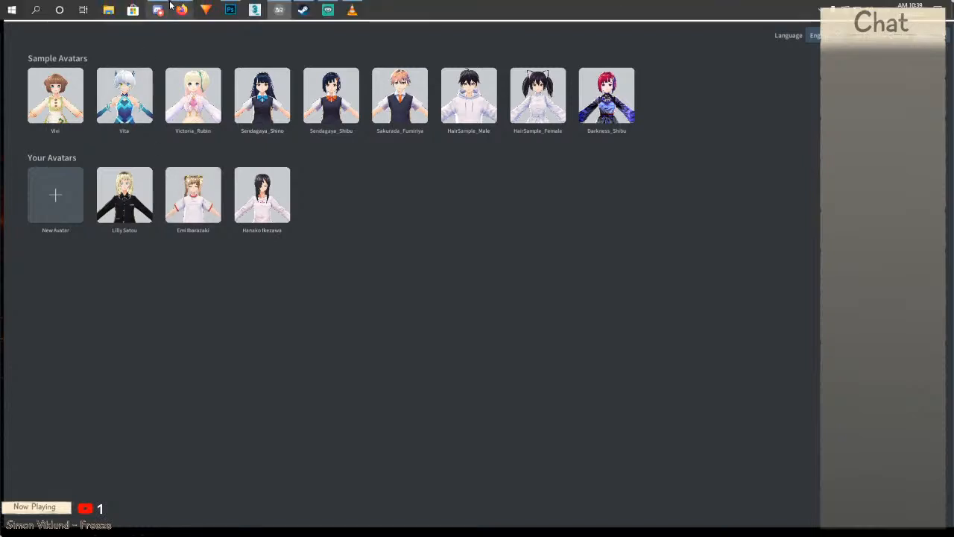
# Step: Switch to the ModWorkshop page in Firefox and open Payday 2's Legendary Armour Skins category within the Characters outfits
pyautogui.moveTo(181, 10)
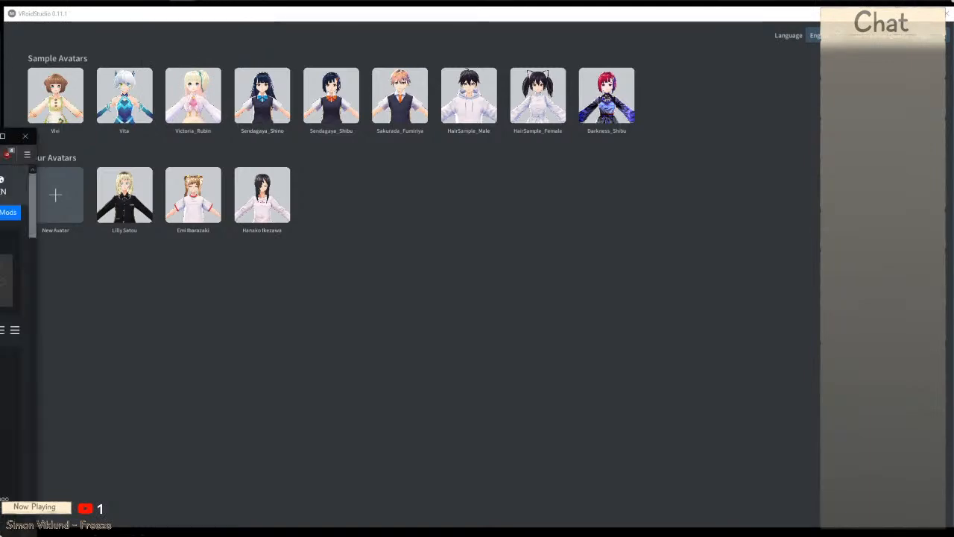
pyautogui.click(181, 10)
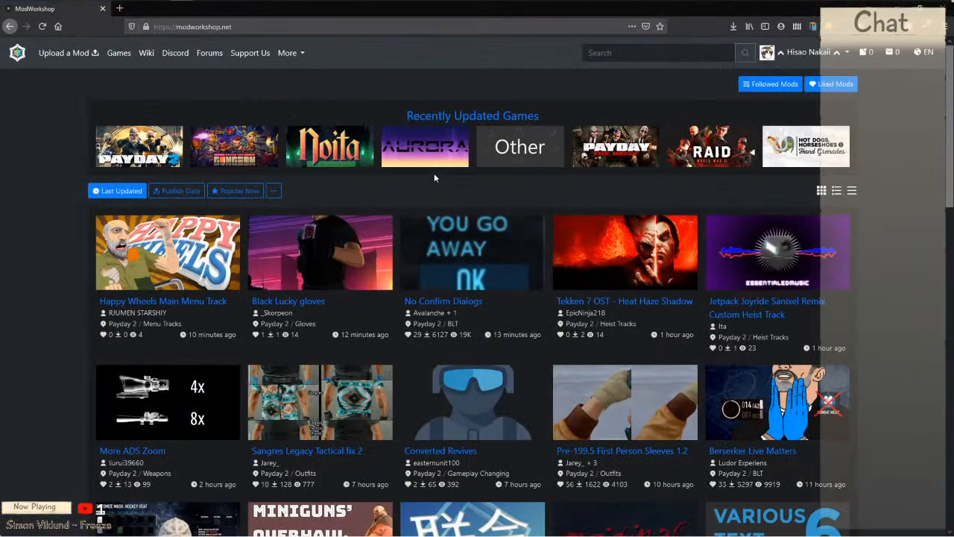
pyautogui.click(148, 150)
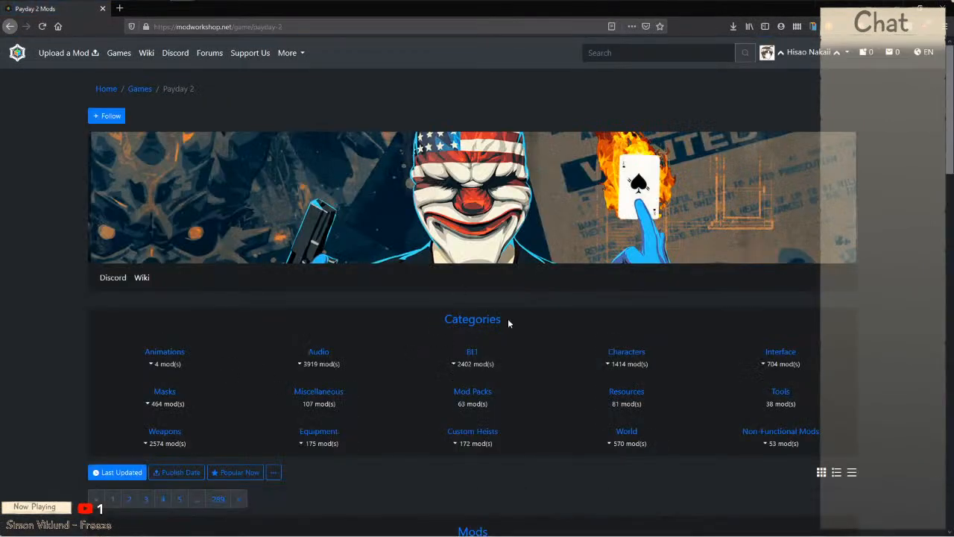
pyautogui.click(630, 355)
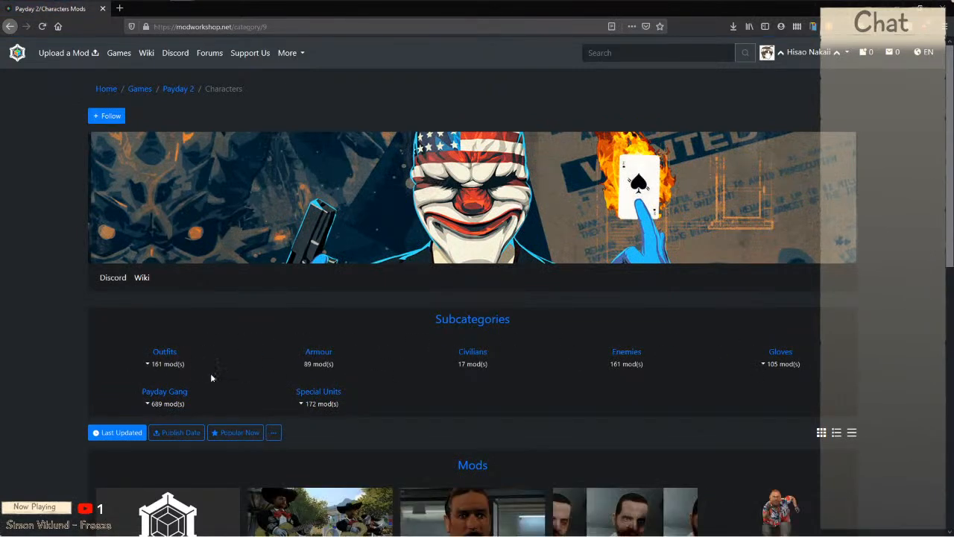
pyautogui.click(149, 365)
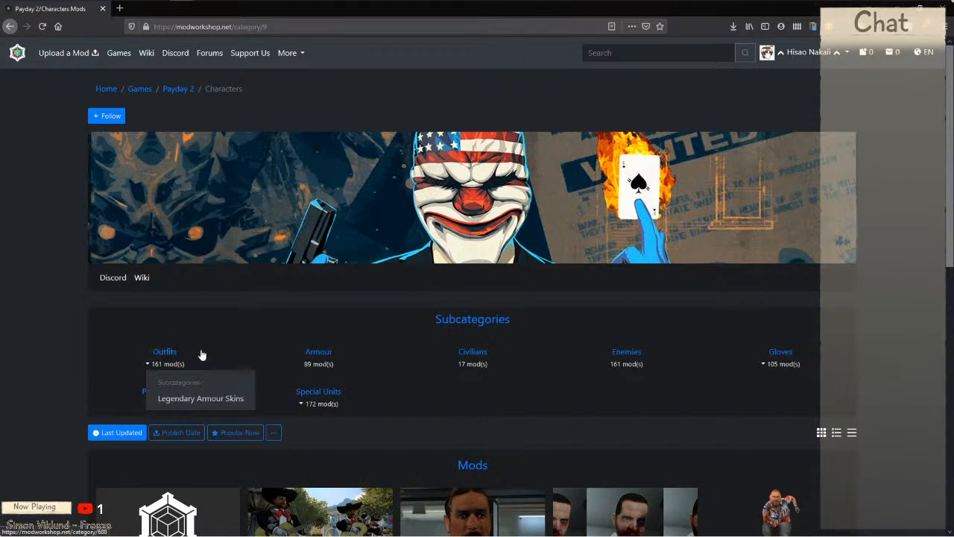
pyautogui.click(184, 397)
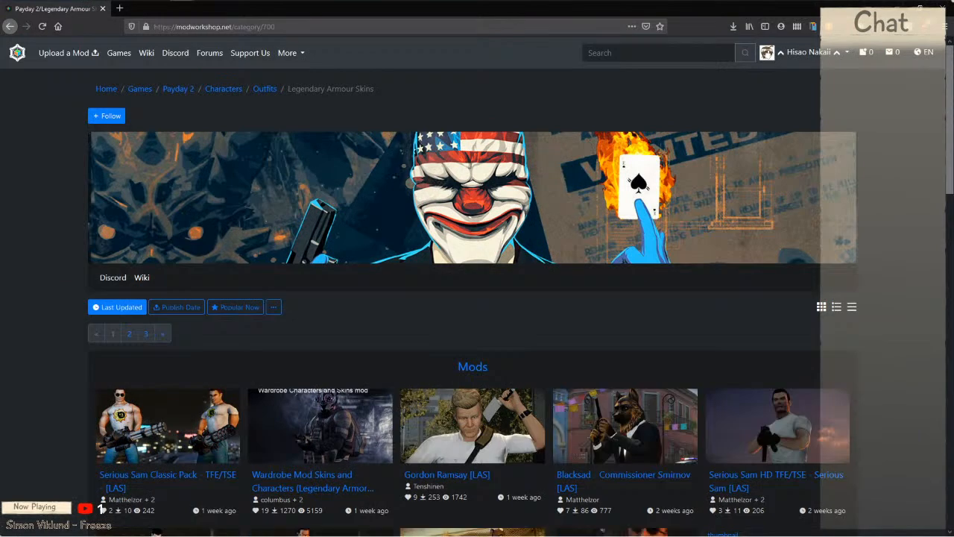
# Step: Browse the skin mods, open Anime Sydney and Anime Joy in separate tabs, and close the mod list
pyautogui.scroll(-3, 418, 314)
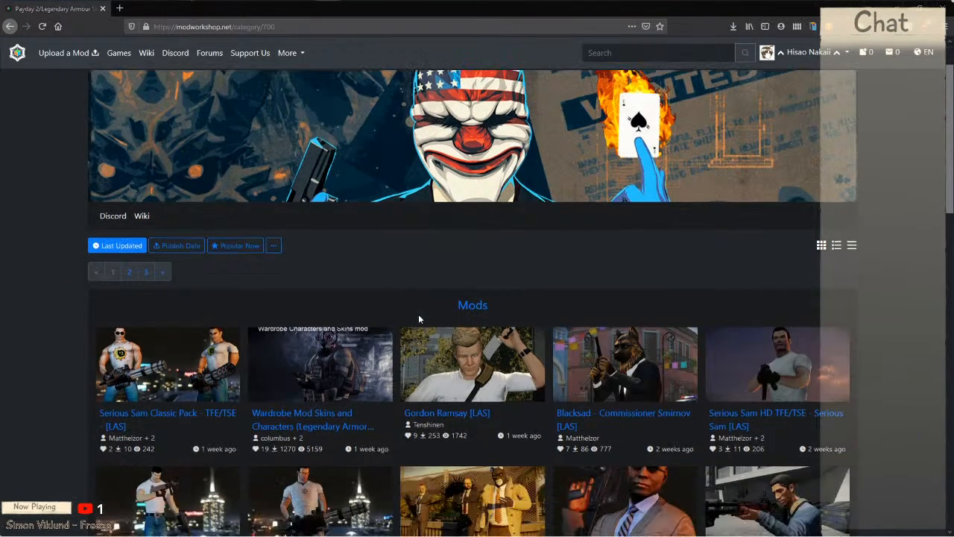
pyautogui.scroll(-4, 418, 317)
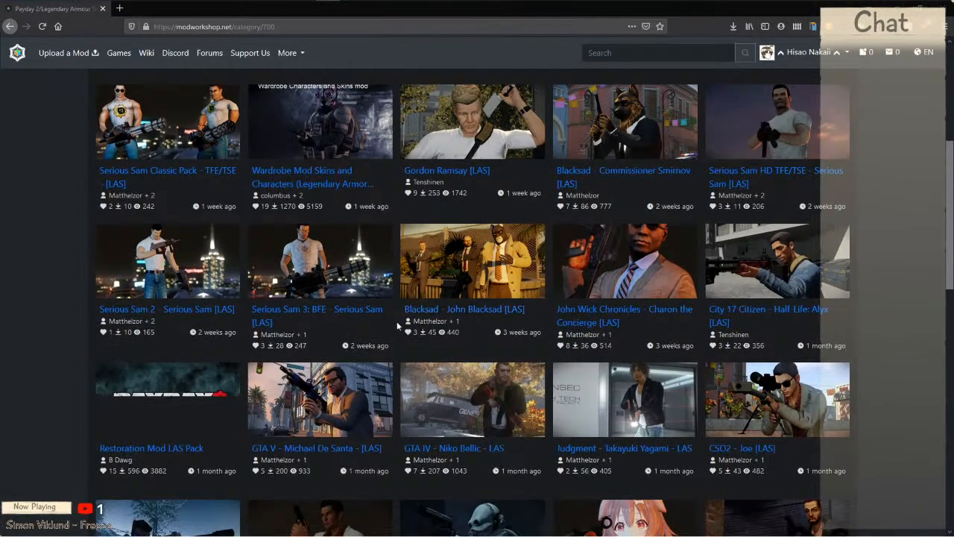
pyautogui.scroll(-4, 394, 326)
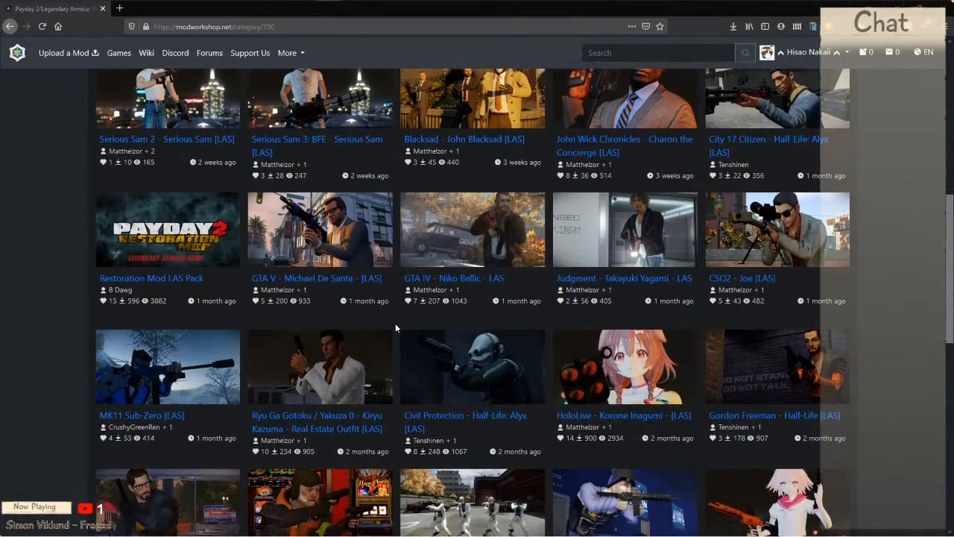
pyautogui.scroll(-4, 395, 326)
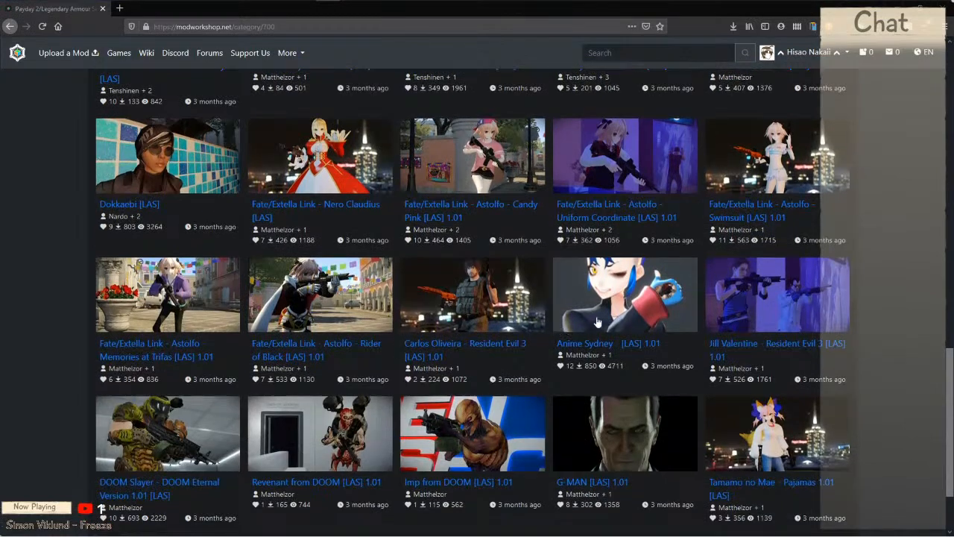
pyautogui.middleClick(596, 320)
pyautogui.scroll(-2, 571, 314)
pyautogui.click(482, 446)
pyautogui.scroll(-3, 453, 389)
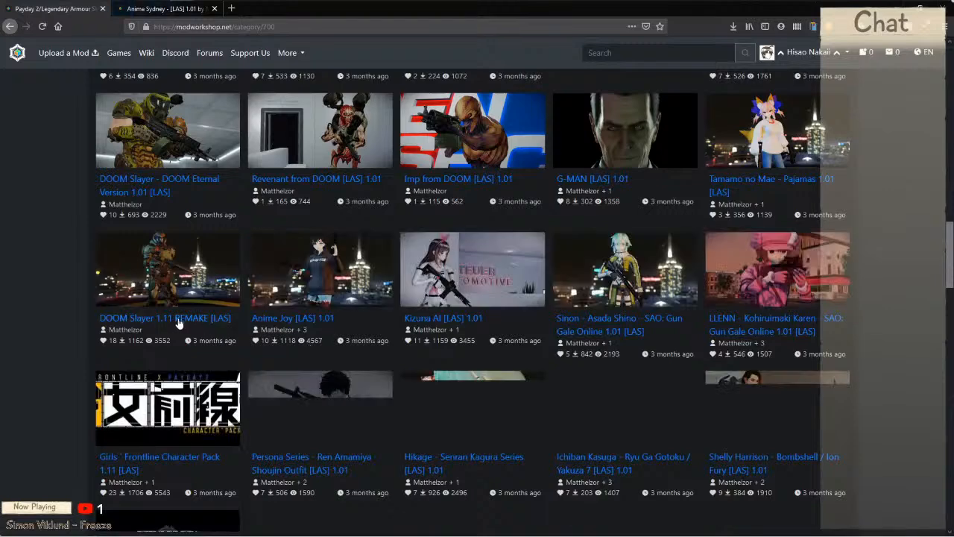
pyautogui.middleClick(181, 319)
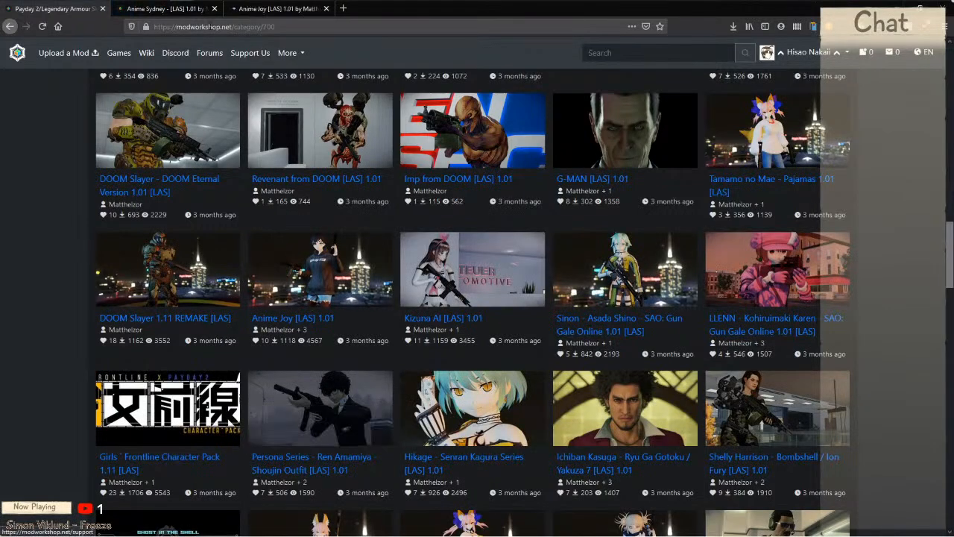
pyautogui.middleClick(84, 9)
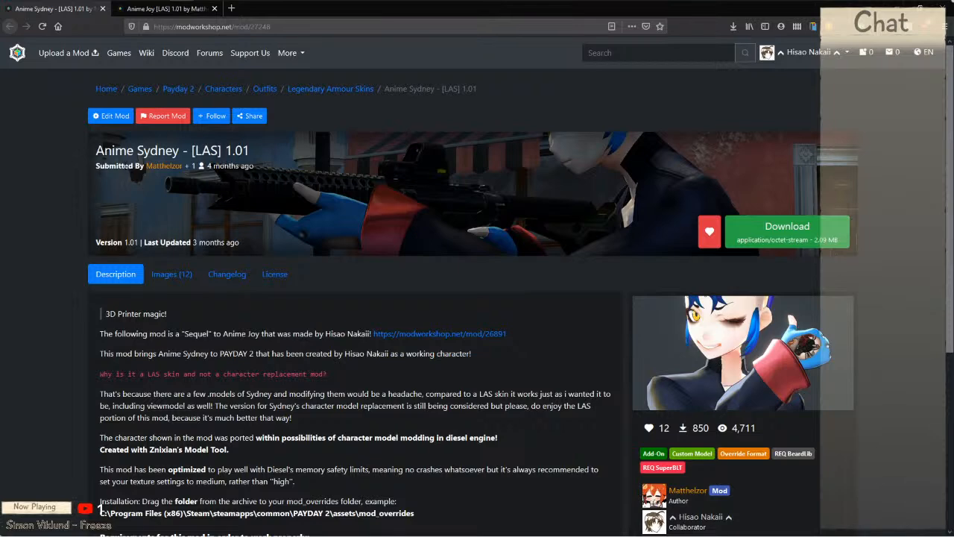
# Step: Review the Anime Sydney mod's description and enlarged gallery images, and close its page
pyautogui.scroll(-3, 797, 333)
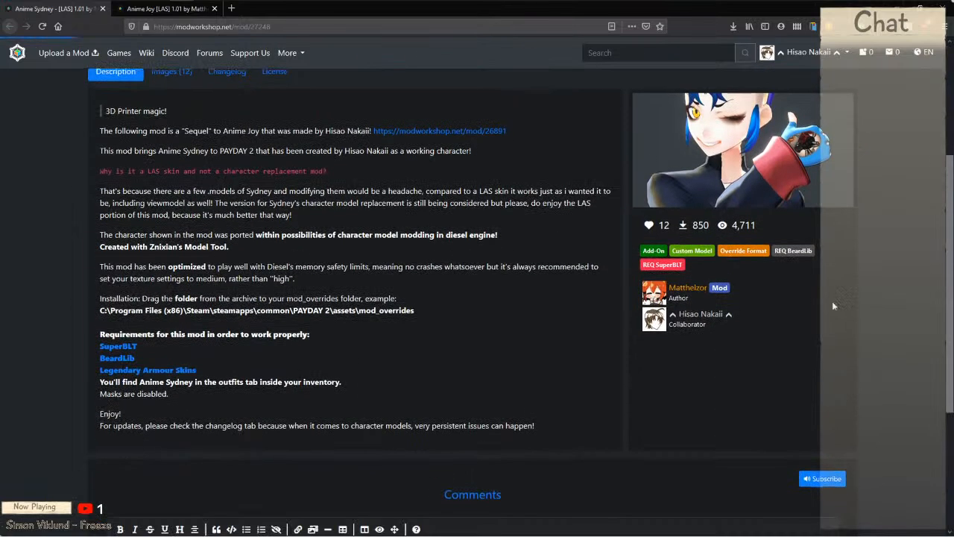
pyautogui.scroll(1, 204, 138)
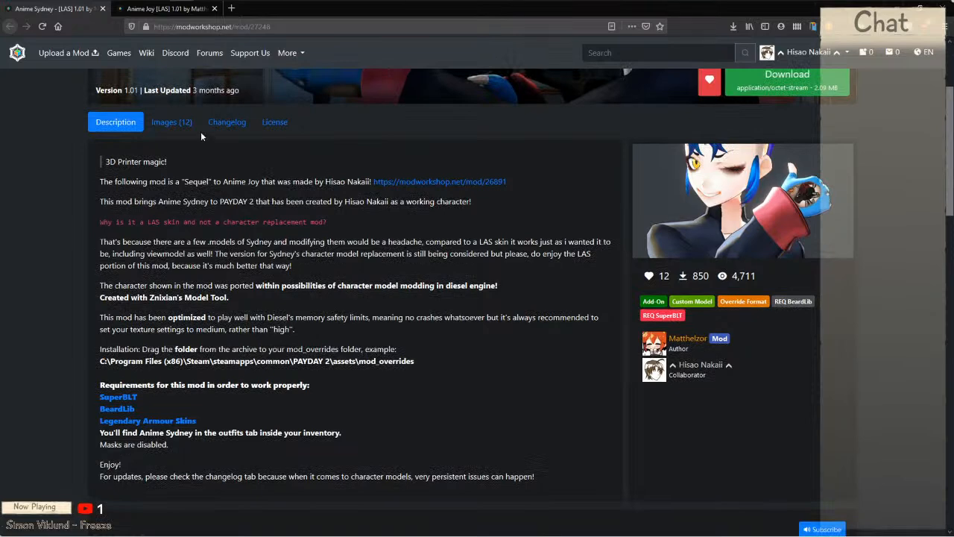
pyautogui.click(167, 123)
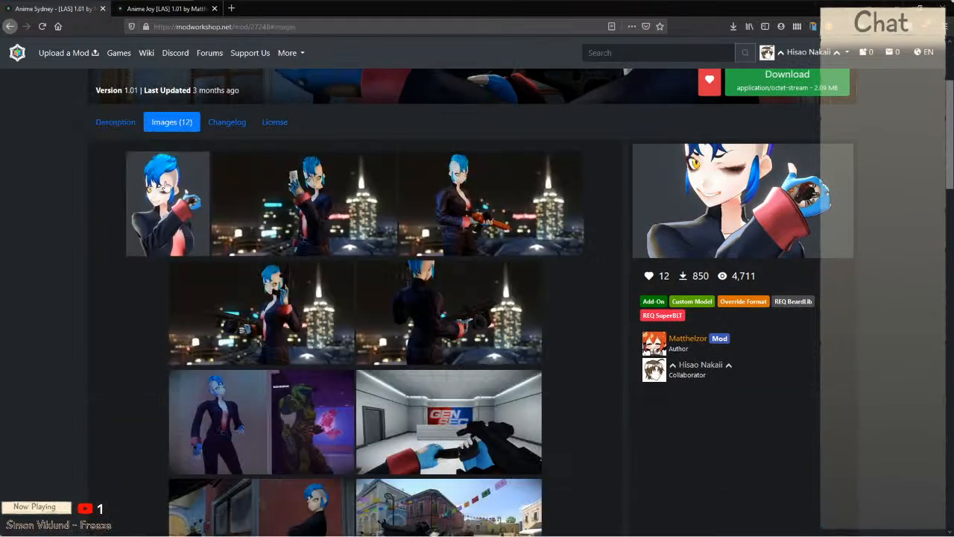
pyautogui.click(315, 198)
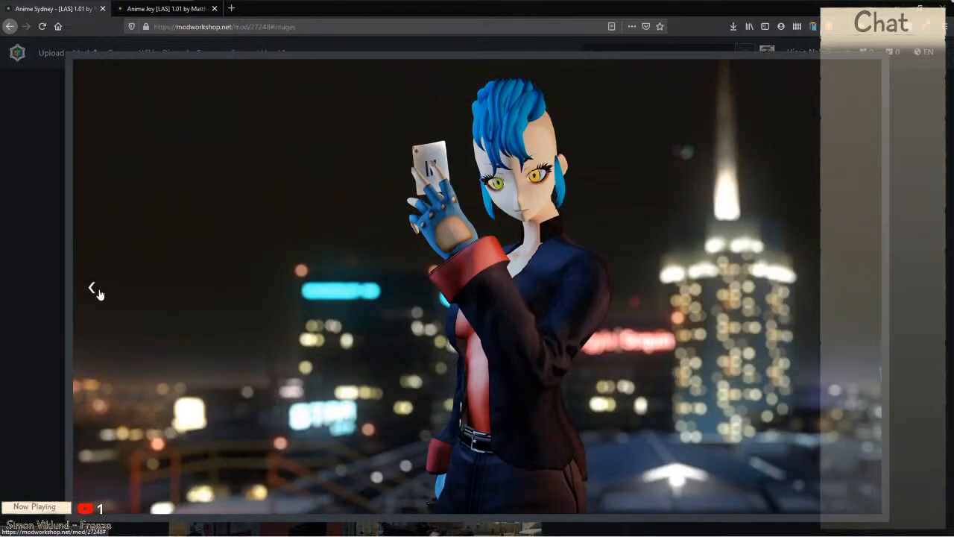
pyautogui.click(97, 288)
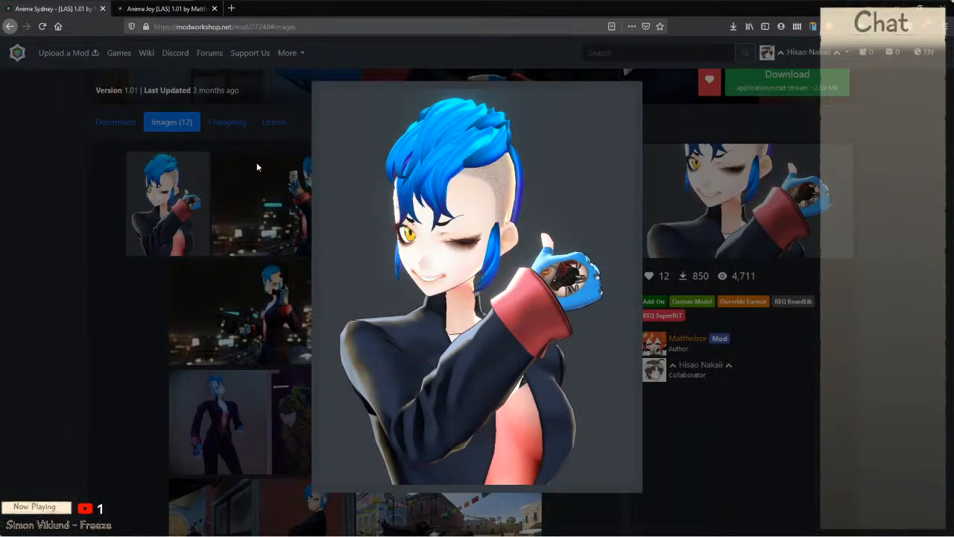
pyautogui.middleClick(85, 13)
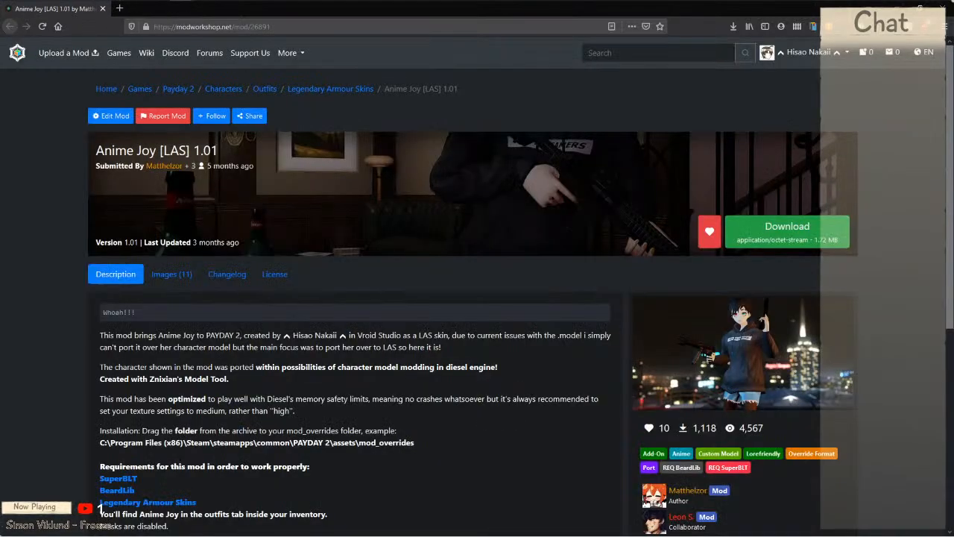
# Step: Look through the Anime Joy mod's gallery with several images enlarged, and close its page
pyautogui.click(173, 273)
pyautogui.scroll(-5, 172, 272)
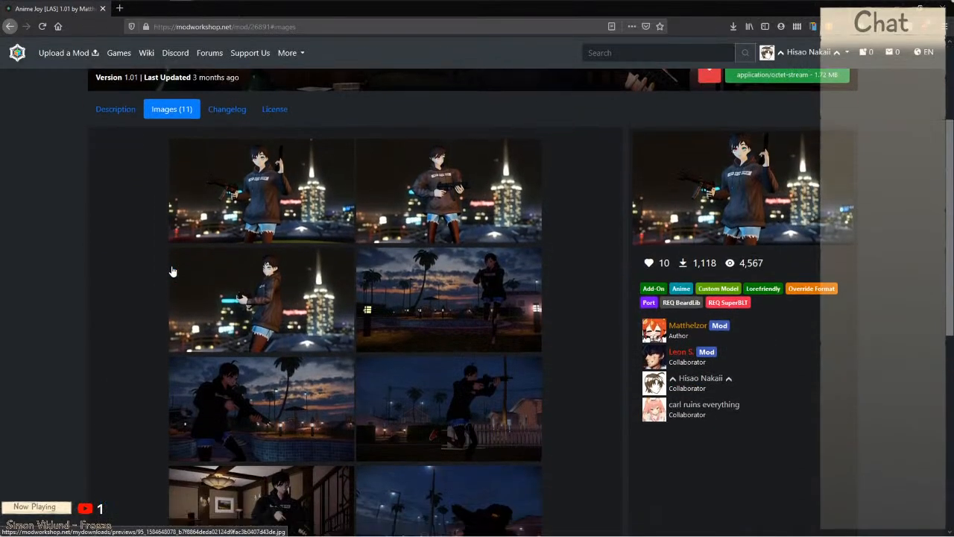
pyautogui.scroll(-3, 171, 271)
pyautogui.scroll(7, 171, 271)
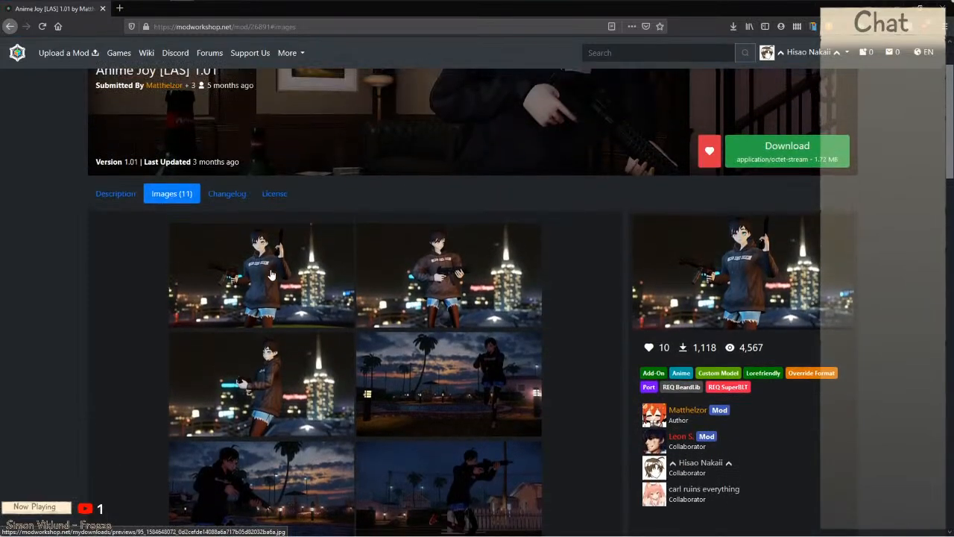
pyautogui.click(271, 275)
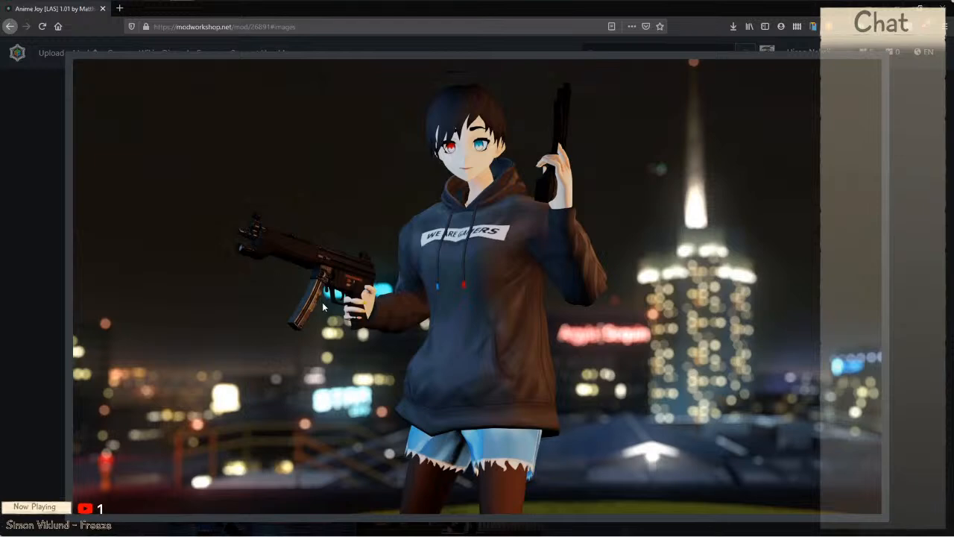
pyautogui.click(859, 290)
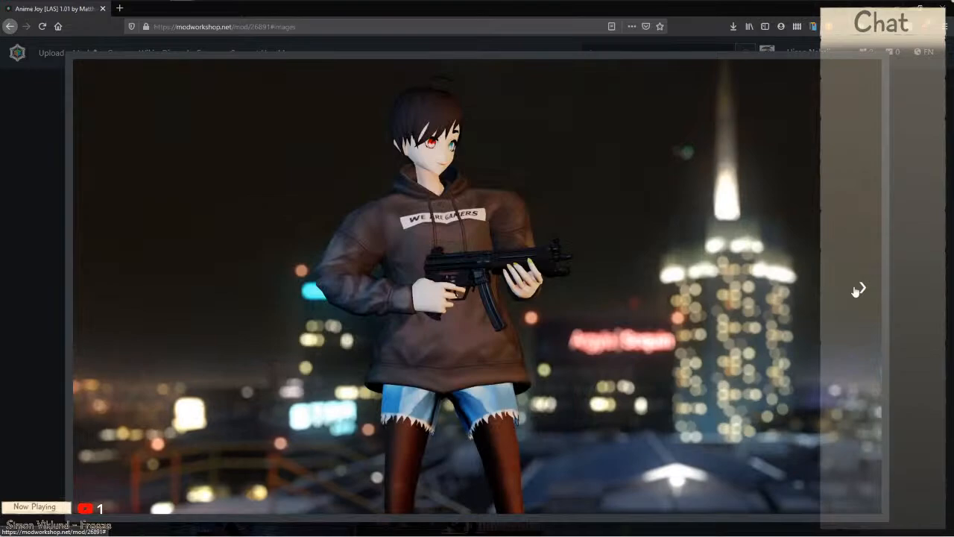
pyautogui.click(859, 290)
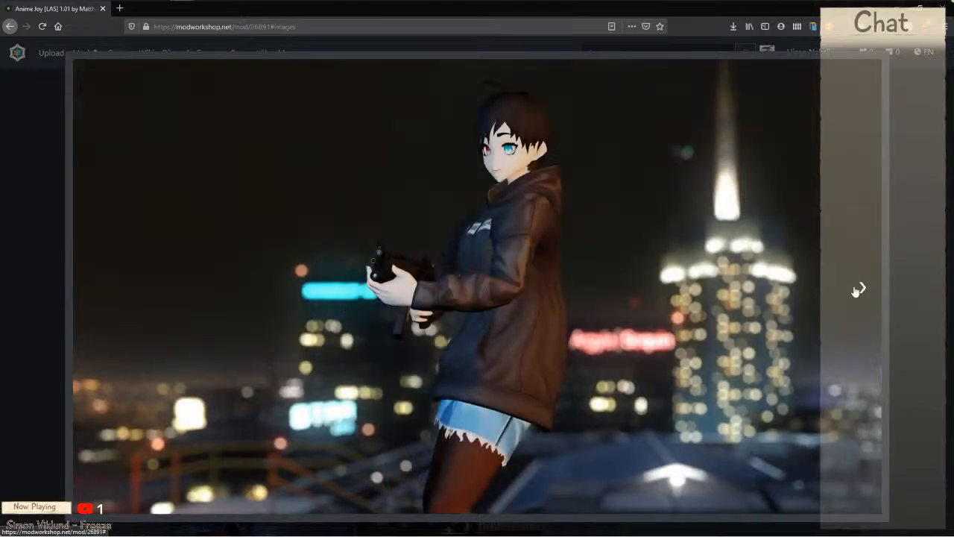
pyautogui.click(52, 136)
pyautogui.scroll(-20, 44, 158)
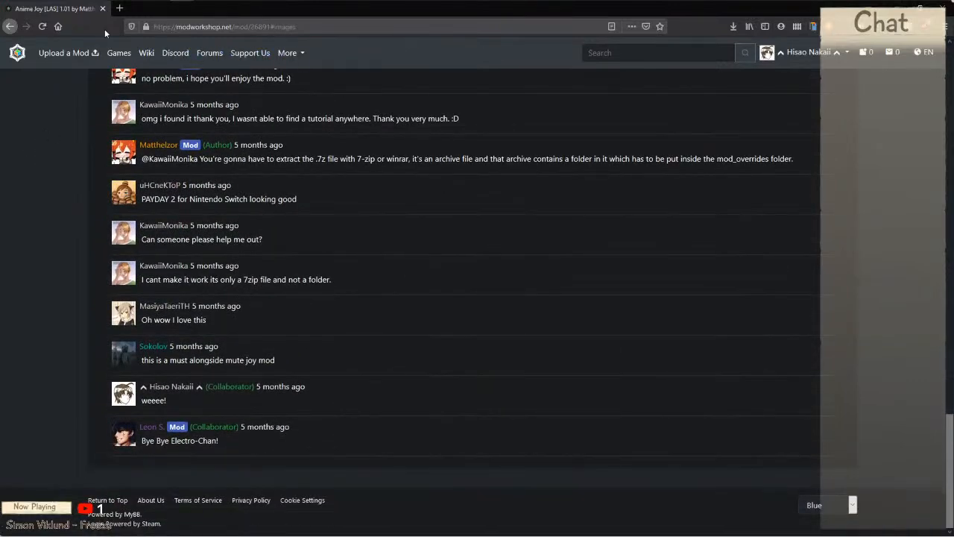
pyautogui.click(102, 8)
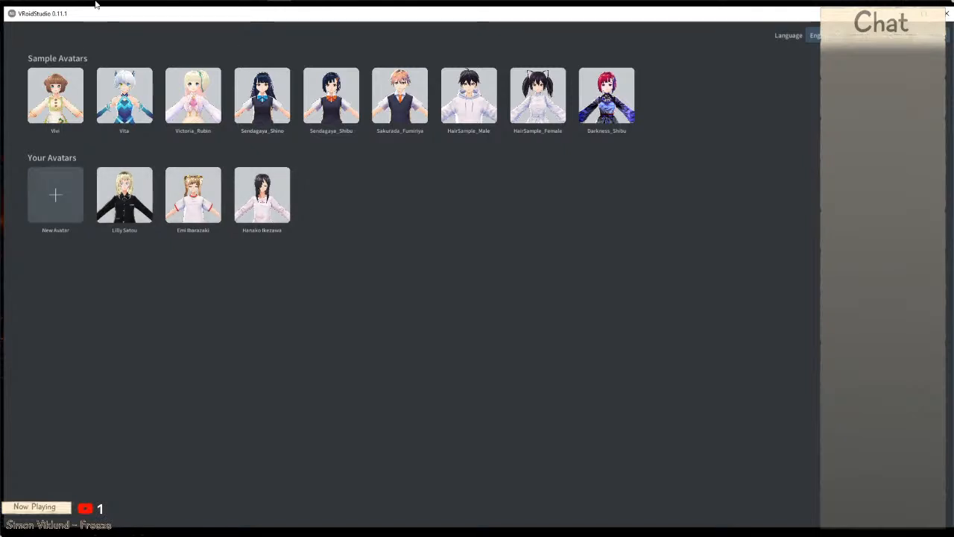
# Step: Create a new avatar in VRoid Studio using the female base model
pyautogui.moveTo(157, 9)
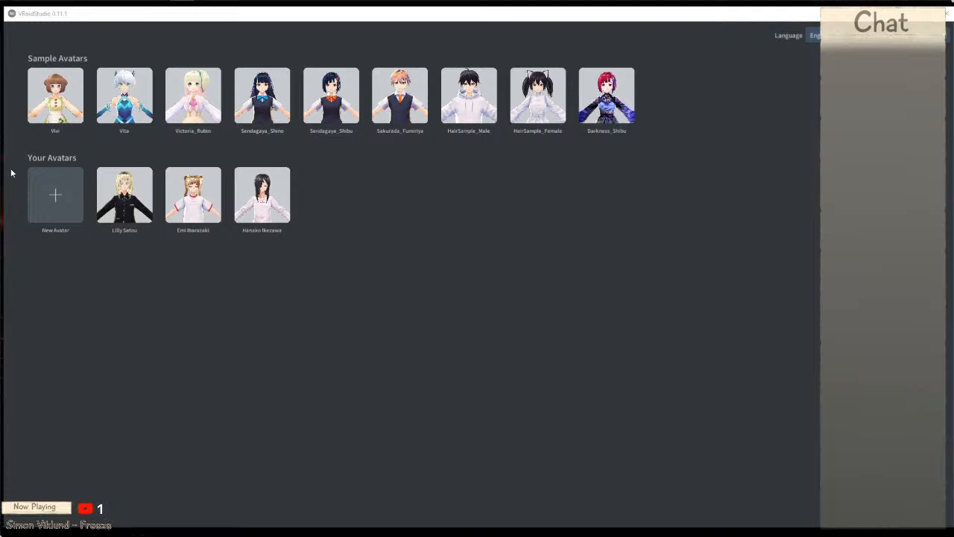
pyautogui.click(56, 195)
pyautogui.click(363, 275)
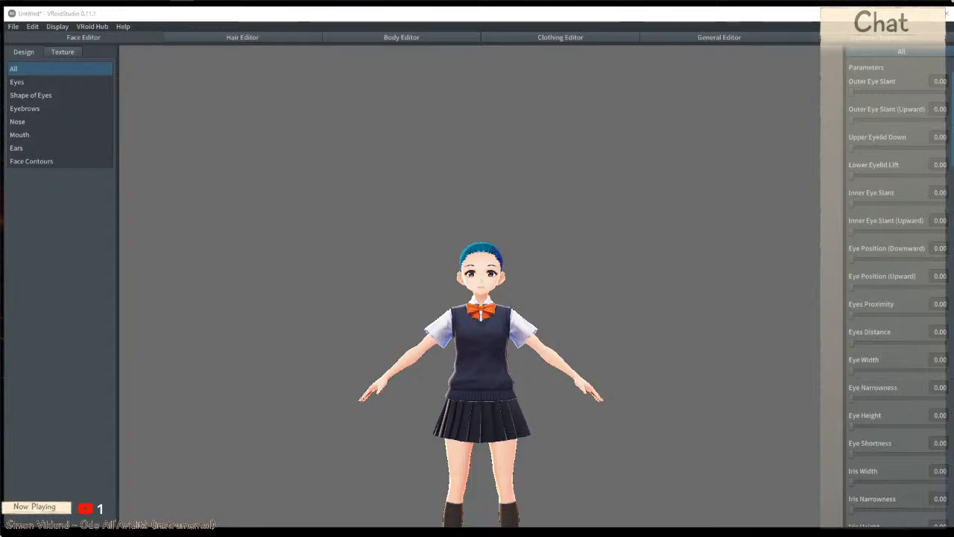
# Step: Switch to the Firefox window with the "katawa shoujo misha" image results and enlarge it to full screen
pyautogui.click(182, 9)
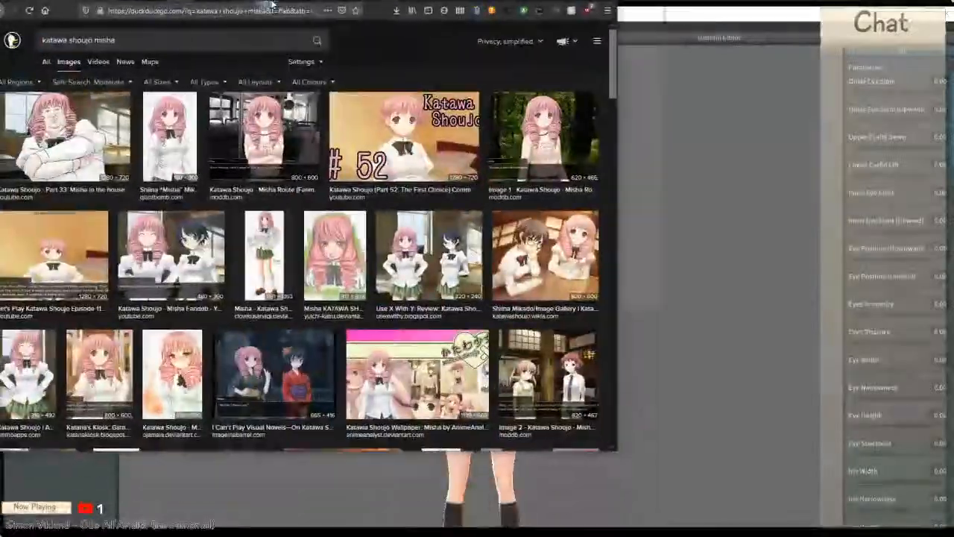
pyautogui.rightClick(279, 9)
pyautogui.click(454, 75)
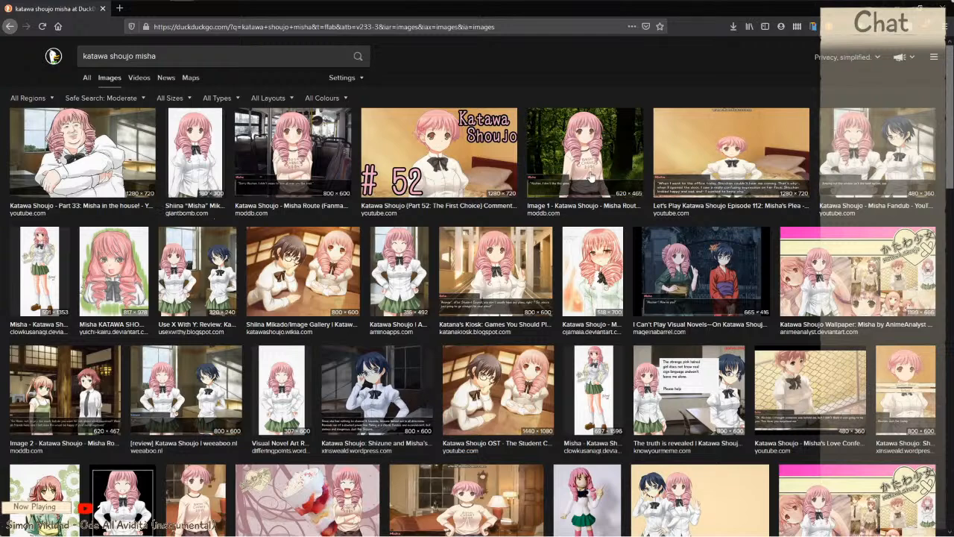
# Step: Preview the 316 × 492 Misha picture from aminoapps.com among the image results
pyautogui.click(405, 264)
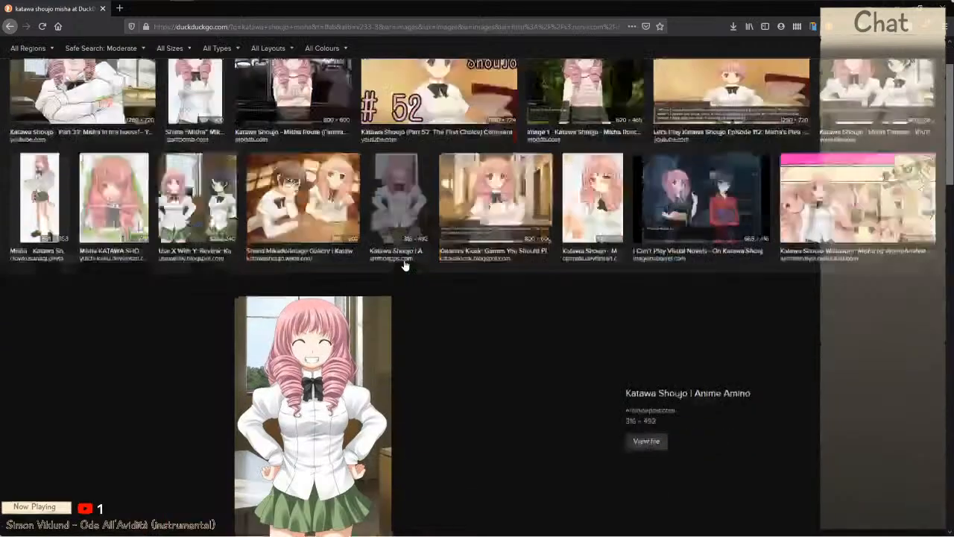
pyautogui.rightClick(274, 259)
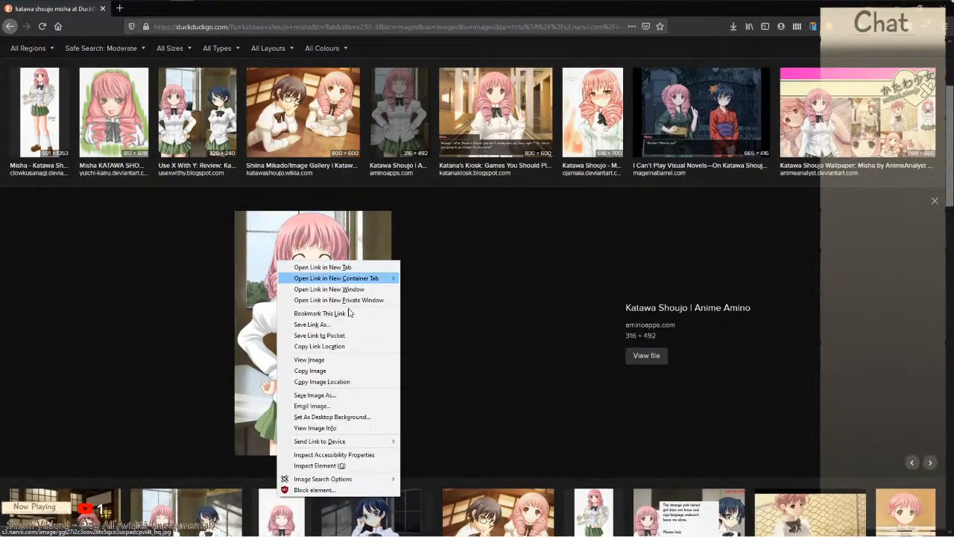
pyautogui.click(436, 303)
pyautogui.scroll(-3, 436, 299)
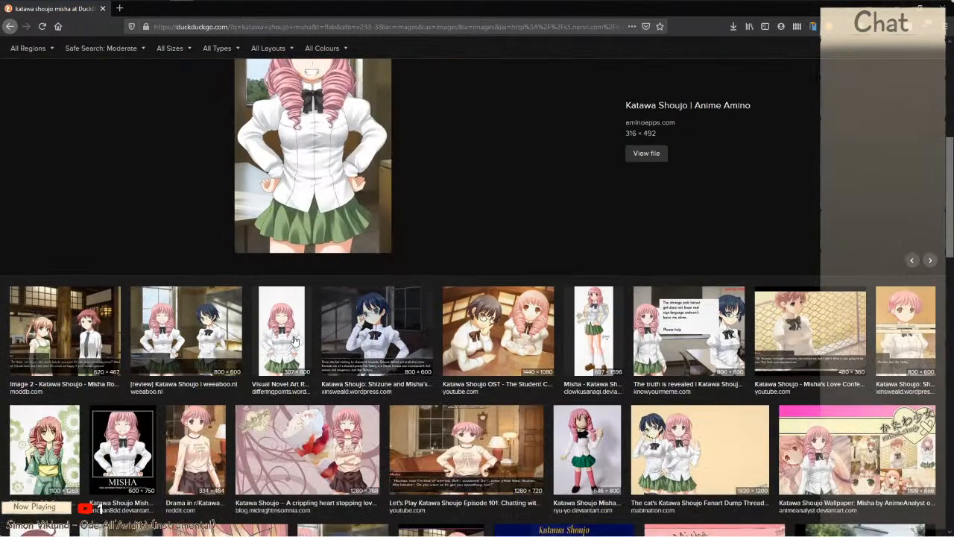
# Step: Open the 307 × 600 Misha picture with the white background from differingpoints.wordpress.com on its own page
pyautogui.click(288, 340)
pyautogui.scroll(-3, 287, 338)
pyautogui.rightClick(372, 292)
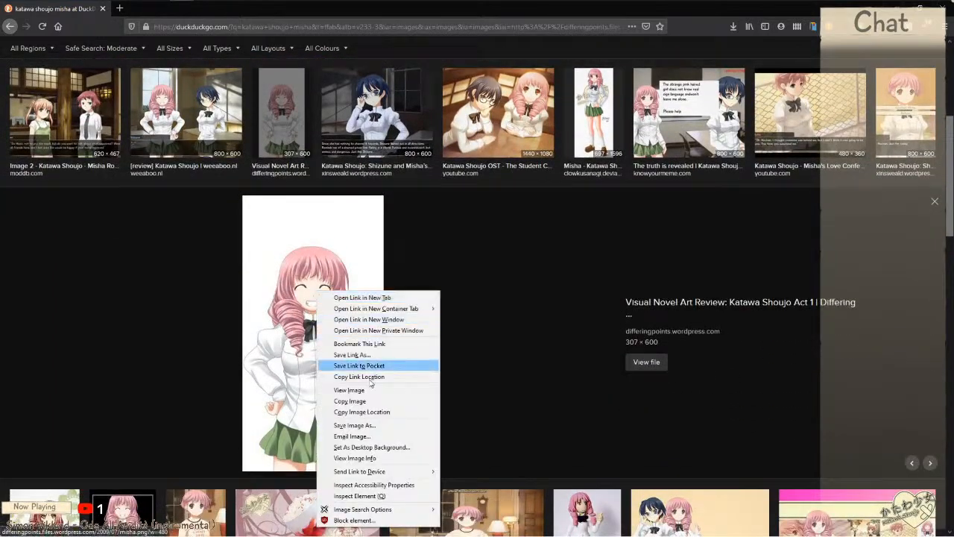
pyautogui.click(364, 392)
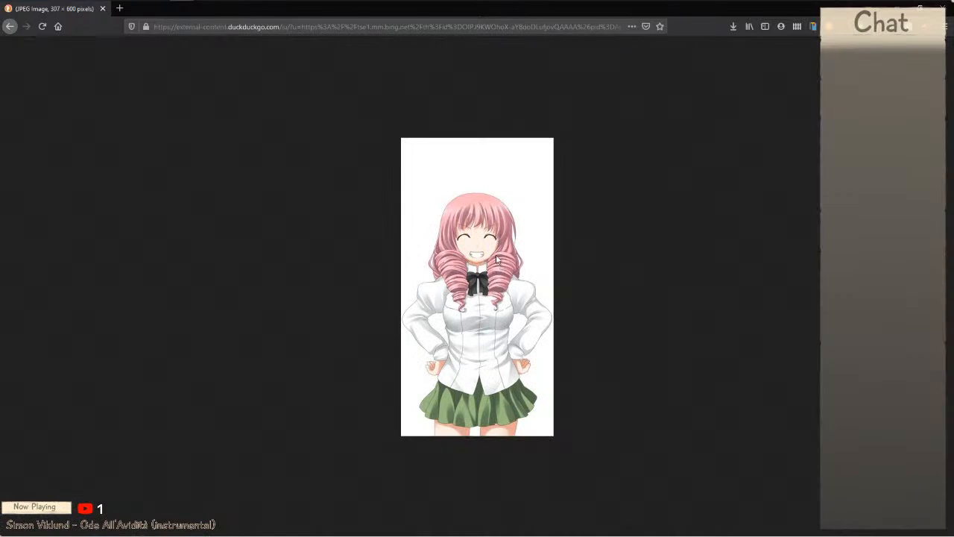
# Step: Enlarge the Misha picture to 170% and examine her hair, face and school uniform
pyautogui.keyDown('ctrl'); pyautogui.scroll(7, 495, 255); pyautogui.keyUp('ctrl')
pyautogui.keyDown('ctrl'); pyautogui.scroll(-3, 495, 255); pyautogui.keyUp('ctrl')
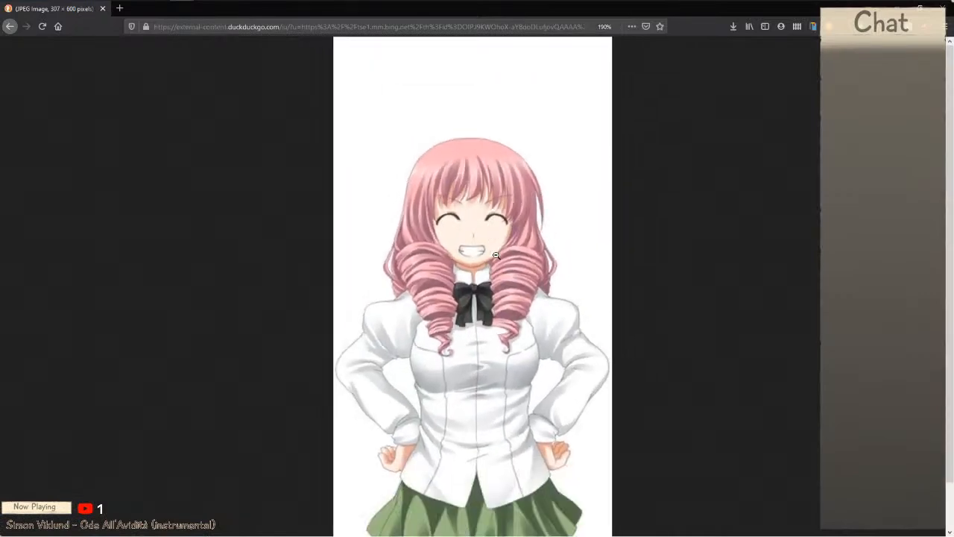
pyautogui.keyDown('ctrl'); pyautogui.scroll(1, 493, 258); pyautogui.keyUp('ctrl')
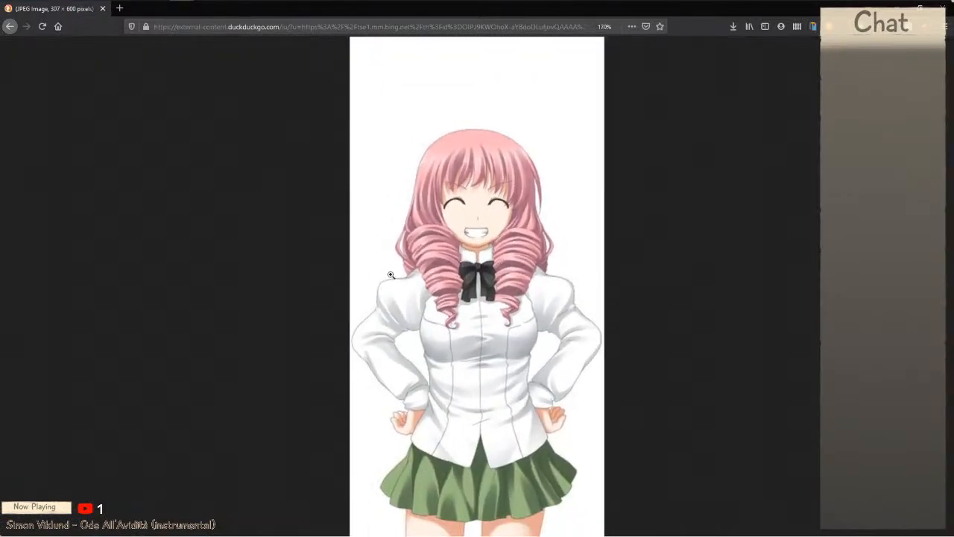
# Step: Switch to VRoid Studio and inspect the new avatar's whole body from a slight angle, head to shoes
pyautogui.moveTo(337, 4)
pyautogui.moveTo(152, 5)
pyautogui.moveTo(204, 3)
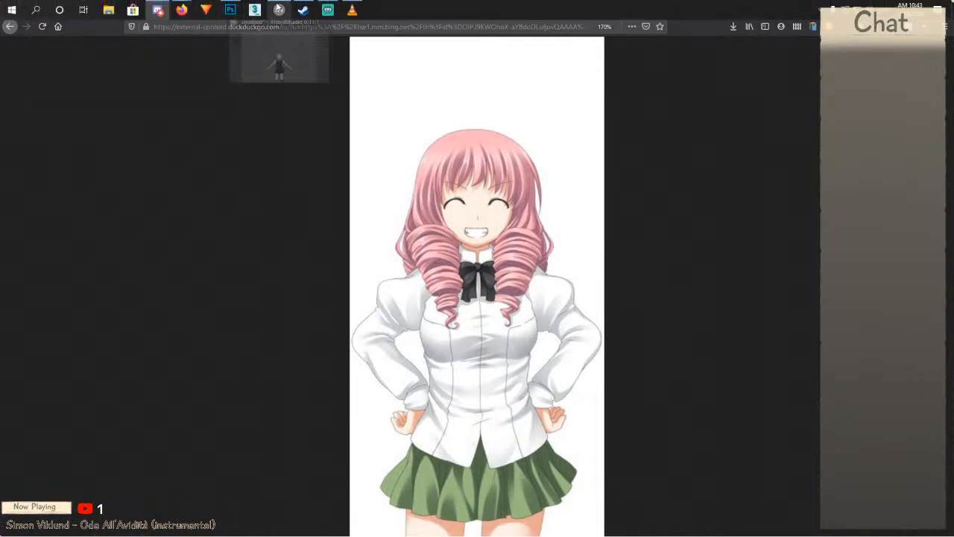
pyautogui.click(278, 8)
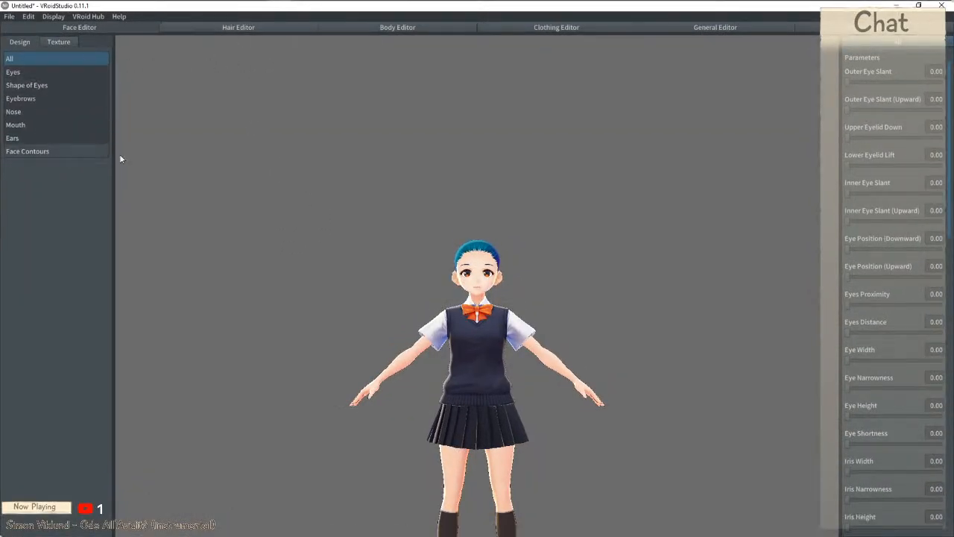
pyautogui.moveTo(419, 199); pyautogui.dragTo(429, 229, button='right')
pyautogui.moveTo(269, 103); pyautogui.dragTo(159, 111, button='right')
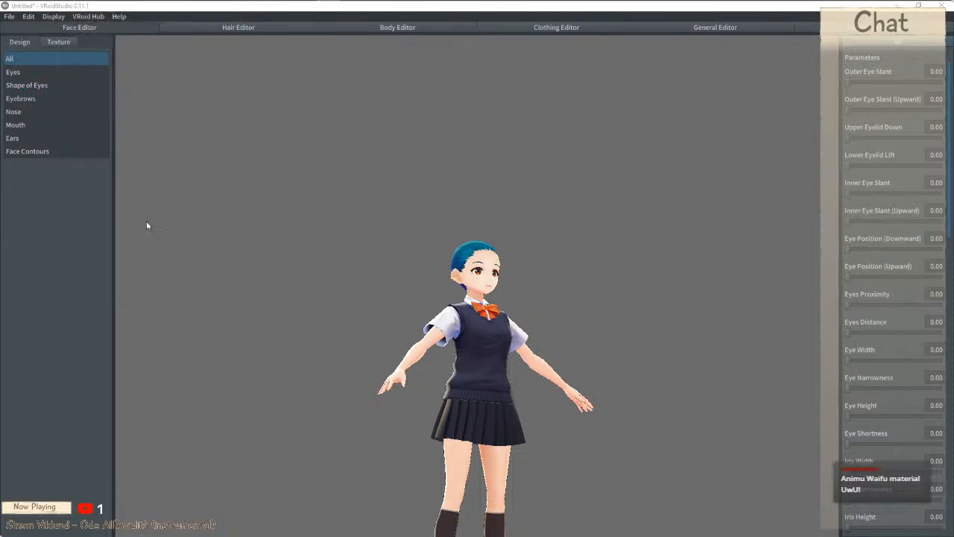
pyautogui.moveTo(497, 251); pyautogui.dragTo(488, 261, button='right')
pyautogui.moveTo(442, 238); pyautogui.dragTo(432, 159, button='middle')
pyautogui.moveTo(433, 160); pyautogui.dragTo(448, 198, button='right')
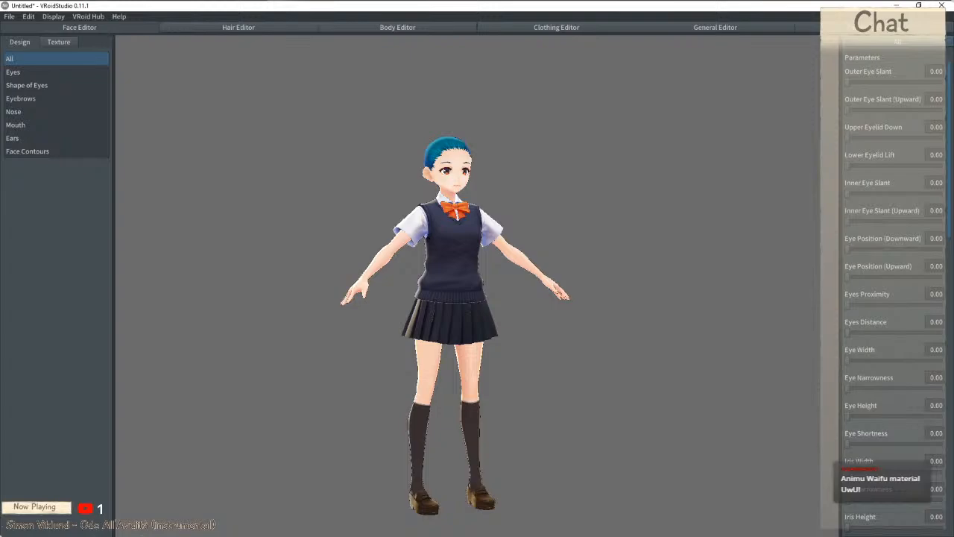
# Step: Switch back to Firefox and save the Misha picture under the file name misha
pyautogui.hotkey('alt', 'Tab')
pyautogui.rightClick(449, 139)
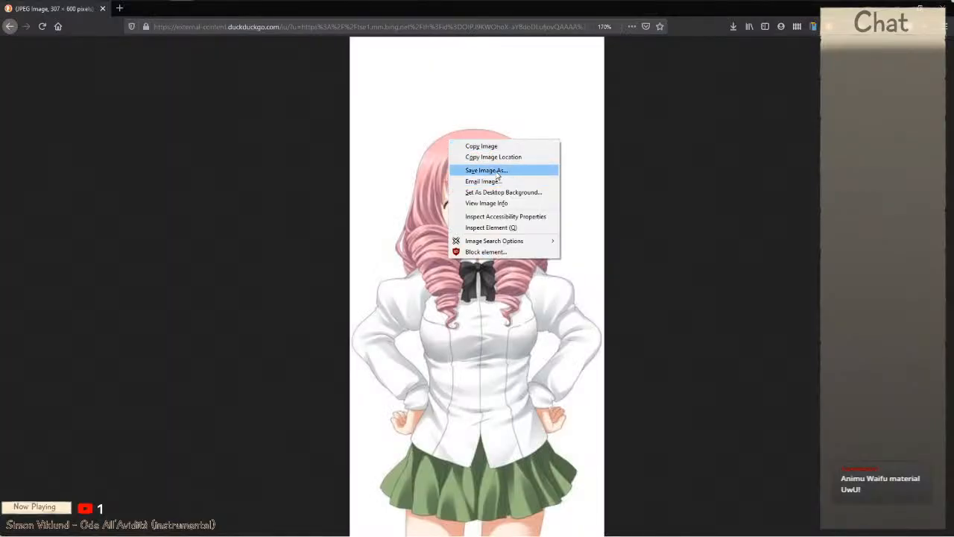
pyautogui.click(498, 175)
pyautogui.click(203, 216)
pyautogui.hotkey('ctrl', 'a')
pyautogui.write('misha')
pyautogui.press('Return')
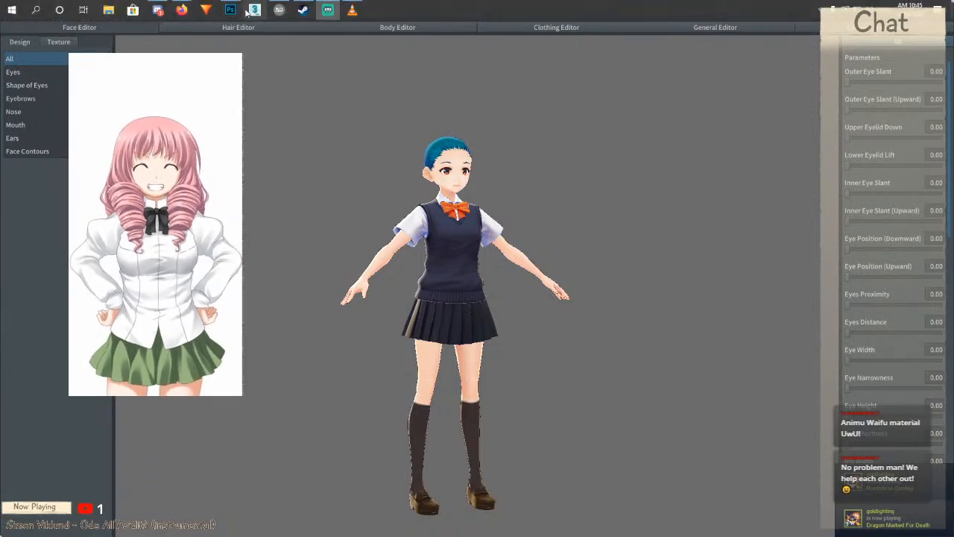
# Step: Switch to Photoshop and open misha.jpg from the Desktop
pyautogui.click(230, 10)
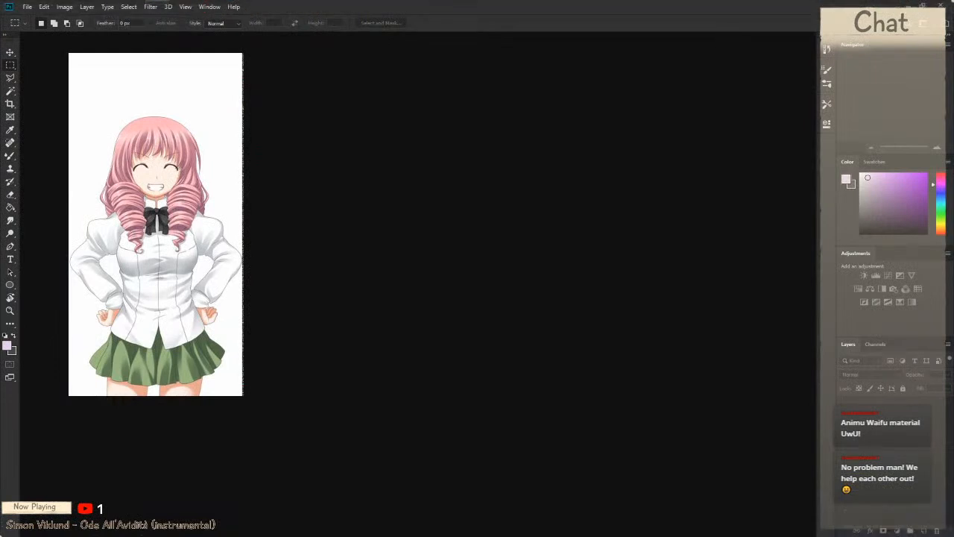
pyautogui.moveTo(202, 7)
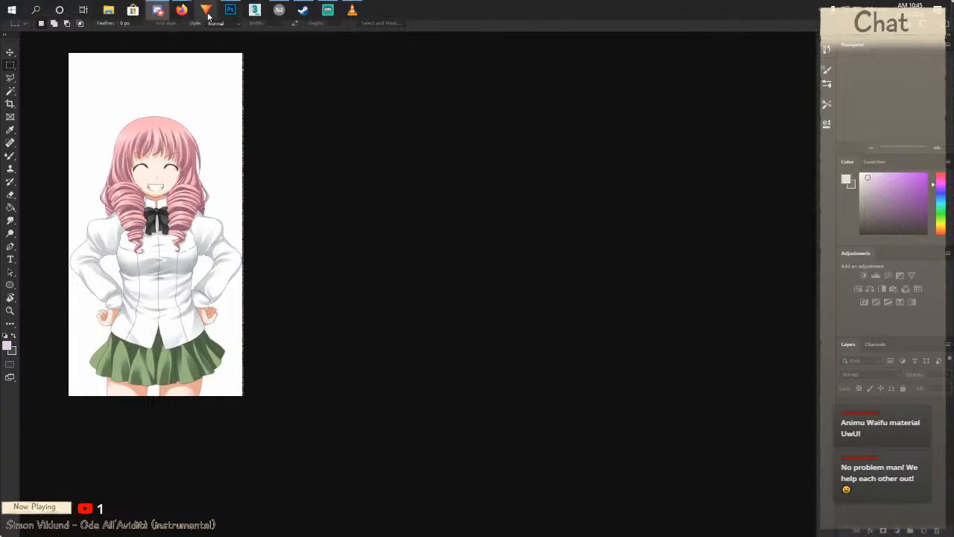
pyautogui.moveTo(303, 10)
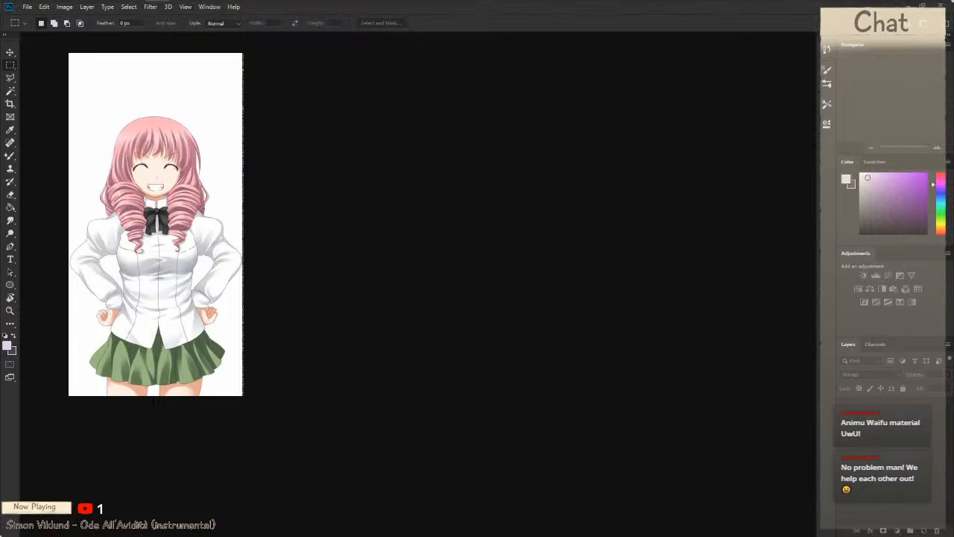
pyautogui.hotkey('alt', 'Tab')
pyautogui.hotkey('alt', 'Tab')
pyautogui.hotkey('ctrl', 'o')
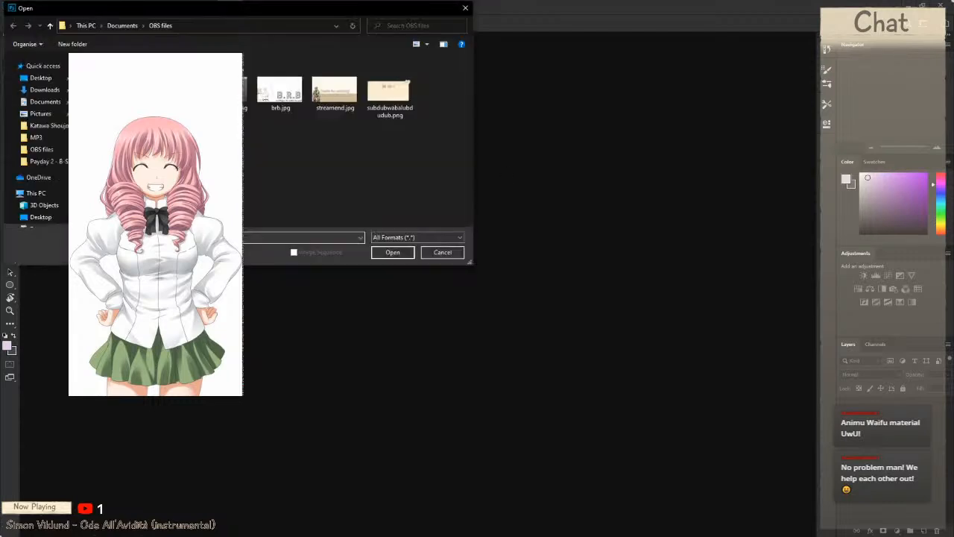
pyautogui.click(42, 79)
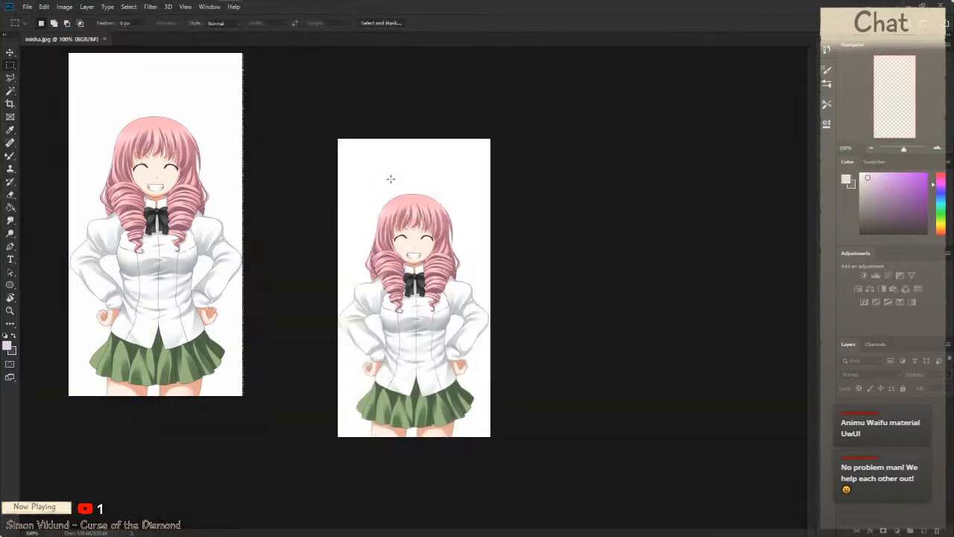
# Step: Select the white background around Misha with the Magic Wand, including the gaps between her arms and torso
pyautogui.keyDown('alt'); pyautogui.scroll(4, 401, 255); pyautogui.keyUp('alt')
pyautogui.click(10, 90)
pyautogui.click(418, 119)
pyautogui.click(292, 23)
pyautogui.click(426, 104)
pyautogui.keyDown('alt'); pyautogui.scroll(5, 474, 214); pyautogui.keyUp('alt')
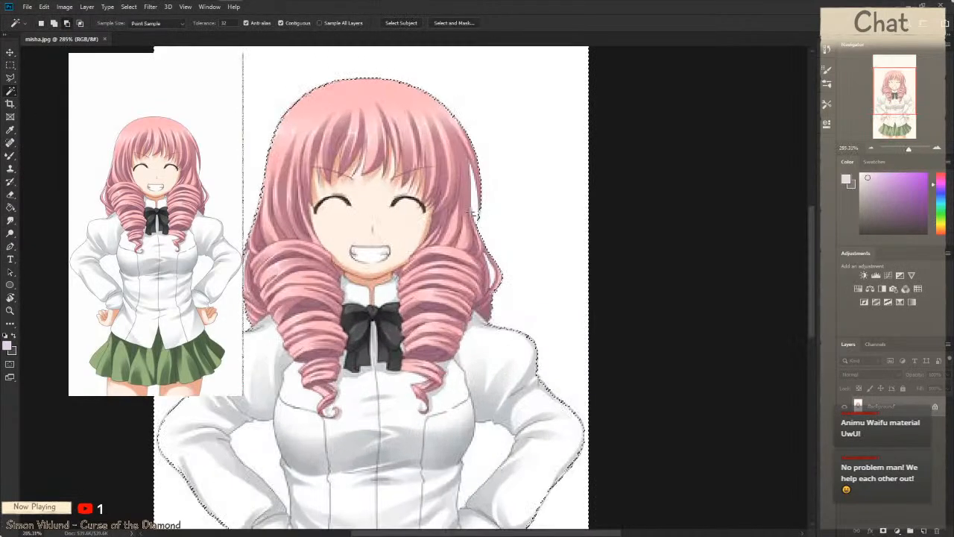
pyautogui.keyDown('alt'); pyautogui.scroll(4, 475, 214); pyautogui.keyUp('alt')
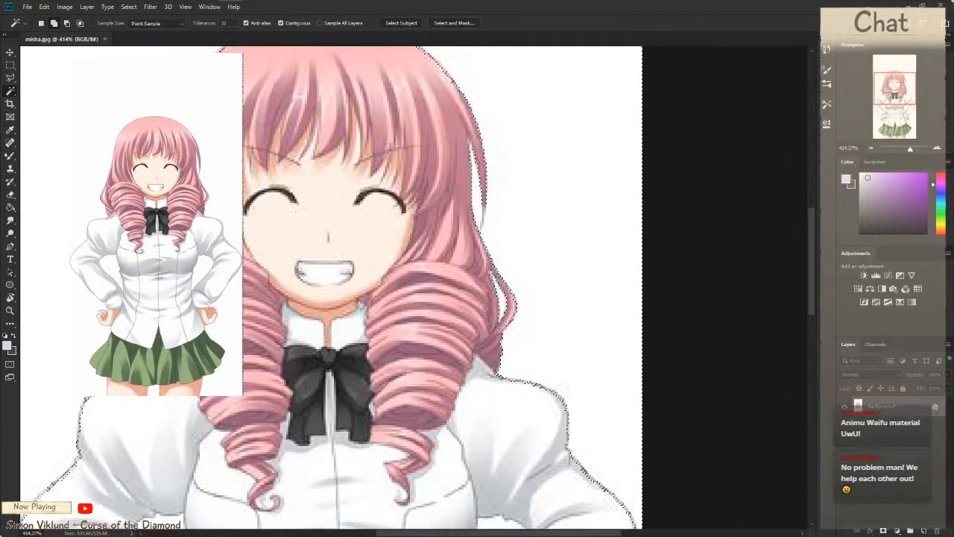
pyautogui.scroll(-5, 488, 308)
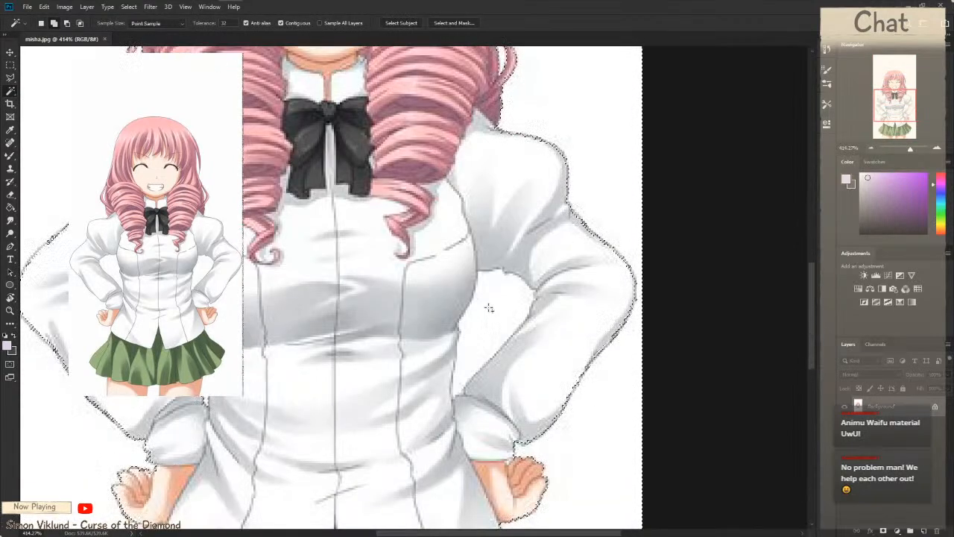
pyautogui.keyDown('alt'); pyautogui.scroll(-9, 488, 308); pyautogui.keyUp('alt')
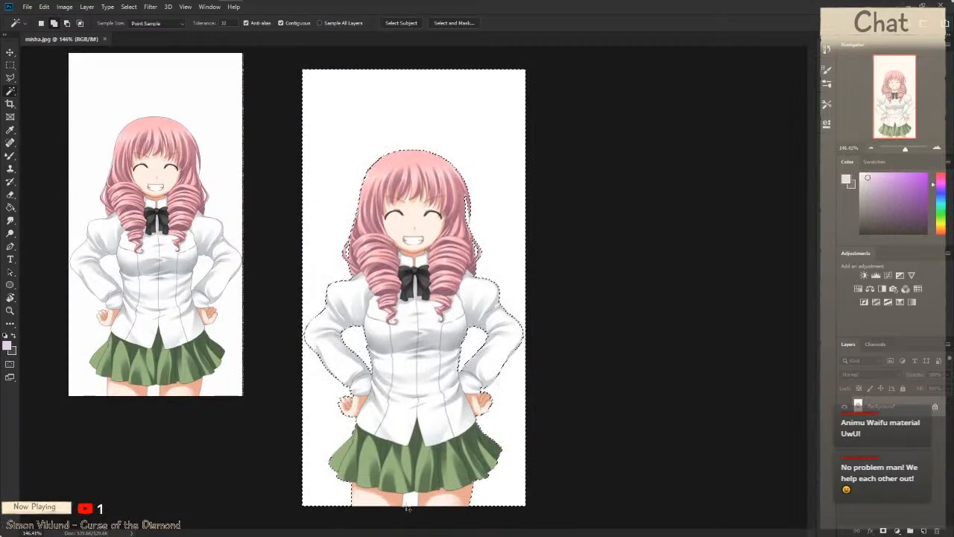
# Step: Add the remaining small white areas between the legs, around the hands and between the hair strands to the background selection
pyautogui.keyDown('alt'); pyautogui.scroll(8, 479, 386); pyautogui.keyUp('alt')
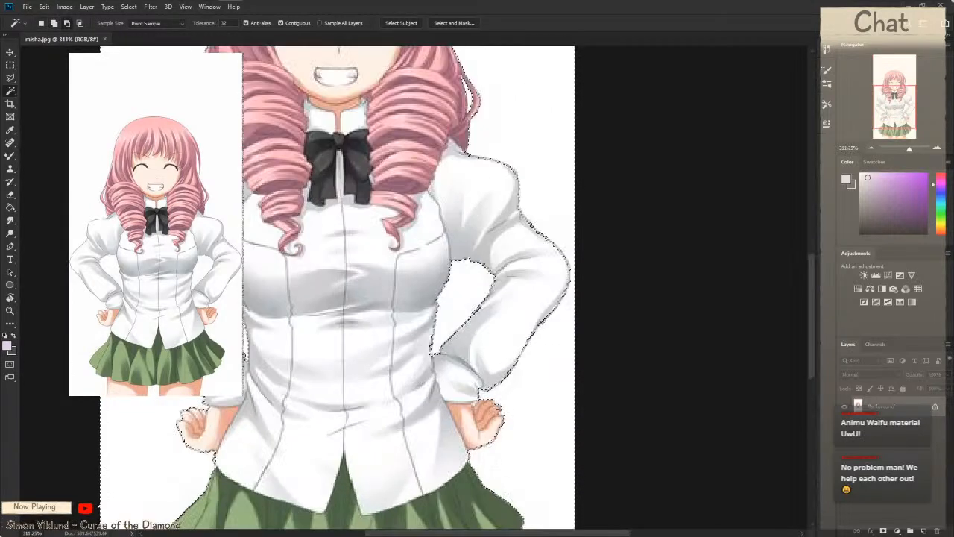
pyautogui.keyDown('alt'); pyautogui.scroll(12, 485, 399); pyautogui.keyUp('alt')
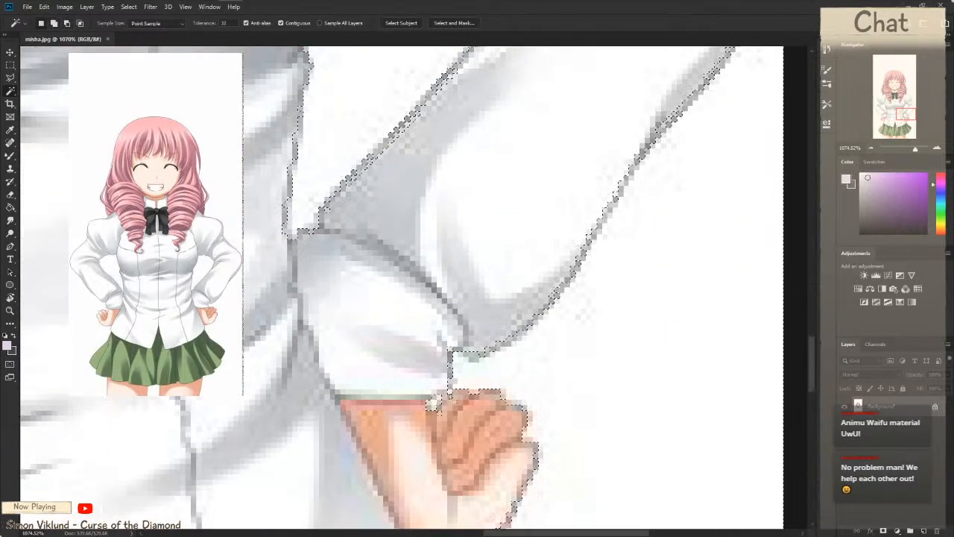
pyautogui.keyDown('ctrl'); pyautogui.hscroll(-10, 432, 405); pyautogui.keyUp('ctrl')
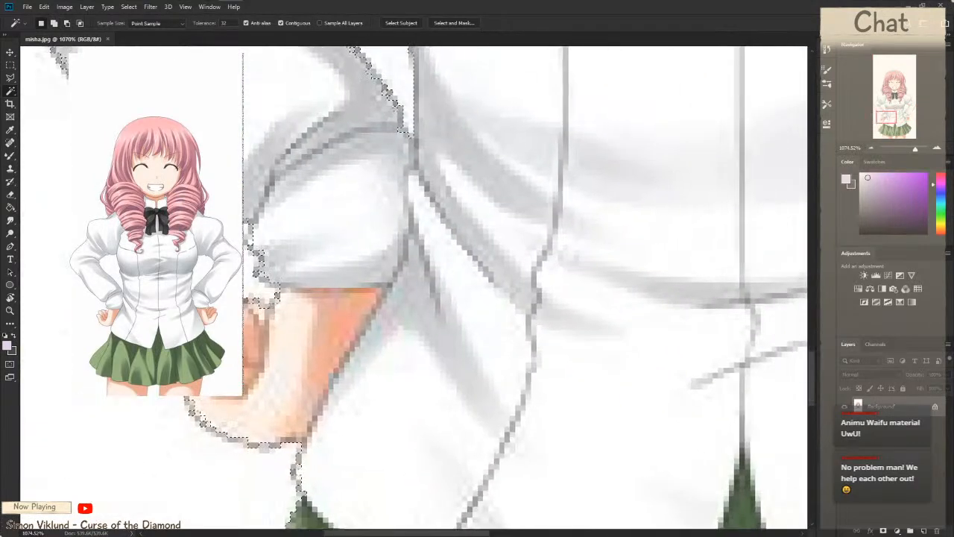
pyautogui.keyDown('alt'); pyautogui.scroll(-12, 365, 387); pyautogui.keyUp('alt')
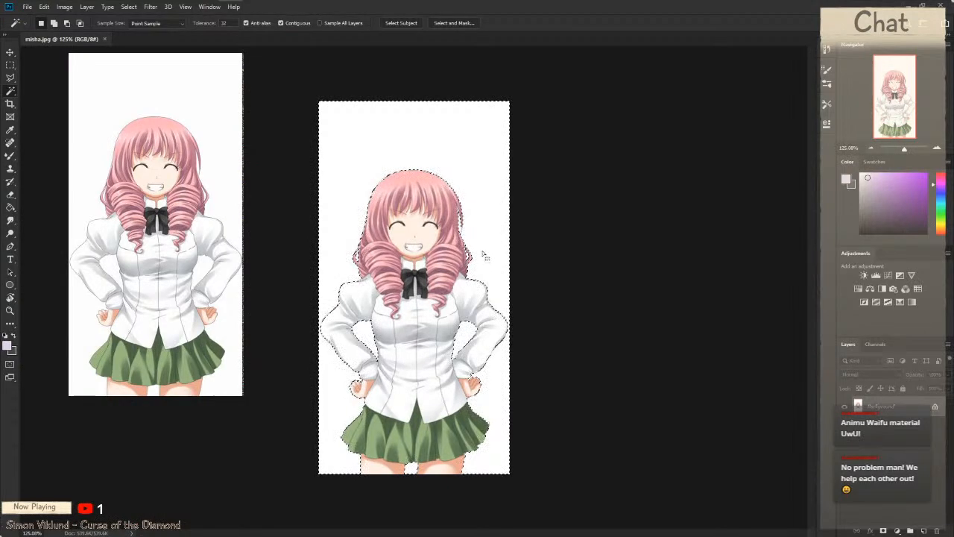
pyautogui.keyDown('alt'); pyautogui.scroll(12, 485, 257); pyautogui.keyUp('alt')
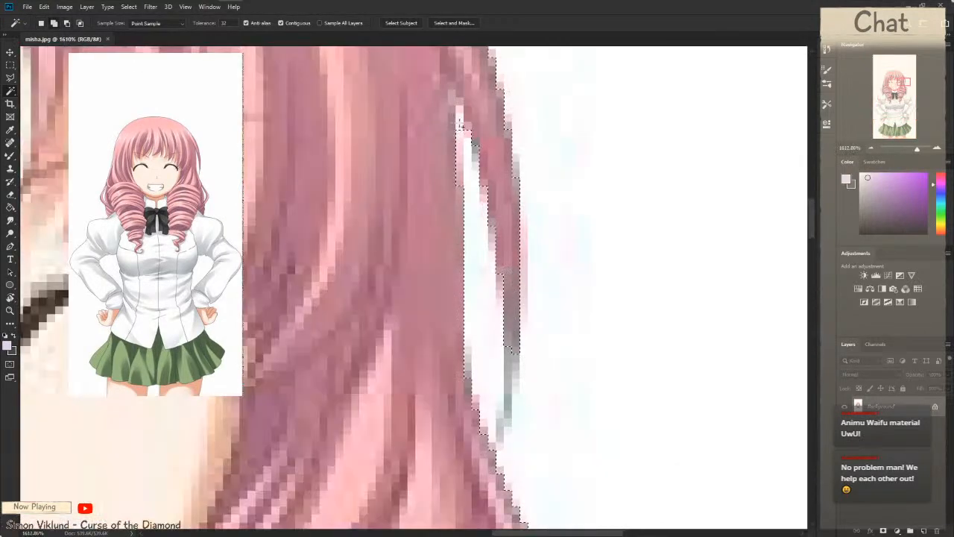
pyautogui.keyDown('alt'); pyautogui.scroll(-8, 485, 258); pyautogui.keyUp('alt')
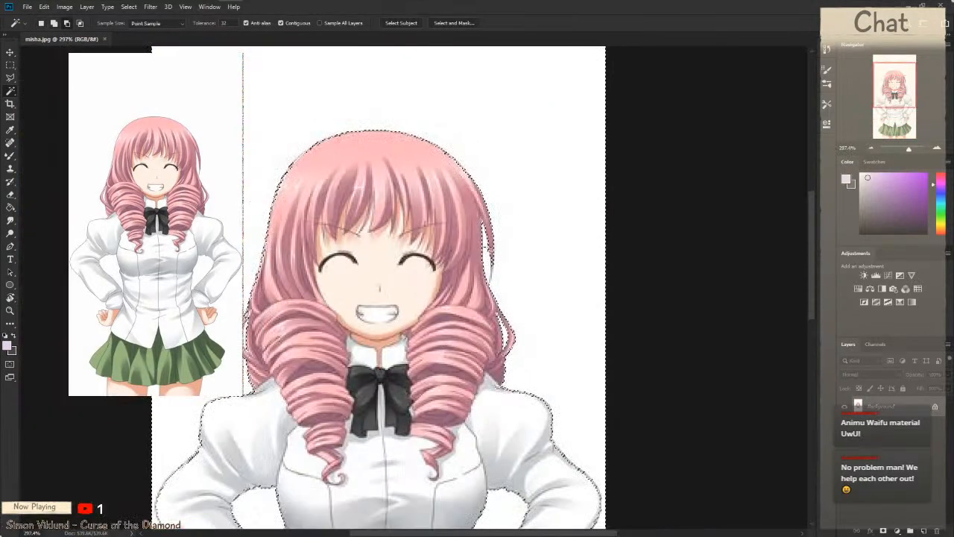
pyautogui.keyDown('alt'); pyautogui.scroll(8, 281, 188); pyautogui.keyUp('alt')
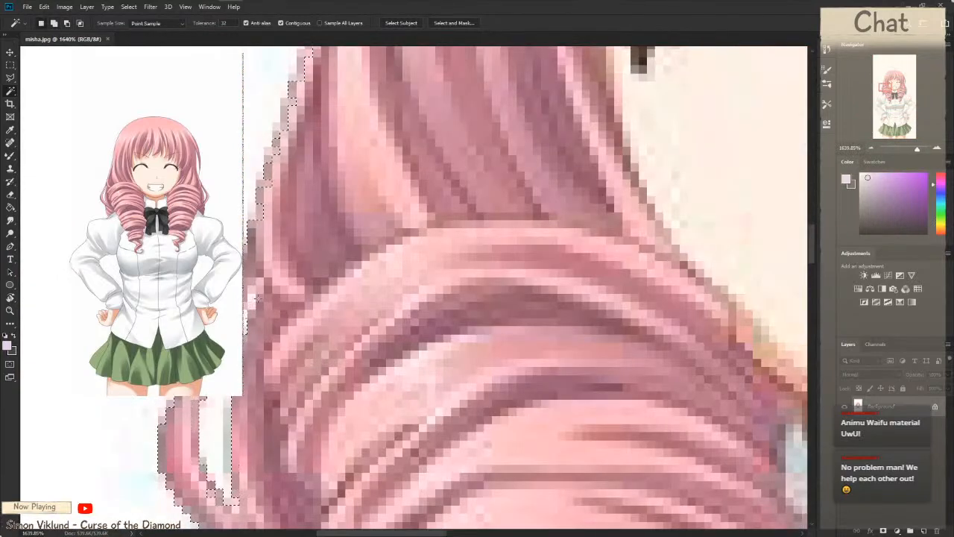
pyautogui.keyDown('alt'); pyautogui.scroll(-10, 257, 299); pyautogui.keyUp('alt')
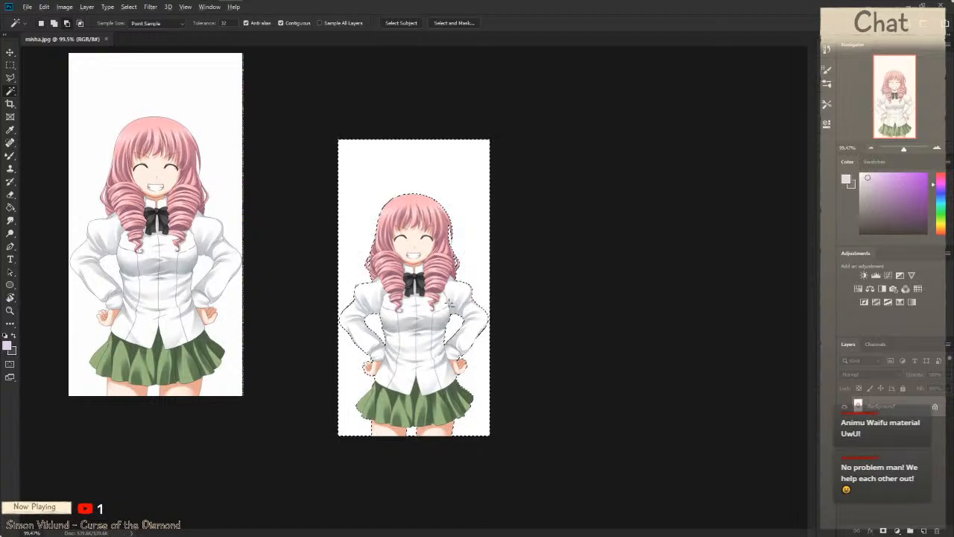
# Step: Set the foreground color to pure green, hex 00ff00, for painting with the brush
pyautogui.keyDown('alt'); pyautogui.scroll(4, 444, 300); pyautogui.keyUp('alt')
pyautogui.press('b')
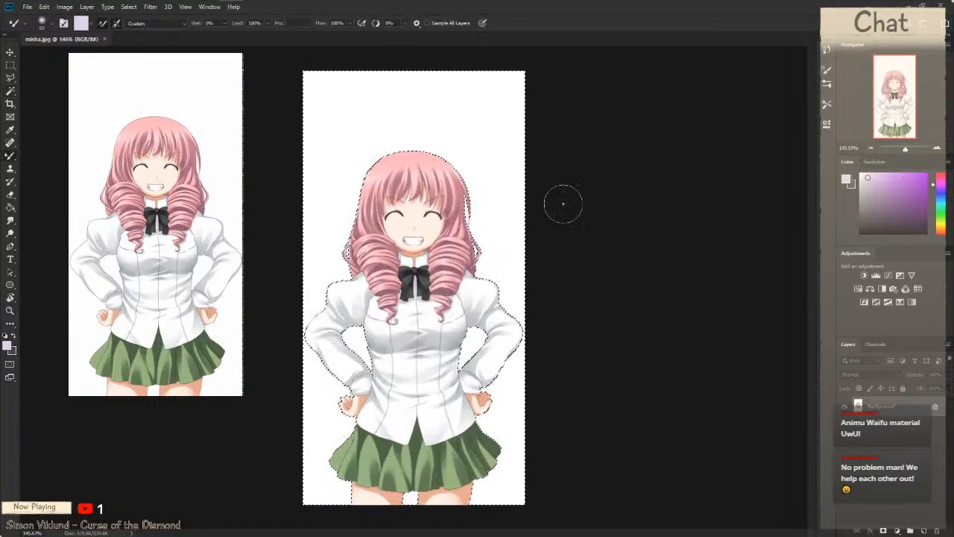
pyautogui.click(942, 218)
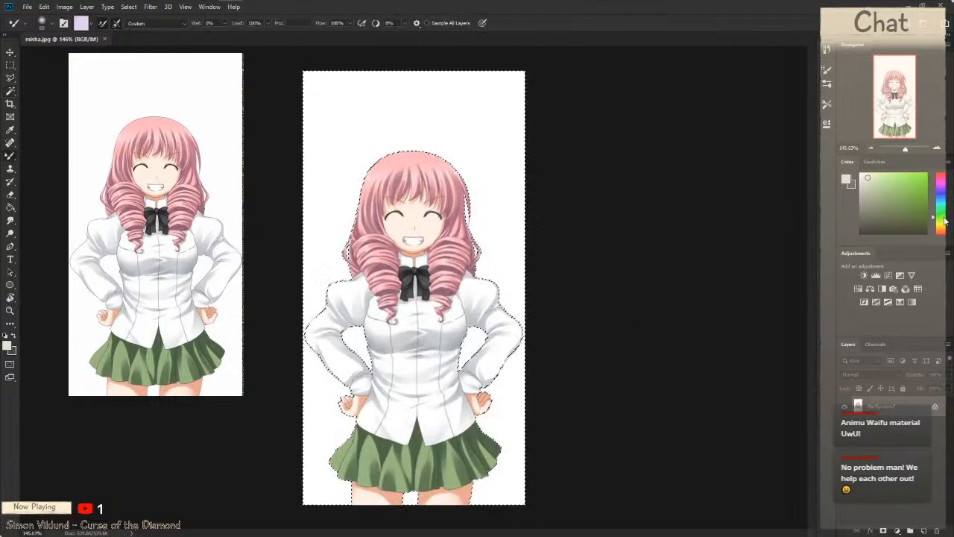
pyautogui.click(874, 162)
pyautogui.click(847, 162)
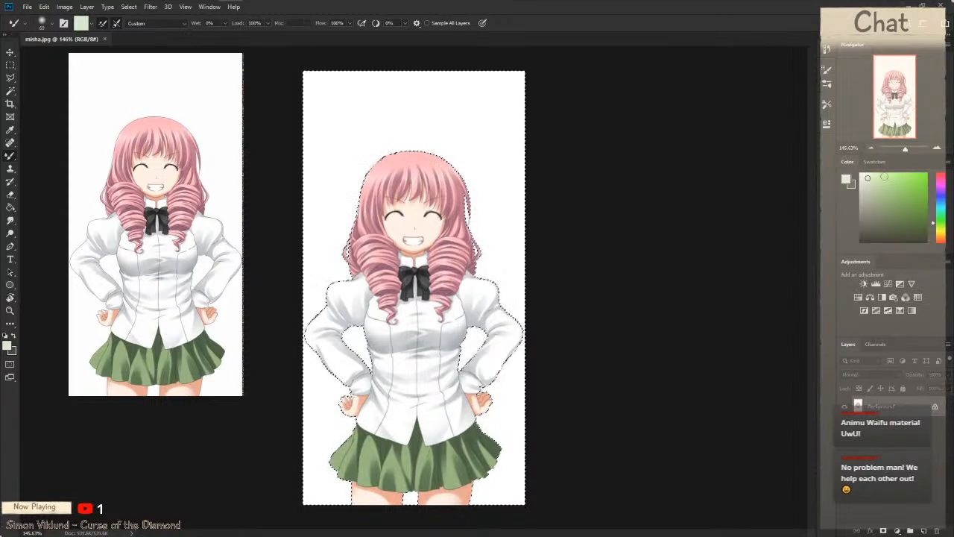
pyautogui.click(847, 180)
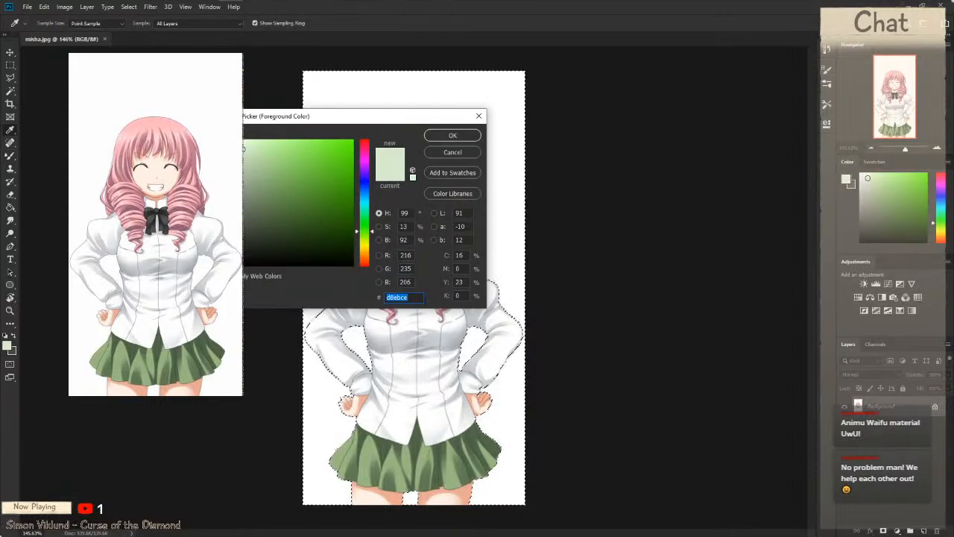
pyautogui.write('00ff00')
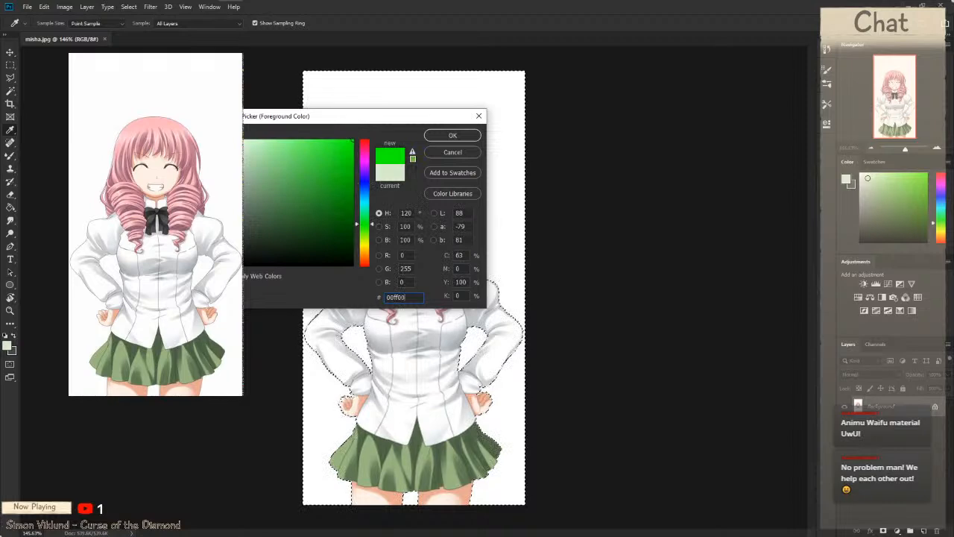
pyautogui.click(455, 138)
# Step: Paint the whole selected background green with an enlarged brush and remove the selection
pyautogui.moveTo(349, 216)
pyautogui.keyDown('alt'); pyautogui.mouseDown(button='right')
pyautogui.moveTo(387, 229)
pyautogui.moveTo(463, 208)
pyautogui.moveTo(463, 149)
pyautogui.mouseUp(button='right'); pyautogui.keyUp('alt')
pyautogui.moveTo(354, 222)
pyautogui.mouseDown()
pyautogui.moveTo(330, 107)
pyautogui.moveTo(256, 298)
pyautogui.mouseUp()
pyautogui.moveTo(160, 468)
pyautogui.mouseDown()
pyautogui.moveTo(353, 366)
pyautogui.moveTo(352, 350)
pyautogui.mouseUp()
pyautogui.click(10, 78)
pyautogui.hotkey('ctrl', 'd')
# Step: Try to fade Misha's legs along the lower edge of the image with an enlarged soft eraser
pyautogui.press('e')
pyautogui.moveTo(410, 403)
pyautogui.keyDown('alt'); pyautogui.mouseDown(button='right')
pyautogui.moveTo(460, 371)
pyautogui.moveTo(472, 340)
pyautogui.moveTo(491, 338)
pyautogui.mouseUp(button='right'); pyautogui.keyUp('alt')
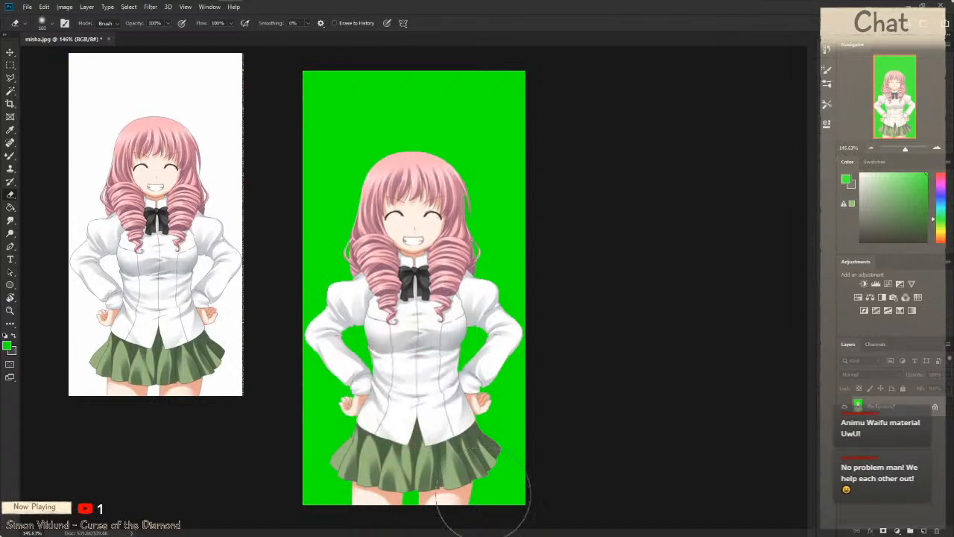
pyautogui.moveTo(528, 513); pyautogui.dragTo(289, 519)
pyautogui.hotkey('ctrl', 'z')
# Step: Try to paint a soft green fade over Misha's legs along the lower edge of the image with the brush
pyautogui.press('b')
pyautogui.press('b')
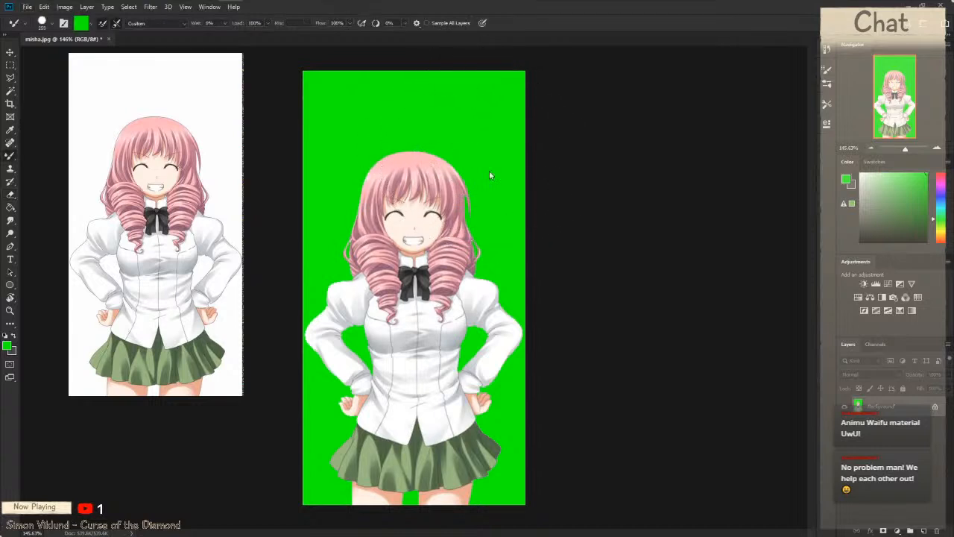
pyautogui.keyDown('alt'); pyautogui.moveTo(489, 168); pyautogui.dragTo(452, 182, button='right'); pyautogui.keyUp('alt')
pyautogui.moveTo(540, 507); pyautogui.dragTo(376, 520)
pyautogui.hotkey('ctrl', 'z')
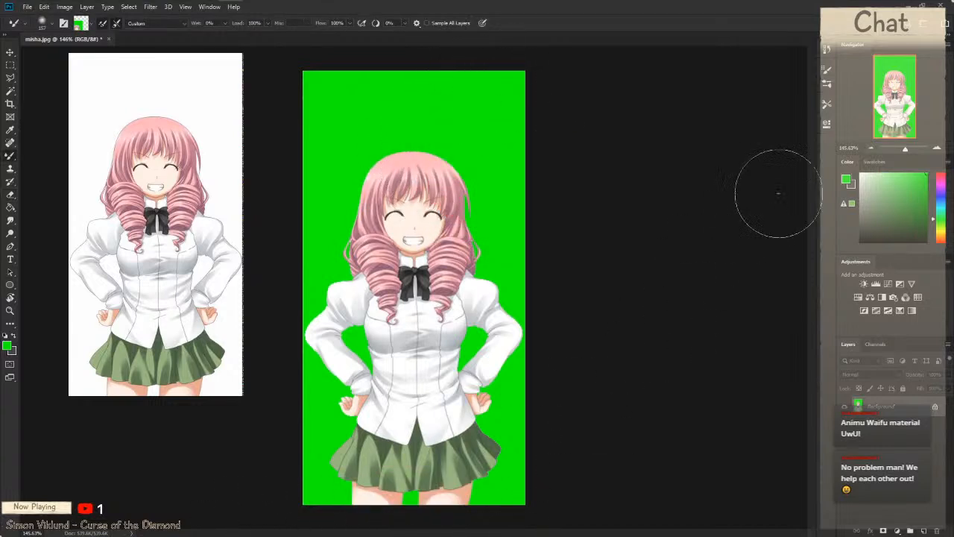
# Step: Open the brush settings and slightly increase the soft brush tip's spacing
pyautogui.click(826, 73)
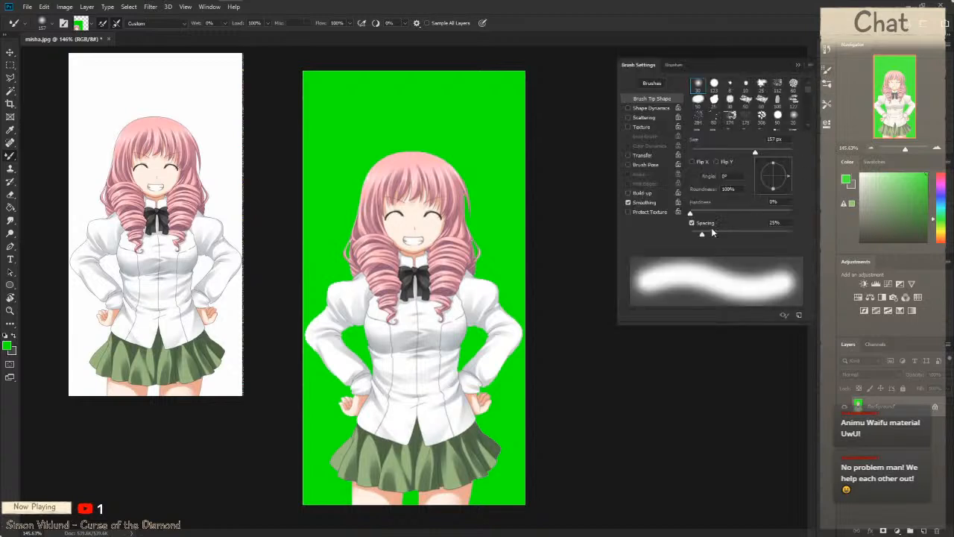
pyautogui.moveTo(701, 236); pyautogui.dragTo(703, 235)
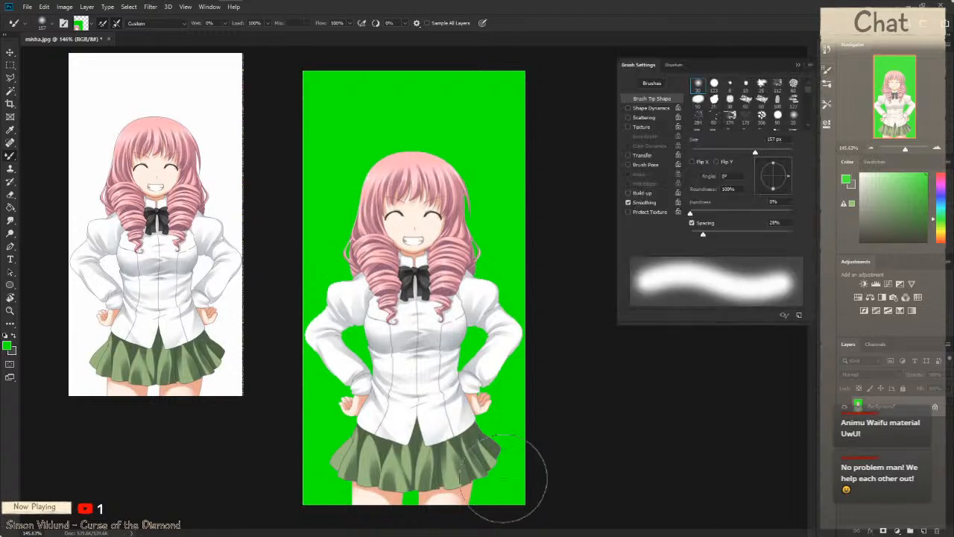
# Step: Try to cover Misha's skirt and legs with green using the Hard Round preset softened to 0% hardness
pyautogui.moveTo(526, 498); pyautogui.dragTo(236, 518)
pyautogui.hotkey('ctrl', 'z')
pyautogui.moveTo(320, 481); pyautogui.dragTo(543, 484)
pyautogui.rightClick(543, 485)
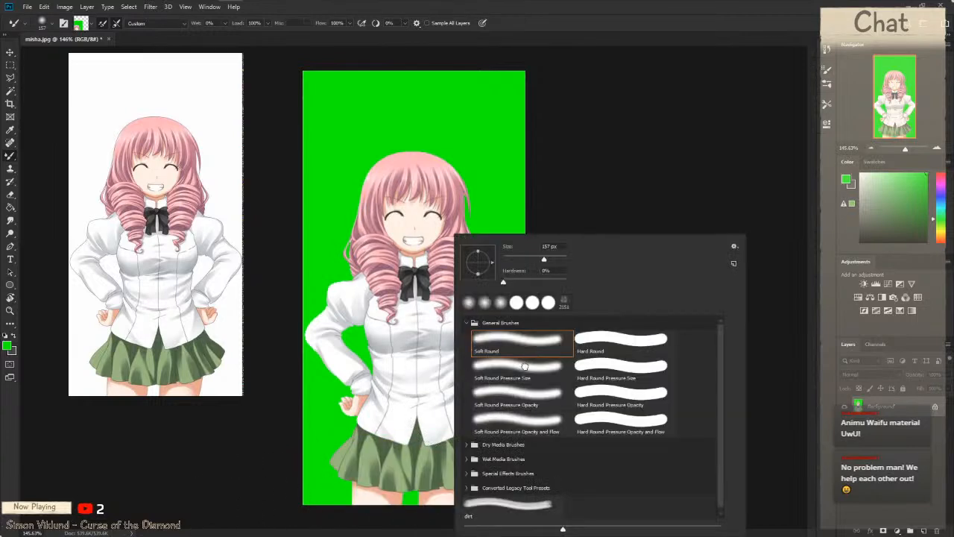
pyautogui.click(601, 341)
pyautogui.moveTo(567, 283); pyautogui.dragTo(502, 286)
pyautogui.moveTo(383, 375)
pyautogui.mouseDown()
pyautogui.moveTo(464, 373)
pyautogui.moveTo(448, 427)
pyautogui.mouseUp()
pyautogui.hotkey('ctrl', 'z')
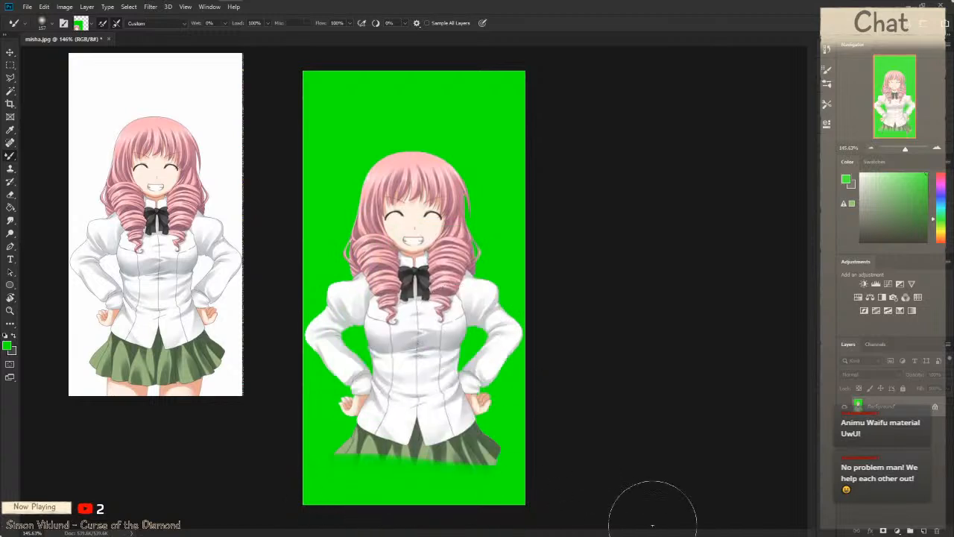
# Step: Try to fade Misha's skirt and legs into green with a 242 px brush, and undo the strokes
pyautogui.keyDown('alt'); pyautogui.moveTo(419, 436); pyautogui.dragTo(450, 448, button='right'); pyautogui.keyUp('alt')
pyautogui.moveTo(451, 520)
pyautogui.mouseDown()
pyautogui.moveTo(345, 520)
pyautogui.moveTo(411, 515)
pyautogui.moveTo(407, 493)
pyautogui.moveTo(466, 472)
pyautogui.mouseUp()
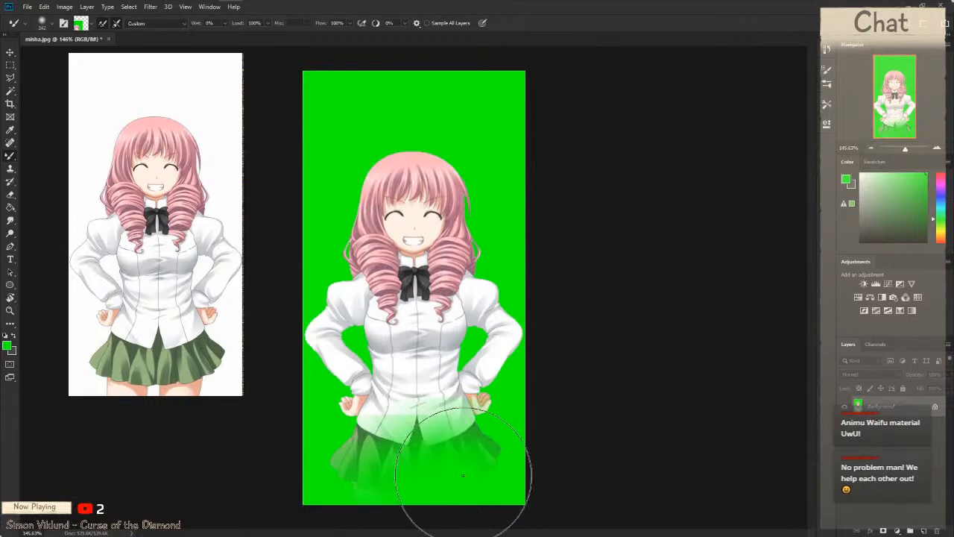
pyautogui.keyDown('alt'); pyautogui.scroll(7, 419, 478); pyautogui.keyUp('alt')
pyautogui.moveTo(437, 423)
pyautogui.mouseDown()
pyautogui.moveTo(439, 437)
pyautogui.moveTo(477, 338)
pyautogui.mouseUp()
pyautogui.hotkey('ctrl', 'alt', 'z')
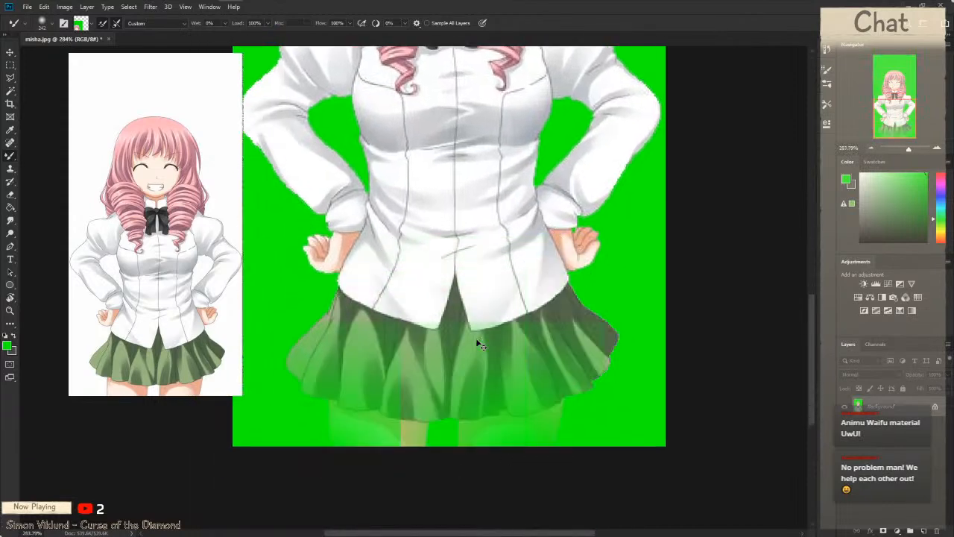
pyautogui.hotkey('ctrl', 'alt', 'z')
pyautogui.hotkey('ctrl', 'alt', 'z')
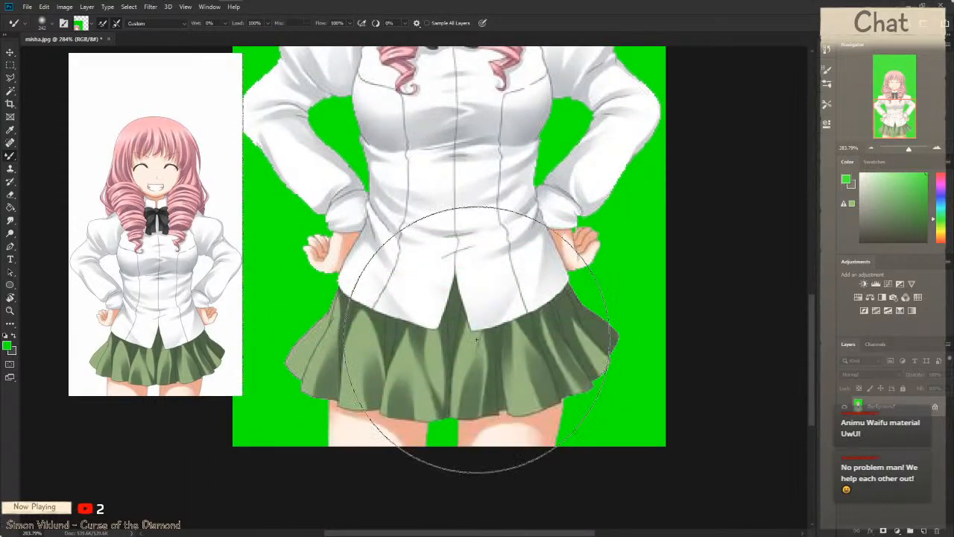
# Step: Change the mixer brush preset to the dirt brush
pyautogui.keyDown('alt'); pyautogui.scroll(-5, 522, 358); pyautogui.keyUp('alt')
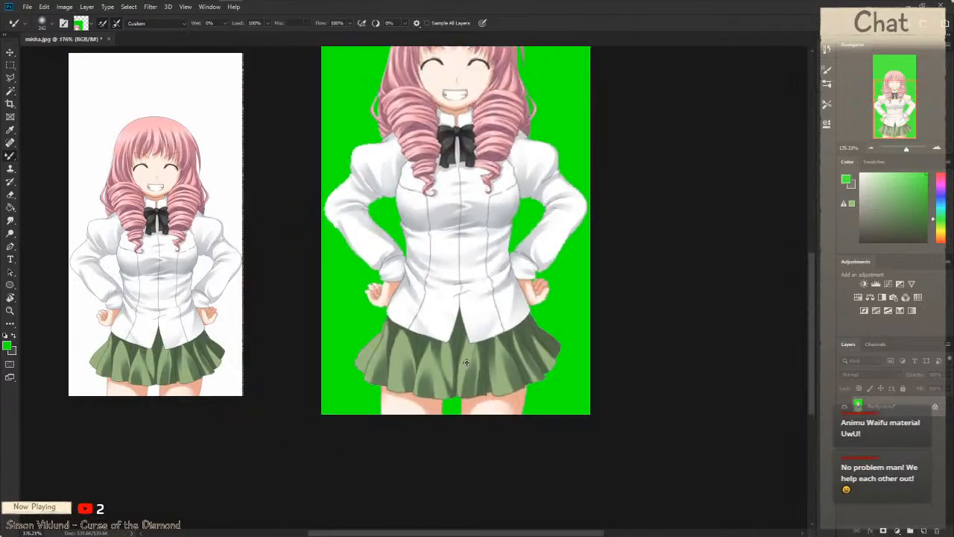
pyautogui.rightClick(423, 224)
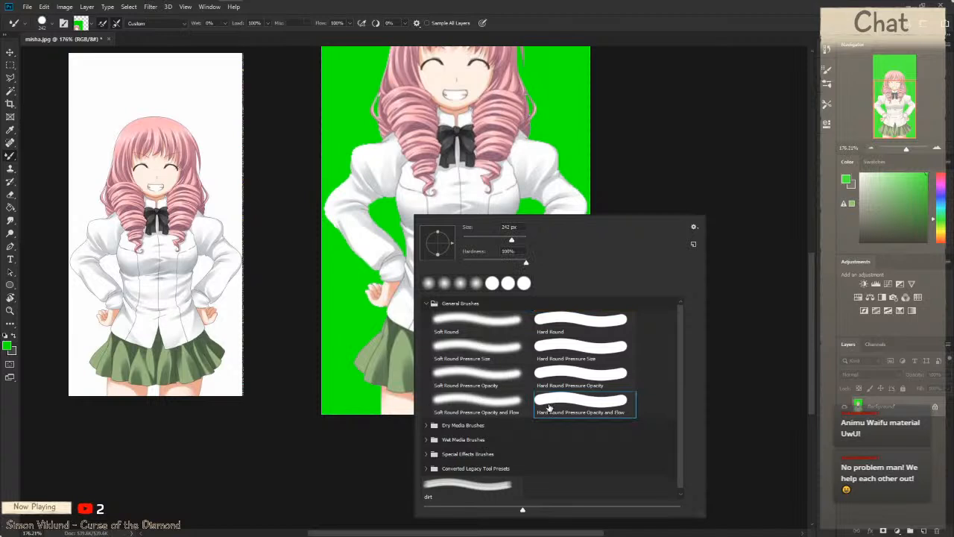
pyautogui.click(476, 490)
pyautogui.doubleClick(475, 485)
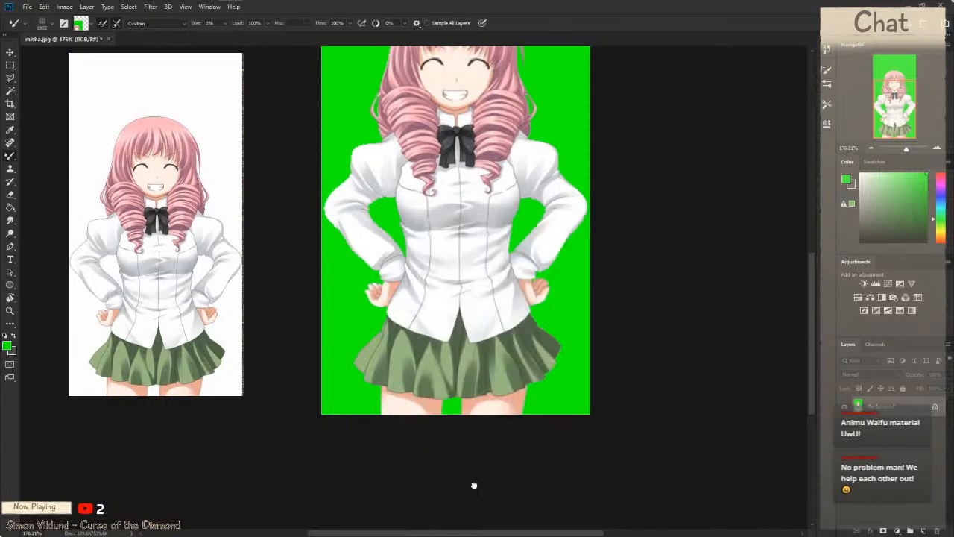
# Step: Switch from the Mixer Brush to the regular Brush tool and choose the Soft Round preset
pyautogui.click(26, 24)
pyautogui.click(27, 26)
pyautogui.rightClick(9, 157)
pyautogui.click(41, 155)
pyautogui.rightClick(438, 222)
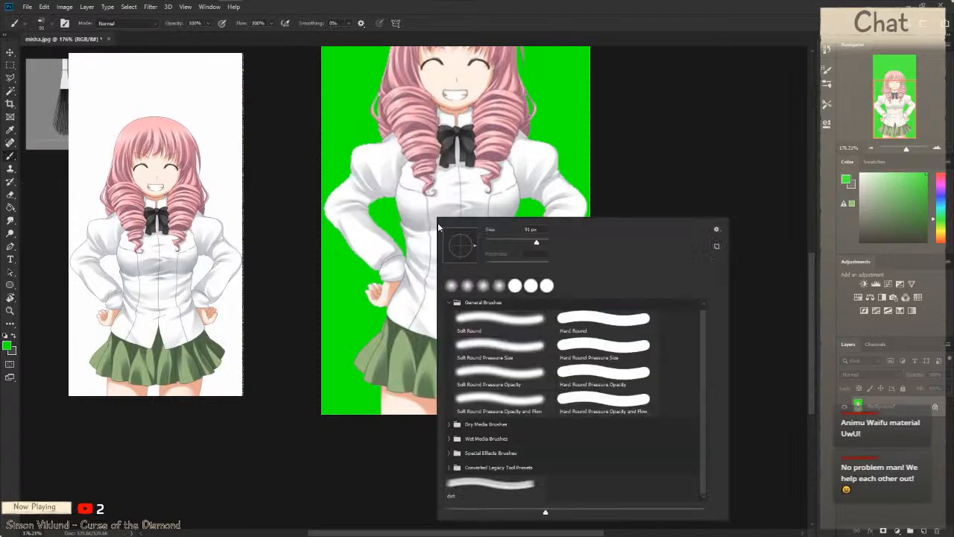
pyautogui.click(533, 333)
# Step: Paint a soft green fade over Misha's body from the waist down with an enlarged brush, undoing stray strokes
pyautogui.moveTo(407, 369); pyautogui.dragTo(481, 369)
pyautogui.hotkey('ctrl', 'z')
pyautogui.keyDown('alt'); pyautogui.moveTo(445, 394); pyautogui.dragTo(498, 408, button='right'); pyautogui.keyUp('alt')
pyautogui.moveTo(548, 436)
pyautogui.mouseDown()
pyautogui.moveTo(479, 465)
pyautogui.moveTo(557, 474)
pyautogui.moveTo(372, 462)
pyautogui.moveTo(720, 443)
pyautogui.moveTo(111, 457)
pyautogui.moveTo(209, 420)
pyautogui.moveTo(292, 410)
pyautogui.moveTo(490, 424)
pyautogui.moveTo(166, 420)
pyautogui.moveTo(139, 434)
pyautogui.moveTo(157, 417)
pyautogui.moveTo(83, 388)
pyautogui.moveTo(690, 375)
pyautogui.moveTo(616, 367)
pyautogui.moveTo(645, 361)
pyautogui.mouseUp()
pyautogui.scroll(5, 645, 361)
pyautogui.moveTo(618, 171)
pyautogui.mouseDown()
pyautogui.moveTo(575, 139)
pyautogui.moveTo(475, 253)
pyautogui.mouseUp()
pyautogui.hotkey('ctrl', 'z')
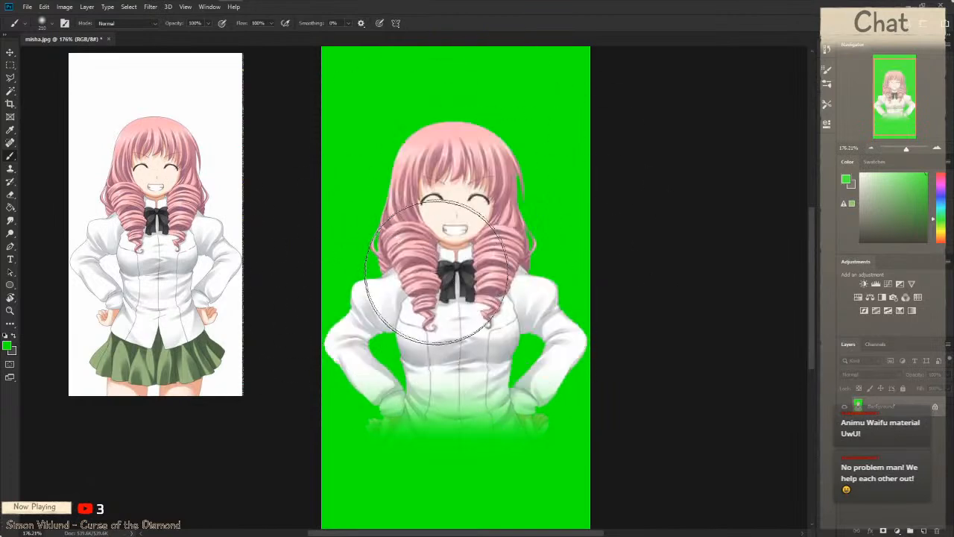
pyautogui.keyDown('alt'); pyautogui.moveTo(430, 248); pyautogui.dragTo(365, 263, button='right'); pyautogui.keyUp('alt')
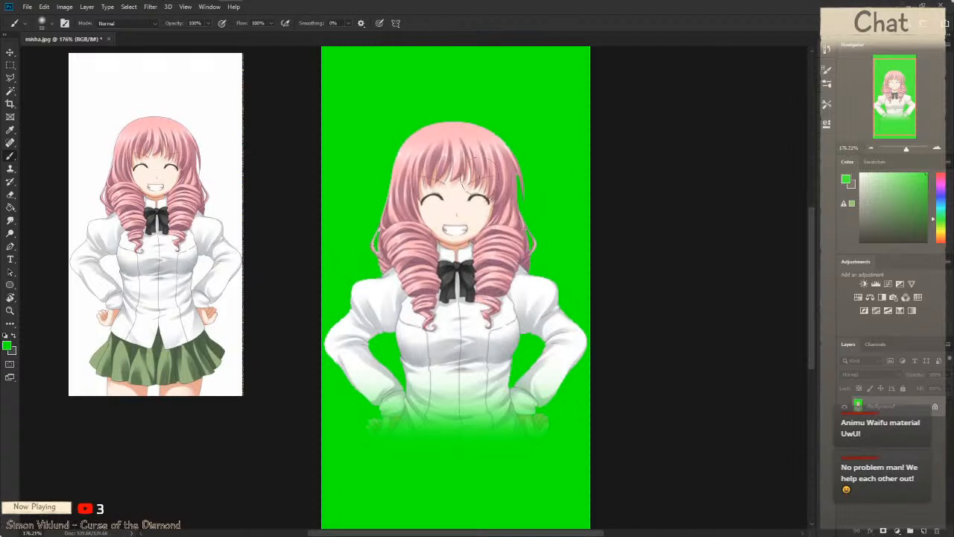
# Step: Save misha.jpg with High JPEG quality, close the picture and switch to VRoid Studio
pyautogui.hotkey('ctrl', 's')
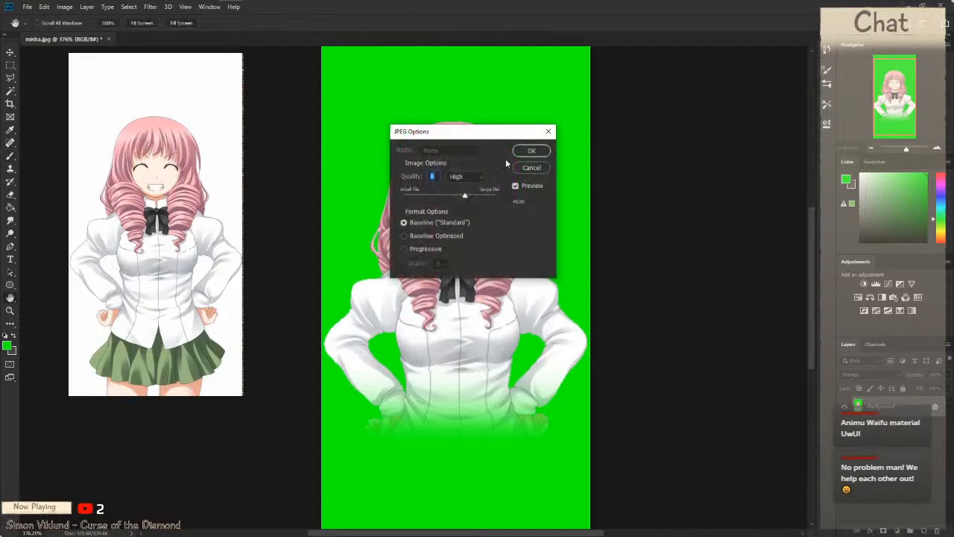
pyautogui.click(532, 149)
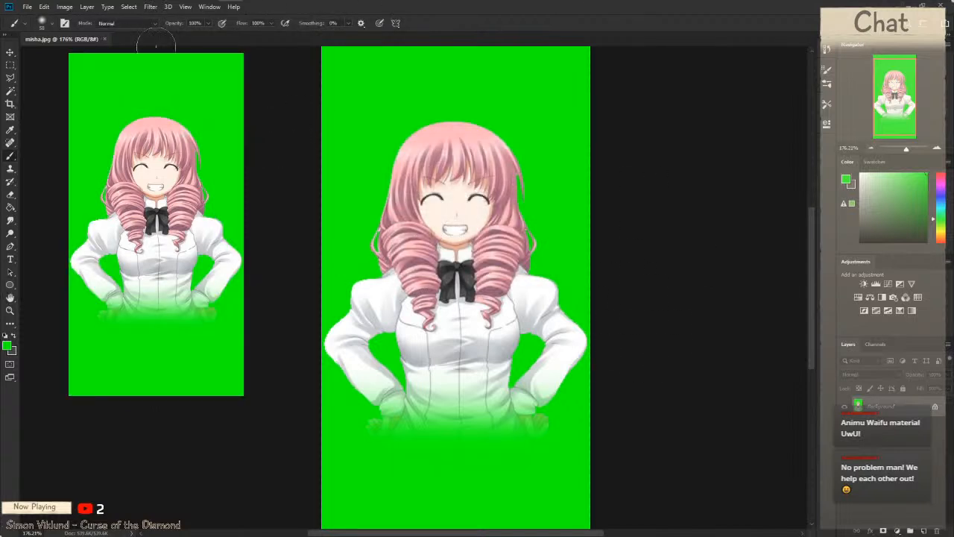
pyautogui.click(107, 40)
pyautogui.click(910, 7)
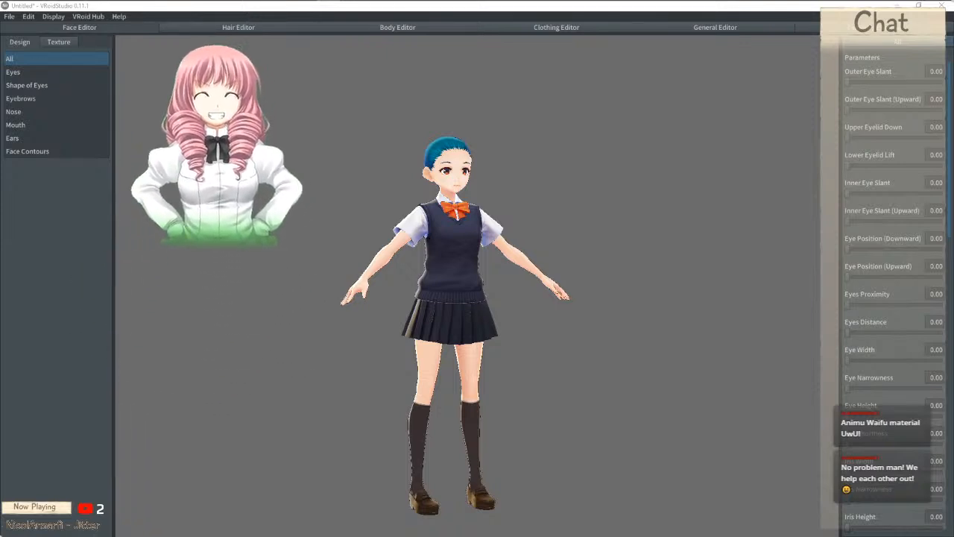
# Step: Change the avatar's top to Long Coat (Shirt Collar) in the clothing editor
pyautogui.click(312, 222)
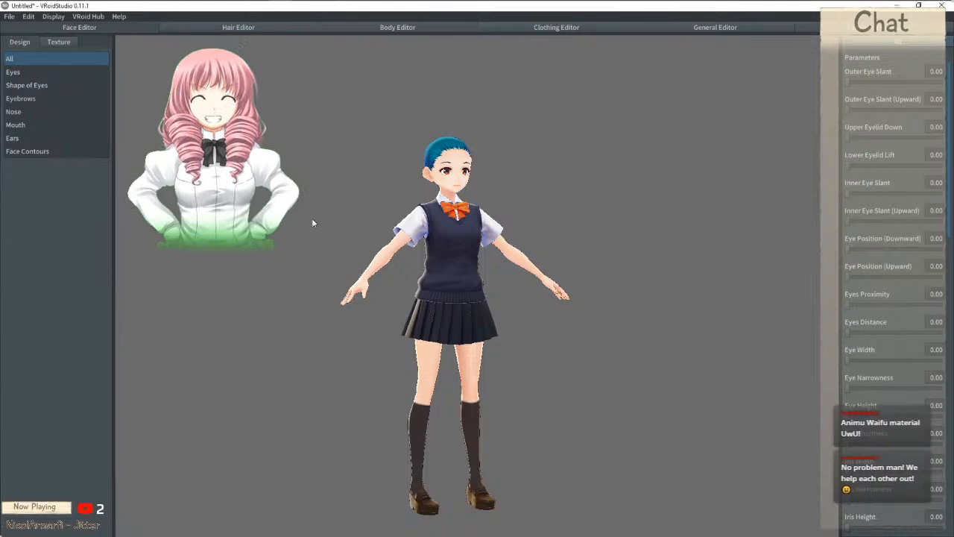
pyautogui.click(562, 28)
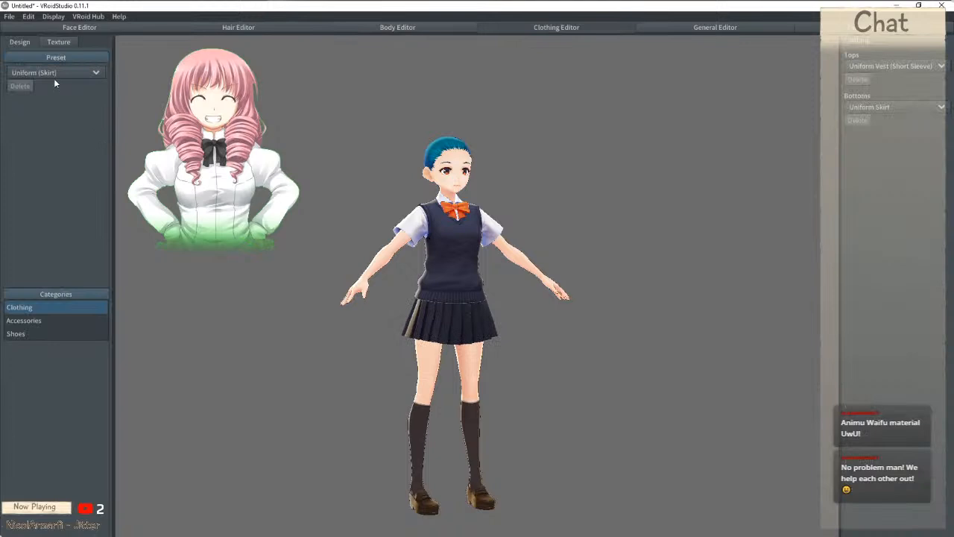
pyautogui.click(893, 71)
pyautogui.scroll(-3, 903, 135)
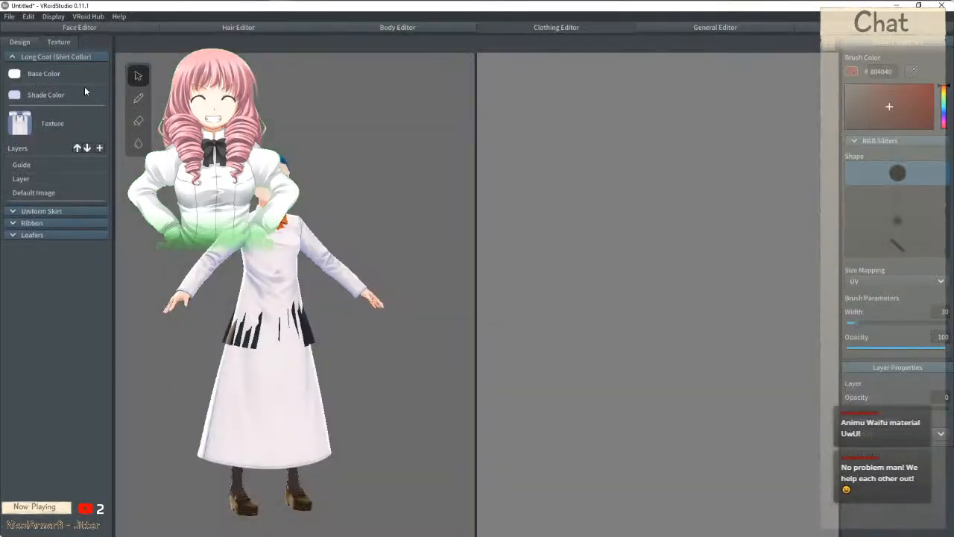
# Step: Import the shirt texture from the Hanako Ikezawa folder into the long coat's Default Image layer
pyautogui.click(30, 179)
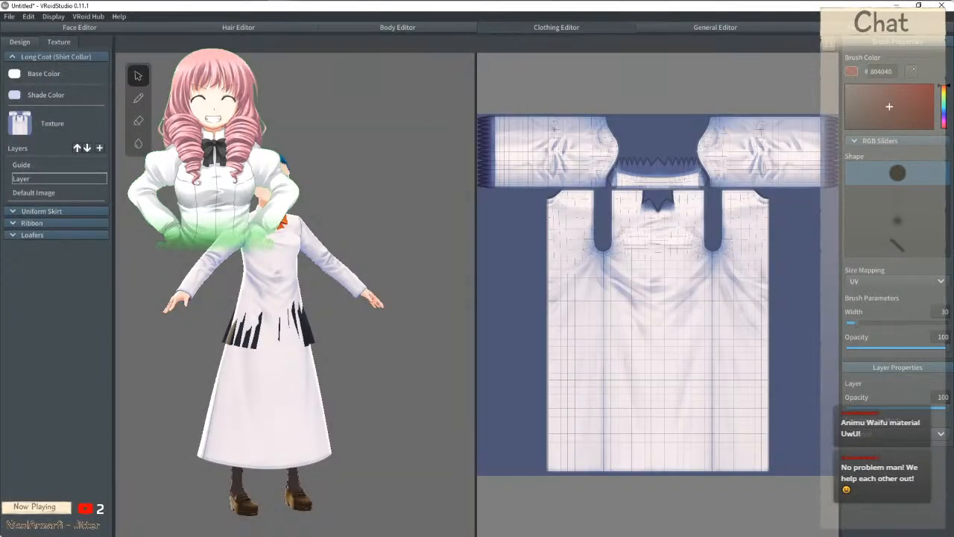
pyautogui.rightClick(38, 191)
pyautogui.click(63, 241)
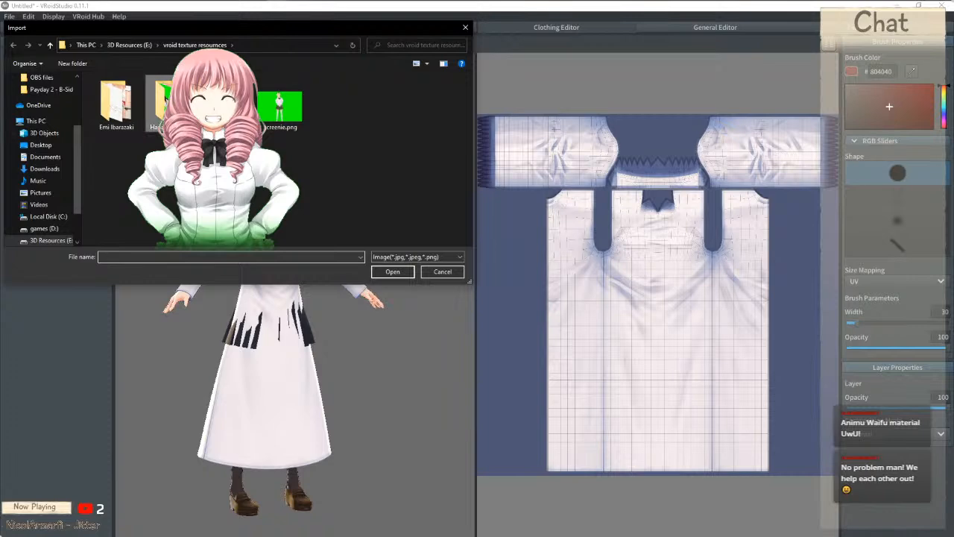
pyautogui.doubleClick(168, 103)
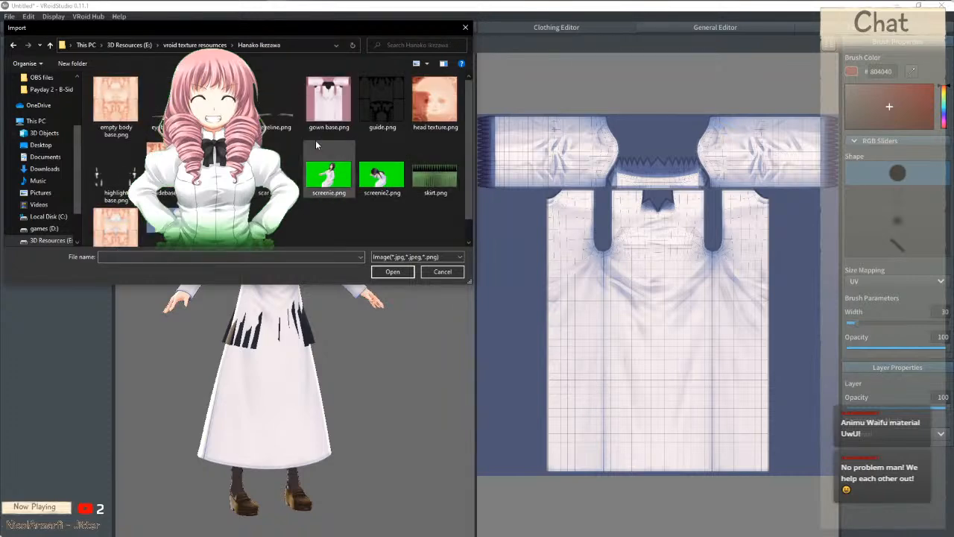
pyautogui.scroll(-1, 169, 223)
pyautogui.click(169, 223)
pyautogui.click(434, 153)
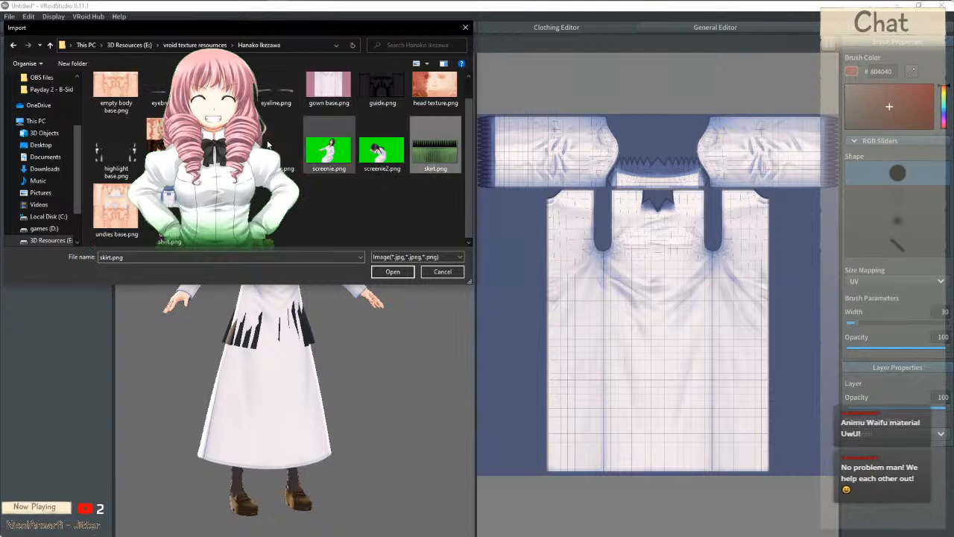
pyautogui.click(168, 205)
pyautogui.doubleClick(167, 203)
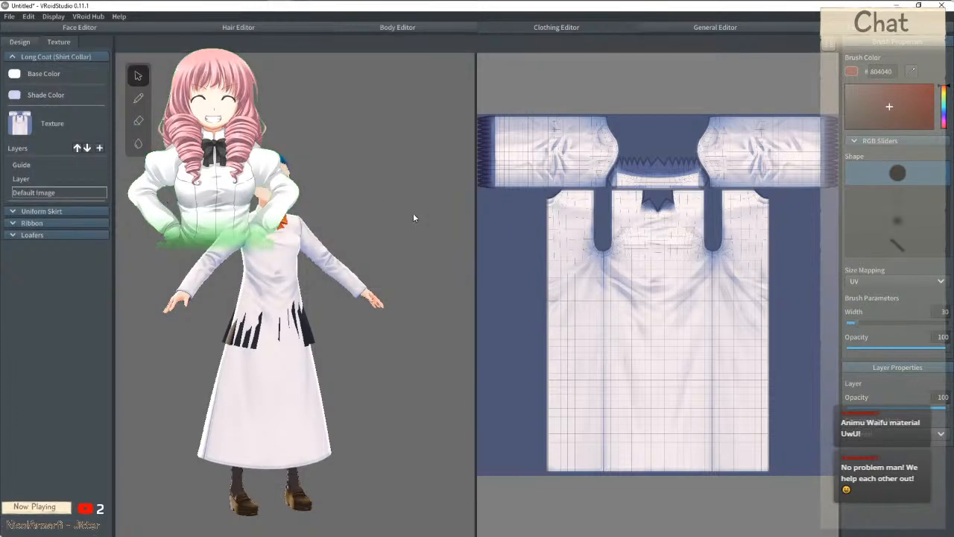
pyautogui.moveTo(356, 233)
pyautogui.mouseDown()
pyautogui.moveTo(281, 238)
pyautogui.moveTo(348, 237)
pyautogui.mouseUp()
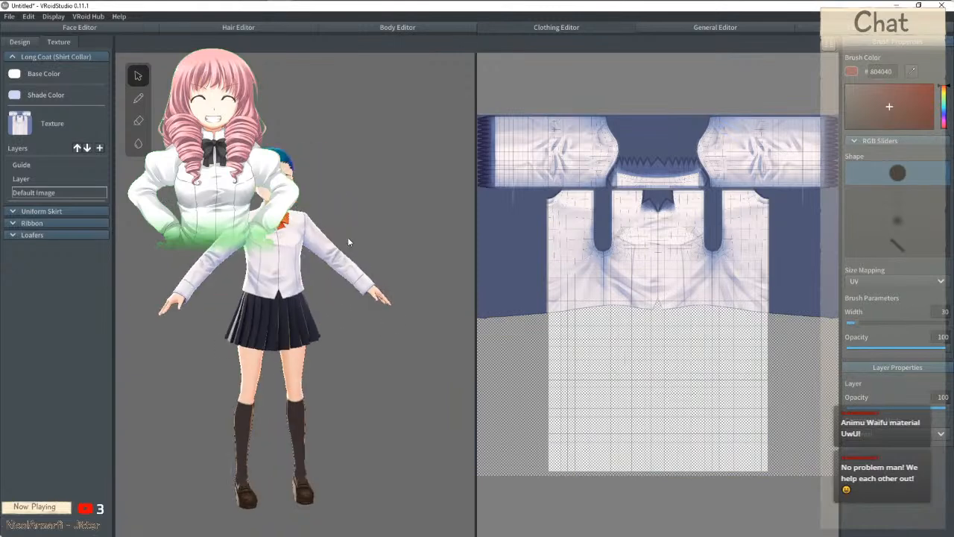
# Step: Shape the top's shoulders with Shoulder Crease 100, Shoulder Puff 1 64.3, Shoulder Puff 2 17.0 and Shoulder Tip Up 35.6
pyautogui.scroll(3, 348, 237)
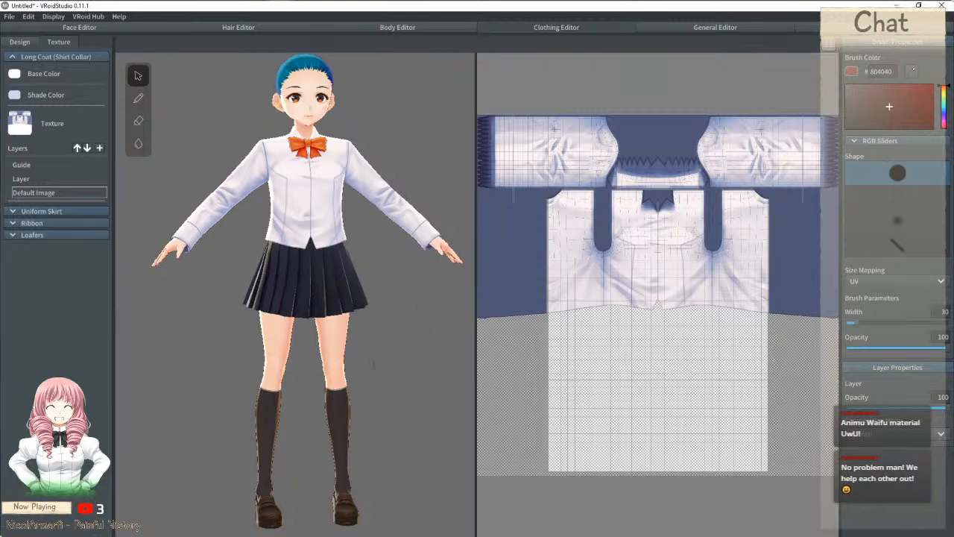
pyautogui.moveTo(384, 294)
pyautogui.mouseDown(button='right')
pyautogui.moveTo(357, 292)
pyautogui.moveTo(386, 295)
pyautogui.moveTo(378, 293)
pyautogui.mouseUp(button='right')
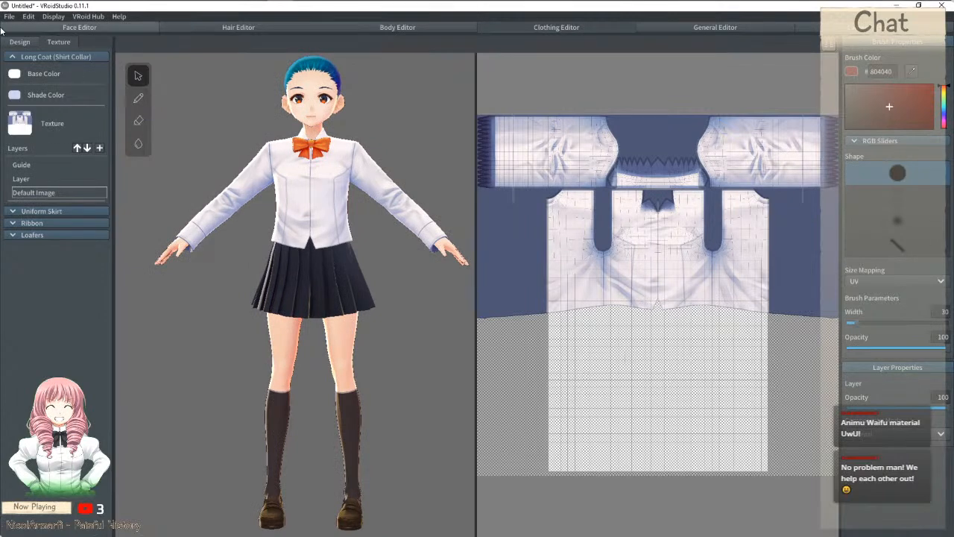
pyautogui.click(26, 47)
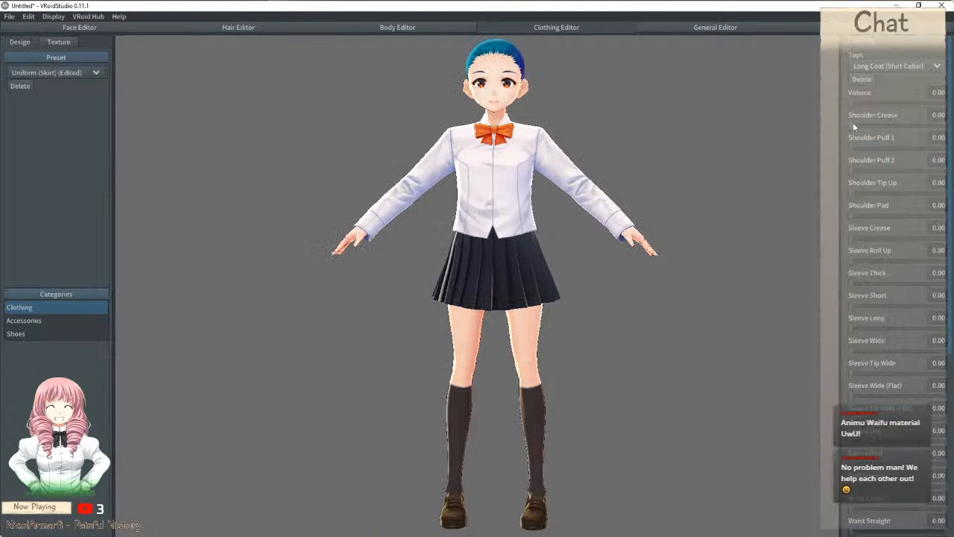
pyautogui.moveTo(853, 149); pyautogui.dragTo(911, 150)
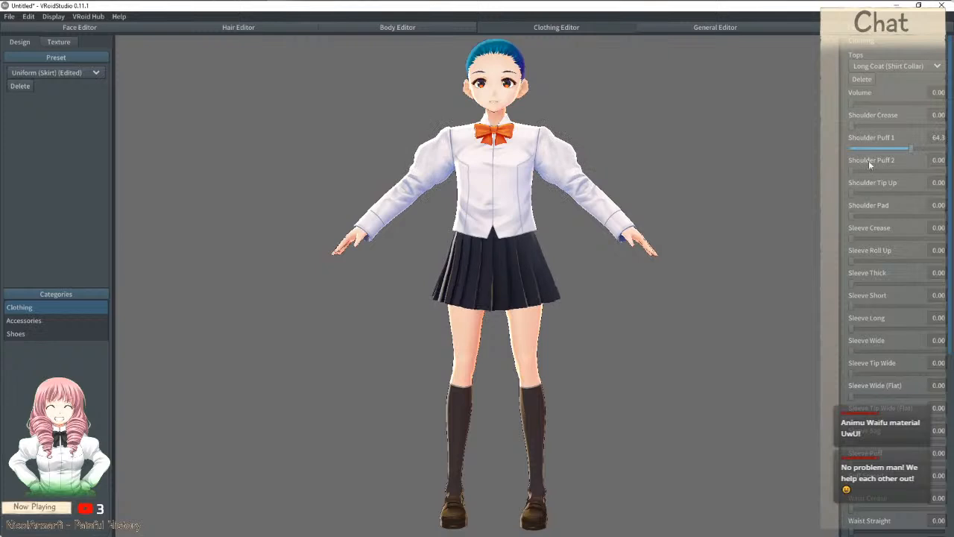
pyautogui.moveTo(852, 171)
pyautogui.mouseDown()
pyautogui.moveTo(885, 172)
pyautogui.moveTo(869, 168)
pyautogui.mouseUp()
pyautogui.moveTo(853, 126); pyautogui.dragTo(944, 127)
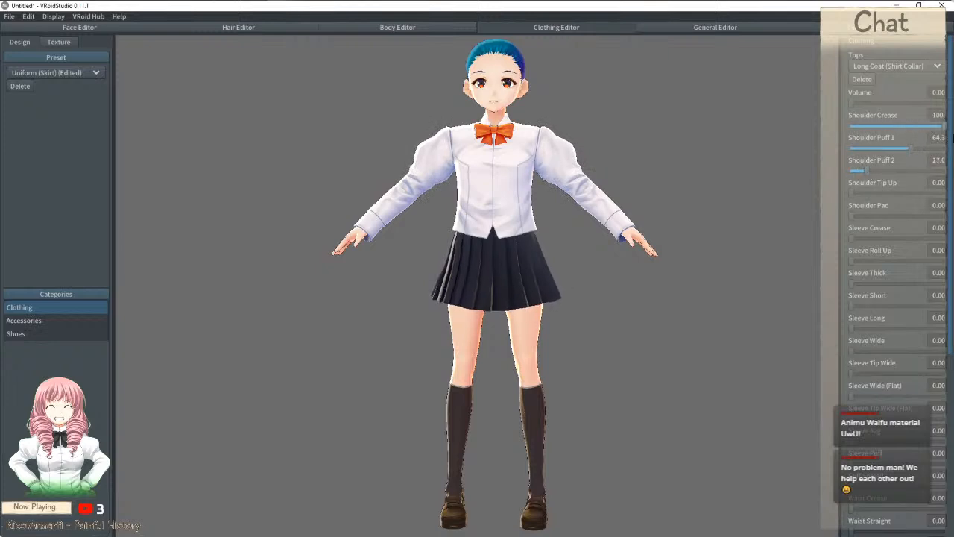
pyautogui.moveTo(856, 193); pyautogui.dragTo(886, 193)
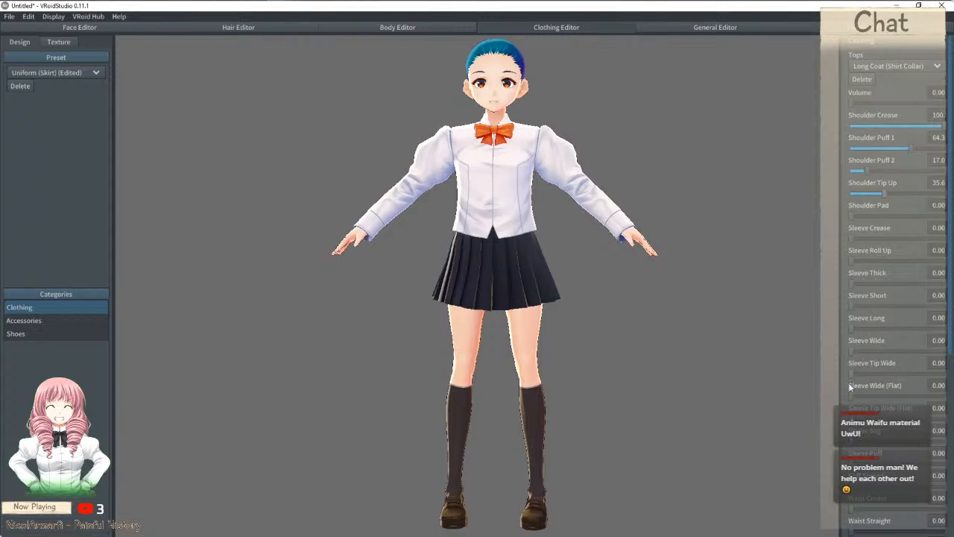
# Step: Set the top's Sleeve Puff to 17.5 and its Cuff Spread to 22.3
pyautogui.moveTo(853, 463); pyautogui.dragTo(785, 418)
pyautogui.scroll(-1, 865, 399)
pyautogui.moveTo(851, 453); pyautogui.dragTo(873, 459)
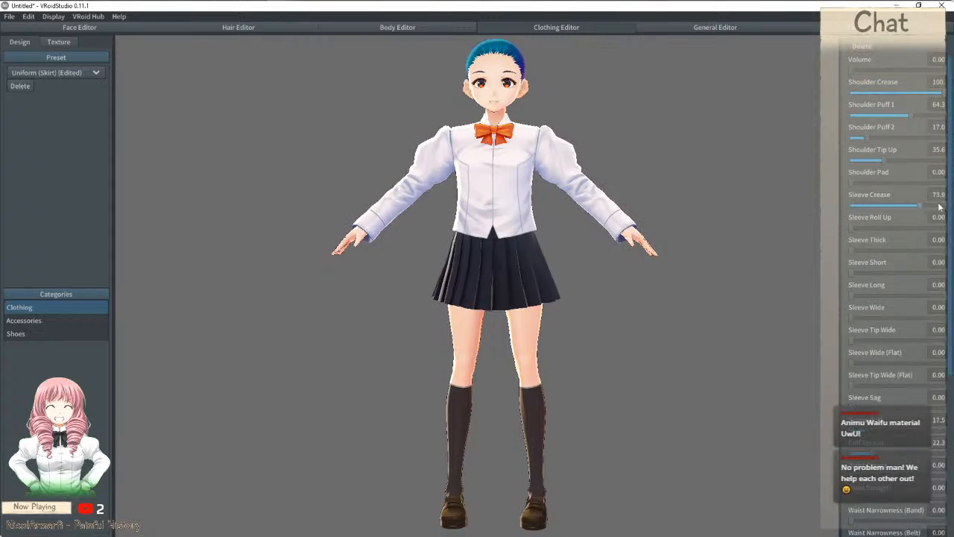
# Step: Set the top's Sleeve Crease and Waist Crease to 100
pyautogui.moveTo(866, 206); pyautogui.dragTo(944, 206)
pyautogui.scroll(-1, 886, 296)
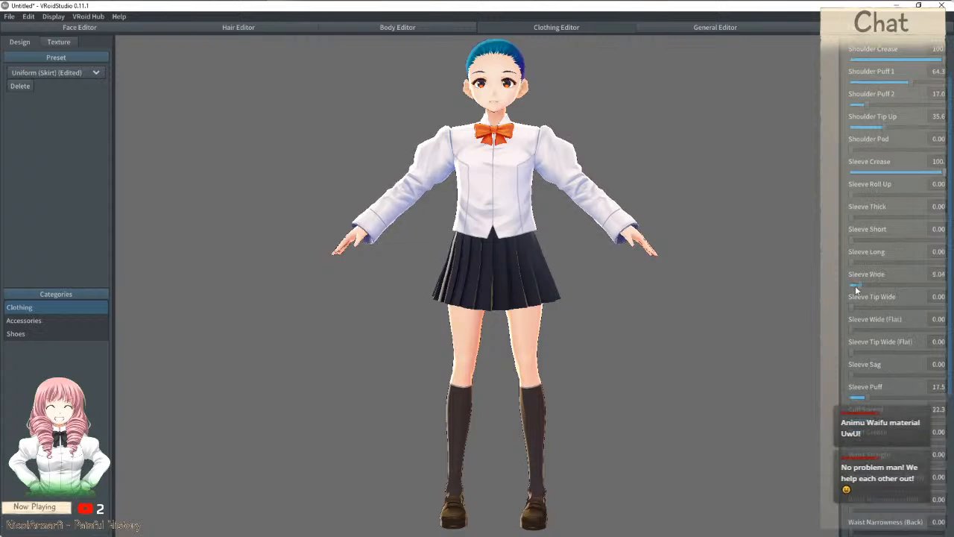
pyautogui.scroll(-3, 850, 352)
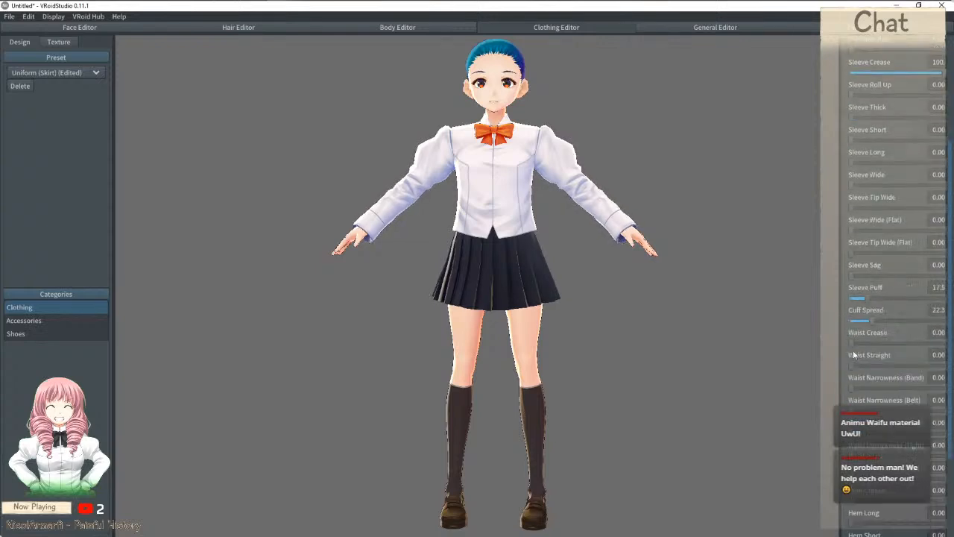
pyautogui.moveTo(854, 343); pyautogui.dragTo(936, 346)
# Step: Try out wider sleeves with Sleeve Wide and Sleeve Wide (Flat), and reset Sleeve Puff and Cuff Spread to 0
pyautogui.moveTo(853, 185); pyautogui.dragTo(845, 191)
pyautogui.moveTo(850, 229); pyautogui.dragTo(829, 279)
pyautogui.moveTo(871, 315); pyautogui.dragTo(812, 298)
pyautogui.scroll(5, 877, 276)
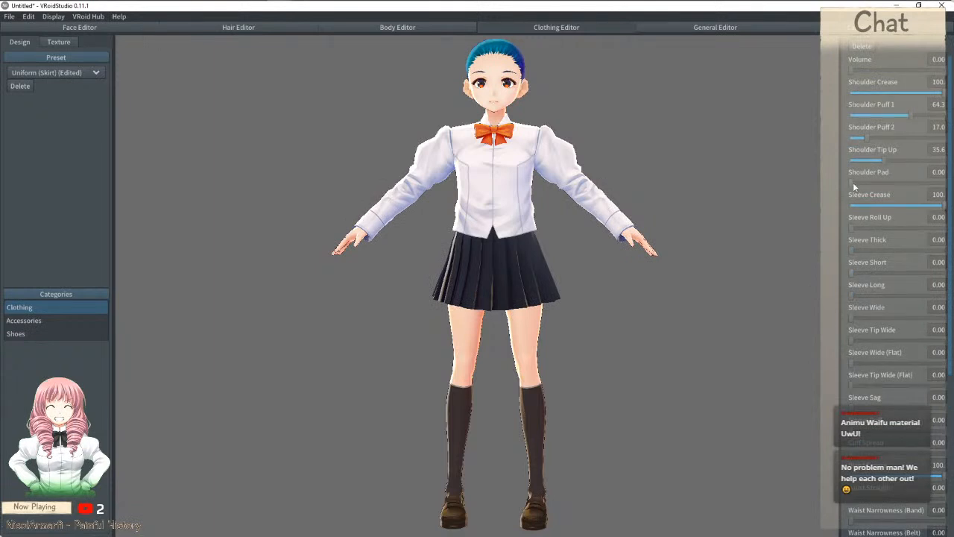
pyautogui.scroll(2, 855, 187)
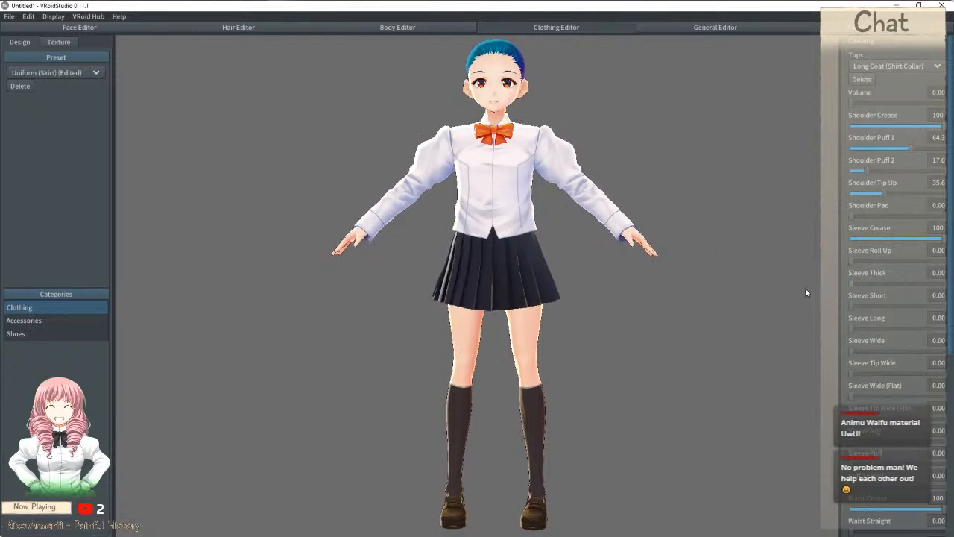
pyautogui.scroll(-1, 875, 296)
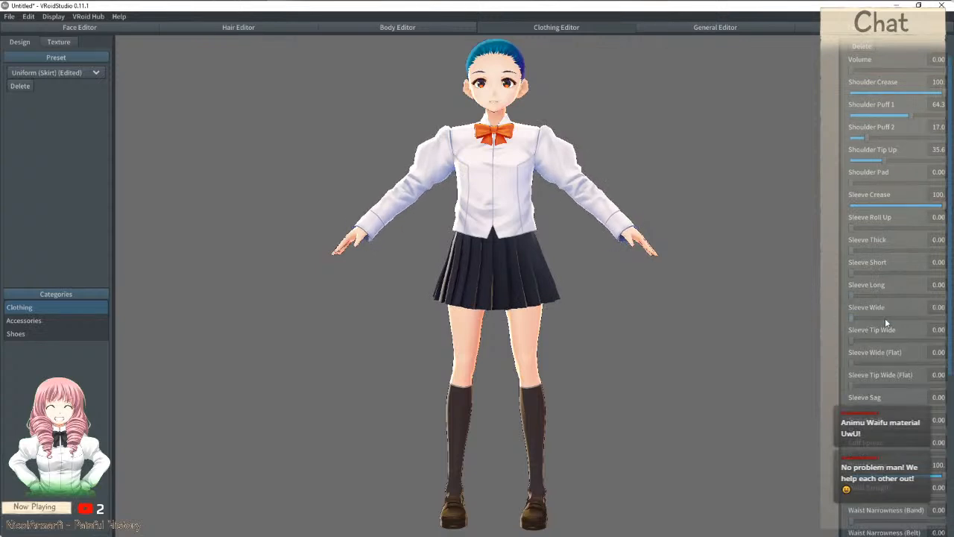
# Step: Try out the top's Waist Straight and Hem Long, and Waist Narrowness (Belt) at 43.0
pyautogui.scroll(-1, 884, 320)
pyautogui.scroll(-7, 878, 328)
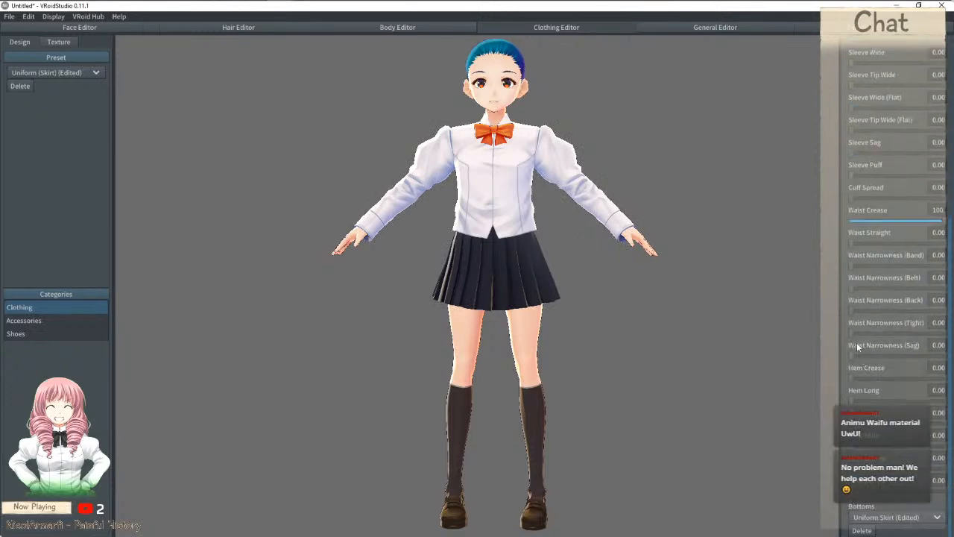
pyautogui.moveTo(872, 243); pyautogui.dragTo(848, 243)
pyautogui.moveTo(850, 199)
pyautogui.mouseDown()
pyautogui.moveTo(910, 200)
pyautogui.moveTo(850, 200)
pyautogui.mouseUp()
pyautogui.moveTo(853, 287); pyautogui.dragTo(889, 289)
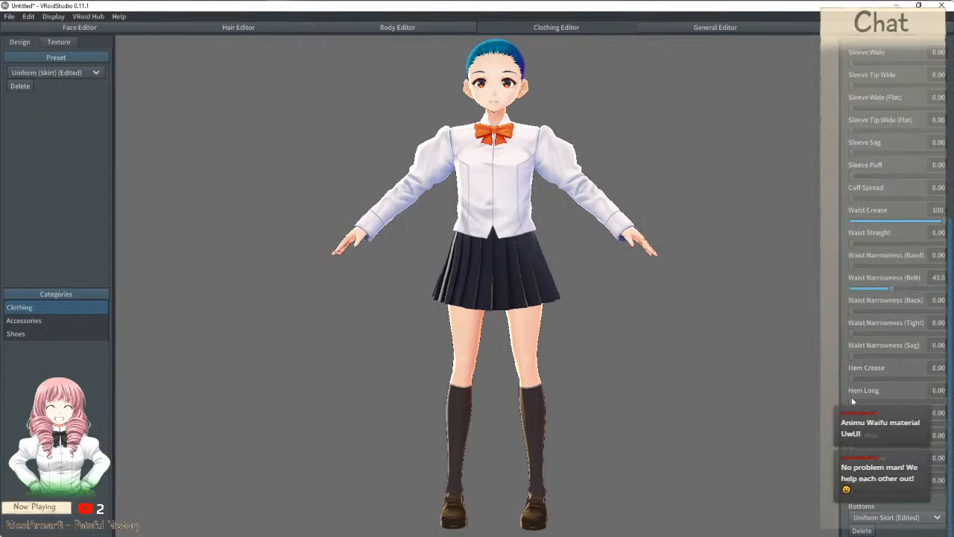
pyautogui.moveTo(878, 401); pyautogui.dragTo(783, 403)
pyautogui.scroll(1, 906, 310)
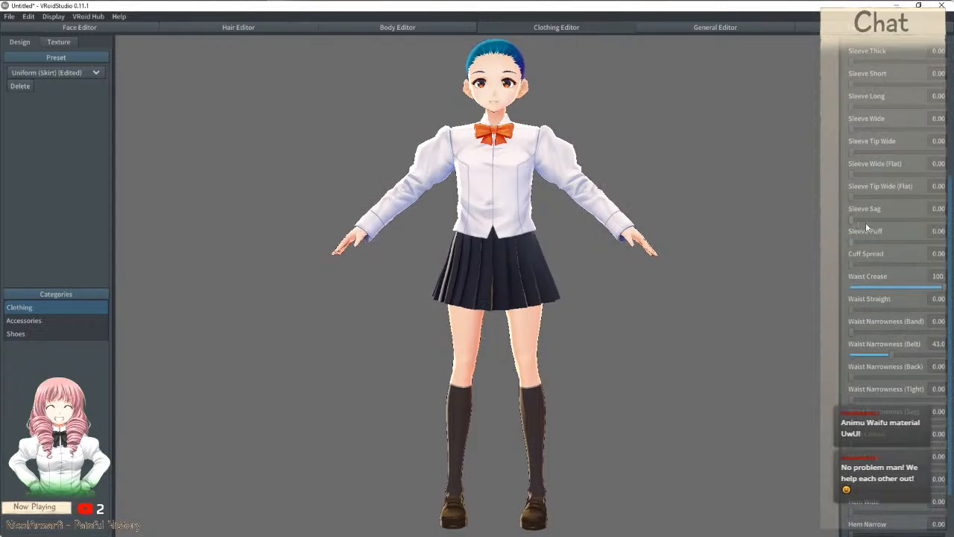
pyautogui.scroll(-1, 870, 299)
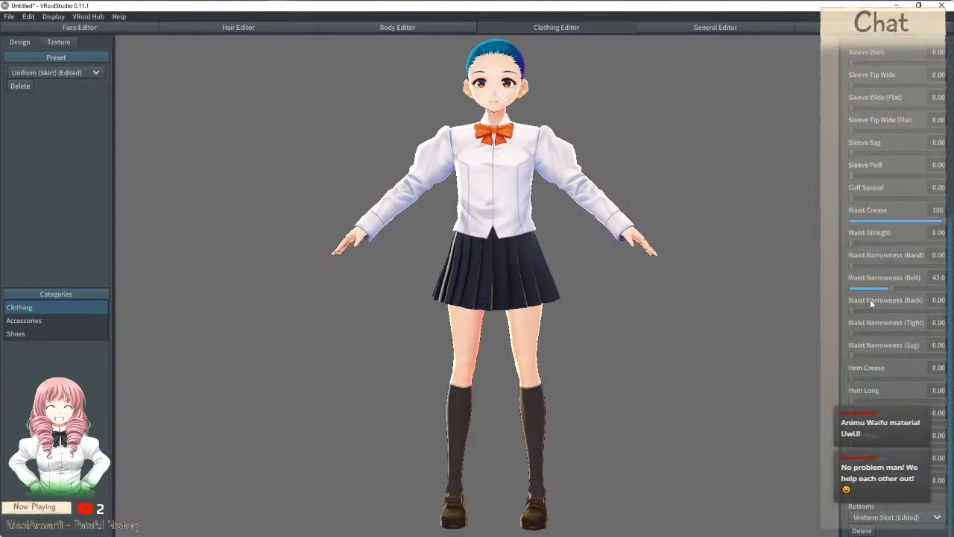
# Step: Set the top's Waist Narrowness (Band) to 54.7, (Belt) to 12.7 and (Back) to 34.5, and its last parameter to 32.6
pyautogui.moveTo(852, 491); pyautogui.dragTo(883, 490)
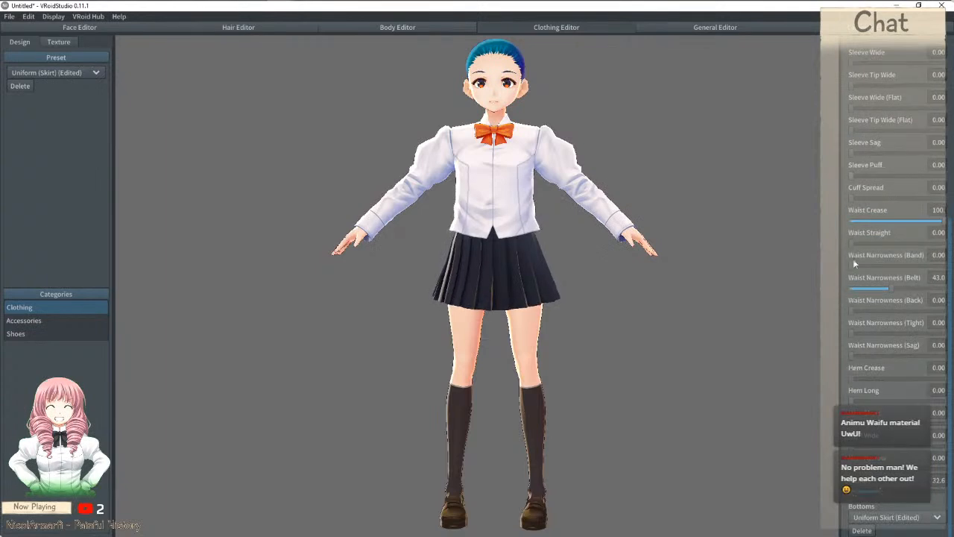
pyautogui.moveTo(870, 265); pyautogui.dragTo(883, 314)
pyautogui.moveTo(522, 287)
pyautogui.mouseDown(button='right')
pyautogui.moveTo(654, 287)
pyautogui.moveTo(594, 292)
pyautogui.moveTo(519, 273)
pyautogui.mouseUp(button='right')
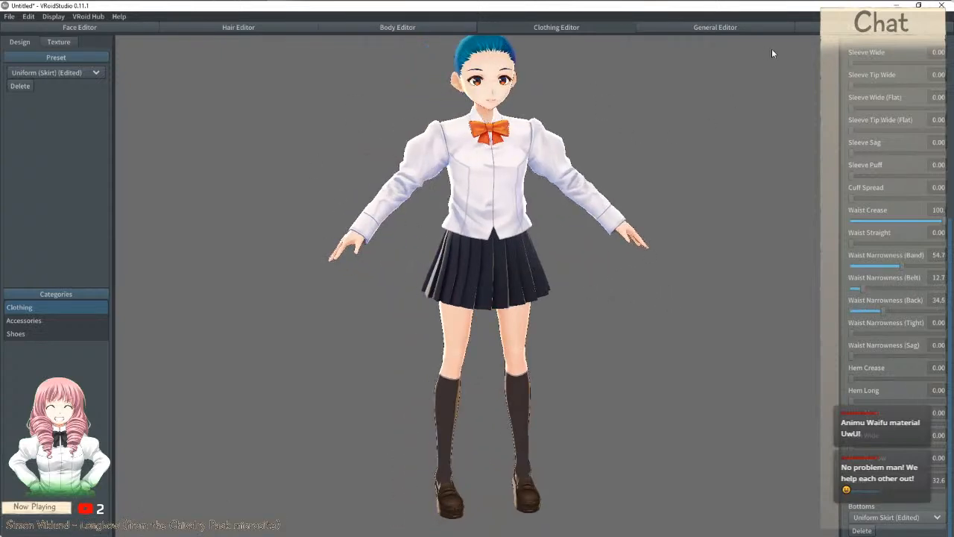
# Step: Open the Hanako Ikezawa avatar in a second VRoid Studio window and examine the sleeve settings of its second Uniform (Skirt) (Edited) outfit
pyautogui.moveTo(201, 1)
pyautogui.rightClick(279, 10)
pyautogui.click(276, 33)
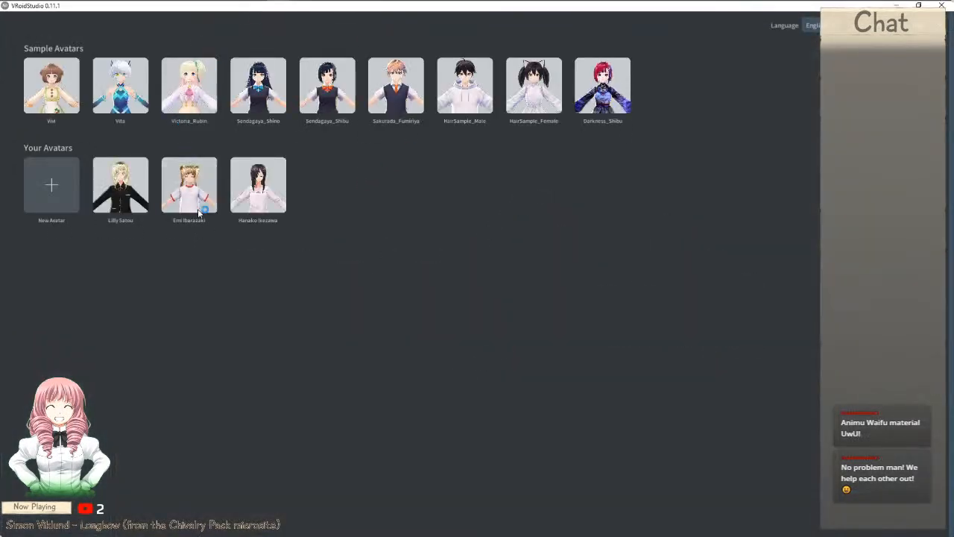
pyautogui.click(243, 181)
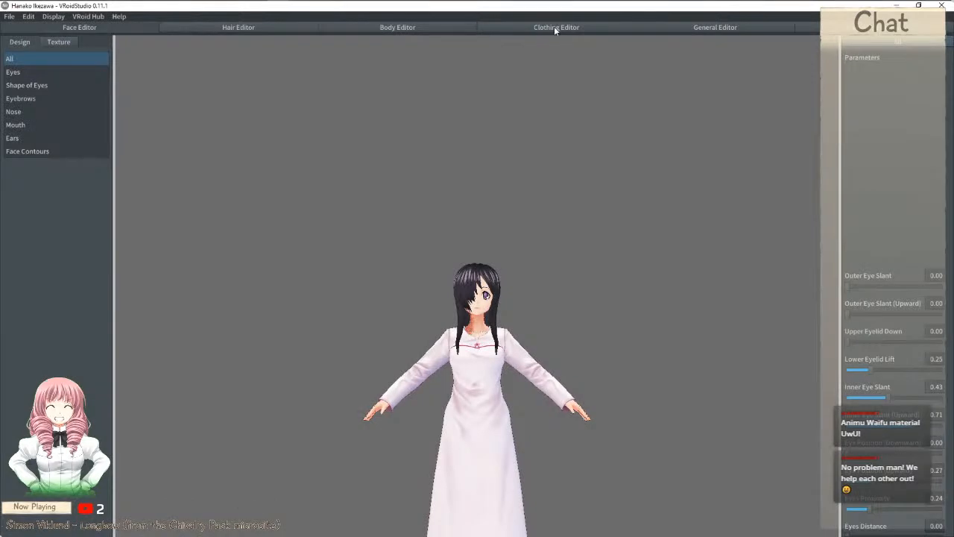
pyautogui.click(545, 28)
pyautogui.click(53, 74)
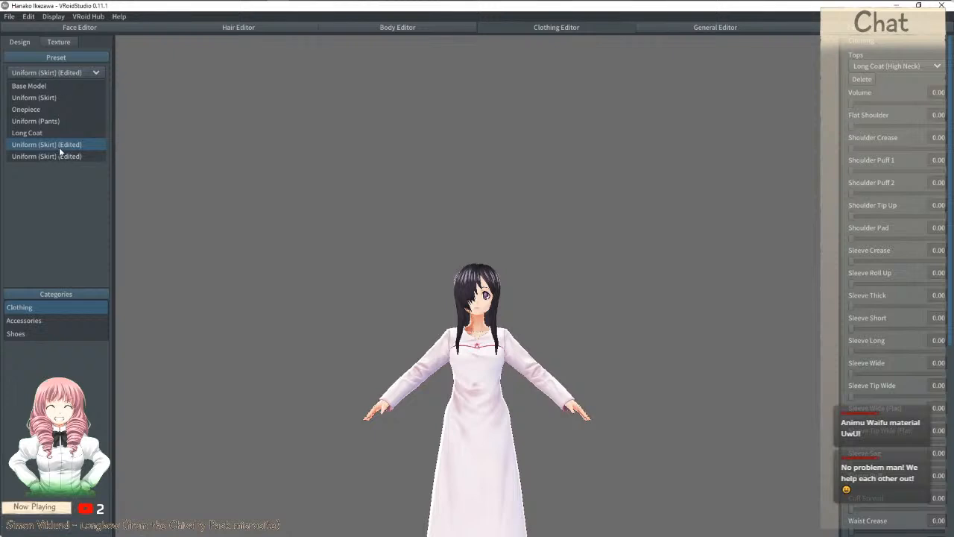
pyautogui.click(59, 155)
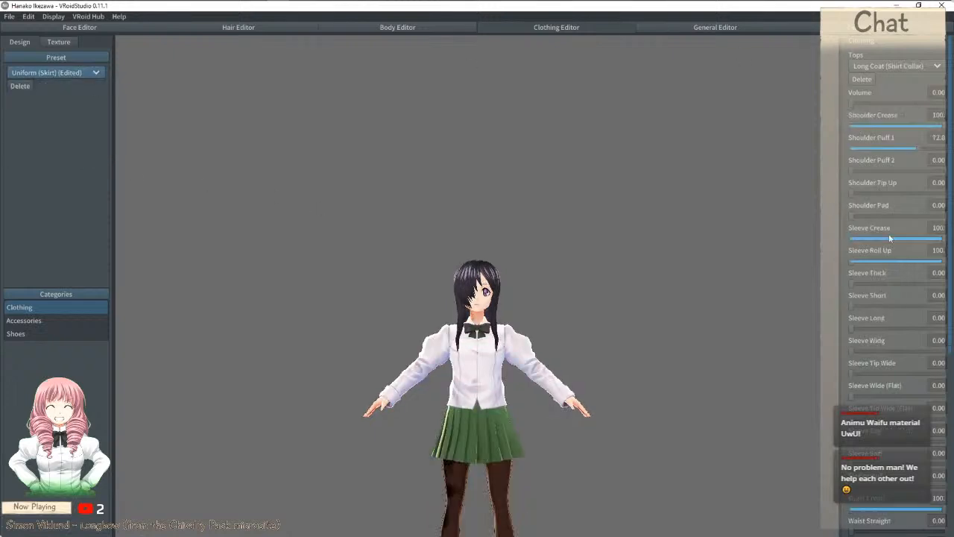
pyautogui.moveTo(941, 262)
pyautogui.mouseDown()
pyautogui.moveTo(855, 266)
pyautogui.moveTo(950, 264)
pyautogui.mouseUp()
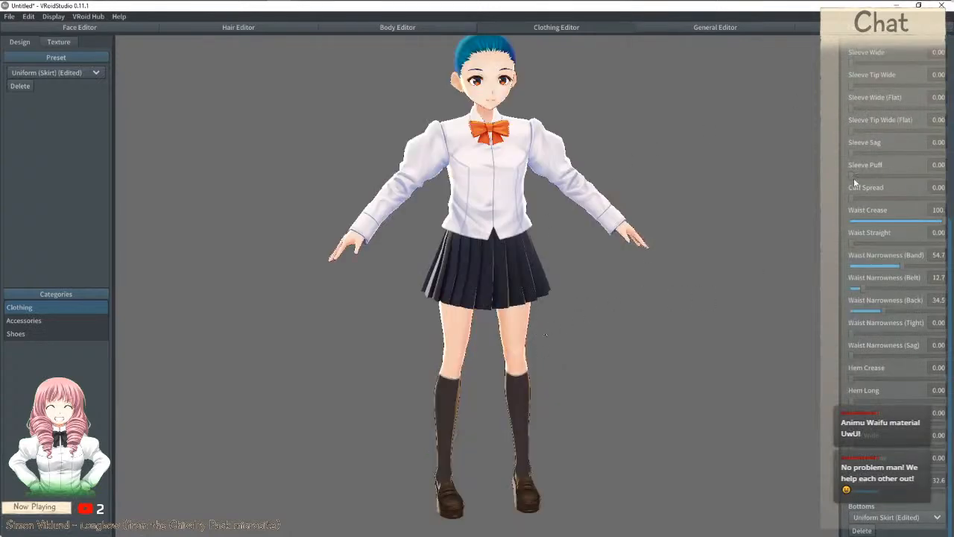
# Step: Raise the Sleeve Roll Up of the Misha avatar's top to its maximum
pyautogui.scroll(3, 897, 152)
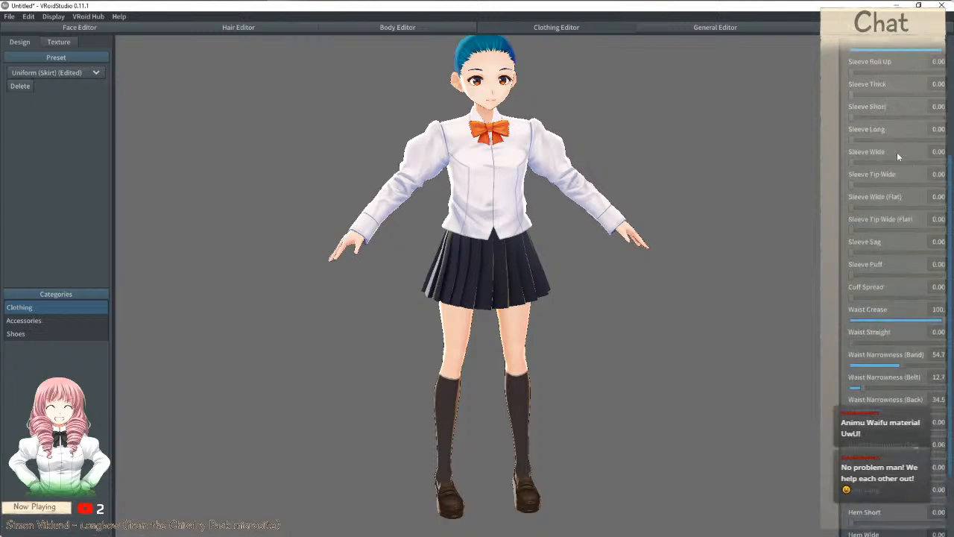
pyautogui.moveTo(853, 139); pyautogui.dragTo(950, 141)
pyautogui.moveTo(660, 185)
pyautogui.mouseDown(button='right')
pyautogui.moveTo(624, 182)
pyautogui.moveTo(675, 181)
pyautogui.mouseUp(button='right')
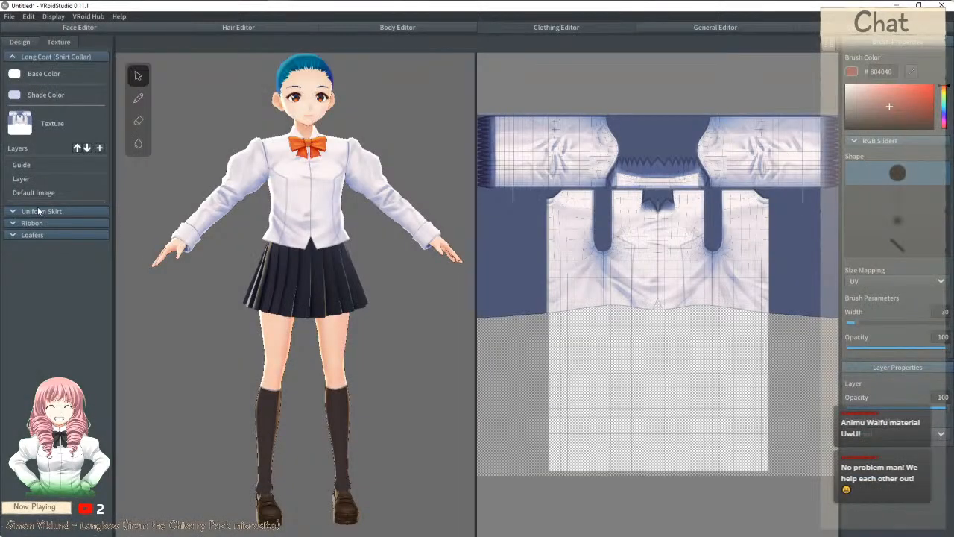
# Step: Import ribbon.png from the Hanako Ikezawa folder into the ribbon's texture layer
pyautogui.click(41, 179)
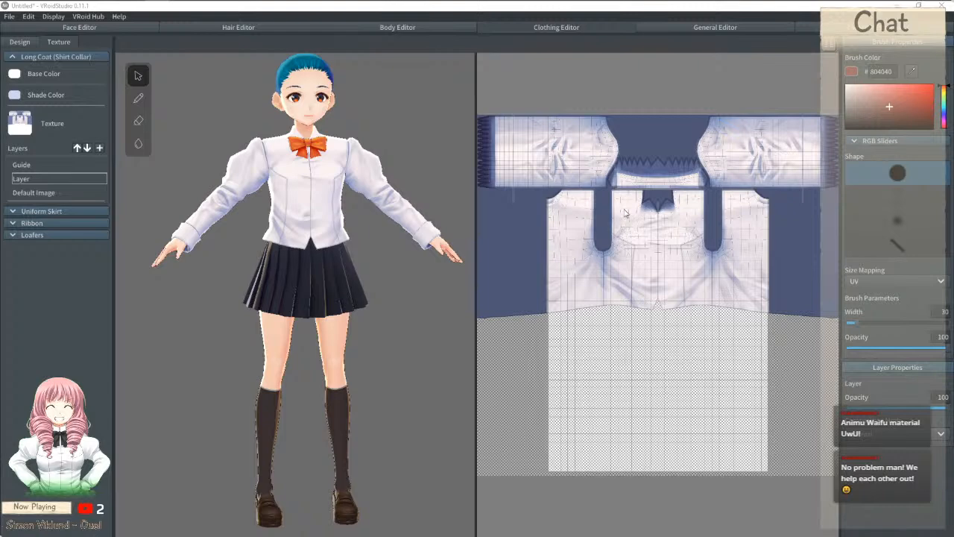
pyautogui.click(36, 235)
pyautogui.click(37, 234)
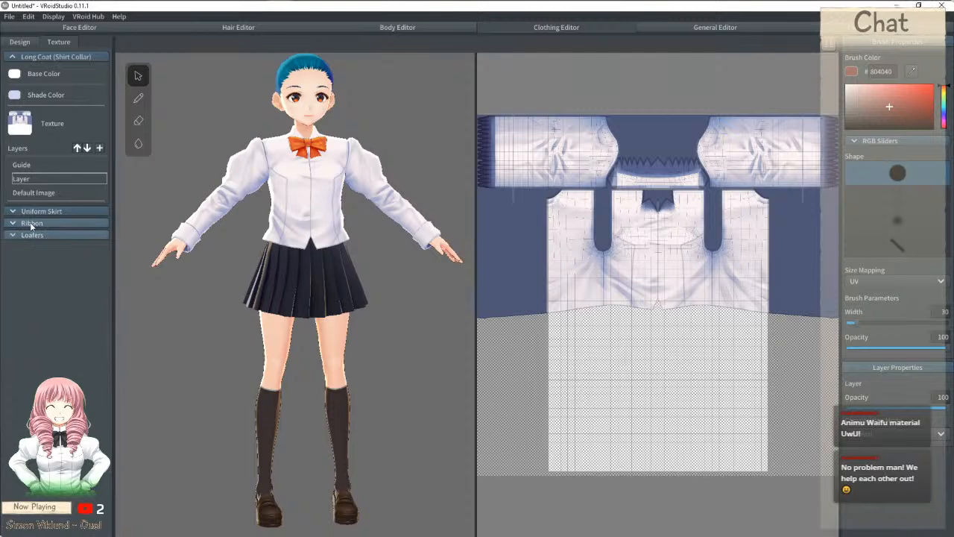
pyautogui.click(32, 223)
pyautogui.click(25, 347)
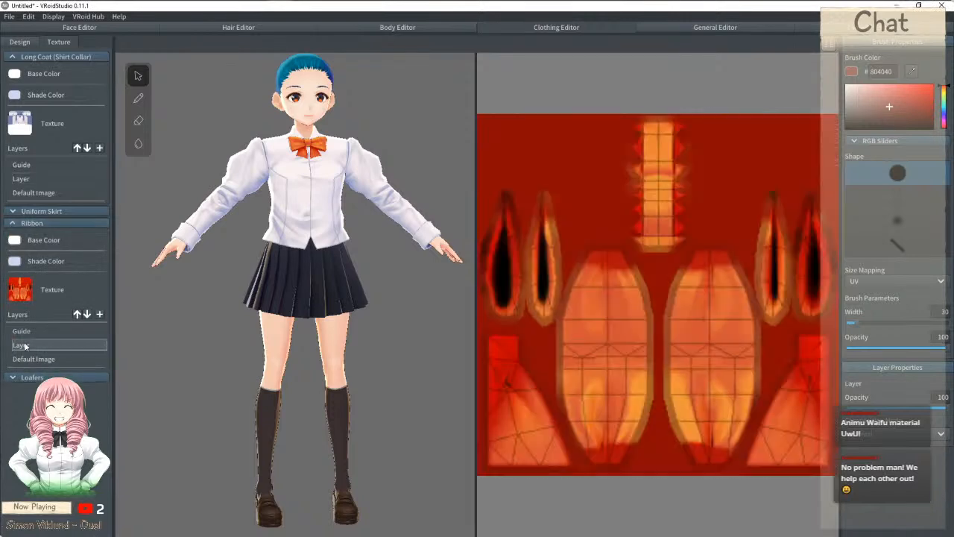
pyautogui.rightClick(72, 349)
pyautogui.click(88, 323)
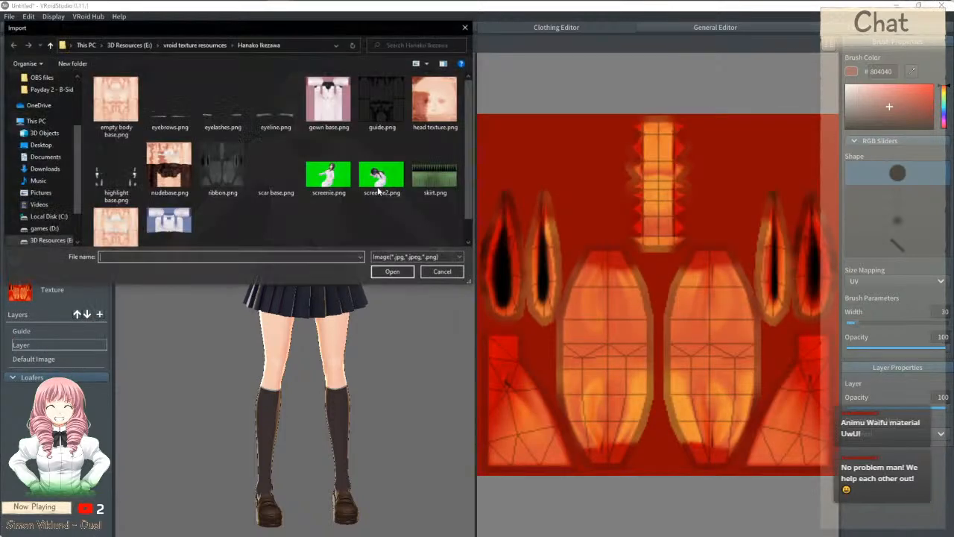
pyautogui.doubleClick(223, 169)
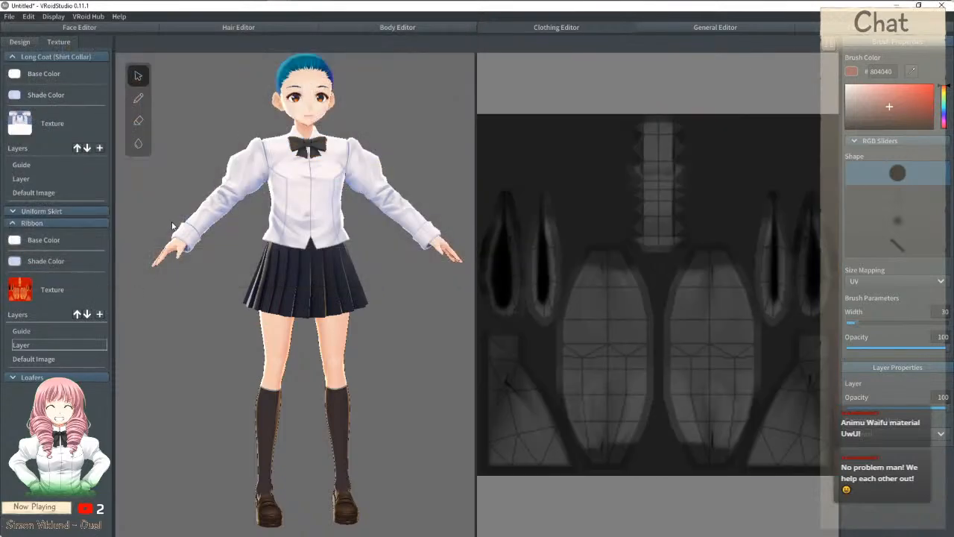
# Step: Import skirt.png into the uniform skirt's texture layer and check the outfit on the model
pyautogui.click(17, 223)
pyautogui.click(23, 211)
pyautogui.rightClick(25, 332)
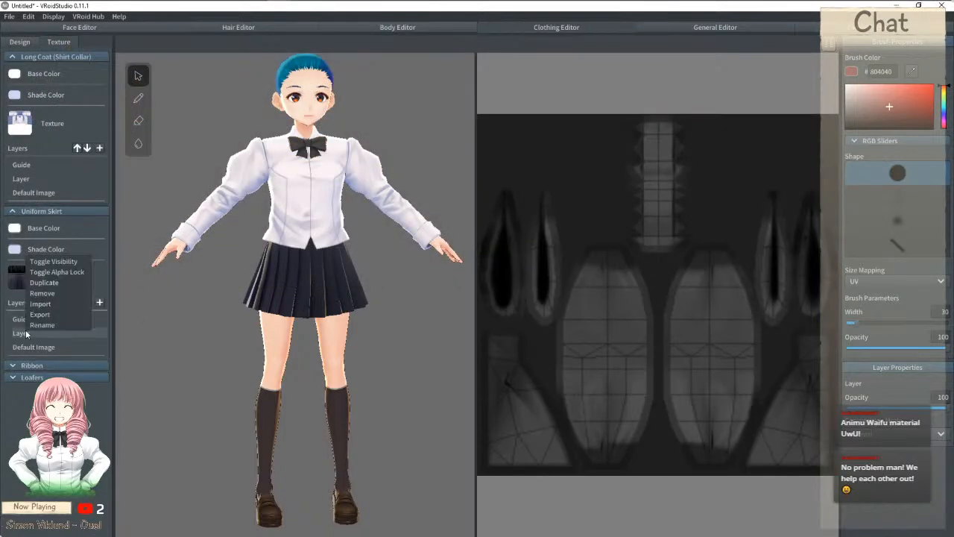
pyautogui.click(56, 305)
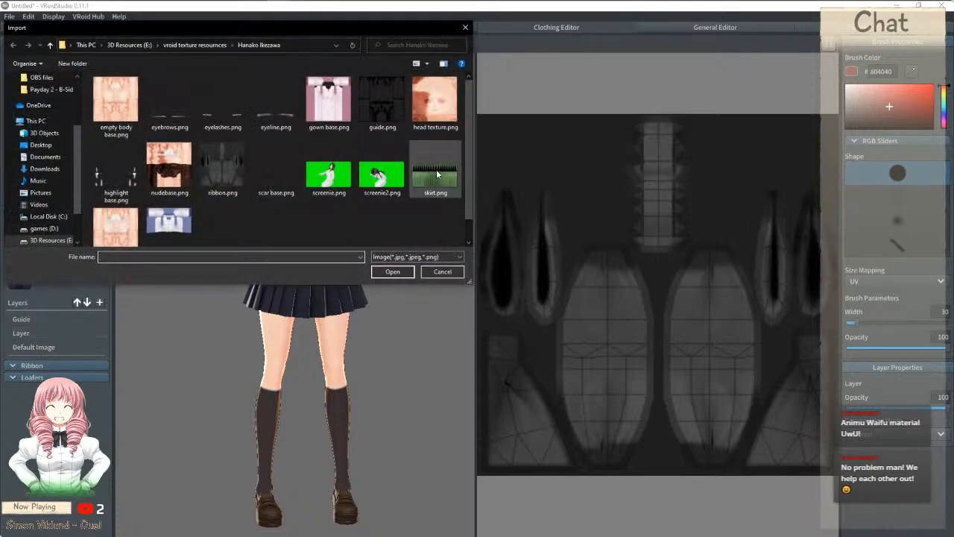
pyautogui.doubleClick(436, 169)
pyautogui.moveTo(408, 257); pyautogui.dragTo(328, 268, button='right')
pyautogui.click(33, 332)
pyautogui.moveTo(255, 272); pyautogui.dragTo(335, 270, button='right')
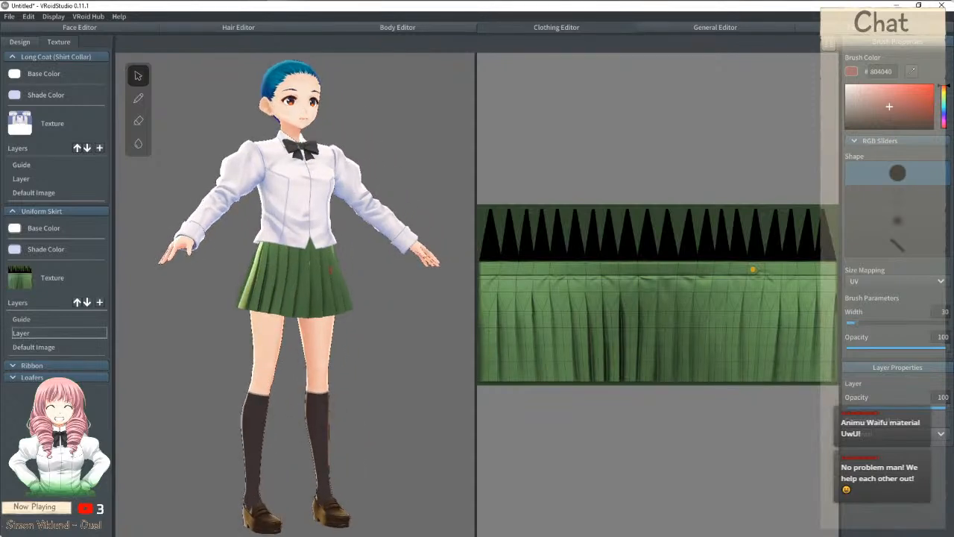
pyautogui.scroll(-2, 331, 270)
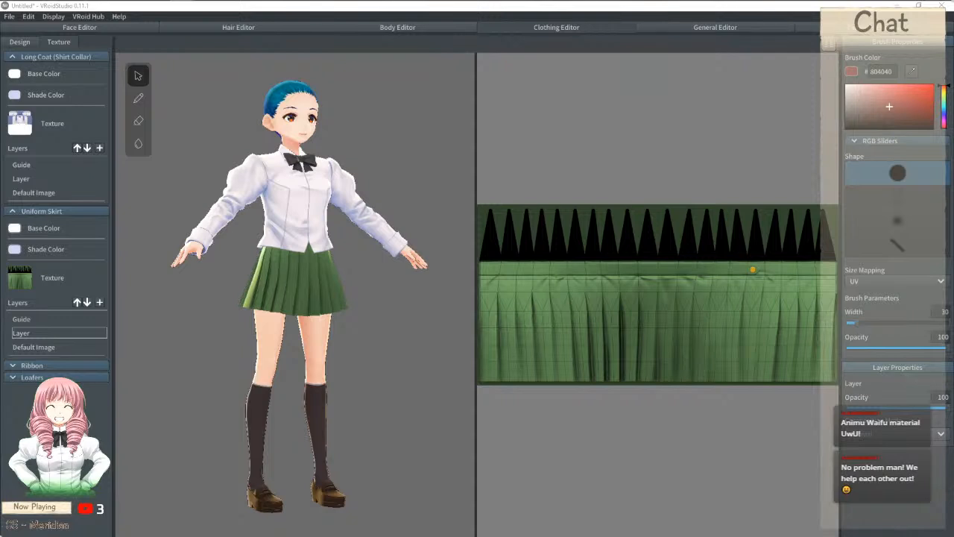
pyautogui.moveTo(377, 215)
pyautogui.mouseDown(button='right')
pyautogui.moveTo(395, 212)
pyautogui.moveTo(367, 223)
pyautogui.moveTo(373, 212)
pyautogui.mouseUp(button='right')
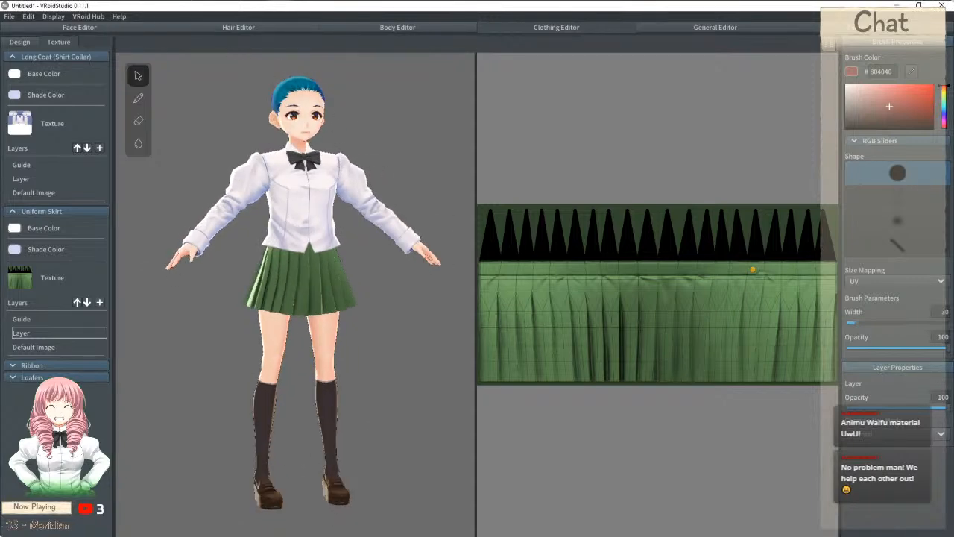
pyautogui.scroll(5, 333, 171)
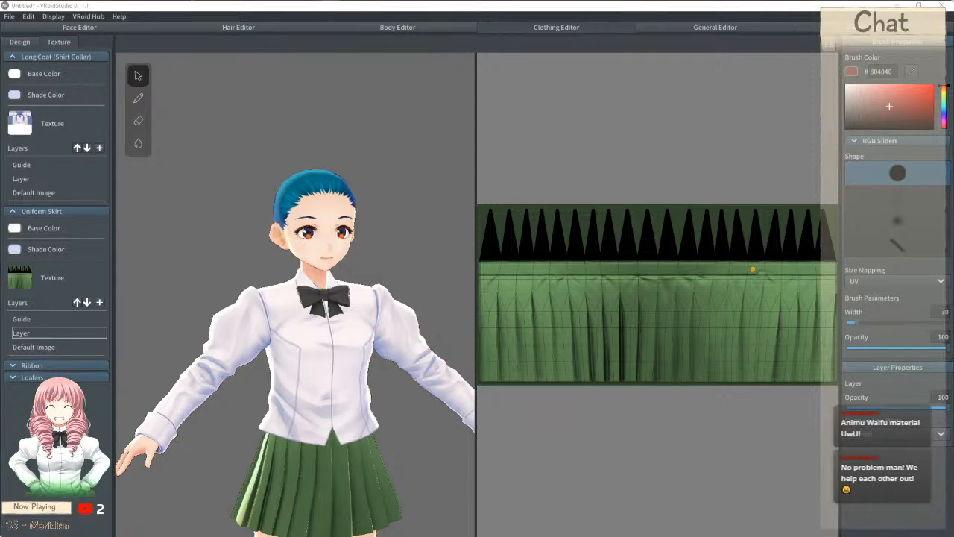
# Step: Switch to the browser and copy the Misha reference image
pyautogui.hotkey('alt', 'Tab')
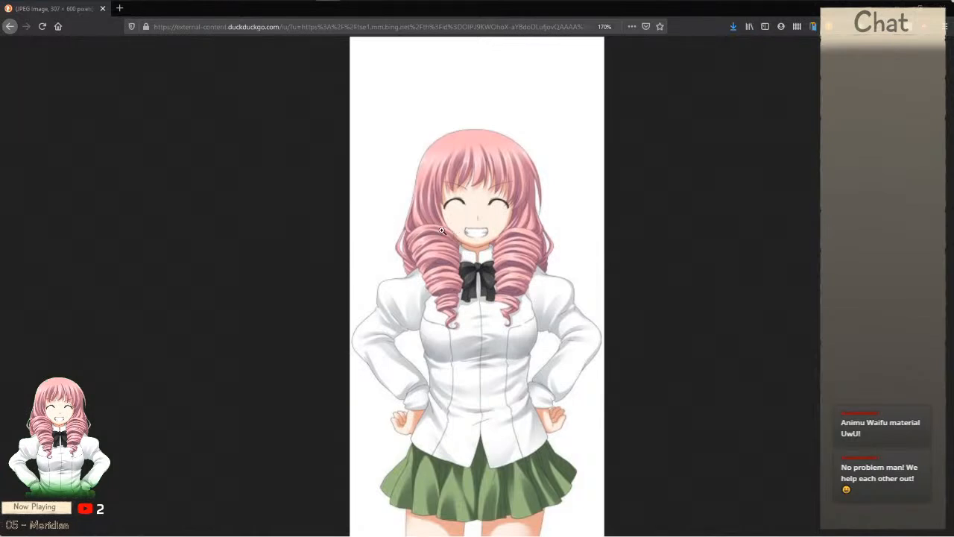
pyautogui.keyDown('ctrl'); pyautogui.scroll(2, 431, 250); pyautogui.keyUp('ctrl')
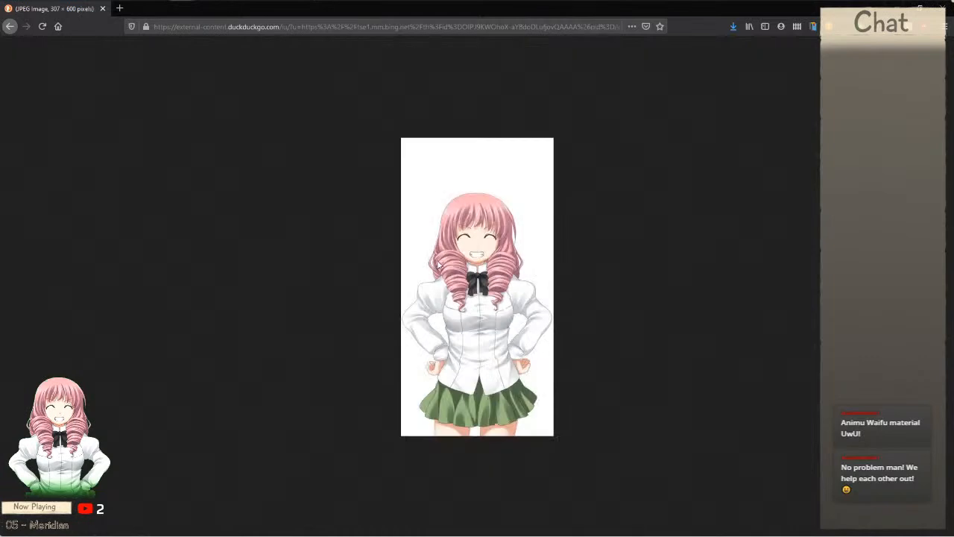
pyautogui.scroll(-3, 500, 254)
pyautogui.scroll(3, 499, 254)
pyautogui.keyDown('ctrl'); pyautogui.scroll(-7, 488, 239); pyautogui.keyUp('ctrl')
pyautogui.rightClick(475, 213)
pyautogui.click(537, 229)
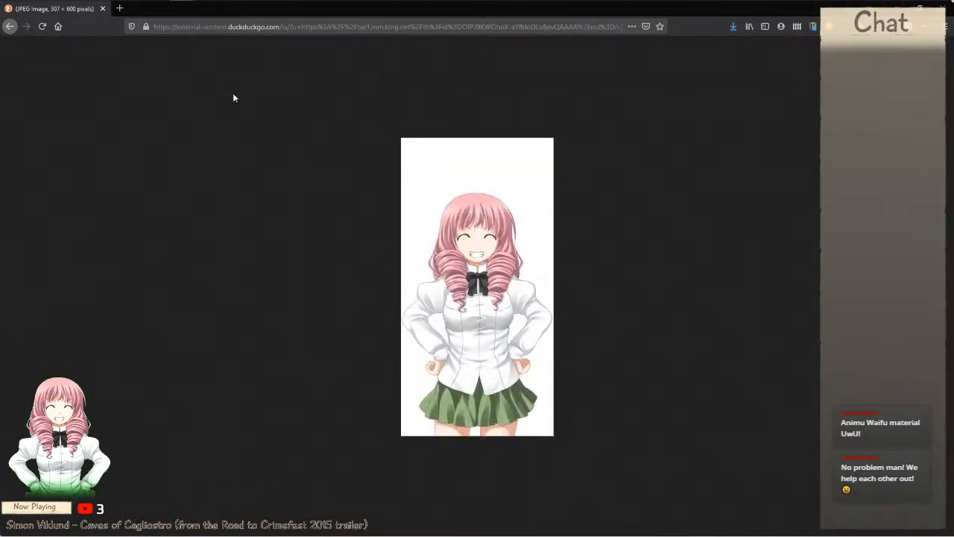
# Step: Switch to Photoshop, create a 307 x 600 pixel document and paste the reference image into it
pyautogui.click(230, 10)
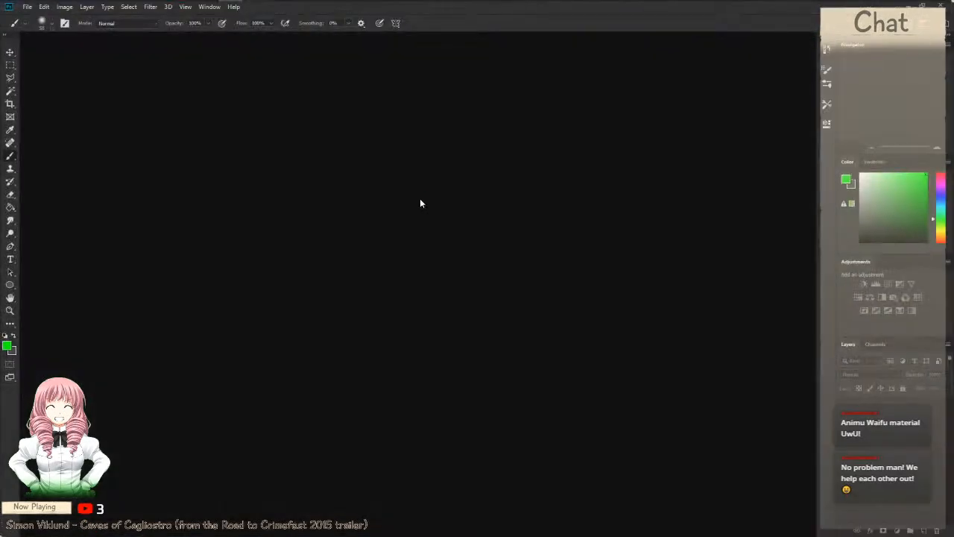
pyautogui.hotkey('ctrl', 'n')
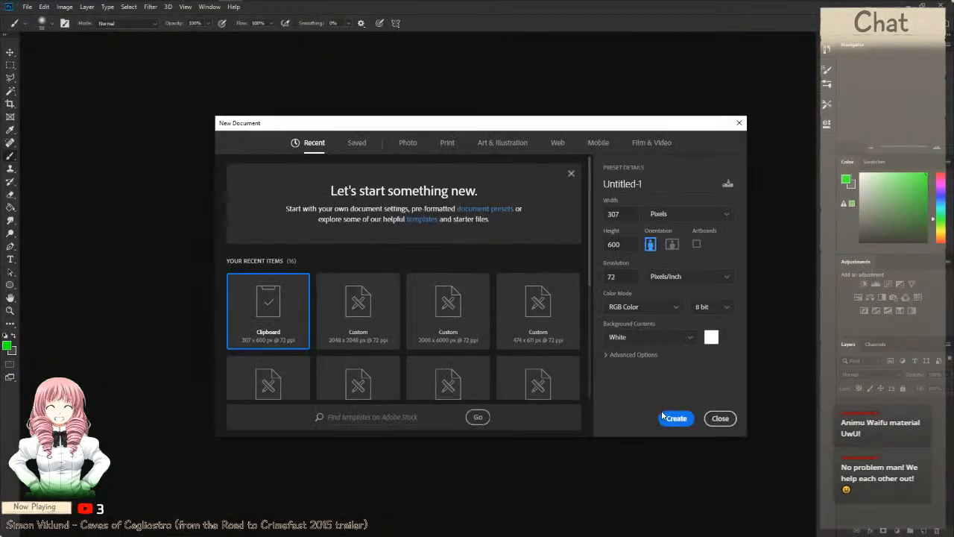
pyautogui.click(663, 415)
pyautogui.hotkey('ctrl', 'v')
pyautogui.keyDown('alt'); pyautogui.scroll(6, 404, 229); pyautogui.keyUp('alt')
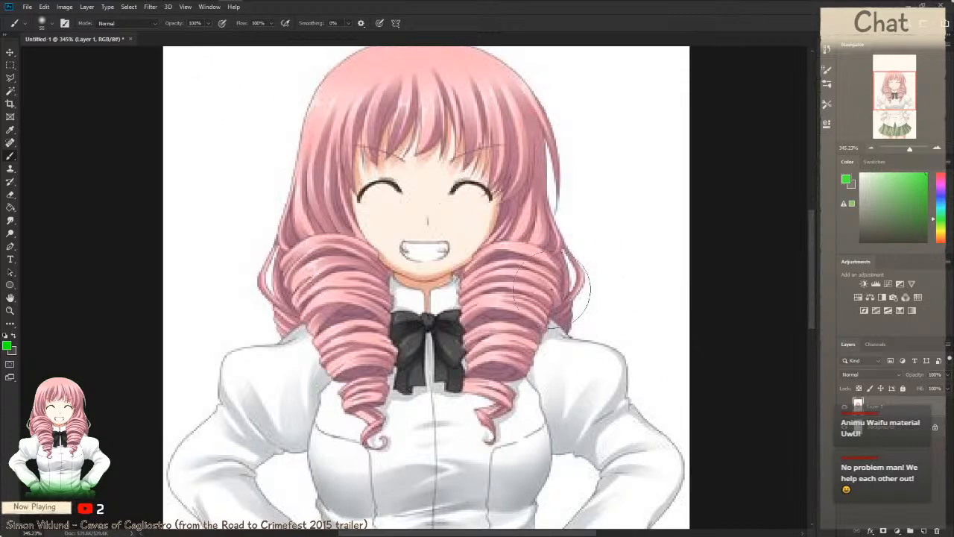
pyautogui.rightClick(474, 237)
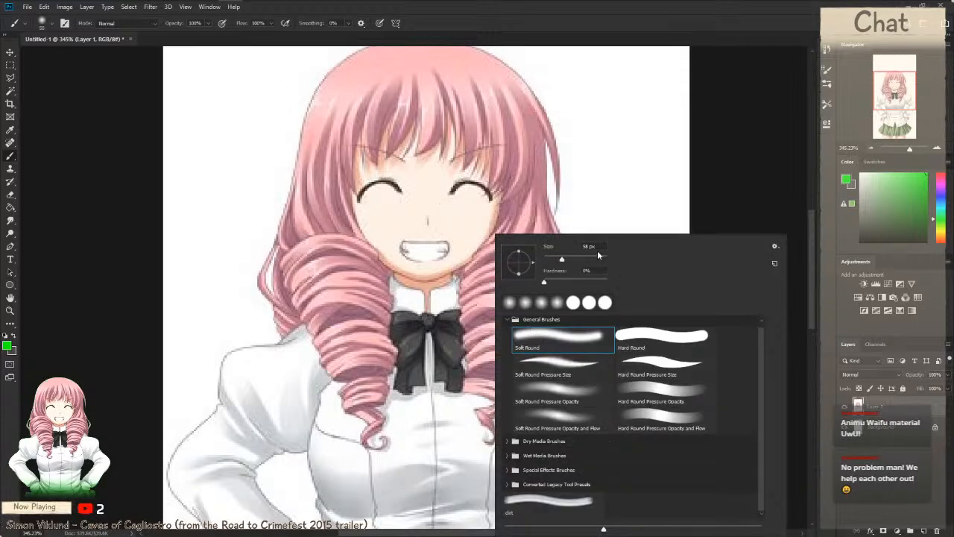
pyautogui.moveTo(448, 209)
pyautogui.mouseDown()
pyautogui.moveTo(477, 201)
pyautogui.moveTo(530, 228)
pyautogui.moveTo(567, 232)
pyautogui.mouseUp()
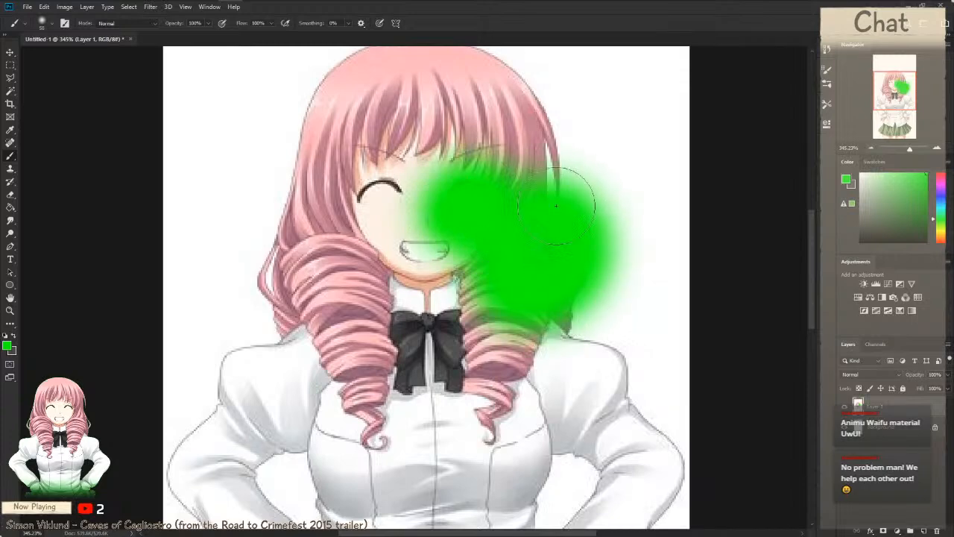
pyautogui.hotkey('ctrl', 'z')
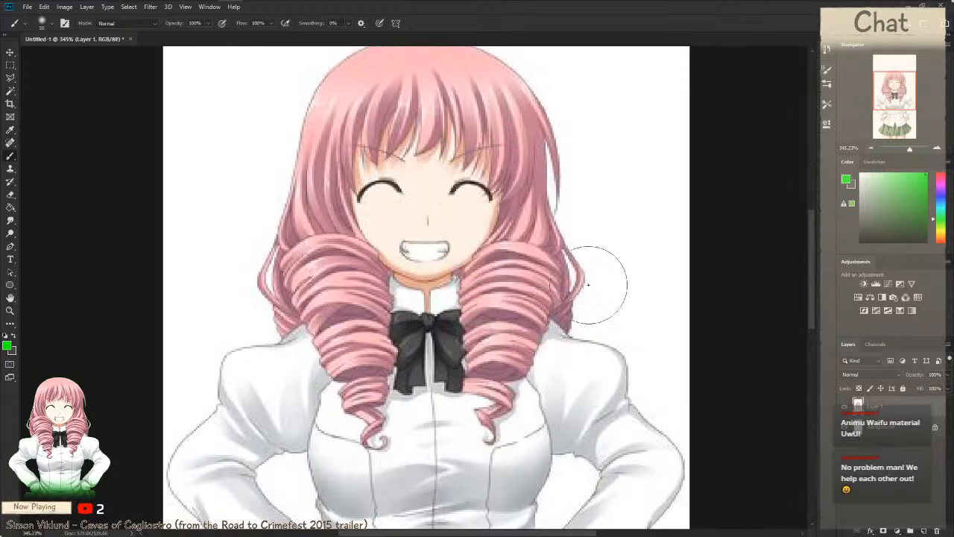
# Step: Choose a red brush colour and add a new layer above the pasted reference image
pyautogui.click(941, 176)
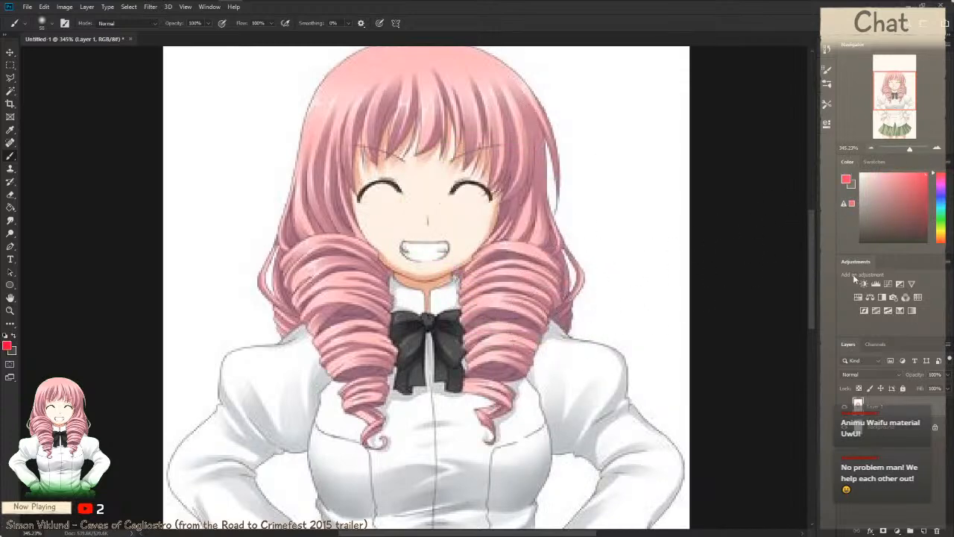
pyautogui.hotkey('ctrl', 'shift', 'n')
pyautogui.press('Return')
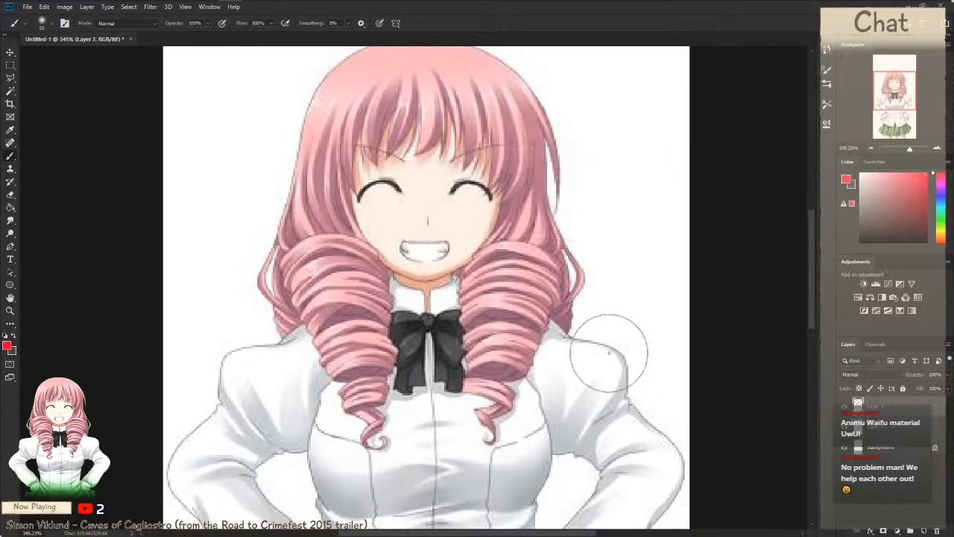
# Step: Set the brush size to 15 px and let pen pressure control the size, undoing the test stroke
pyautogui.rightClick(575, 233)
pyautogui.click(669, 246)
pyautogui.write('15')
pyautogui.press('Return')
pyautogui.moveTo(513, 195); pyautogui.dragTo(638, 191)
pyautogui.hotkey('ctrl', 'z')
pyautogui.click(382, 24)
# Step: Scribble a tapering red spiral over the hair curl and sleeve on the empty layer, and delete that layer
pyautogui.moveTo(515, 248)
pyautogui.mouseDown()
pyautogui.moveTo(581, 239)
pyautogui.moveTo(489, 249)
pyautogui.moveTo(552, 237)
pyautogui.moveTo(613, 261)
pyautogui.moveTo(622, 288)
pyautogui.moveTo(544, 346)
pyautogui.moveTo(615, 395)
pyautogui.moveTo(641, 458)
pyautogui.mouseUp()
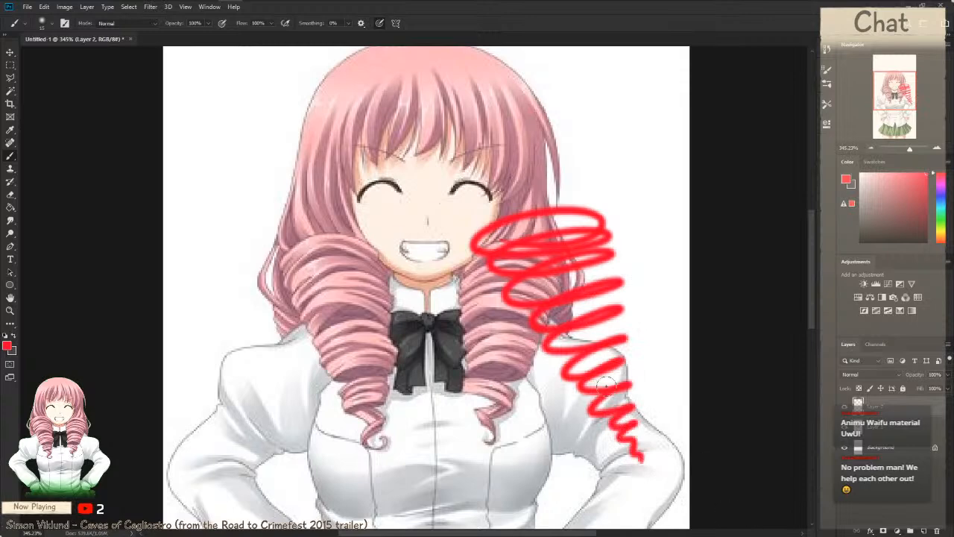
pyautogui.moveTo(508, 231)
pyautogui.mouseDown()
pyautogui.moveTo(493, 243)
pyautogui.moveTo(500, 276)
pyautogui.moveTo(581, 313)
pyautogui.moveTo(563, 366)
pyautogui.moveTo(622, 409)
pyautogui.moveTo(625, 447)
pyautogui.moveTo(643, 484)
pyautogui.moveTo(638, 504)
pyautogui.mouseUp()
pyautogui.moveTo(492, 218)
pyautogui.mouseDown()
pyautogui.moveTo(556, 224)
pyautogui.moveTo(573, 332)
pyautogui.moveTo(629, 380)
pyautogui.moveTo(643, 502)
pyautogui.mouseUp()
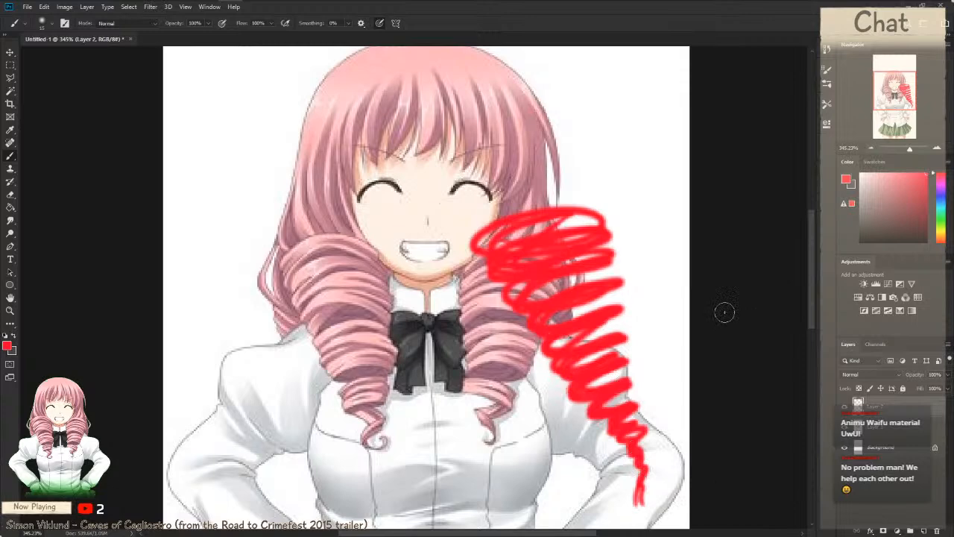
pyautogui.press('Delete')
pyautogui.scroll(1, 515, 288)
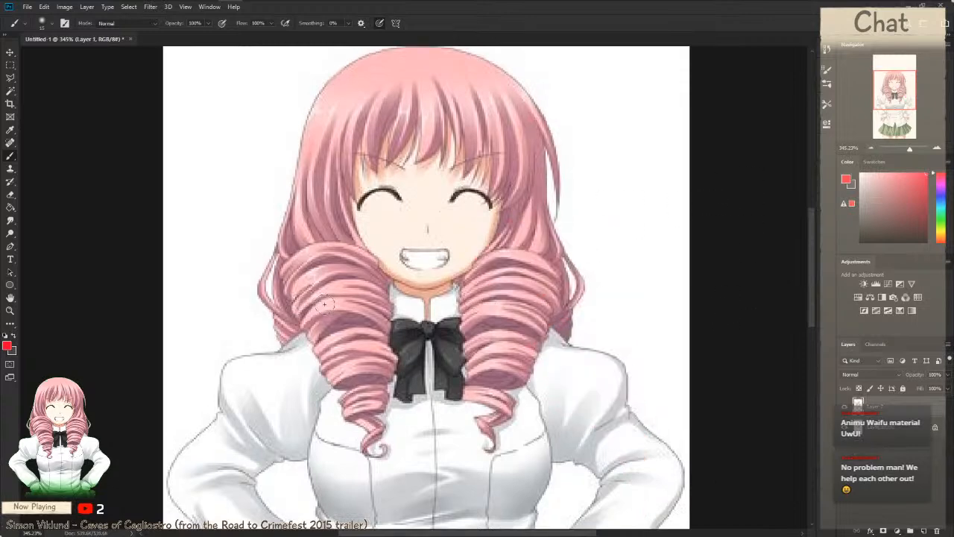
# Step: Switch to VRoid Studio and set Head Width (Downward) to 0.24 in the body design
pyautogui.moveTo(336, 6)
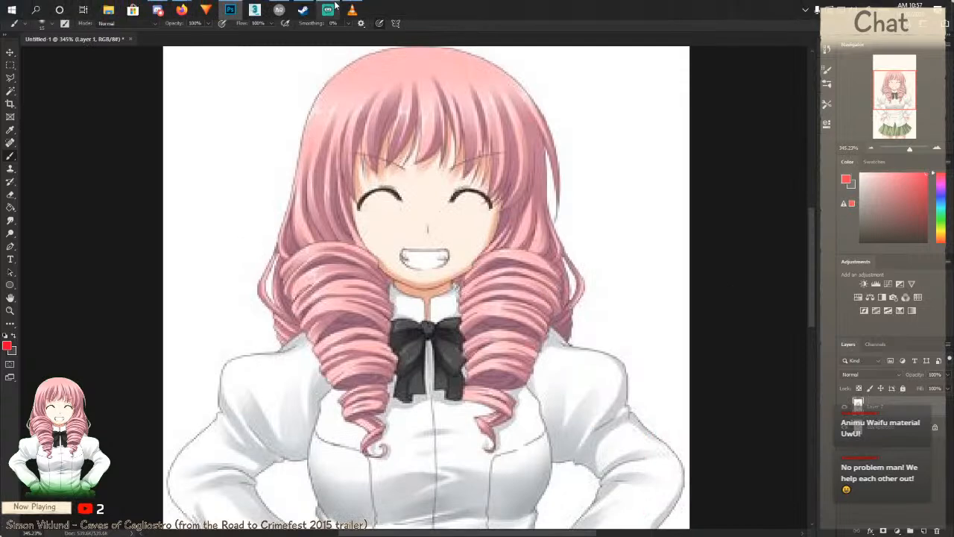
pyautogui.click(279, 9)
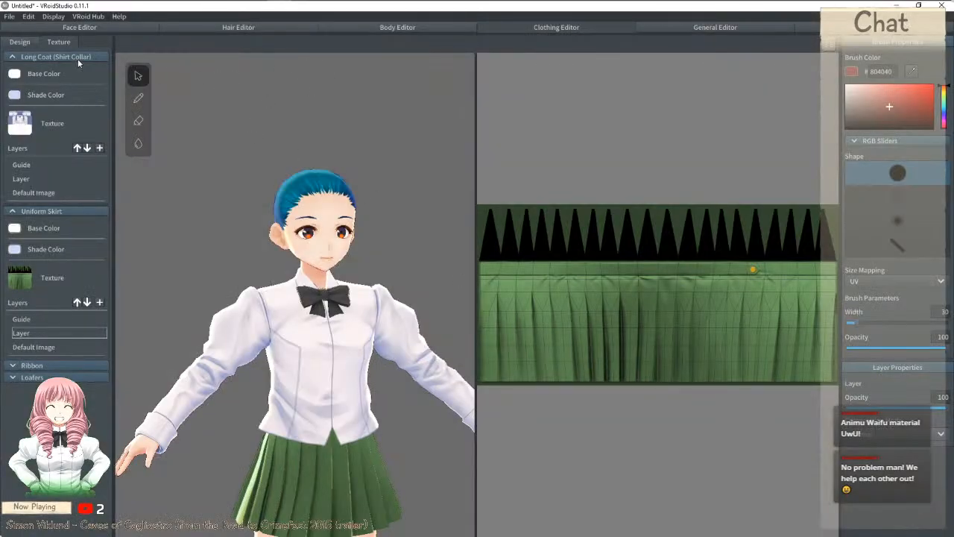
pyautogui.moveTo(281, 110); pyautogui.dragTo(280, 116, button='right')
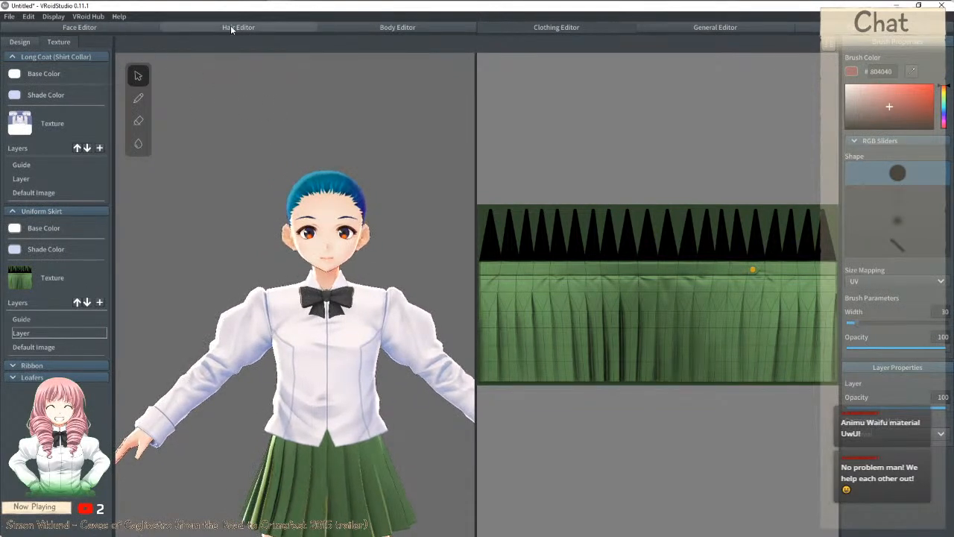
pyautogui.click(358, 23)
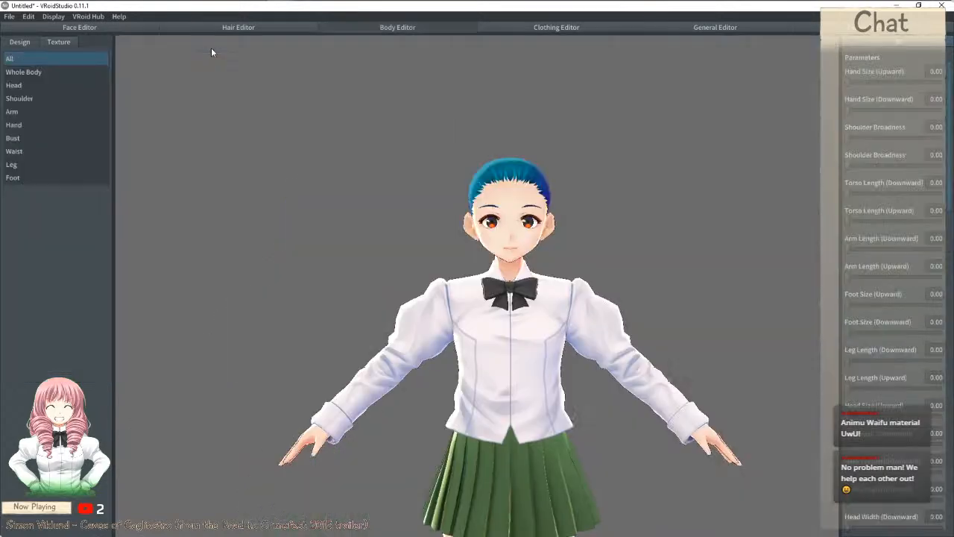
pyautogui.click(37, 85)
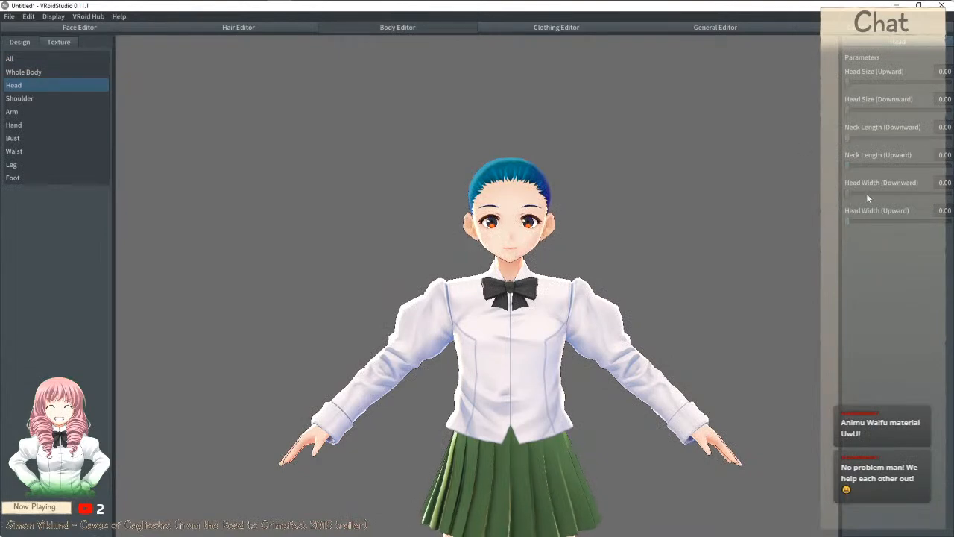
pyautogui.moveTo(849, 195); pyautogui.dragTo(873, 195)
pyautogui.moveTo(760, 197); pyautogui.dragTo(689, 201, button='right')
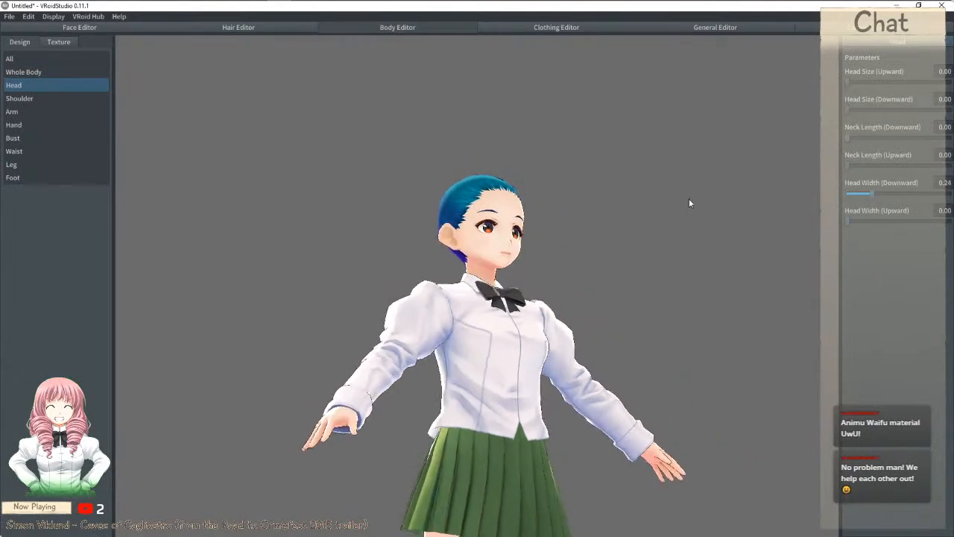
pyautogui.scroll(-3, 677, 212)
pyautogui.scroll(-2, 677, 215)
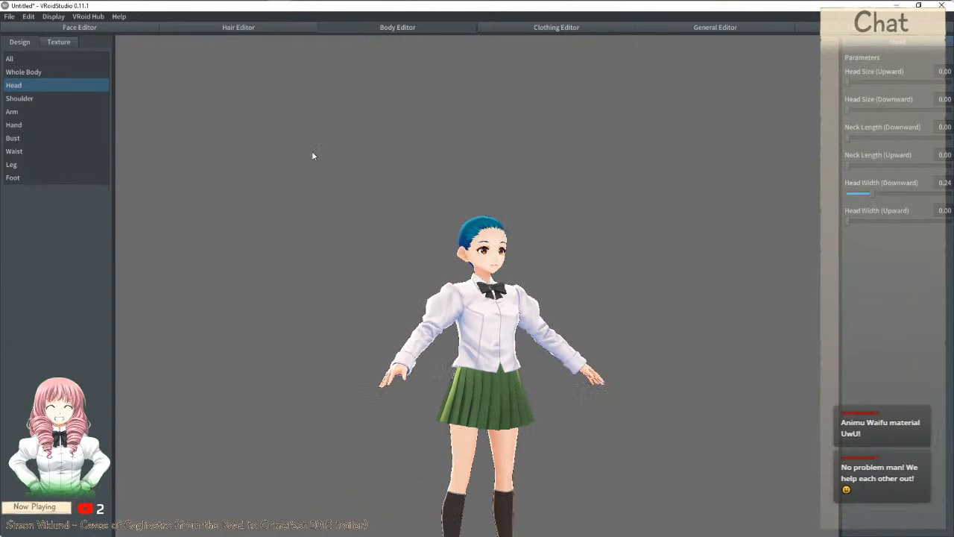
# Step: Adjust the body's shoulder broadness and set the hands' Finger Thickness to 0.62
pyautogui.click(41, 74)
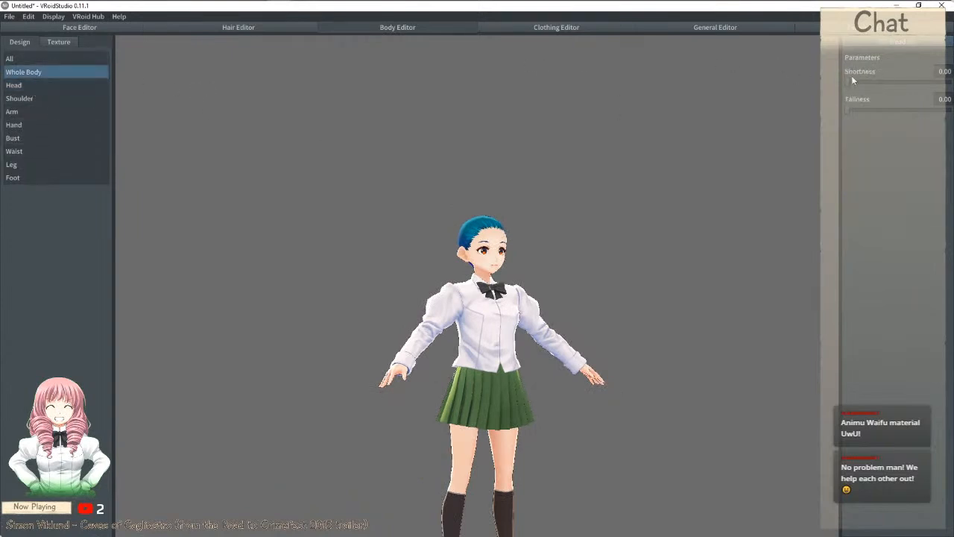
pyautogui.click(22, 98)
pyautogui.moveTo(850, 112); pyautogui.dragTo(901, 113)
pyautogui.click(42, 112)
pyautogui.click(46, 123)
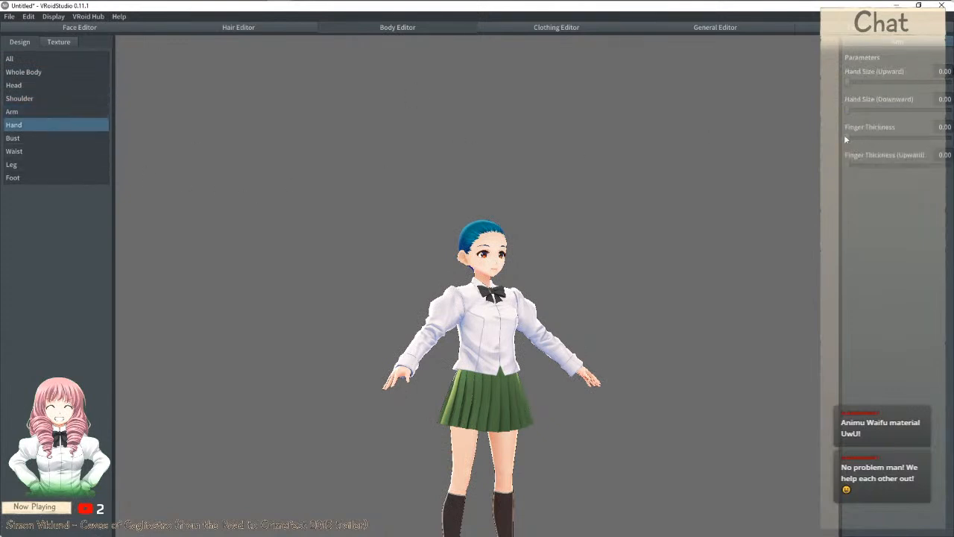
pyautogui.moveTo(850, 136); pyautogui.dragTo(886, 140)
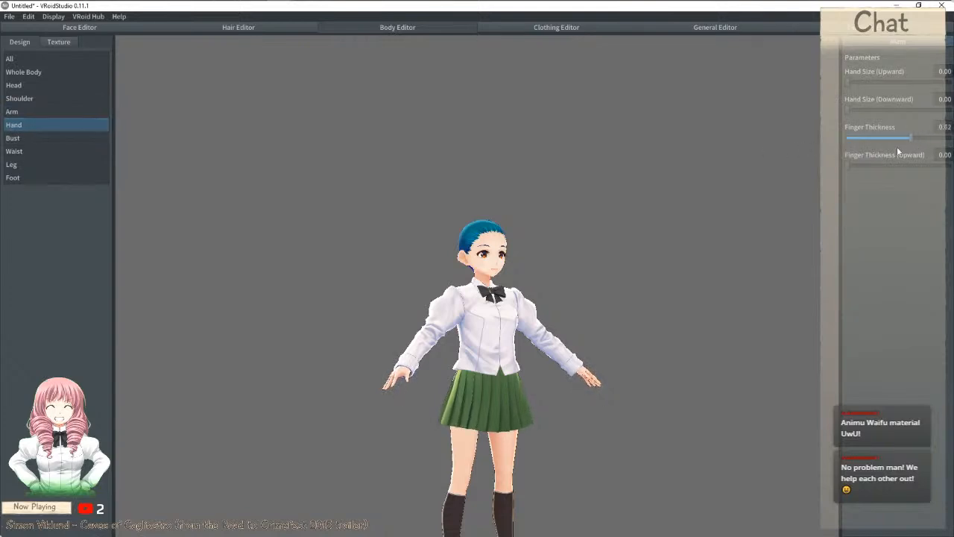
# Step: Set the body's Breasts Volume to 0.65
pyautogui.click(49, 109)
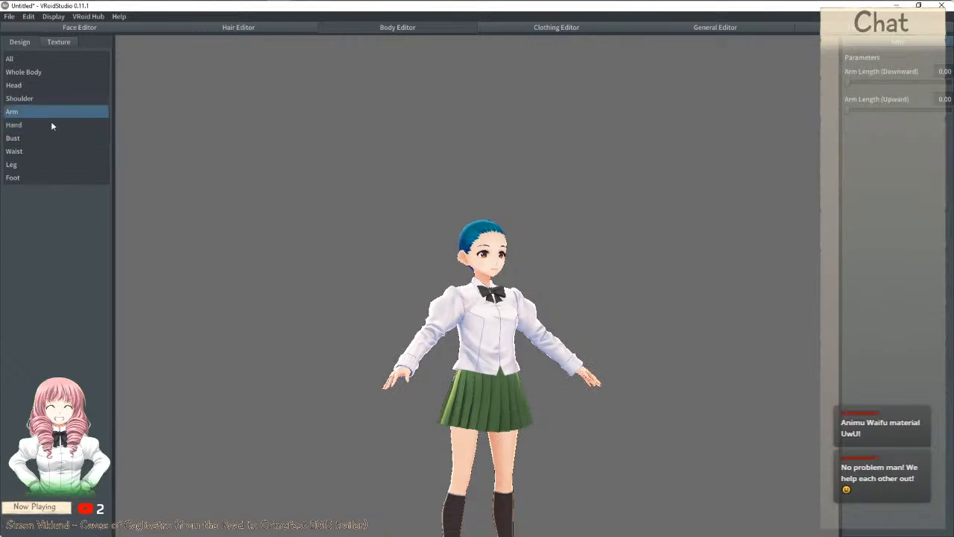
pyautogui.click(44, 139)
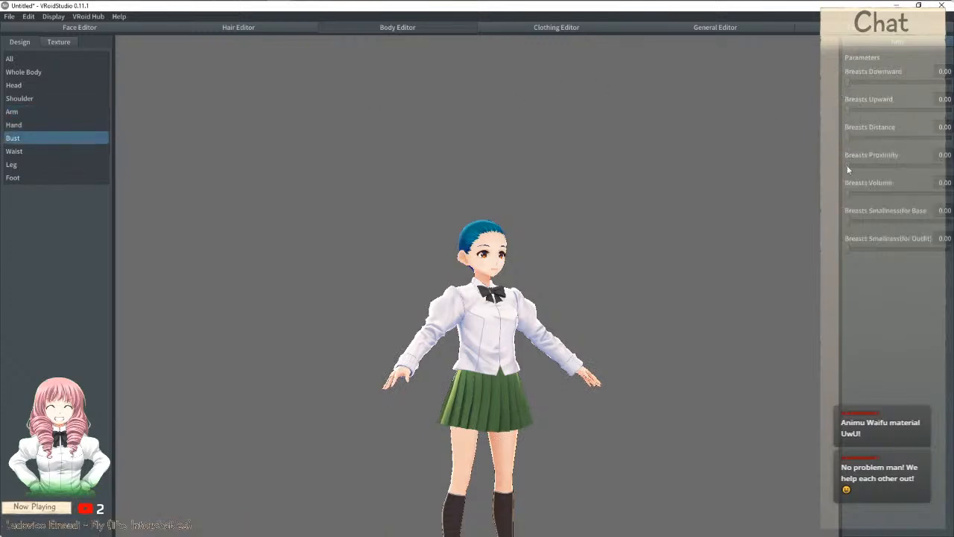
pyautogui.moveTo(850, 193); pyautogui.dragTo(914, 193)
pyautogui.moveTo(547, 151)
pyautogui.mouseDown()
pyautogui.moveTo(583, 157)
pyautogui.moveTo(542, 155)
pyautogui.mouseUp()
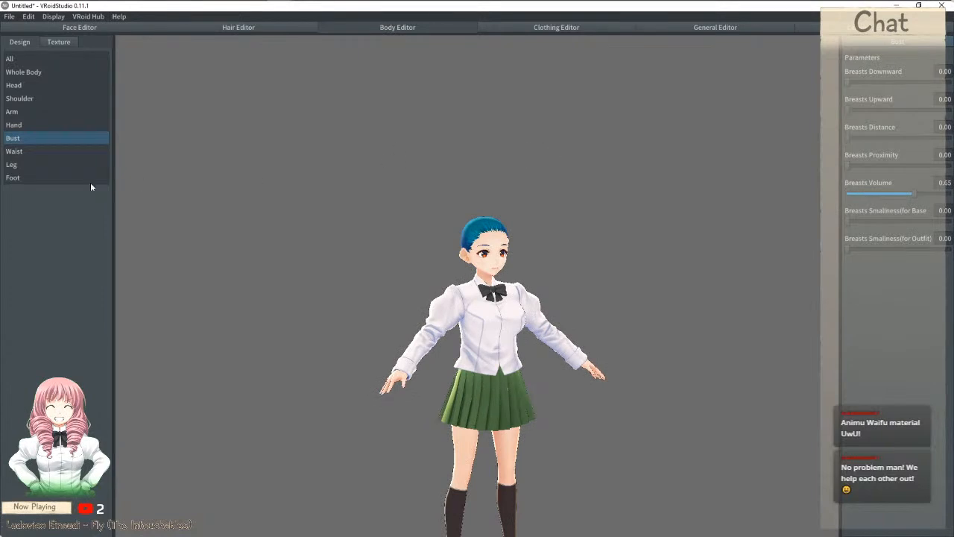
# Step: Set the body's Waist Volume to 1.00 and look over the leg and foot parameters
pyautogui.click(33, 152)
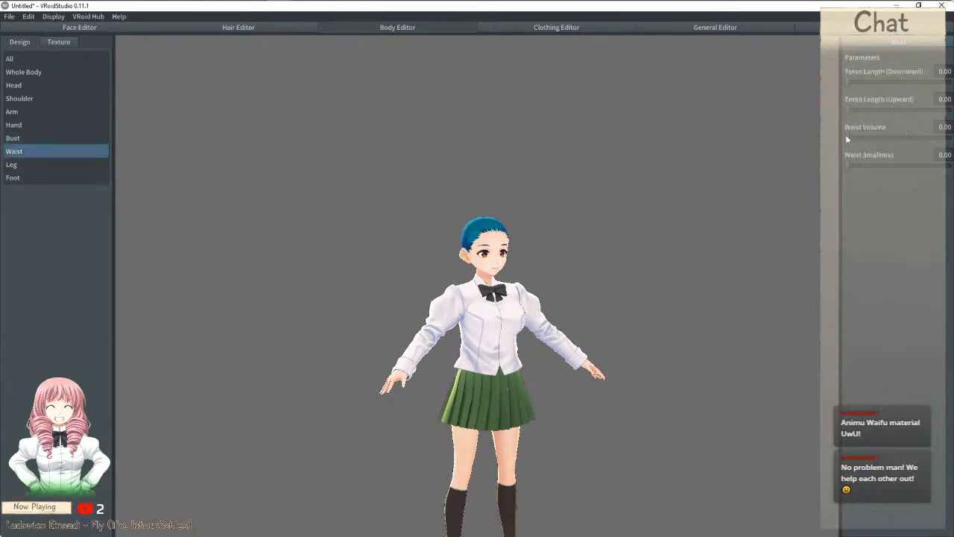
pyautogui.moveTo(859, 138); pyautogui.dragTo(952, 137)
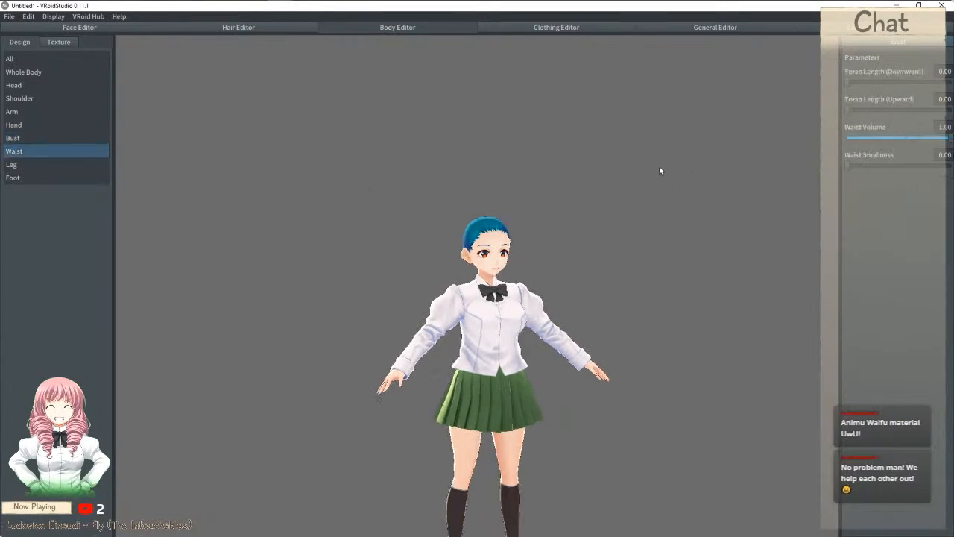
pyautogui.click(76, 164)
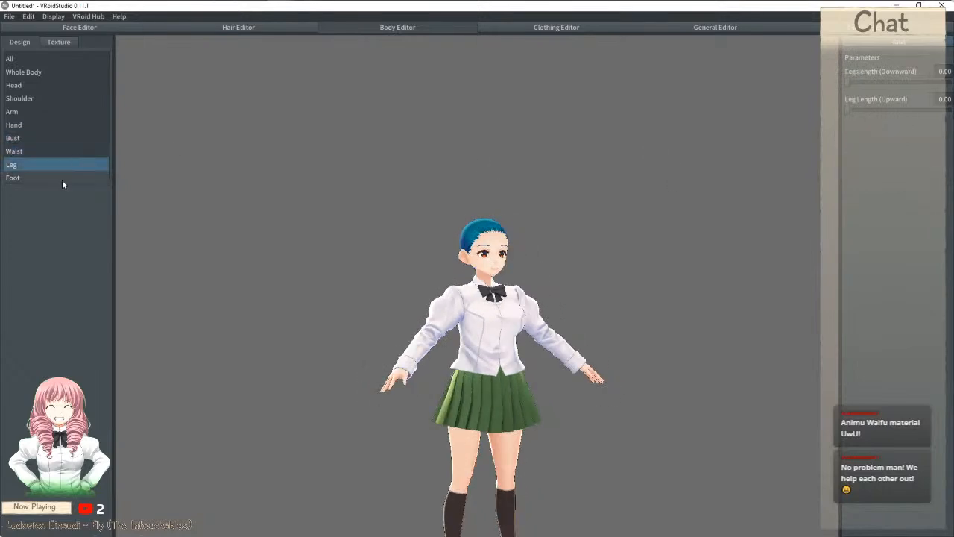
pyautogui.click(63, 180)
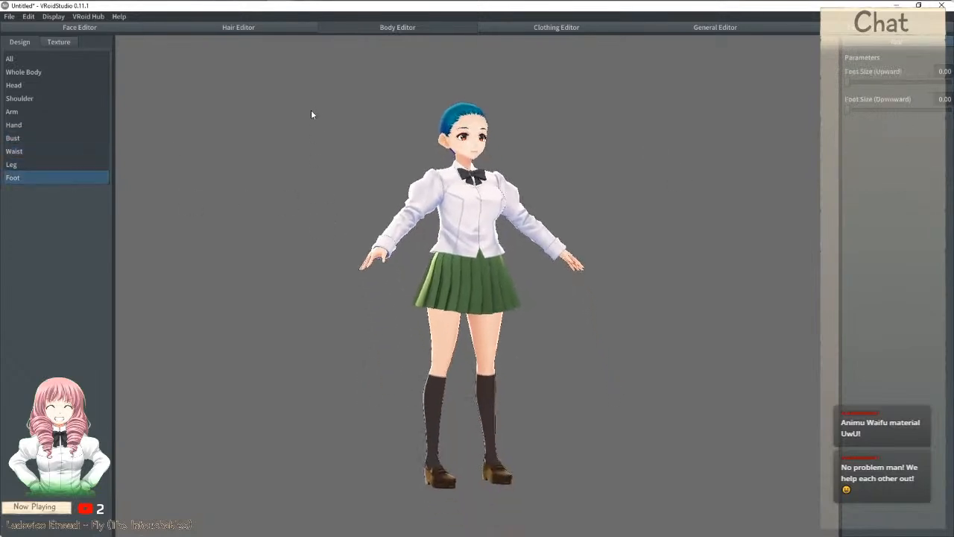
# Step: Switch to the browser, return to the Misha image results, examine her hair in the forest picture, and go back to VRoid Studio
pyautogui.moveTo(163, 5)
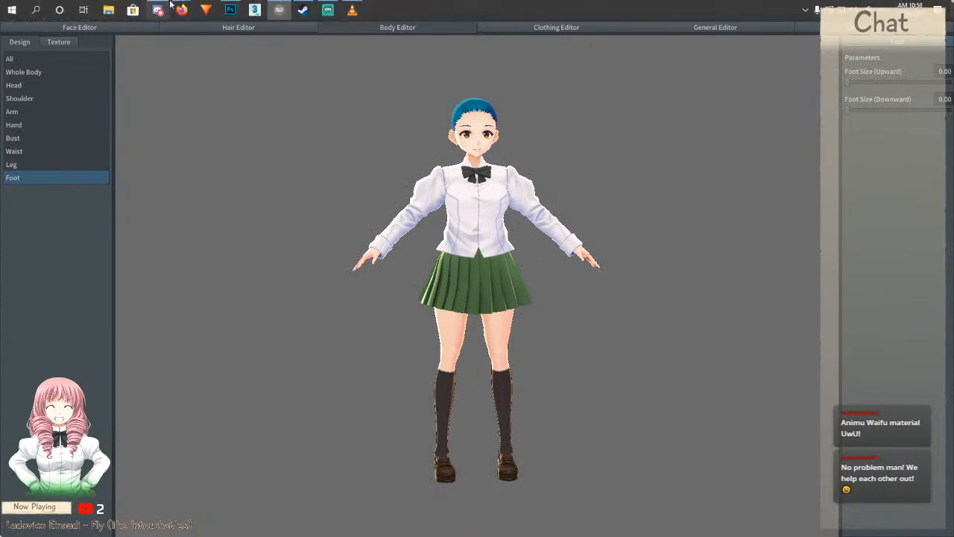
pyautogui.click(218, 56)
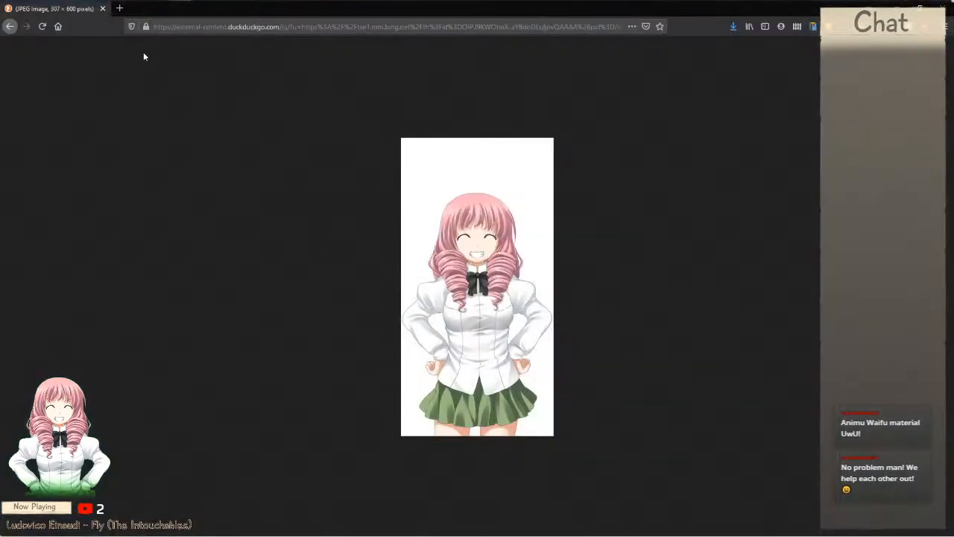
pyautogui.click(9, 27)
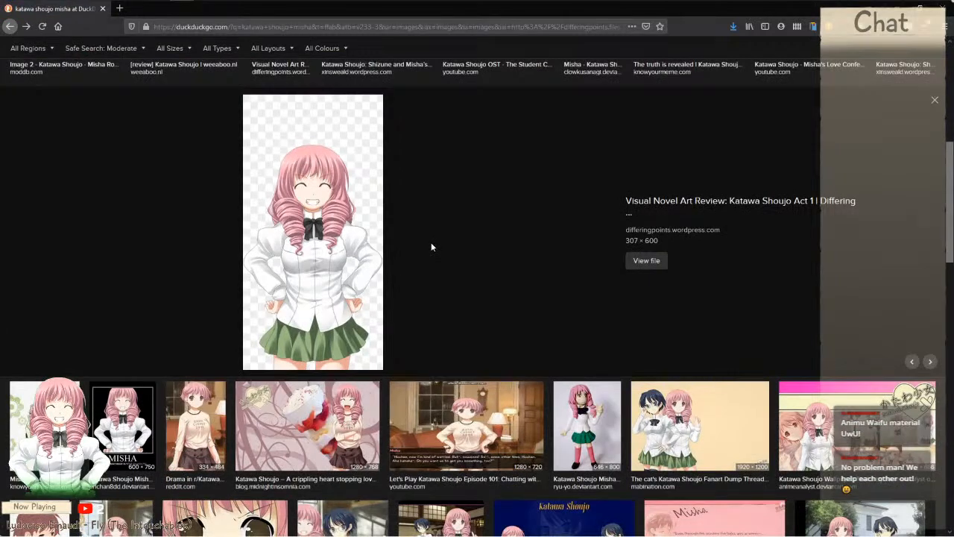
pyautogui.scroll(3, 431, 243)
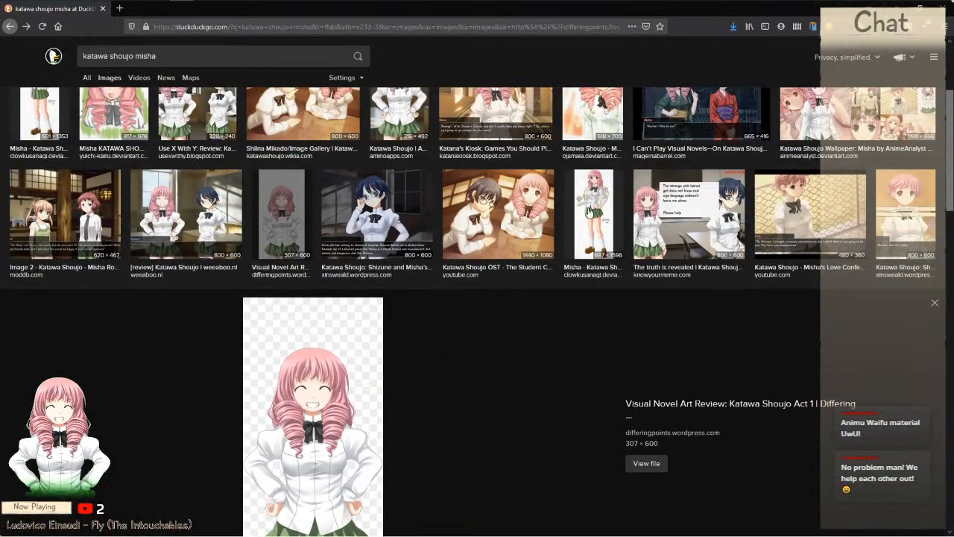
pyautogui.scroll(2, 530, 205)
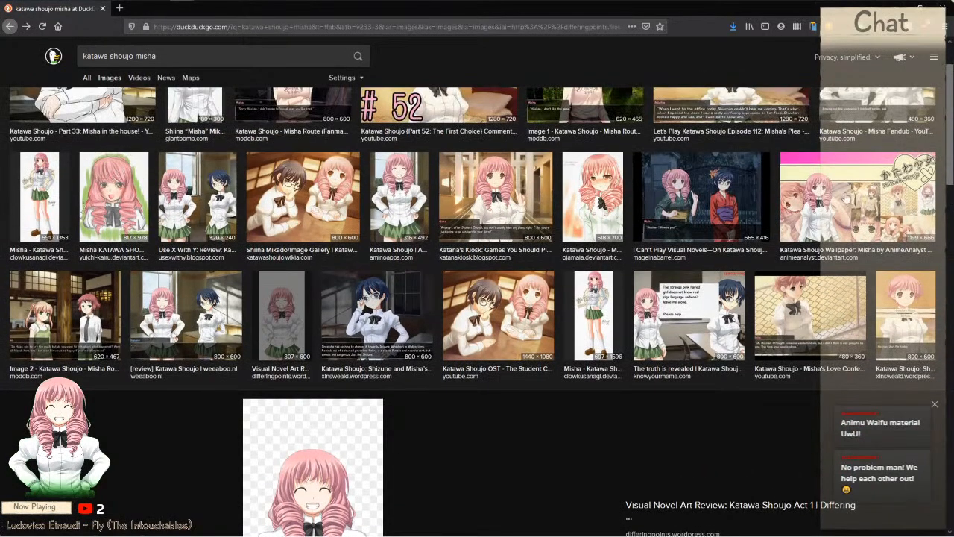
pyautogui.scroll(2, 836, 198)
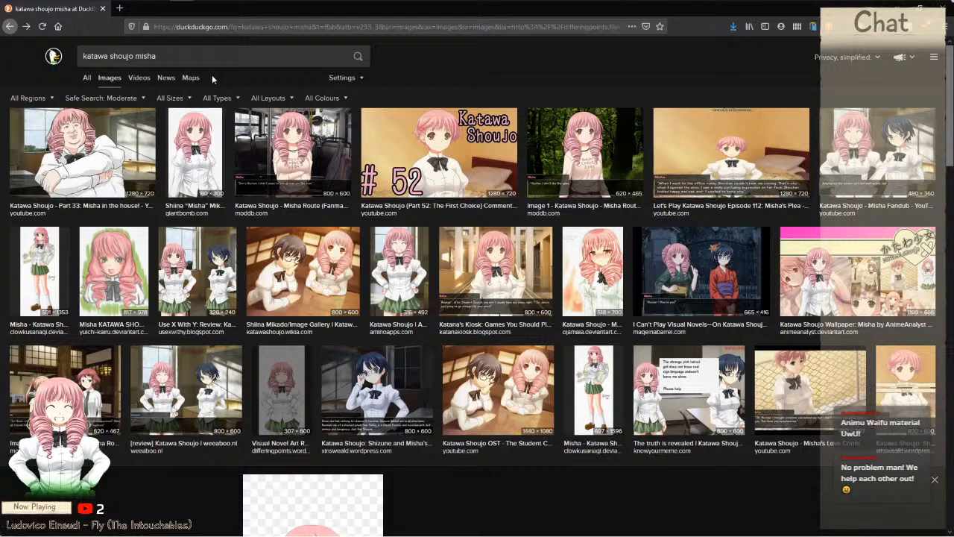
pyautogui.click(598, 171)
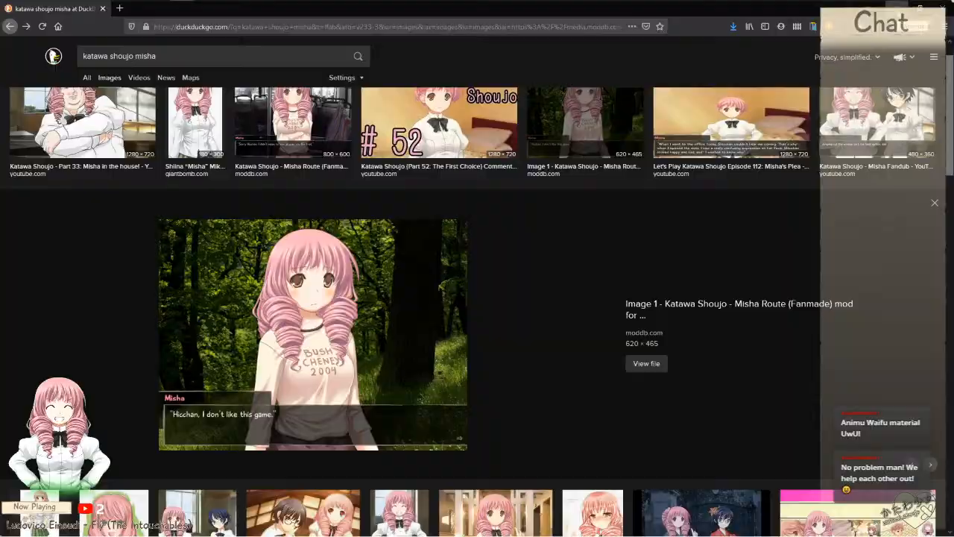
pyautogui.click(895, 8)
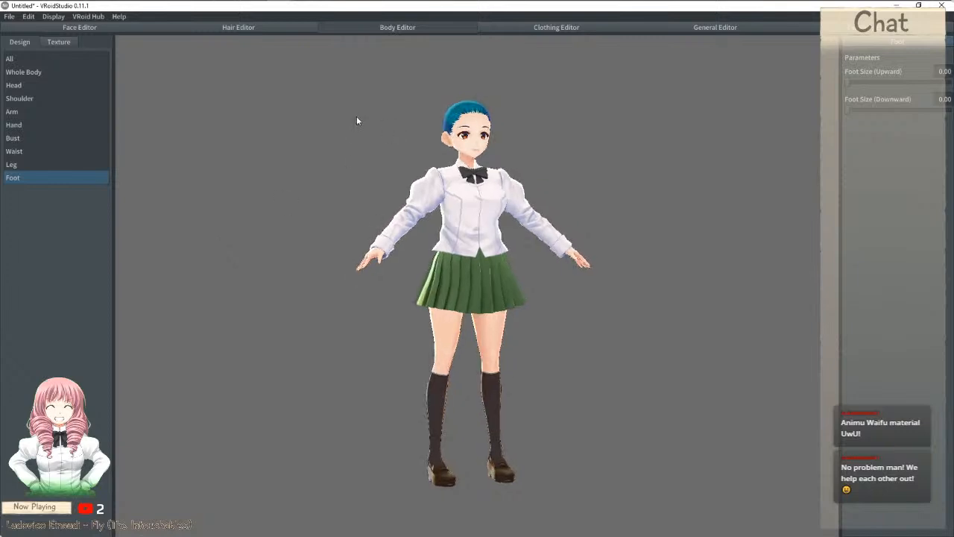
# Step: Open the hair design and examine the base hair and upper body from the front, back and side
pyautogui.click(264, 26)
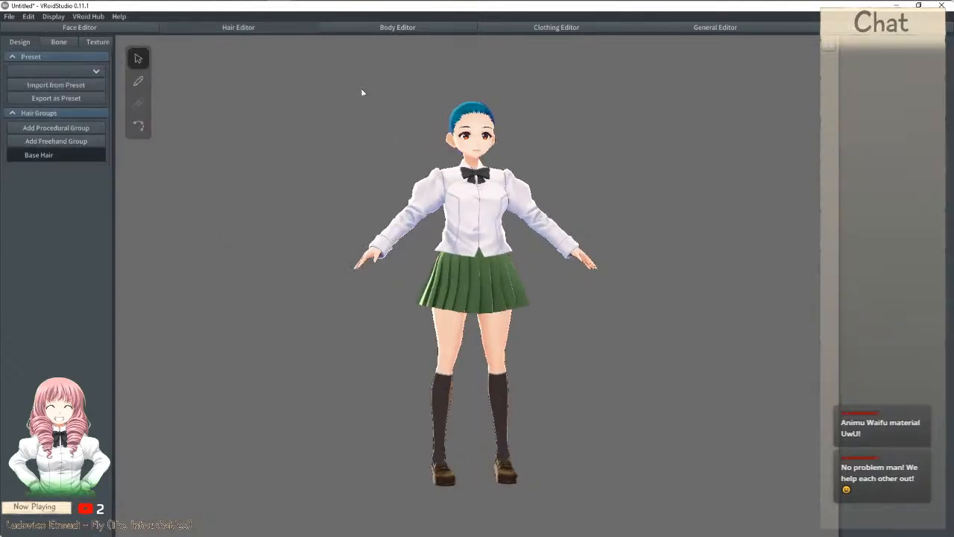
pyautogui.scroll(5, 350, 89)
pyautogui.scroll(5, 357, 240)
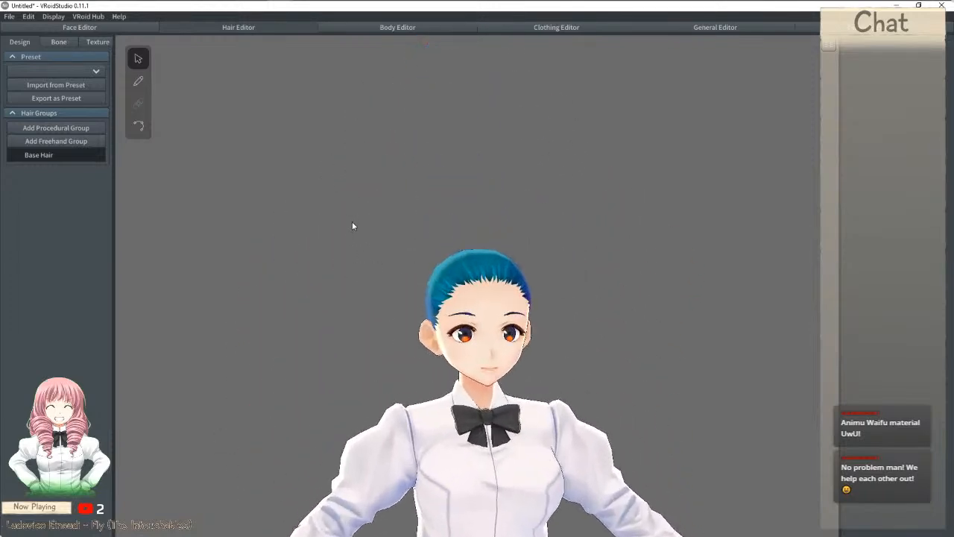
pyautogui.moveTo(360, 225); pyautogui.dragTo(456, 183, button='right')
pyautogui.scroll(-3, 374, 190)
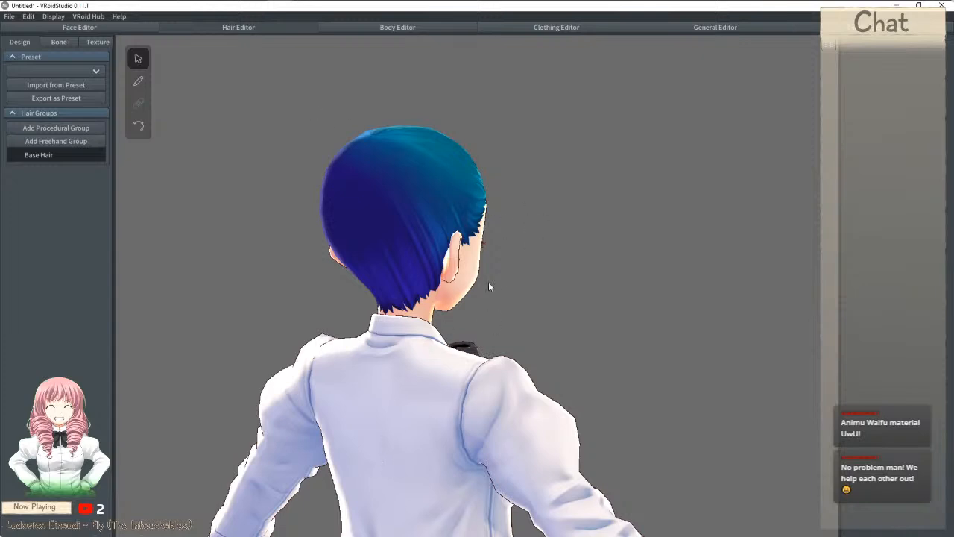
pyautogui.moveTo(445, 291); pyautogui.dragTo(431, 293, button='right')
pyautogui.moveTo(423, 289); pyautogui.dragTo(436, 250, button='middle')
pyautogui.moveTo(487, 252); pyautogui.dragTo(433, 252, button='right')
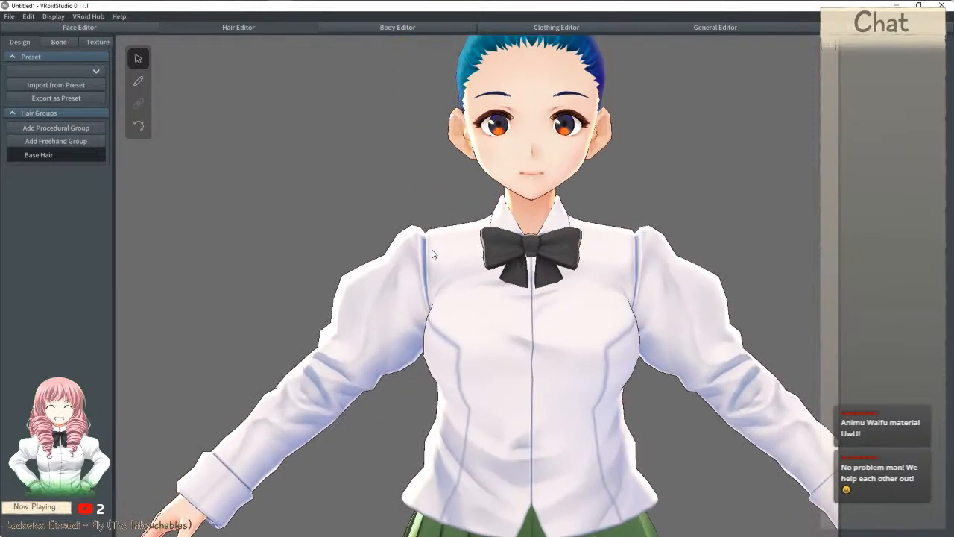
pyautogui.moveTo(428, 244); pyautogui.dragTo(426, 222, button='middle')
pyautogui.moveTo(426, 221); pyautogui.dragTo(479, 224, button='right')
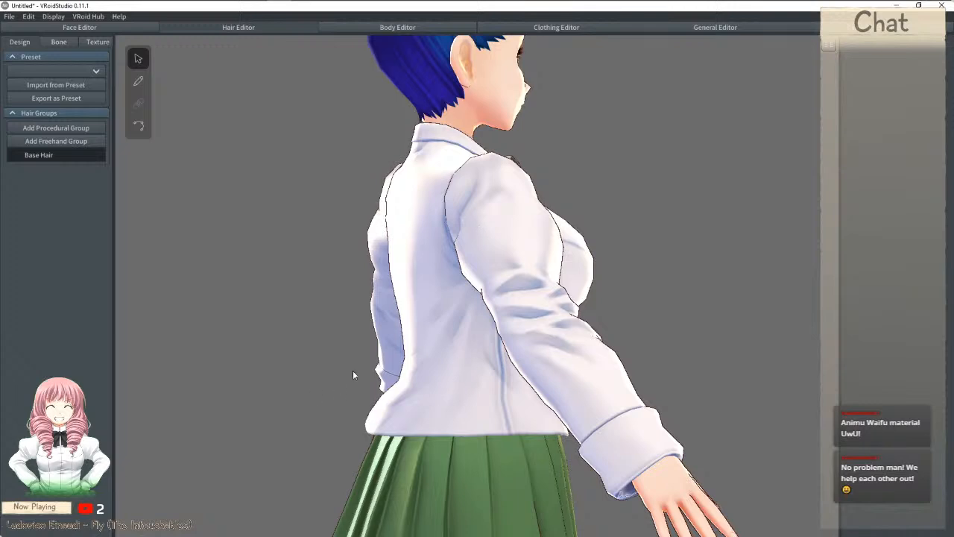
pyautogui.moveTo(485, 384); pyautogui.dragTo(431, 368, button='middle')
pyautogui.moveTo(510, 287); pyautogui.dragTo(500, 335, button='middle')
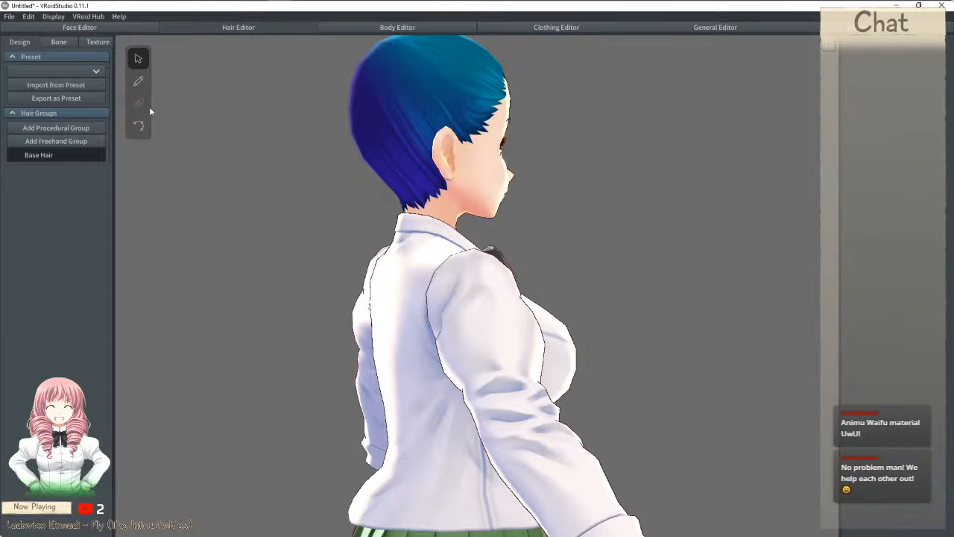
pyautogui.moveTo(356, 146)
pyautogui.mouseDown(button='right')
pyautogui.moveTo(390, 144)
pyautogui.moveTo(356, 152)
pyautogui.mouseUp(button='right')
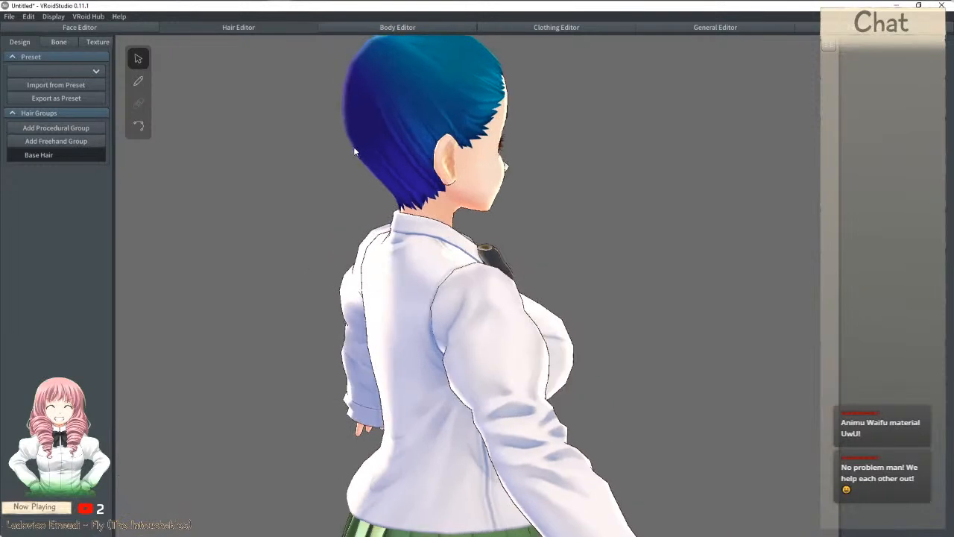
# Step: Select the Base Hair group and activate the hair brush for drawing strands on the head's guide mesh
pyautogui.moveTo(43, 153)
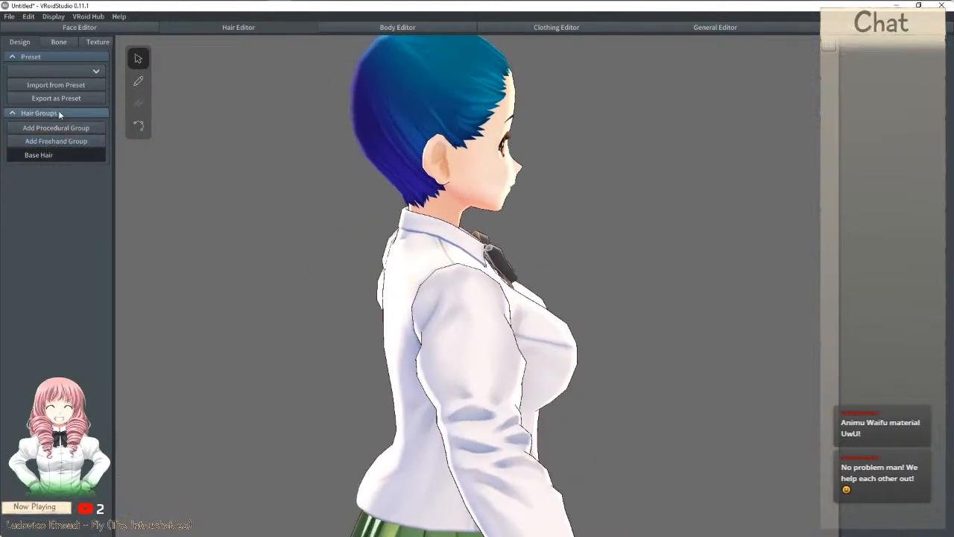
pyautogui.click(59, 154)
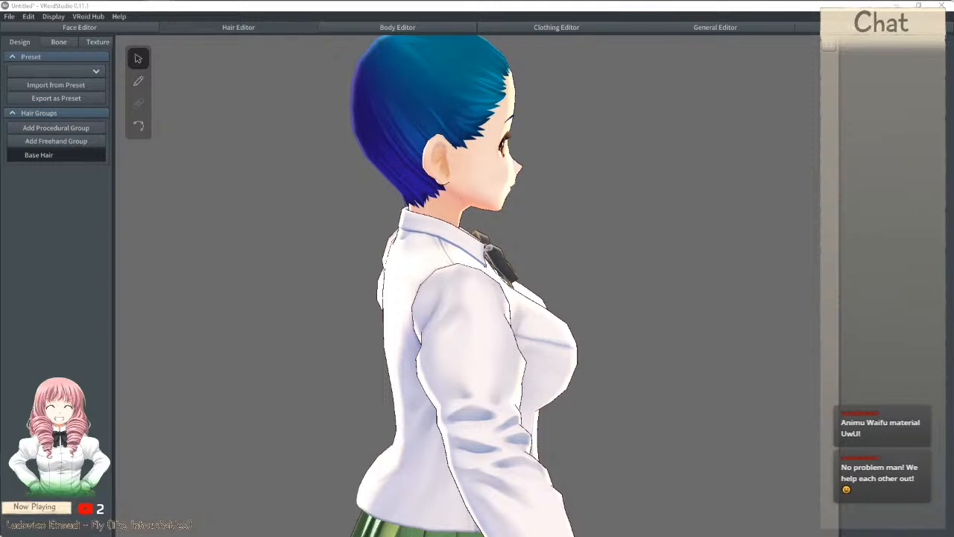
pyautogui.moveTo(421, 276); pyautogui.dragTo(355, 267, button='right')
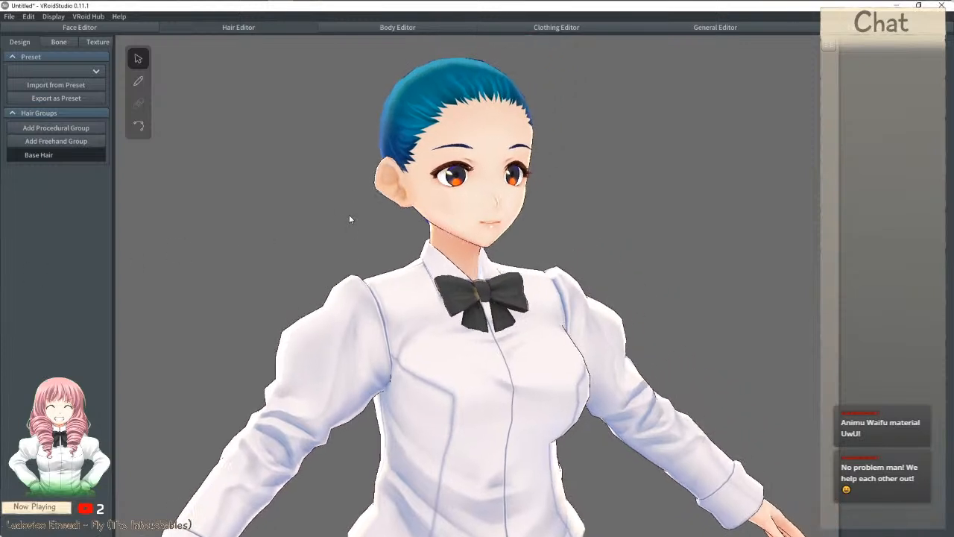
pyautogui.moveTo(333, 219); pyautogui.dragTo(353, 217, button='right')
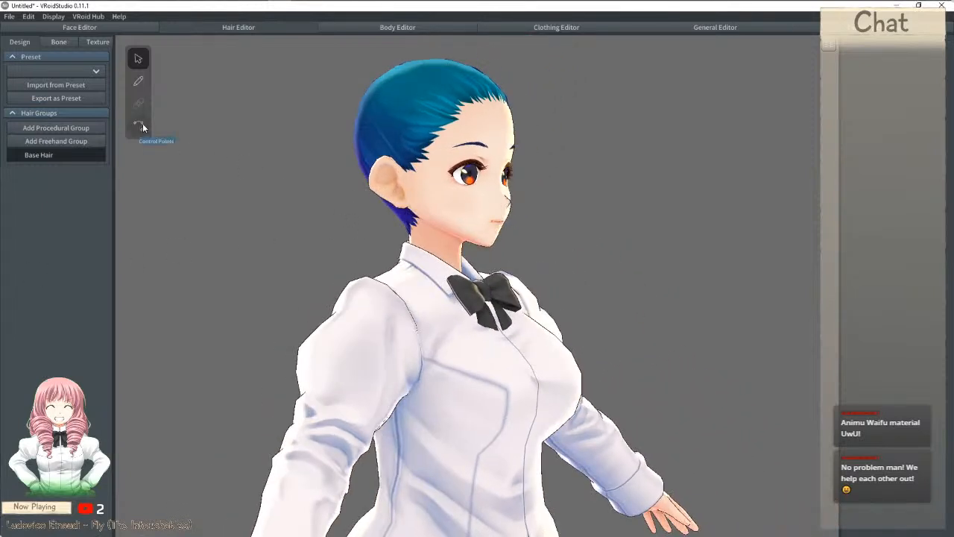
pyautogui.click(138, 81)
pyautogui.moveTo(396, 193)
pyautogui.mouseDown(button='right')
pyautogui.moveTo(422, 187)
pyautogui.moveTo(410, 171)
pyautogui.moveTo(427, 158)
pyautogui.mouseUp(button='right')
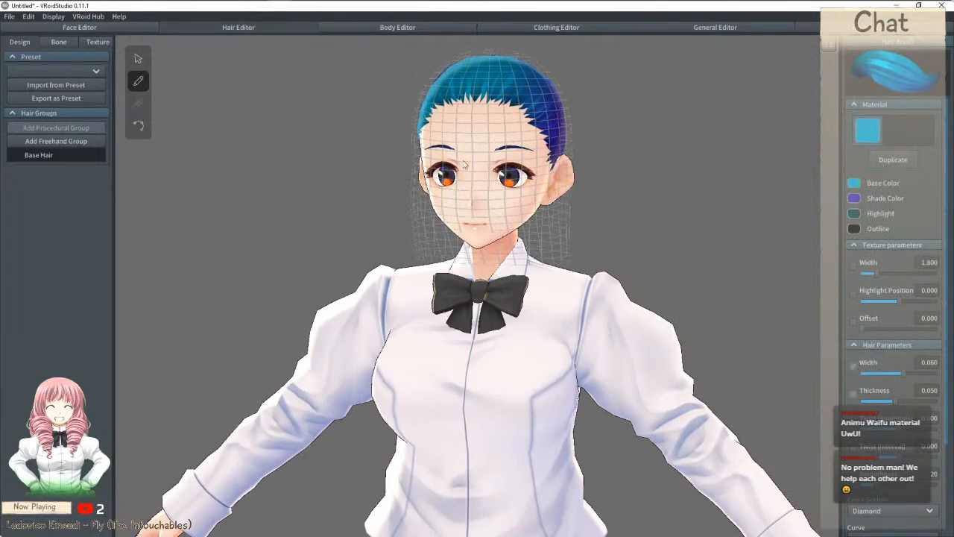
pyautogui.moveTo(480, 137); pyautogui.dragTo(557, 236, button='right')
pyautogui.moveTo(470, 261); pyautogui.dragTo(446, 227, button='right')
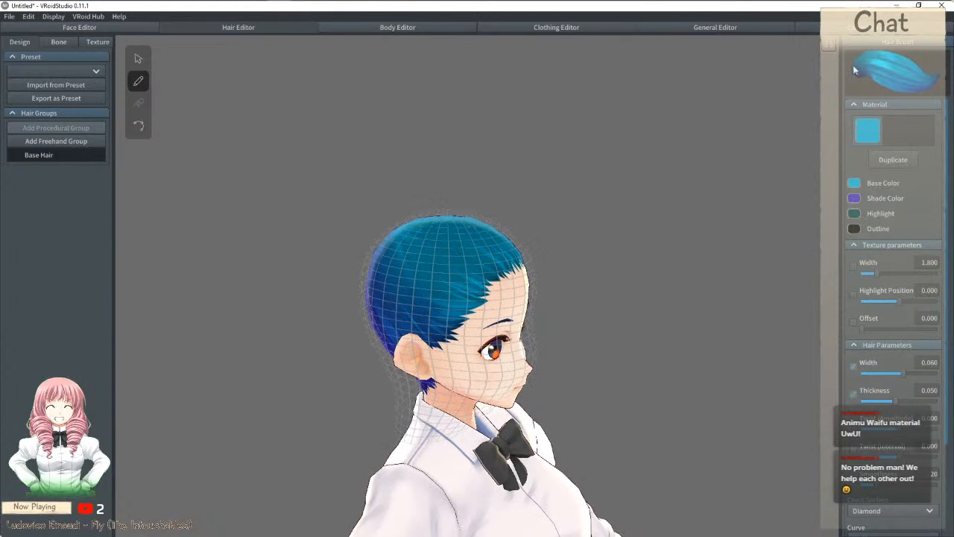
# Step: Try drawing mirrored strands from the crown straight down over the temples in front of the ears
pyautogui.moveTo(436, 232)
pyautogui.mouseDown()
pyautogui.moveTo(428, 283)
pyautogui.moveTo(440, 351)
pyautogui.moveTo(466, 389)
pyautogui.mouseUp()
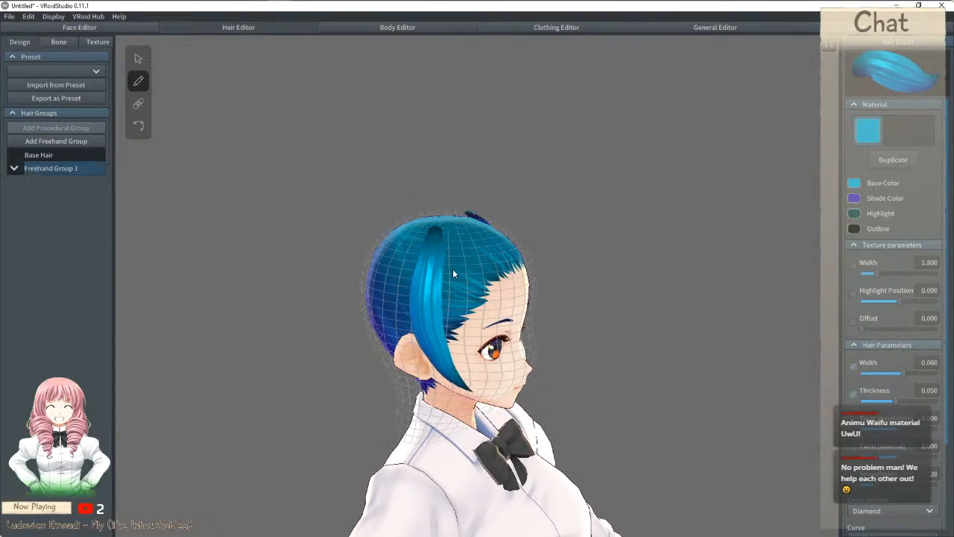
pyautogui.hotkey('ctrl', 'z')
pyautogui.moveTo(446, 263); pyautogui.dragTo(435, 243, button='right')
pyautogui.moveTo(447, 216)
pyautogui.mouseDown()
pyautogui.moveTo(427, 277)
pyautogui.moveTo(450, 395)
pyautogui.mouseUp()
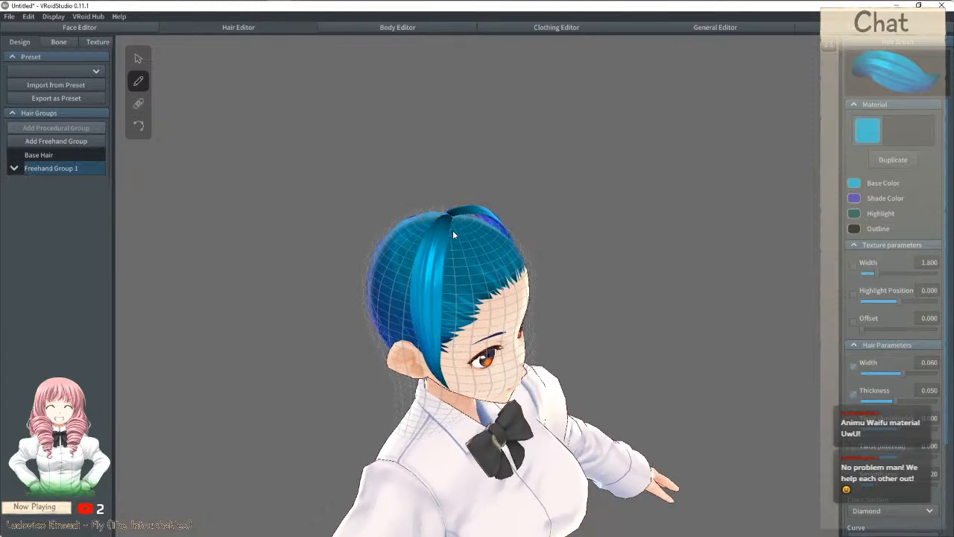
pyautogui.moveTo(453, 217); pyautogui.dragTo(448, 387)
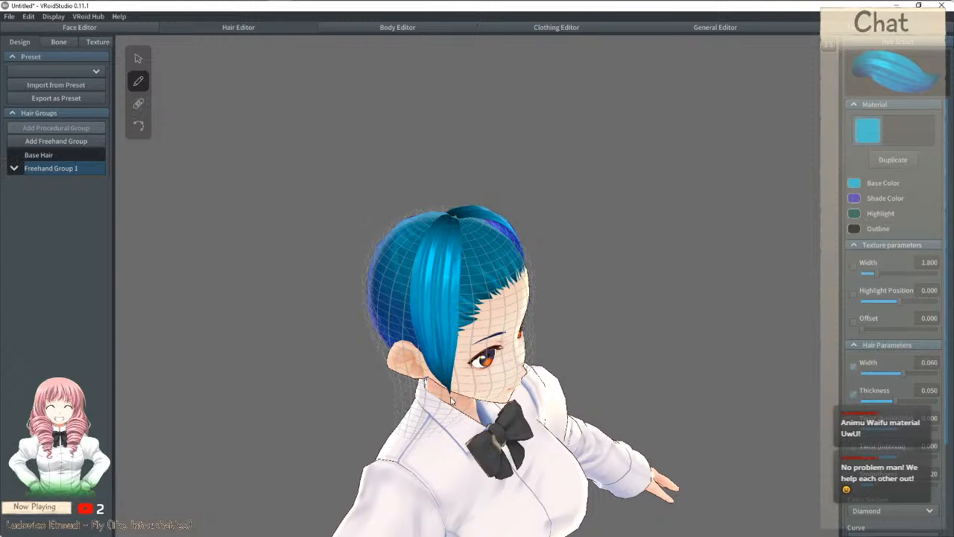
pyautogui.hotkey('ctrl', 'z')
pyautogui.hotkey('ctrl', 'z')
# Step: Draw long mirrored side strands from the crown down in front of the ears to about neck level
pyautogui.moveTo(470, 207)
pyautogui.mouseDown()
pyautogui.moveTo(422, 256)
pyautogui.moveTo(432, 408)
pyautogui.mouseUp()
pyautogui.moveTo(432, 409); pyautogui.dragTo(411, 394, button='right')
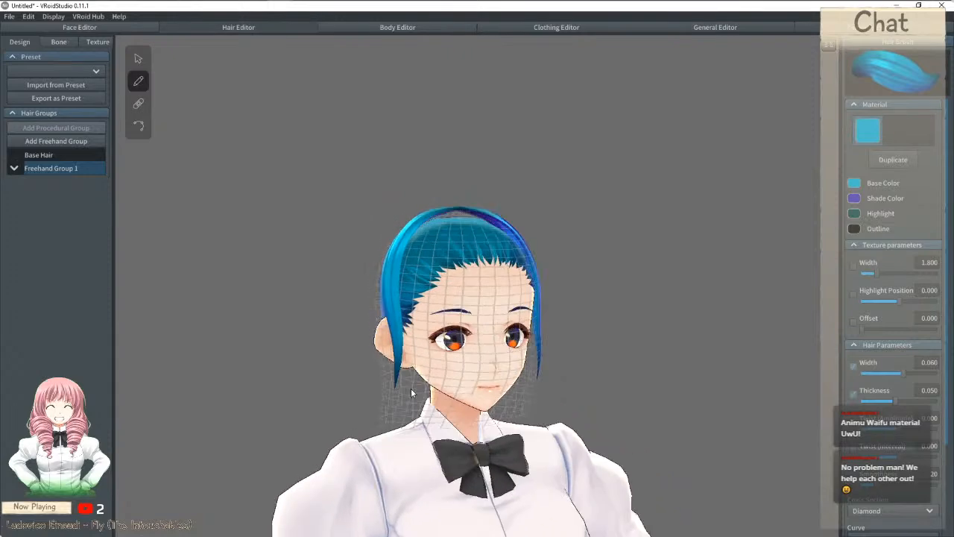
pyautogui.moveTo(446, 314); pyautogui.dragTo(451, 319, button='right')
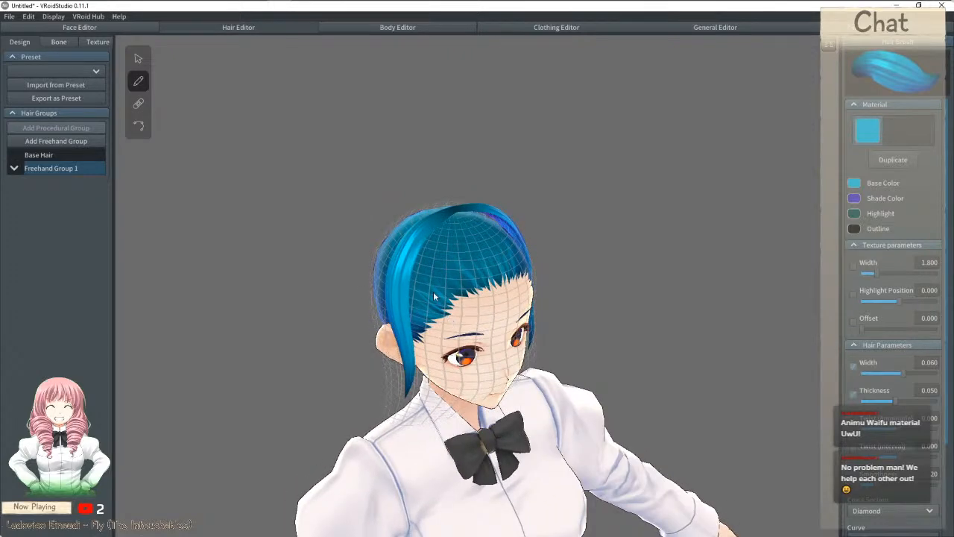
pyautogui.moveTo(460, 214)
pyautogui.mouseDown()
pyautogui.moveTo(434, 245)
pyautogui.moveTo(420, 288)
pyautogui.moveTo(411, 373)
pyautogui.moveTo(421, 395)
pyautogui.moveTo(406, 411)
pyautogui.mouseUp()
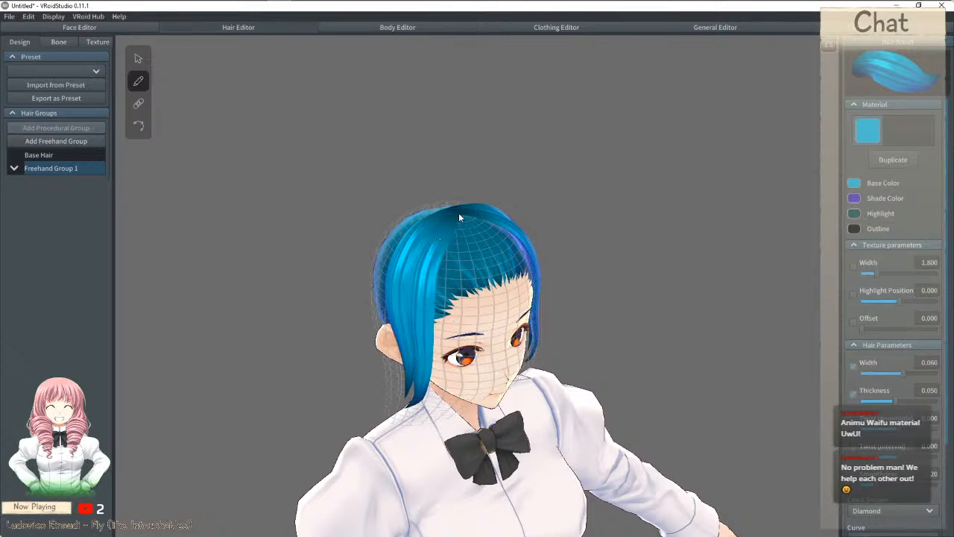
# Step: Try drawing mirrored fringe strands from the crown over the forehead at the current brush width
pyautogui.moveTo(461, 211)
pyautogui.mouseDown()
pyautogui.moveTo(438, 274)
pyautogui.moveTo(450, 325)
pyautogui.moveTo(470, 348)
pyautogui.mouseUp()
pyautogui.hotkey('ctrl', 'z')
pyautogui.moveTo(439, 326); pyautogui.dragTo(373, 327, button='right')
pyautogui.moveTo(467, 206)
pyautogui.mouseDown(button='right')
pyautogui.moveTo(421, 253)
pyautogui.moveTo(464, 216)
pyautogui.mouseUp(button='right')
pyautogui.moveTo(464, 216)
pyautogui.mouseDown()
pyautogui.moveTo(418, 271)
pyautogui.moveTo(423, 338)
pyautogui.mouseUp()
pyautogui.moveTo(468, 218)
pyautogui.mouseDown()
pyautogui.moveTo(434, 305)
pyautogui.moveTo(441, 337)
pyautogui.mouseUp()
pyautogui.hotkey('ctrl', 'z')
pyautogui.moveTo(442, 249)
pyautogui.mouseDown()
pyautogui.moveTo(432, 292)
pyautogui.moveTo(438, 323)
pyautogui.mouseUp()
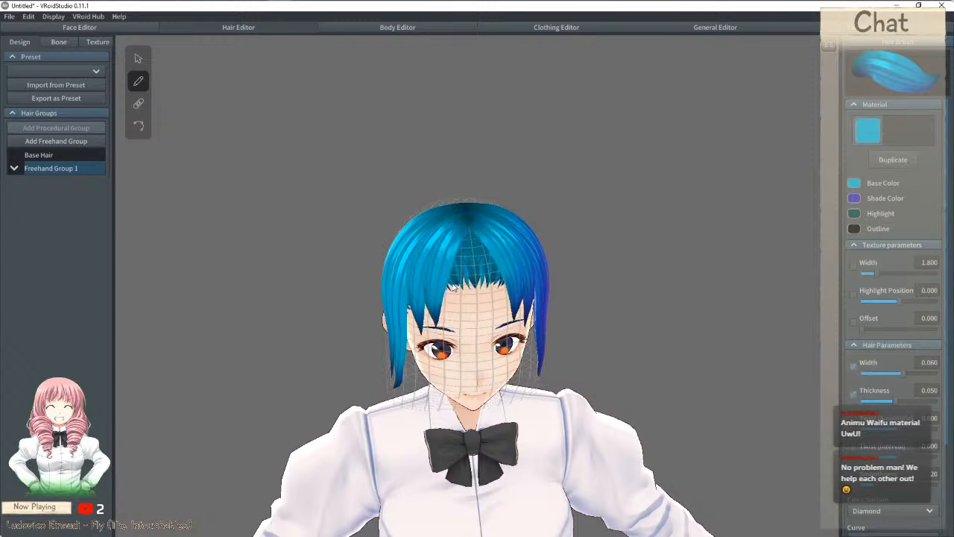
pyautogui.hotkey('ctrl', 'z')
pyautogui.moveTo(464, 234)
pyautogui.mouseDown()
pyautogui.moveTo(463, 296)
pyautogui.moveTo(448, 296)
pyautogui.moveTo(452, 333)
pyautogui.mouseUp()
pyautogui.moveTo(478, 252); pyautogui.dragTo(470, 340)
pyautogui.hotkey('ctrl', 'z')
pyautogui.moveTo(470, 239); pyautogui.dragTo(471, 306)
pyautogui.hotkey('ctrl', 'z')
pyautogui.hotkey('ctrl', 'z')
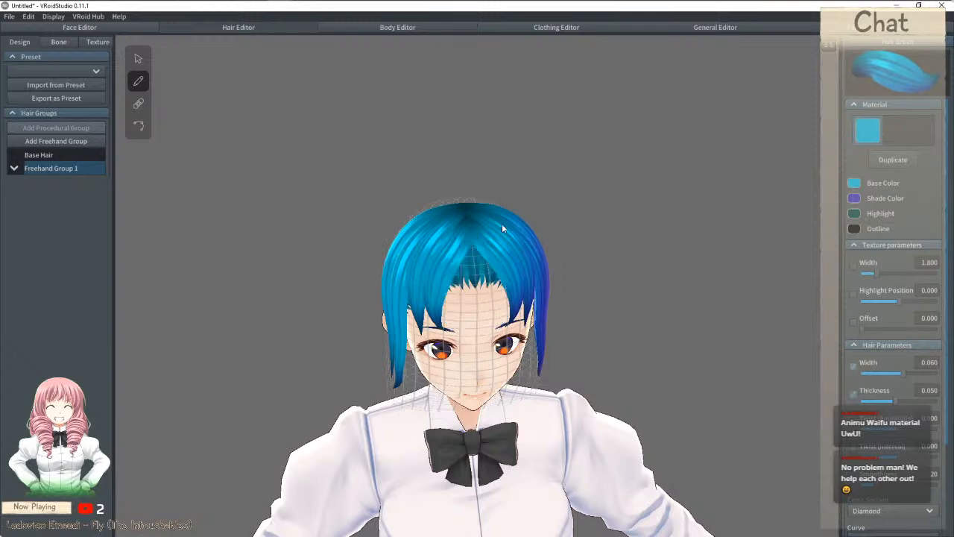
pyautogui.hotkey('ctrl', 'z')
# Step: Set the hair brush's texture width to 1.667 and its hair width to 0.049
pyautogui.scroll(-3, 876, 342)
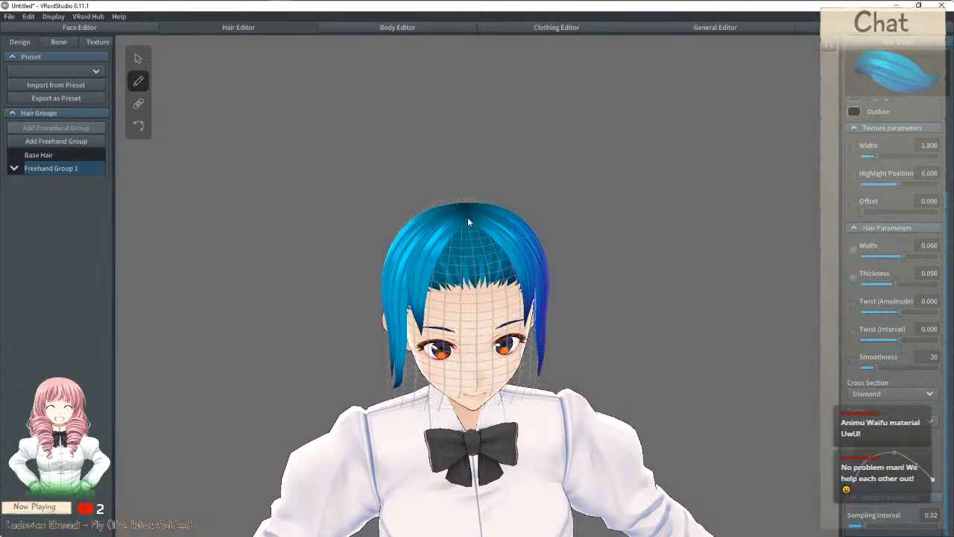
pyautogui.moveTo(884, 155); pyautogui.dragTo(865, 153)
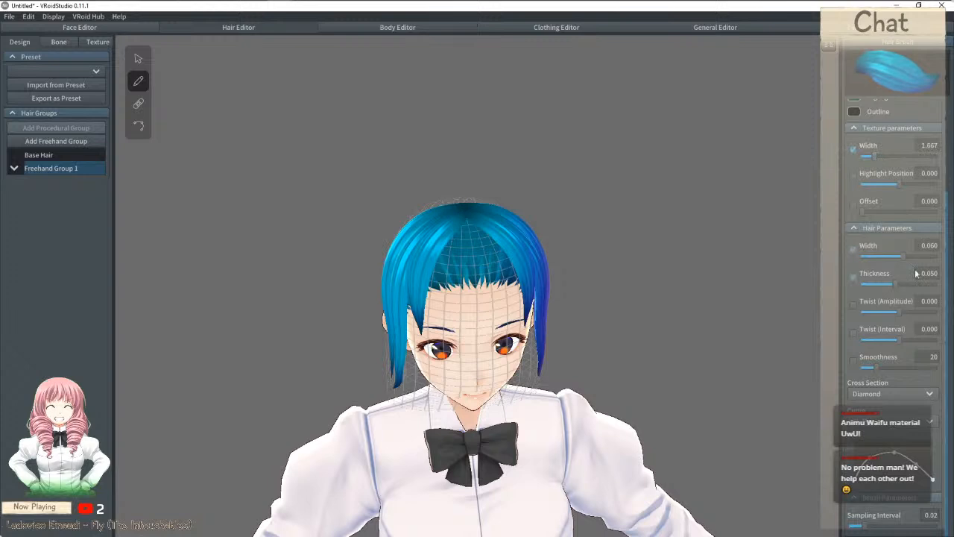
pyautogui.moveTo(903, 256); pyautogui.dragTo(896, 258)
# Step: Try filling the forehead with narrower mirrored fringe strands running from the crown to the eyebrows
pyautogui.moveTo(450, 254); pyautogui.dragTo(437, 350)
pyautogui.hotkey('ctrl', 'z')
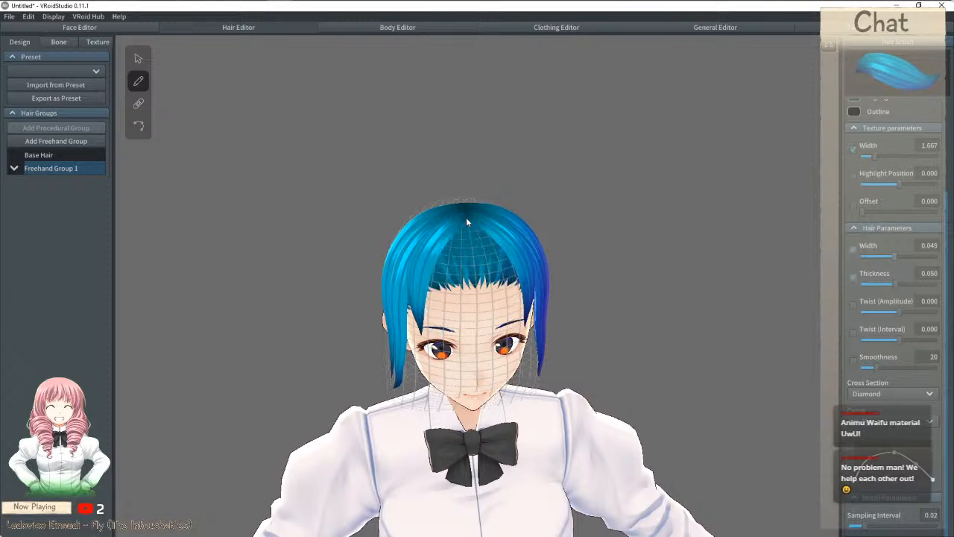
pyautogui.moveTo(465, 215); pyautogui.dragTo(445, 296)
pyautogui.moveTo(446, 253); pyautogui.dragTo(440, 336)
pyautogui.moveTo(468, 236); pyautogui.dragTo(467, 253)
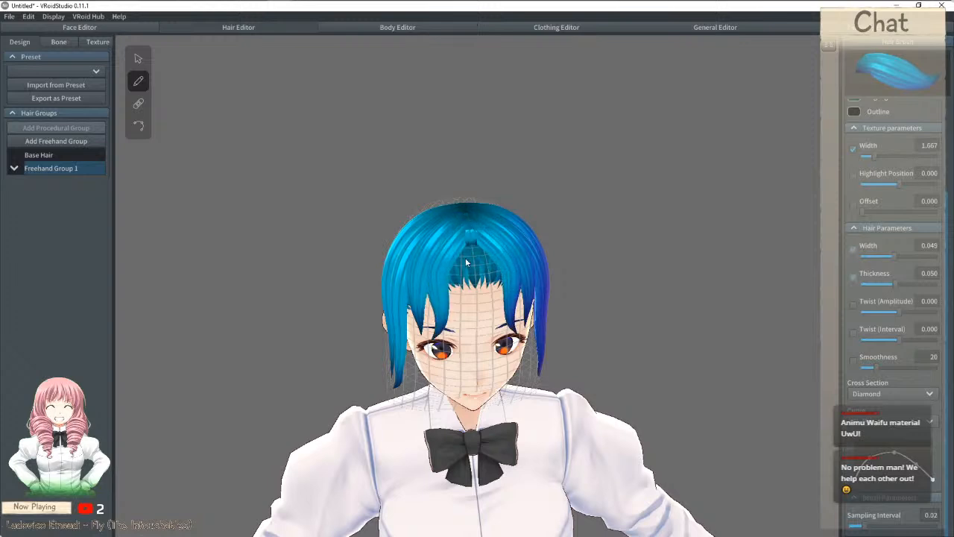
pyautogui.moveTo(468, 212); pyautogui.dragTo(454, 337)
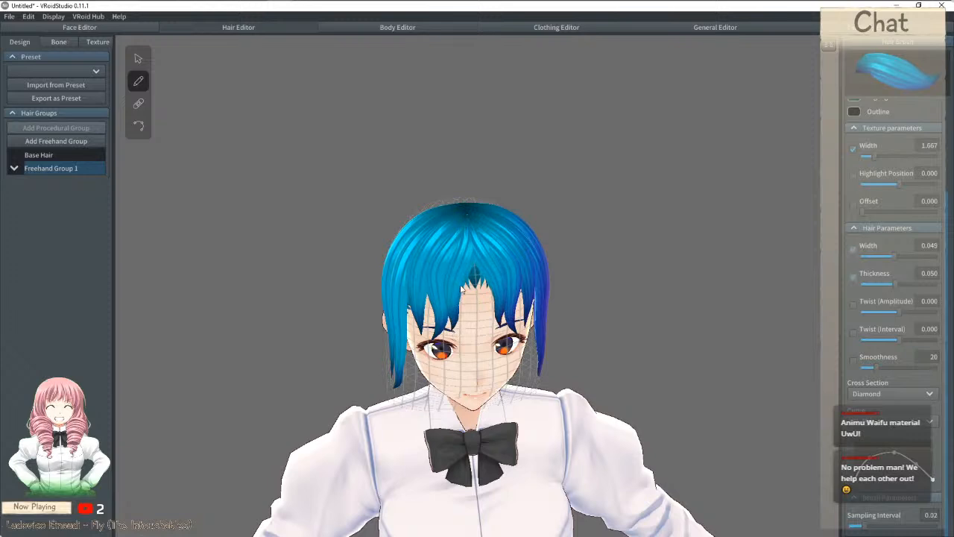
pyautogui.moveTo(469, 235); pyautogui.dragTo(477, 326)
pyautogui.moveTo(477, 326); pyautogui.dragTo(468, 228, button='right')
pyautogui.hotkey('ctrl', 'z')
pyautogui.hotkey('ctrl', 'z')
pyautogui.hotkey('ctrl', 'z')
pyautogui.hotkey('ctrl', 'z')
pyautogui.hotkey('ctrl', 'z')
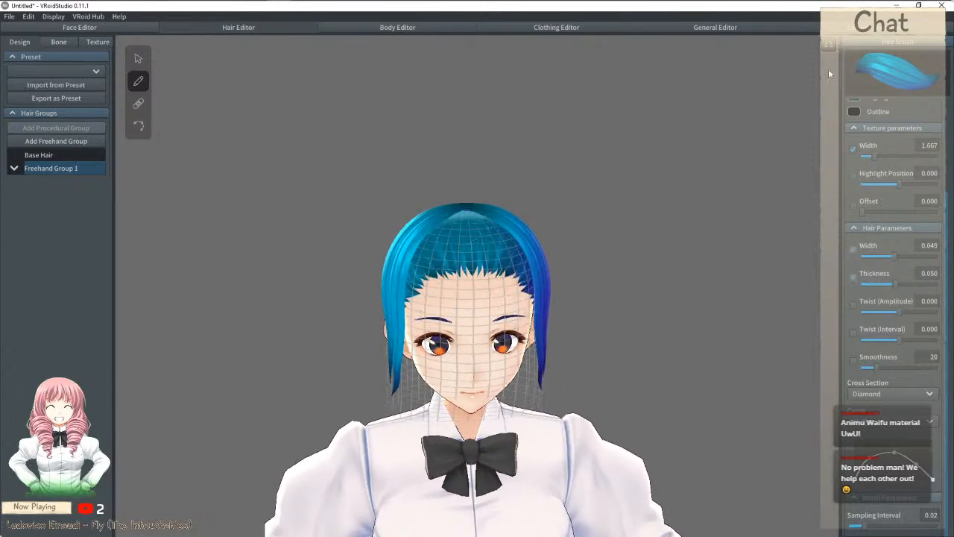
# Step: Try drawing fringe strands on one side only, from the crown down to the avatar's right eye
pyautogui.moveTo(456, 213)
pyautogui.mouseDown()
pyautogui.moveTo(426, 277)
pyautogui.moveTo(422, 352)
pyautogui.mouseUp()
pyautogui.moveTo(472, 233); pyautogui.dragTo(467, 211, button='right')
pyautogui.moveTo(467, 211)
pyautogui.mouseDown()
pyautogui.moveTo(428, 287)
pyautogui.moveTo(431, 348)
pyautogui.mouseUp()
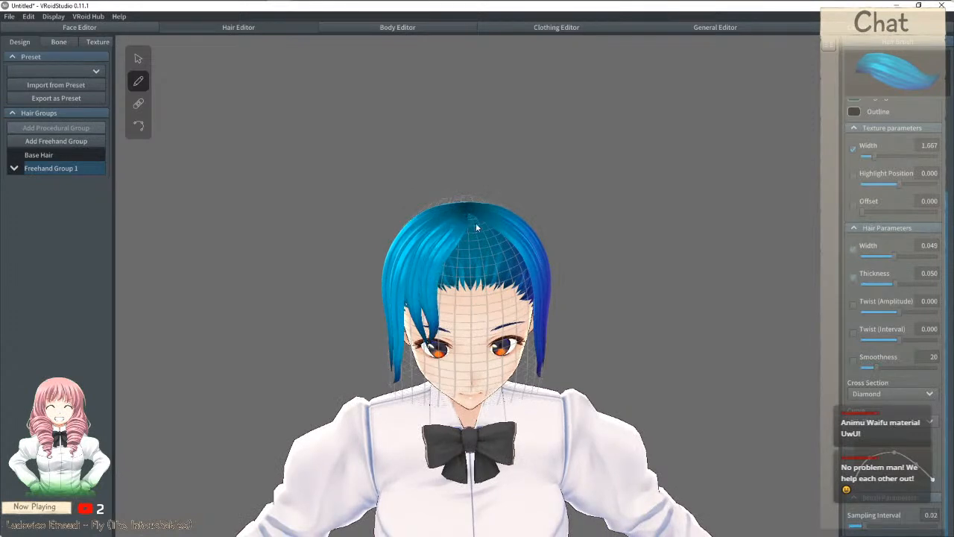
pyautogui.moveTo(466, 205)
pyautogui.mouseDown()
pyautogui.moveTo(440, 340)
pyautogui.moveTo(466, 326)
pyautogui.mouseUp()
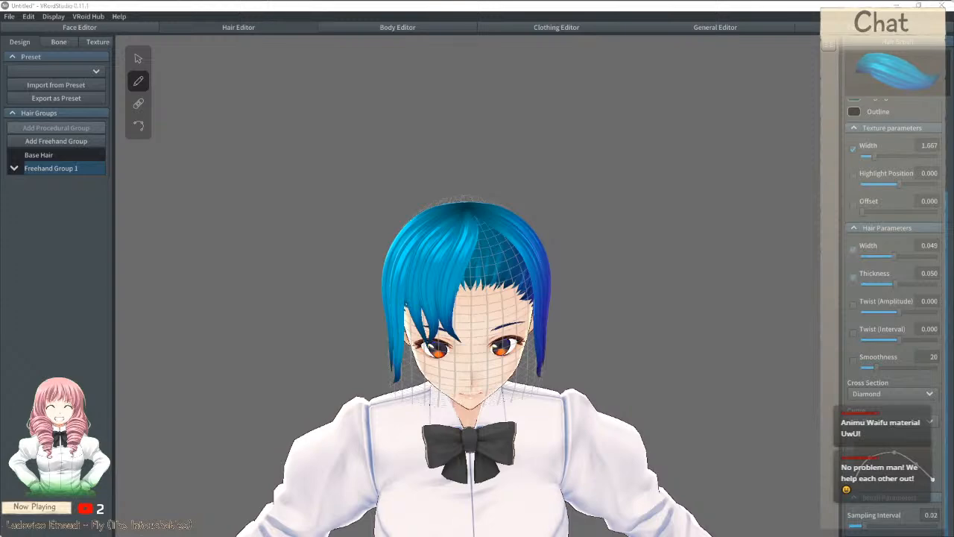
# Step: Switch to the browser, open Misha's smiling uniform sprite enlarged, examine her fringe and drill curls, and go back to VRoid Studio
pyautogui.hotkey('alt', 'Tab')
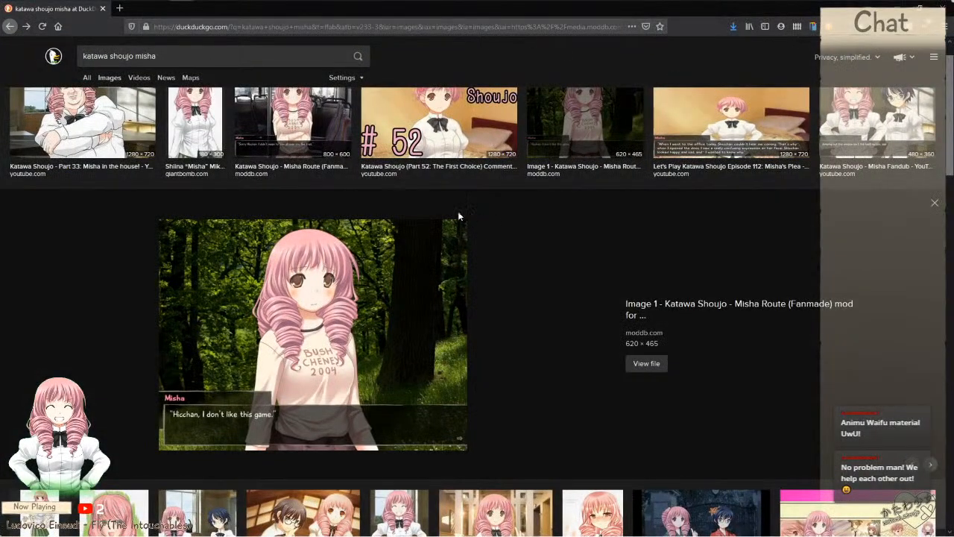
pyautogui.scroll(1, 581, 203)
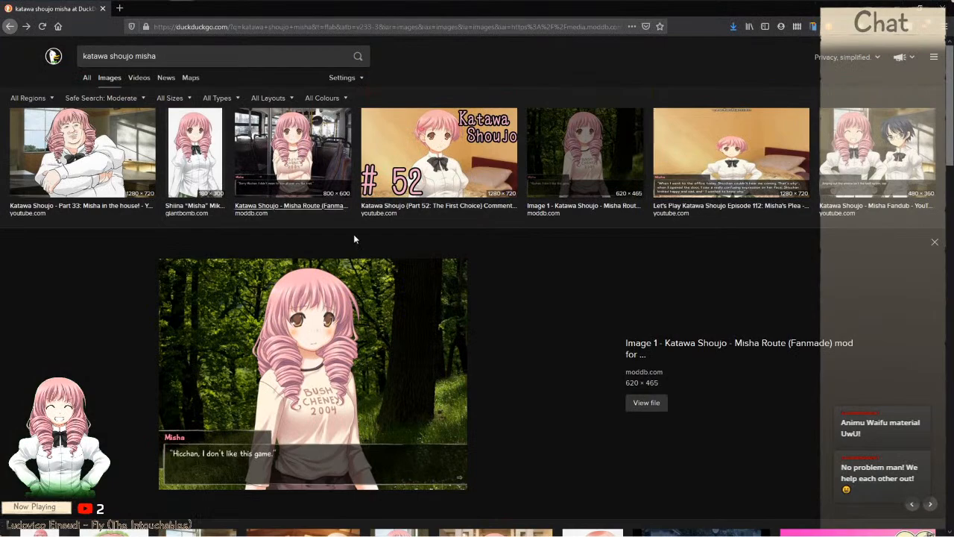
pyautogui.scroll(-10, 323, 222)
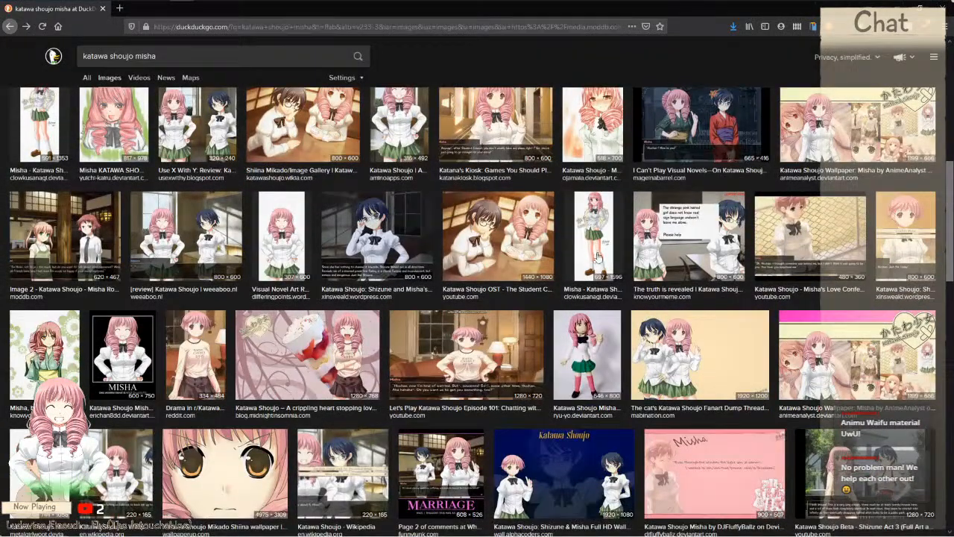
pyautogui.click(270, 241)
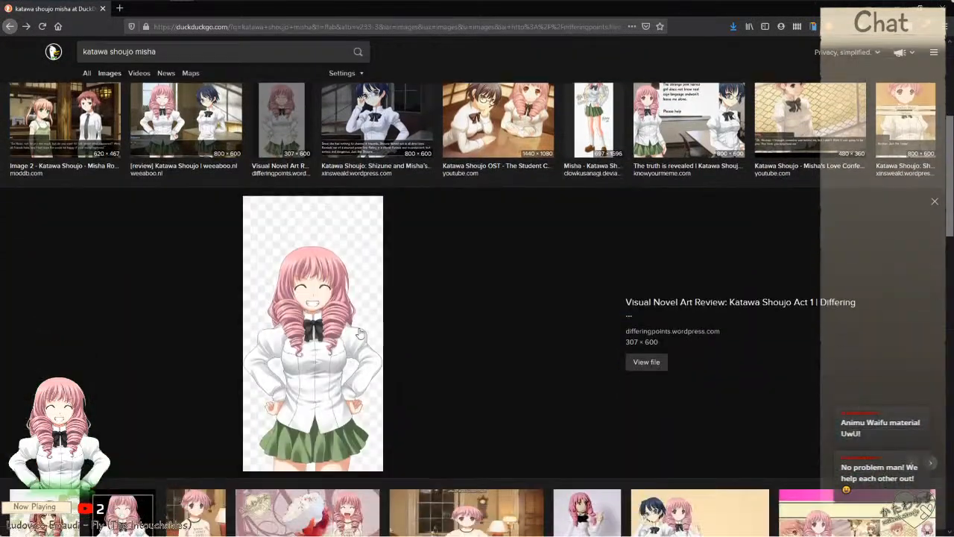
pyautogui.rightClick(316, 276)
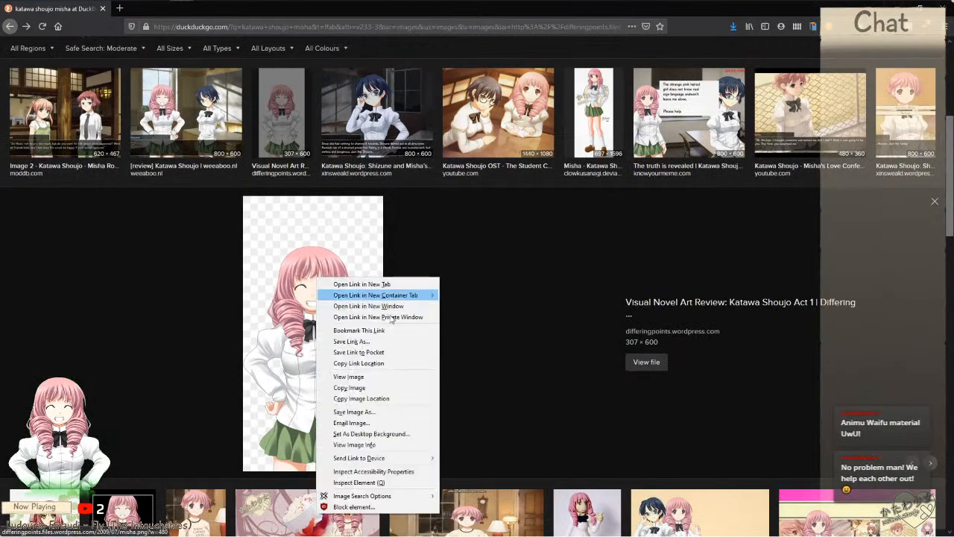
pyautogui.click(360, 378)
pyautogui.keyDown('ctrl'); pyautogui.scroll(5, 555, 109); pyautogui.keyUp('ctrl')
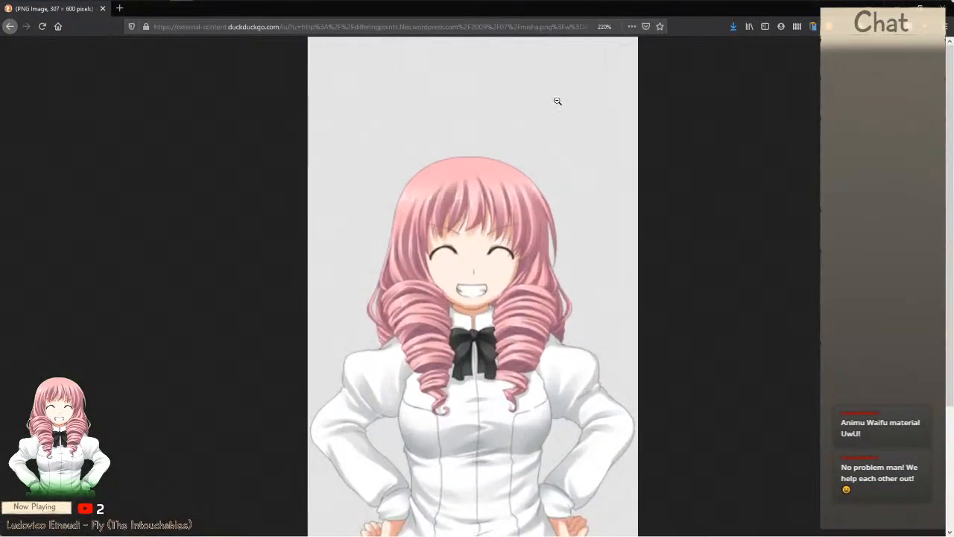
pyautogui.click(896, 6)
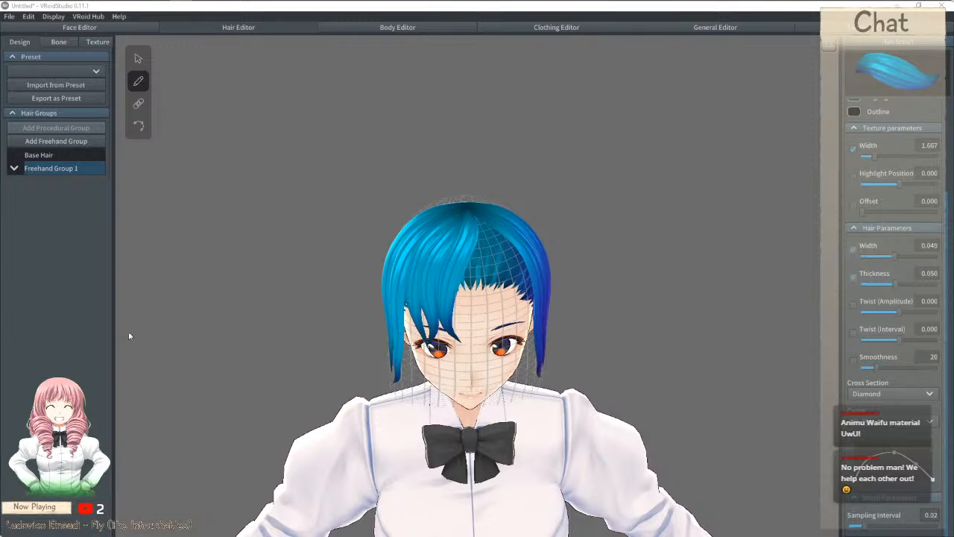
# Step: Undo the earlier fringe strands and draw new ones sweeping from the crown across the avatar's right temple and brow
pyautogui.scroll(3, 418, 261)
pyautogui.hotkey('ctrl', 'z')
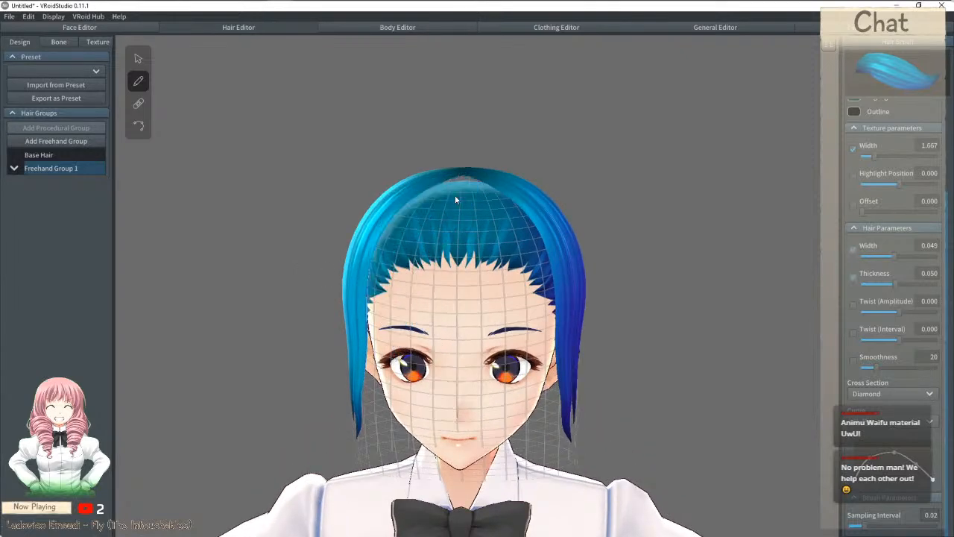
pyautogui.click(463, 177)
pyautogui.moveTo(429, 190)
pyautogui.mouseDown()
pyautogui.moveTo(392, 220)
pyautogui.moveTo(377, 366)
pyautogui.mouseUp()
pyautogui.moveTo(395, 343)
pyautogui.mouseDown(button='right')
pyautogui.moveTo(408, 306)
pyautogui.moveTo(488, 205)
pyautogui.mouseUp(button='right')
pyautogui.moveTo(461, 180)
pyautogui.mouseDown()
pyautogui.moveTo(455, 216)
pyautogui.moveTo(417, 261)
pyautogui.moveTo(406, 348)
pyautogui.mouseUp()
pyautogui.moveTo(467, 219); pyautogui.dragTo(473, 182, button='right')
pyautogui.moveTo(463, 179); pyautogui.dragTo(407, 344)
pyautogui.hotkey('ctrl', 'z')
pyautogui.moveTo(463, 176); pyautogui.dragTo(401, 321)
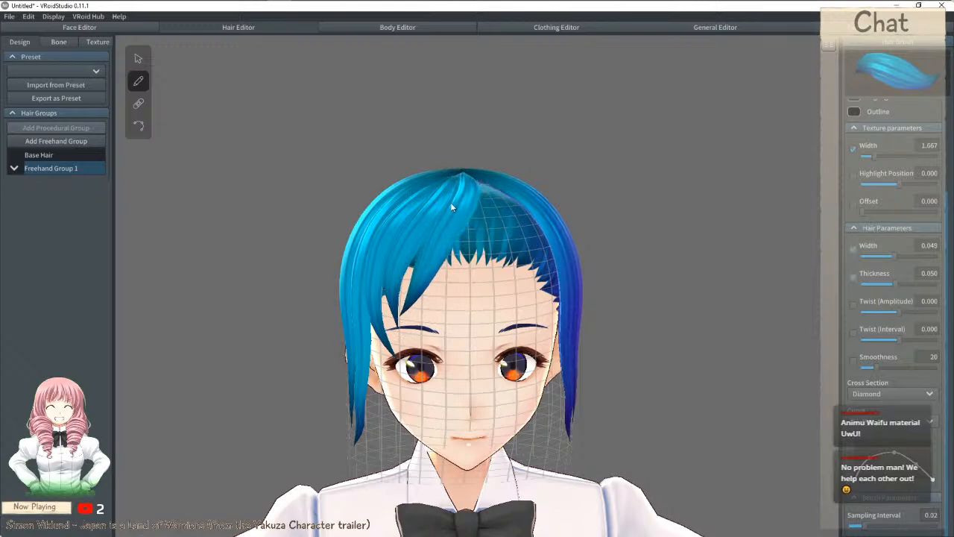
# Step: Extend the fringe with strands curving from the crown over the middle of the forehead to just above the eyebrows
pyautogui.moveTo(440, 225); pyautogui.dragTo(469, 177, button='right')
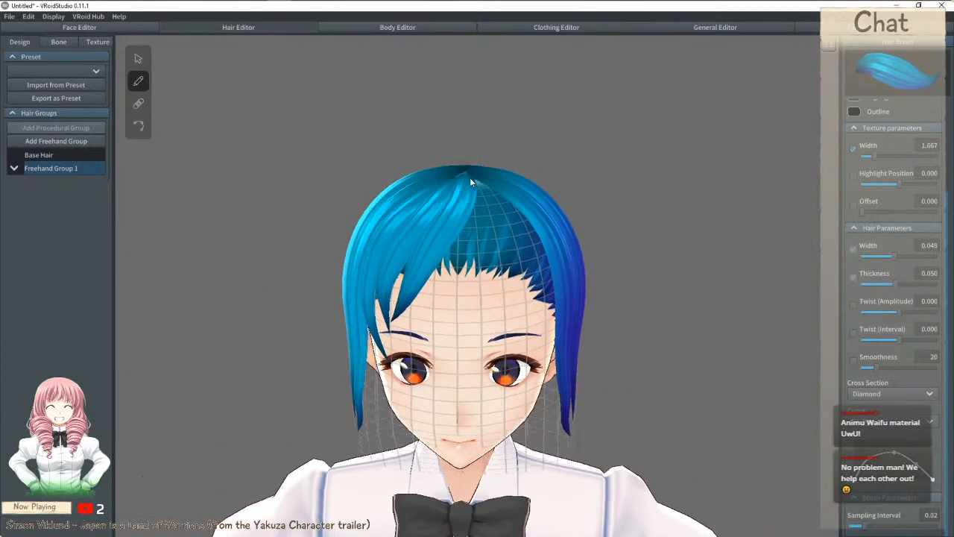
pyautogui.moveTo(469, 175); pyautogui.dragTo(448, 299)
pyautogui.hotkey('ctrl', 'z')
pyautogui.moveTo(470, 176)
pyautogui.mouseDown()
pyautogui.moveTo(474, 235)
pyautogui.moveTo(437, 321)
pyautogui.mouseUp()
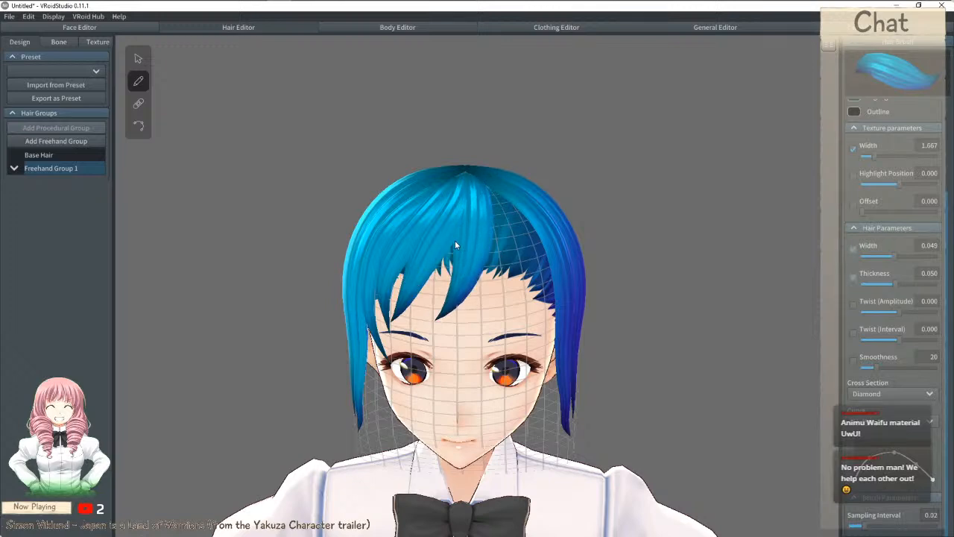
pyautogui.moveTo(456, 239); pyautogui.dragTo(433, 300)
pyautogui.hotkey('ctrl', 'z')
pyautogui.moveTo(466, 171); pyautogui.dragTo(431, 317)
pyautogui.moveTo(431, 317)
pyautogui.mouseDown(button='right')
pyautogui.moveTo(438, 268)
pyautogui.moveTo(418, 283)
pyautogui.mouseUp(button='right')
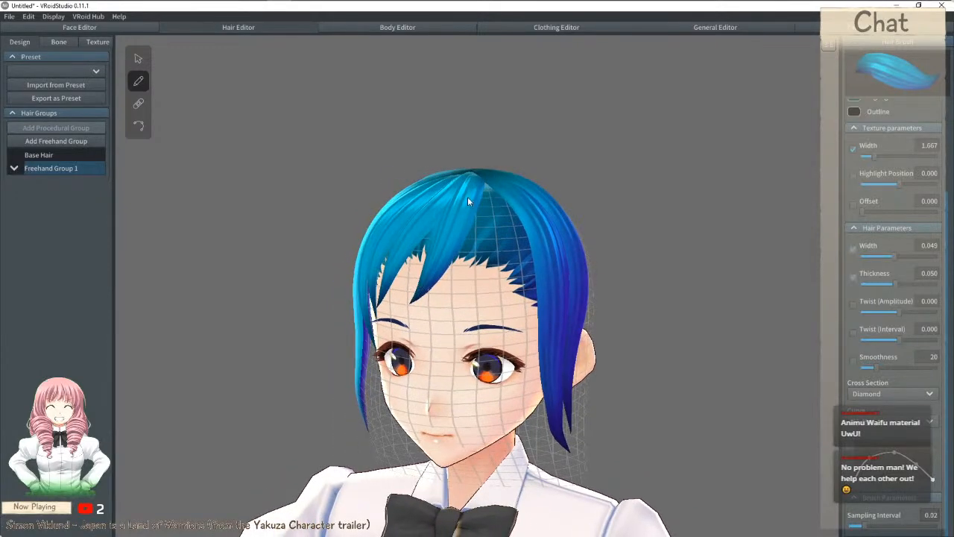
pyautogui.moveTo(482, 178)
pyautogui.mouseDown()
pyautogui.moveTo(489, 195)
pyautogui.moveTo(436, 315)
pyautogui.mouseUp()
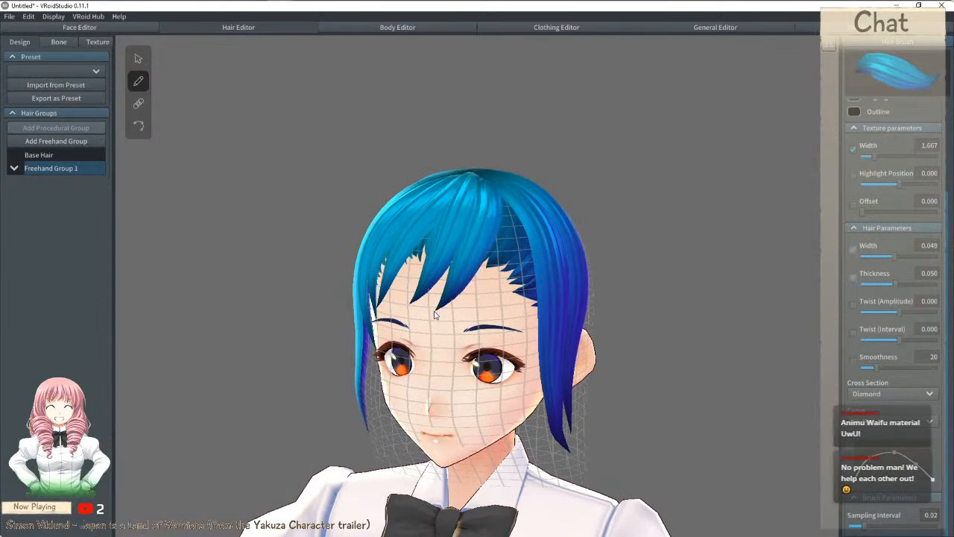
# Step: Draw fringe strands from the crown over the avatar's left side of the forehead, down past the eyebrow
pyautogui.moveTo(485, 176)
pyautogui.mouseDown()
pyautogui.moveTo(507, 206)
pyautogui.moveTo(522, 350)
pyautogui.mouseUp()
pyautogui.moveTo(481, 307); pyautogui.dragTo(491, 306, button='right')
pyautogui.moveTo(478, 177)
pyautogui.mouseDown()
pyautogui.moveTo(510, 247)
pyautogui.moveTo(526, 327)
pyautogui.mouseUp()
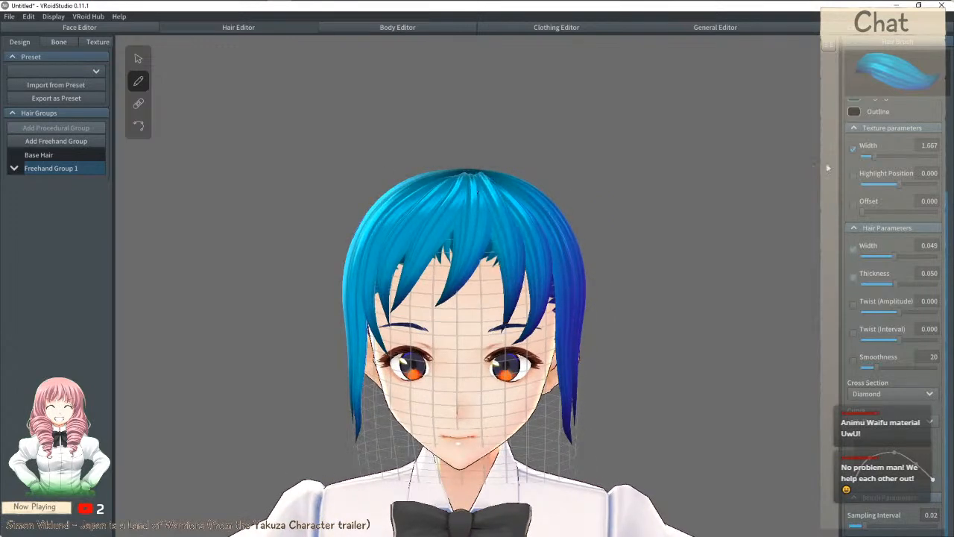
# Step: Reduce the hair brush width to 0.024 and draw narrow fringe strands from the crown towards the avatar's right eyebrow
pyautogui.moveTo(892, 258); pyautogui.dragTo(871, 259)
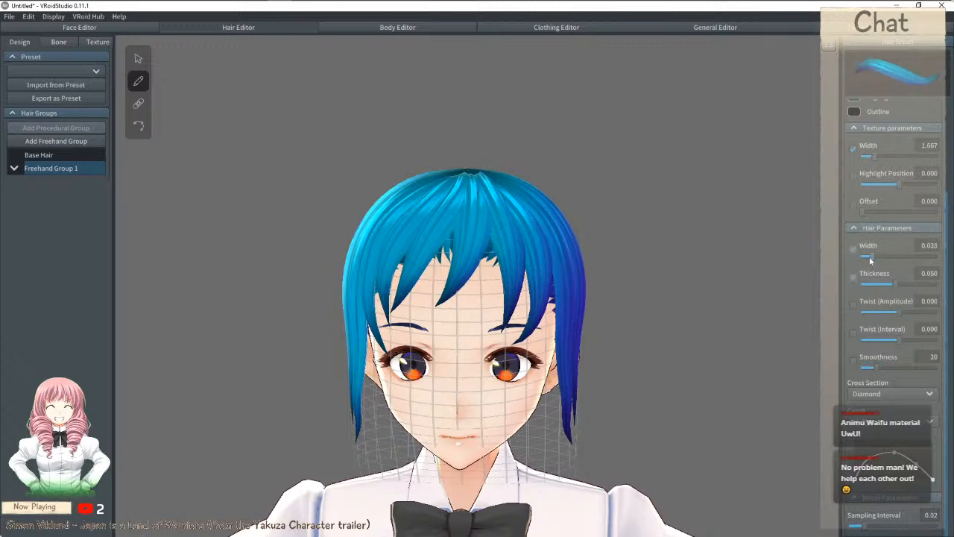
pyautogui.moveTo(468, 176)
pyautogui.mouseDown()
pyautogui.moveTo(451, 248)
pyautogui.moveTo(412, 310)
pyautogui.mouseUp()
pyautogui.hotkey('ctrl', 'z')
pyautogui.moveTo(472, 173)
pyautogui.mouseDown()
pyautogui.moveTo(440, 289)
pyautogui.moveTo(421, 318)
pyautogui.mouseUp()
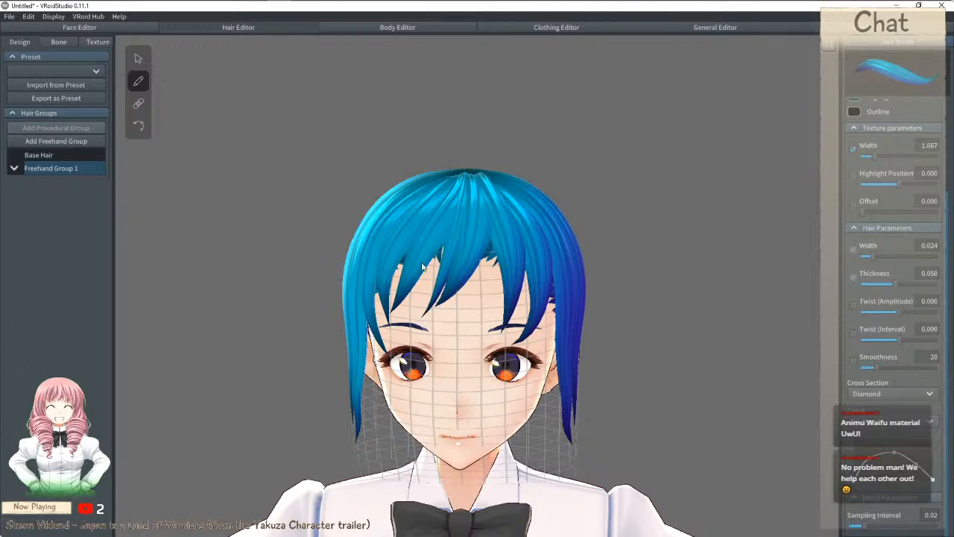
pyautogui.moveTo(466, 172); pyautogui.dragTo(418, 322)
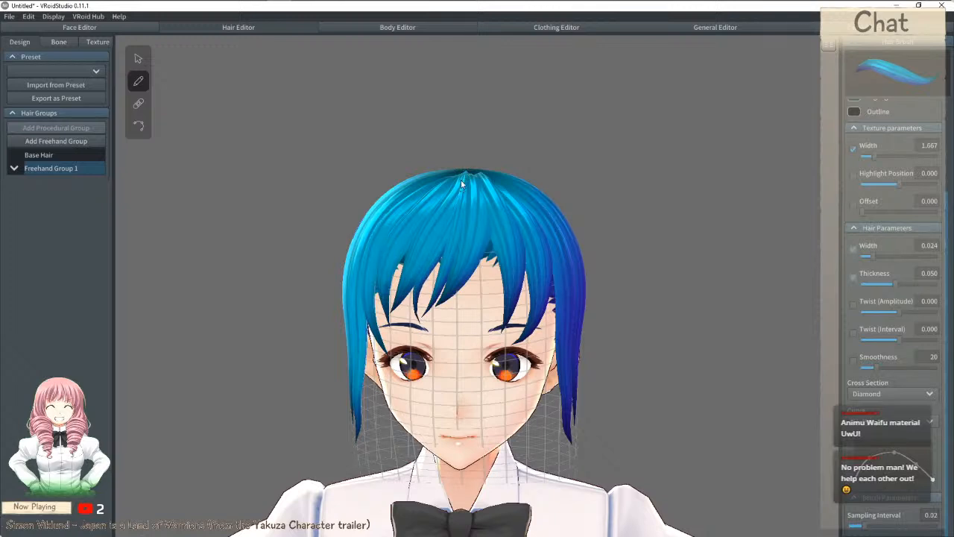
pyautogui.moveTo(469, 174)
pyautogui.mouseDown()
pyautogui.moveTo(407, 258)
pyautogui.moveTo(388, 307)
pyautogui.moveTo(404, 328)
pyautogui.mouseUp()
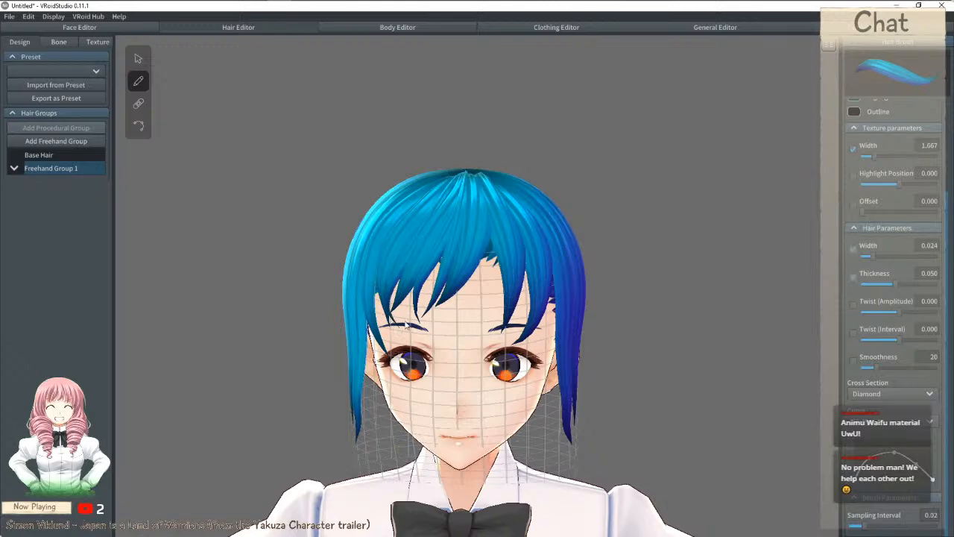
# Step: Fill the fringe gaps with narrow strands over the avatar's right brow and the middle of the forehead
pyautogui.moveTo(484, 188); pyautogui.dragTo(471, 205, button='right')
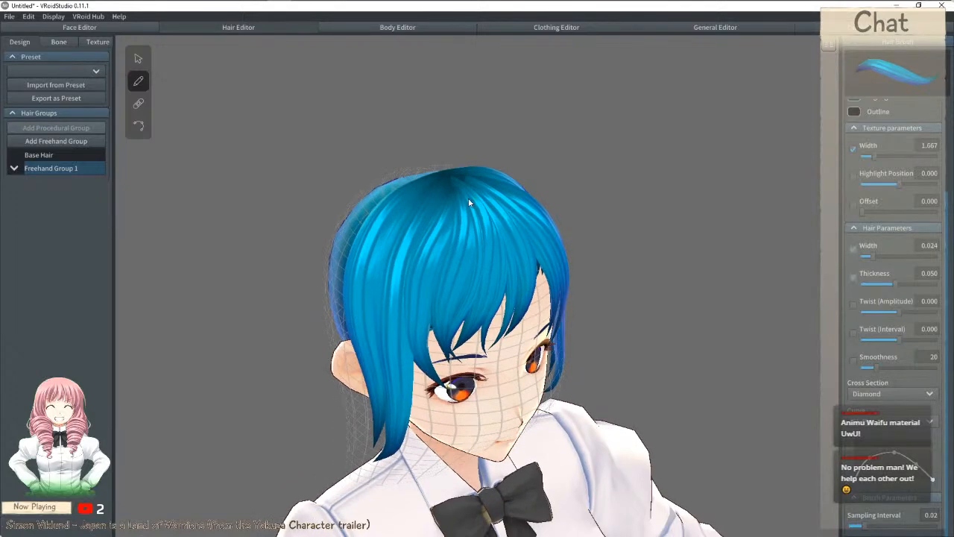
pyautogui.moveTo(457, 195)
pyautogui.mouseDown()
pyautogui.moveTo(430, 338)
pyautogui.moveTo(448, 376)
pyautogui.mouseUp()
pyautogui.moveTo(427, 348); pyautogui.dragTo(480, 179, button='right')
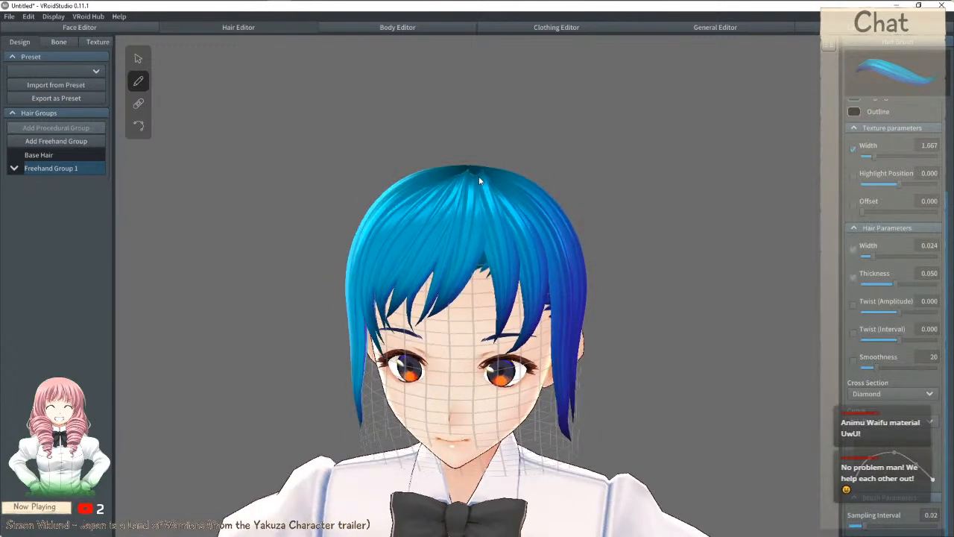
pyautogui.moveTo(488, 215); pyautogui.dragTo(476, 314)
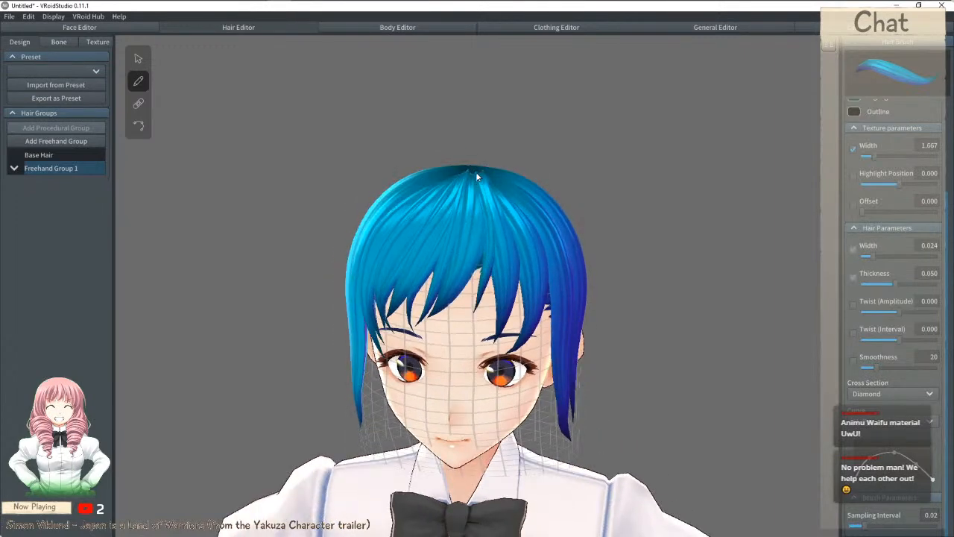
pyautogui.moveTo(474, 172)
pyautogui.mouseDown()
pyautogui.moveTo(482, 244)
pyautogui.moveTo(465, 336)
pyautogui.moveTo(451, 310)
pyautogui.mouseUp()
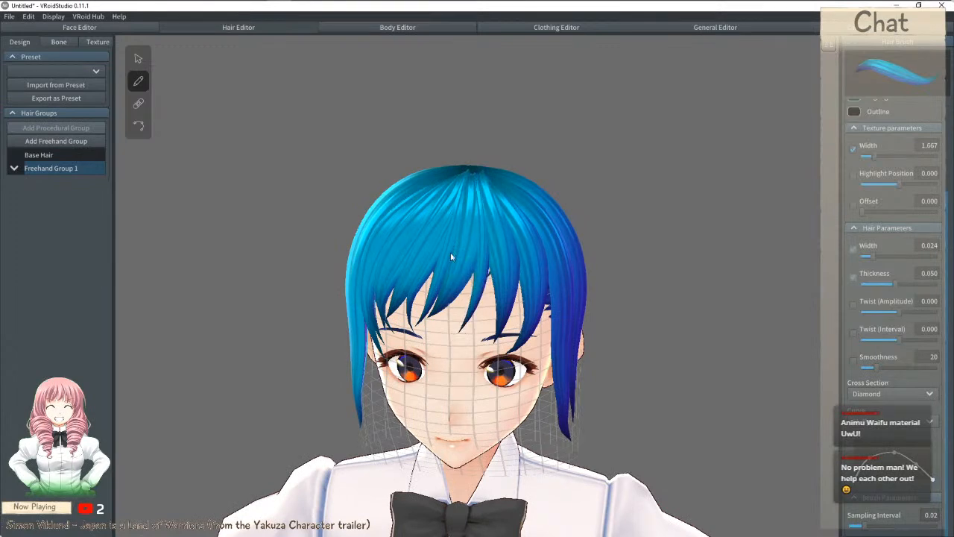
# Step: Set the brush thickness to 0.069, then draw a 0.014-wide strand over the forehead and a 0.025-wide strand down the avatar's left temple
pyautogui.moveTo(870, 258); pyautogui.dragTo(891, 285)
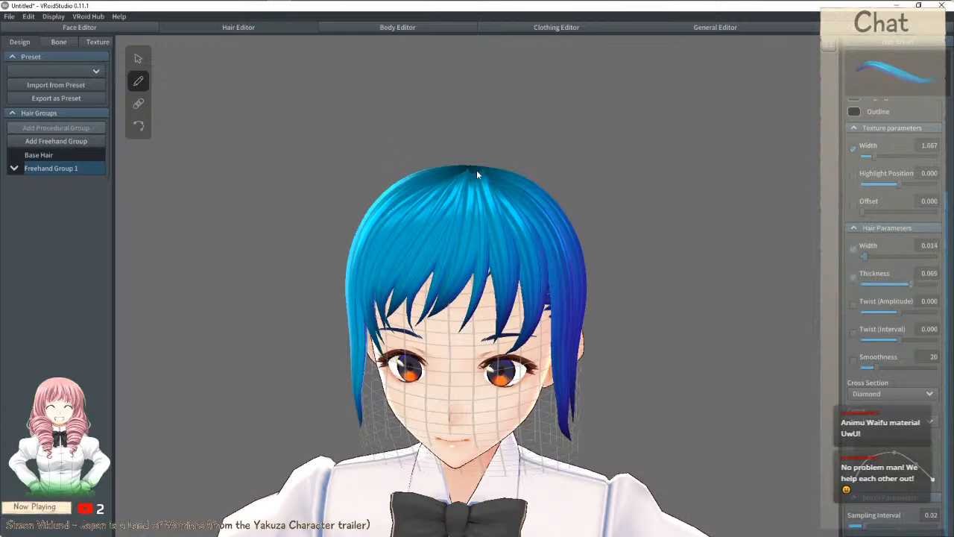
pyautogui.moveTo(477, 173)
pyautogui.mouseDown()
pyautogui.moveTo(493, 298)
pyautogui.moveTo(479, 342)
pyautogui.mouseUp()
pyautogui.moveTo(475, 337); pyautogui.dragTo(531, 218, button='right')
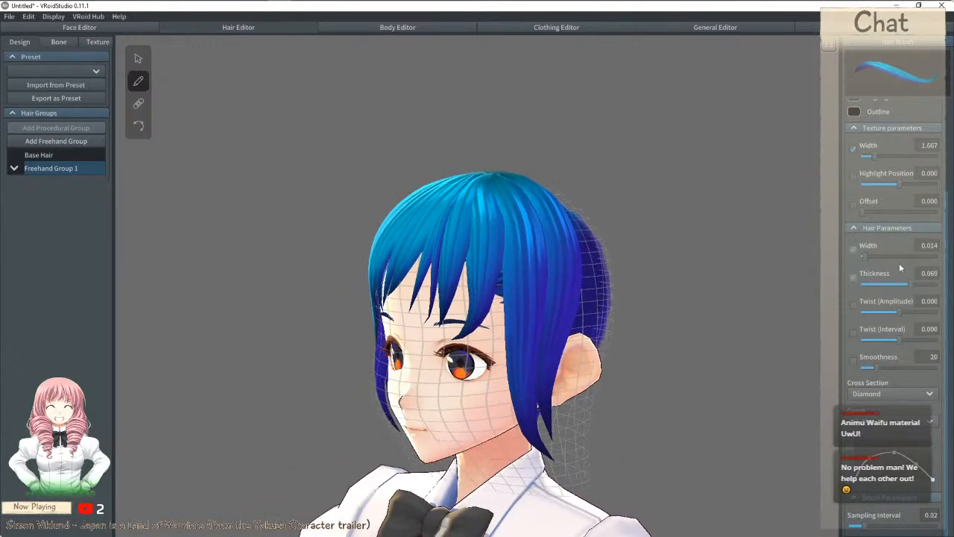
pyautogui.moveTo(866, 257); pyautogui.dragTo(874, 258)
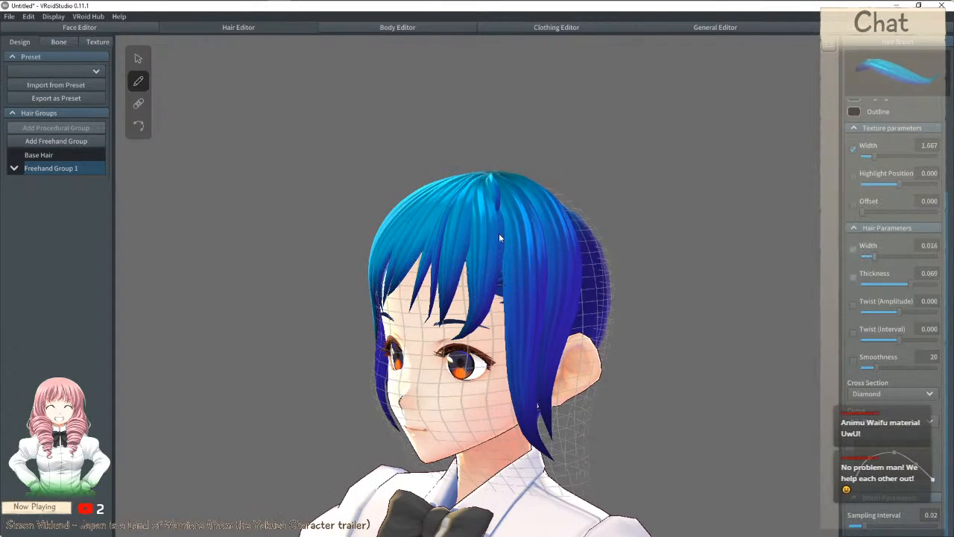
pyautogui.moveTo(501, 282); pyautogui.dragTo(500, 381)
pyautogui.moveTo(496, 293)
pyautogui.mouseDown(button='right')
pyautogui.moveTo(470, 284)
pyautogui.moveTo(503, 297)
pyautogui.mouseUp(button='right')
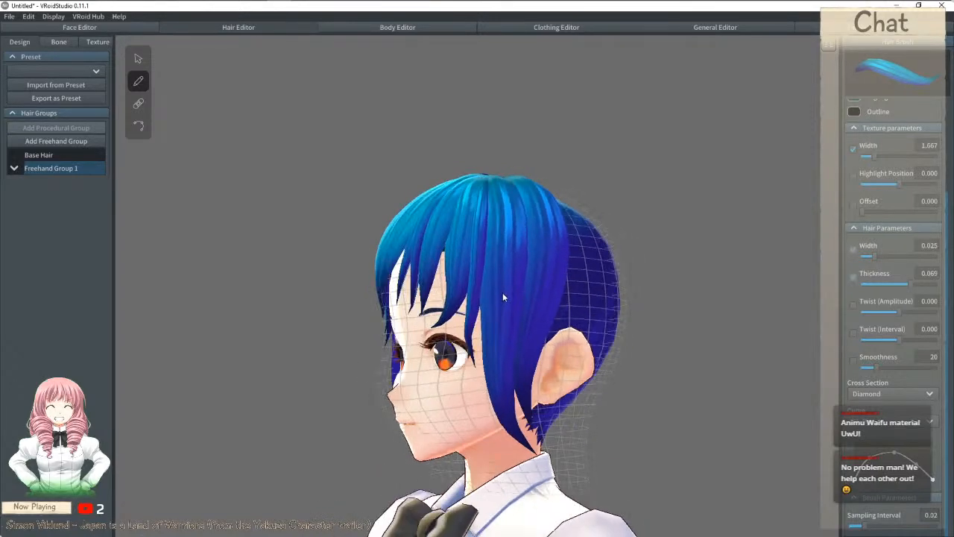
# Step: Retouch the thin middle fringe strand and its neighbour by moving their control points along the forehead
pyautogui.click(139, 129)
pyautogui.moveTo(400, 195); pyautogui.dragTo(429, 219, button='right')
pyautogui.click(488, 226)
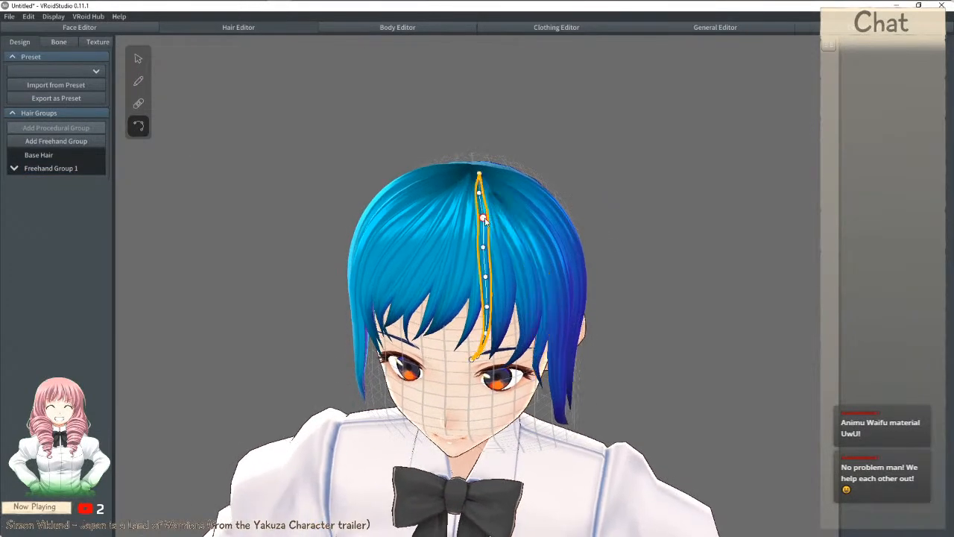
pyautogui.moveTo(484, 215); pyautogui.dragTo(487, 278)
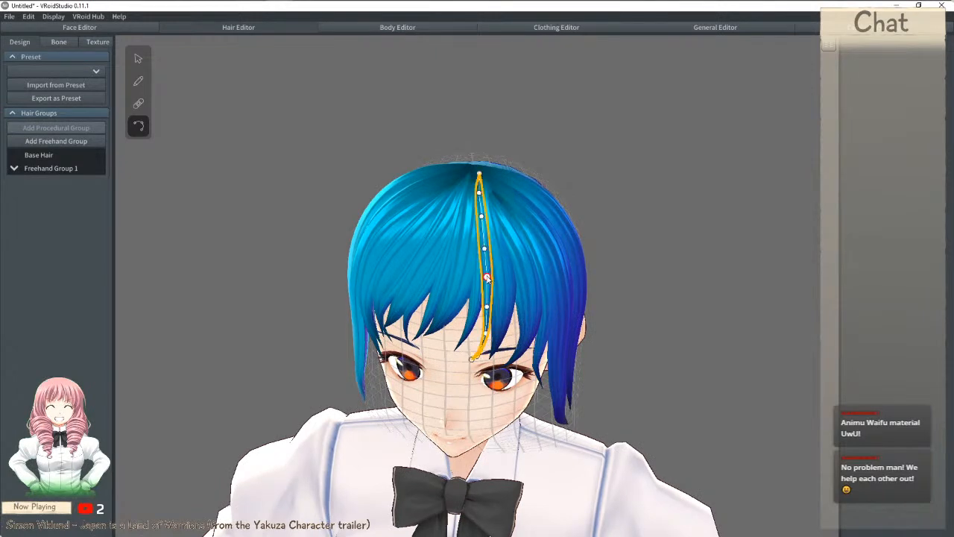
pyautogui.moveTo(487, 278); pyautogui.dragTo(478, 246, button='right')
pyautogui.moveTo(476, 306); pyautogui.dragTo(471, 339)
pyautogui.moveTo(471, 340); pyautogui.dragTo(490, 328, button='right')
pyautogui.click(458, 254)
pyautogui.moveTo(457, 256); pyautogui.dragTo(469, 227)
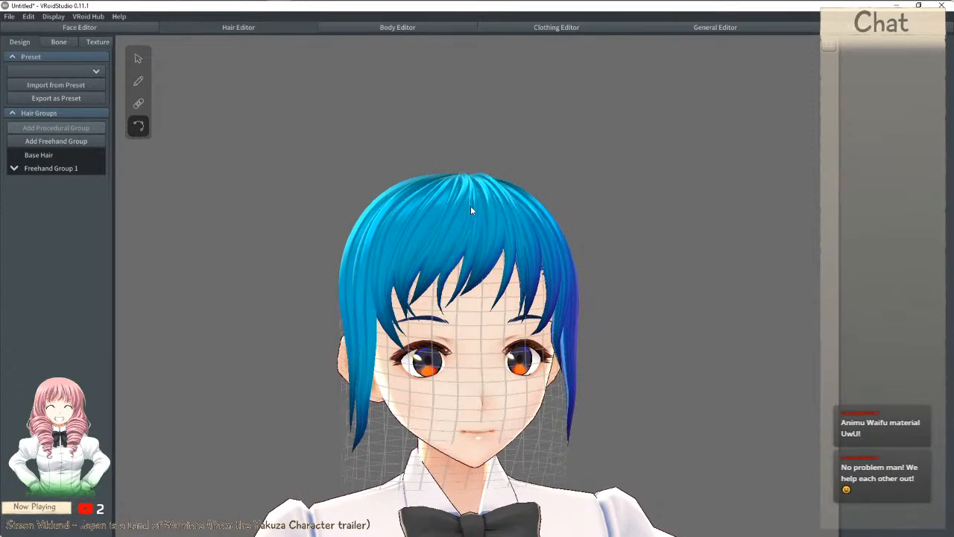
# Step: Reposition the control points of the middle fringe strands near the crown so they spread evenly when viewed from above
pyautogui.moveTo(471, 205); pyautogui.dragTo(460, 264, button='right')
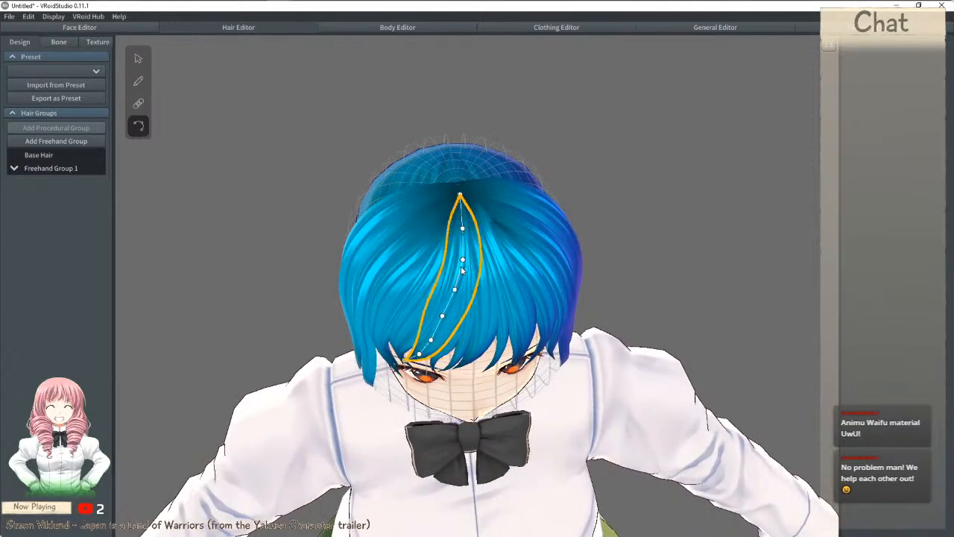
pyautogui.moveTo(463, 259); pyautogui.dragTo(460, 256)
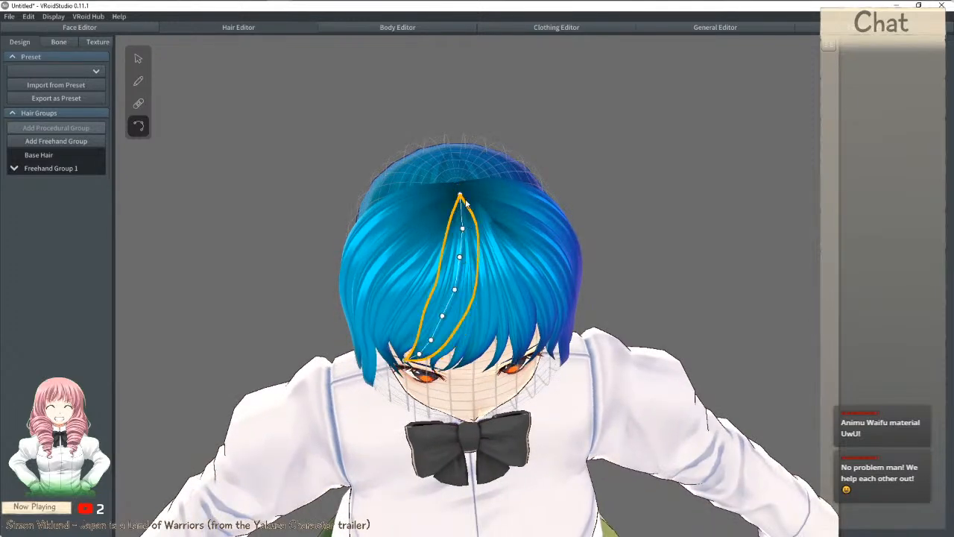
pyautogui.moveTo(462, 214); pyautogui.dragTo(463, 254, button='right')
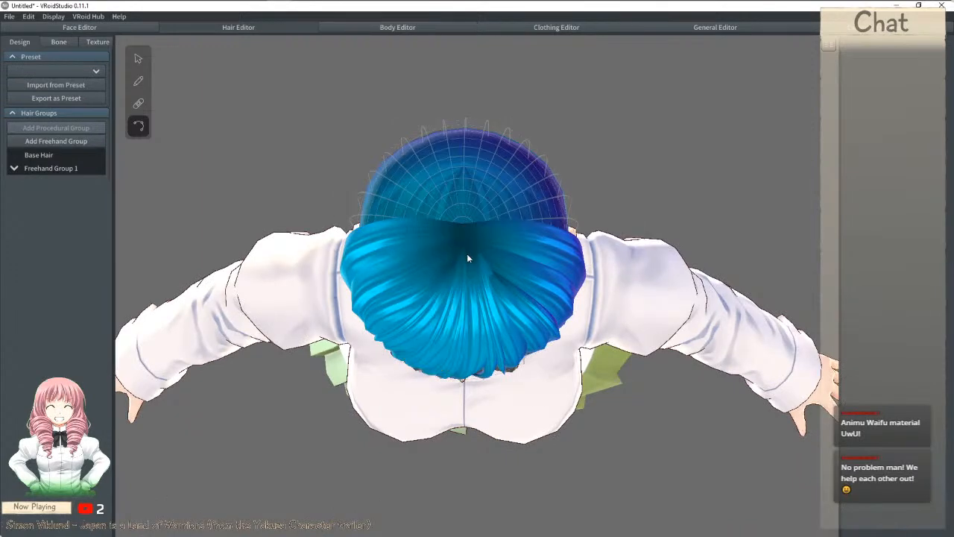
pyautogui.click(446, 275)
pyautogui.moveTo(461, 256)
pyautogui.mouseDown()
pyautogui.moveTo(464, 240)
pyautogui.moveTo(475, 264)
pyautogui.mouseUp()
pyautogui.click(488, 259)
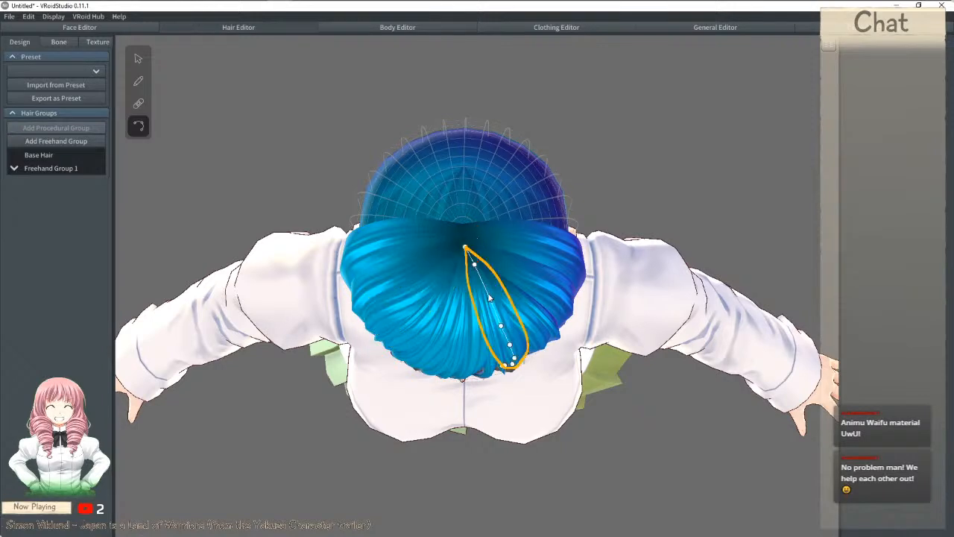
pyautogui.moveTo(491, 295); pyautogui.dragTo(493, 293)
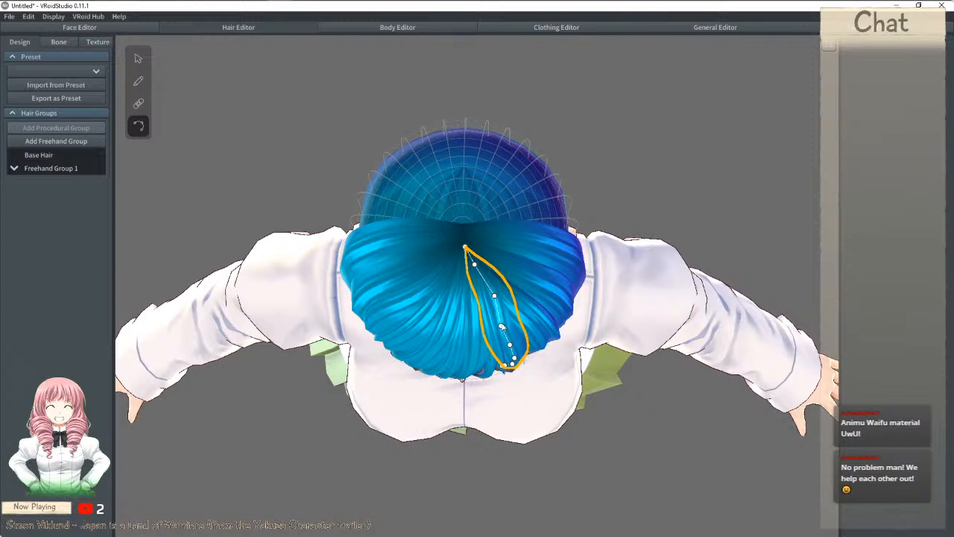
pyautogui.moveTo(505, 325); pyautogui.dragTo(493, 295)
pyautogui.moveTo(493, 296); pyautogui.dragTo(489, 264, button='right')
# Step: Undo and redo the latest strand adjustments repeatedly to compare the two fringe shapes
pyautogui.hotkey('ctrl', 'z')
pyautogui.hotkey('ctrl', 'z')
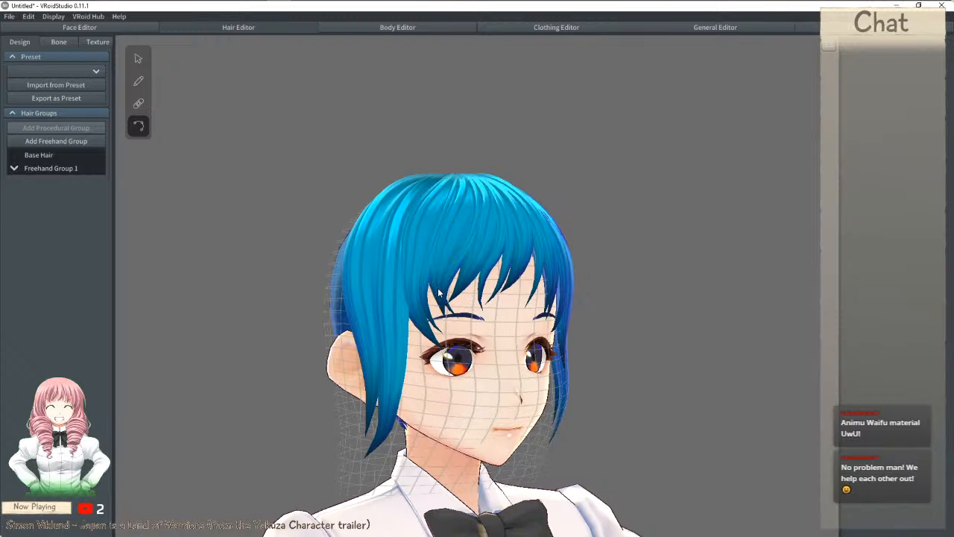
pyautogui.hotkey('ctrl', 'y')
pyautogui.hotkey('ctrl', 'z')
pyautogui.hotkey('ctrl', 'y')
pyautogui.hotkey('ctrl', 'z')
pyautogui.hotkey('ctrl', 'y')
# Step: Reshape the central fringe strand by pulling its lower control points and tip down towards the eyebrows
pyautogui.moveTo(448, 326); pyautogui.dragTo(458, 322, button='right')
pyautogui.moveTo(460, 266)
pyautogui.mouseDown(button='right')
pyautogui.moveTo(435, 276)
pyautogui.moveTo(427, 267)
pyautogui.moveTo(481, 258)
pyautogui.moveTo(456, 263)
pyautogui.moveTo(465, 265)
pyautogui.mouseUp(button='right')
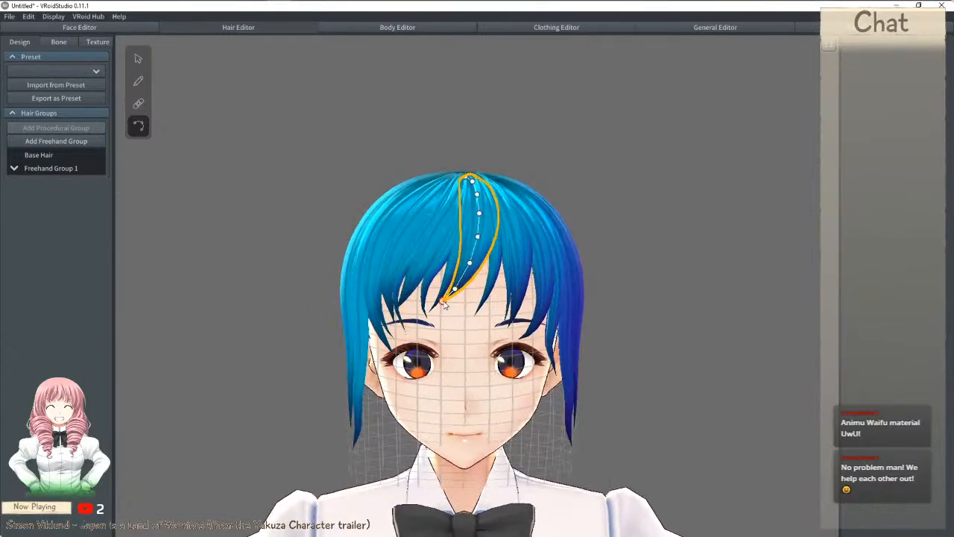
pyautogui.moveTo(470, 265); pyautogui.dragTo(448, 330)
pyautogui.moveTo(471, 281); pyautogui.dragTo(469, 276)
pyautogui.moveTo(451, 322); pyautogui.dragTo(458, 330)
pyautogui.moveTo(454, 277); pyautogui.dragTo(419, 317)
# Step: Select the long lock beside the avatar's right cheek and pull the guide mesh's lower points inward on both sides towards the collar
pyautogui.moveTo(462, 250); pyautogui.dragTo(538, 217, button='right')
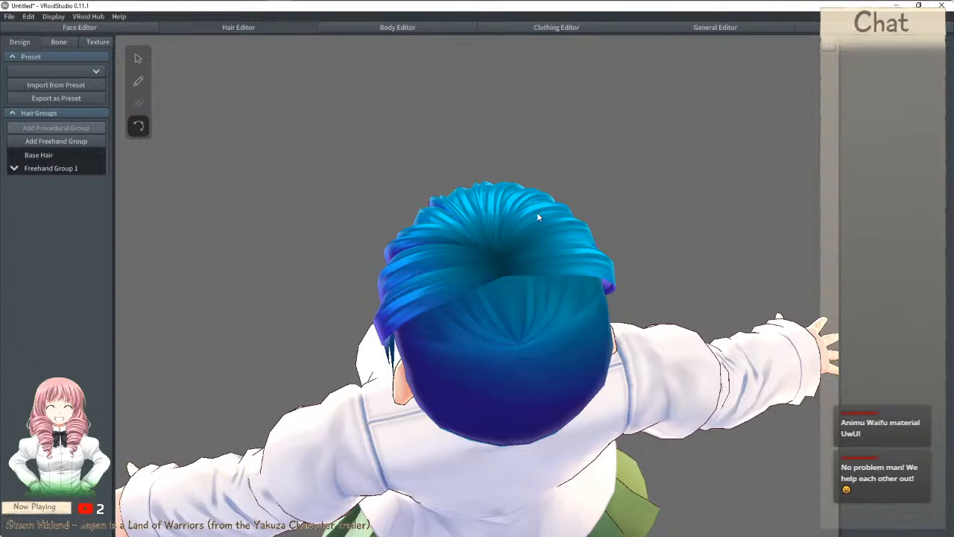
pyautogui.moveTo(514, 237); pyautogui.dragTo(470, 201, button='right')
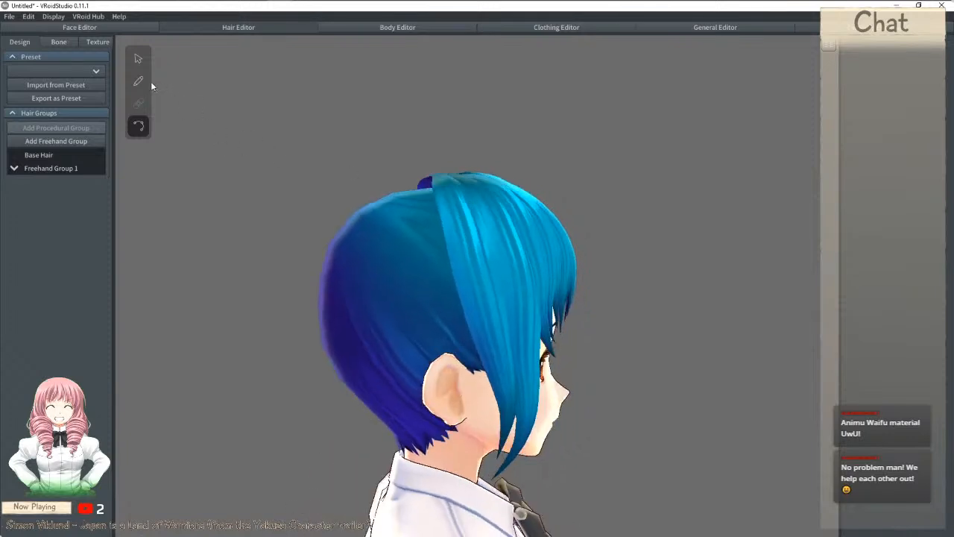
pyautogui.click(138, 59)
pyautogui.moveTo(141, 161); pyautogui.dragTo(355, 196, button='right')
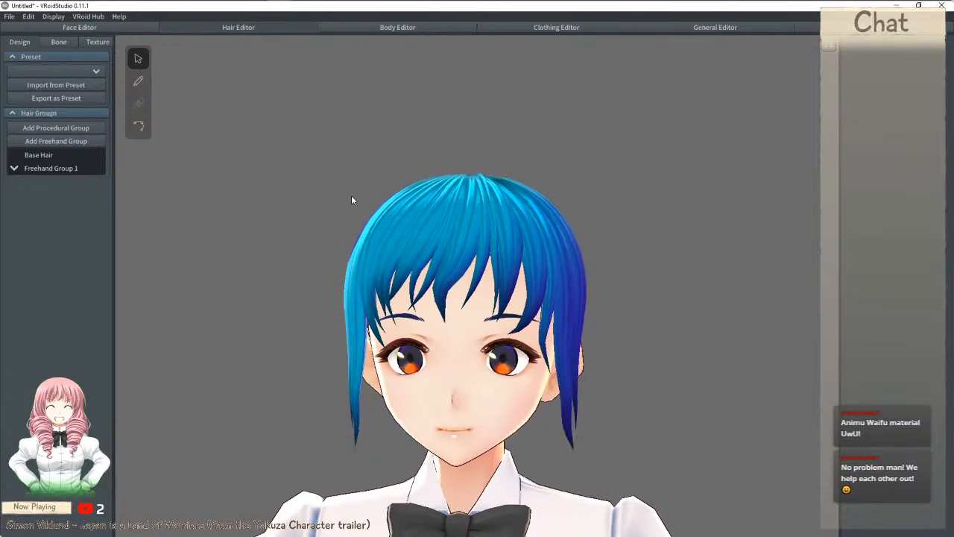
pyautogui.click(356, 329)
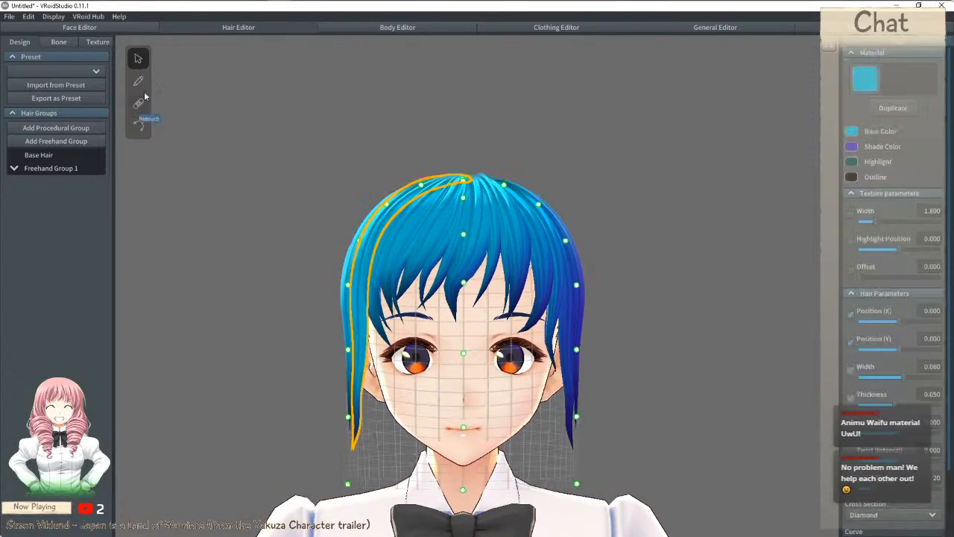
pyautogui.moveTo(350, 419); pyautogui.dragTo(365, 420)
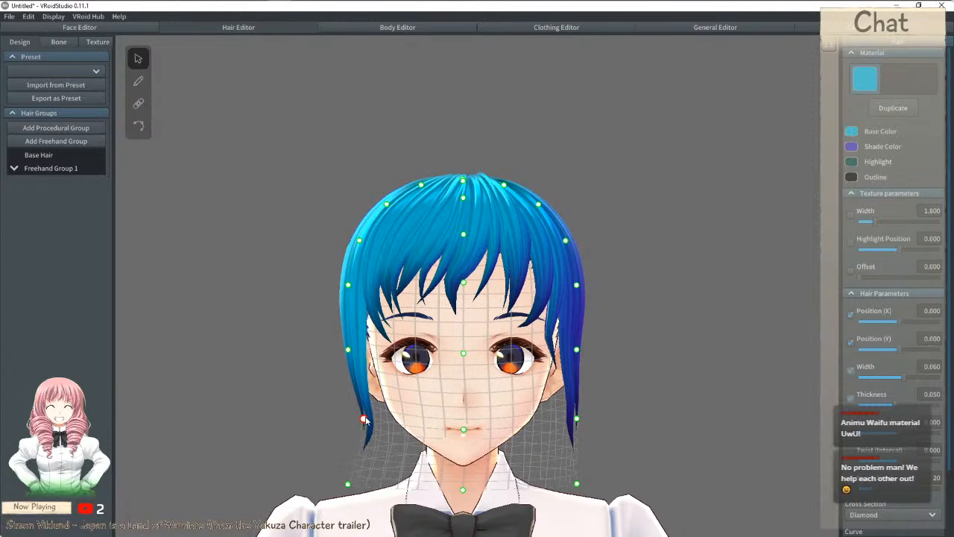
pyautogui.click(829, 47)
pyautogui.moveTo(577, 419); pyautogui.dragTo(559, 420)
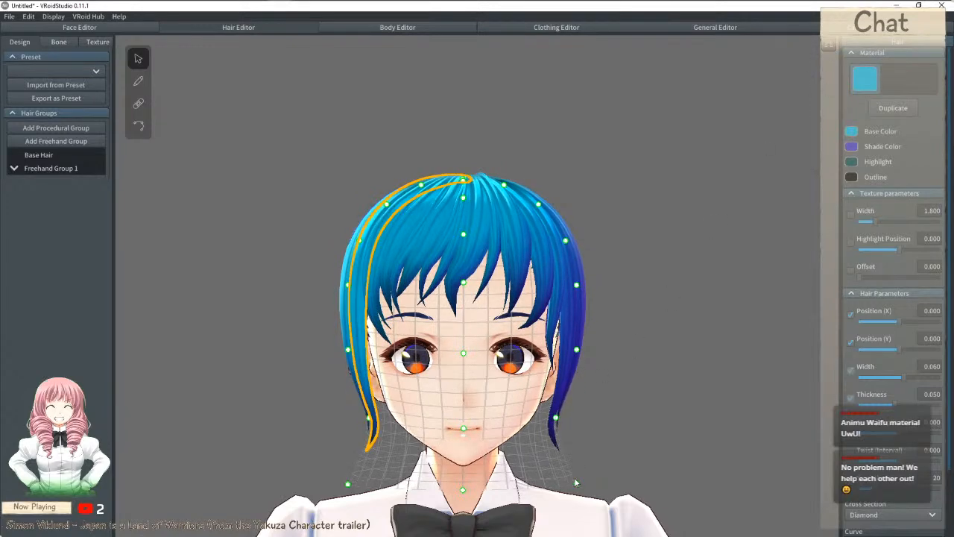
pyautogui.moveTo(576, 484); pyautogui.dragTo(507, 505)
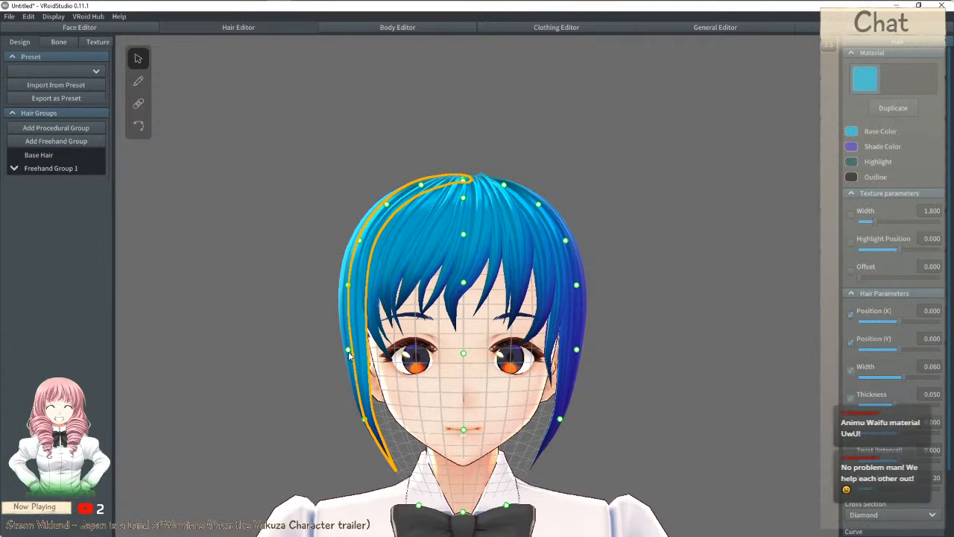
# Step: Select the thin strand at the avatar's left temple and retouch its control points to extend it down the cheek
pyautogui.moveTo(344, 354); pyautogui.dragTo(433, 212, button='right')
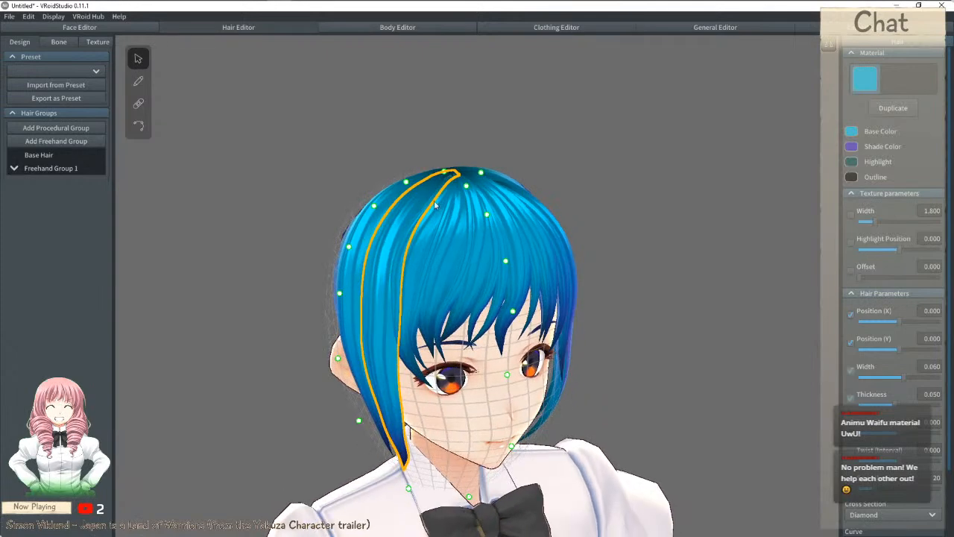
pyautogui.moveTo(446, 174); pyautogui.dragTo(547, 272, button='right')
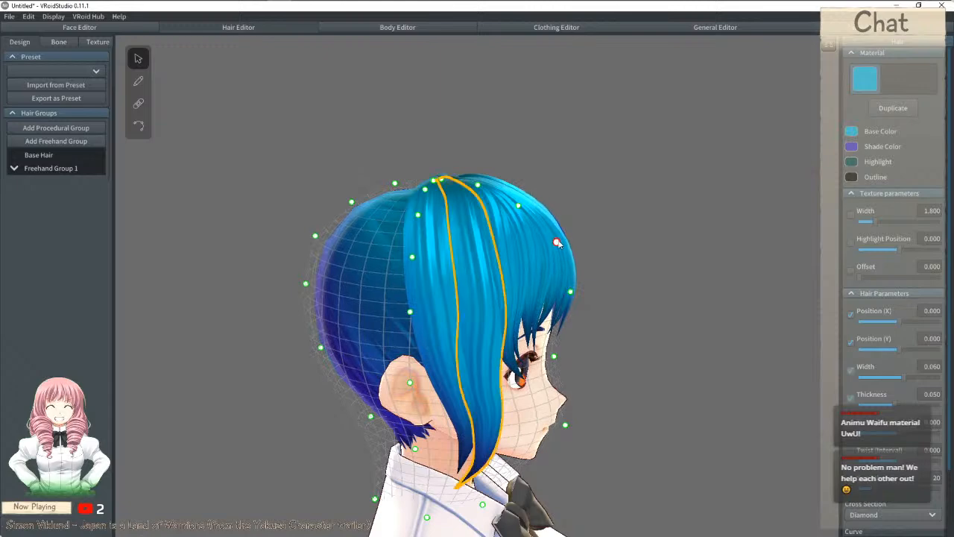
pyautogui.moveTo(547, 316); pyautogui.dragTo(464, 354, button='right')
pyautogui.click(464, 353)
pyautogui.moveTo(333, 239); pyautogui.dragTo(342, 236, button='right')
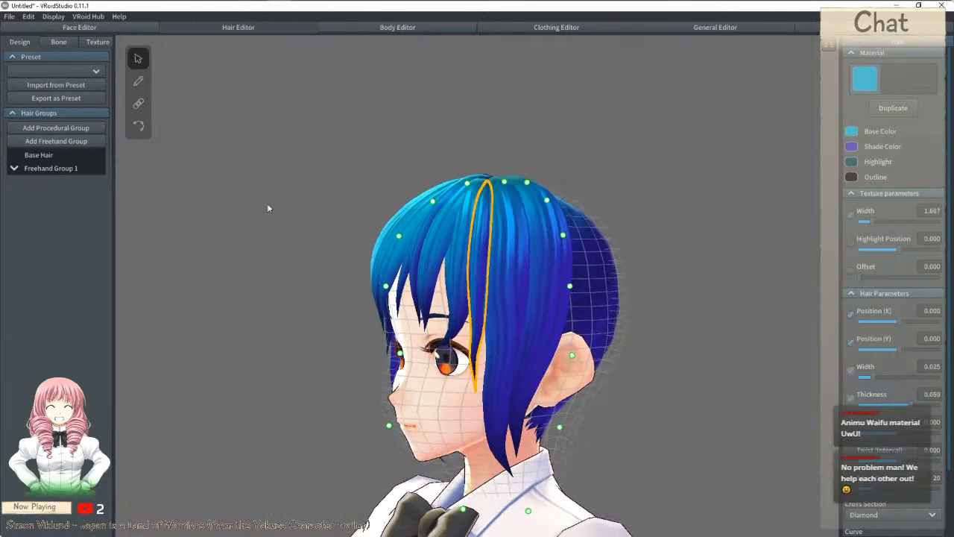
pyautogui.click(144, 127)
pyautogui.moveTo(478, 301); pyautogui.dragTo(469, 333)
pyautogui.moveTo(475, 393); pyautogui.dragTo(483, 419)
pyautogui.moveTo(483, 420); pyautogui.dragTo(510, 420, button='right')
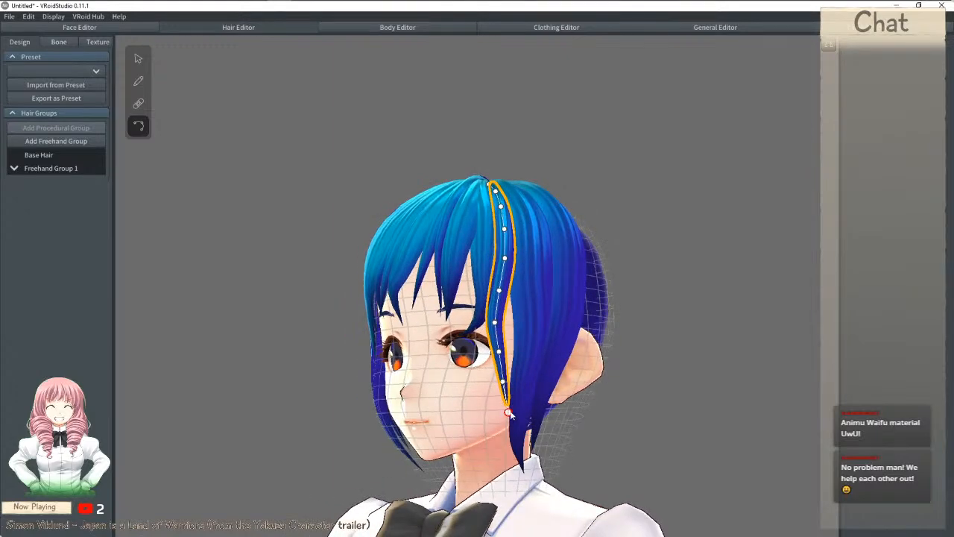
# Step: Straighten the thin temple strand along the front edge of the side lock and lengthen its tip to the jaw
pyautogui.moveTo(508, 412); pyautogui.dragTo(511, 440)
pyautogui.moveTo(507, 381); pyautogui.dragTo(504, 381)
pyautogui.moveTo(510, 443); pyautogui.dragTo(512, 420)
pyautogui.moveTo(504, 360); pyautogui.dragTo(504, 288)
pyautogui.moveTo(500, 353); pyautogui.dragTo(505, 351)
pyautogui.moveTo(515, 422)
pyautogui.mouseDown()
pyautogui.moveTo(511, 406)
pyautogui.moveTo(513, 439)
pyautogui.mouseUp()
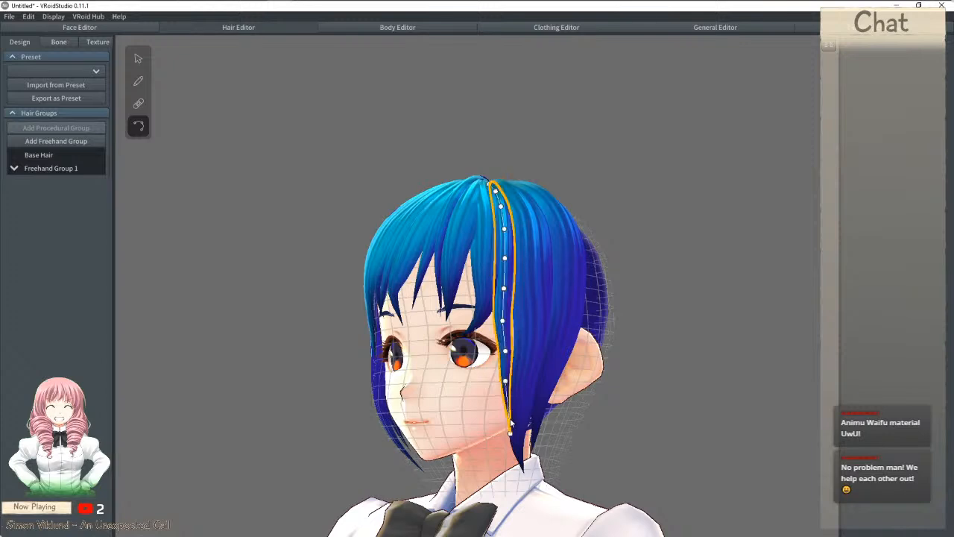
# Step: Pull the thin left temple strand's lower control points and tip slightly further down beside the jaw
pyautogui.moveTo(516, 377); pyautogui.dragTo(495, 371, button='right')
pyautogui.moveTo(491, 354); pyautogui.dragTo(485, 378)
pyautogui.moveTo(496, 432); pyautogui.dragTo(497, 440)
# Step: Select the wide left side lock behind the temple strand and retouch its control points along the cheek
pyautogui.click(659, 341)
pyautogui.click(522, 354)
pyautogui.moveTo(515, 280); pyautogui.dragTo(519, 224)
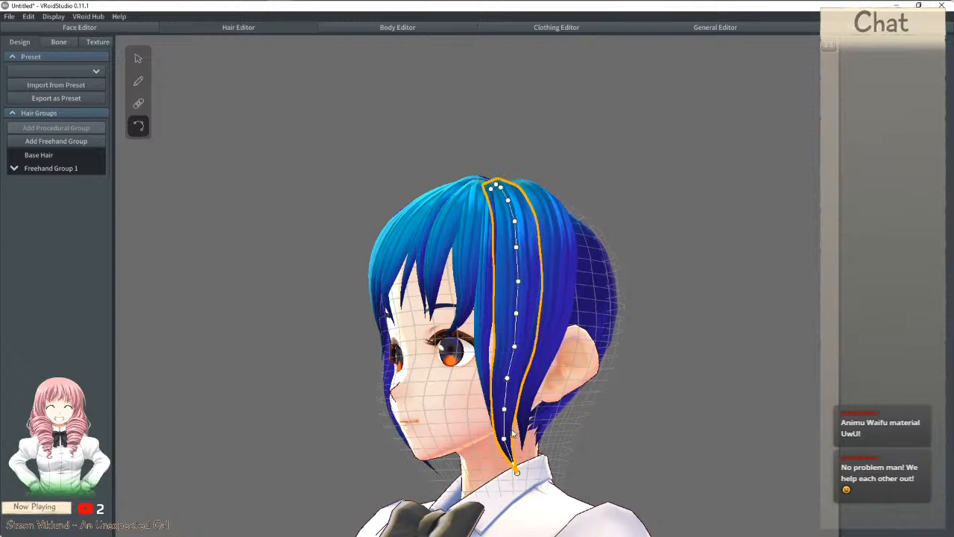
pyautogui.moveTo(533, 432); pyautogui.dragTo(554, 424, button='right')
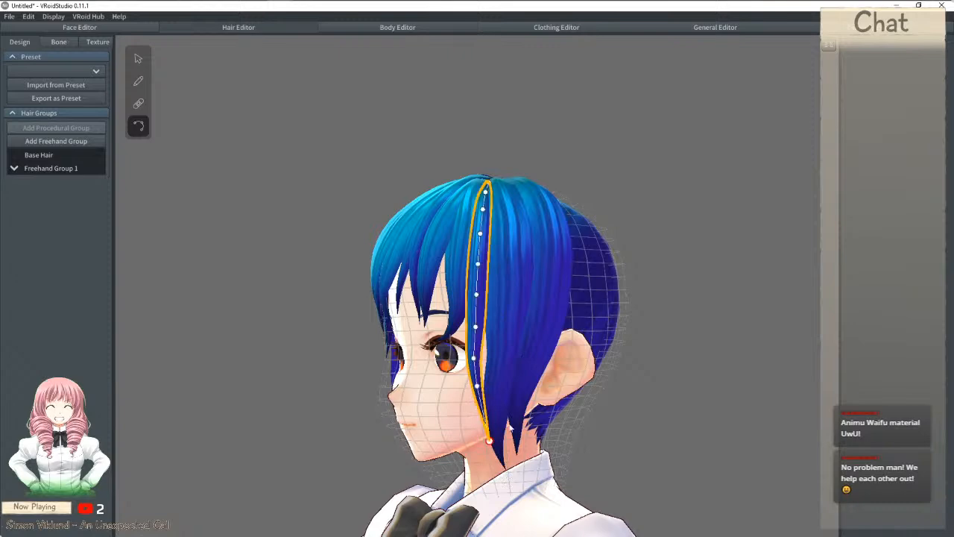
pyautogui.moveTo(720, 392); pyautogui.dragTo(535, 395, button='right')
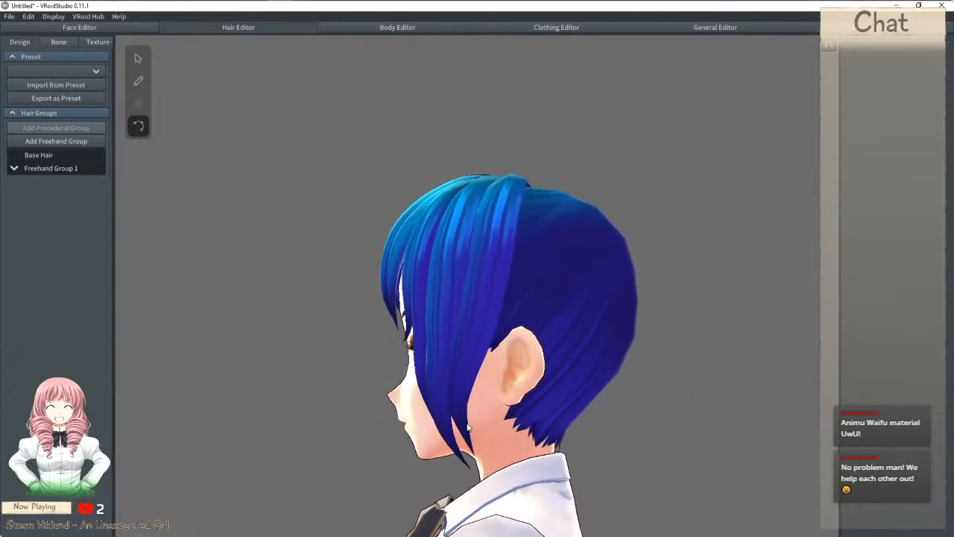
# Step: Reshape the rear side lock in front of the left ear by drawing its lower control points and tip down towards the collar
pyautogui.moveTo(470, 426); pyautogui.dragTo(534, 433, button='right')
pyautogui.moveTo(516, 443); pyautogui.dragTo(509, 421)
pyautogui.moveTo(514, 387); pyautogui.dragTo(516, 389)
pyautogui.moveTo(511, 448); pyautogui.dragTo(505, 458)
pyautogui.moveTo(510, 421); pyautogui.dragTo(507, 421)
pyautogui.moveTo(516, 389); pyautogui.dragTo(513, 387)
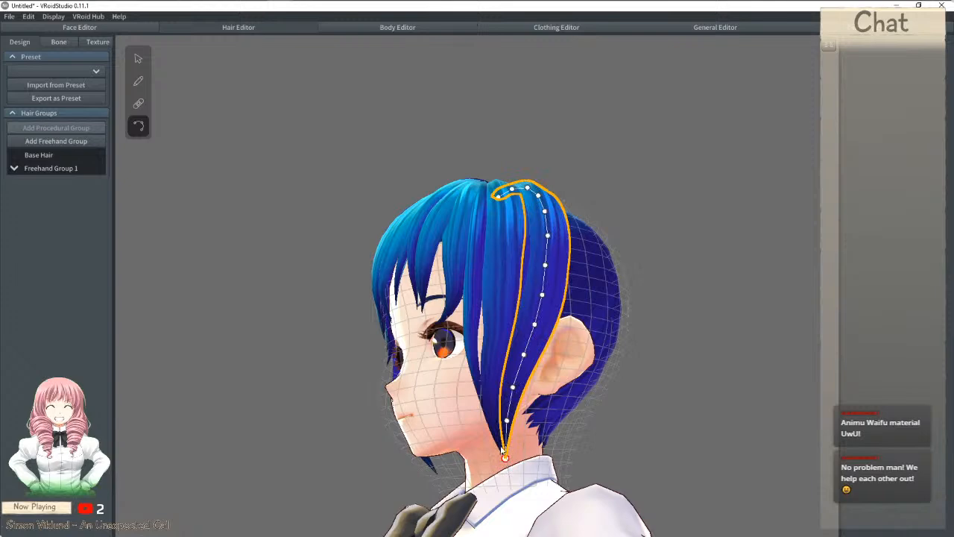
# Step: Select the neighbouring side lock, extend its lower end down towards the collar, and deselect it
pyautogui.click(500, 417)
pyautogui.moveTo(494, 421); pyautogui.dragTo(503, 449)
pyautogui.click(654, 408)
pyautogui.moveTo(654, 409); pyautogui.dragTo(643, 378, button='right')
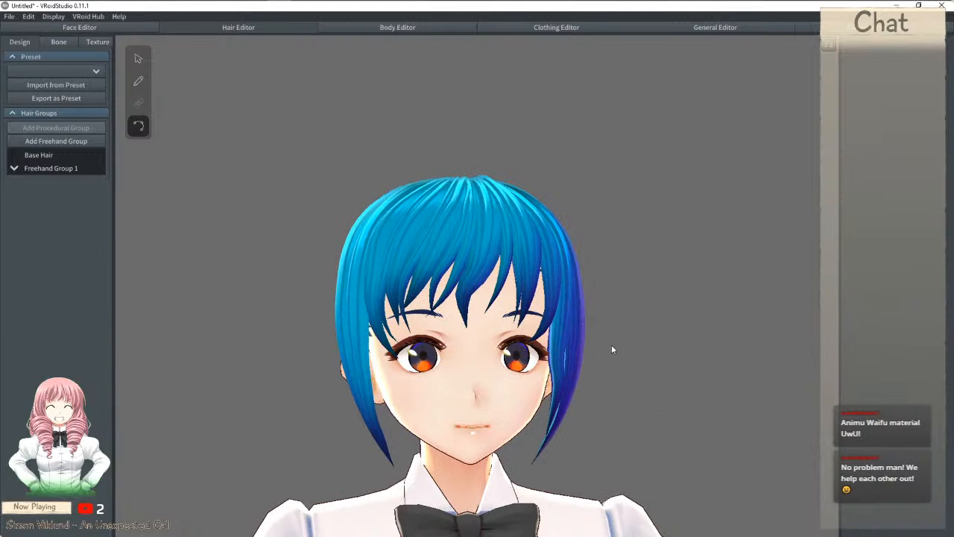
# Step: Add a second freehand hair group and bring up its guide mesh control points for editing
pyautogui.moveTo(612, 347); pyautogui.dragTo(618, 351, button='right')
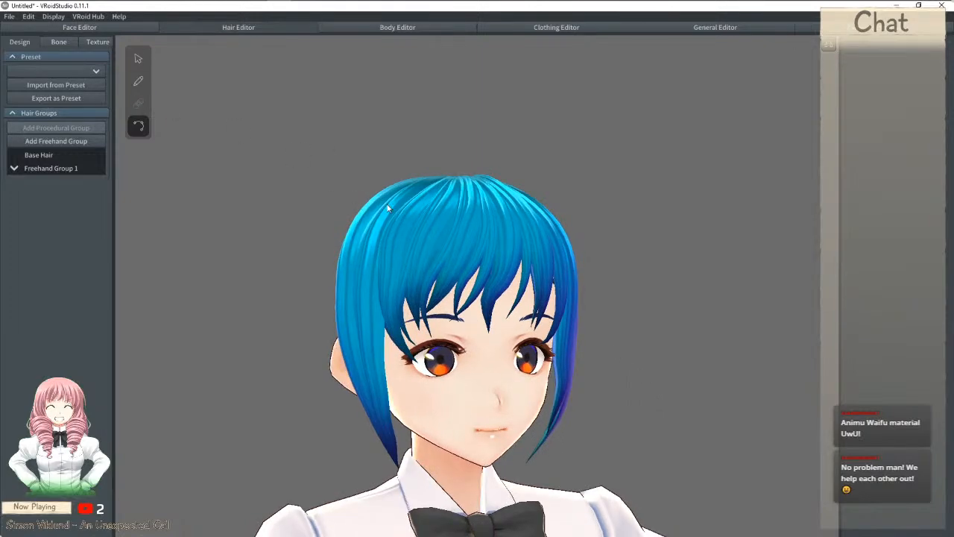
pyautogui.moveTo(376, 237); pyautogui.dragTo(461, 246, button='right')
pyautogui.moveTo(470, 246); pyautogui.dragTo(488, 245, button='right')
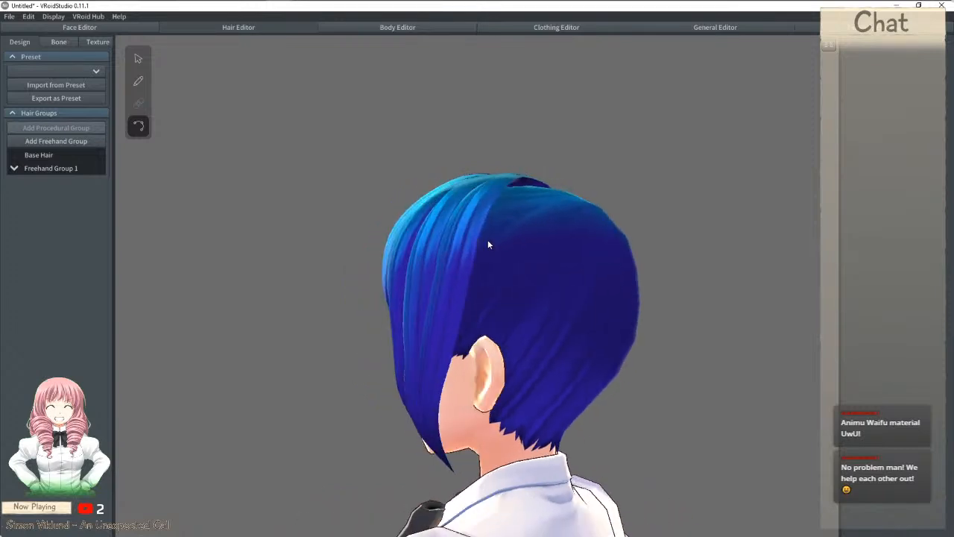
pyautogui.scroll(-2, 488, 245)
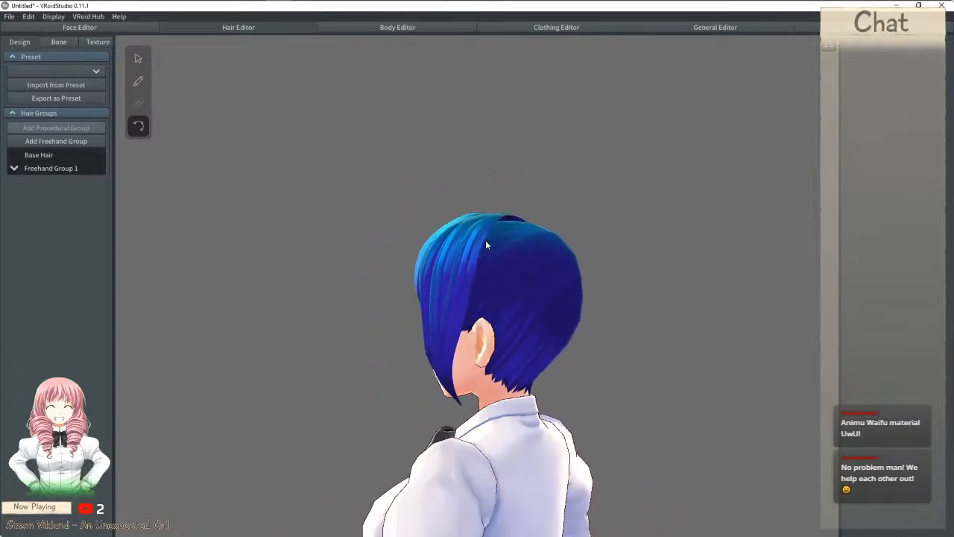
pyautogui.click(55, 142)
pyautogui.click(138, 59)
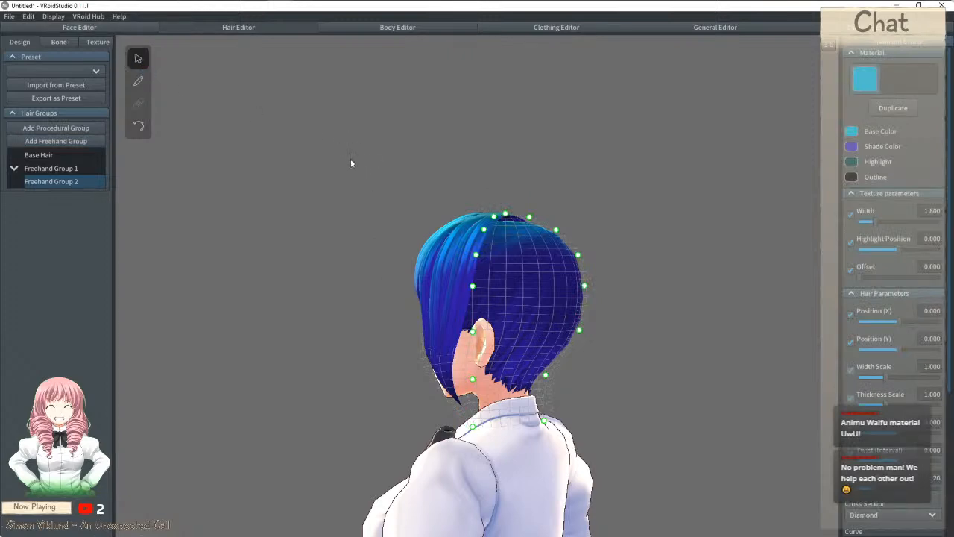
# Step: Lengthen the second freehand group's guide mesh by setting its length value to 0.539
pyautogui.moveTo(356, 168); pyautogui.dragTo(335, 118, button='right')
pyautogui.moveTo(501, 240); pyautogui.dragTo(462, 238, button='right')
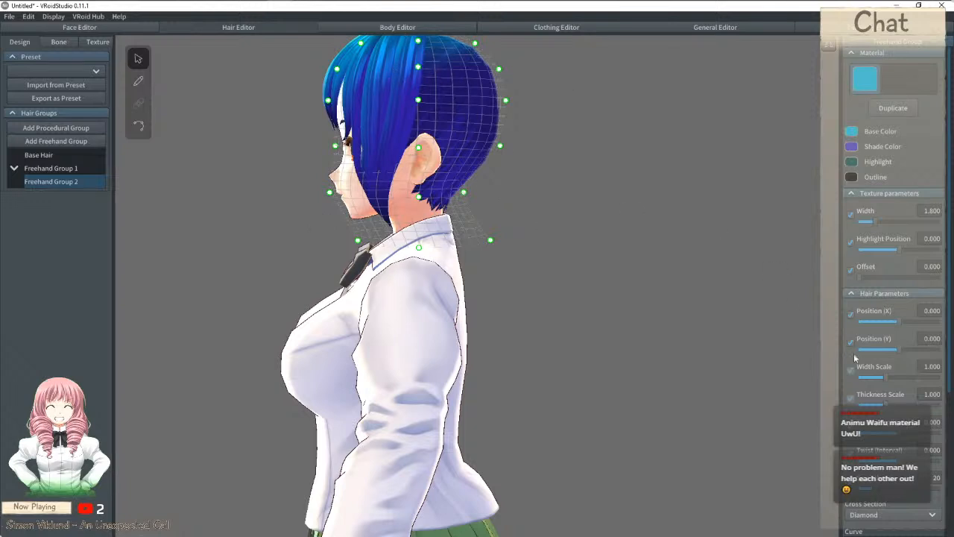
pyautogui.scroll(-2, 911, 401)
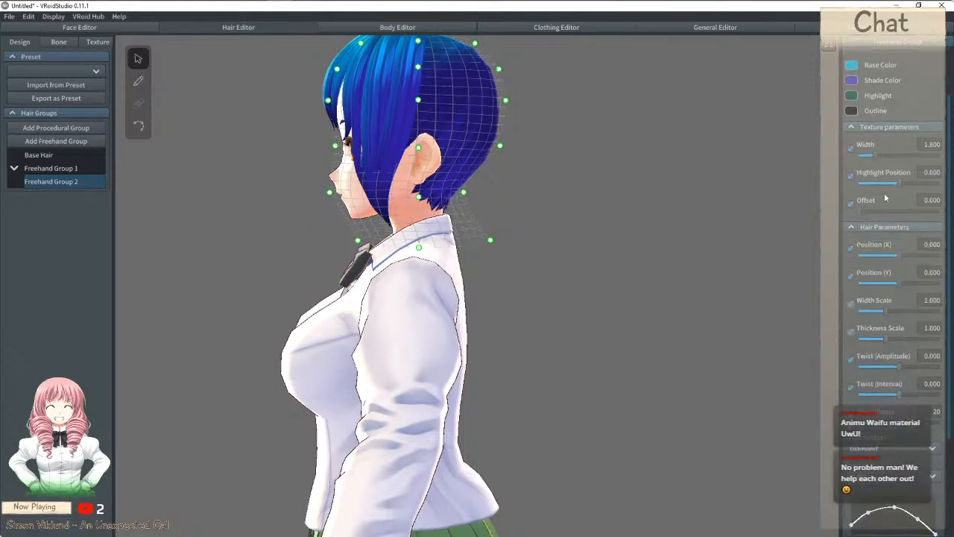
pyautogui.scroll(-4, 880, 328)
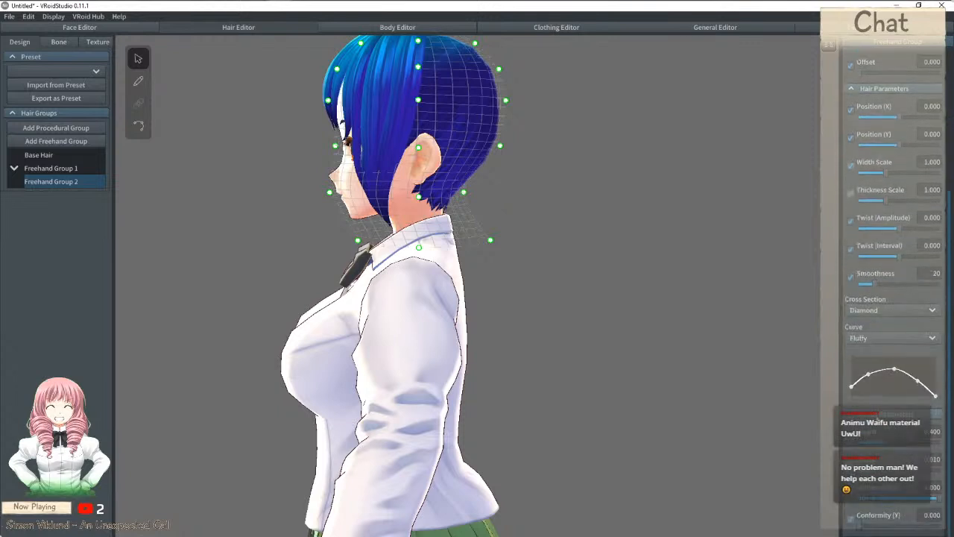
pyautogui.moveTo(888, 447); pyautogui.dragTo(900, 447)
# Step: Reshape the guide mesh from the side so its rear control points follow the neck and back down to the waist
pyautogui.moveTo(486, 219); pyautogui.dragTo(465, 225)
pyautogui.moveTo(473, 343); pyautogui.dragTo(468, 450)
pyautogui.moveTo(472, 302); pyautogui.dragTo(482, 351)
pyautogui.click(466, 260)
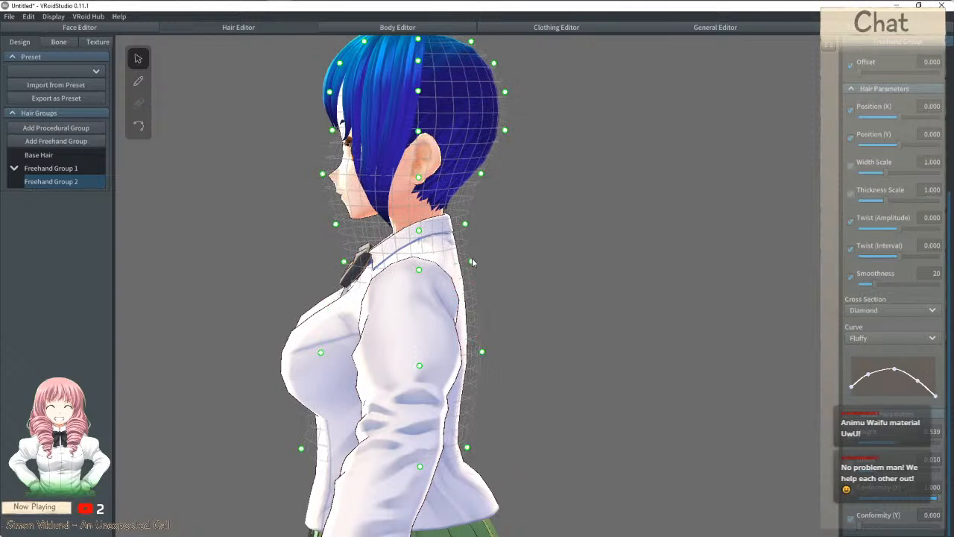
pyautogui.click(475, 275)
pyautogui.click(46, 182)
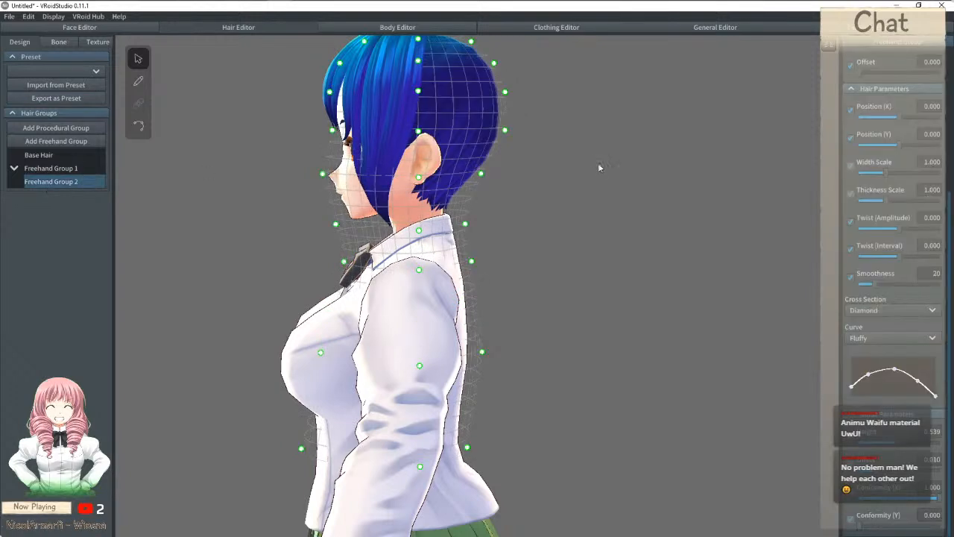
pyautogui.moveTo(473, 277); pyautogui.dragTo(472, 192)
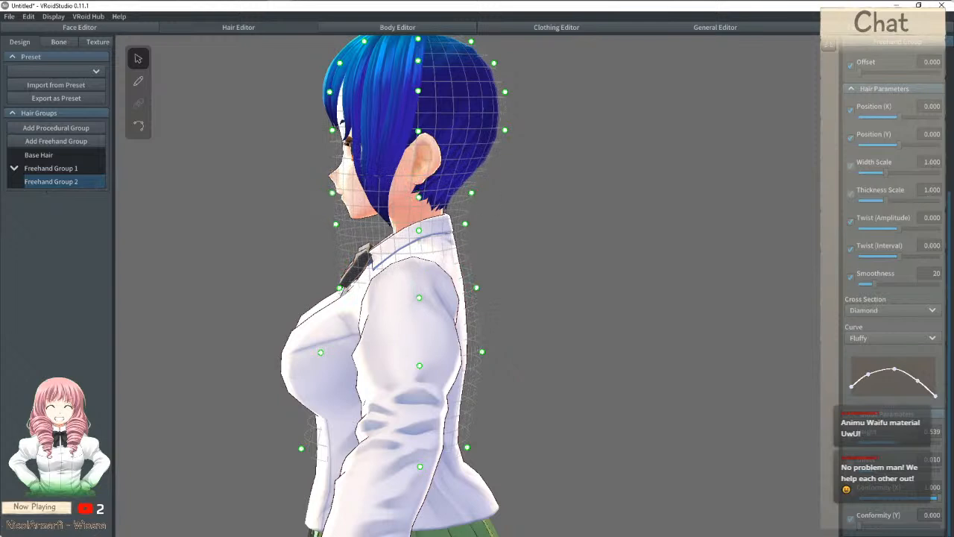
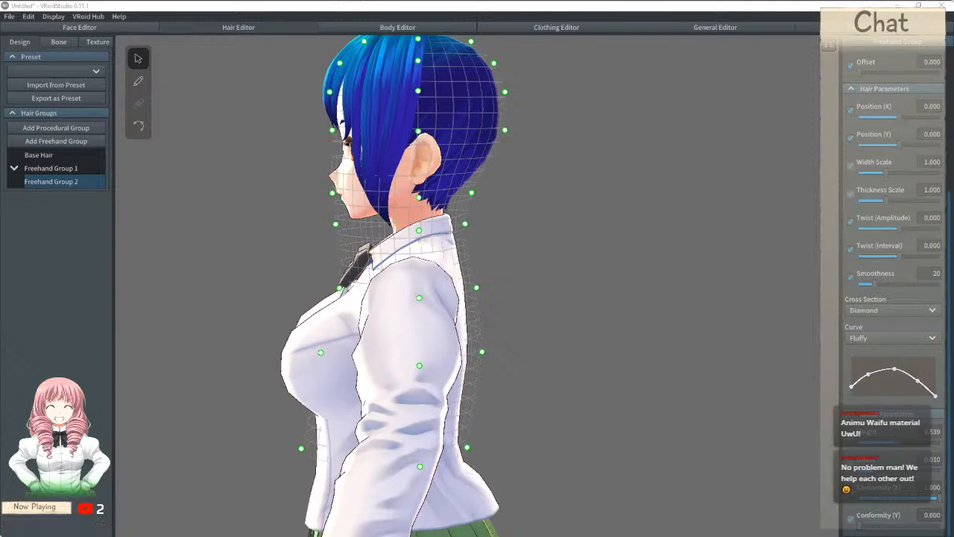
# Step: Switch to File Explorer and select all MP3 tracks in the Katawa Shoujo Enigmatic Box of Sound folder, excluding the two non-music files
pyautogui.hotkey('alt', 'Tab')
pyautogui.hotkey('ctrl', 'a')
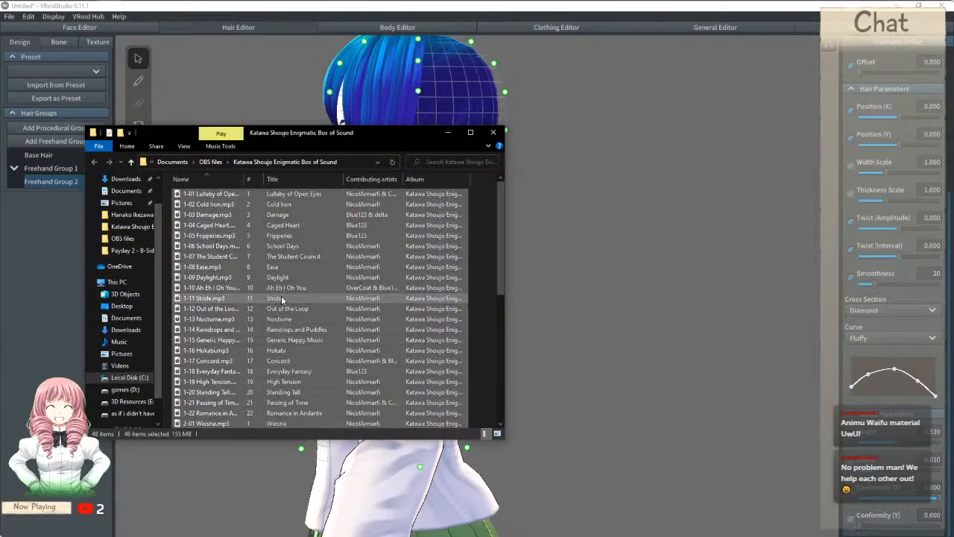
pyautogui.scroll(-8, 246, 290)
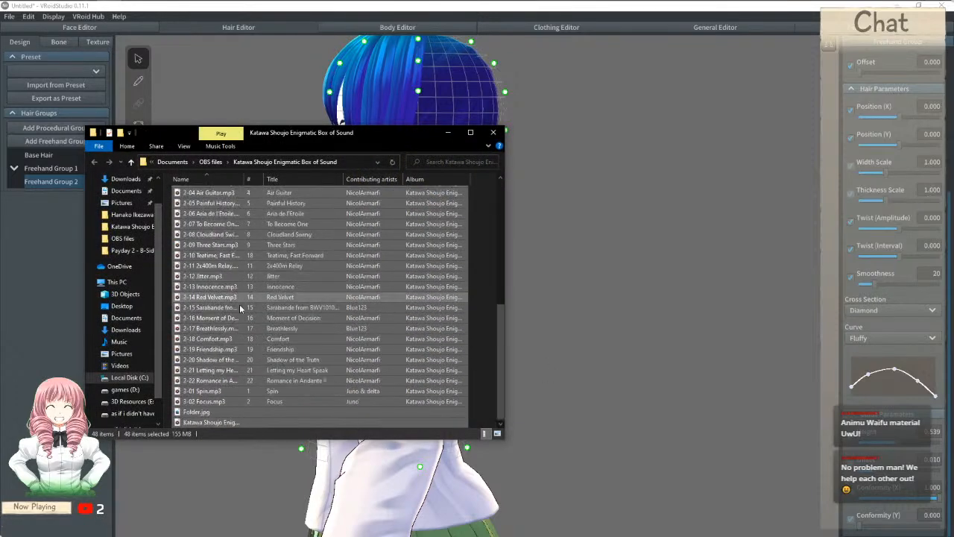
pyautogui.keyDown('ctrl'); pyautogui.click(205, 423); pyautogui.keyUp('ctrl')
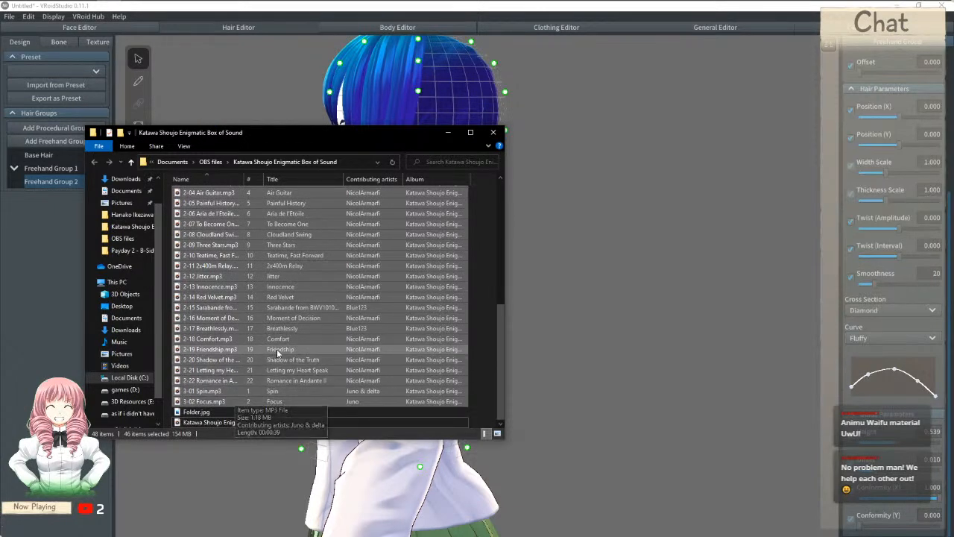
pyautogui.scroll(2, 287, 348)
pyautogui.scroll(6, 288, 349)
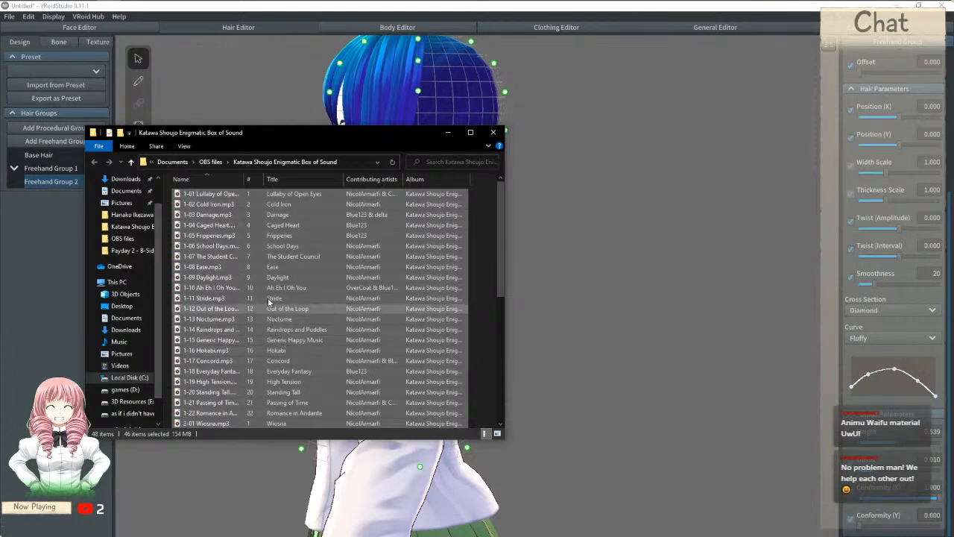
# Step: Widen the Name column to read the full track names, look through the list and close the folder window
pyautogui.moveTo(244, 184); pyautogui.dragTo(306, 181)
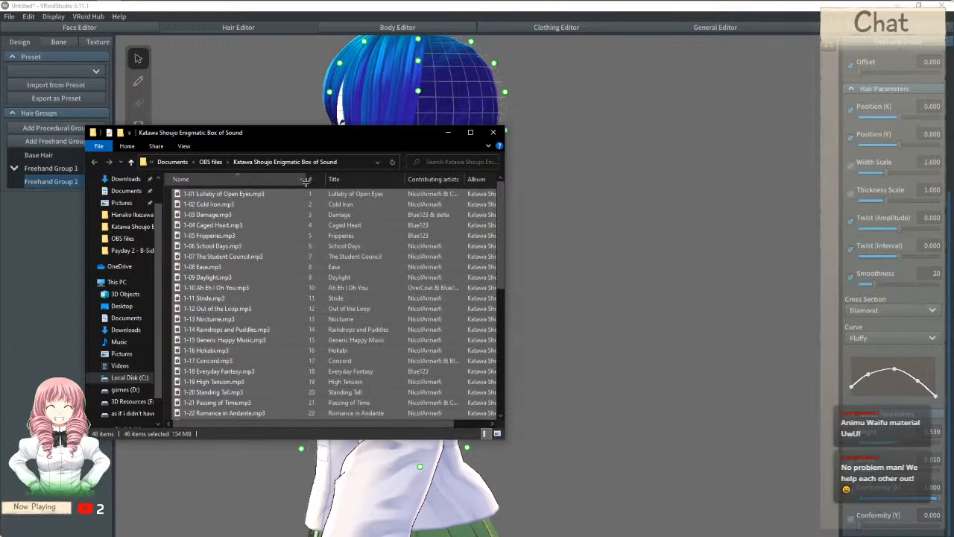
pyautogui.scroll(-3, 295, 216)
pyautogui.scroll(-3, 295, 216)
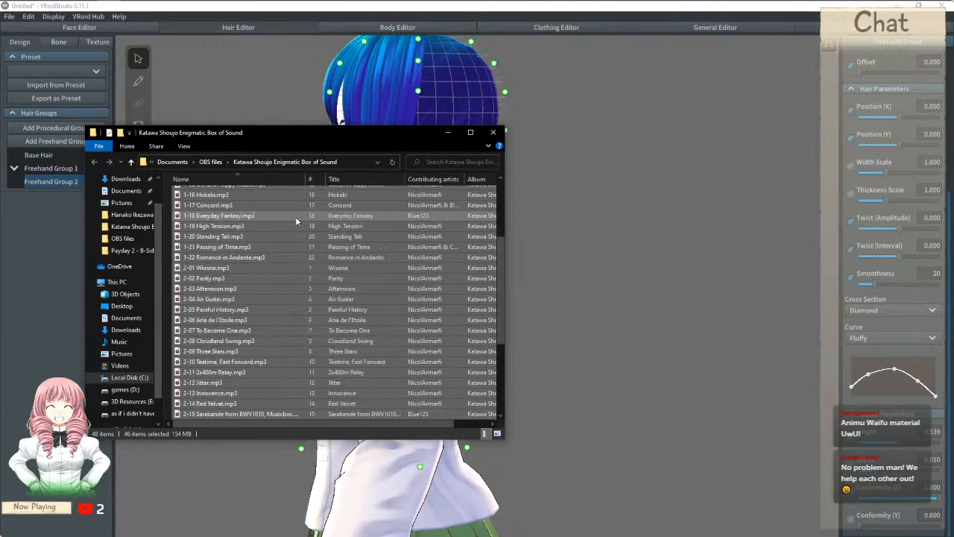
pyautogui.scroll(-2, 295, 216)
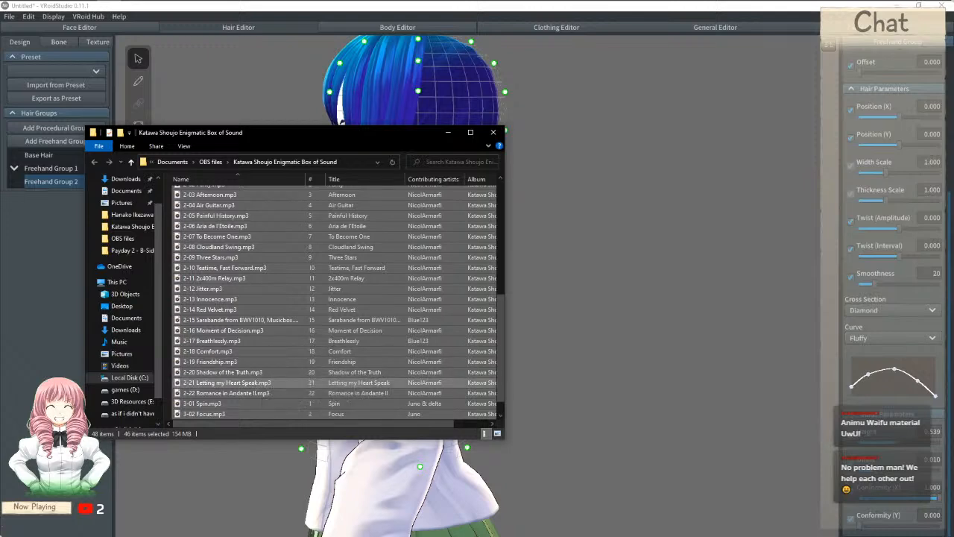
pyautogui.click(493, 132)
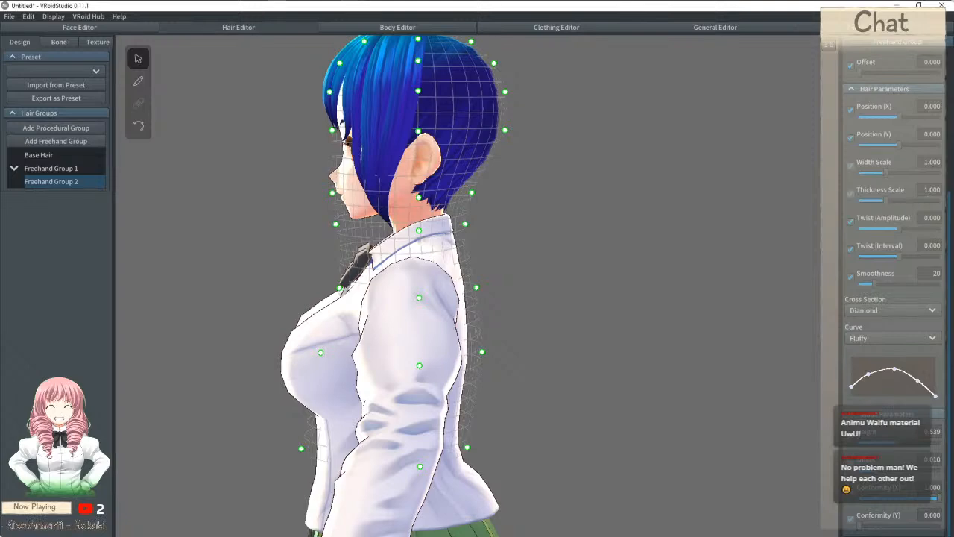
# Step: Activate the freehand hair brush and try out different Curve presets for its strands
pyautogui.moveTo(453, 194); pyautogui.dragTo(399, 218, button='right')
pyautogui.click(138, 81)
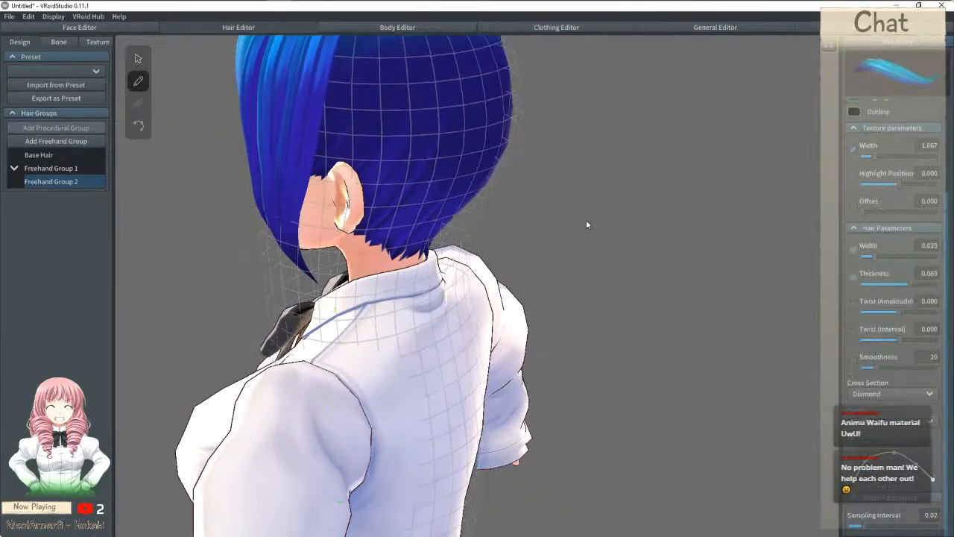
pyautogui.moveTo(588, 219); pyautogui.dragTo(526, 221, button='right')
pyautogui.scroll(-4, 525, 220)
pyautogui.moveTo(482, 182); pyautogui.dragTo(548, 200, button='right')
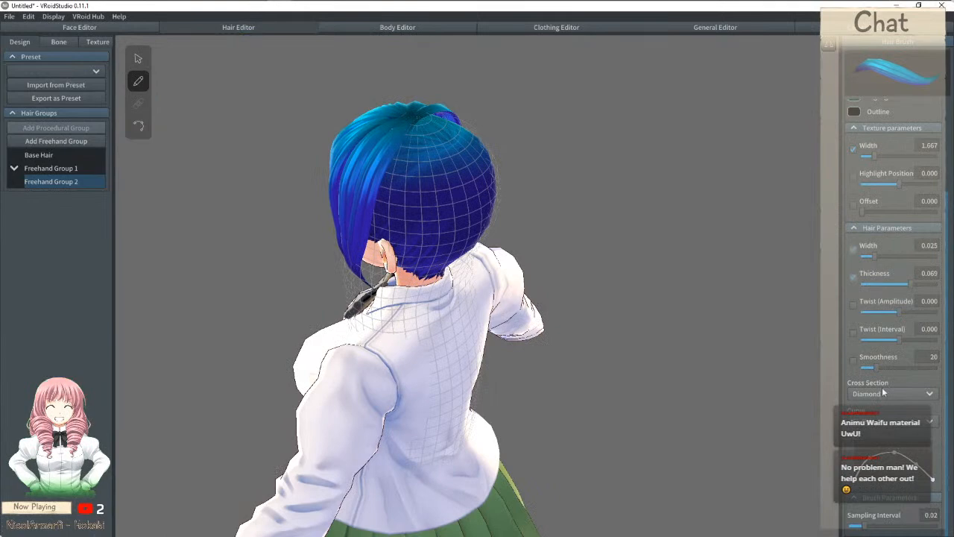
pyautogui.click(867, 423)
pyautogui.click(868, 448)
pyautogui.click(869, 421)
pyautogui.click(870, 460)
pyautogui.click(870, 422)
pyautogui.click(868, 434)
pyautogui.moveTo(413, 128); pyautogui.dragTo(405, 123, button='right')
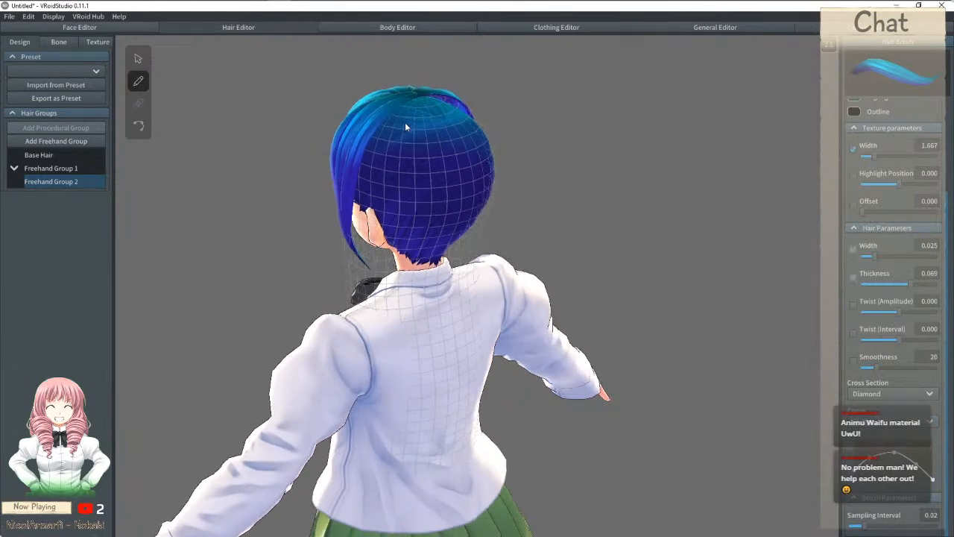
# Step: Widen the second group's guide mesh at the sides of the back by moving a side control point outward beneath the shoulder
pyautogui.click(138, 59)
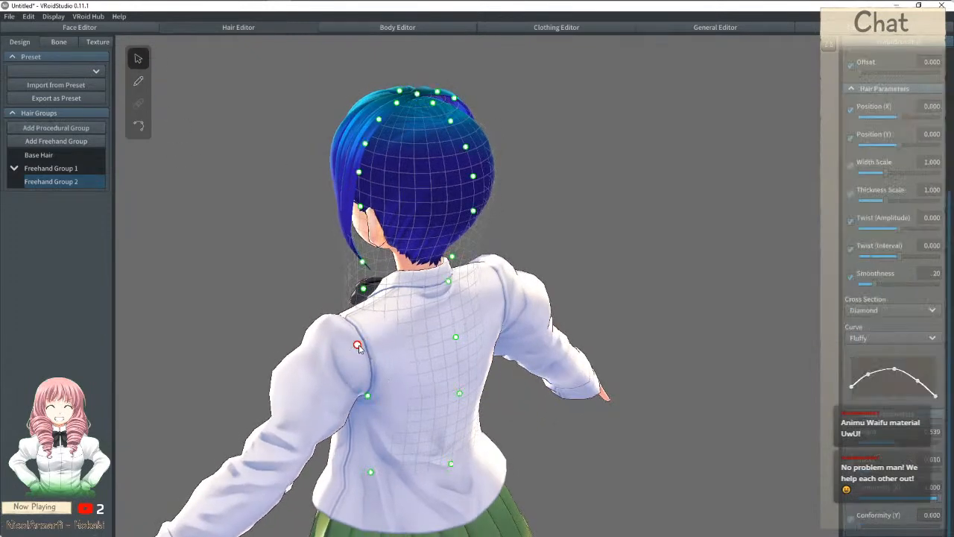
pyautogui.moveTo(350, 352); pyautogui.dragTo(376, 377, button='right')
pyautogui.moveTo(372, 372); pyautogui.dragTo(349, 372)
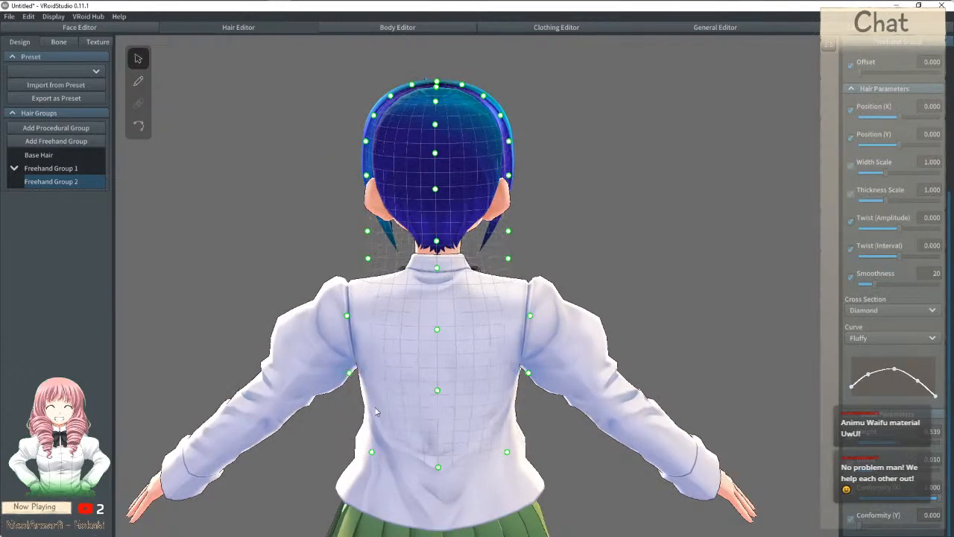
# Step: Pull the guide mesh's rear control points outward behind the neck and upper back
pyautogui.moveTo(406, 354); pyautogui.dragTo(477, 340, button='right')
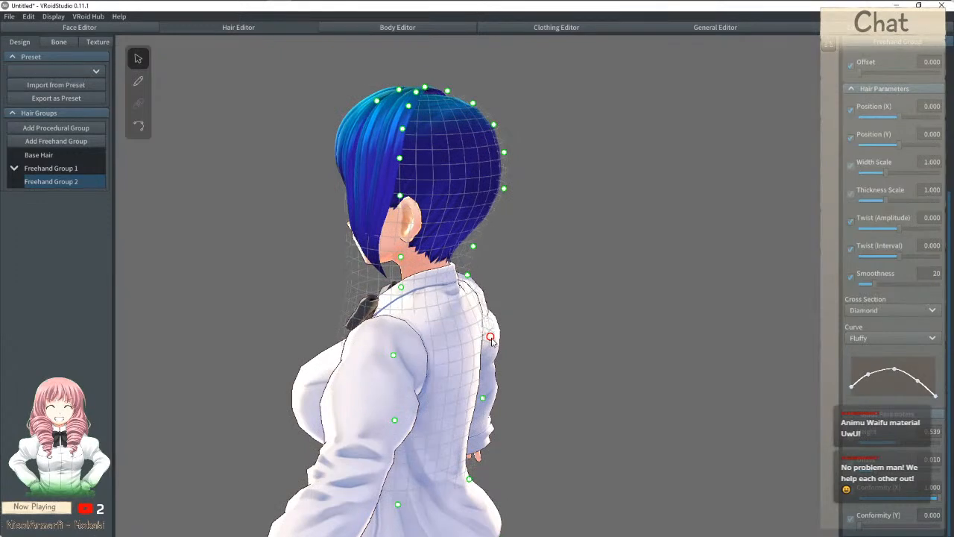
pyautogui.moveTo(484, 399); pyautogui.dragTo(490, 399)
pyautogui.moveTo(468, 277)
pyautogui.mouseDown()
pyautogui.moveTo(490, 247)
pyautogui.moveTo(478, 278)
pyautogui.mouseUp()
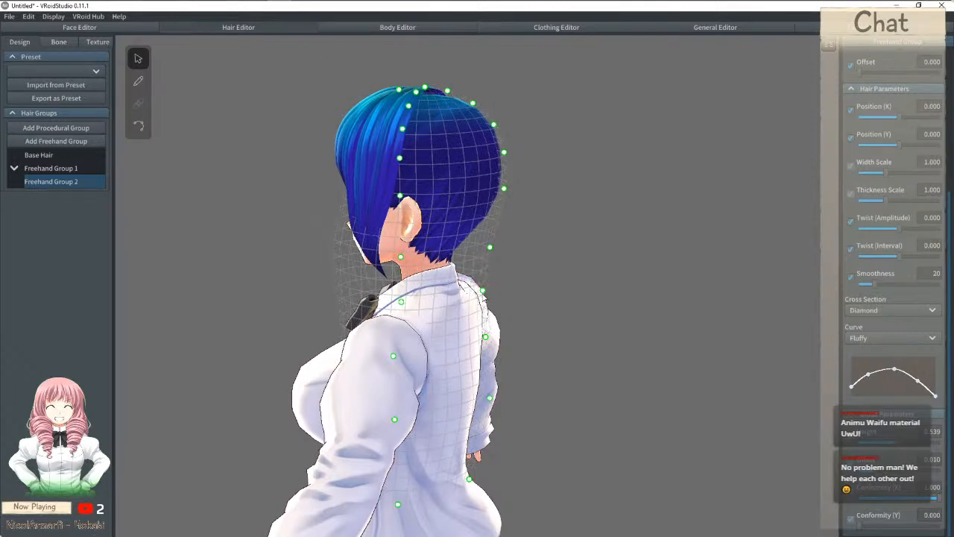
pyautogui.moveTo(482, 289); pyautogui.dragTo(493, 286, button='right')
# Step: Move the guide mesh's shoulder-level side control point further outward over the upper arm
pyautogui.moveTo(493, 328); pyautogui.dragTo(358, 339, button='right')
pyautogui.moveTo(340, 338); pyautogui.dragTo(324, 343)
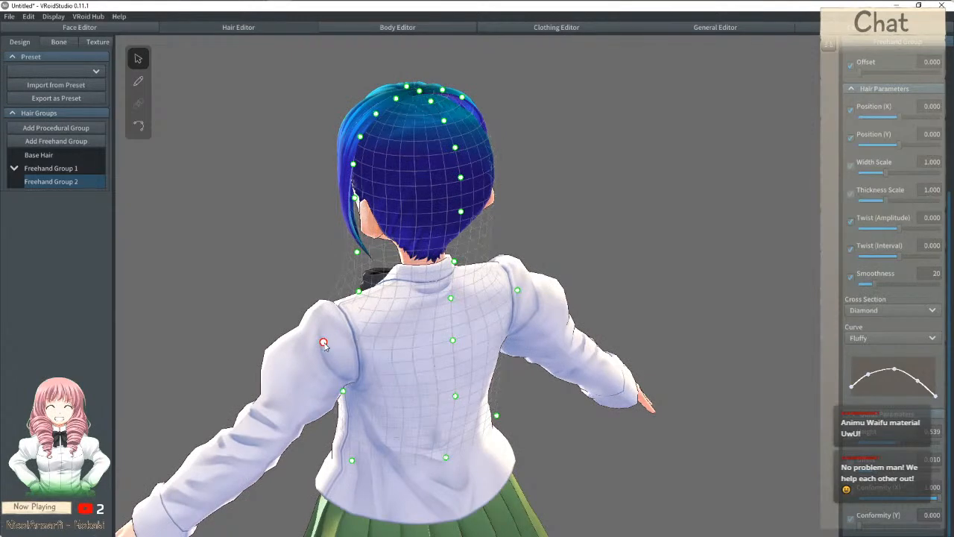
pyautogui.moveTo(325, 395); pyautogui.dragTo(379, 379, button='right')
pyautogui.moveTo(479, 396); pyautogui.dragTo(531, 384, button='right')
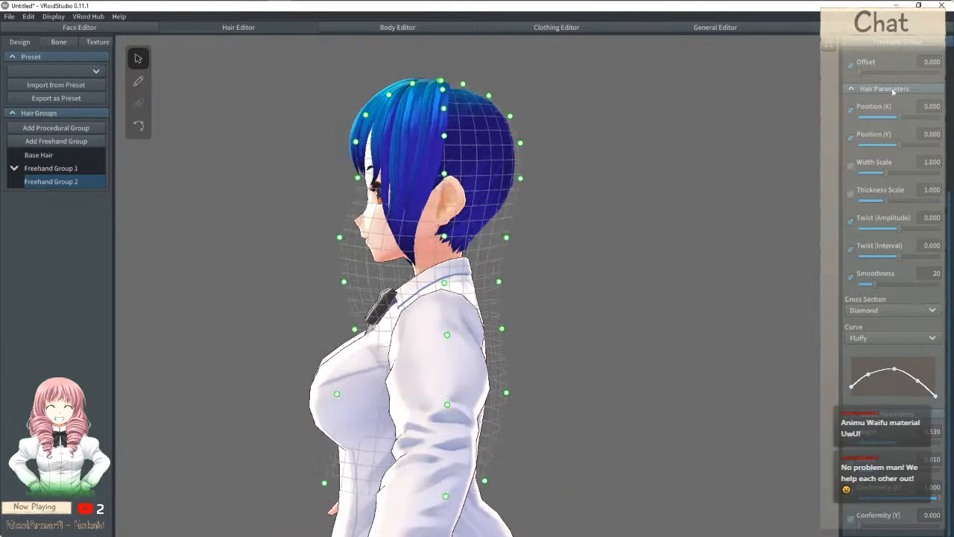
# Step: Discard a test strand drawn from the crown down the back of the head and set the hair brush width to 0.056
pyautogui.click(138, 80)
pyautogui.moveTo(522, 176)
pyautogui.mouseDown(button='right')
pyautogui.moveTo(463, 181)
pyautogui.moveTo(469, 187)
pyautogui.mouseUp(button='right')
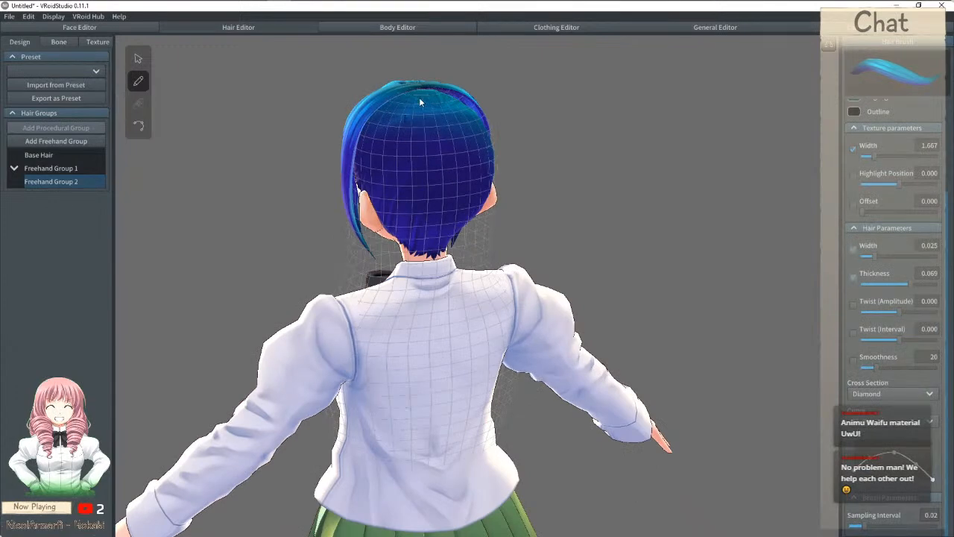
pyautogui.moveTo(419, 98); pyautogui.dragTo(425, 108, button='right')
pyautogui.moveTo(419, 108); pyautogui.dragTo(381, 159)
pyautogui.hotkey('ctrl', 'z')
pyautogui.moveTo(867, 256); pyautogui.dragTo(901, 255)
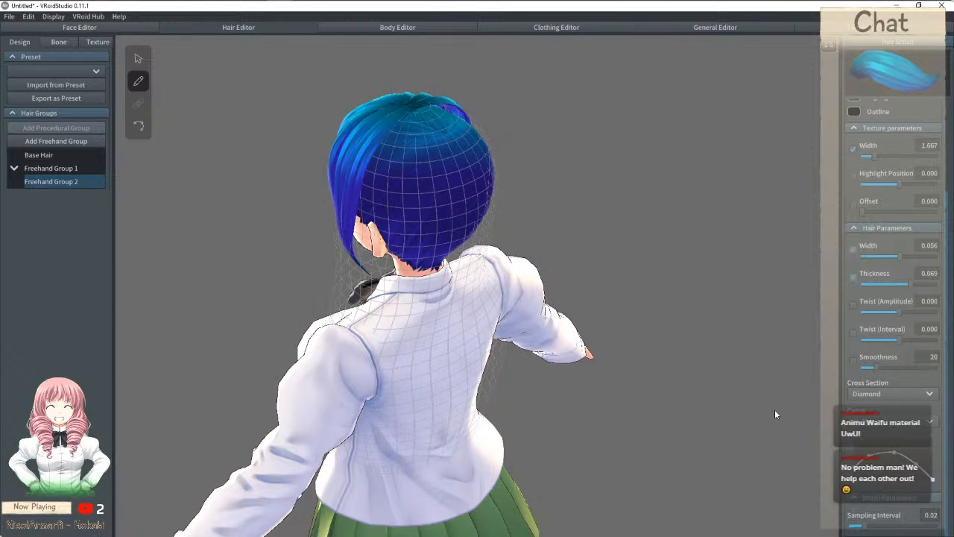
# Step: Try drawing a mirrored pair of long strands from the crown down the back, undoing the first attempt
pyautogui.moveTo(417, 108)
pyautogui.mouseDown()
pyautogui.moveTo(401, 119)
pyautogui.moveTo(374, 192)
pyautogui.moveTo(373, 246)
pyautogui.moveTo(422, 422)
pyautogui.moveTo(411, 471)
pyautogui.mouseUp()
pyautogui.moveTo(411, 472); pyautogui.dragTo(406, 427, button='right')
pyautogui.hotkey('ctrl', 'z')
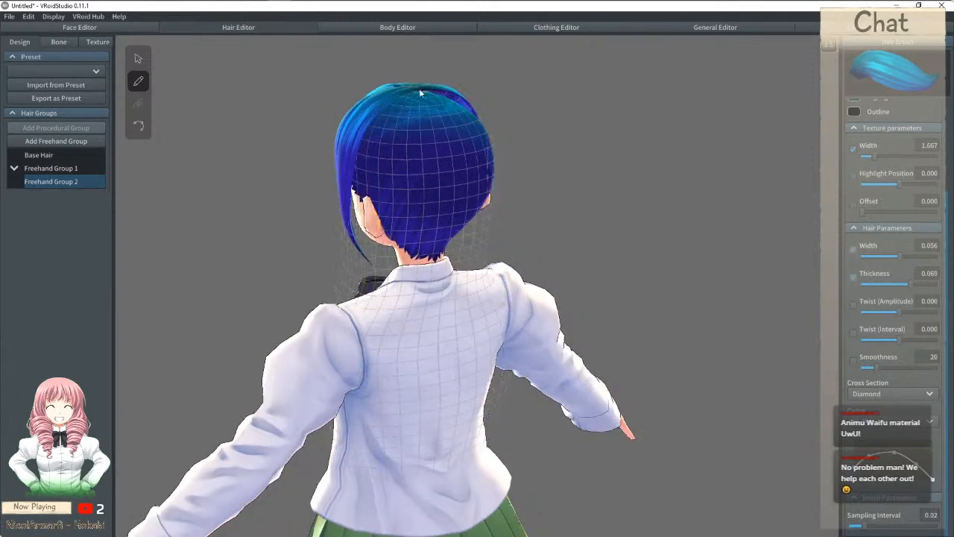
pyautogui.moveTo(421, 88)
pyautogui.mouseDown()
pyautogui.moveTo(381, 119)
pyautogui.moveTo(370, 164)
pyautogui.moveTo(378, 259)
pyautogui.moveTo(411, 350)
pyautogui.moveTo(430, 475)
pyautogui.mouseUp()
pyautogui.moveTo(408, 344); pyautogui.dragTo(396, 342, button='right')
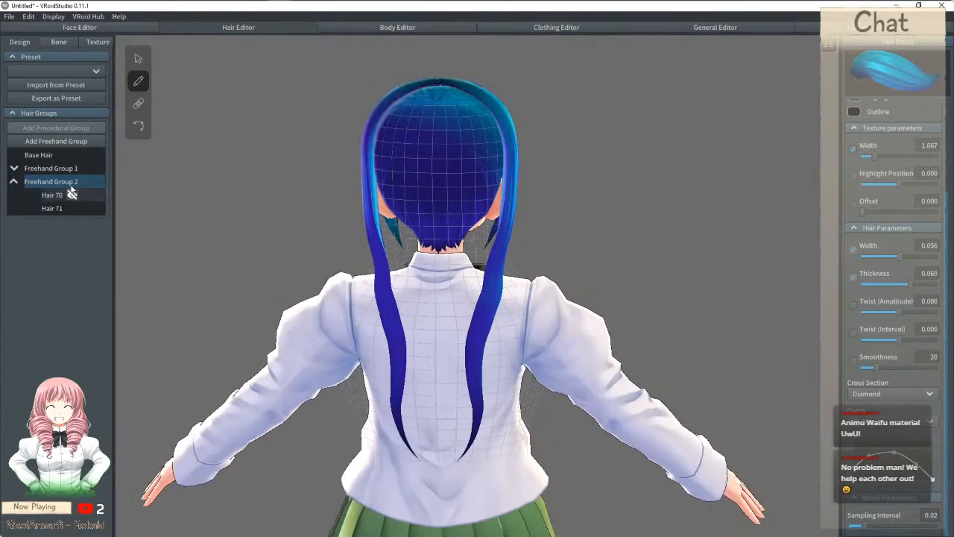
# Step: Delete both newly drawn test strands from Freehand Group 2
pyautogui.rightClick(50, 180)
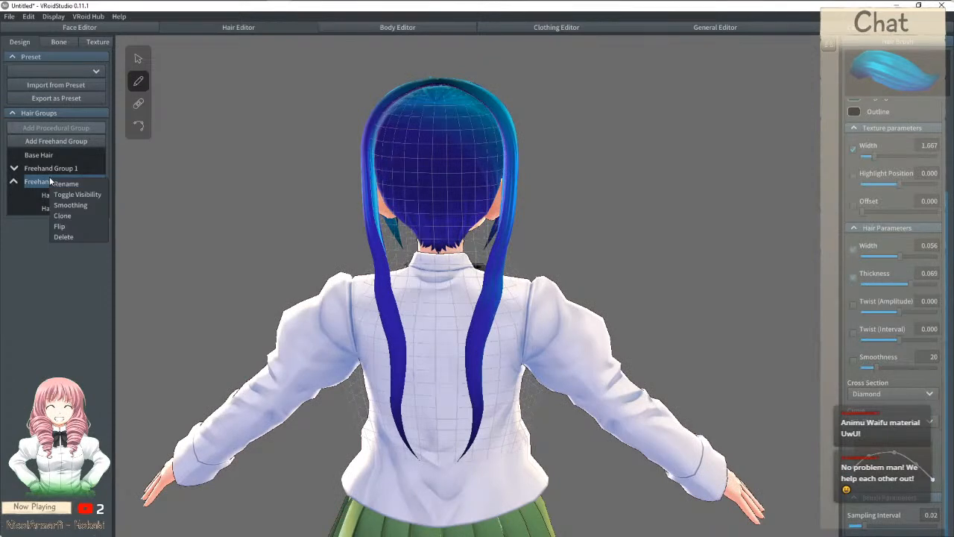
pyautogui.click(140, 125)
pyautogui.moveTo(331, 207); pyautogui.dragTo(448, 323, button='right')
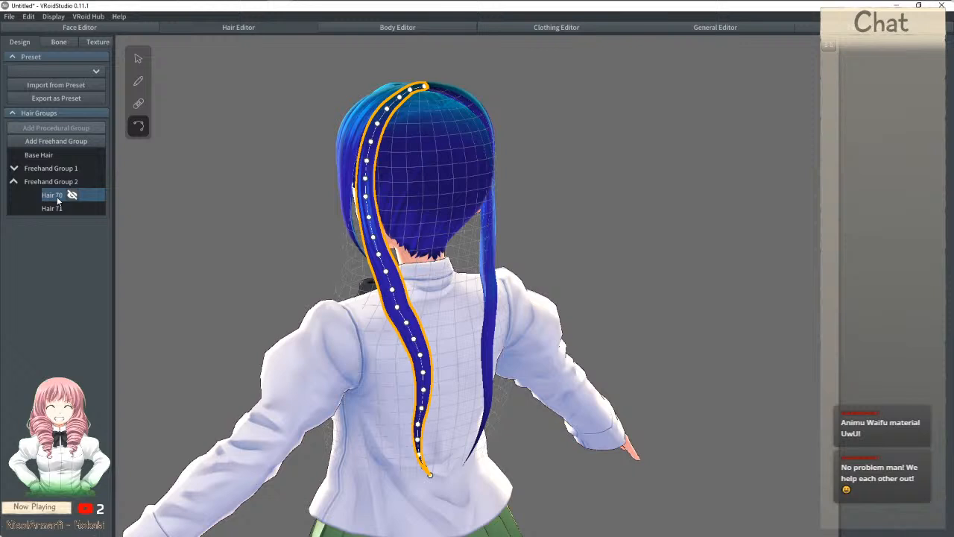
pyautogui.rightClick(57, 198)
pyautogui.click(71, 255)
pyautogui.rightClick(58, 193)
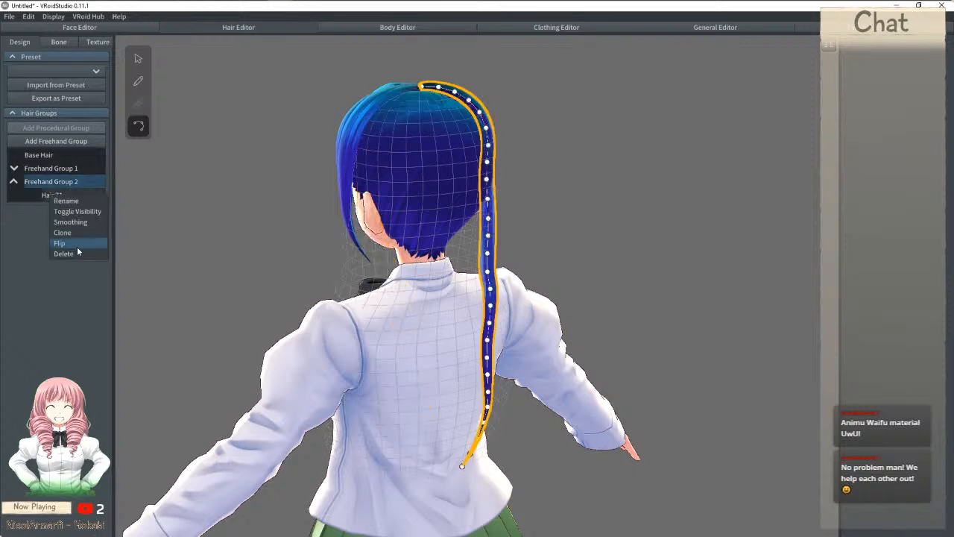
pyautogui.click(71, 253)
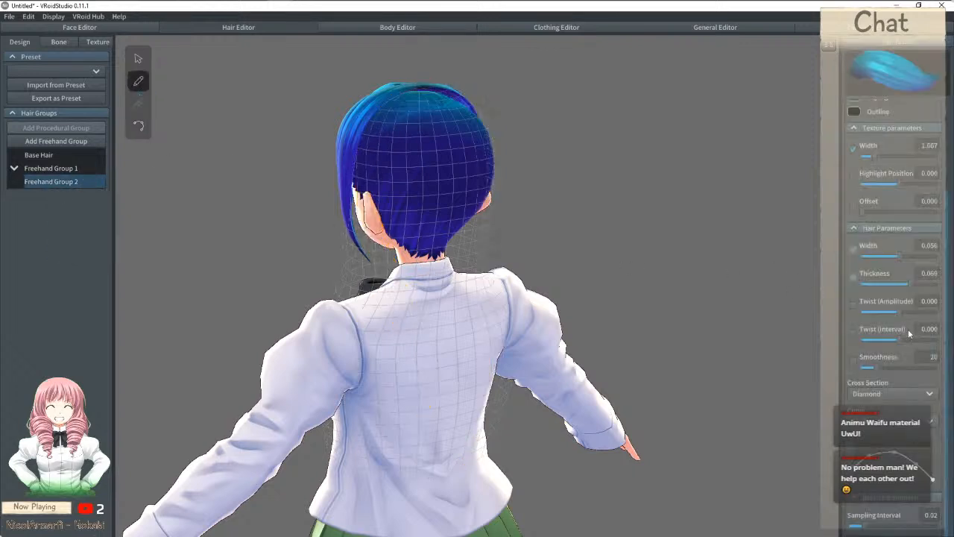
# Step: Set the brush smoothness to 8 and draw a mirrored pair of long strands from the crown down the back
pyautogui.moveTo(869, 367); pyautogui.dragTo(868, 368)
pyautogui.moveTo(419, 89)
pyautogui.mouseDown()
pyautogui.moveTo(388, 102)
pyautogui.moveTo(361, 167)
pyautogui.moveTo(363, 254)
pyautogui.moveTo(408, 365)
pyautogui.moveTo(414, 477)
pyautogui.mouseUp()
pyautogui.click(139, 125)
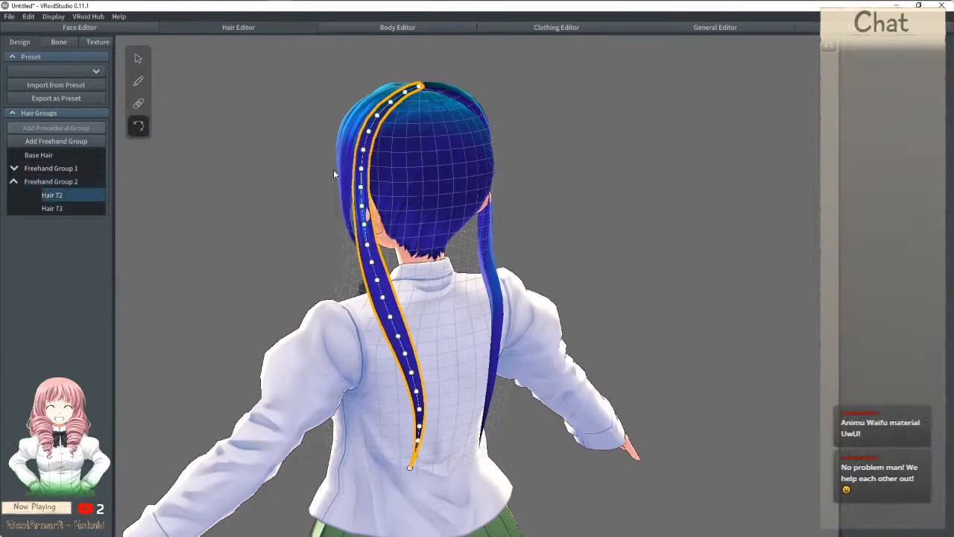
# Step: Apply Smoothing twice to Freehand Group 2 to reduce the control points on its strands
pyautogui.rightClick(43, 181)
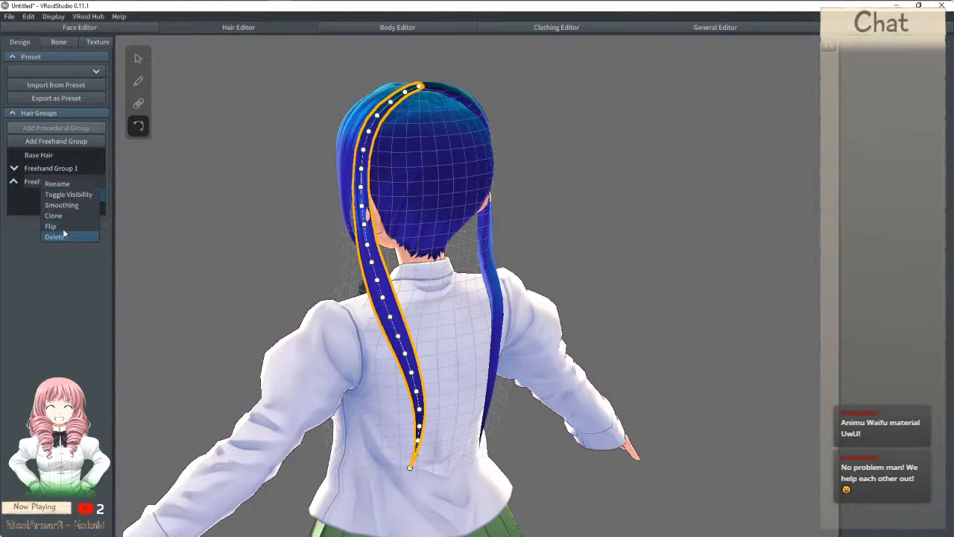
pyautogui.click(70, 205)
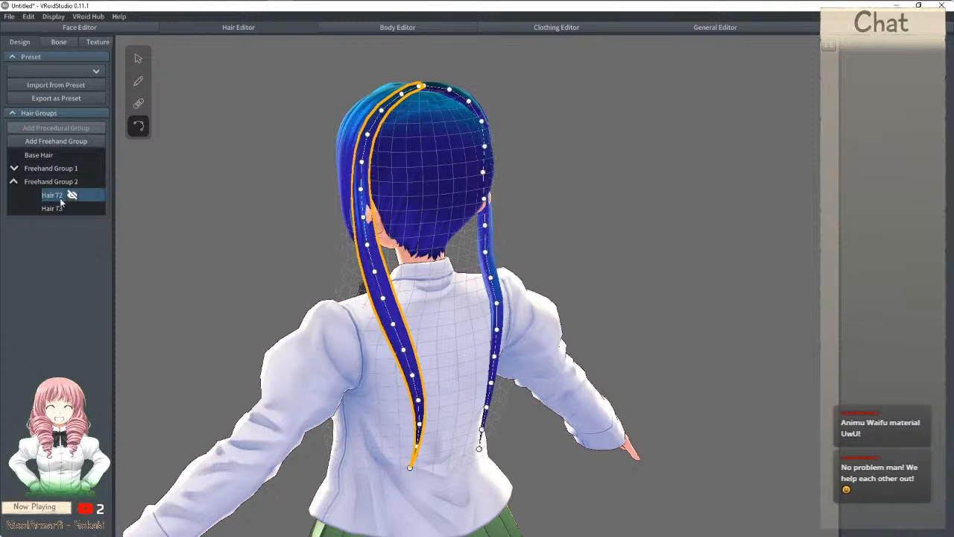
pyautogui.rightClick(53, 186)
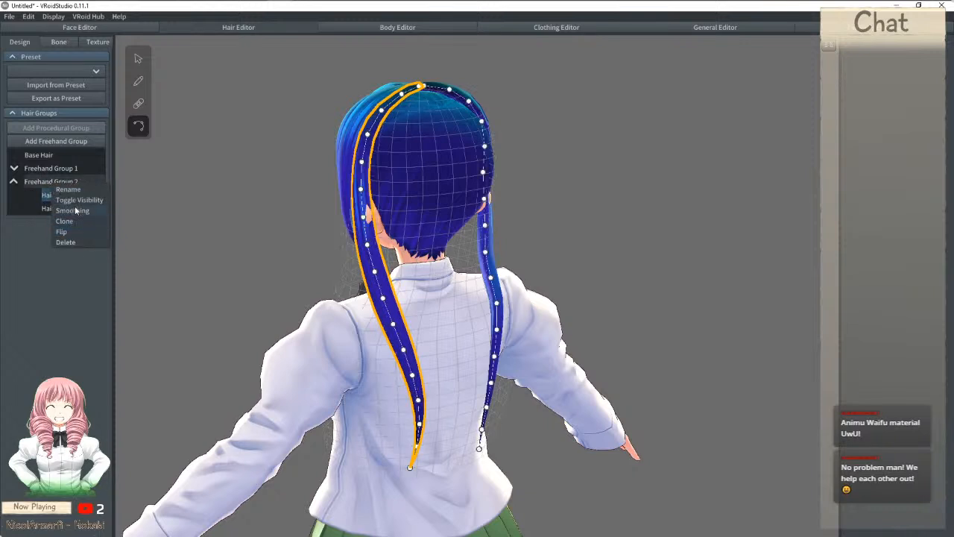
pyautogui.click(74, 211)
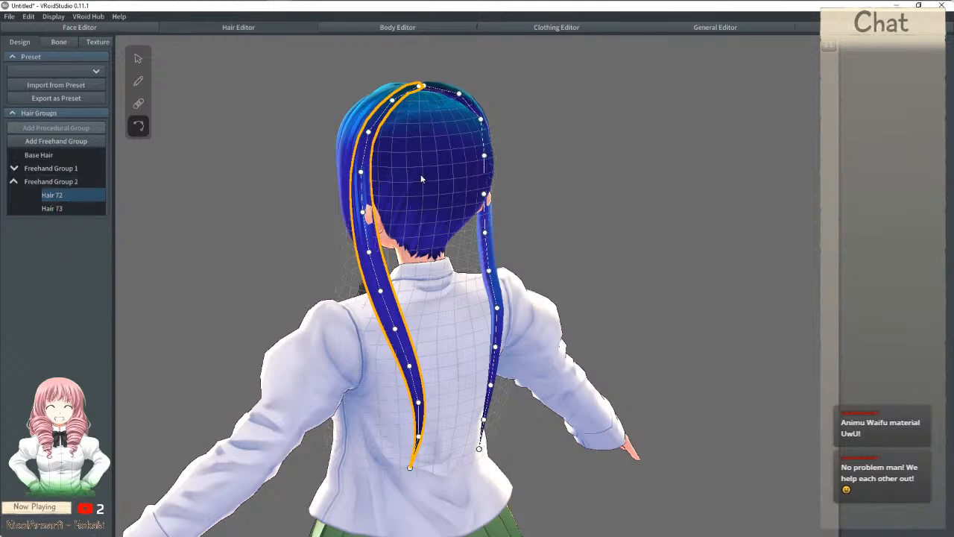
# Step: Move the root control point of strand Hair 73 to the centre of the crown so it meets its mirrored partner
pyautogui.moveTo(438, 402); pyautogui.dragTo(503, 176, button='right')
pyautogui.scroll(5, 409, 251)
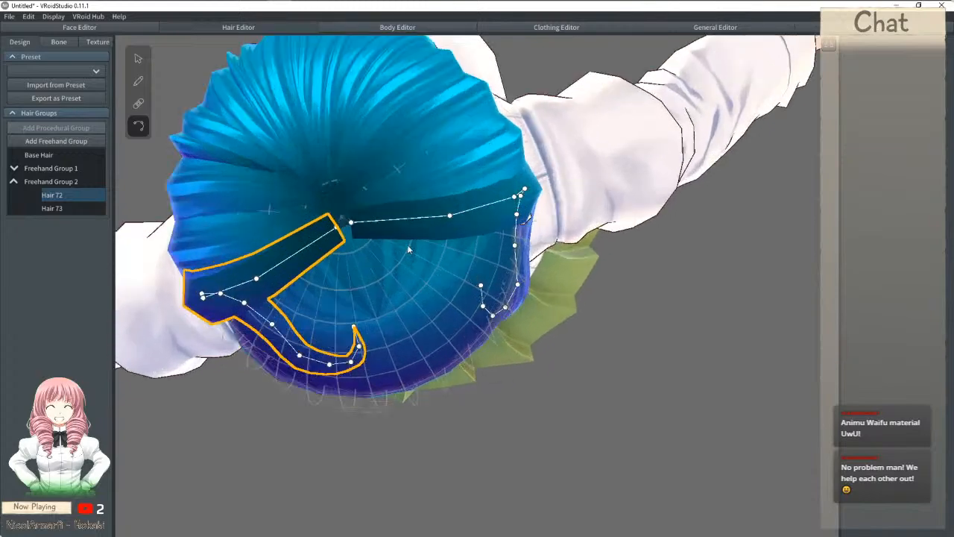
pyautogui.click(361, 223)
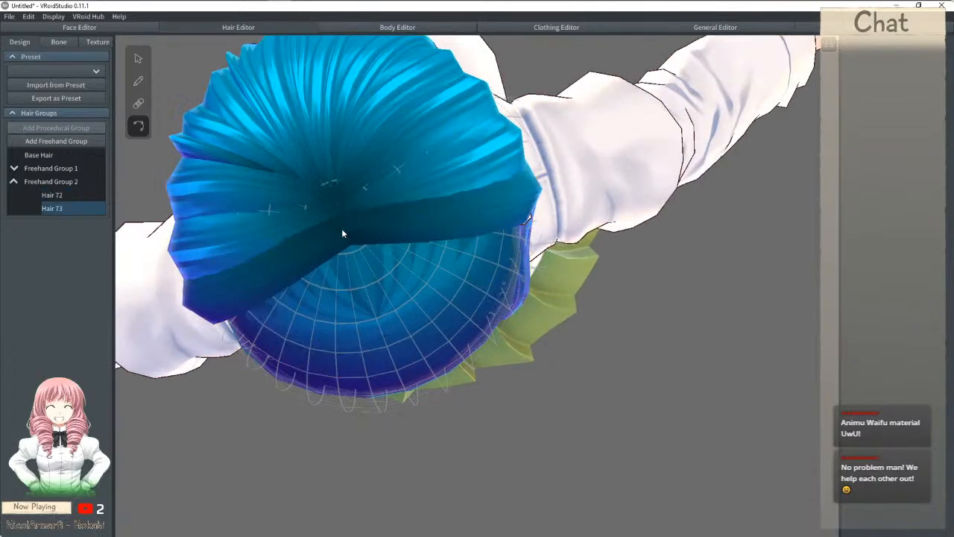
pyautogui.click(342, 234)
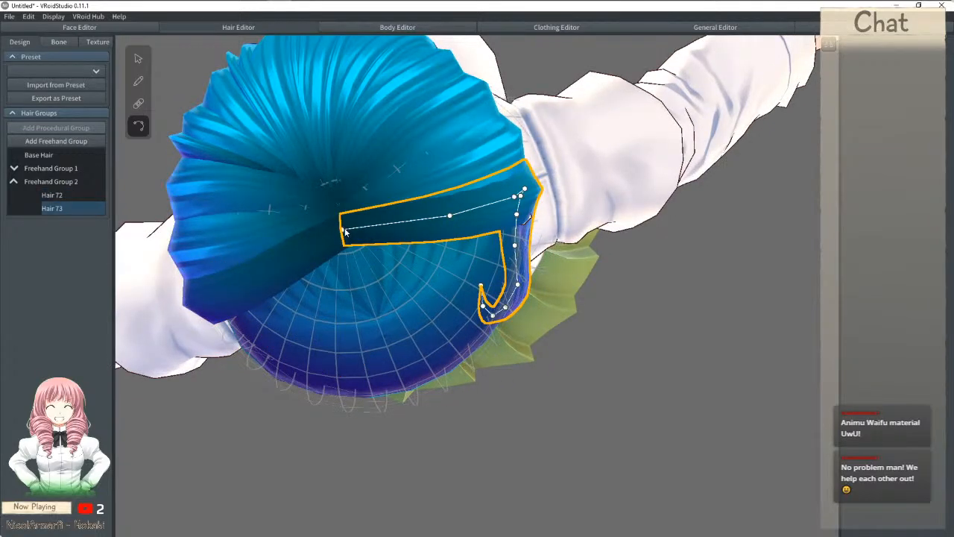
# Step: Reshape the lower part of strand Hair 73, bringing its tip toward the spine and its lower control points outward
pyautogui.moveTo(380, 241); pyautogui.dragTo(443, 239, button='right')
pyautogui.moveTo(478, 452); pyautogui.dragTo(461, 459)
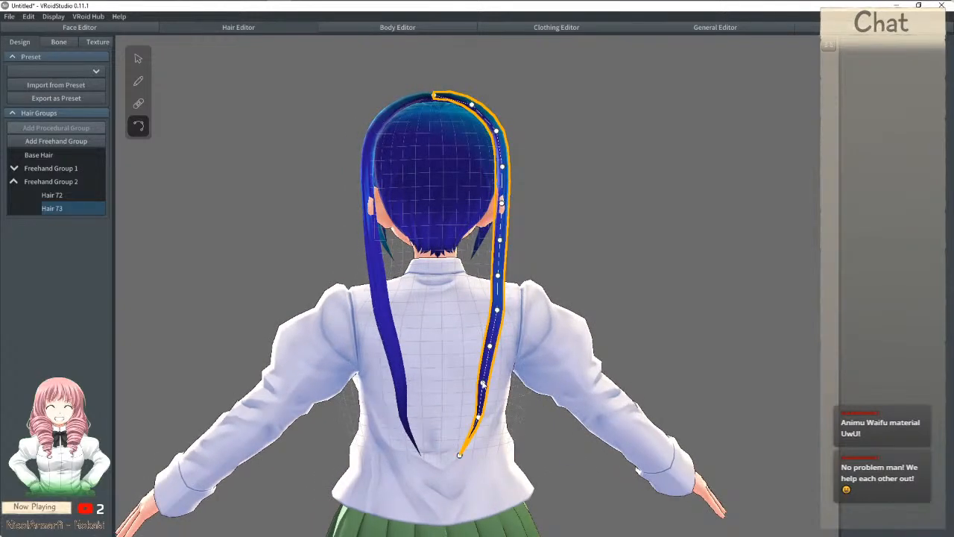
pyautogui.moveTo(485, 381); pyautogui.dragTo(483, 389, button='right')
pyautogui.moveTo(483, 389); pyautogui.dragTo(483, 419)
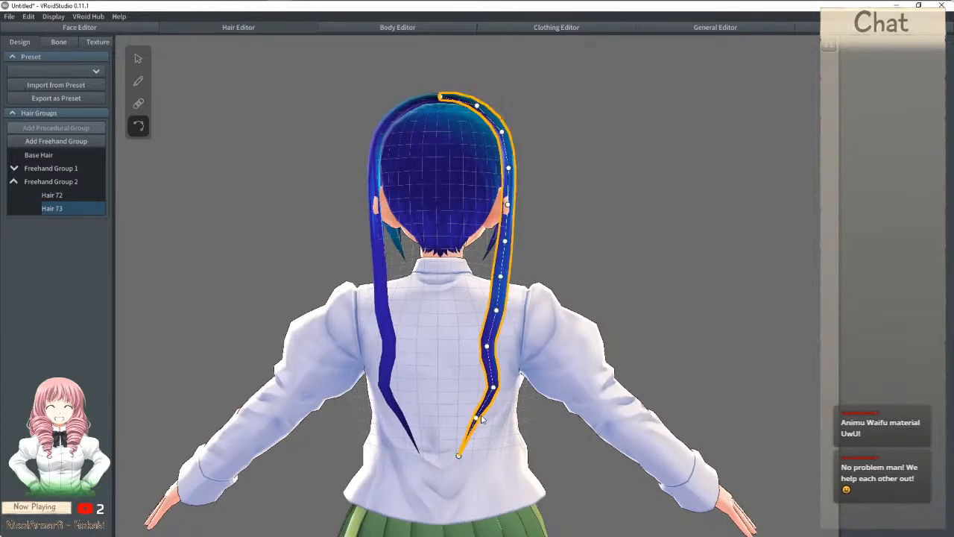
pyautogui.hotkey('ctrl', 'z')
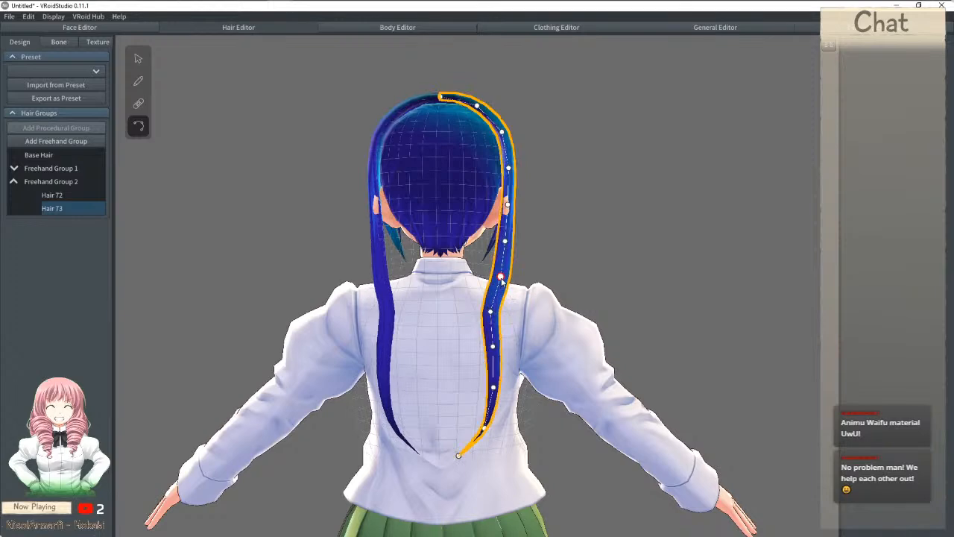
# Step: Pull the strand's control points beside the ear and neck inward so it falls behind the ear
pyautogui.moveTo(502, 258); pyautogui.dragTo(506, 204, button='right')
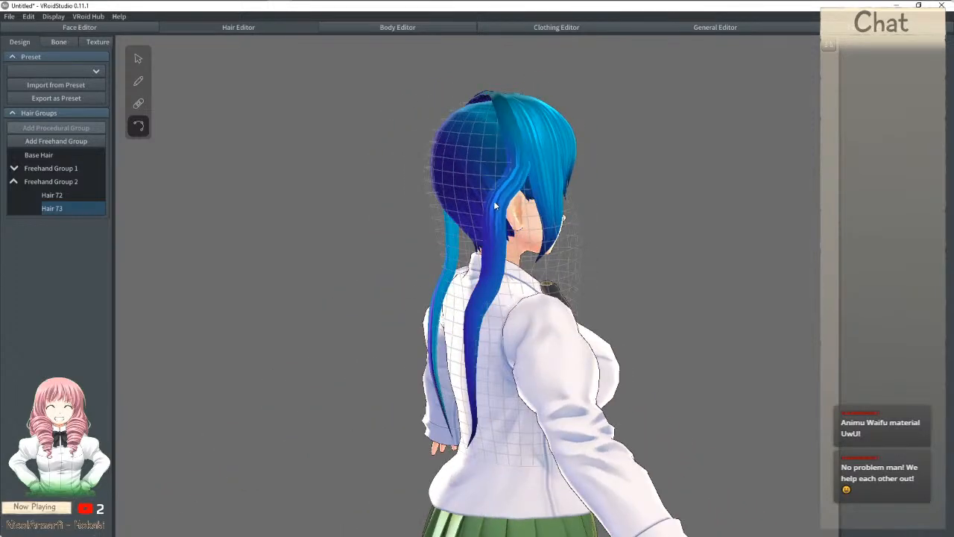
pyautogui.moveTo(496, 196); pyautogui.dragTo(511, 171, button='right')
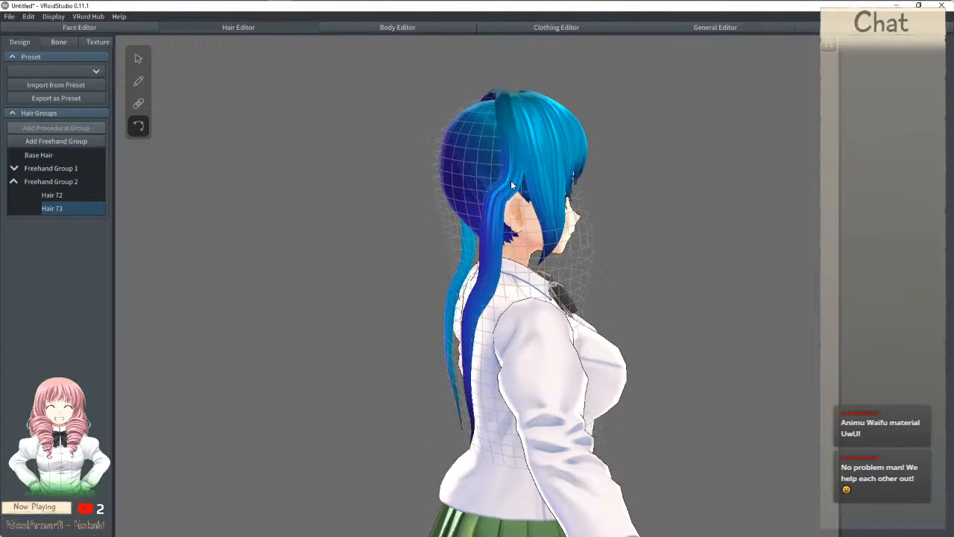
pyautogui.moveTo(501, 196); pyautogui.dragTo(539, 206, button='right')
pyautogui.moveTo(493, 276); pyautogui.dragTo(490, 277, button='right')
pyautogui.moveTo(501, 248); pyautogui.dragTo(492, 243)
# Step: Move the strand's control points along the back outward to give its lower half a fuller curve
pyautogui.moveTo(489, 315); pyautogui.dragTo(495, 312)
pyautogui.moveTo(489, 351); pyautogui.dragTo(497, 347)
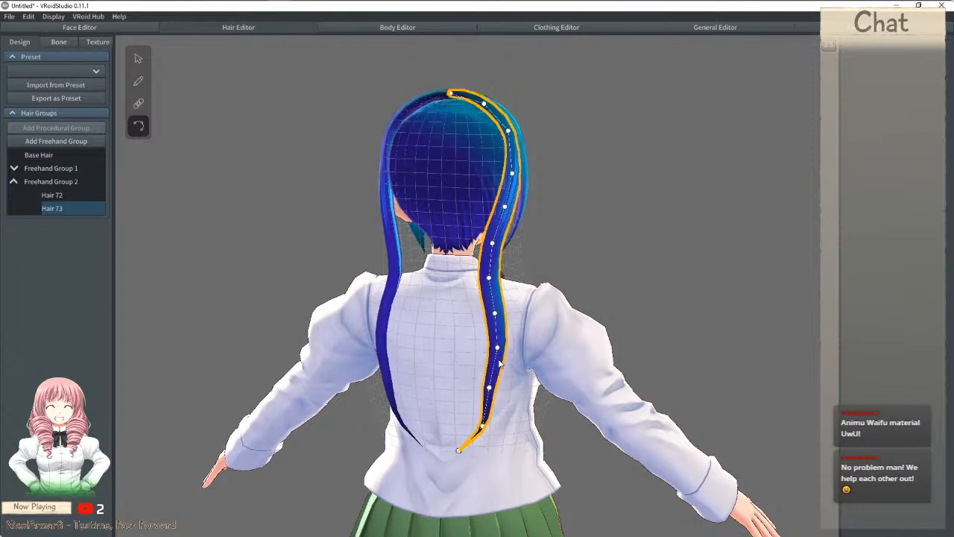
pyautogui.moveTo(490, 387); pyautogui.dragTo(495, 389)
pyautogui.moveTo(483, 429); pyautogui.dragTo(487, 431)
# Step: Draw three mirrored pairs of strands from the crown down the back, working inward from the side strands and redoing poor strokes
pyautogui.moveTo(488, 428); pyautogui.dragTo(523, 341, button='right')
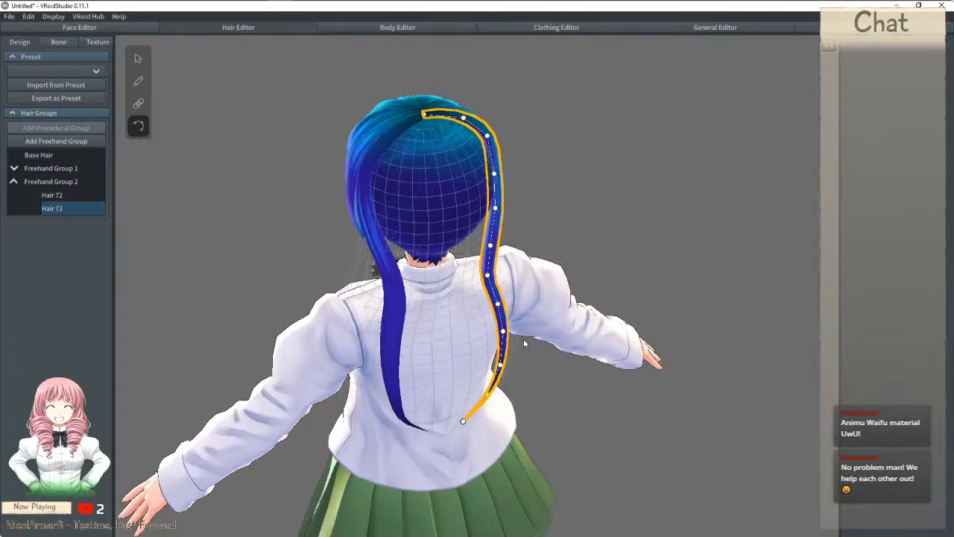
pyautogui.click(140, 80)
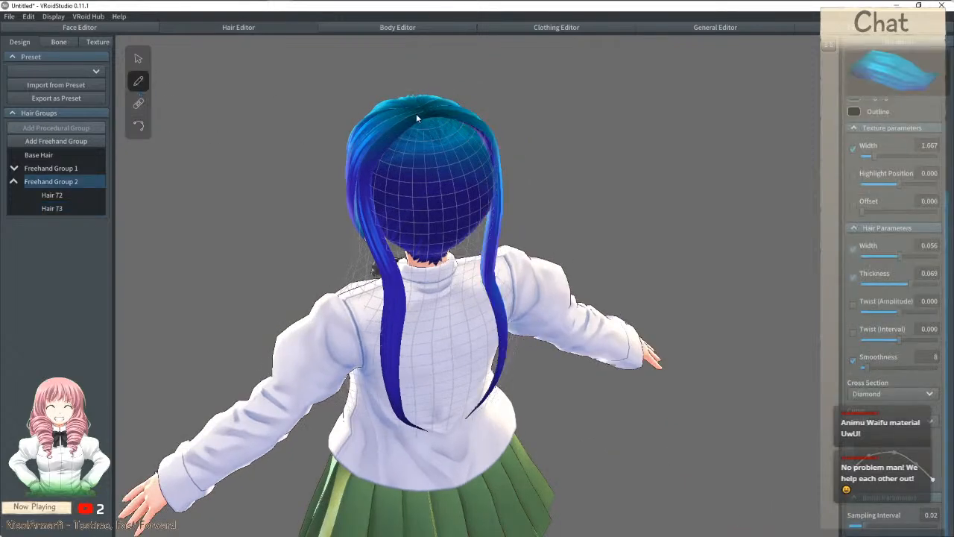
pyautogui.moveTo(427, 117)
pyautogui.mouseDown()
pyautogui.moveTo(382, 152)
pyautogui.moveTo(376, 177)
pyautogui.mouseUp()
pyautogui.hotkey('ctrl', 'z')
pyautogui.moveTo(429, 116)
pyautogui.mouseDown()
pyautogui.moveTo(395, 150)
pyautogui.moveTo(379, 214)
pyautogui.moveTo(401, 383)
pyautogui.moveTo(432, 436)
pyautogui.mouseUp()
pyautogui.moveTo(432, 121)
pyautogui.mouseDown()
pyautogui.moveTo(407, 172)
pyautogui.moveTo(431, 412)
pyautogui.moveTo(442, 433)
pyautogui.mouseUp()
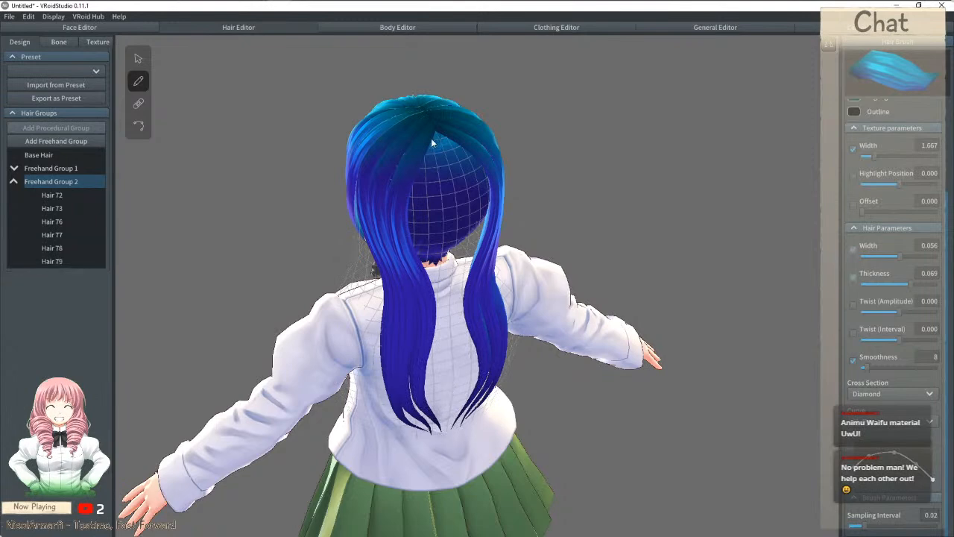
pyautogui.moveTo(437, 132)
pyautogui.mouseDown()
pyautogui.moveTo(422, 246)
pyautogui.moveTo(452, 438)
pyautogui.mouseUp()
pyautogui.hotkey('ctrl', 'z')
pyautogui.moveTo(434, 127)
pyautogui.mouseDown()
pyautogui.moveTo(411, 241)
pyautogui.moveTo(430, 296)
pyautogui.moveTo(449, 440)
pyautogui.mouseUp()
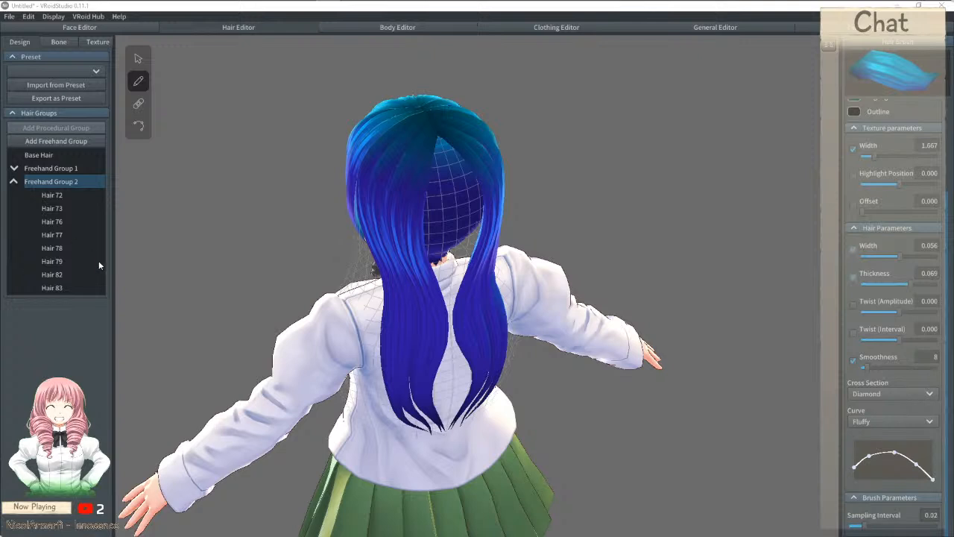
# Step: Draw a replacement mirrored pair of strands along the path of the outermost pair, running behind the ears and down the back
pyautogui.click(296, 213)
pyautogui.moveTo(428, 151); pyautogui.dragTo(437, 172, button='right')
pyautogui.click(137, 125)
pyautogui.click(374, 196)
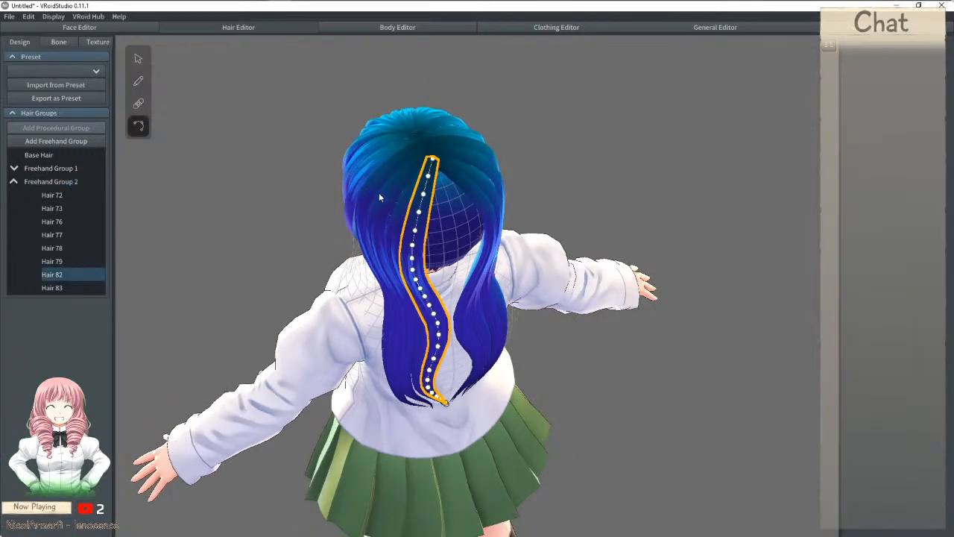
pyautogui.click(50, 183)
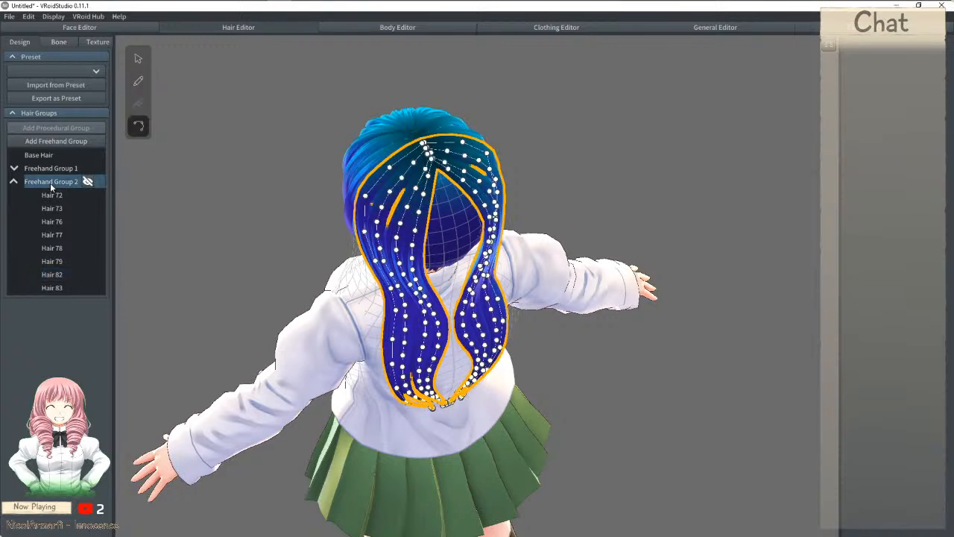
pyautogui.click(67, 196)
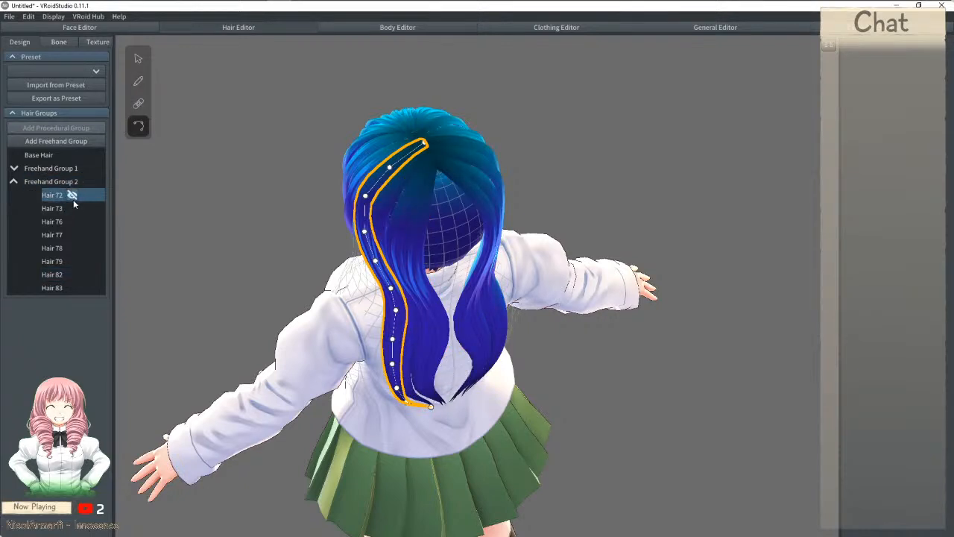
pyautogui.moveTo(416, 160); pyautogui.dragTo(437, 143, button='right')
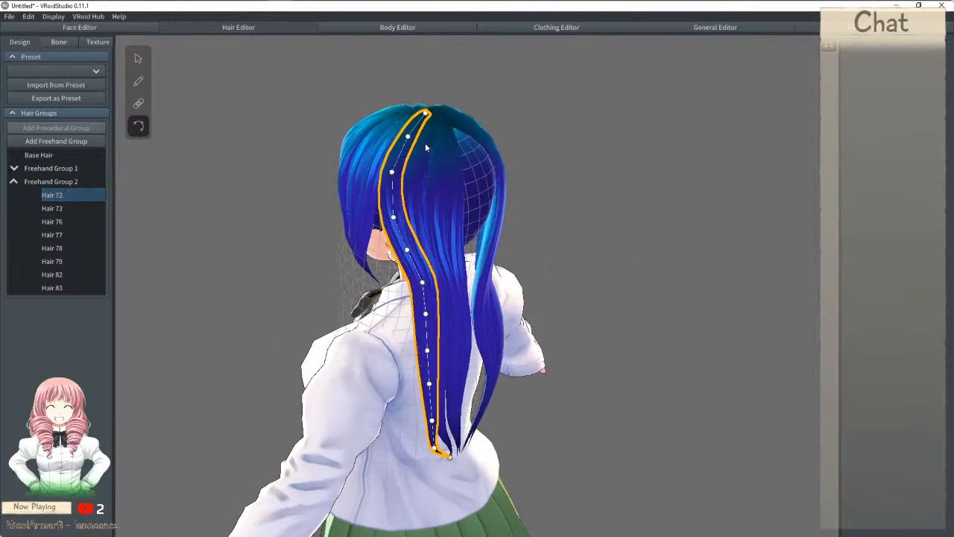
pyautogui.click(137, 82)
pyautogui.moveTo(389, 230)
pyautogui.mouseDown()
pyautogui.moveTo(423, 320)
pyautogui.moveTo(434, 440)
pyautogui.moveTo(451, 461)
pyautogui.mouseUp()
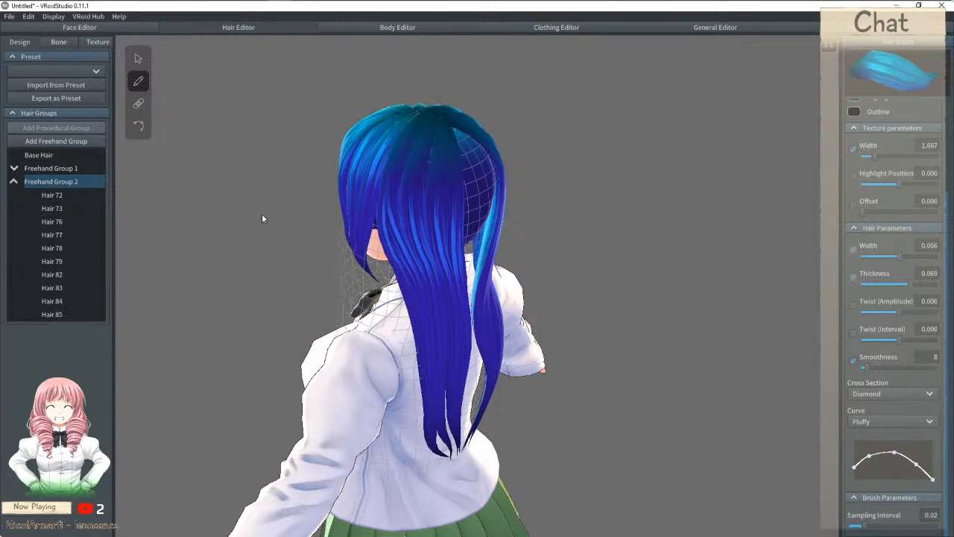
# Step: Delete the original outermost strands Hair 72 and Hair 73 from Freehand Group 2
pyautogui.click(138, 125)
pyautogui.click(54, 208)
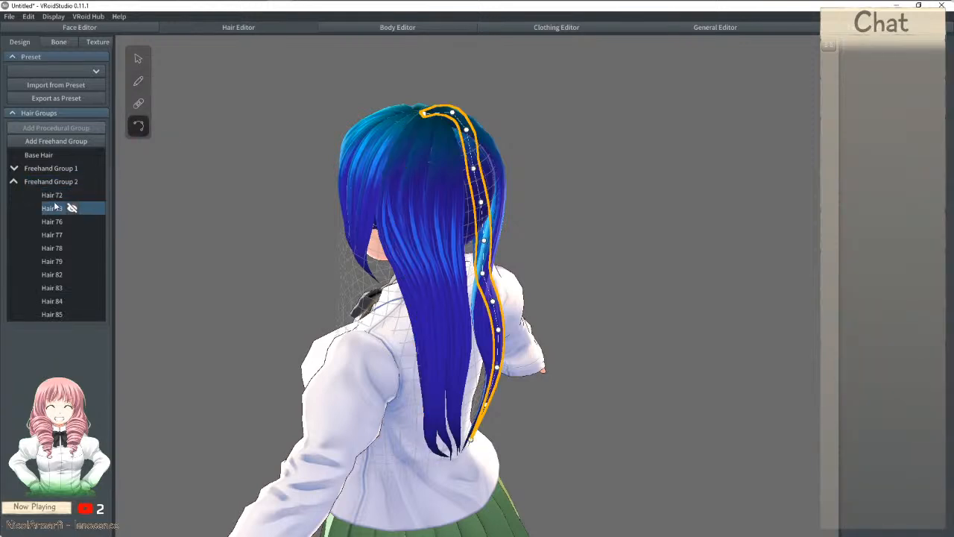
pyautogui.rightClick(58, 199)
pyautogui.click(75, 259)
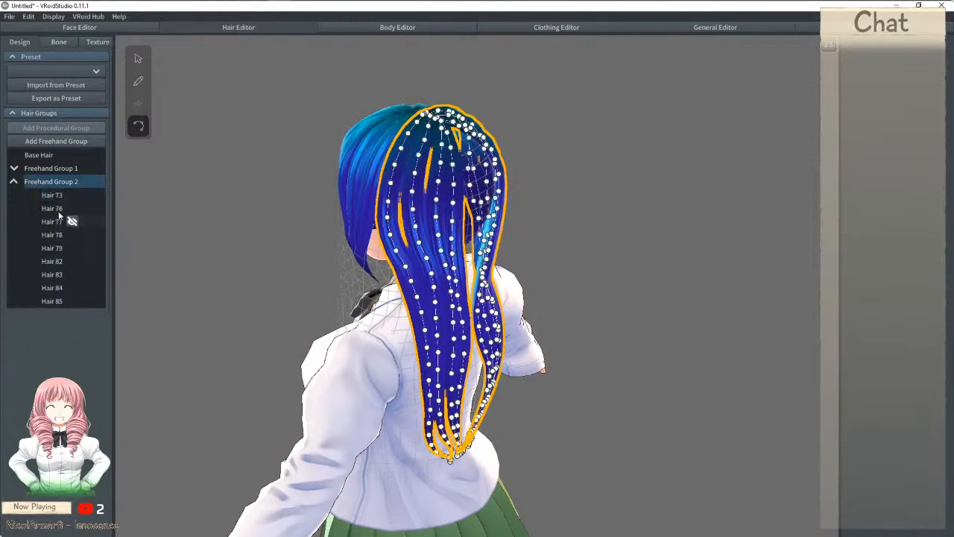
pyautogui.rightClick(56, 193)
pyautogui.click(79, 254)
# Step: Draw two more mirrored pairs of strands down the centre of the back to close the gap over the head
pyautogui.moveTo(323, 201)
pyautogui.mouseDown(button='right')
pyautogui.moveTo(308, 202)
pyautogui.moveTo(331, 195)
pyautogui.moveTo(328, 188)
pyautogui.moveTo(283, 192)
pyautogui.mouseUp(button='right')
pyautogui.click(138, 82)
pyautogui.moveTo(392, 145); pyautogui.dragTo(406, 146, button='right')
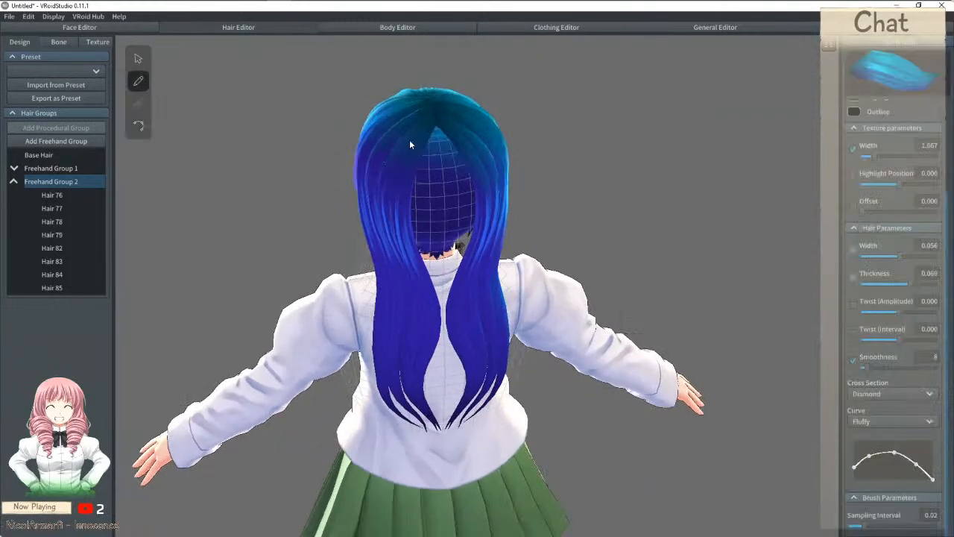
pyautogui.moveTo(435, 118)
pyautogui.mouseDown()
pyautogui.moveTo(427, 171)
pyautogui.moveTo(443, 439)
pyautogui.mouseUp()
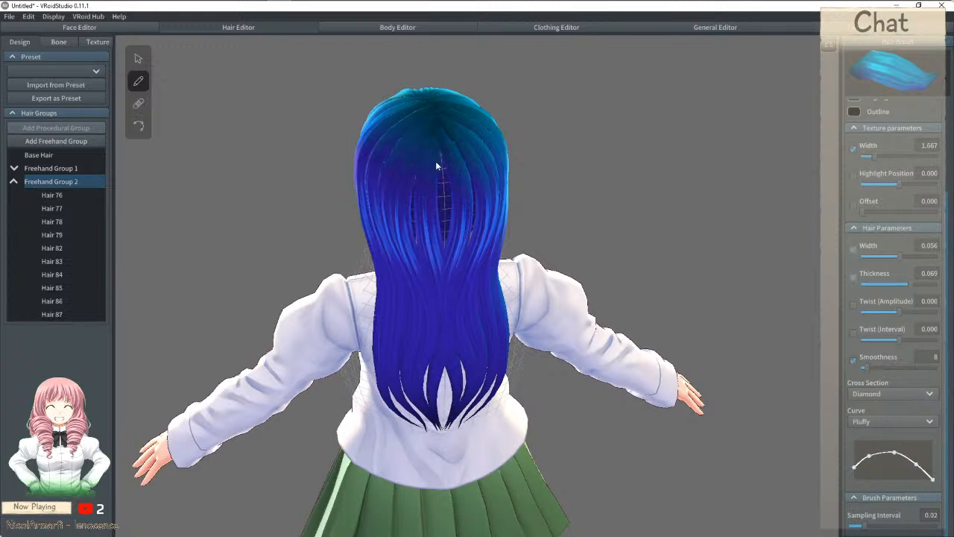
pyautogui.moveTo(456, 161); pyautogui.dragTo(444, 159, button='right')
pyautogui.scroll(2, 450, 155)
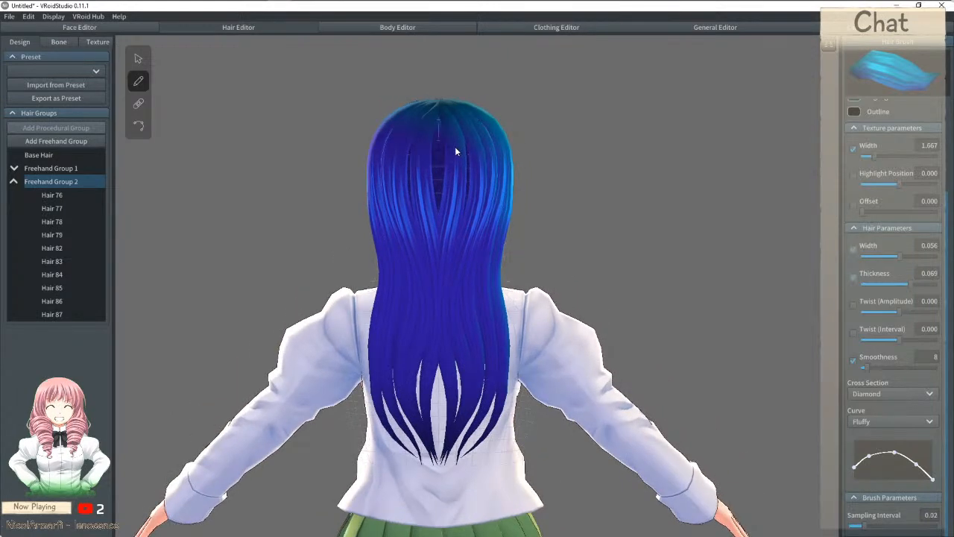
pyautogui.moveTo(438, 112)
pyautogui.mouseDown()
pyautogui.moveTo(439, 444)
pyautogui.moveTo(422, 475)
pyautogui.mouseUp()
pyautogui.moveTo(452, 317); pyautogui.dragTo(599, 273, button='right')
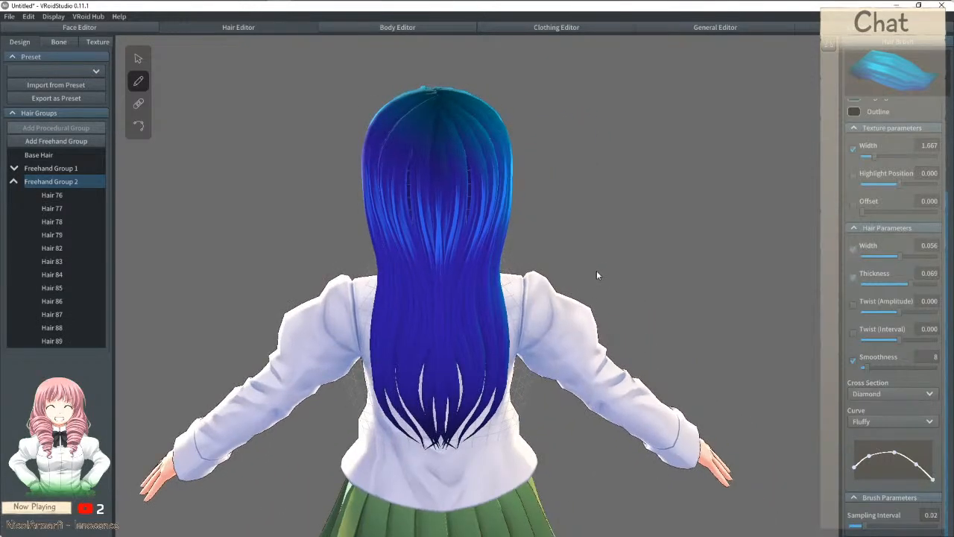
# Step: Apply smoothing twice to all strands of Freehand Group 2
pyautogui.moveTo(526, 253)
pyautogui.mouseDown(button='right')
pyautogui.moveTo(537, 249)
pyautogui.moveTo(527, 244)
pyautogui.mouseUp(button='right')
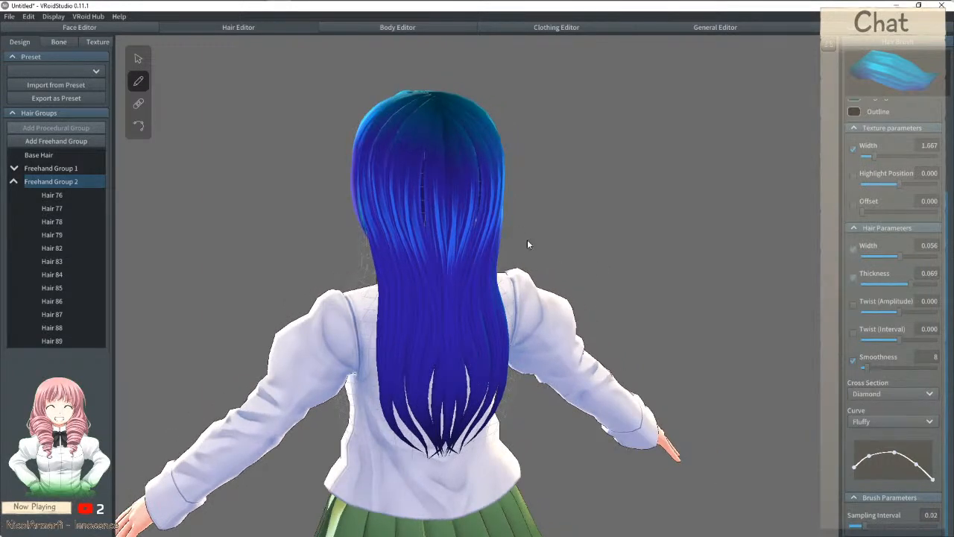
pyautogui.click(137, 126)
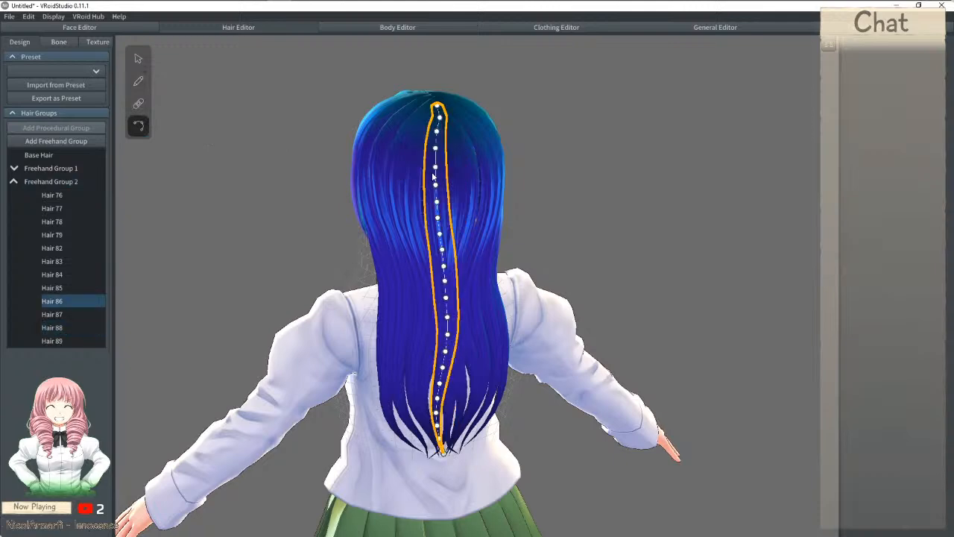
pyautogui.click(48, 181)
pyautogui.rightClick(48, 181)
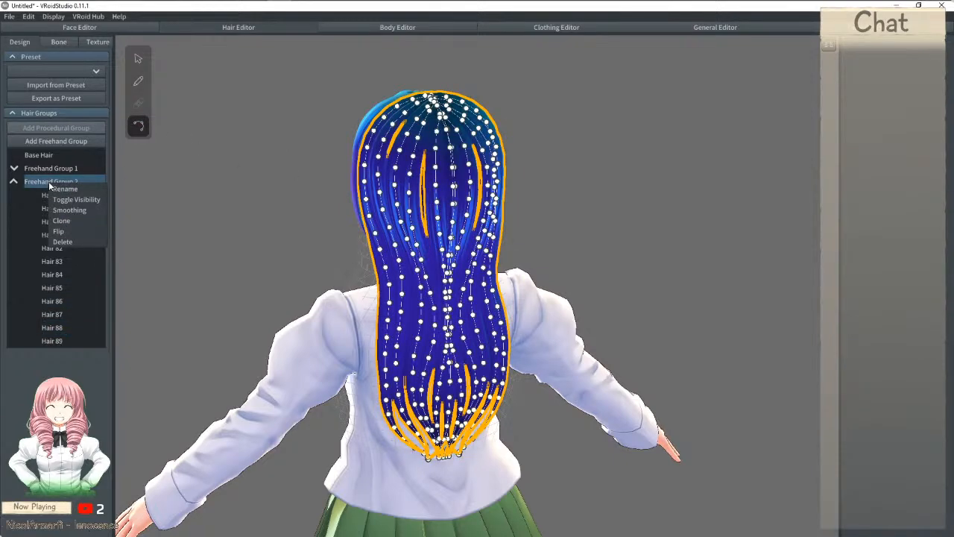
pyautogui.click(72, 210)
pyautogui.rightClick(50, 182)
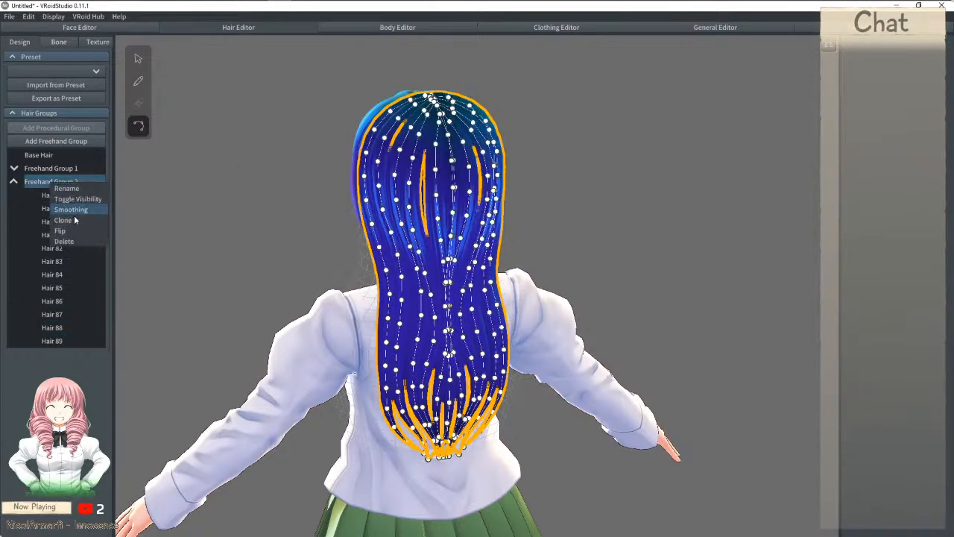
pyautogui.click(77, 212)
# Step: Nudge the upper control point of Hair 78 slightly outward, away from the centre of the back of the head
pyautogui.moveTo(598, 149); pyautogui.dragTo(429, 175, button='right')
pyautogui.click(569, 160)
pyautogui.click(416, 152)
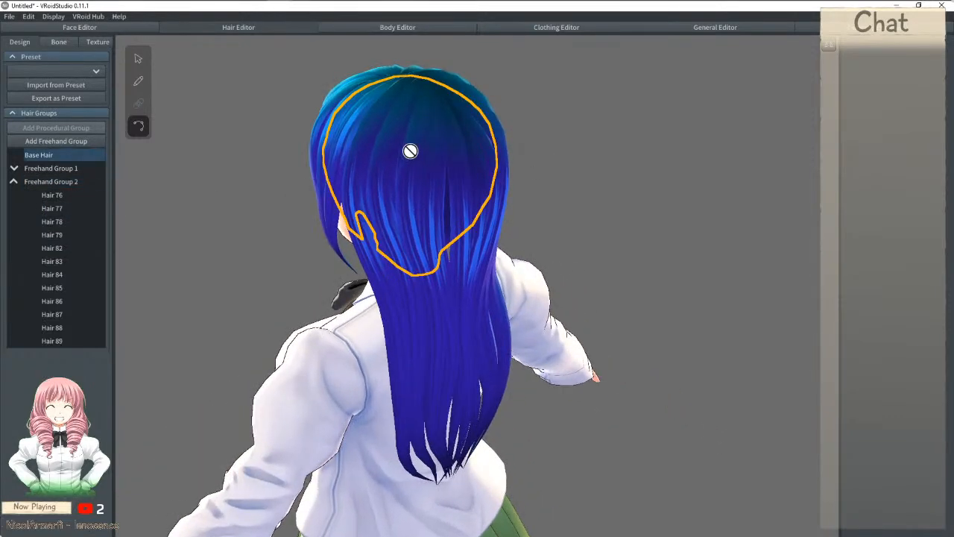
pyautogui.click(528, 292)
pyautogui.click(46, 183)
pyautogui.click(52, 197)
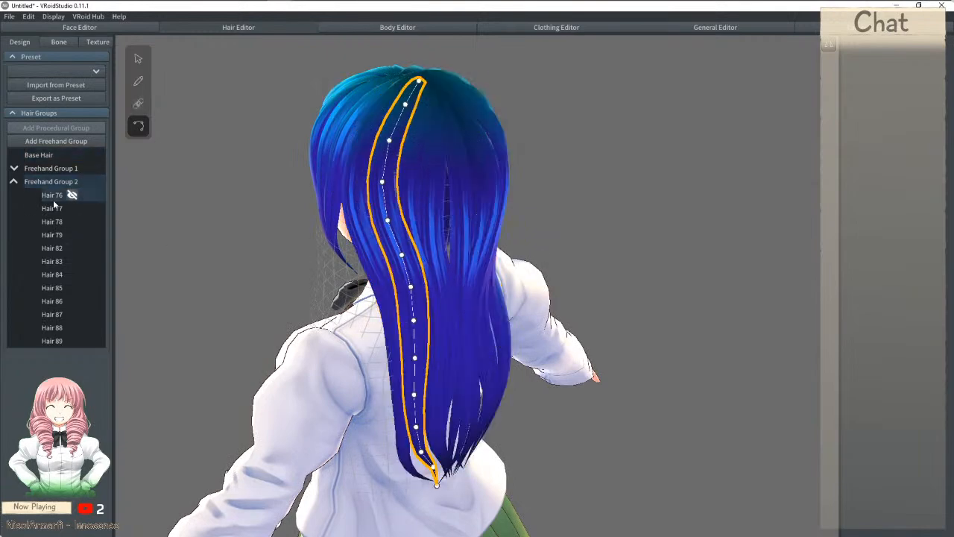
pyautogui.click(414, 159)
pyautogui.moveTo(411, 163); pyautogui.dragTo(430, 170, button='right')
pyautogui.moveTo(437, 175); pyautogui.dragTo(433, 174)
pyautogui.click(432, 218)
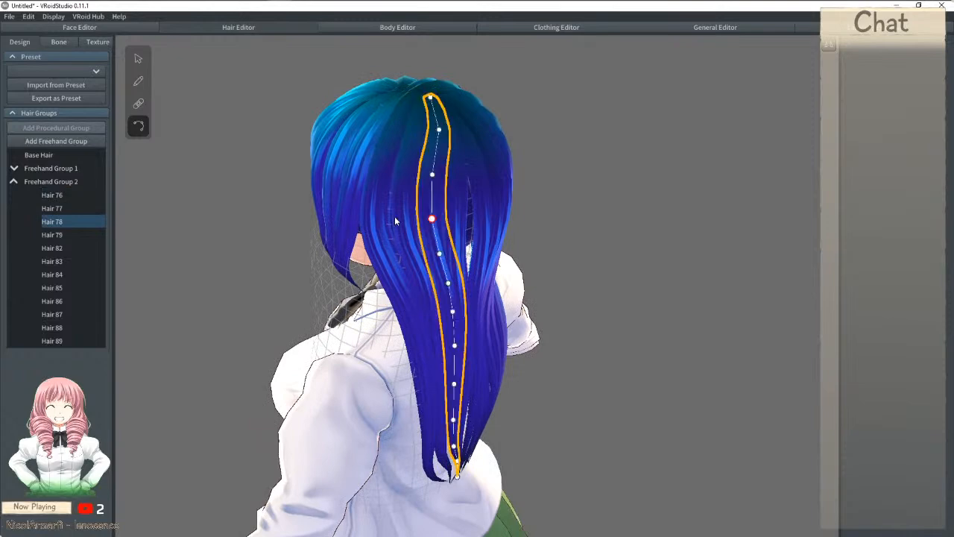
# Step: Shift two control points of Hair 76 slightly towards the face, at the height of the ear and just above it
pyautogui.click(407, 226)
pyautogui.moveTo(403, 224); pyautogui.dragTo(437, 212, button='right')
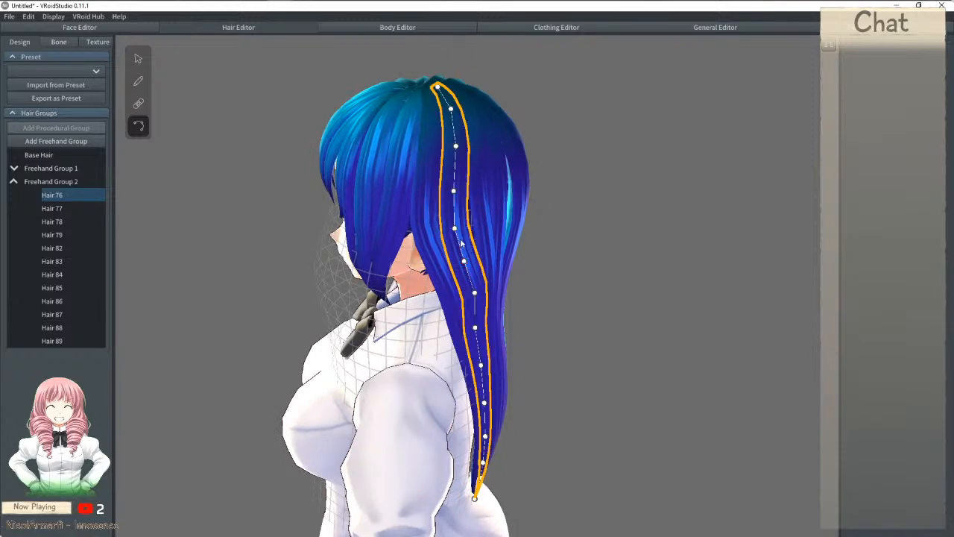
pyautogui.moveTo(456, 228); pyautogui.dragTo(452, 227)
pyautogui.moveTo(455, 192); pyautogui.dragTo(451, 192)
# Step: Move the control points of Hair 82 at mid-head height slightly outward, away from the centre of the back
pyautogui.moveTo(453, 191); pyautogui.dragTo(436, 214, button='right')
pyautogui.click(447, 198)
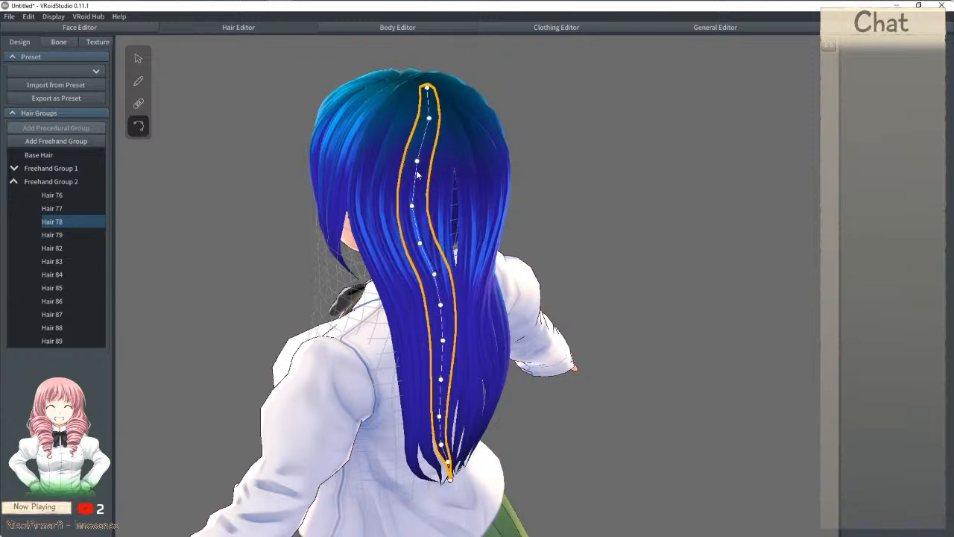
pyautogui.moveTo(414, 158); pyautogui.dragTo(386, 175, button='right')
pyautogui.click(421, 148)
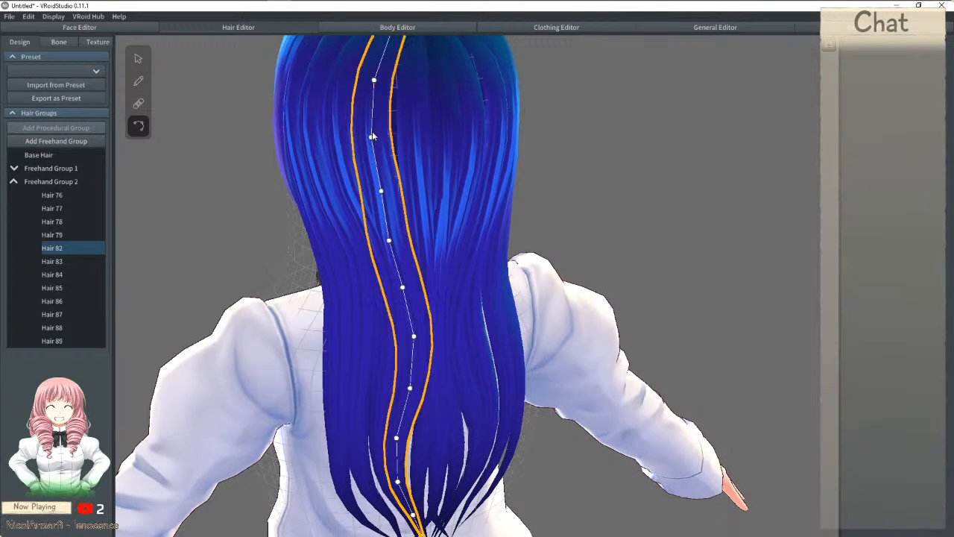
pyautogui.moveTo(372, 136); pyautogui.dragTo(369, 136)
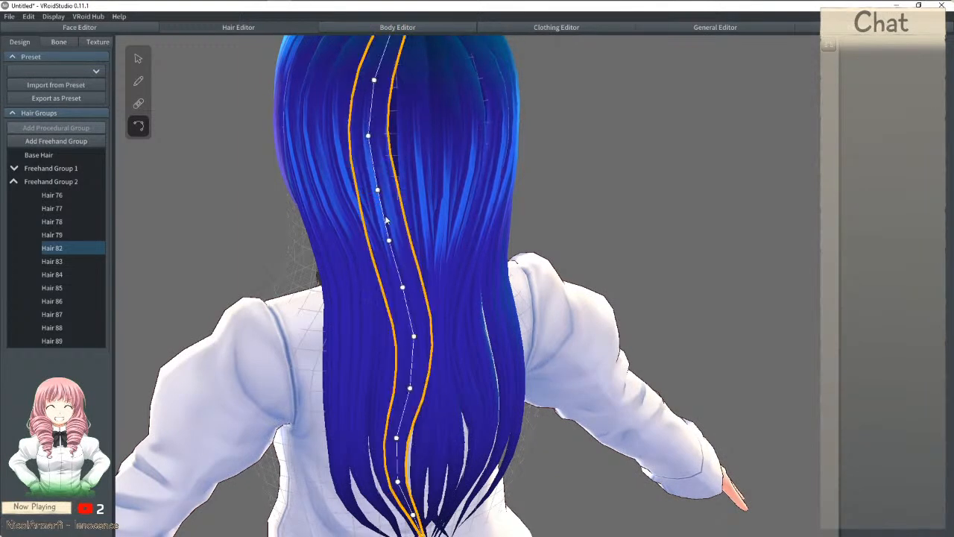
# Step: Move Hair 86's upper control points toward Hair 82 to close the gap on the back of the head
pyautogui.moveTo(393, 241); pyautogui.dragTo(406, 326, button='right')
pyautogui.moveTo(413, 261); pyautogui.dragTo(377, 245, button='right')
pyautogui.scroll(2, 431, 280)
pyautogui.scroll(-2, 431, 280)
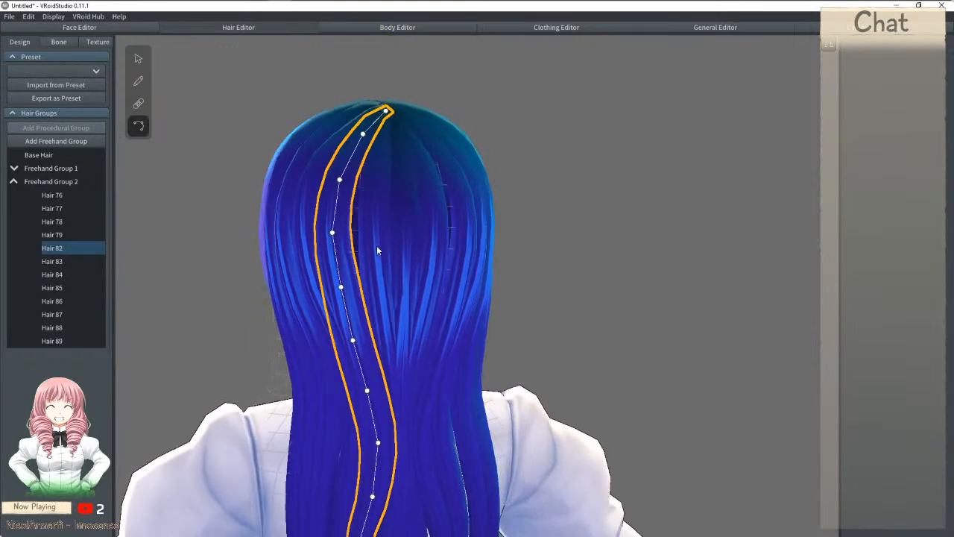
pyautogui.click(377, 250)
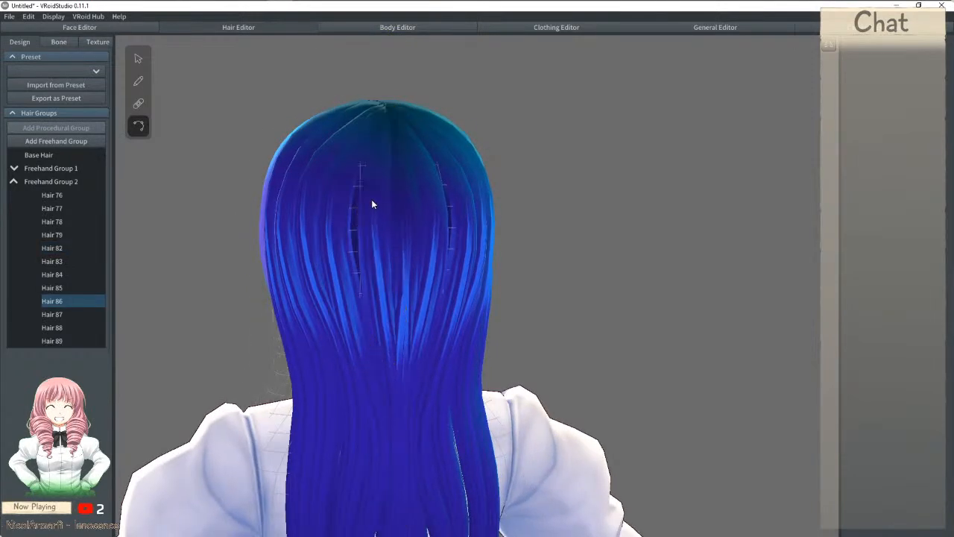
pyautogui.moveTo(383, 147); pyautogui.dragTo(372, 149)
pyautogui.click(372, 256)
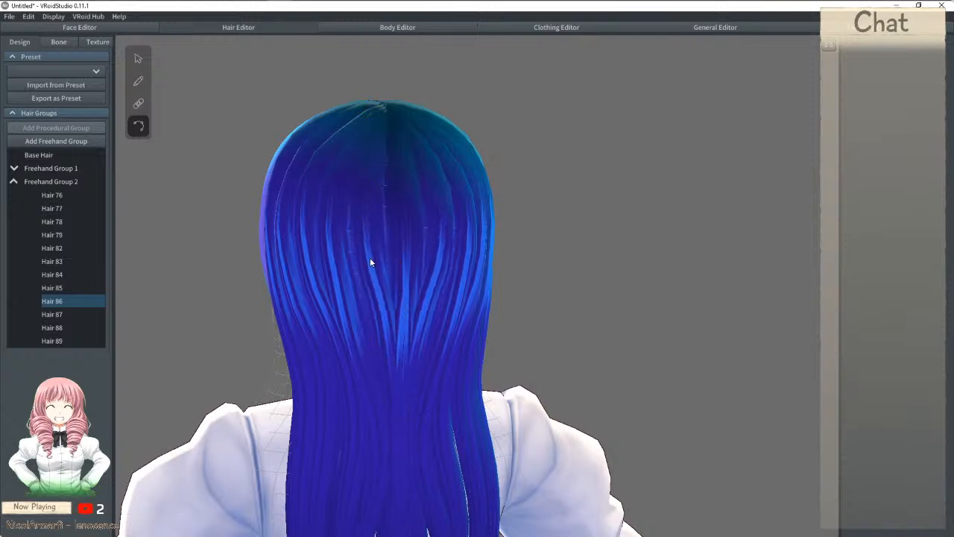
pyautogui.click(384, 316)
pyautogui.click(402, 261)
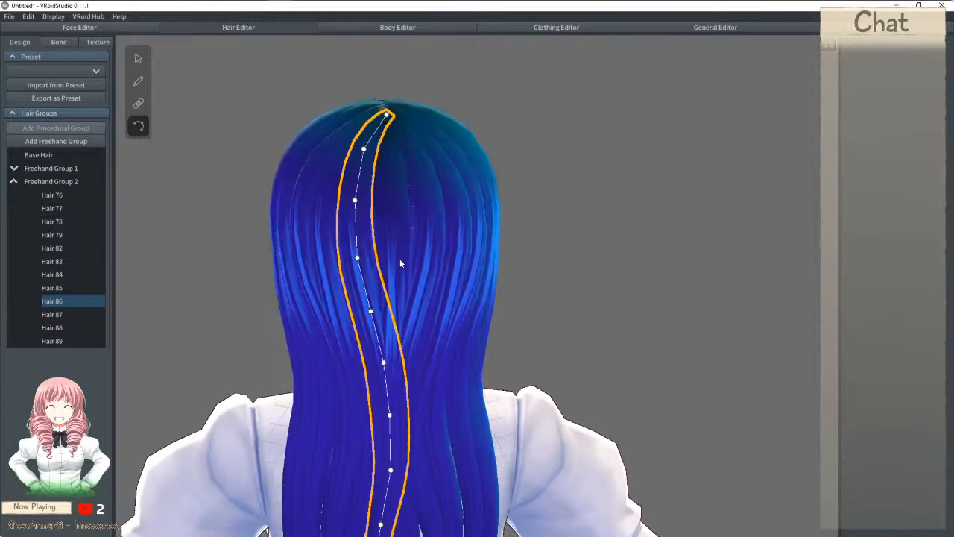
# Step: Shift Hair 89's control points along its length toward Hair 86 to cover the gap at the centre back
pyautogui.moveTo(388, 168); pyautogui.dragTo(382, 165)
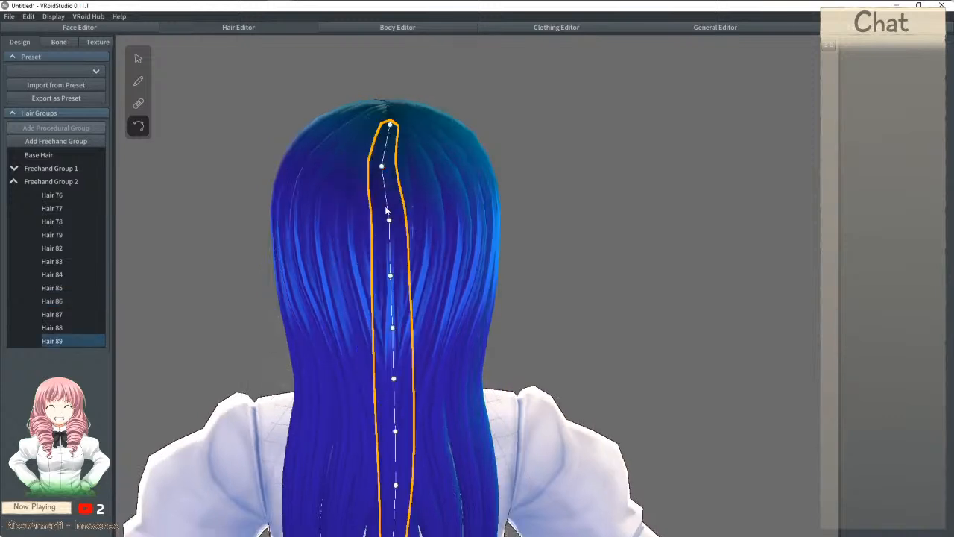
pyautogui.moveTo(390, 220); pyautogui.dragTo(383, 222)
pyautogui.moveTo(388, 279); pyautogui.dragTo(386, 277)
pyautogui.moveTo(393, 329); pyautogui.dragTo(388, 326)
pyautogui.moveTo(393, 378); pyautogui.dragTo(389, 378)
pyautogui.moveTo(396, 431); pyautogui.dragTo(391, 433)
pyautogui.moveTo(392, 433); pyautogui.dragTo(381, 212, button='middle')
pyautogui.moveTo(377, 208); pyautogui.dragTo(376, 214)
pyautogui.moveTo(385, 267); pyautogui.dragTo(384, 284)
# Step: Reposition Hair 88's lower control points and bring its tip to the centre of the back
pyautogui.click(378, 321)
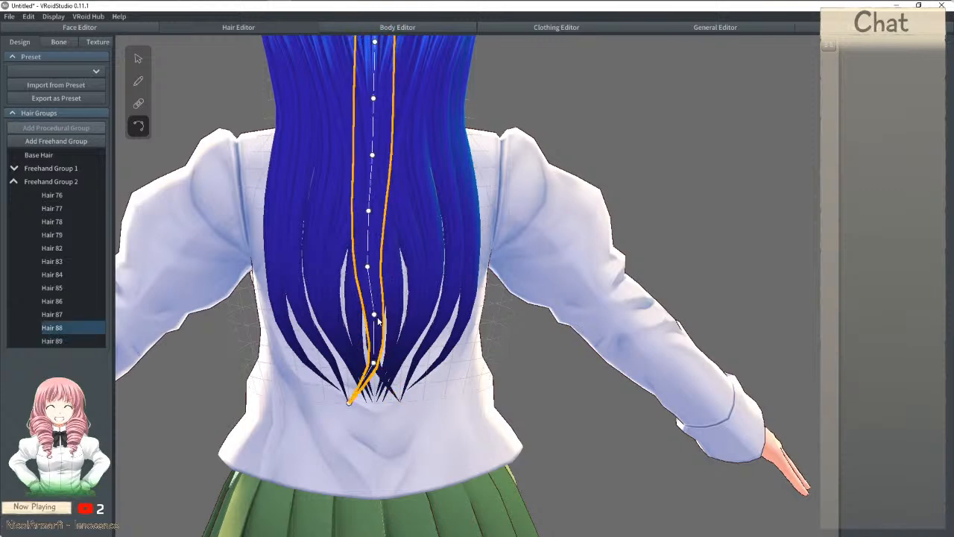
pyautogui.moveTo(374, 316); pyautogui.dragTo(368, 320)
pyautogui.moveTo(370, 363); pyautogui.dragTo(375, 400)
# Step: Move Hair 78's lower control points inward to close the gap beside the central strands
pyautogui.click(353, 362)
pyautogui.click(347, 360)
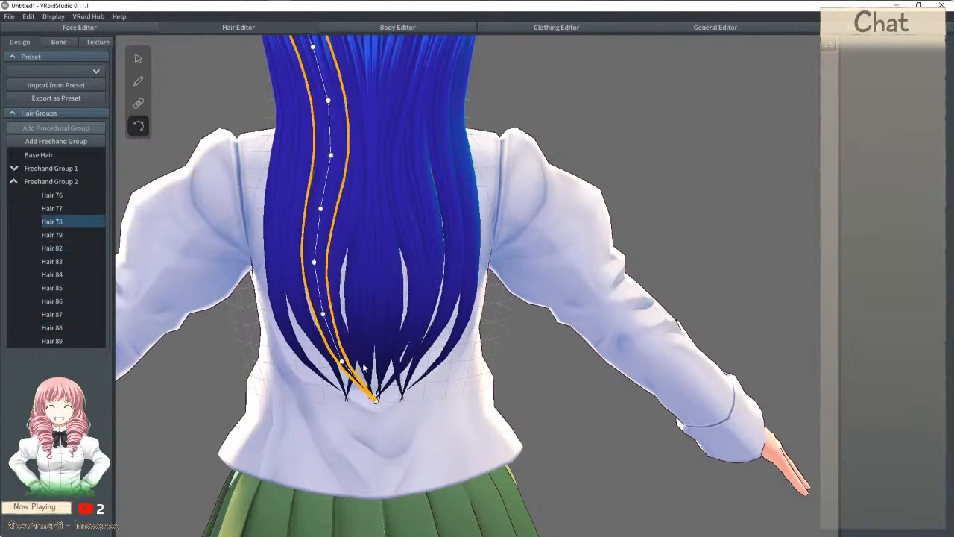
pyautogui.click(343, 335)
pyautogui.moveTo(333, 266); pyautogui.dragTo(336, 264)
# Step: Shift Hair 76's lower control points inward and adjust its tip to narrow the gap near the hair ends
pyautogui.click(298, 247)
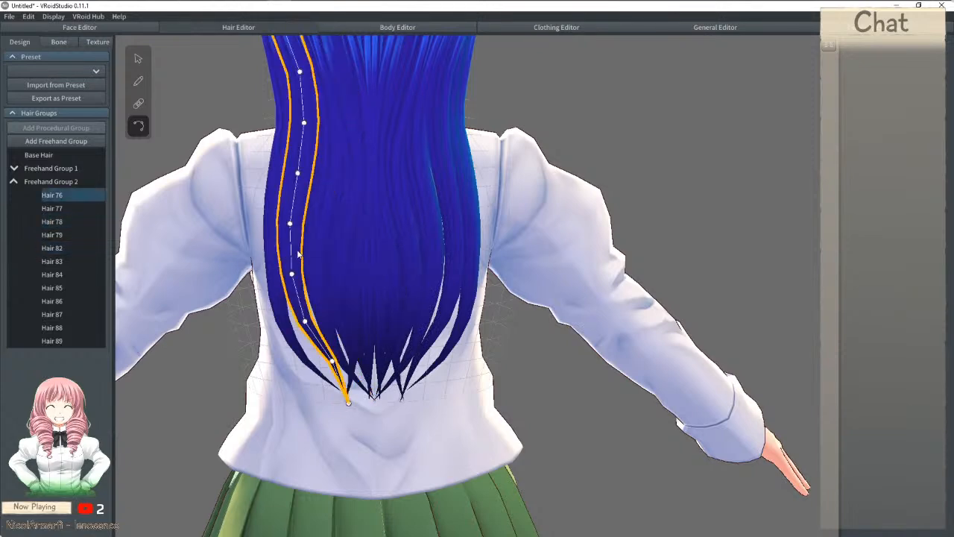
pyautogui.moveTo(329, 246); pyautogui.dragTo(307, 245, button='right')
pyautogui.moveTo(295, 230); pyautogui.dragTo(294, 231)
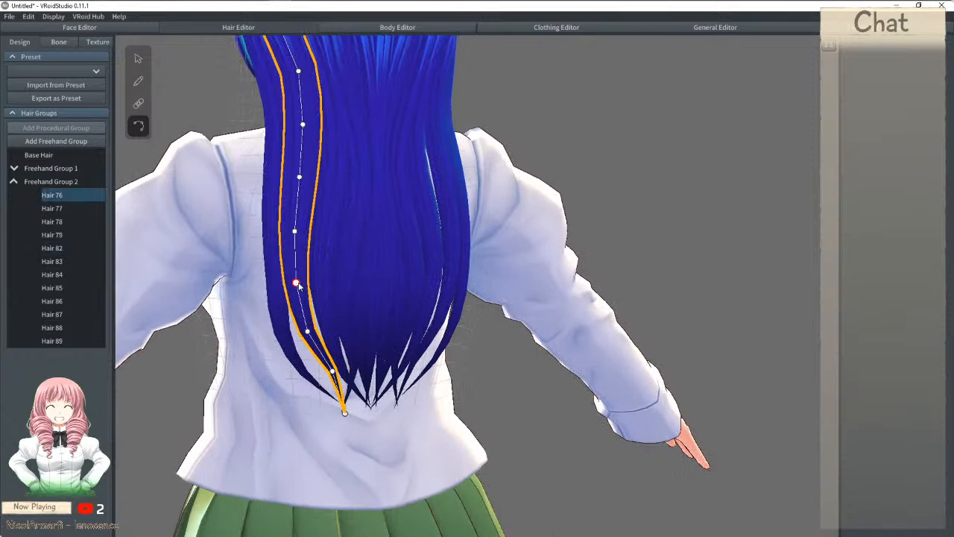
pyautogui.moveTo(296, 283); pyautogui.dragTo(299, 284)
pyautogui.click(307, 333)
pyautogui.click(333, 374)
pyautogui.moveTo(344, 414); pyautogui.dragTo(334, 413)
# Step: Refine Hair 76's mid-length curve at shoulder level and reposition its tip so it blends with the neighbouring strands
pyautogui.moveTo(317, 309); pyautogui.dragTo(292, 181, button='right')
pyautogui.click(300, 276)
pyautogui.moveTo(293, 178); pyautogui.dragTo(295, 177)
pyautogui.moveTo(288, 122); pyautogui.dragTo(292, 119)
pyautogui.moveTo(290, 232); pyautogui.dragTo(296, 235)
pyautogui.click(317, 330)
pyautogui.moveTo(321, 348); pyautogui.dragTo(322, 349)
pyautogui.moveTo(341, 388); pyautogui.dragTo(342, 418)
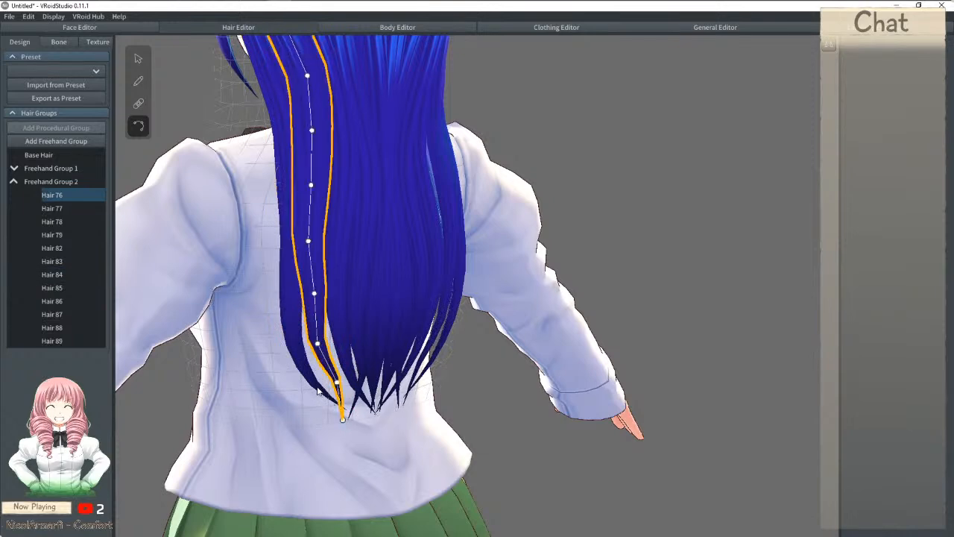
# Step: Adjust Hair 77's mid-length control points at shoulder-blade height to smooth its outer curve
pyautogui.click(318, 392)
pyautogui.moveTo(387, 334); pyautogui.dragTo(437, 189, button='right')
pyautogui.click(440, 177)
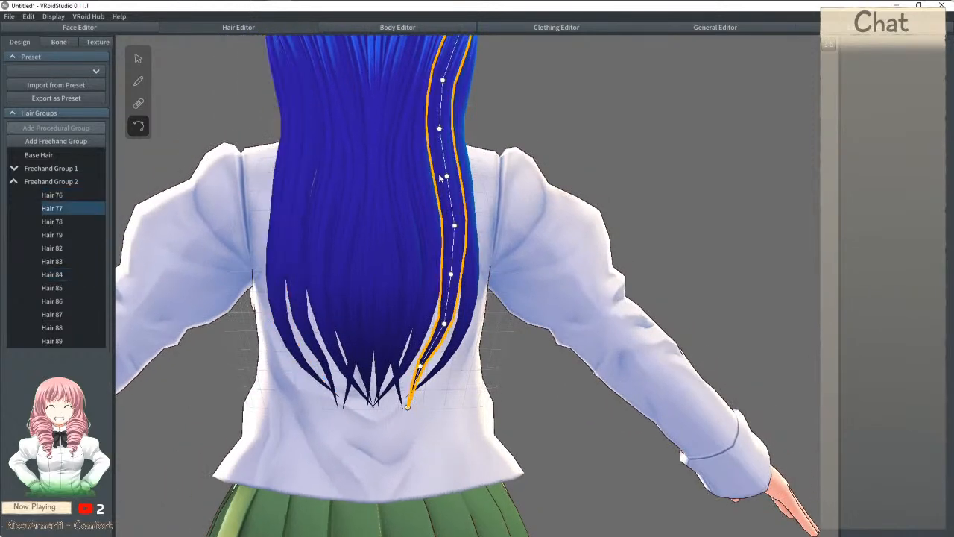
pyautogui.moveTo(446, 176); pyautogui.dragTo(447, 177)
pyautogui.moveTo(447, 178); pyautogui.dragTo(458, 222, button='right')
pyautogui.moveTo(459, 225); pyautogui.dragTo(459, 221)
# Step: Nudge Hair 85 inward at shoulder height and reposition a central strand's lower end at the middle of the back
pyautogui.click(461, 169)
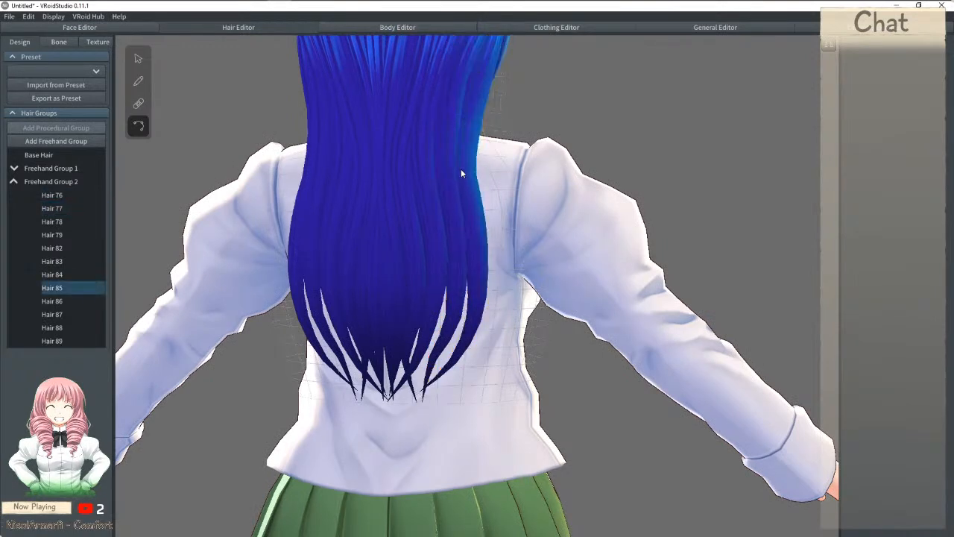
pyautogui.moveTo(465, 118); pyautogui.dragTo(460, 117)
pyautogui.moveTo(459, 117)
pyautogui.mouseDown(button='right')
pyautogui.moveTo(431, 117)
pyautogui.moveTo(469, 117)
pyautogui.mouseUp(button='right')
pyautogui.click(371, 361)
pyautogui.moveTo(370, 368); pyautogui.dragTo(384, 414)
# Step: Move Hair 79's root point up to where the strands meet at the crown
pyautogui.moveTo(416, 218); pyautogui.dragTo(395, 195, button='right')
pyautogui.moveTo(398, 191)
pyautogui.mouseDown()
pyautogui.moveTo(400, 141)
pyautogui.moveTo(401, 167)
pyautogui.moveTo(401, 152)
pyautogui.mouseUp()
pyautogui.click(404, 152)
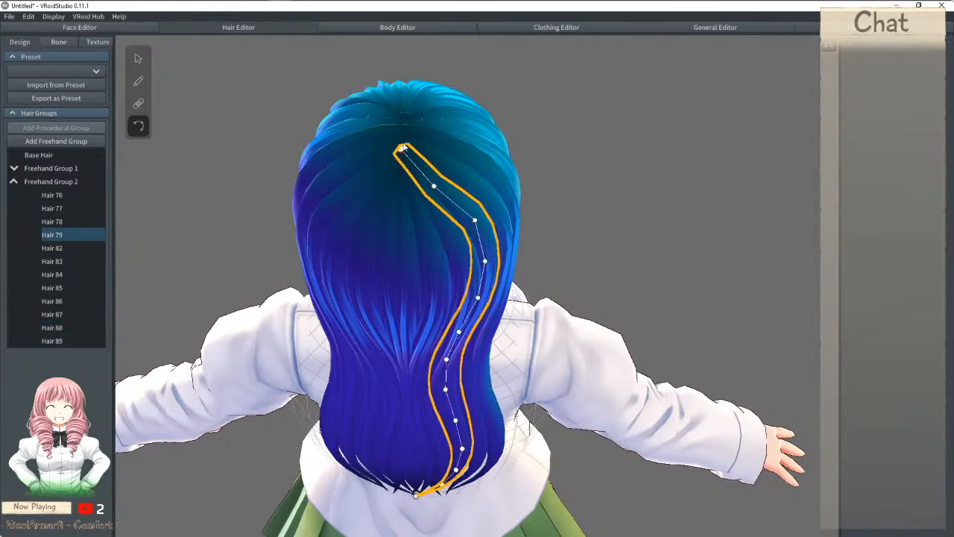
pyautogui.moveTo(402, 147); pyautogui.dragTo(387, 132, button='right')
pyautogui.moveTo(474, 221); pyautogui.dragTo(498, 216, button='right')
# Step: Reshape Hair 77's upper control points on the side of the head to even out the spacing between strands
pyautogui.click(453, 256)
pyautogui.moveTo(463, 273); pyautogui.dragTo(461, 271)
pyautogui.moveTo(461, 272); pyautogui.dragTo(475, 259, button='right')
pyautogui.click(476, 260)
pyautogui.moveTo(492, 265); pyautogui.dragTo(522, 245)
pyautogui.moveTo(524, 289); pyautogui.dragTo(518, 286)
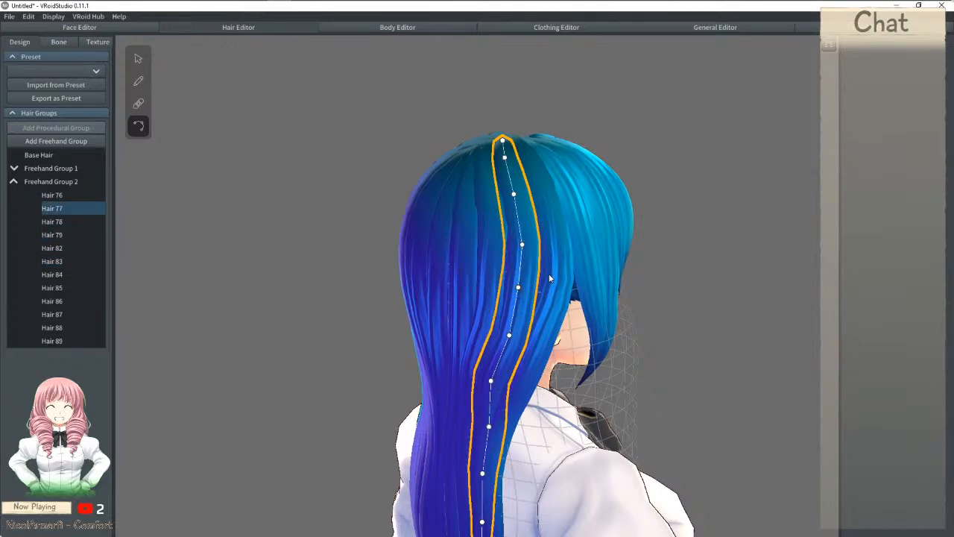
# Step: Adjust Hair 79's mid-length control points on the side of the head
pyautogui.click(550, 278)
pyautogui.moveTo(549, 284); pyautogui.dragTo(489, 299, button='right')
pyautogui.click(491, 275)
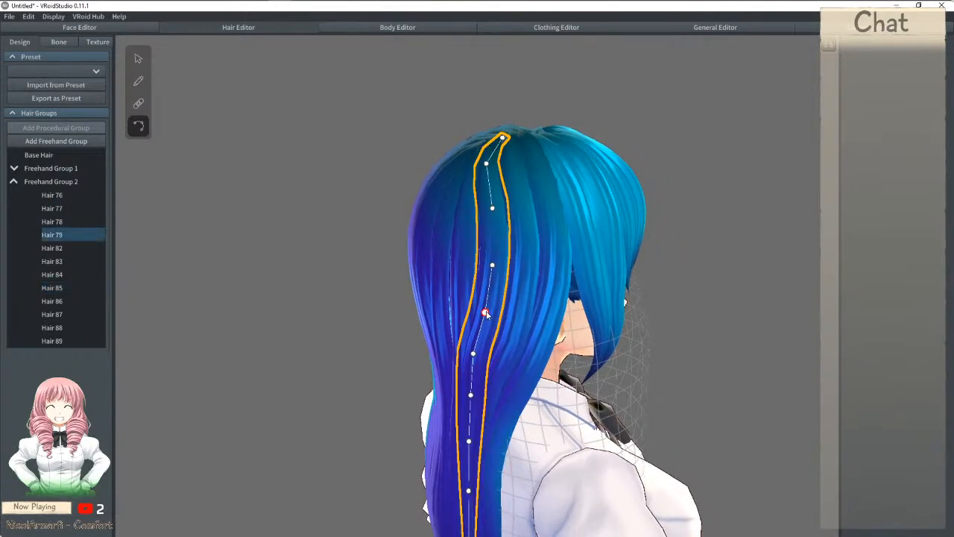
# Step: Toggle the base hair's visibility to check how well the freehand strands cover the head
pyautogui.click(668, 179)
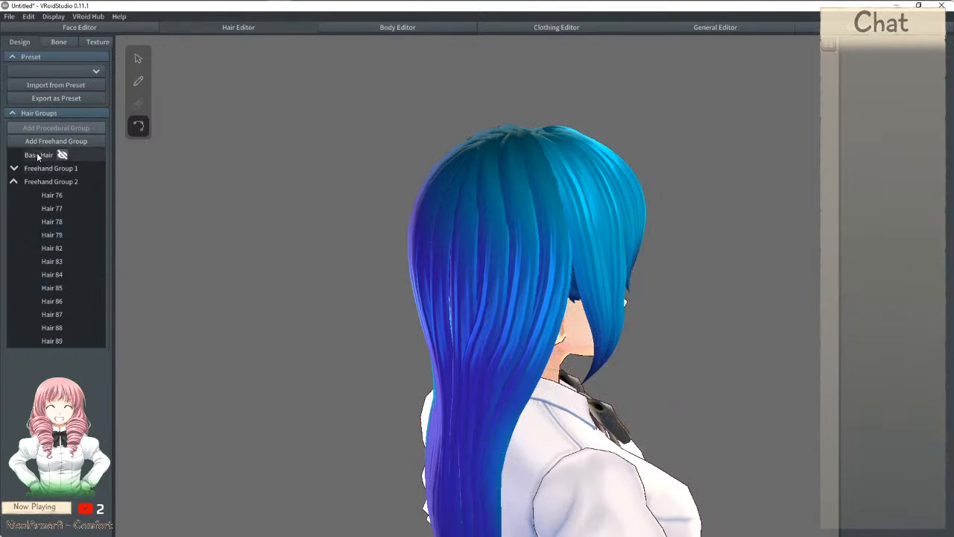
pyautogui.click(61, 155)
pyautogui.moveTo(379, 206); pyautogui.dragTo(548, 199, button='right')
pyautogui.click(64, 155)
pyautogui.moveTo(608, 240); pyautogui.dragTo(568, 242, button='right')
# Step: Pull Freehand Group 2's side guide points inward at ear and neck height so the back hair sits behind the ears
pyautogui.click(144, 67)
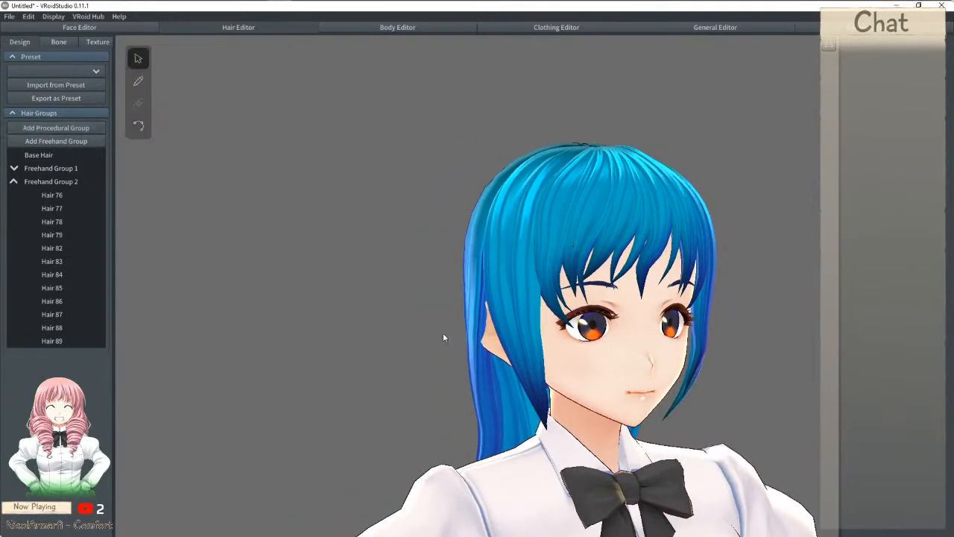
pyautogui.click(82, 168)
pyautogui.click(74, 182)
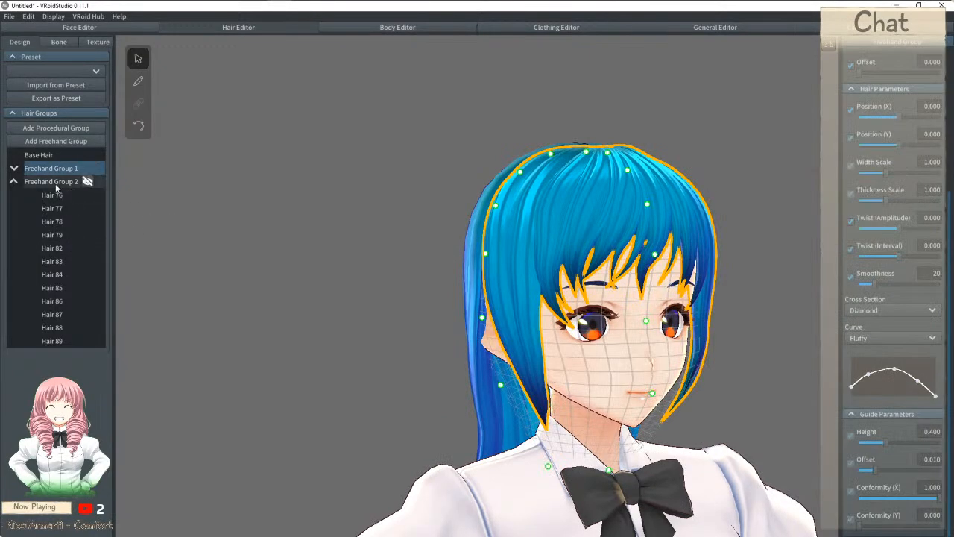
pyautogui.moveTo(420, 304); pyautogui.dragTo(538, 332, button='right')
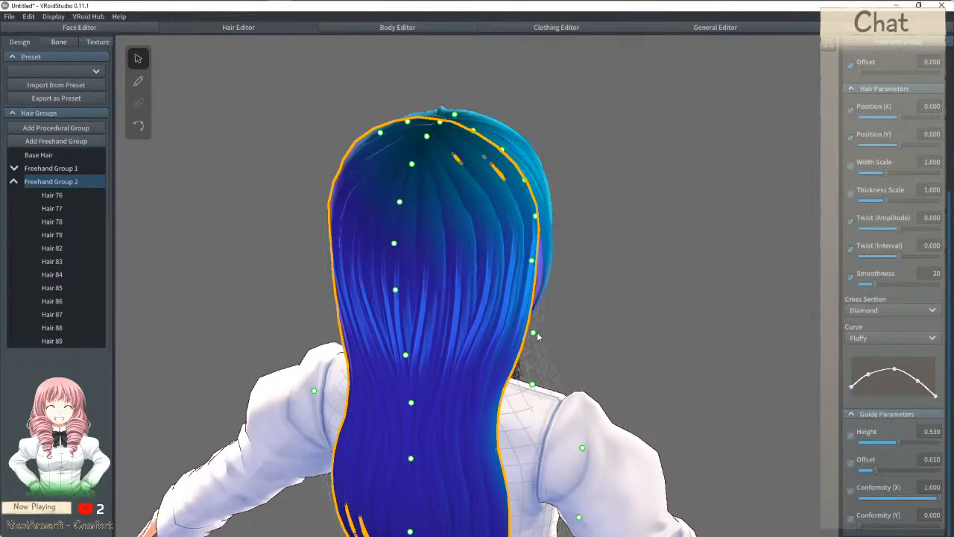
pyautogui.moveTo(518, 335); pyautogui.dragTo(512, 332)
pyautogui.moveTo(531, 261); pyautogui.dragTo(525, 262)
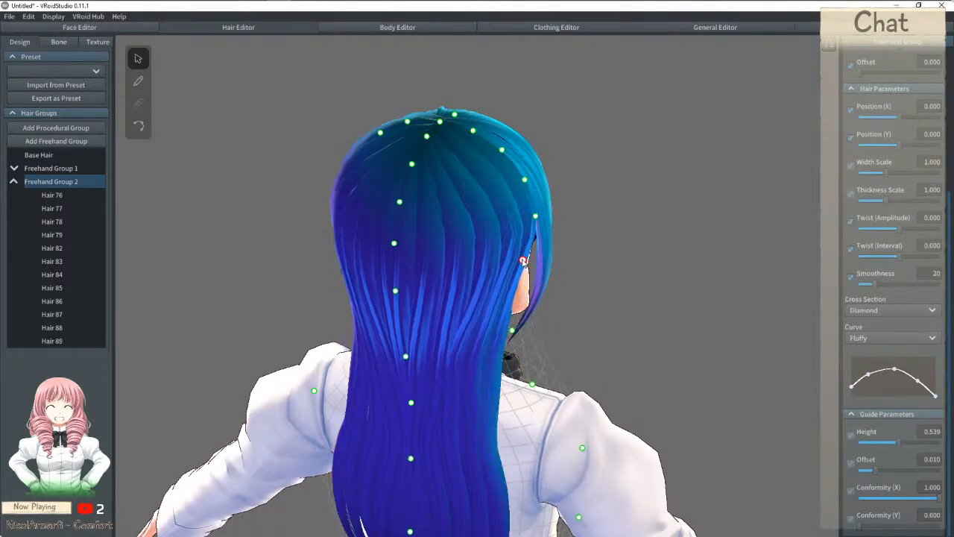
pyautogui.moveTo(525, 261)
pyautogui.mouseDown(button='right')
pyautogui.moveTo(497, 252)
pyautogui.moveTo(573, 245)
pyautogui.moveTo(537, 250)
pyautogui.mouseUp(button='right')
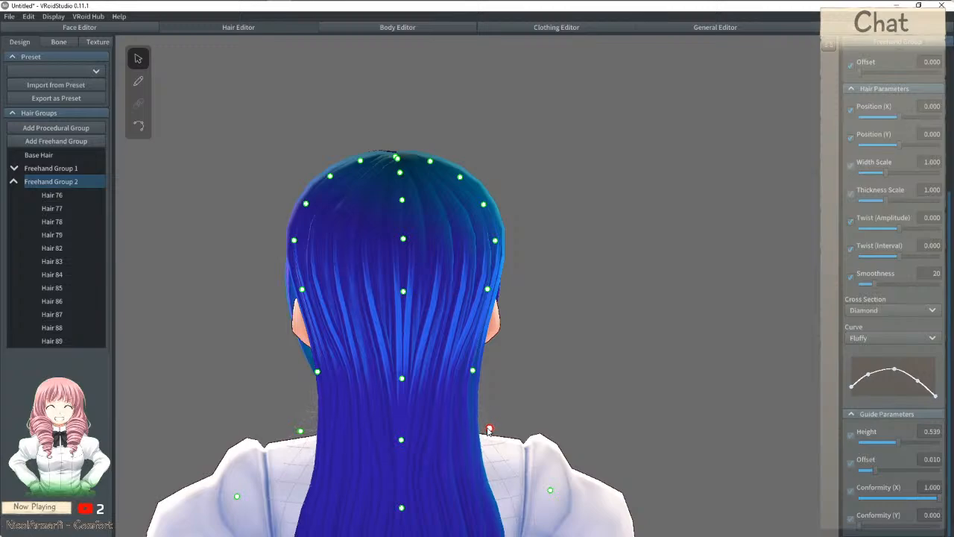
# Step: Reshape the back hair's side strand just above the ear with the control point tool
pyautogui.click(138, 125)
pyautogui.moveTo(305, 417); pyautogui.dragTo(357, 418, button='right')
pyautogui.click(533, 334)
pyautogui.moveTo(534, 333)
pyautogui.mouseDown()
pyautogui.moveTo(517, 317)
pyautogui.moveTo(527, 316)
pyautogui.mouseUp()
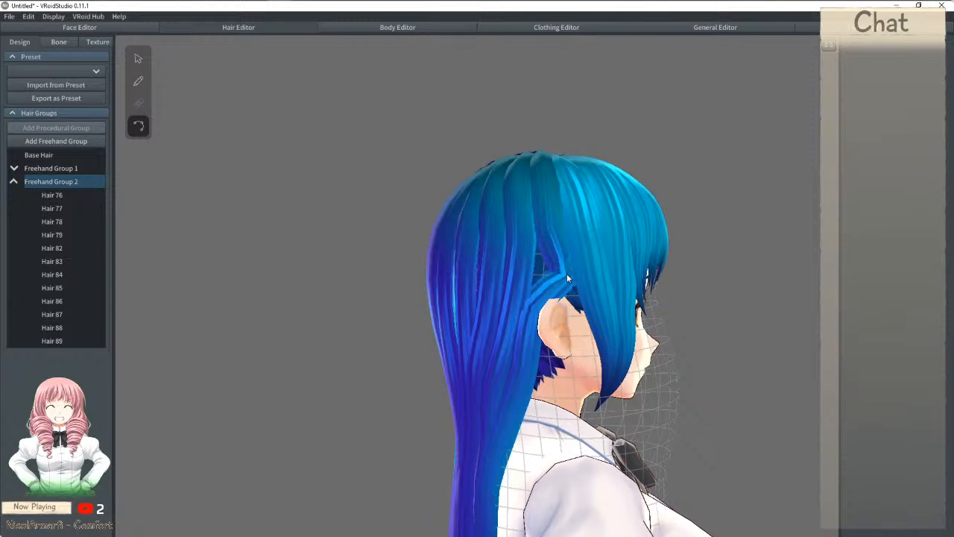
pyautogui.click(544, 274)
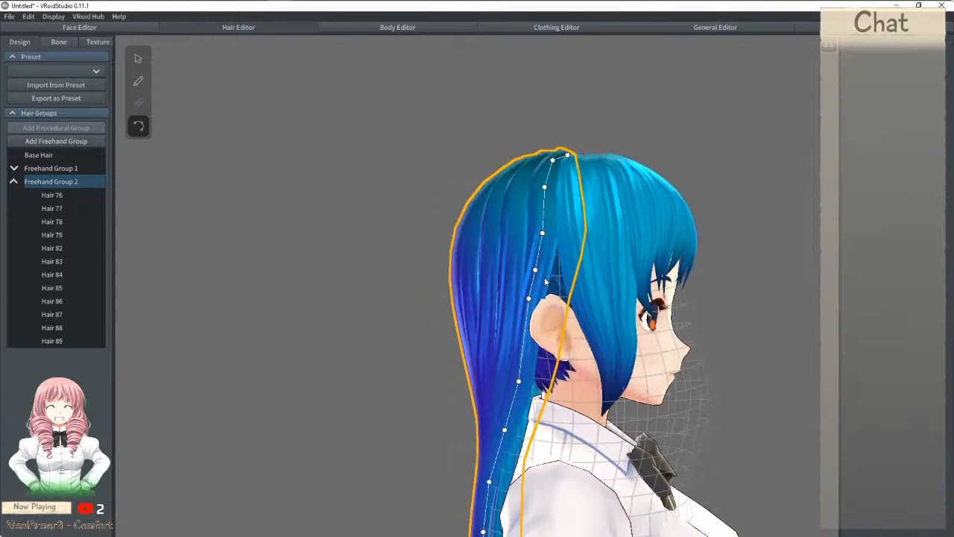
# Step: Set the freehand hair brush's width to 0.035 for drawing strands in Freehand Group 2
pyautogui.click(144, 80)
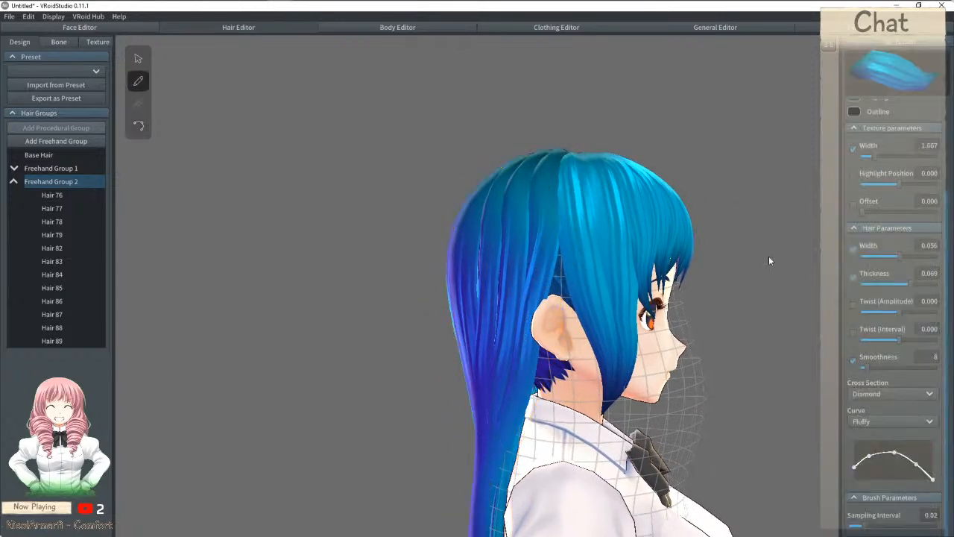
pyautogui.moveTo(897, 261); pyautogui.dragTo(883, 260)
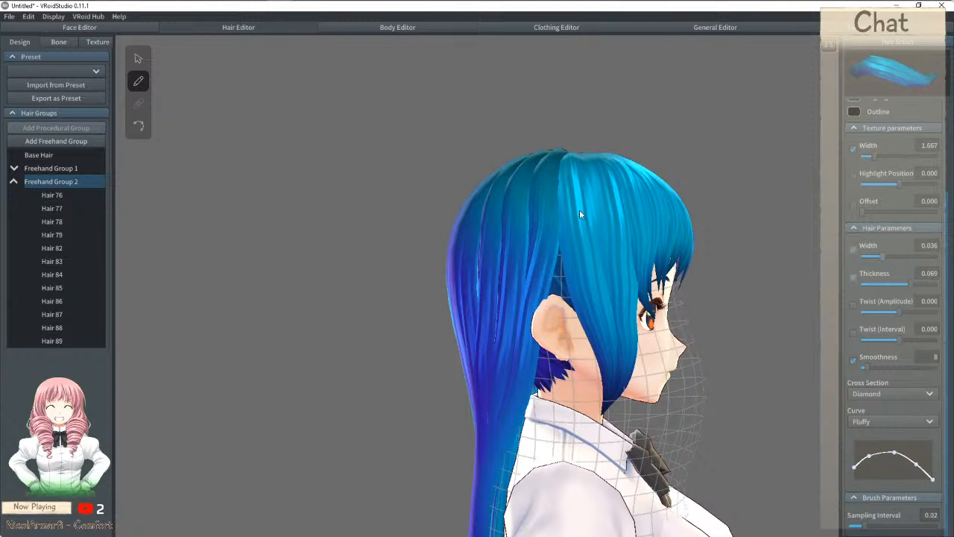
pyautogui.moveTo(558, 155)
pyautogui.mouseDown()
pyautogui.moveTo(556, 253)
pyautogui.moveTo(569, 255)
pyautogui.mouseUp()
pyautogui.hotkey('ctrl', 'z')
pyautogui.moveTo(564, 154); pyautogui.dragTo(565, 166, button='right')
pyautogui.moveTo(564, 149); pyautogui.dragTo(561, 215)
pyautogui.hotkey('ctrl', 'z')
# Step: Draw two narrow strands from the crown down the side, one in front of the ear and one behind it
pyautogui.moveTo(566, 131)
pyautogui.mouseDown()
pyautogui.moveTo(559, 221)
pyautogui.moveTo(576, 361)
pyautogui.mouseUp()
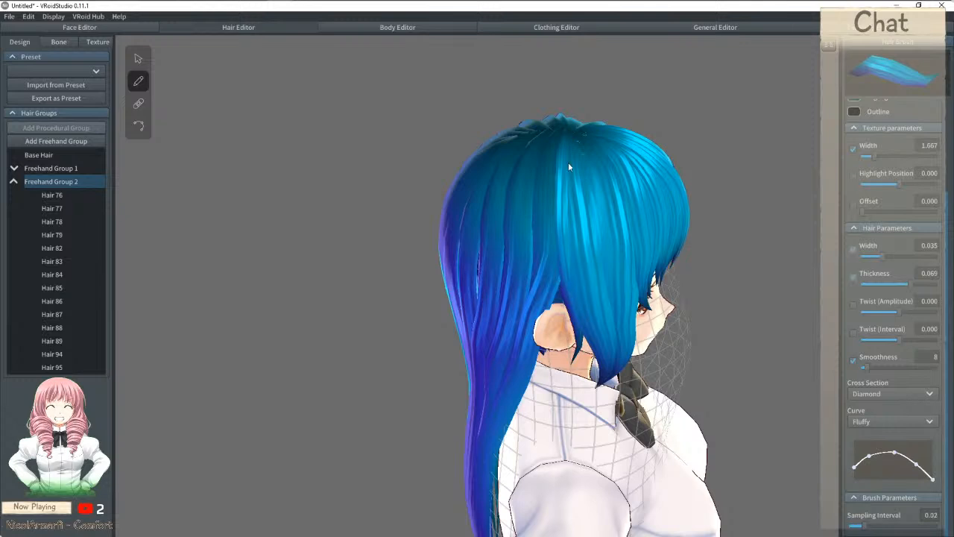
pyautogui.moveTo(567, 131); pyautogui.dragTo(571, 143, button='right')
pyautogui.moveTo(566, 130)
pyautogui.mouseDown()
pyautogui.moveTo(563, 303)
pyautogui.moveTo(542, 320)
pyautogui.mouseUp()
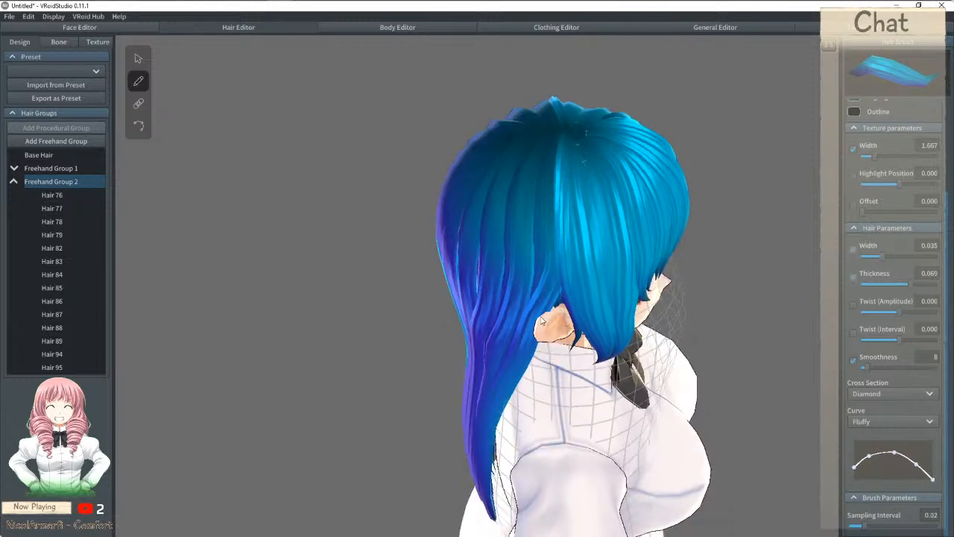
pyautogui.moveTo(535, 321)
pyautogui.mouseDown(button='right')
pyautogui.moveTo(528, 269)
pyautogui.moveTo(519, 267)
pyautogui.moveTo(535, 270)
pyautogui.mouseUp(button='right')
pyautogui.moveTo(586, 300); pyautogui.dragTo(412, 301, button='right')
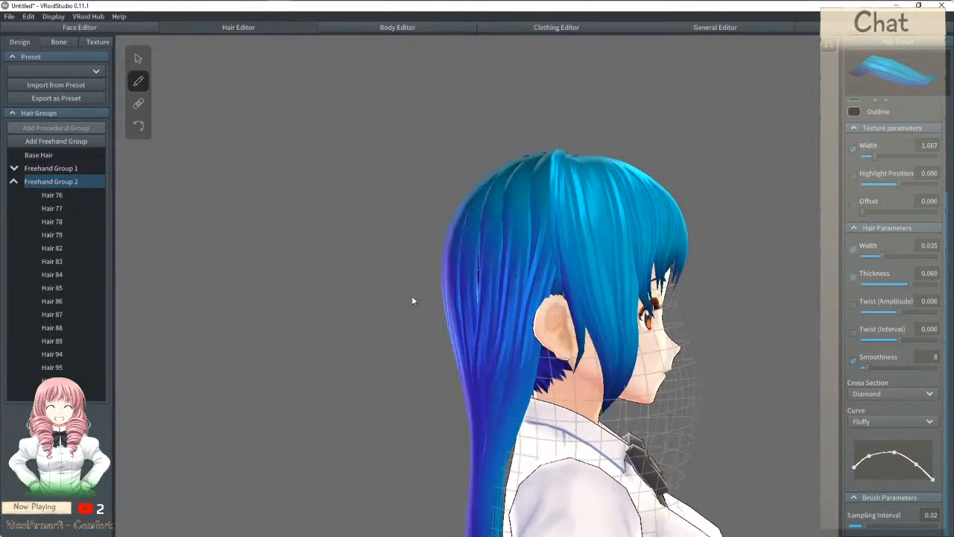
# Step: Reposition the new side strands' control points just above and in front of the ear to follow its shape
pyautogui.click(139, 131)
pyautogui.click(536, 298)
pyautogui.moveTo(559, 281); pyautogui.dragTo(562, 288)
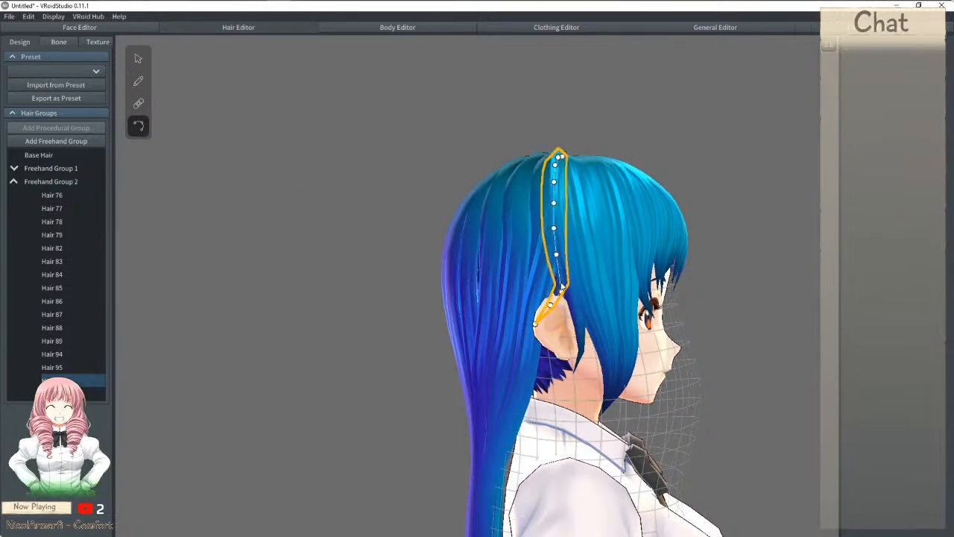
pyautogui.moveTo(557, 256); pyautogui.dragTo(560, 278)
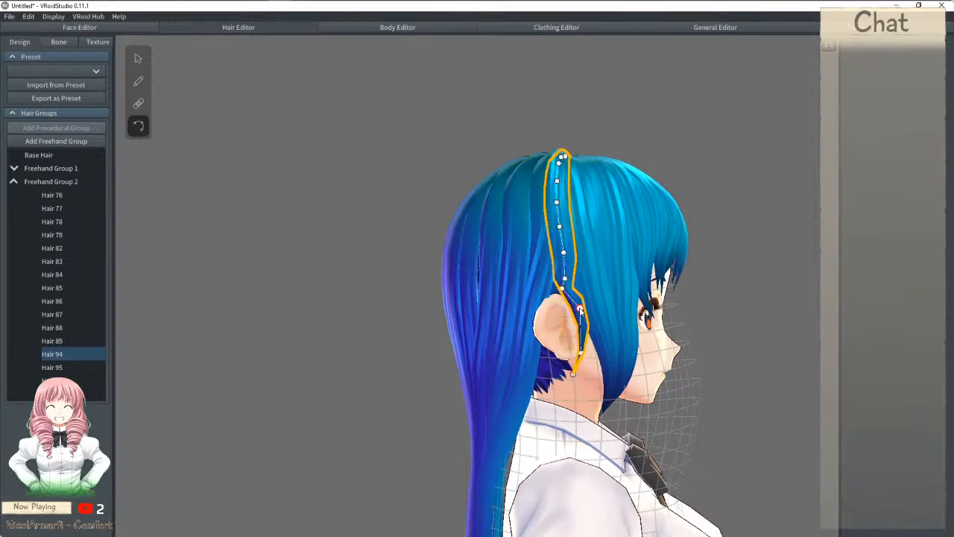
pyautogui.moveTo(576, 300); pyautogui.dragTo(684, 274, button='right')
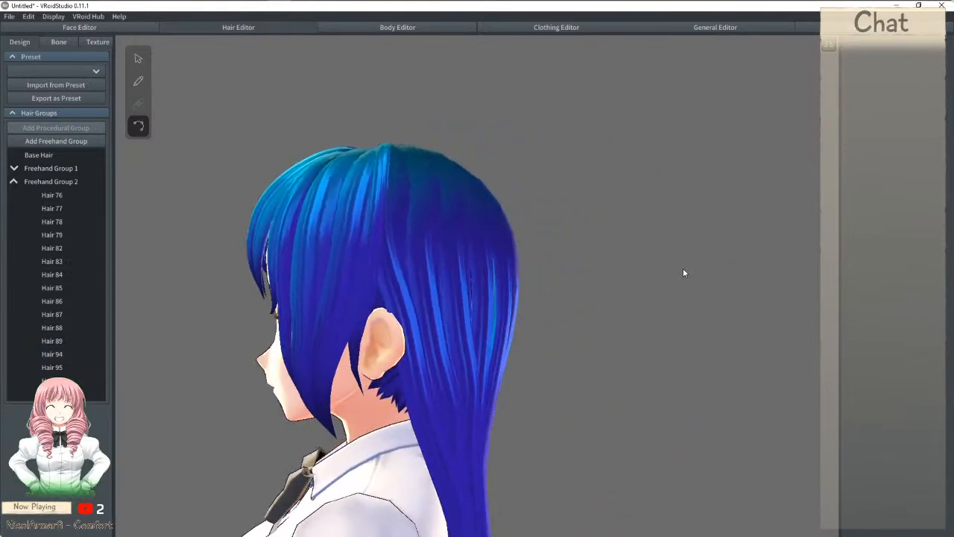
# Step: Adjust the lower control points of the new strand above the opposite ear and check the hair from the front
pyautogui.click(400, 305)
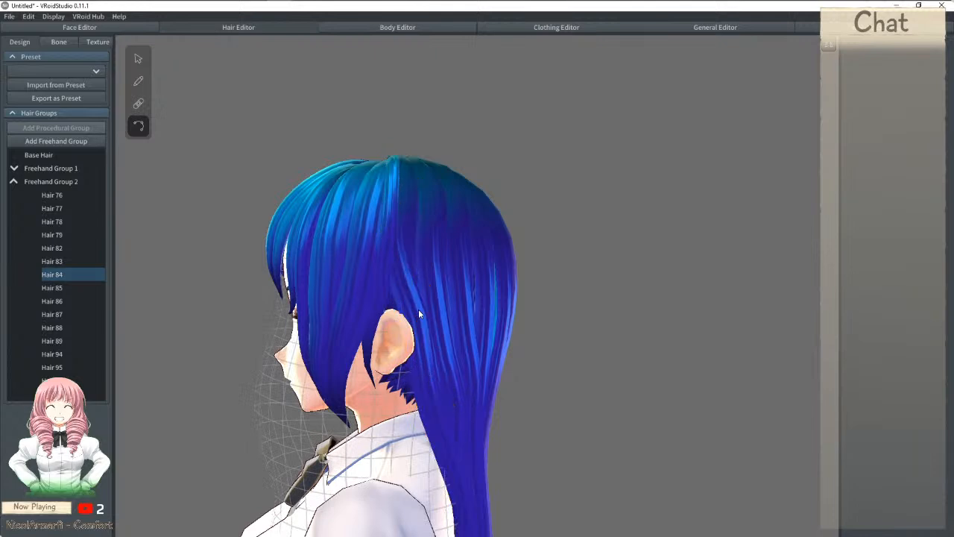
pyautogui.click(420, 312)
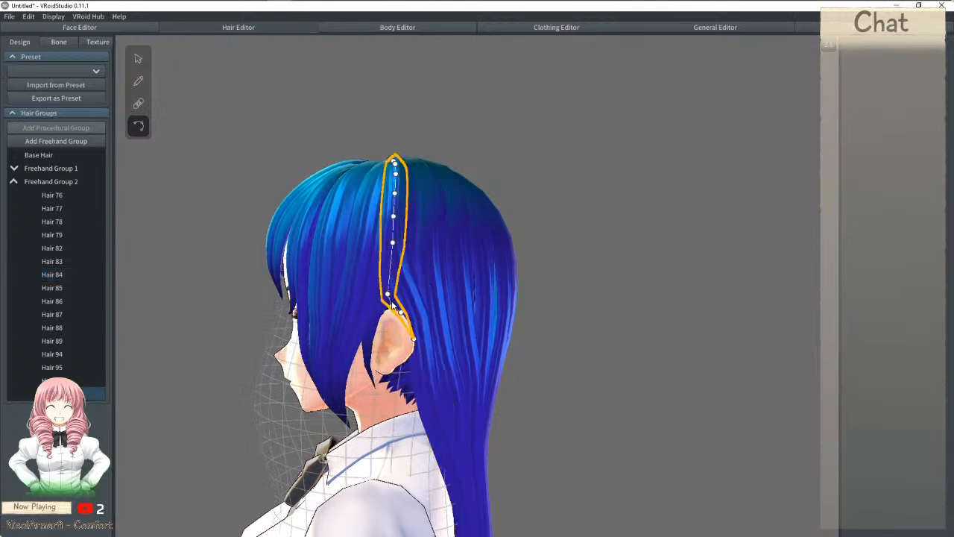
pyautogui.click(388, 296)
pyautogui.click(389, 303)
pyautogui.click(392, 296)
pyautogui.click(583, 283)
pyautogui.moveTo(599, 288); pyautogui.dragTo(629, 306, button='right')
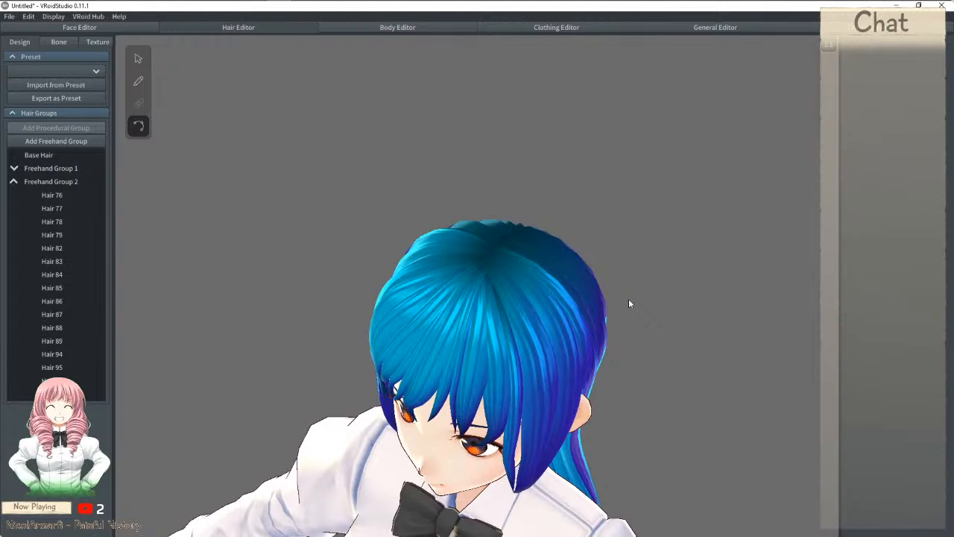
pyautogui.moveTo(633, 295); pyautogui.dragTo(643, 282, button='right')
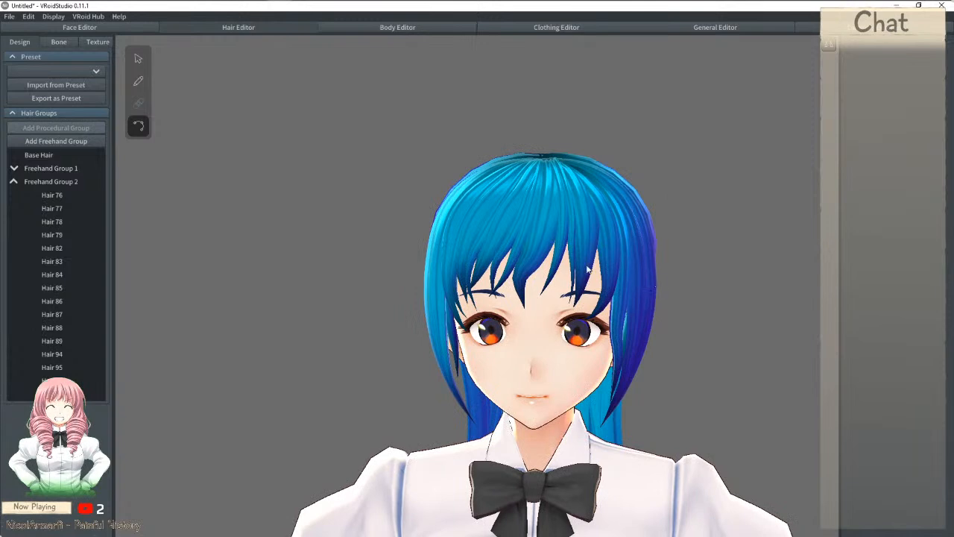
# Step: Select the centre bang strand between the eyes and nudge its control points to adjust its curve and tip
pyautogui.click(538, 260)
pyautogui.moveTo(533, 257); pyautogui.dragTo(530, 256)
pyautogui.moveTo(524, 305); pyautogui.dragTo(528, 304)
# Step: Delete the bang strand running from the crown to above the character's right eyebrow, undoing and repeating the deletion to compare the fringe
pyautogui.press('Delete')
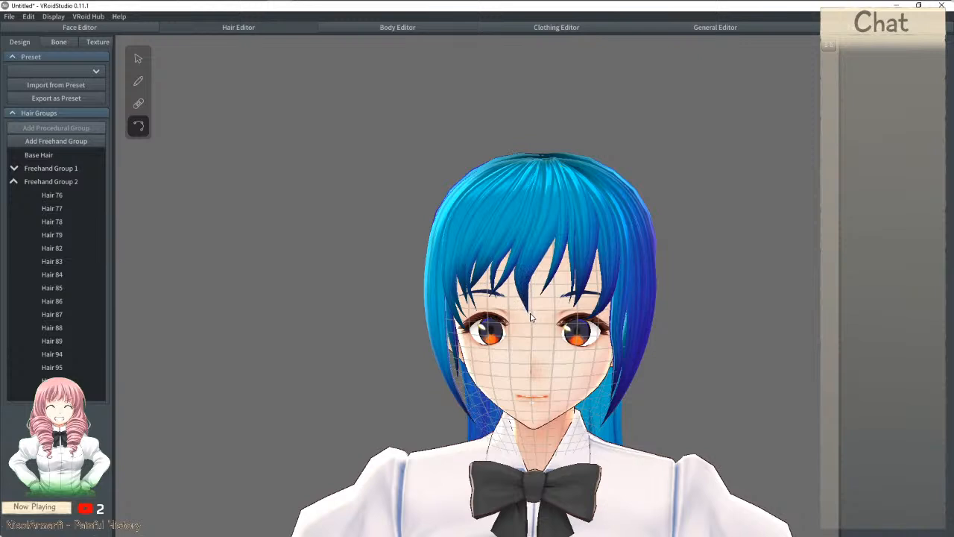
pyautogui.hotkey('ctrl', 'z')
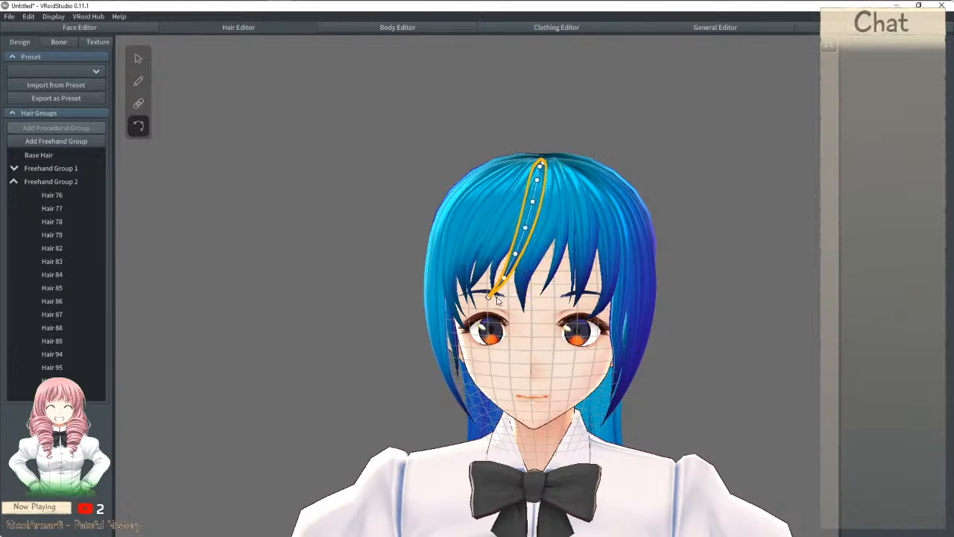
pyautogui.press('Delete')
pyautogui.hotkey('ctrl', 'z')
pyautogui.press('Delete')
pyautogui.hotkey('ctrl', 'z')
pyautogui.press('Delete')
pyautogui.hotkey('ctrl', 'z')
pyautogui.press('Delete')
pyautogui.hotkey('ctrl', 'z')
pyautogui.moveTo(504, 289); pyautogui.dragTo(536, 269, button='right')
pyautogui.press('Delete')
# Step: Add a third freehand hair group and set its guide height to 0.255
pyautogui.moveTo(666, 157); pyautogui.dragTo(616, 199, button='right')
pyautogui.scroll(1, 614, 197)
pyautogui.scroll(2, 601, 254)
pyautogui.moveTo(630, 279); pyautogui.dragTo(609, 226, button='middle')
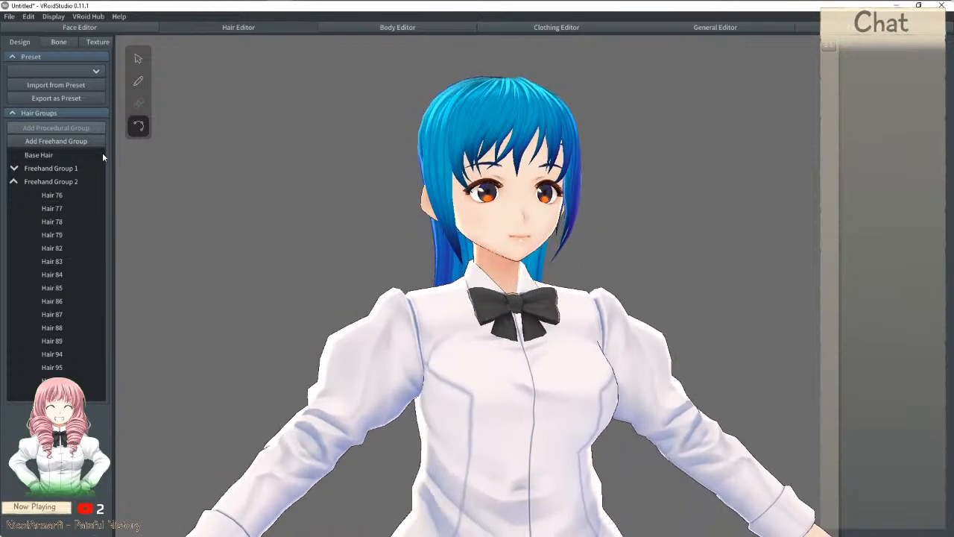
pyautogui.click(13, 181)
pyautogui.click(51, 142)
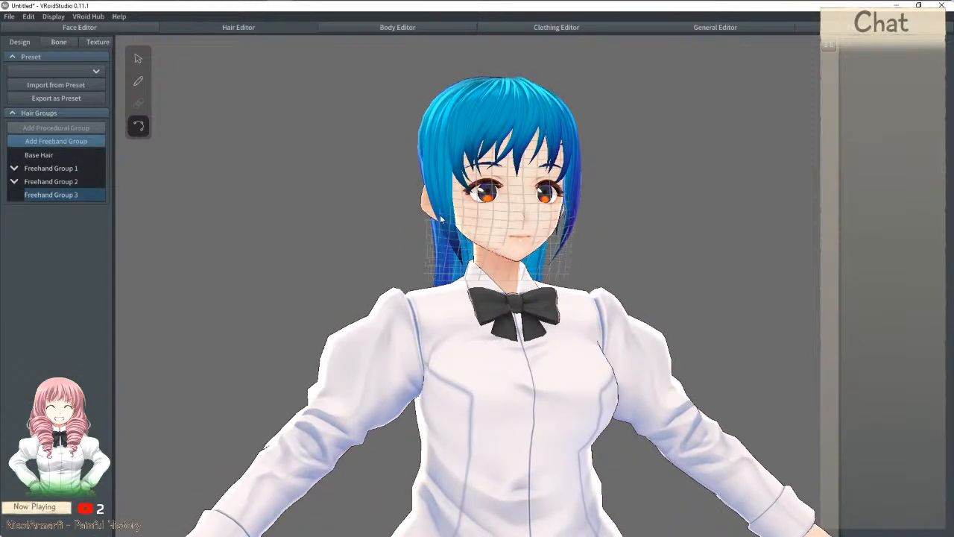
pyautogui.click(138, 61)
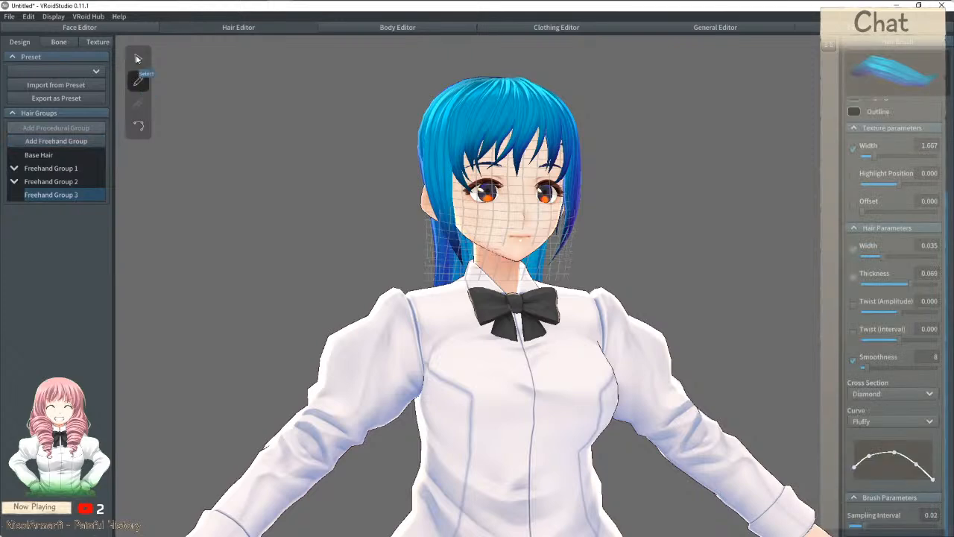
pyautogui.moveTo(498, 120); pyautogui.dragTo(529, 137, button='right')
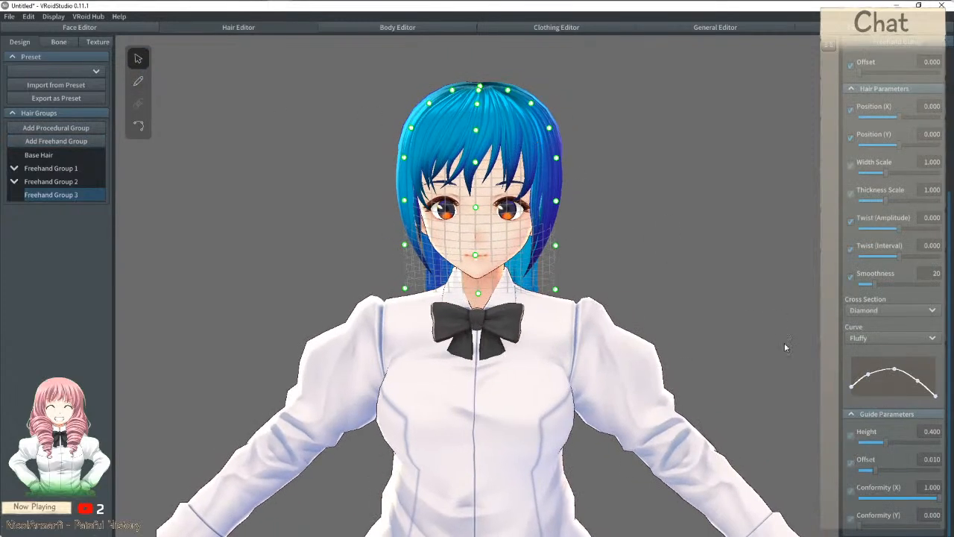
pyautogui.moveTo(885, 443)
pyautogui.mouseDown()
pyautogui.moveTo(862, 447)
pyautogui.moveTo(884, 445)
pyautogui.moveTo(876, 445)
pyautogui.mouseUp()
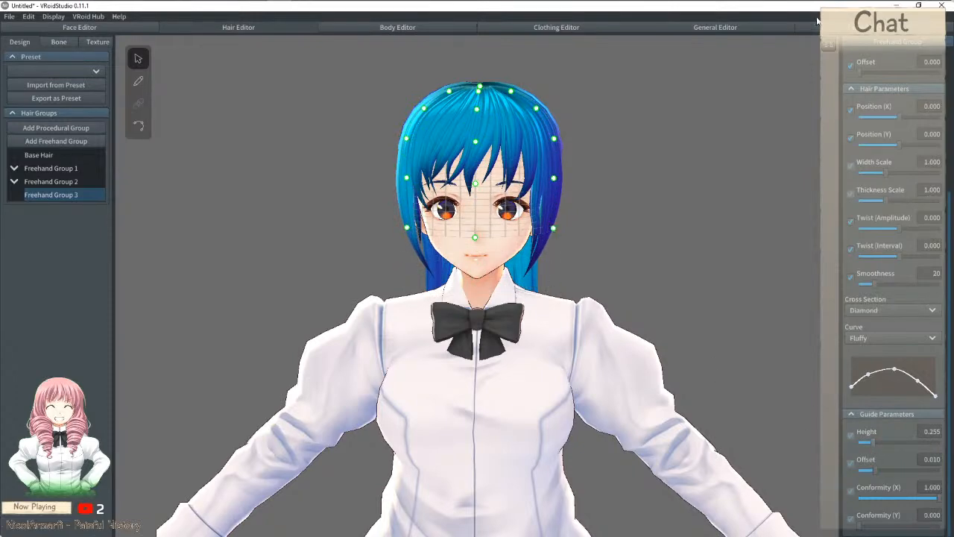
pyautogui.moveTo(693, 145); pyautogui.dragTo(658, 163, button='right')
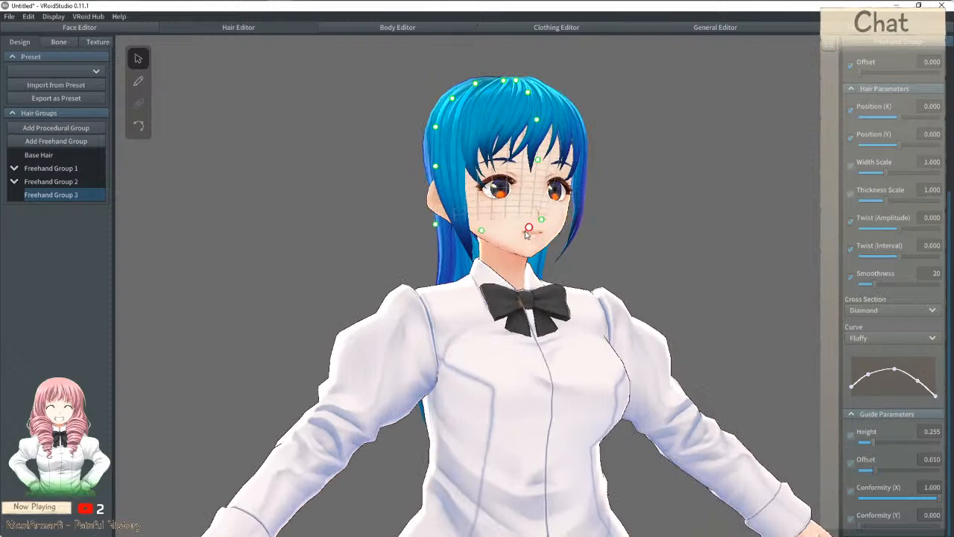
pyautogui.moveTo(505, 265); pyautogui.dragTo(470, 287, button='right')
pyautogui.moveTo(408, 284)
pyautogui.mouseDown()
pyautogui.moveTo(438, 281)
pyautogui.moveTo(424, 284)
pyautogui.mouseUp()
pyautogui.hotkey('ctrl', 'z')
pyautogui.hotkey('ctrl', 'z')
pyautogui.hotkey('ctrl', 'z')
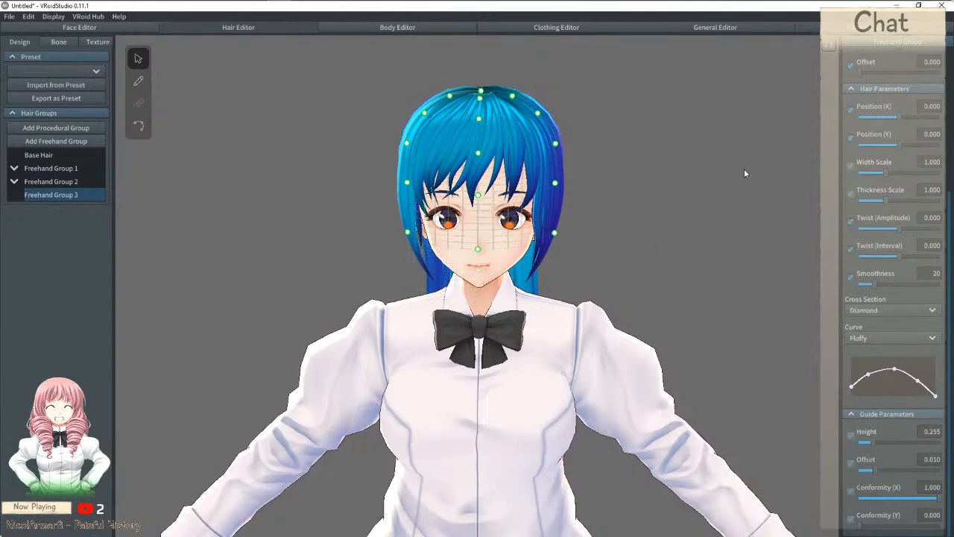
# Step: Extend the lower edge of Freehand Group 3's guide down over the chest and spread its side points outward
pyautogui.moveTo(478, 250); pyautogui.dragTo(477, 409)
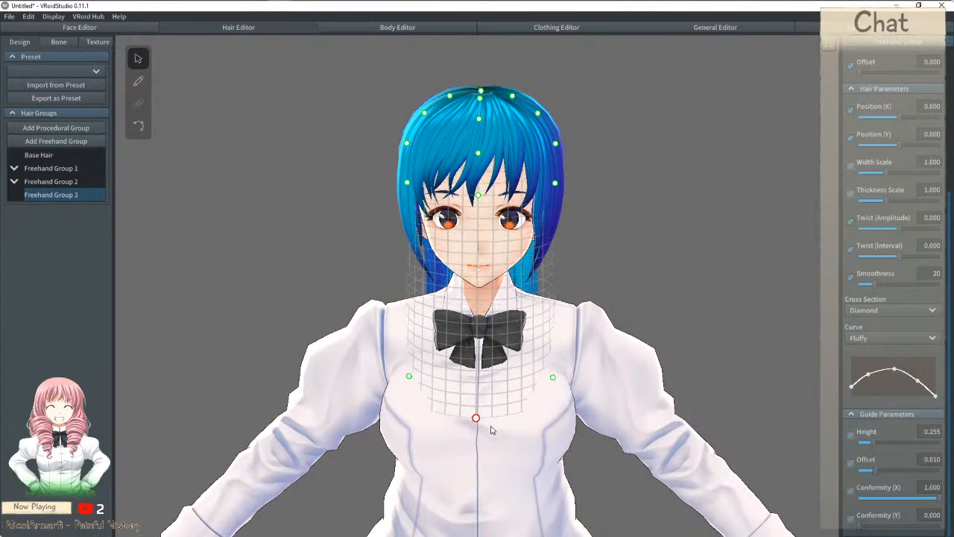
pyautogui.moveTo(492, 441); pyautogui.dragTo(418, 390, button='right')
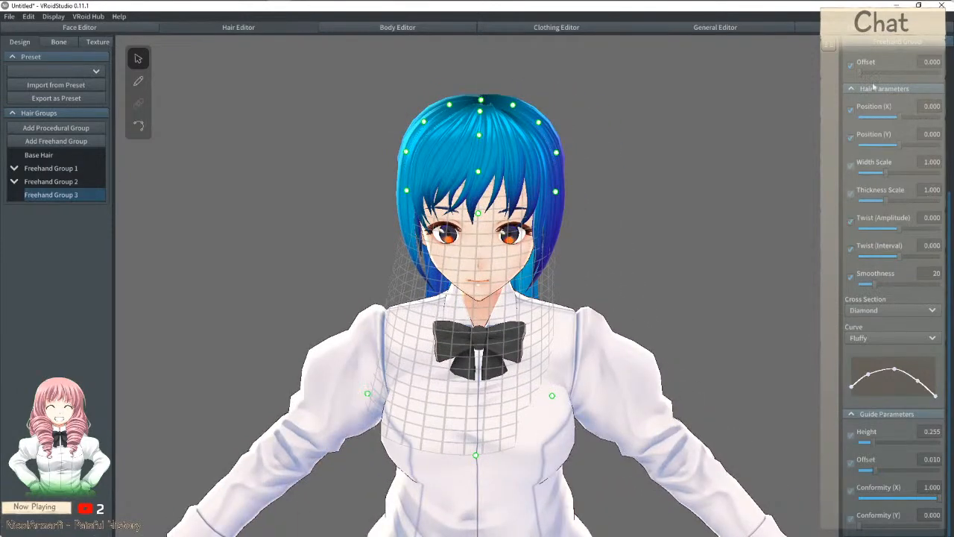
pyautogui.moveTo(552, 398); pyautogui.dragTo(597, 404)
pyautogui.moveTo(563, 431); pyautogui.dragTo(481, 185, button='right')
# Step: Lower the guide's second-lowest row of points to the shoulders and widen both lower rows toward the upper arms
pyautogui.moveTo(415, 175); pyautogui.dragTo(399, 311)
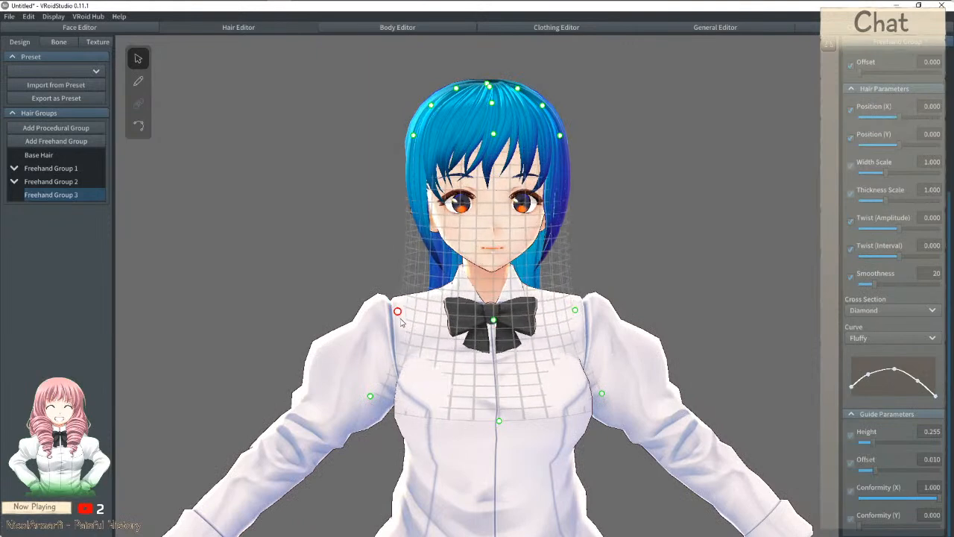
pyautogui.moveTo(400, 311); pyautogui.dragTo(583, 302, button='right')
pyautogui.moveTo(610, 301); pyautogui.dragTo(654, 337)
pyautogui.moveTo(655, 337); pyautogui.dragTo(599, 339, button='right')
pyautogui.moveTo(385, 414)
pyautogui.mouseDown()
pyautogui.moveTo(373, 415)
pyautogui.moveTo(385, 417)
pyautogui.mouseUp()
pyautogui.moveTo(416, 366); pyautogui.dragTo(387, 370)
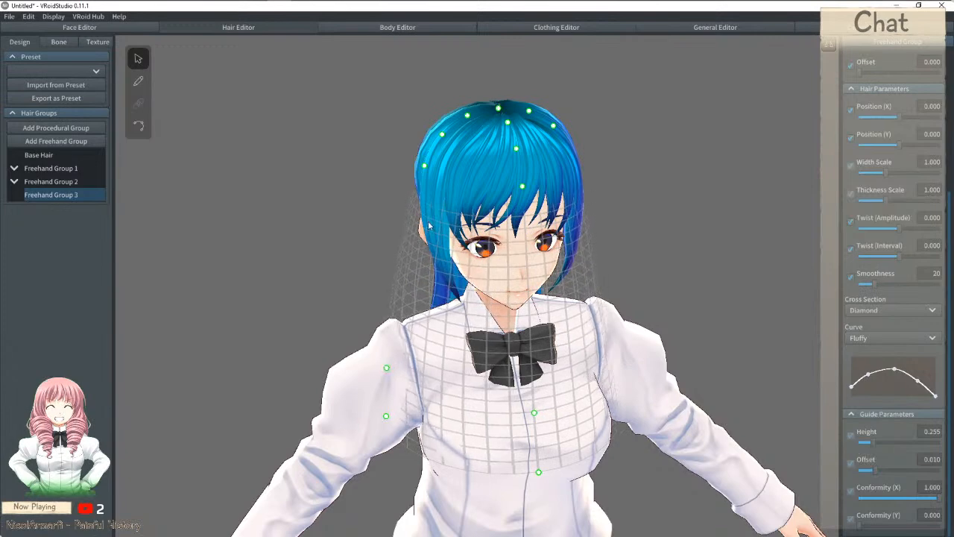
# Step: Lower the guide's next row of points to mouth level and move its side points slightly outward from the head
pyautogui.moveTo(426, 165); pyautogui.dragTo(454, 288)
pyautogui.moveTo(455, 288); pyautogui.dragTo(445, 279, button='right')
pyautogui.moveTo(432, 254); pyautogui.dragTo(408, 235)
pyautogui.moveTo(469, 239); pyautogui.dragTo(480, 243, button='right')
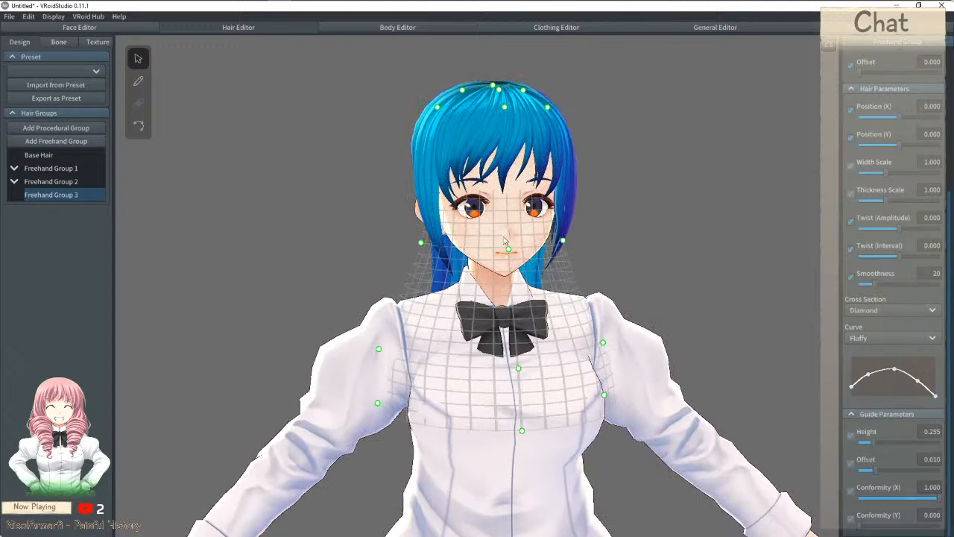
# Step: Try drawing a mirrored pair of straight strands from beside the cheeks down to the chest
pyautogui.click(138, 81)
pyautogui.moveTo(440, 233); pyautogui.dragTo(453, 377)
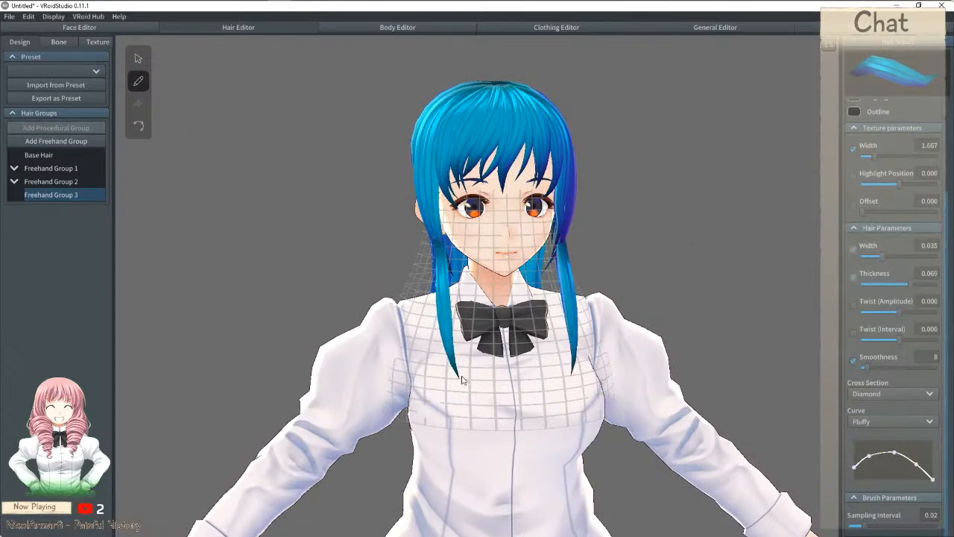
pyautogui.hotkey('ctrl', 'z')
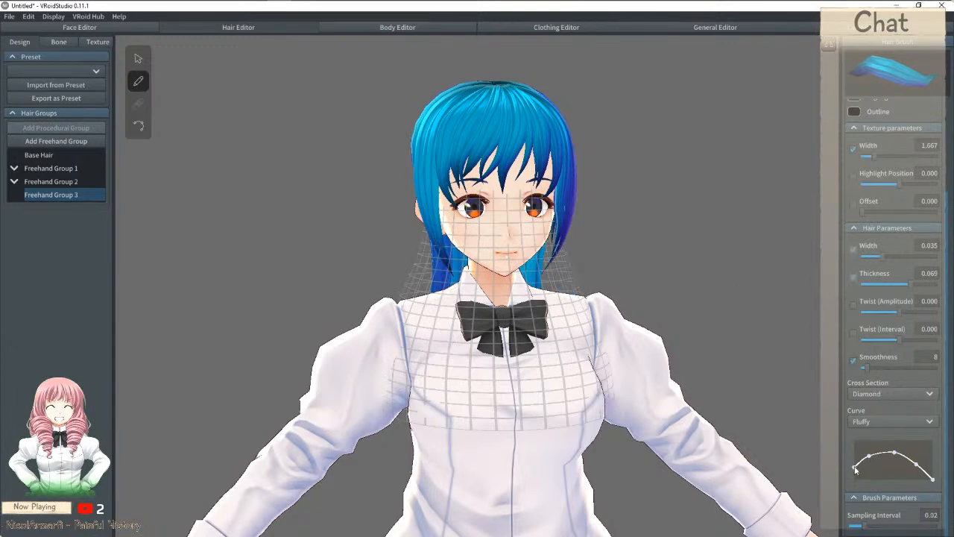
# Step: Shape the brush curve to peak near the root and set twist amplitude 2.323, twist interval 0.013 and smoothness 37
pyautogui.moveTo(873, 459); pyautogui.dragTo(915, 465)
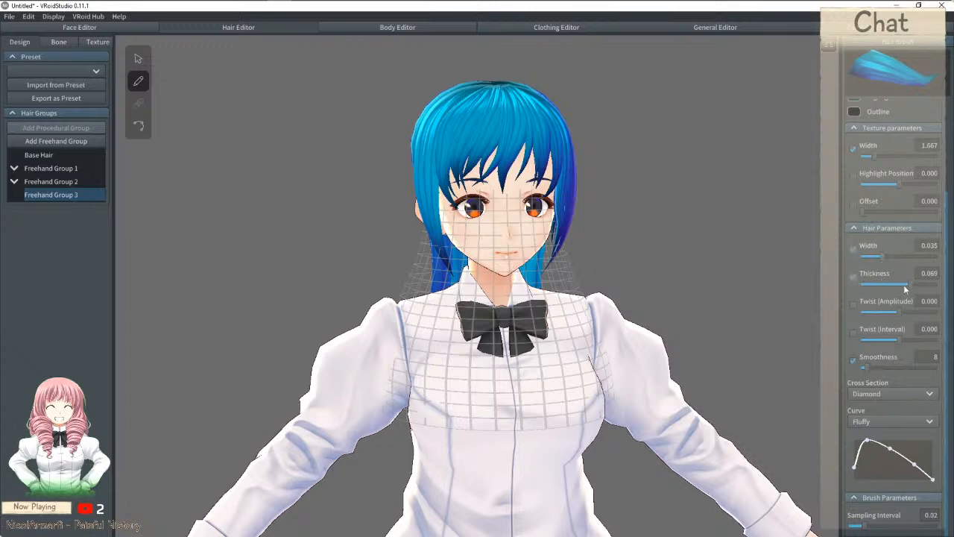
pyautogui.moveTo(900, 312); pyautogui.dragTo(917, 323)
pyautogui.click(899, 340)
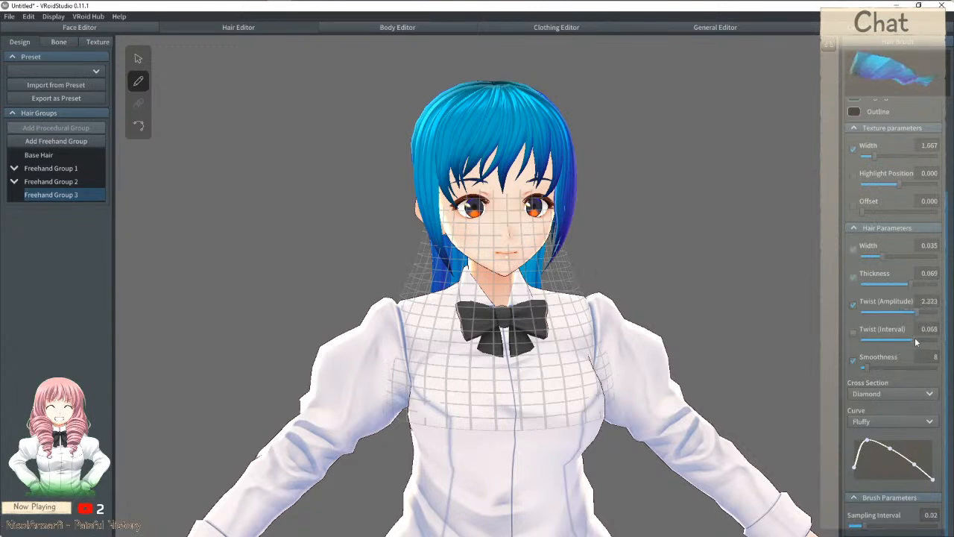
pyautogui.click(900, 338)
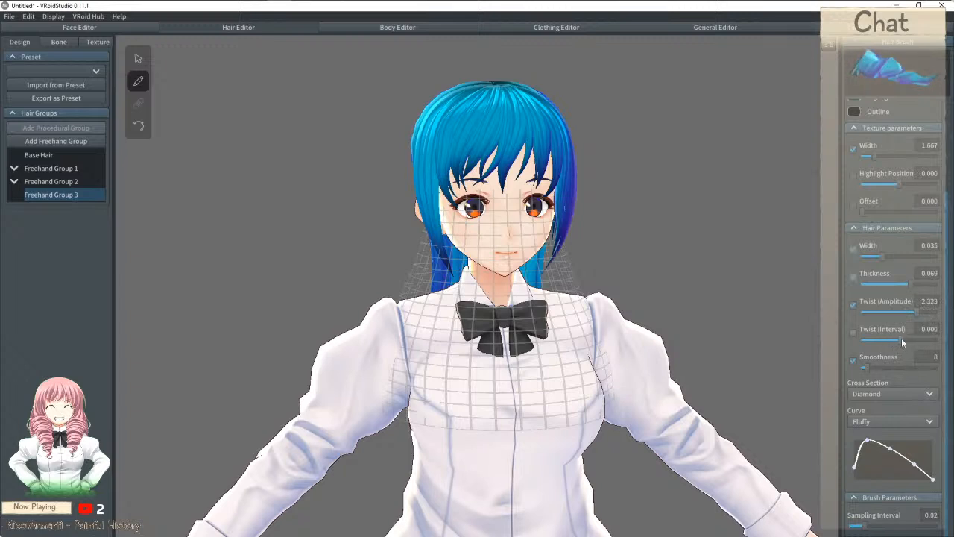
pyautogui.moveTo(869, 367); pyautogui.dragTo(892, 368)
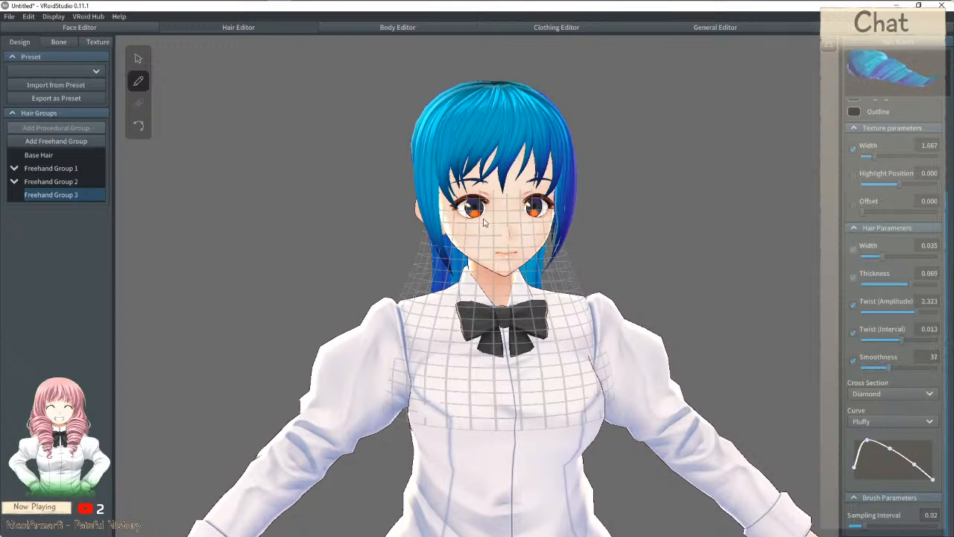
# Step: Try drawing twisted side strands with the current twist and with the twist amplitude set to 1.394
pyautogui.moveTo(431, 194)
pyautogui.mouseDown()
pyautogui.moveTo(440, 239)
pyautogui.moveTo(433, 380)
pyautogui.moveTo(459, 408)
pyautogui.mouseUp()
pyautogui.hotkey('ctrl', 'z')
pyautogui.moveTo(918, 317); pyautogui.dragTo(908, 313)
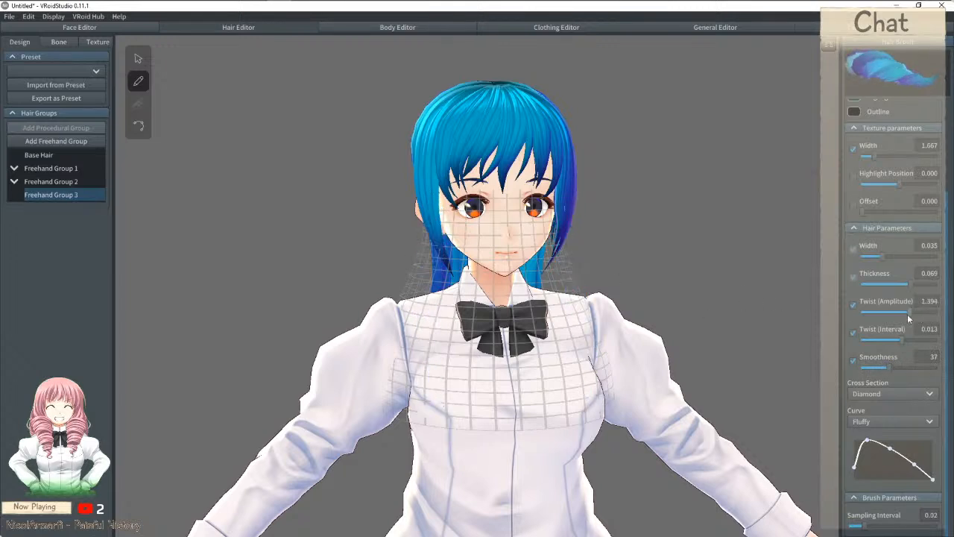
pyautogui.moveTo(438, 256)
pyautogui.mouseDown()
pyautogui.moveTo(429, 388)
pyautogui.moveTo(436, 408)
pyautogui.mouseUp()
pyautogui.hotkey('ctrl', 'z')
# Step: Set the twist amplitude to 3.053 and try drawing a mirrored pair of twisted side strands
pyautogui.moveTo(911, 316); pyautogui.dragTo(924, 315)
pyautogui.moveTo(430, 217)
pyautogui.mouseDown()
pyautogui.moveTo(434, 394)
pyautogui.moveTo(452, 413)
pyautogui.mouseUp()
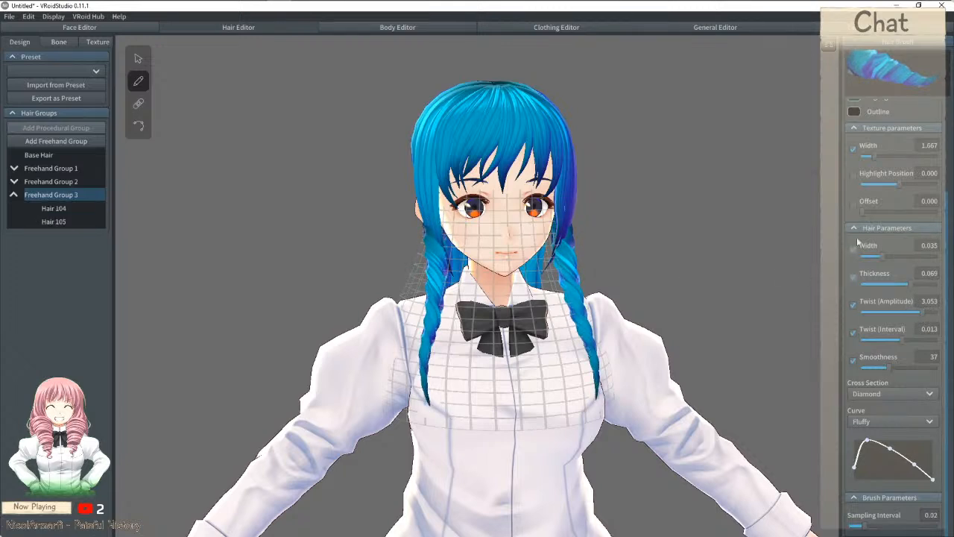
pyautogui.hotkey('ctrl', 'z')
# Step: Set the brush thickness to 0.100 and width to 0.058, testing them with a twisted side strand that is undone
pyautogui.moveTo(909, 284); pyautogui.dragTo(938, 284)
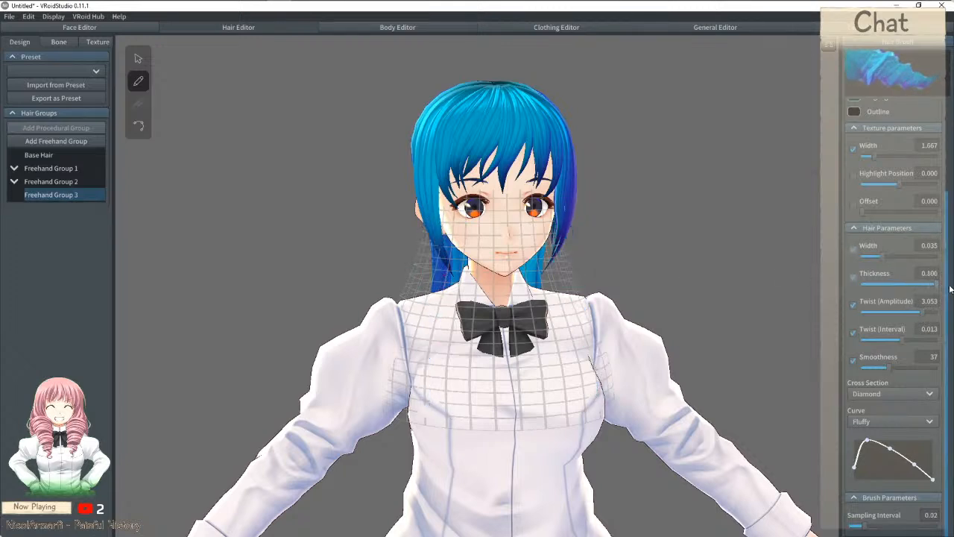
pyautogui.moveTo(886, 257); pyautogui.dragTo(905, 260)
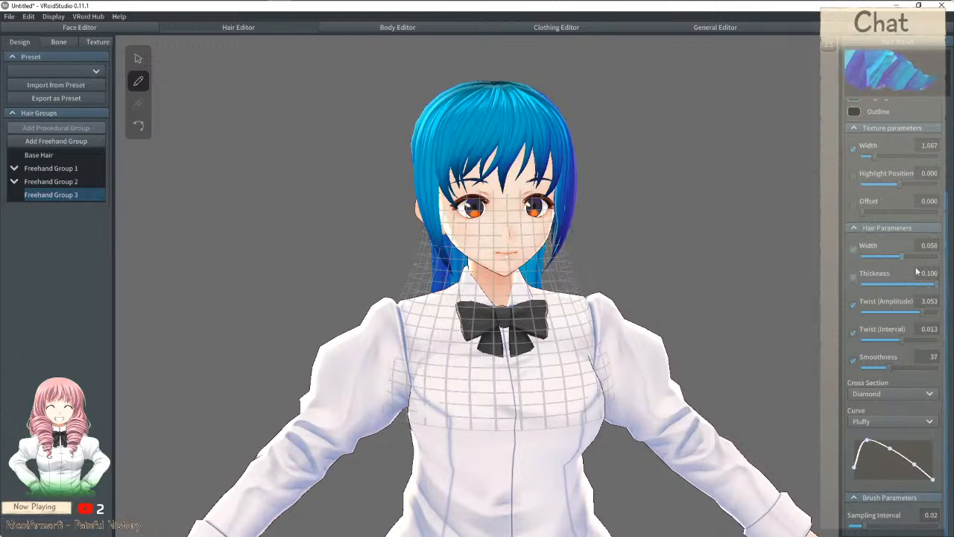
pyautogui.moveTo(424, 224); pyautogui.dragTo(435, 418)
pyautogui.moveTo(440, 406)
pyautogui.mouseDown(button='right')
pyautogui.moveTo(567, 395)
pyautogui.moveTo(425, 411)
pyautogui.mouseUp(button='right')
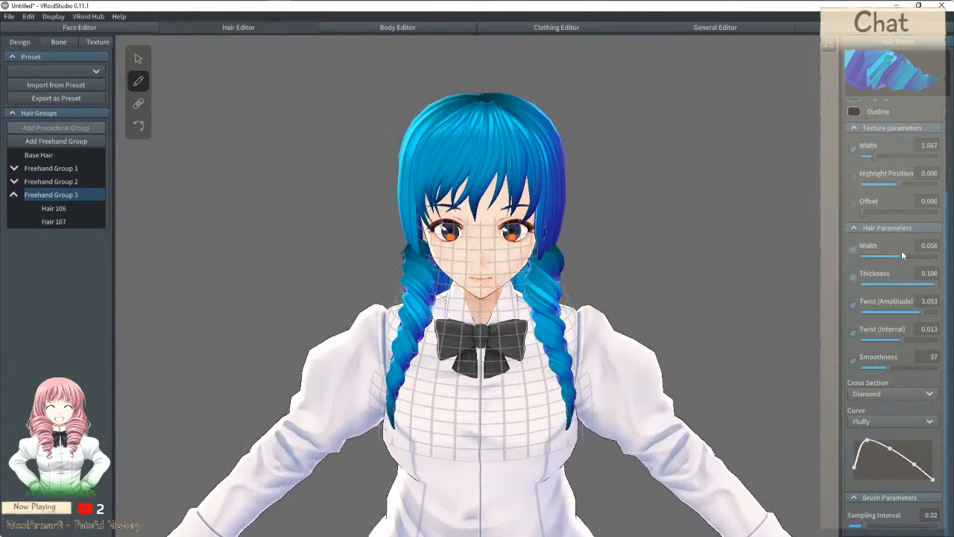
pyautogui.hotkey('ctrl', 'z')
# Step: Set the brush width to 0.100, testing it with a spiral side strand that is undone
pyautogui.moveTo(907, 257); pyautogui.dragTo(938, 257)
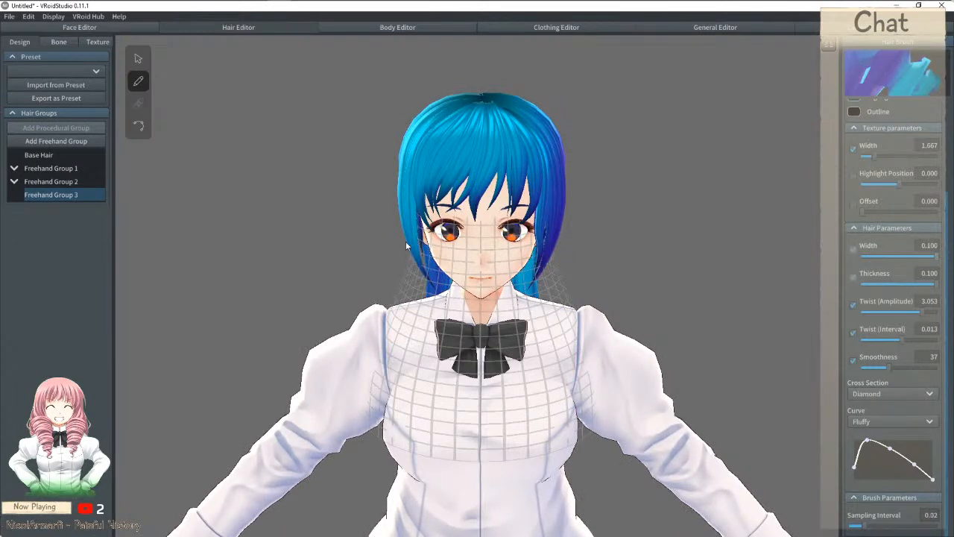
pyautogui.moveTo(422, 257); pyautogui.dragTo(422, 452)
pyautogui.moveTo(422, 452); pyautogui.dragTo(489, 384, button='right')
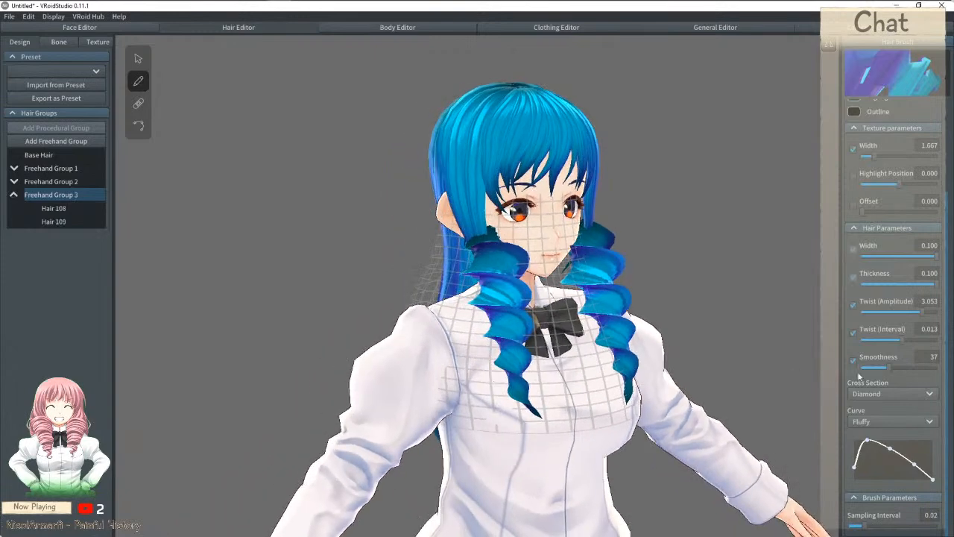
pyautogui.hotkey('ctrl', 'z')
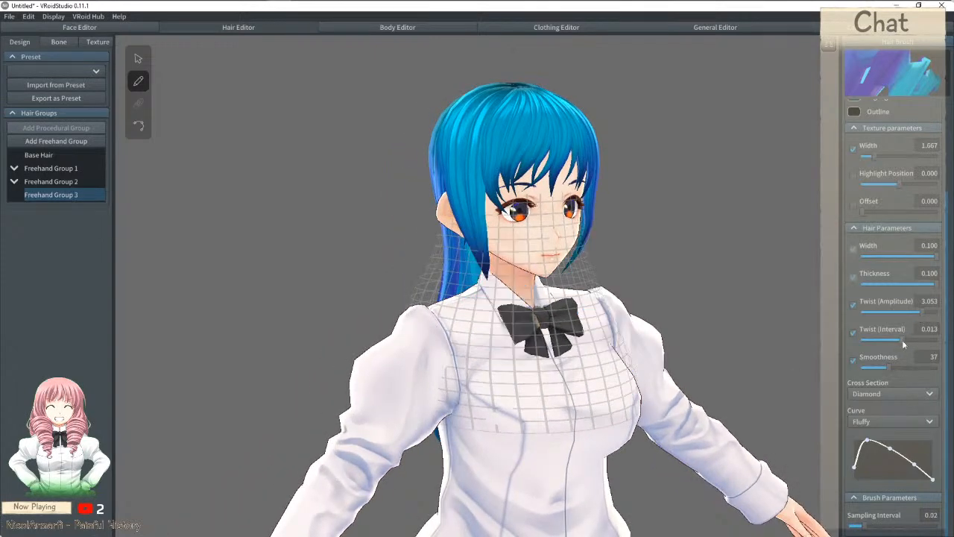
# Step: Set twist amplitude 5.000 and twist interval 0.000, and draw a mirrored pair of tight ringlets from the ears to the chest
pyautogui.moveTo(912, 340); pyautogui.dragTo(941, 315)
pyautogui.write('00')
pyautogui.moveTo(472, 231)
pyautogui.mouseDown()
pyautogui.moveTo(450, 314)
pyautogui.moveTo(456, 388)
pyautogui.moveTo(502, 436)
pyautogui.mouseUp()
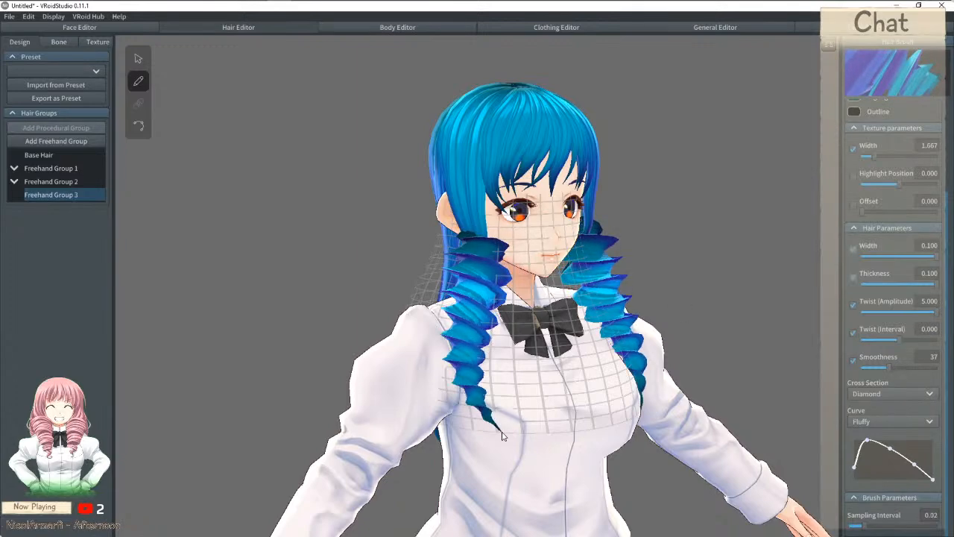
pyautogui.moveTo(512, 397); pyautogui.dragTo(480, 317, button='right')
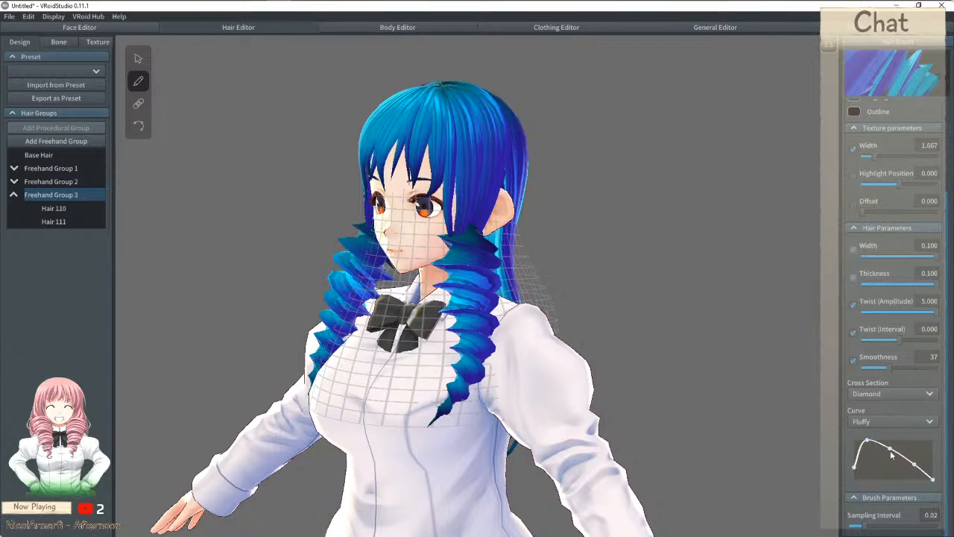
# Step: Thin the brush curve toward the tip, and replace both ringlets in Freehand Group 3 with a redrawn pair curving toward the chest
pyautogui.moveTo(892, 452); pyautogui.dragTo(912, 471)
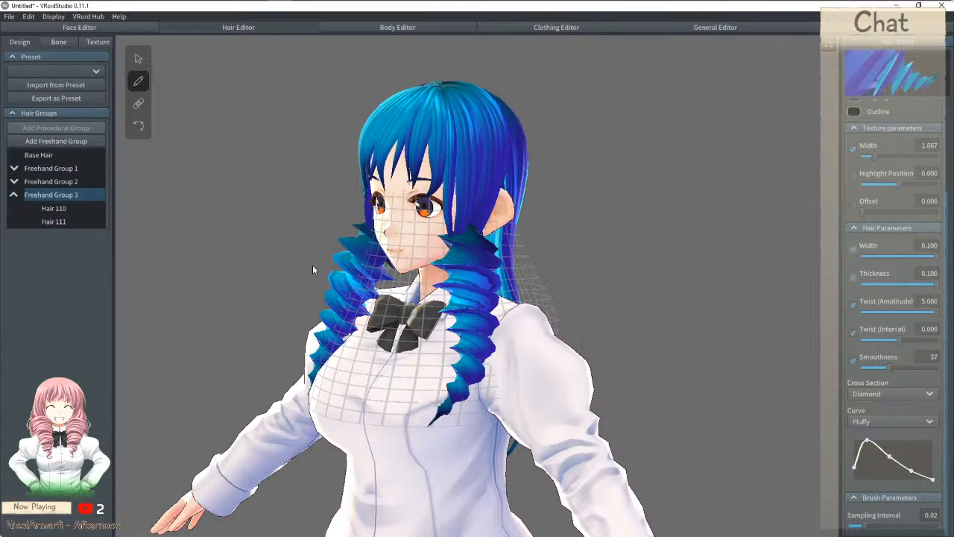
pyautogui.rightClick(66, 213)
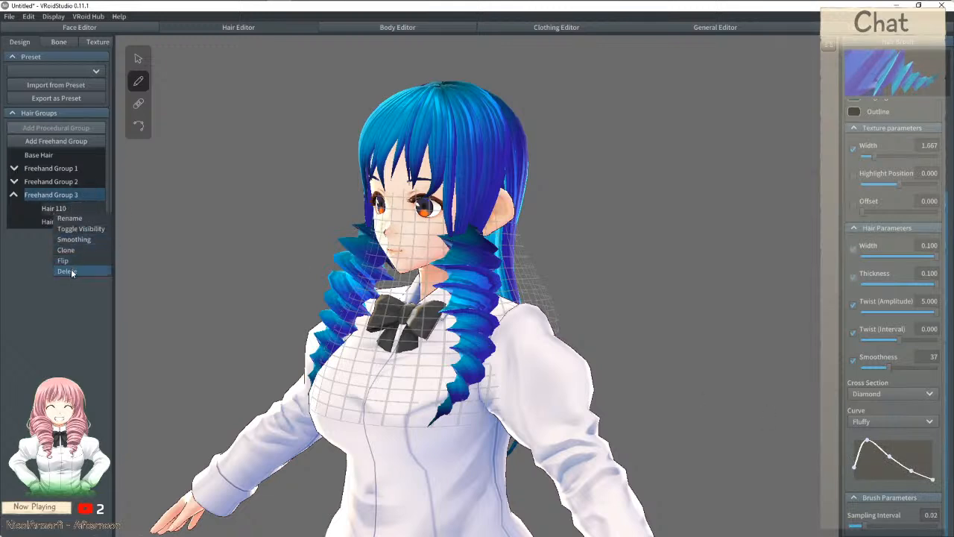
pyautogui.click(70, 272)
pyautogui.rightClick(58, 209)
pyautogui.click(70, 267)
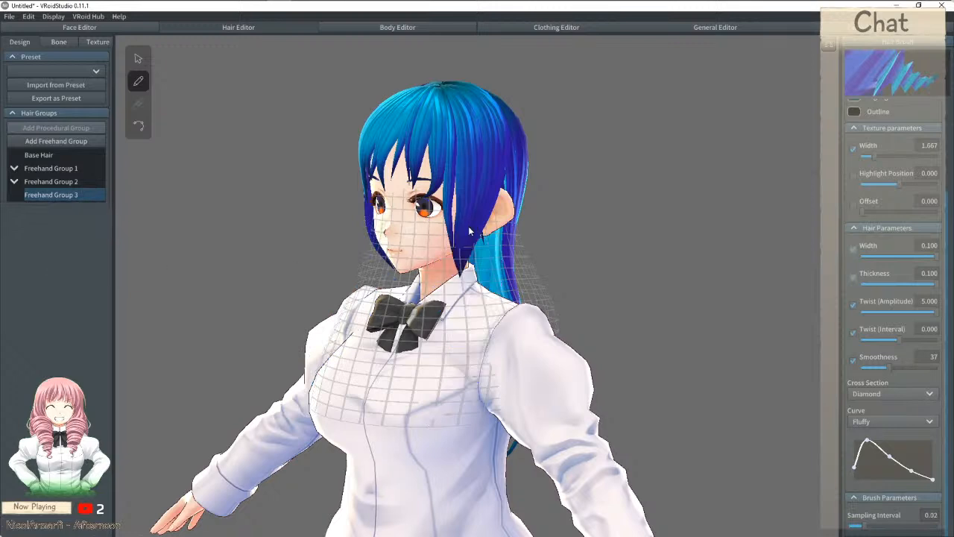
pyautogui.moveTo(465, 222); pyautogui.dragTo(416, 418)
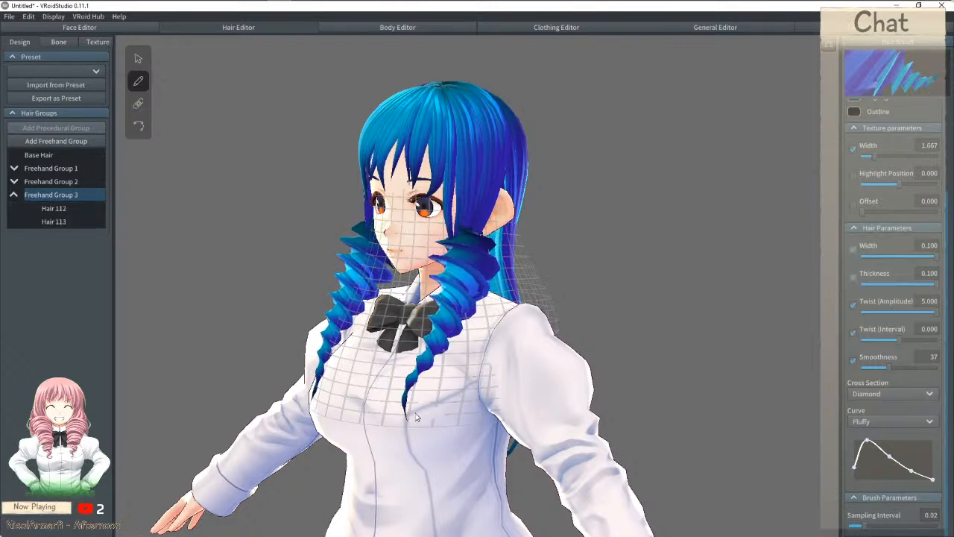
pyautogui.moveTo(407, 319)
pyautogui.mouseDown(button='right')
pyautogui.moveTo(455, 322)
pyautogui.moveTo(407, 321)
pyautogui.mouseUp(button='right')
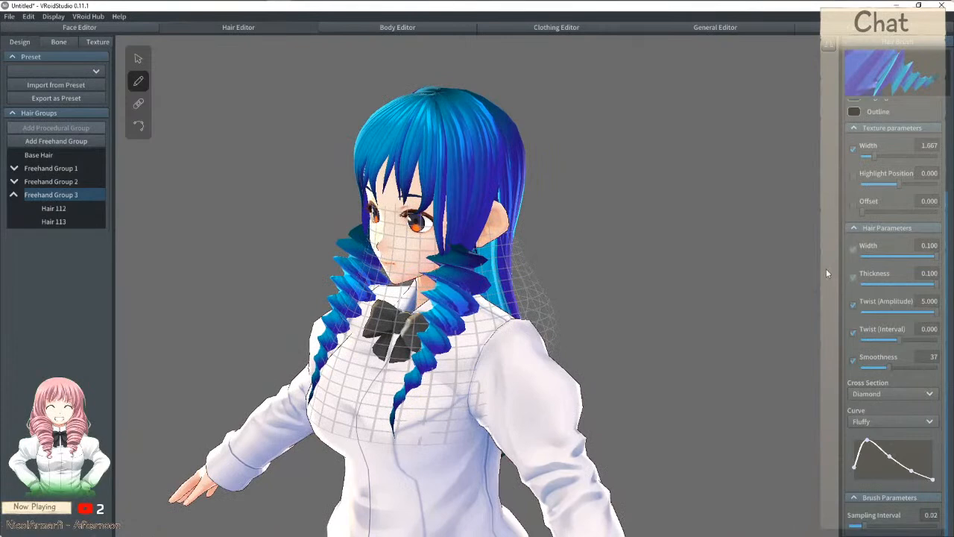
# Step: Set the brush's texture width to 1.000 and highlight position to -0.027, and replace both ringlets with a redrawn mirrored pair
pyautogui.moveTo(898, 183)
pyautogui.mouseDown()
pyautogui.moveTo(909, 186)
pyautogui.moveTo(900, 191)
pyautogui.mouseUp()
pyautogui.moveTo(877, 154); pyautogui.dragTo(862, 171)
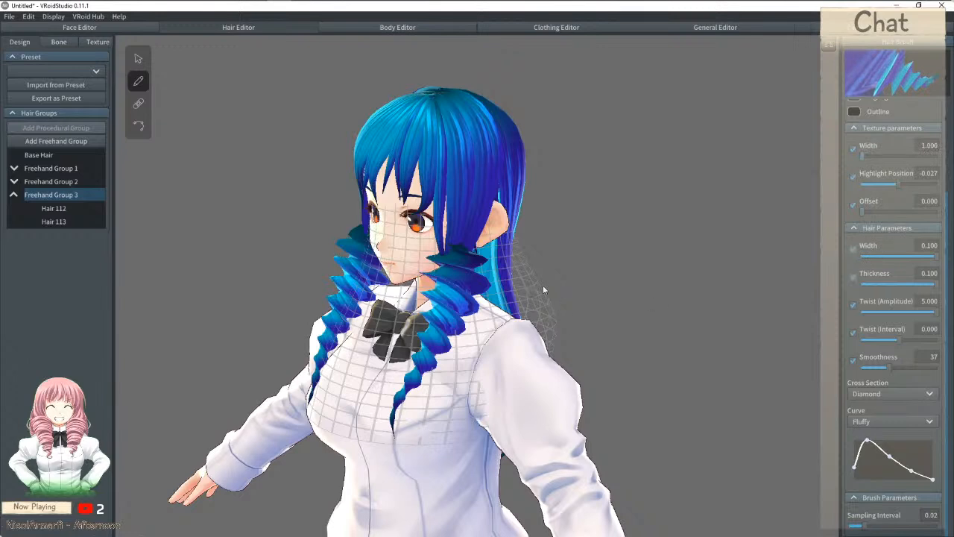
pyautogui.rightClick(63, 217)
pyautogui.click(67, 270)
pyautogui.rightClick(56, 213)
pyautogui.click(105, 270)
pyautogui.moveTo(462, 227)
pyautogui.mouseDown()
pyautogui.moveTo(470, 306)
pyautogui.moveTo(440, 358)
pyautogui.moveTo(377, 417)
pyautogui.mouseUp()
pyautogui.moveTo(378, 418); pyautogui.dragTo(422, 412, button='right')
pyautogui.moveTo(460, 341); pyautogui.dragTo(518, 272, button='right')
# Step: Try to adjust the path of the first ringlet in Freehand Group 3 through its control points, and deselect it
pyautogui.click(139, 126)
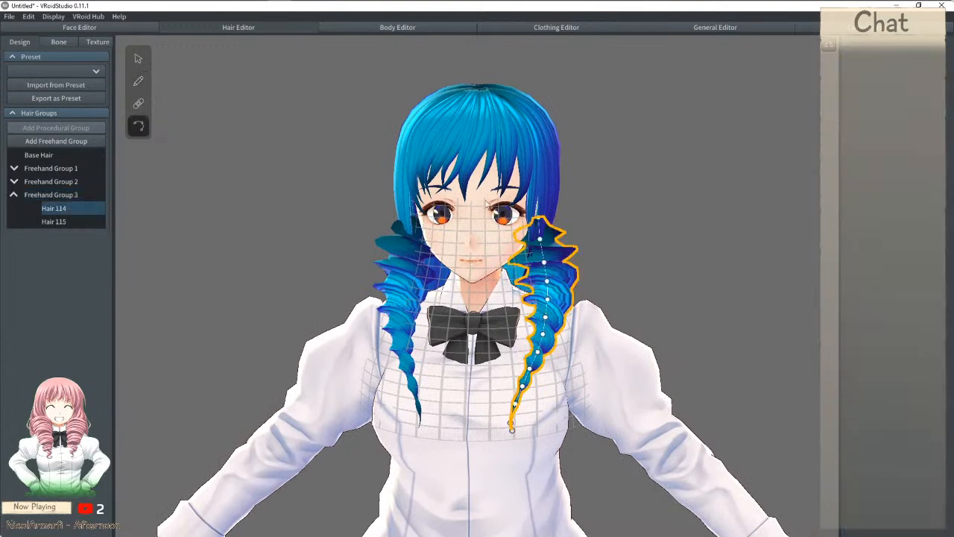
pyautogui.click(543, 232)
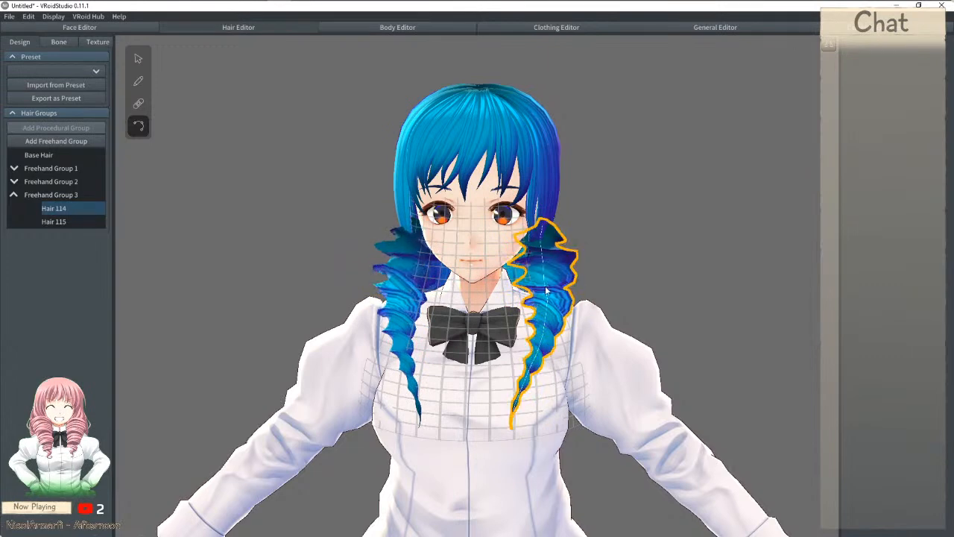
pyautogui.moveTo(545, 287); pyautogui.dragTo(519, 328, button='right')
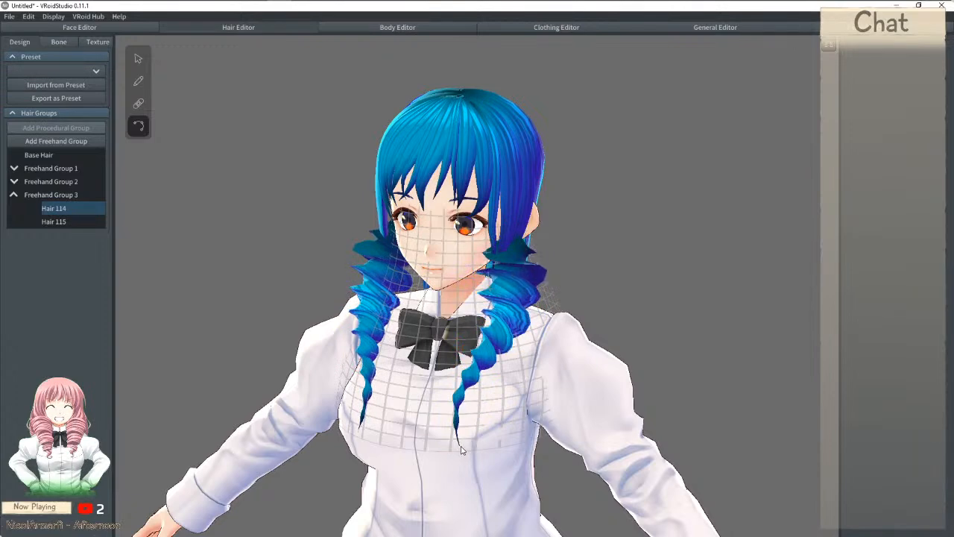
pyautogui.click(596, 266)
pyautogui.moveTo(596, 266)
pyautogui.mouseDown(button='right')
pyautogui.moveTo(616, 255)
pyautogui.moveTo(638, 262)
pyautogui.moveTo(605, 262)
pyautogui.mouseUp(button='right')
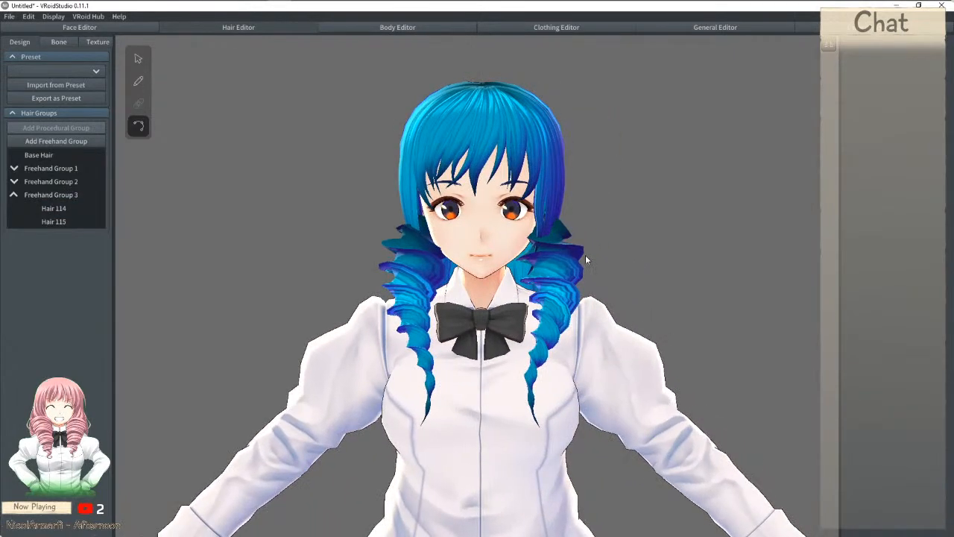
# Step: Examine the shape and symmetry of both ringlets from the front and the sides, up close and at a distance
pyautogui.click(138, 58)
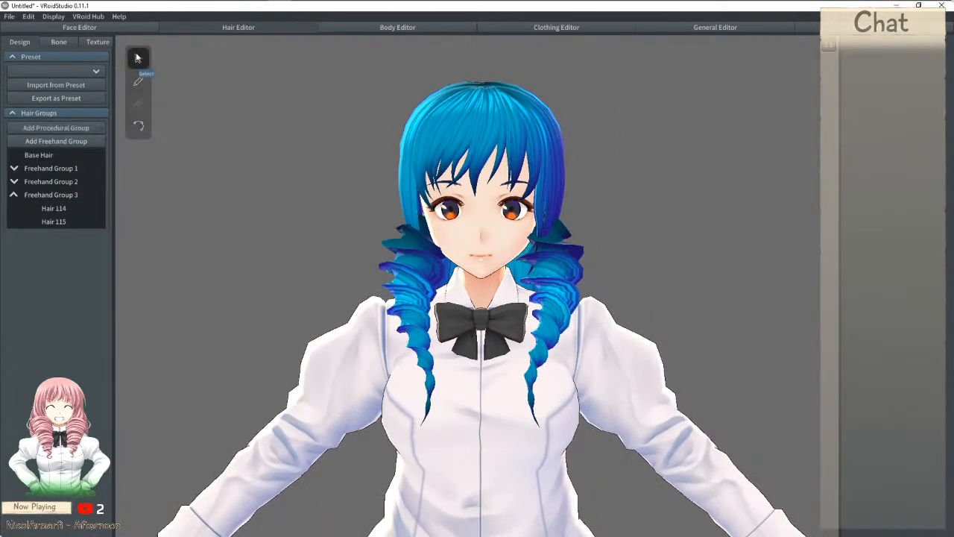
pyautogui.click(138, 79)
pyautogui.moveTo(626, 160); pyautogui.dragTo(612, 159, button='right')
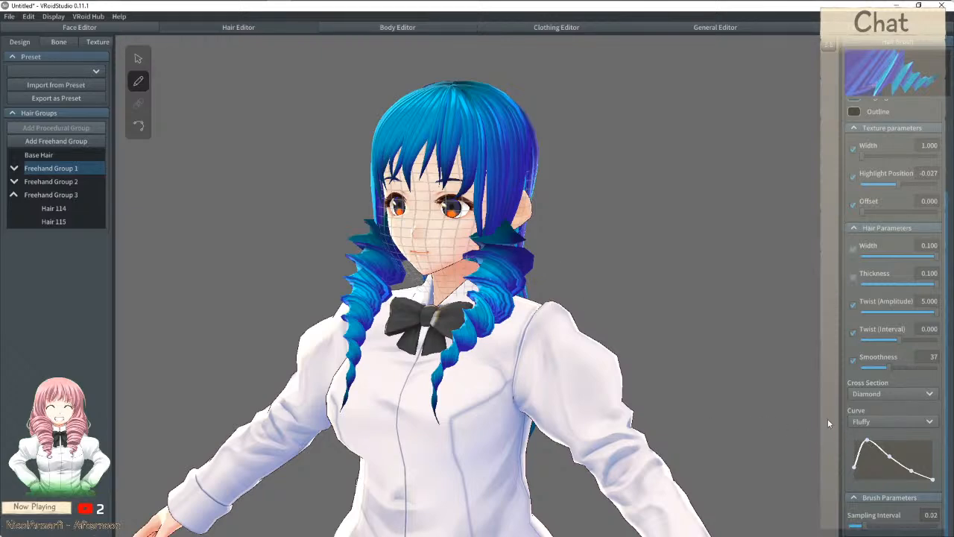
pyautogui.moveTo(701, 351); pyautogui.dragTo(654, 328, button='right')
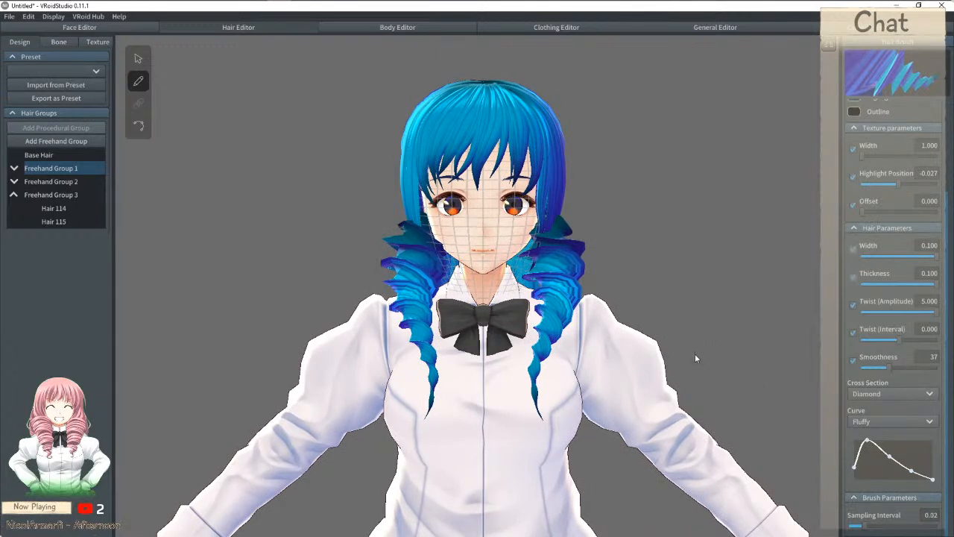
pyautogui.scroll(-3, 693, 347)
pyautogui.moveTo(687, 337)
pyautogui.mouseDown(button='right')
pyautogui.moveTo(681, 331)
pyautogui.moveTo(707, 331)
pyautogui.moveTo(686, 331)
pyautogui.mouseUp(button='right')
pyautogui.scroll(1, 688, 330)
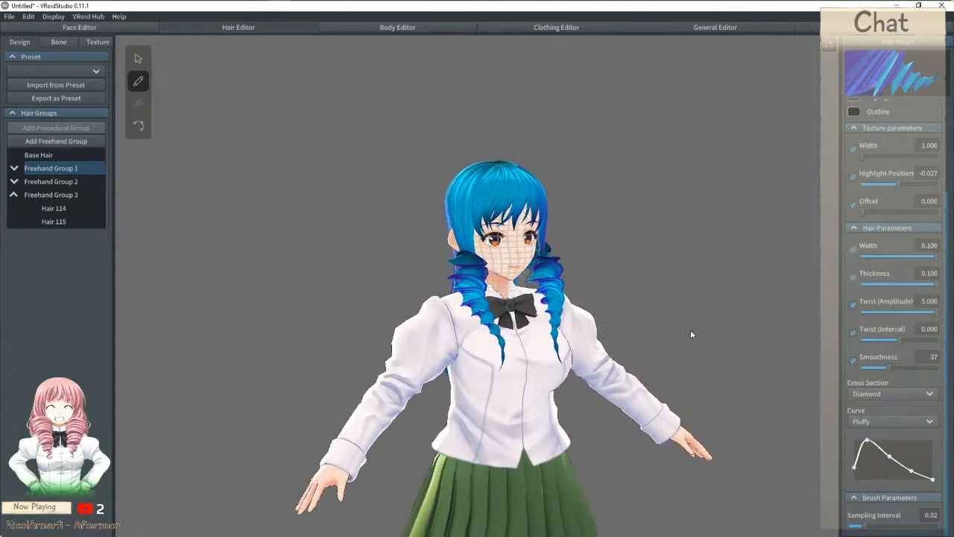
pyautogui.scroll(5, 596, 273)
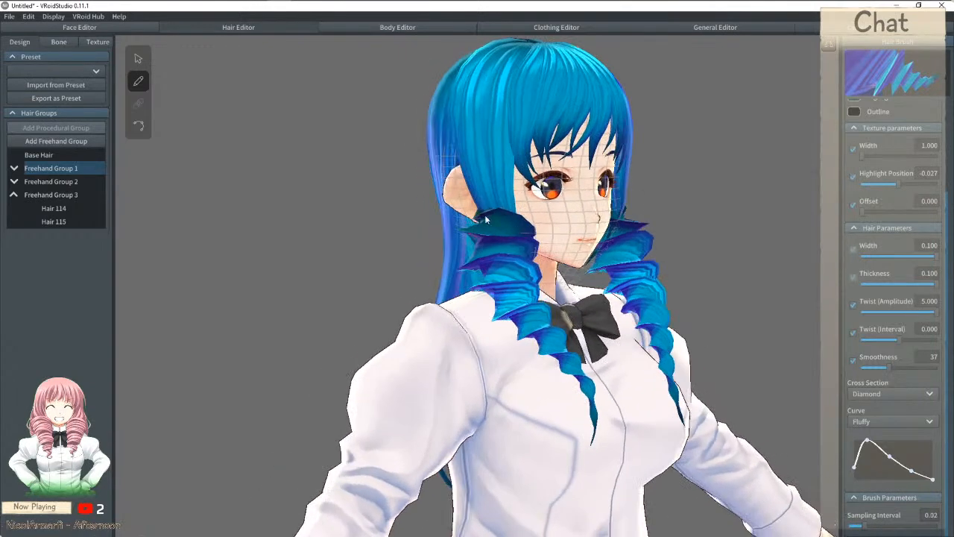
# Step: Try additional mirrored ringlets beside the existing pair, including in Freehand Group 3, and undo them
pyautogui.moveTo(476, 231); pyautogui.dragTo(496, 231, button='right')
pyautogui.moveTo(500, 256); pyautogui.dragTo(545, 325)
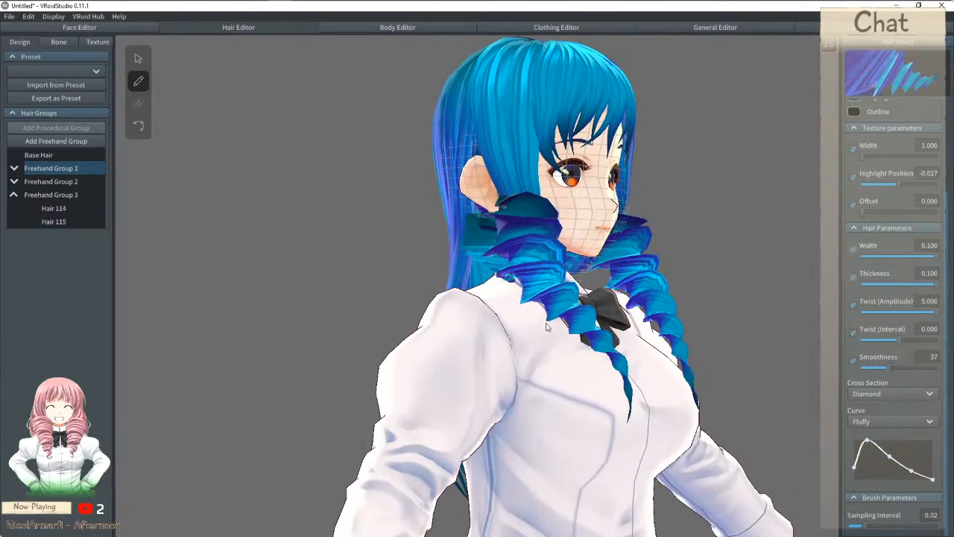
pyautogui.moveTo(560, 332); pyautogui.dragTo(438, 241, button='right')
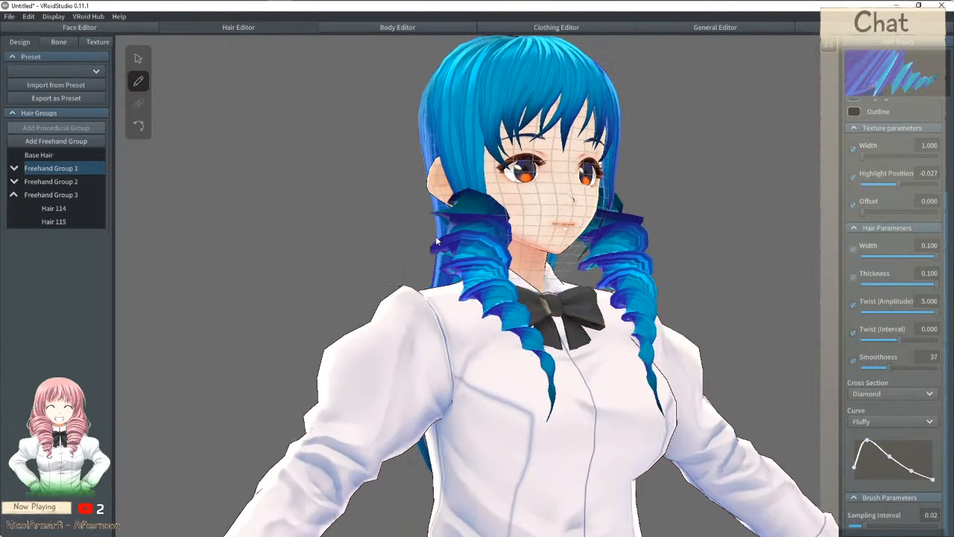
pyautogui.click(61, 195)
pyautogui.moveTo(387, 224); pyautogui.dragTo(461, 211, button='right')
pyautogui.moveTo(462, 193)
pyautogui.mouseDown()
pyautogui.moveTo(468, 305)
pyautogui.moveTo(542, 393)
pyautogui.moveTo(543, 421)
pyautogui.mouseUp()
pyautogui.hotkey('ctrl', 'z')
pyautogui.moveTo(470, 252)
pyautogui.mouseDown()
pyautogui.moveTo(460, 328)
pyautogui.moveTo(492, 393)
pyautogui.moveTo(567, 419)
pyautogui.mouseUp()
pyautogui.moveTo(584, 367); pyautogui.dragTo(548, 278, button='right')
pyautogui.hotkey('ctrl', 'z')
# Step: Delete both existing ringlets from Freehand Group 3
pyautogui.rightClick(49, 217)
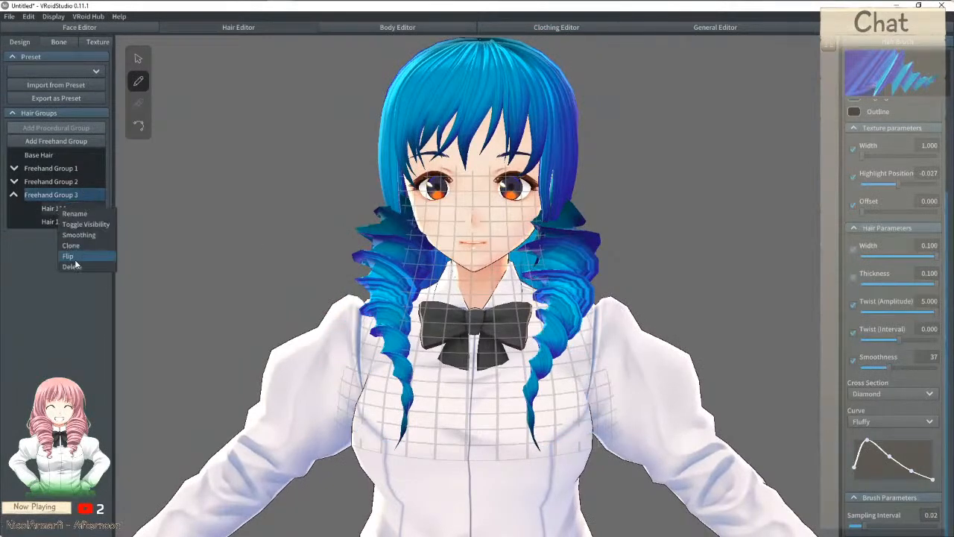
pyautogui.click(83, 262)
pyautogui.rightClick(53, 211)
pyautogui.click(88, 261)
# Step: Try longer mirrored ringlets that run from the ears and curve inward over the chest, and undo them
pyautogui.moveTo(552, 228); pyautogui.dragTo(507, 195, button='right')
pyautogui.moveTo(513, 233)
pyautogui.mouseDown()
pyautogui.moveTo(526, 291)
pyautogui.moveTo(477, 347)
pyautogui.moveTo(367, 393)
pyautogui.moveTo(343, 425)
pyautogui.mouseUp()
pyautogui.hotkey('ctrl', 'z')
pyautogui.moveTo(504, 179)
pyautogui.mouseDown()
pyautogui.moveTo(531, 253)
pyautogui.moveTo(456, 391)
pyautogui.moveTo(409, 436)
pyautogui.mouseUp()
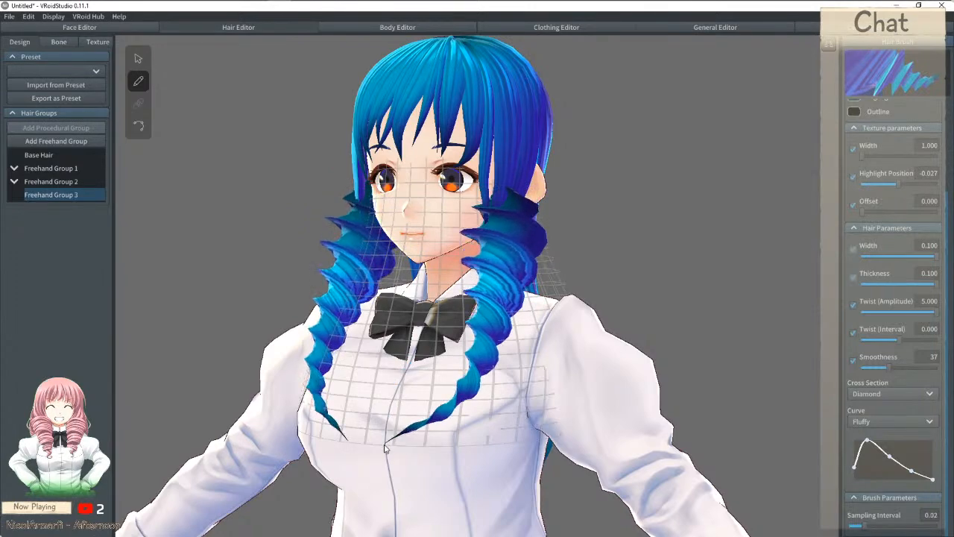
pyautogui.moveTo(458, 301)
pyautogui.mouseDown(button='right')
pyautogui.moveTo(486, 305)
pyautogui.moveTo(474, 307)
pyautogui.mouseUp(button='right')
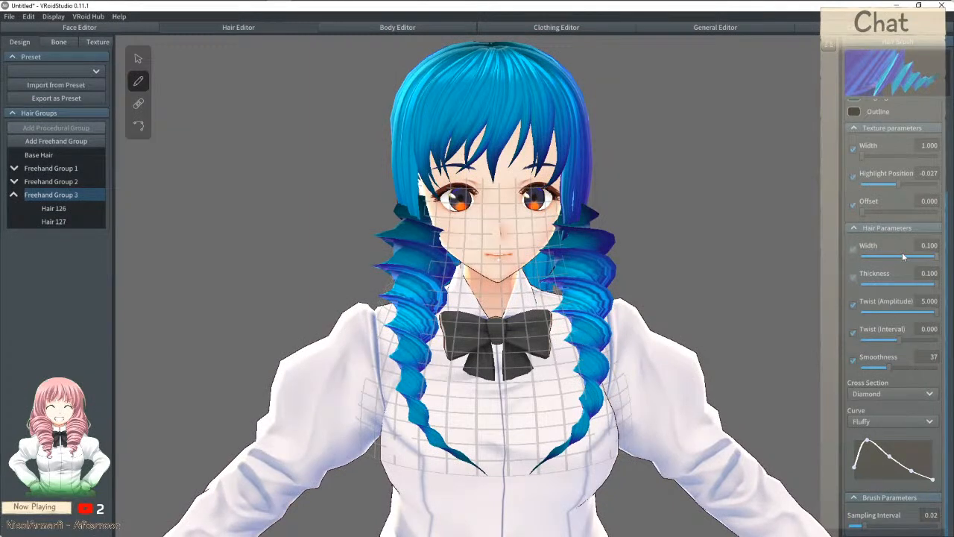
pyautogui.hotkey('ctrl', 'z')
# Step: Try a brush width of 0.200 with a mirrored ringlet pair from the ears to the chest, and undo the pair
pyautogui.click(926, 246)
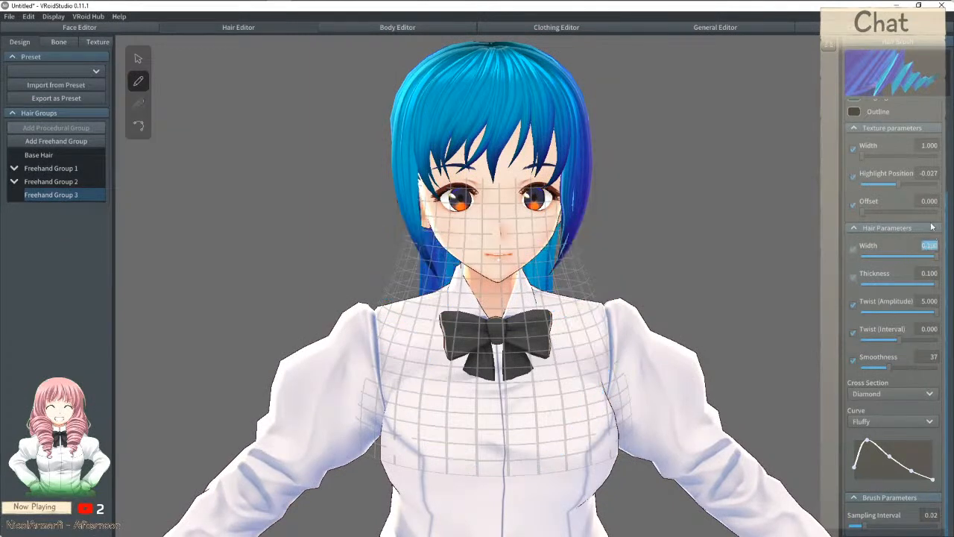
pyautogui.write('0')
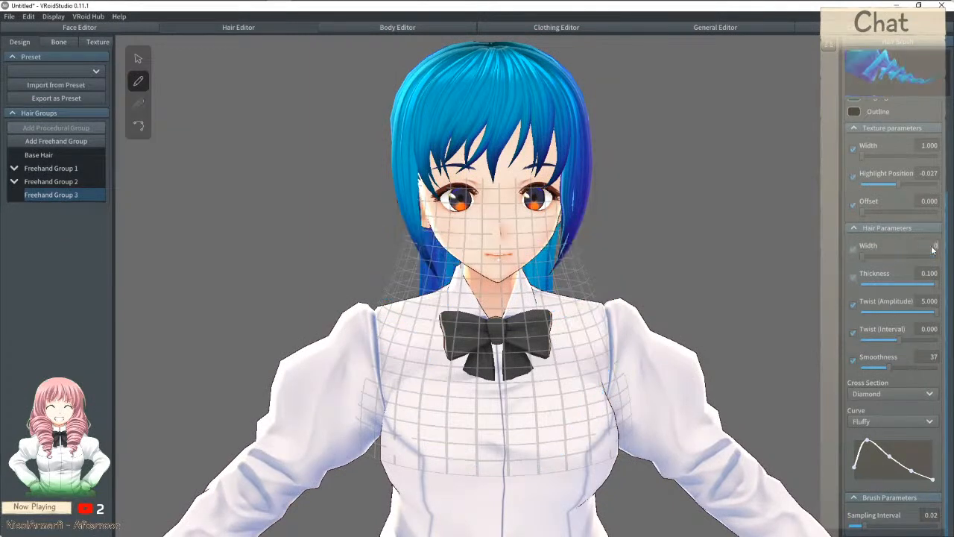
pyautogui.write('.2')
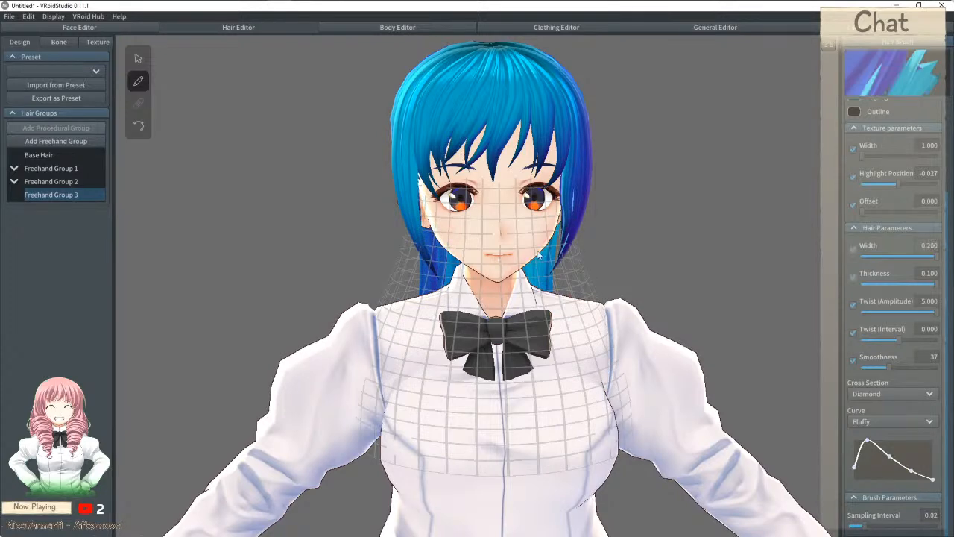
pyautogui.moveTo(564, 214)
pyautogui.mouseDown()
pyautogui.moveTo(568, 277)
pyautogui.moveTo(537, 444)
pyautogui.mouseUp()
pyautogui.hotkey('ctrl', 'z')
# Step: Try a brush width of 0.160 with a mirrored ringlet pair, and undo the pair
pyautogui.click(929, 246)
pyautogui.write('0')
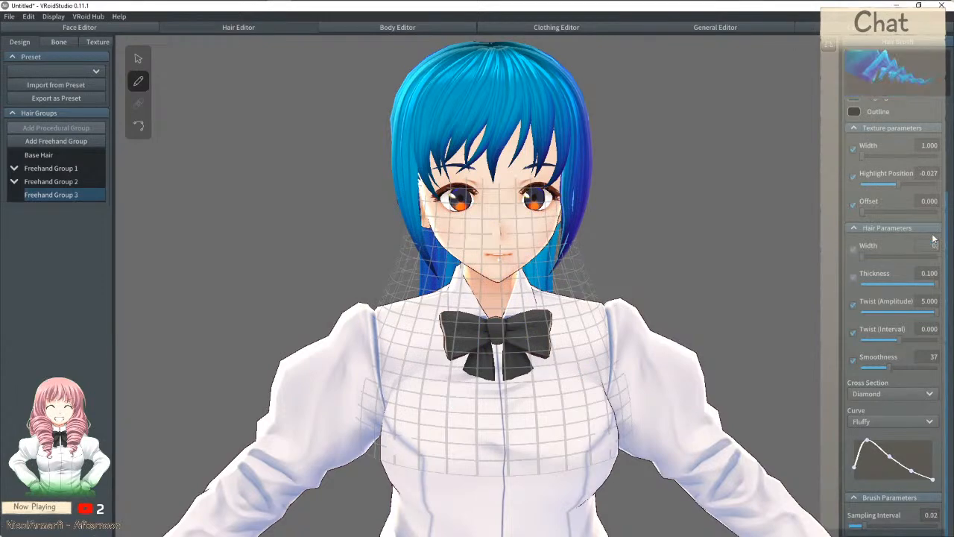
pyautogui.write('.16')
pyautogui.moveTo(616, 233)
pyautogui.mouseDown(button='right')
pyautogui.moveTo(580, 229)
pyautogui.moveTo(596, 231)
pyautogui.mouseUp(button='right')
pyautogui.moveTo(439, 203)
pyautogui.mouseDown()
pyautogui.moveTo(414, 321)
pyautogui.moveTo(370, 423)
pyautogui.mouseUp()
pyautogui.moveTo(388, 345)
pyautogui.mouseDown(button='right')
pyautogui.moveTo(433, 336)
pyautogui.moveTo(433, 324)
pyautogui.mouseUp(button='right')
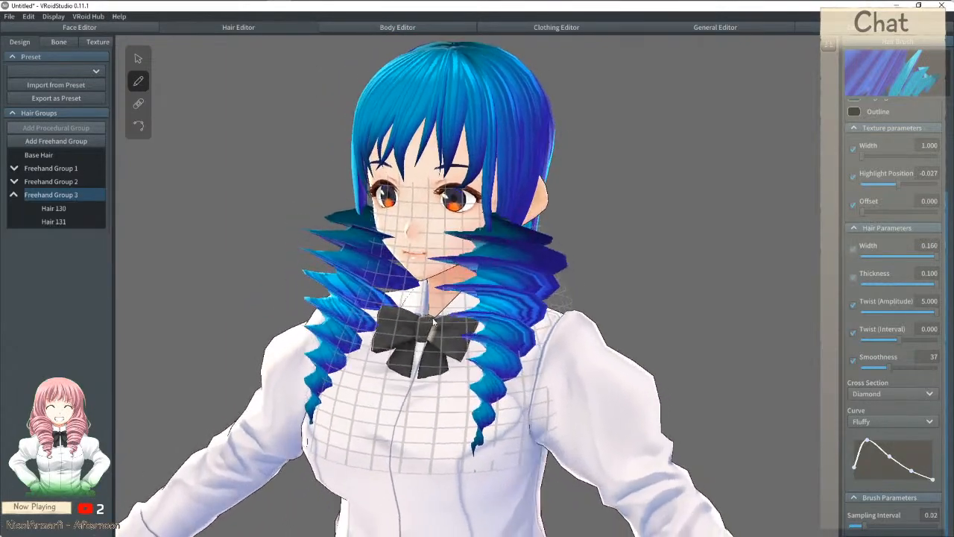
pyautogui.hotkey('ctrl', 'z')
# Step: Reshape the brush curve to rise gradually to a peak further from the root, testing it with two ringlet pairs that are undone
pyautogui.moveTo(870, 445)
pyautogui.mouseDown()
pyautogui.moveTo(876, 440)
pyautogui.moveTo(913, 475)
pyautogui.mouseUp()
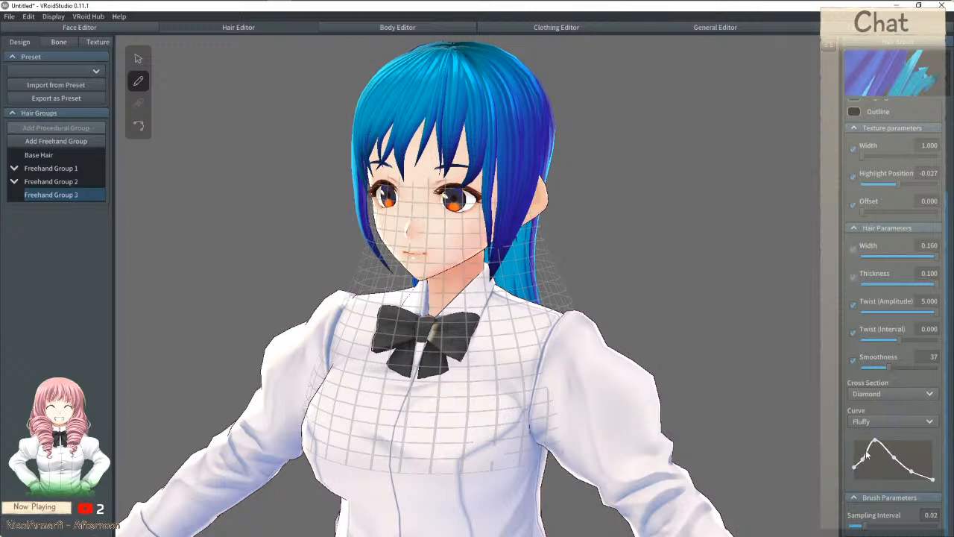
pyautogui.moveTo(870, 454); pyautogui.dragTo(870, 455)
pyautogui.moveTo(502, 278); pyautogui.dragTo(471, 267, button='right')
pyautogui.moveTo(479, 193); pyautogui.dragTo(442, 398)
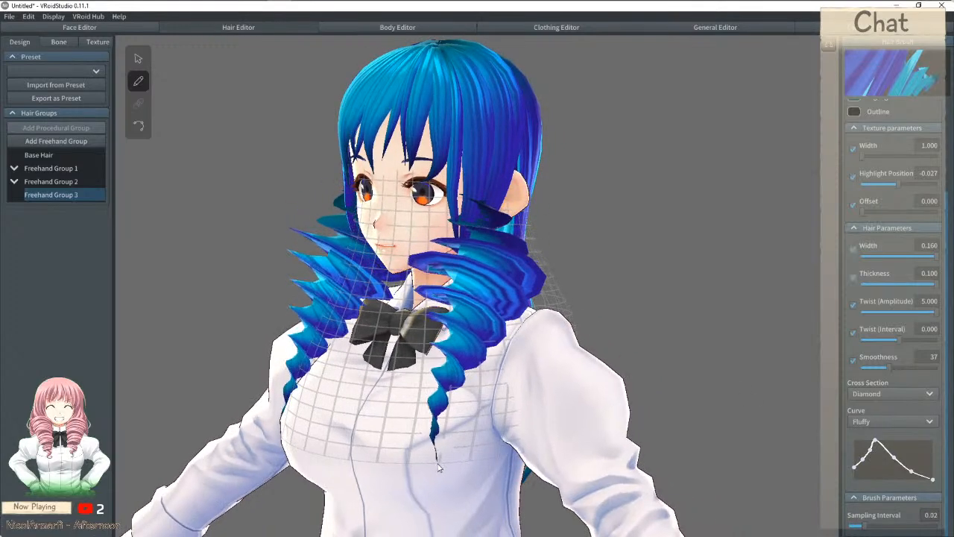
pyautogui.hotkey('ctrl', 'z')
pyautogui.moveTo(482, 193)
pyautogui.mouseDown()
pyautogui.moveTo(469, 350)
pyautogui.moveTo(426, 419)
pyautogui.moveTo(389, 446)
pyautogui.mouseUp()
pyautogui.moveTo(408, 267); pyautogui.dragTo(514, 262, button='right')
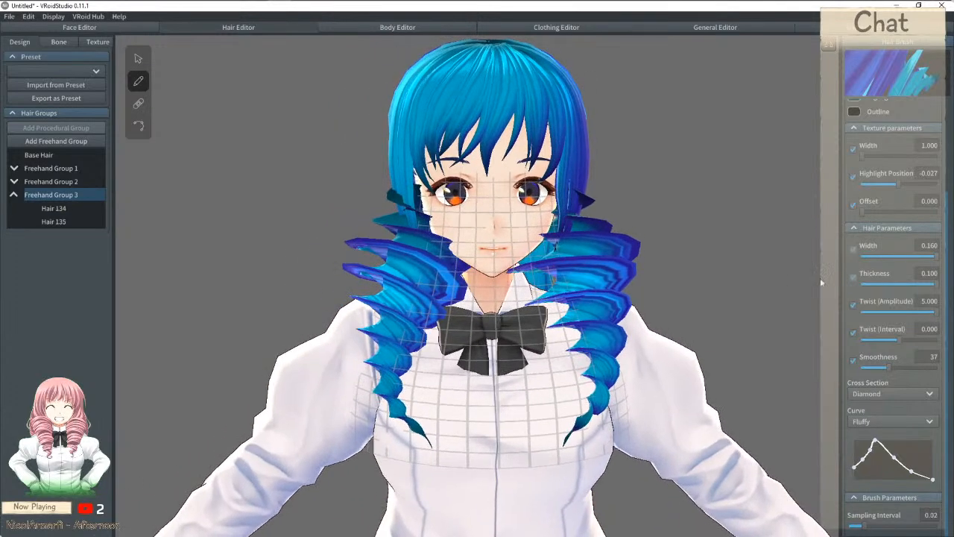
pyautogui.hotkey('ctrl', 'z')
# Step: Set thickness 0.075, twist amplitude 2.677 and twist interval -0.037, testing them with a mirrored ringlet pair that is undone
pyautogui.click(929, 247)
pyautogui.moveTo(938, 285); pyautogui.dragTo(892, 340)
pyautogui.moveTo(915, 310); pyautogui.dragTo(921, 312)
pyautogui.moveTo(559, 198); pyautogui.dragTo(528, 198, button='right')
pyautogui.moveTo(528, 199)
pyautogui.mouseDown()
pyautogui.moveTo(515, 336)
pyautogui.moveTo(480, 463)
pyautogui.mouseUp()
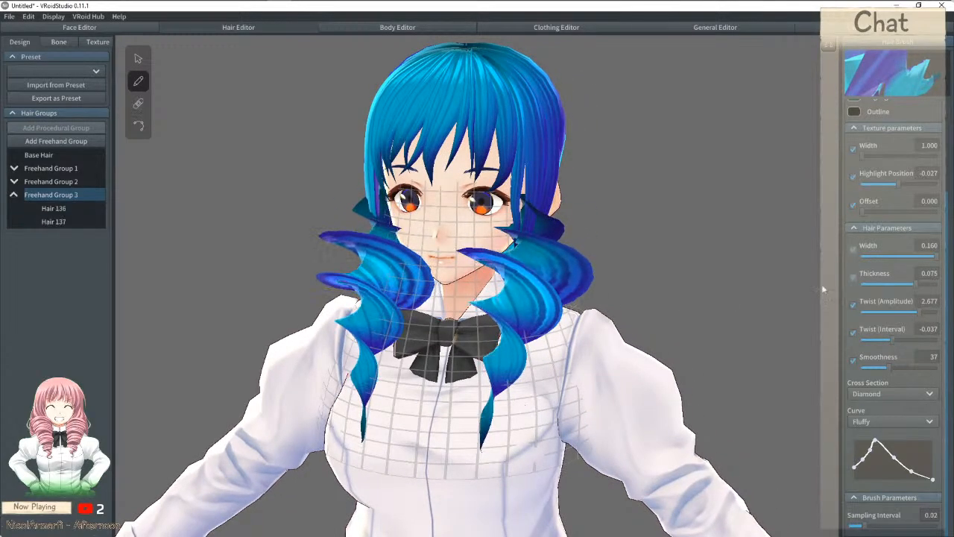
pyautogui.hotkey('ctrl', 'z')
# Step: Set the brush width to 0.115, testing it with two mirrored ringlet pairs that are undone
pyautogui.write('0.')
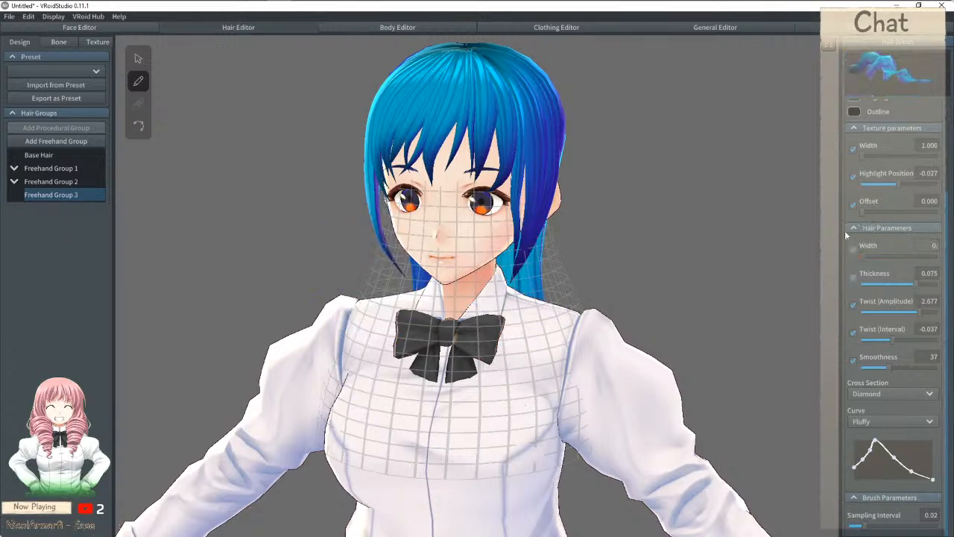
pyautogui.write('115')
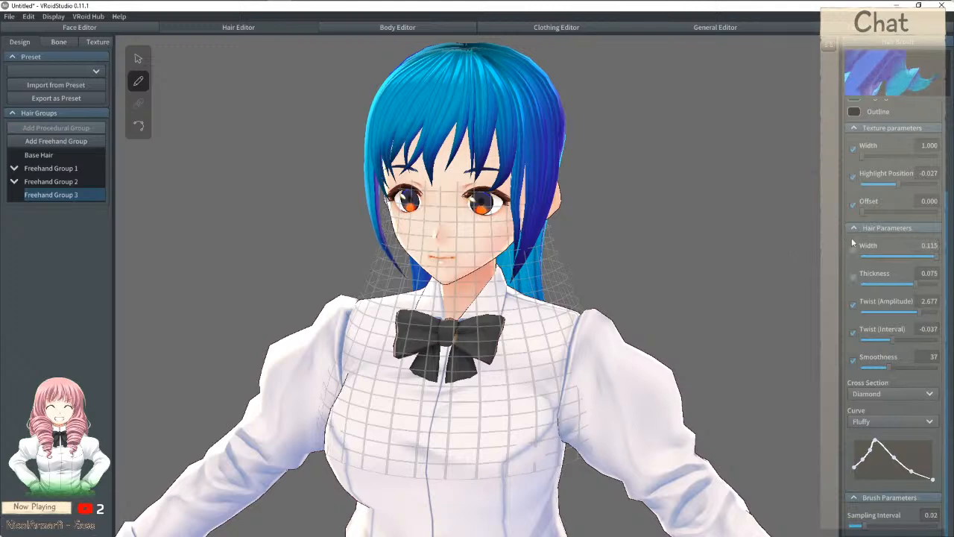
pyautogui.moveTo(537, 209)
pyautogui.mouseDown()
pyautogui.moveTo(522, 313)
pyautogui.moveTo(485, 443)
pyautogui.moveTo(489, 410)
pyautogui.mouseUp()
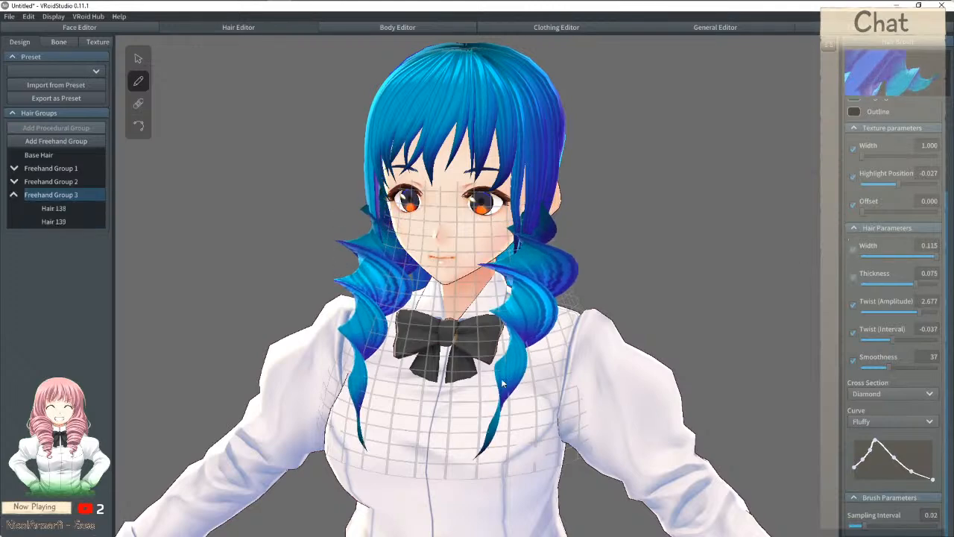
pyautogui.moveTo(517, 289); pyautogui.dragTo(510, 291, button='right')
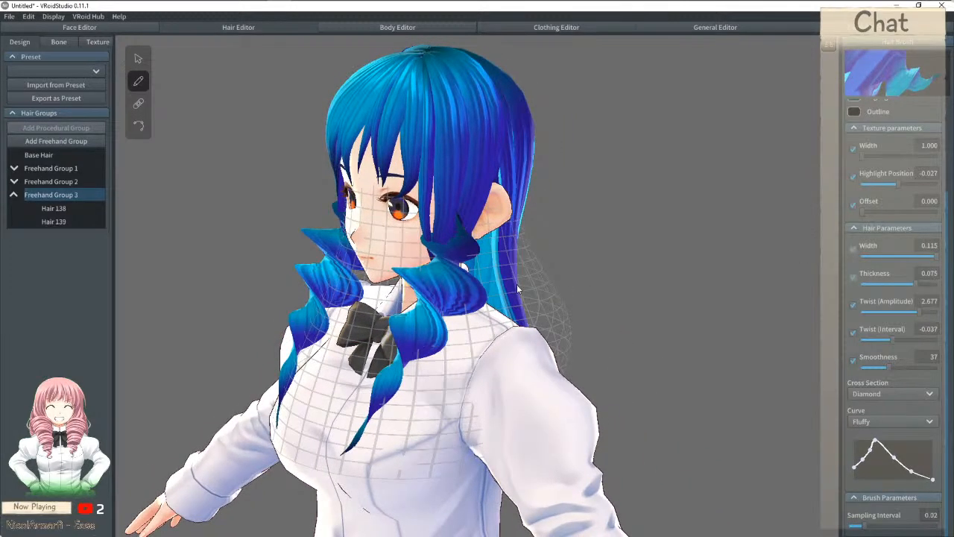
pyautogui.hotkey('ctrl', 'z')
pyautogui.moveTo(453, 203)
pyautogui.mouseDown()
pyautogui.moveTo(439, 326)
pyautogui.moveTo(395, 473)
pyautogui.mouseUp()
pyautogui.moveTo(395, 474)
pyautogui.mouseDown(button='right')
pyautogui.moveTo(398, 447)
pyautogui.moveTo(456, 424)
pyautogui.mouseUp(button='right')
pyautogui.hotkey('ctrl', 'z')
# Step: Set the twist amplitude to 4.004, testing it with two mirrored ringlet pairs that are undone
pyautogui.moveTo(934, 313)
pyautogui.mouseDown()
pyautogui.moveTo(925, 316)
pyautogui.moveTo(934, 314)
pyautogui.mouseUp()
pyautogui.moveTo(656, 247); pyautogui.dragTo(500, 161, button='right')
pyautogui.moveTo(499, 161)
pyautogui.mouseDown()
pyautogui.moveTo(515, 213)
pyautogui.moveTo(470, 419)
pyautogui.mouseUp()
pyautogui.moveTo(557, 254); pyautogui.dragTo(518, 242, button='right')
pyautogui.hotkey('ctrl', 'z')
pyautogui.moveTo(438, 169)
pyautogui.mouseDown()
pyautogui.moveTo(407, 299)
pyautogui.moveTo(338, 432)
pyautogui.mouseUp()
pyautogui.moveTo(337, 432)
pyautogui.mouseDown(button='right')
pyautogui.moveTo(373, 427)
pyautogui.moveTo(509, 236)
pyautogui.mouseUp(button='right')
pyautogui.hotkey('ctrl', 'z')
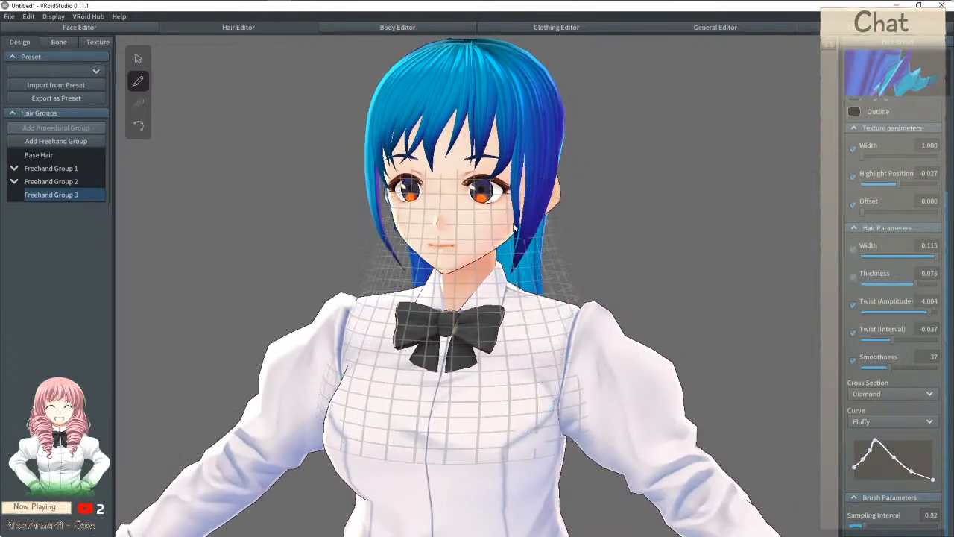
# Step: Draw a mirrored ringlet pair from the ears to the chest in Freehand Group 3, undoing the first attempt and keeping the second
pyautogui.moveTo(531, 192)
pyautogui.mouseDown()
pyautogui.moveTo(526, 290)
pyautogui.moveTo(484, 421)
pyautogui.moveTo(486, 457)
pyautogui.mouseUp()
pyautogui.hotkey('ctrl', 'z')
pyautogui.moveTo(486, 457); pyautogui.dragTo(476, 212, button='right')
pyautogui.moveTo(462, 211)
pyautogui.mouseDown()
pyautogui.moveTo(477, 246)
pyautogui.moveTo(455, 306)
pyautogui.moveTo(417, 343)
pyautogui.moveTo(373, 430)
pyautogui.mouseUp()
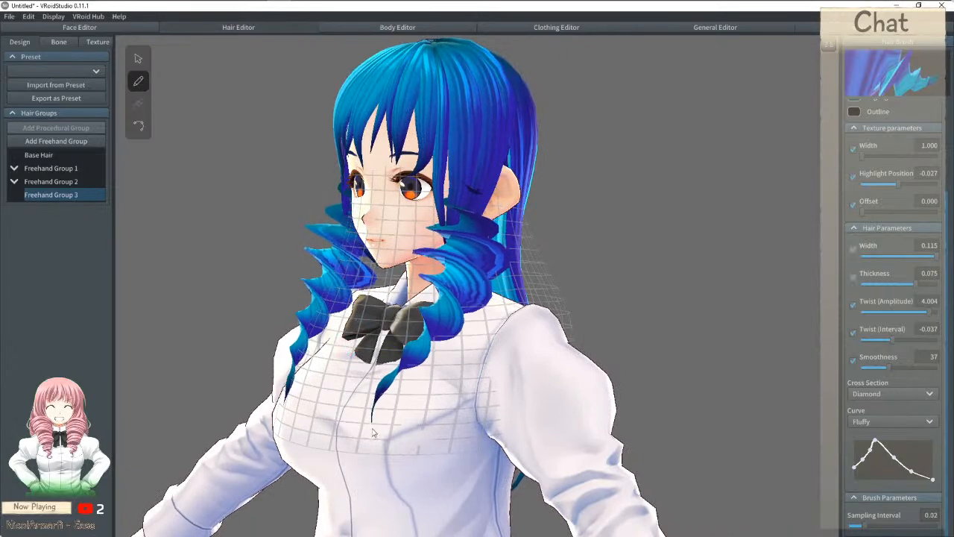
pyautogui.moveTo(374, 430)
pyautogui.mouseDown(button='right')
pyautogui.moveTo(472, 360)
pyautogui.moveTo(485, 361)
pyautogui.moveTo(452, 361)
pyautogui.mouseUp(button='right')
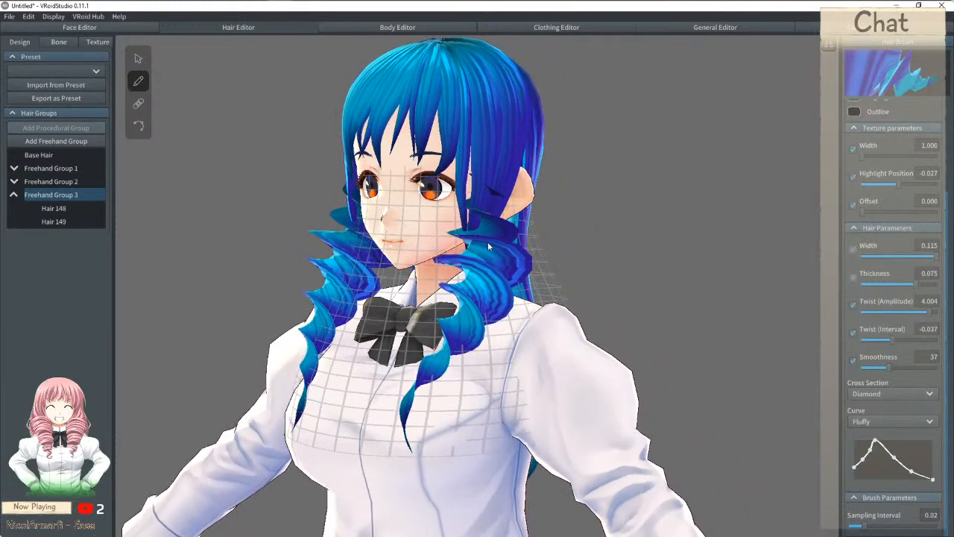
# Step: Compare the Triangle, Flat and Unfilled Triangle cross sections in the brush preview, and set the brush to Triangle
pyautogui.click(882, 394)
pyautogui.click(881, 420)
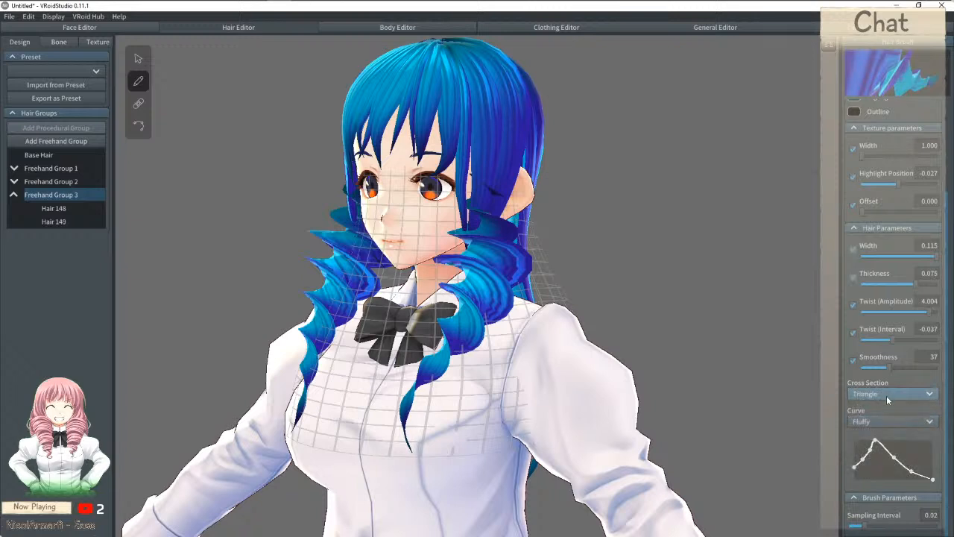
pyautogui.click(887, 393)
pyautogui.click(883, 439)
pyautogui.click(889, 392)
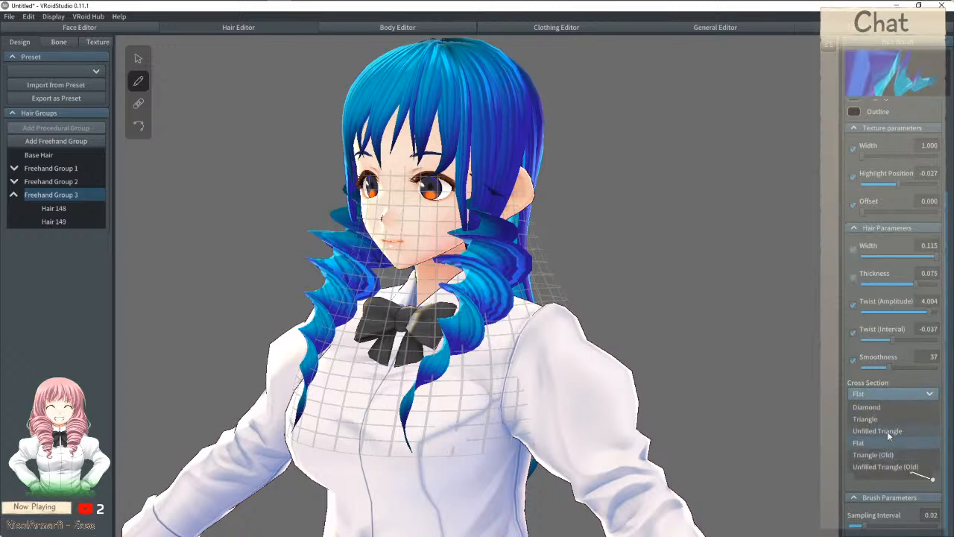
pyautogui.click(888, 431)
pyautogui.click(892, 398)
pyautogui.click(888, 417)
pyautogui.click(892, 398)
pyautogui.click(888, 412)
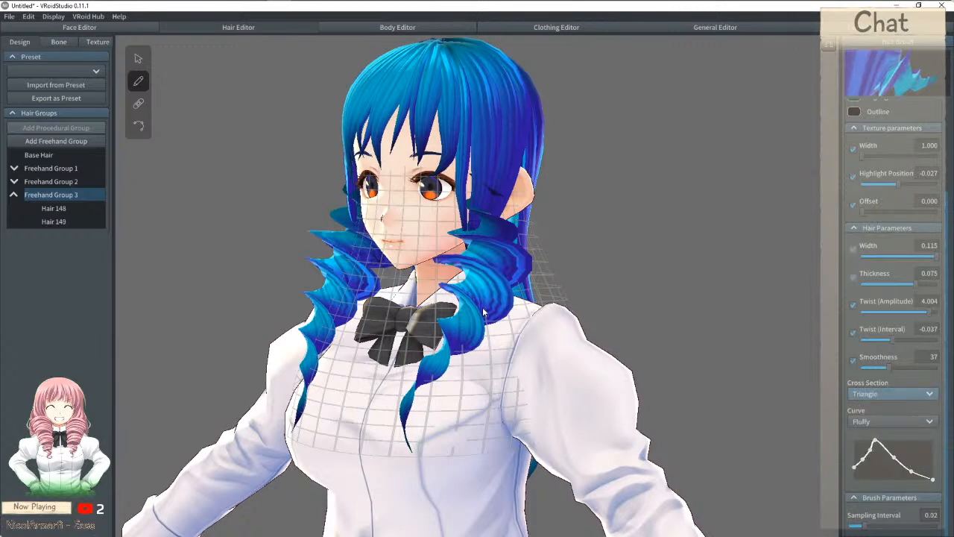
# Step: Delete both mirrored ringlets from Freehand Group 3
pyautogui.rightClick(64, 218)
pyautogui.click(71, 267)
pyautogui.rightClick(58, 213)
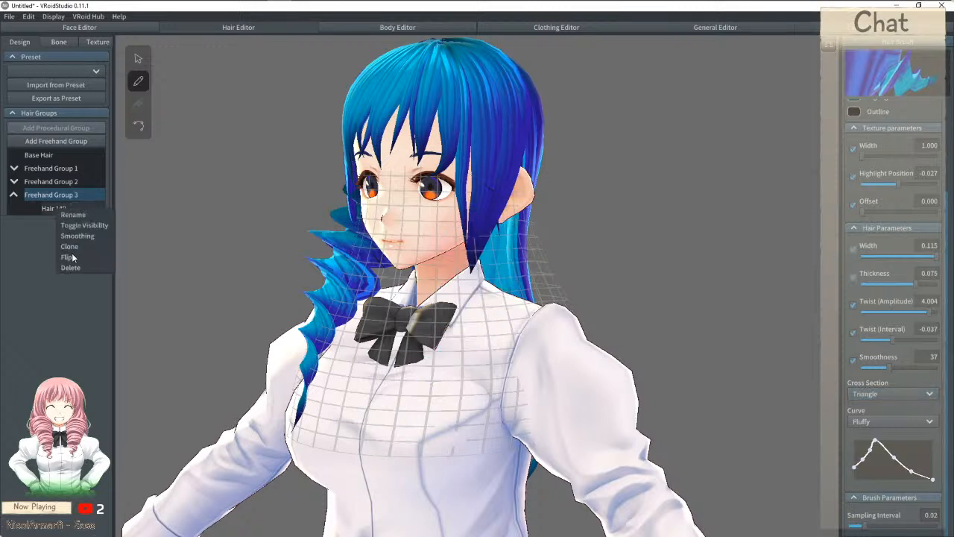
pyautogui.click(71, 267)
# Step: Set the brush thickness to 0.032 and draw a mirrored ringlet pair from the ears to the chest, undoing two trial pairs
pyautogui.moveTo(490, 185)
pyautogui.mouseDown()
pyautogui.moveTo(463, 246)
pyautogui.moveTo(447, 455)
pyautogui.mouseUp()
pyautogui.hotkey('ctrl', 'z')
pyautogui.moveTo(481, 204)
pyautogui.mouseDown()
pyautogui.moveTo(451, 347)
pyautogui.moveTo(408, 464)
pyautogui.mouseUp()
pyautogui.hotkey('ctrl', 'z')
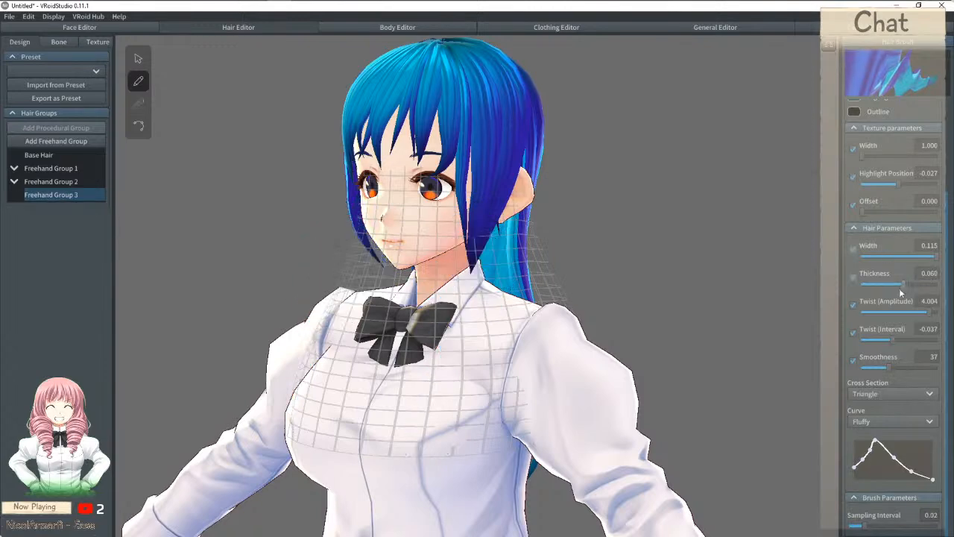
pyautogui.moveTo(474, 193)
pyautogui.mouseDown()
pyautogui.moveTo(451, 321)
pyautogui.moveTo(411, 443)
pyautogui.mouseUp()
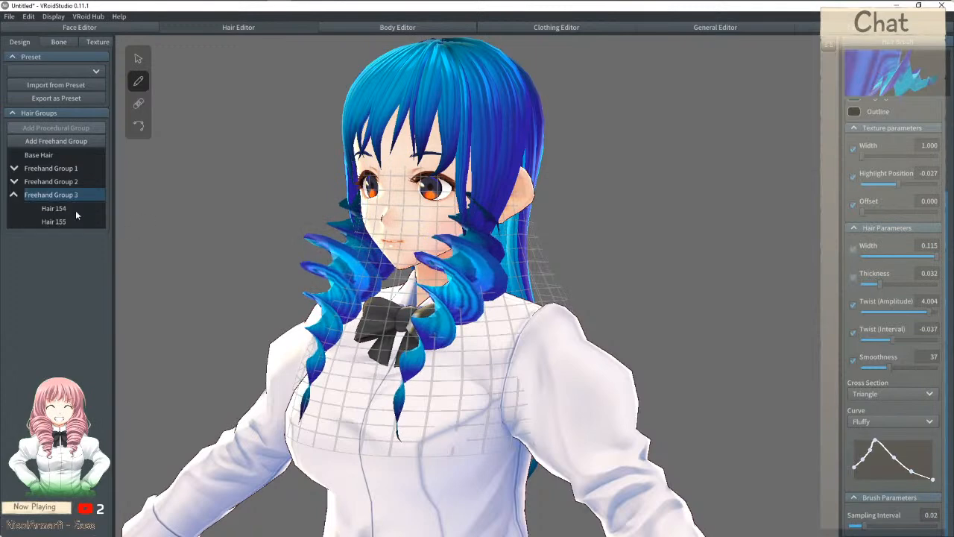
# Step: Set the width and thickness of the ringlet on the character's left side to 0.100 and its smoothness to 40
pyautogui.click(144, 60)
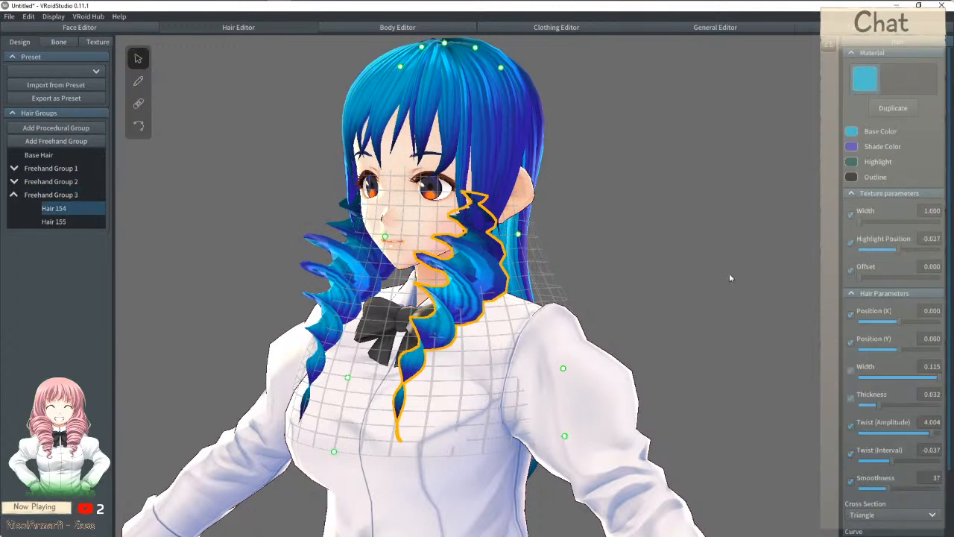
pyautogui.moveTo(941, 381); pyautogui.dragTo(944, 415)
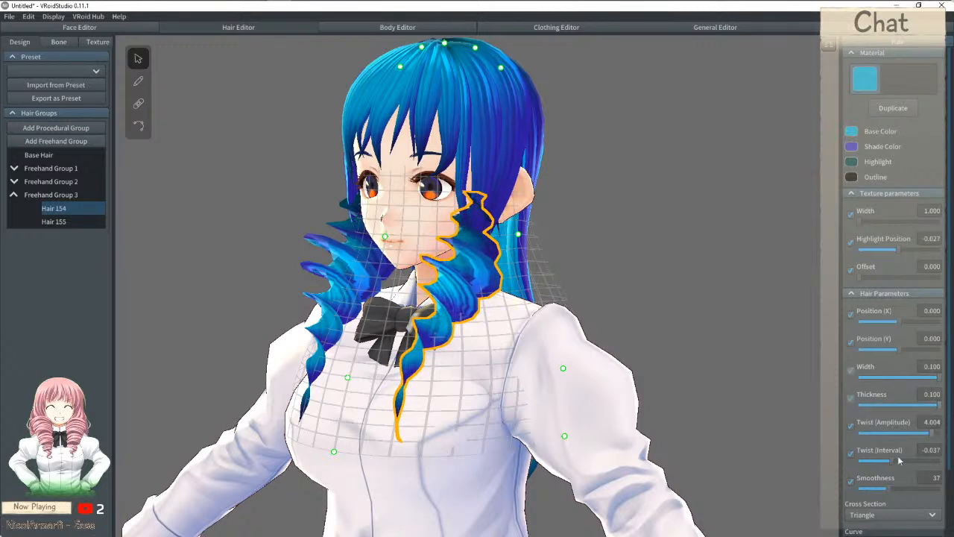
pyautogui.moveTo(894, 462); pyautogui.dragTo(891, 494)
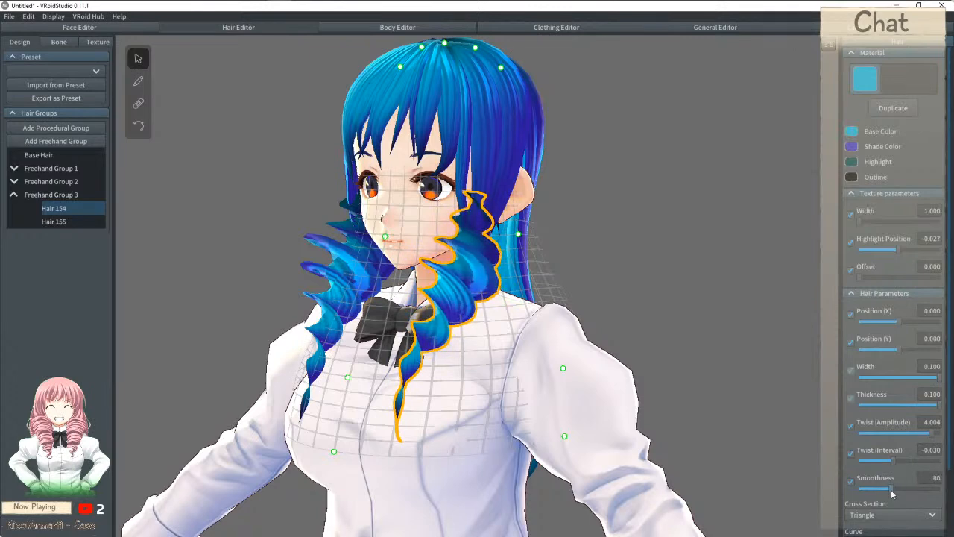
# Step: Set the left-side ringlet's twist amplitude to 5.000 and twist interval to -0.042
pyautogui.moveTo(896, 464)
pyautogui.mouseDown()
pyautogui.moveTo(908, 462)
pyautogui.moveTo(888, 479)
pyautogui.moveTo(898, 468)
pyautogui.mouseUp()
pyautogui.write('0')
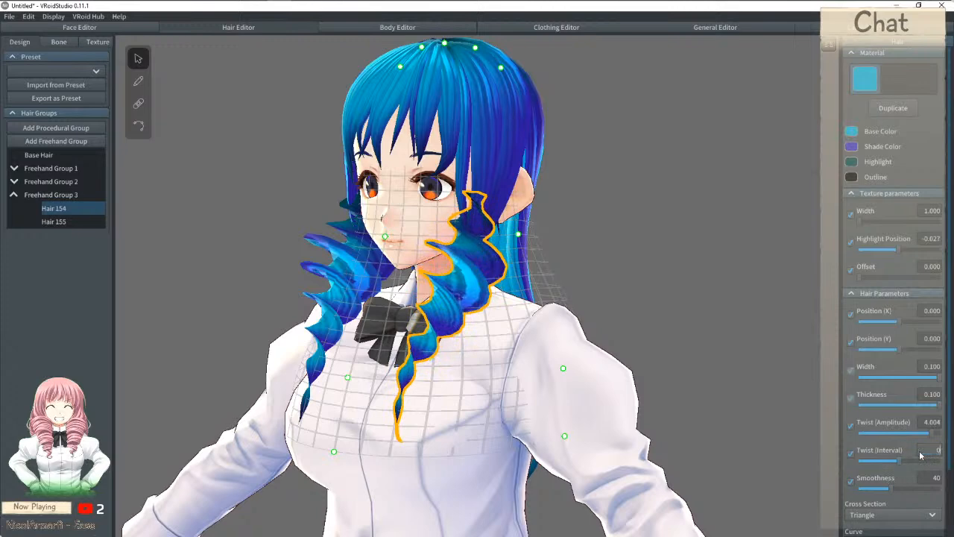
pyautogui.click(934, 433)
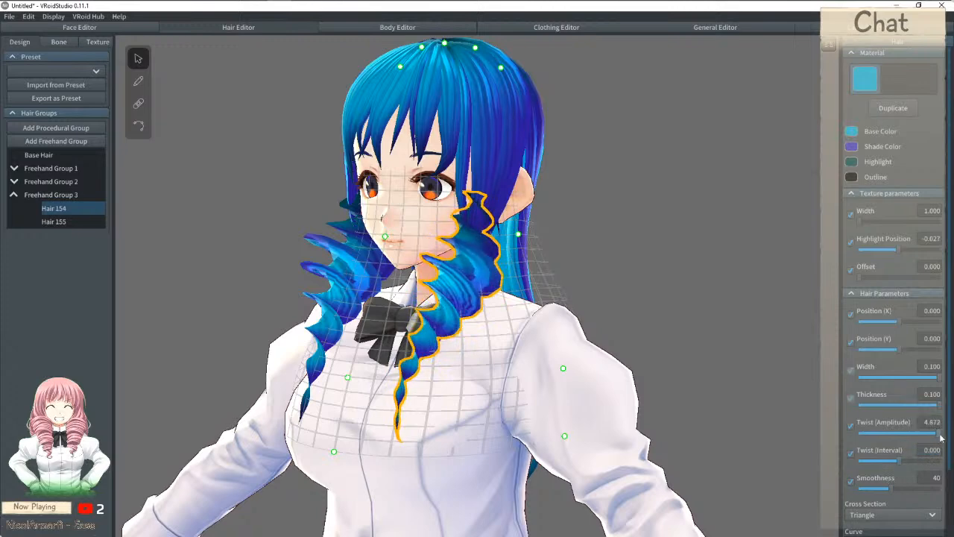
pyautogui.click(908, 462)
pyautogui.moveTo(908, 464)
pyautogui.mouseDown()
pyautogui.moveTo(920, 463)
pyautogui.moveTo(891, 468)
pyautogui.mouseUp()
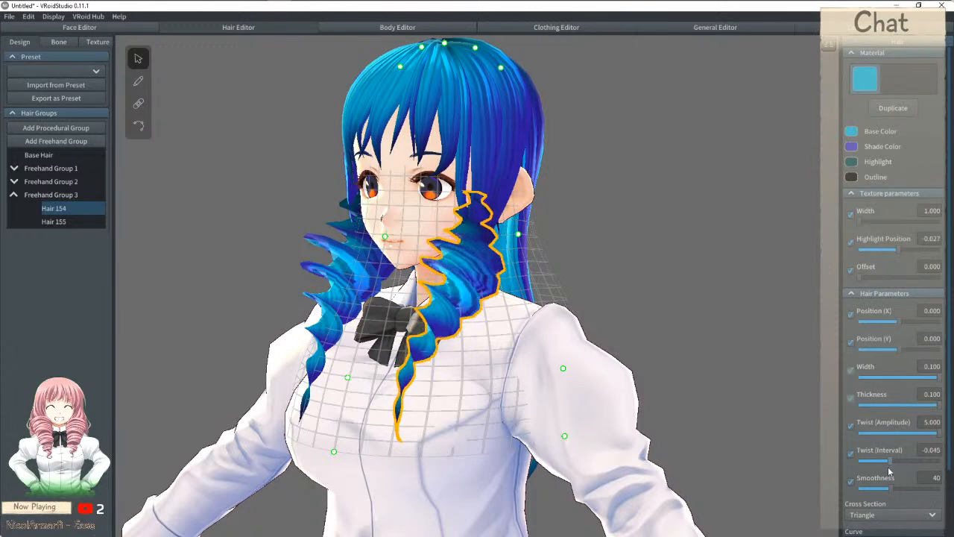
pyautogui.moveTo(645, 353); pyautogui.dragTo(655, 354, button='right')
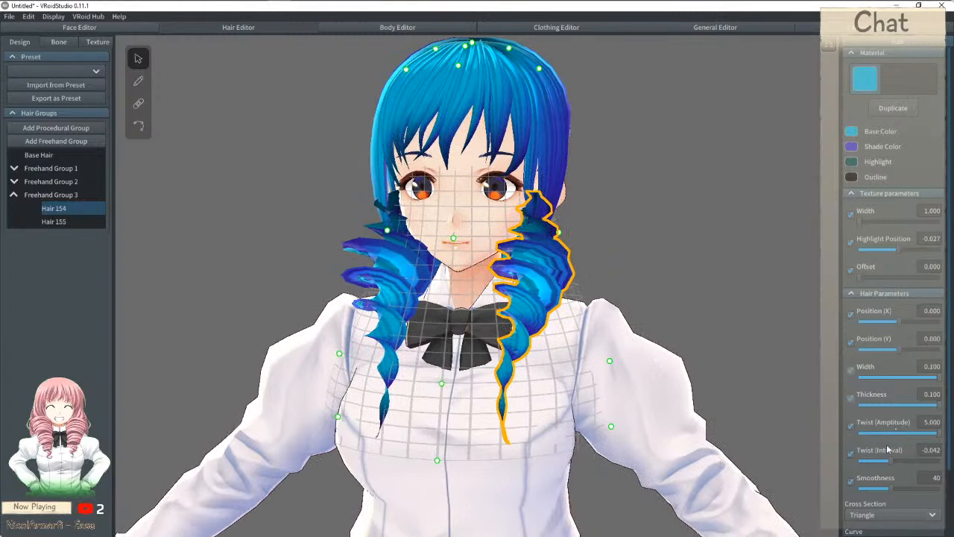
# Step: Try an extra peak point and the Straight curve on the left-side ringlet, and return it to the Fluffy curve
pyautogui.scroll(-2, 888, 448)
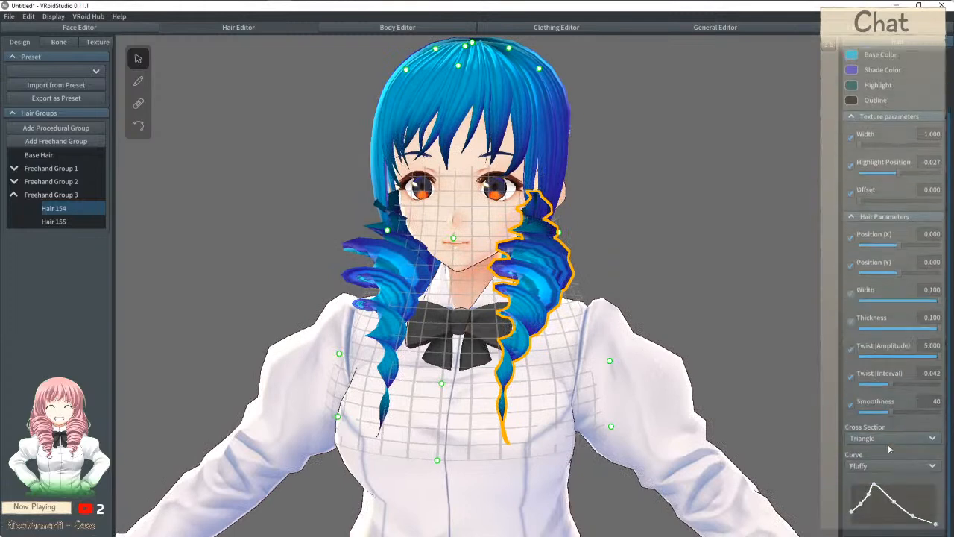
pyautogui.moveTo(881, 490); pyautogui.dragTo(878, 485)
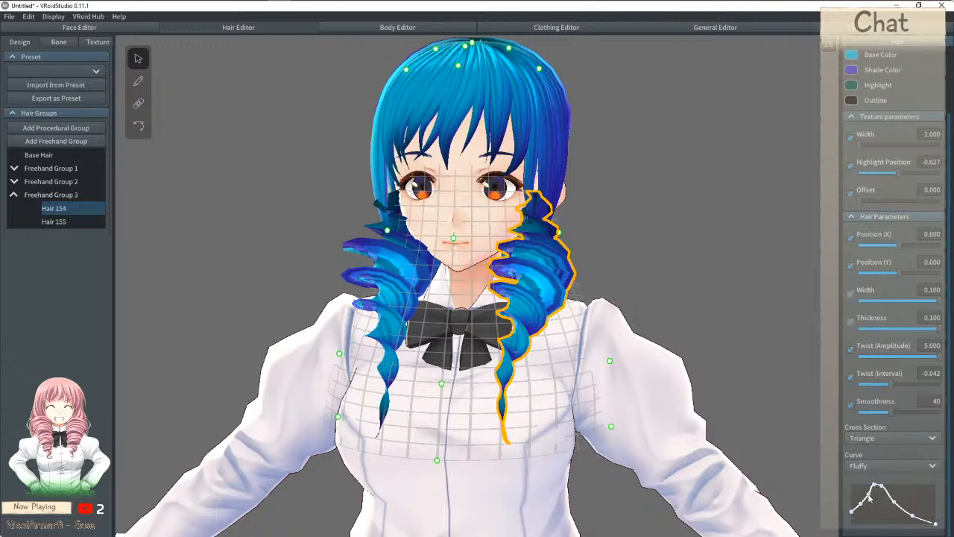
pyautogui.click(860, 468)
pyautogui.click(869, 508)
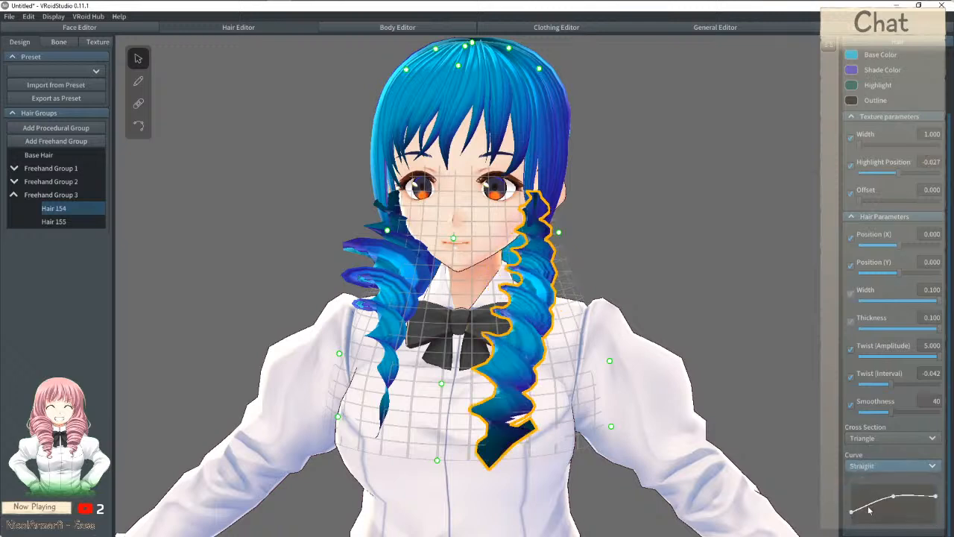
pyautogui.click(879, 466)
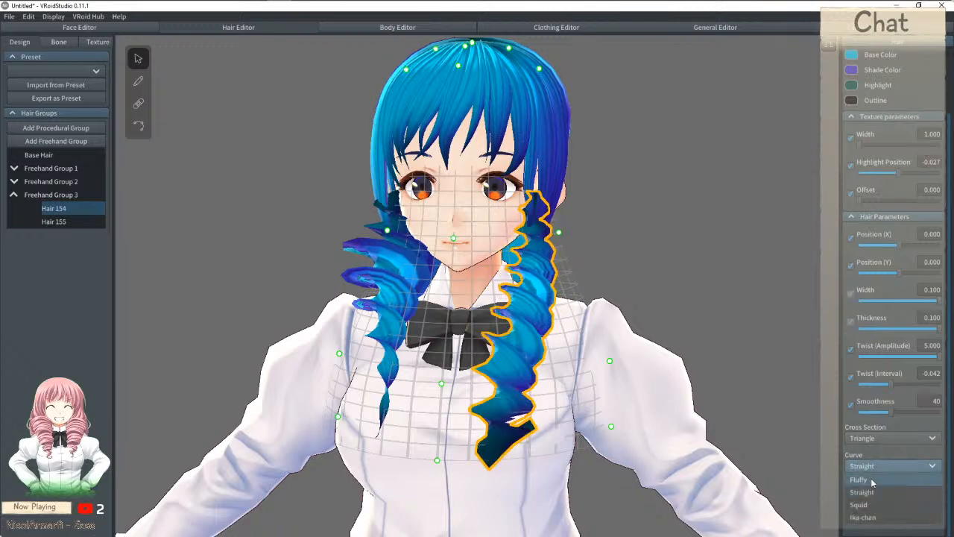
pyautogui.click(872, 483)
# Step: Reshape the ringlet's Fluffy curve with a steep, flat-topped peak near the root and a raised point in its lower half
pyautogui.moveTo(870, 505)
pyautogui.mouseDown()
pyautogui.moveTo(866, 484)
pyautogui.moveTo(913, 513)
pyautogui.moveTo(884, 501)
pyautogui.mouseUp()
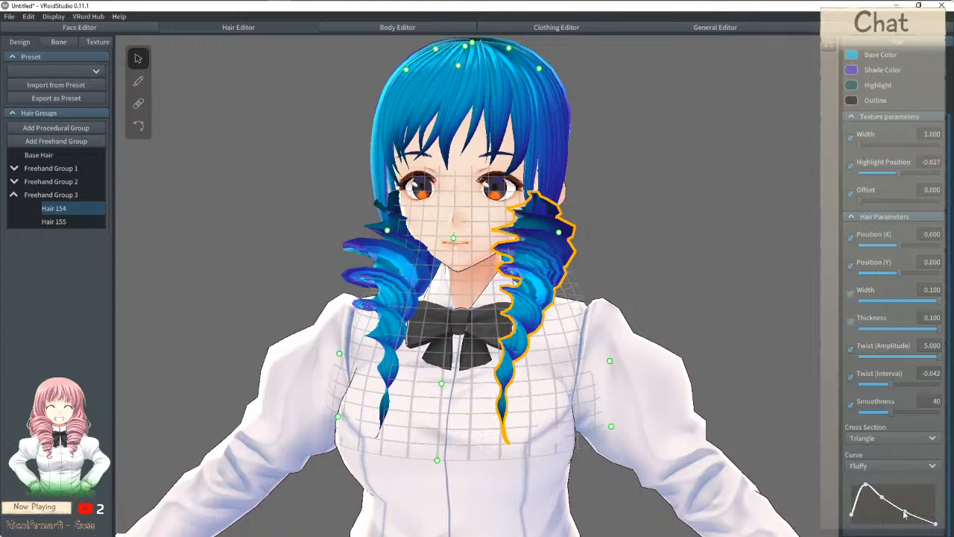
pyautogui.moveTo(907, 515); pyautogui.dragTo(881, 503)
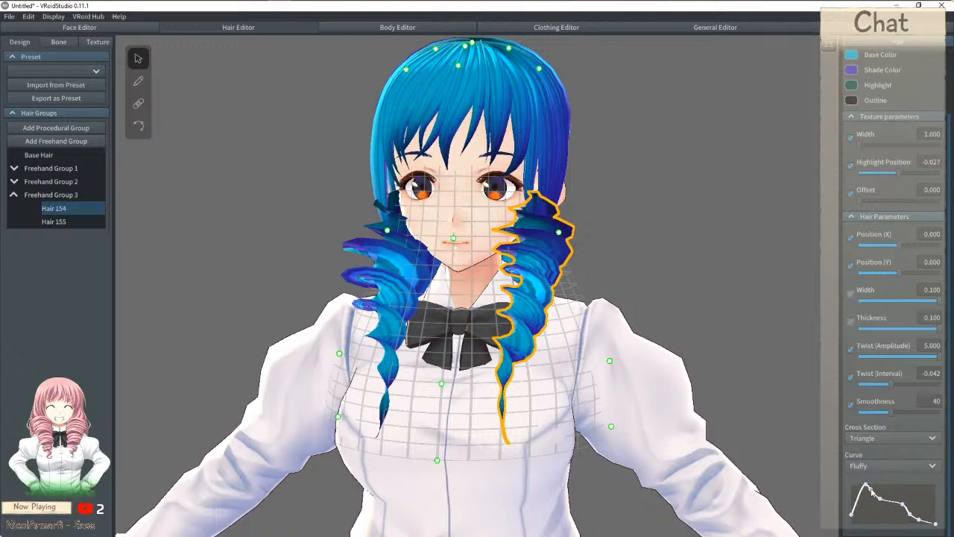
pyautogui.moveTo(871, 488); pyautogui.dragTo(872, 485)
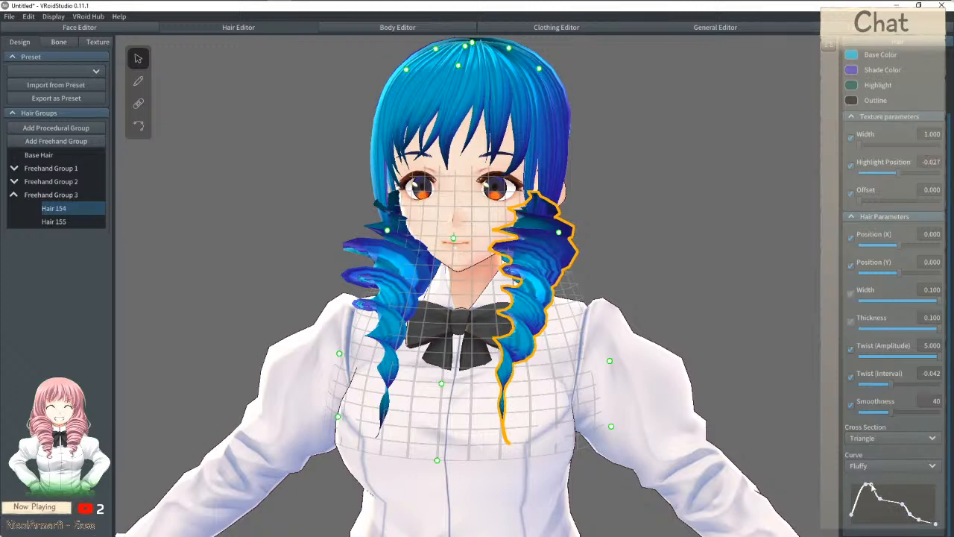
pyautogui.moveTo(761, 394); pyautogui.dragTo(631, 330, button='right')
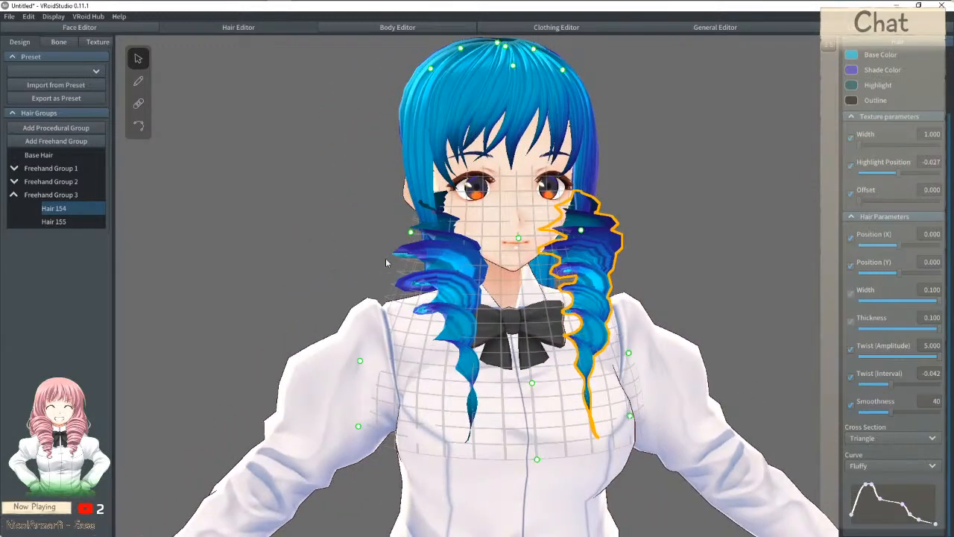
# Step: Delete the old ringlet on the character's right side, keeping the edited left-side one
pyautogui.rightClick(54, 222)
pyautogui.click(82, 280)
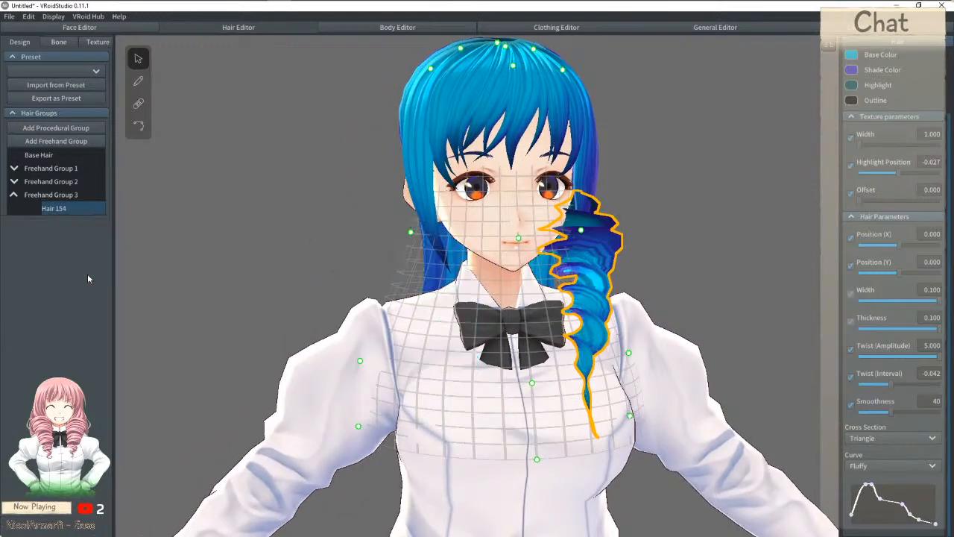
pyautogui.moveTo(198, 234); pyautogui.dragTo(509, 193, button='right')
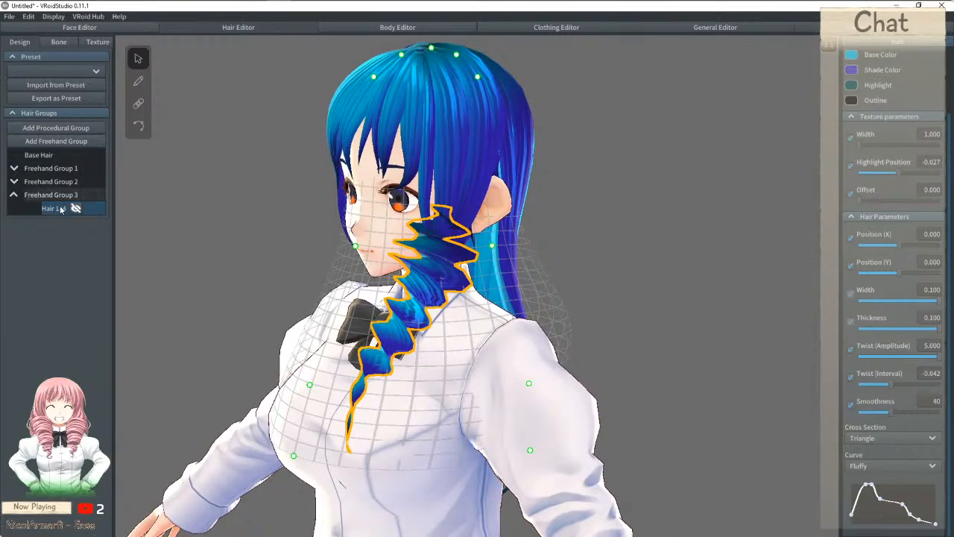
# Step: Move control points of the left-side ringlet, pulling its tip lower and toward the middle of the chest
pyautogui.click(138, 127)
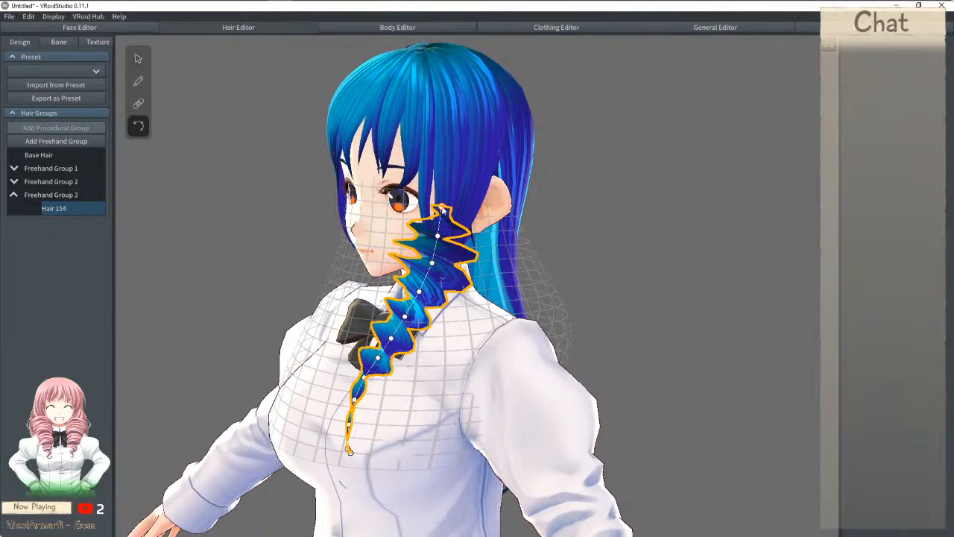
pyautogui.moveTo(438, 236); pyautogui.dragTo(407, 324)
pyautogui.moveTo(407, 325); pyautogui.dragTo(440, 351, button='right')
pyautogui.moveTo(422, 443); pyautogui.dragTo(414, 460)
pyautogui.moveTo(411, 454); pyautogui.dragTo(436, 439, button='right')
# Step: Move the tip of the straight side lock in front of the left ear slightly forward
pyautogui.click(653, 262)
pyautogui.moveTo(623, 259); pyautogui.dragTo(560, 258, button='right')
pyautogui.click(450, 202)
pyautogui.moveTo(450, 202); pyautogui.dragTo(396, 195, button='right')
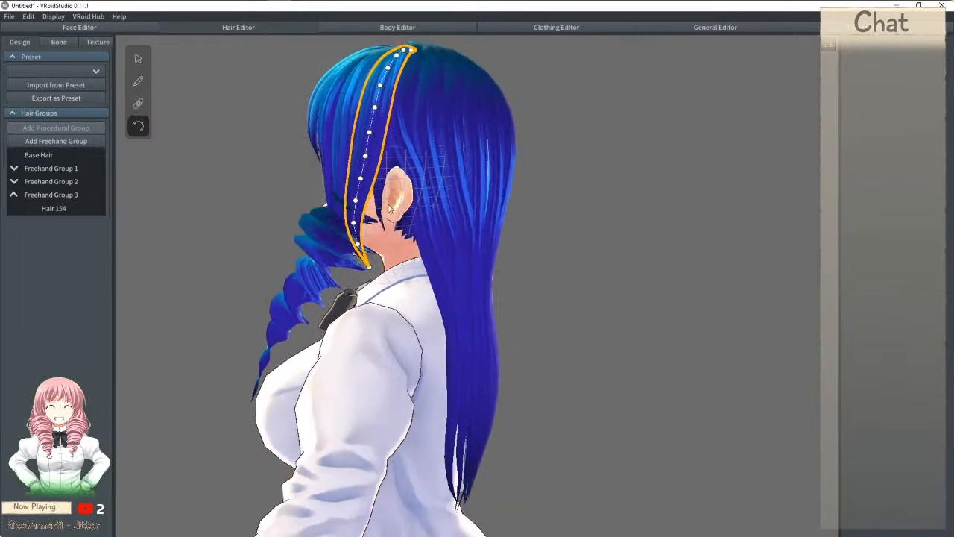
pyautogui.moveTo(369, 268); pyautogui.dragTo(346, 264)
pyautogui.moveTo(346, 263); pyautogui.dragTo(399, 243, button='right')
pyautogui.click(374, 248)
pyautogui.click(366, 237)
pyautogui.moveTo(462, 284); pyautogui.dragTo(528, 271, button='right')
pyautogui.click(517, 284)
pyautogui.click(534, 279)
pyautogui.click(412, 276)
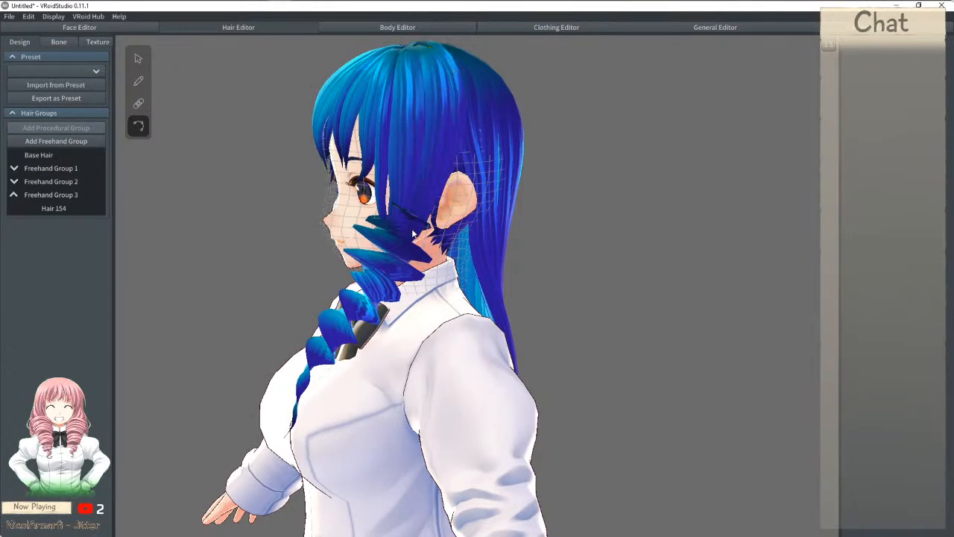
# Step: Clone the left-side ringlet and flip the copy to the character's right side
pyautogui.moveTo(411, 228); pyautogui.dragTo(617, 236, button='right')
pyautogui.click(528, 260)
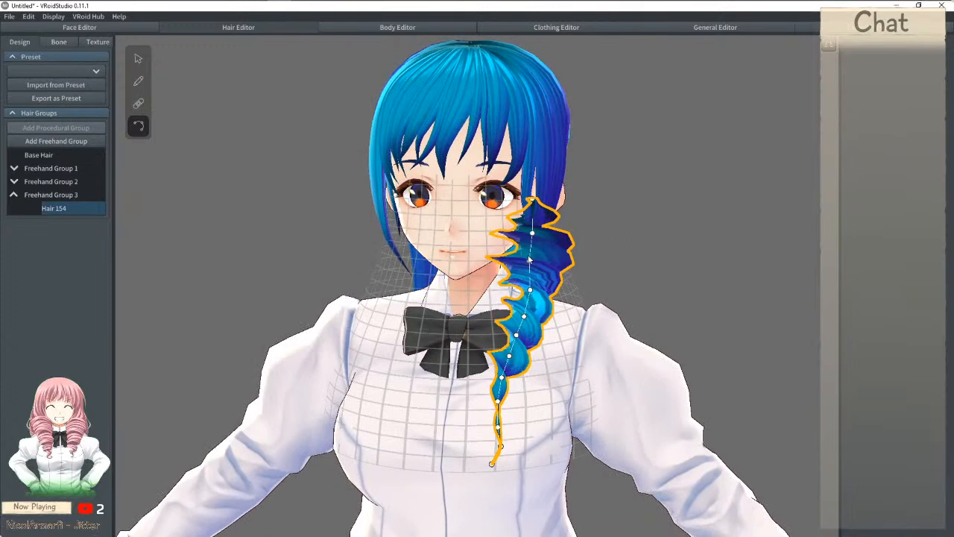
pyautogui.rightClick(69, 208)
pyautogui.click(66, 252)
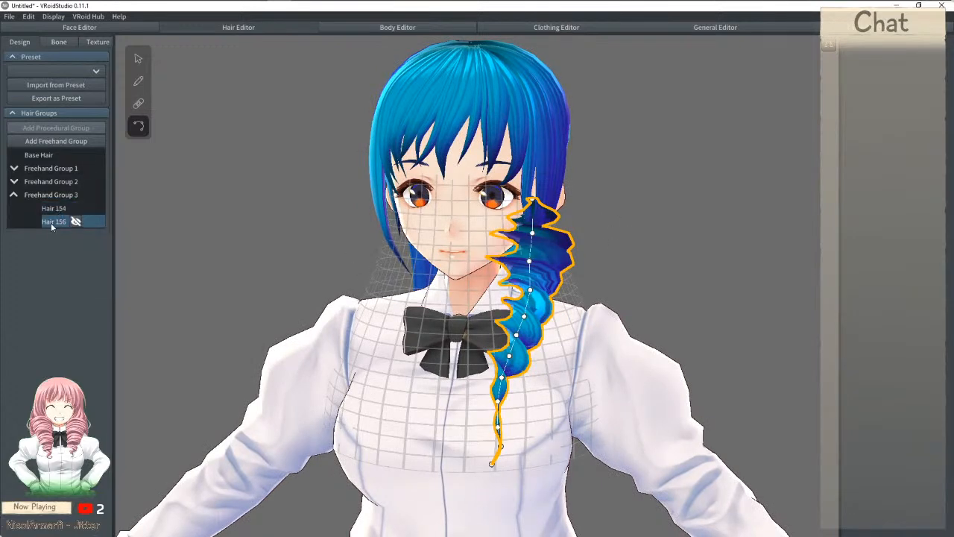
pyautogui.rightClick(50, 222)
pyautogui.click(66, 273)
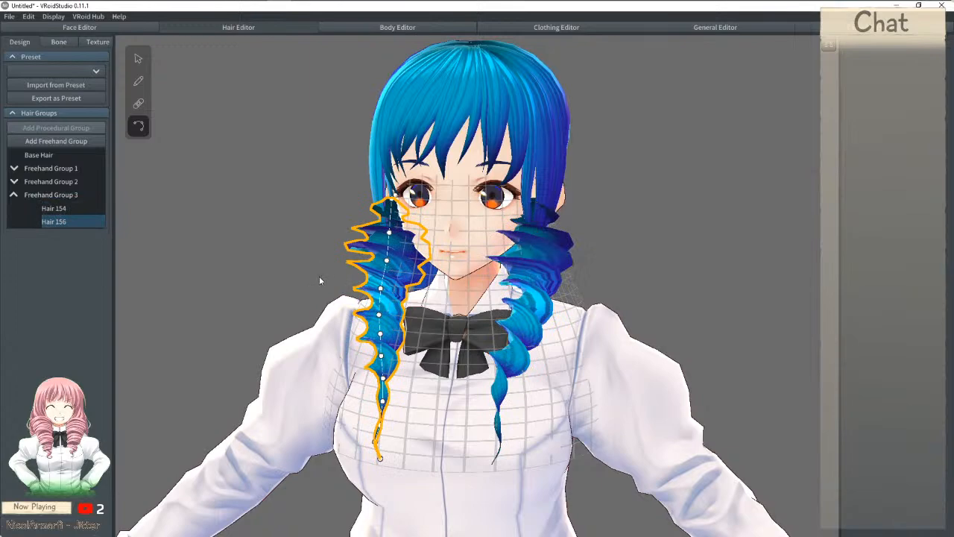
# Step: Inspect the flipped ringlet copy from the side and delete it
pyautogui.click(209, 215)
pyautogui.moveTo(226, 211); pyautogui.dragTo(249, 216, button='right')
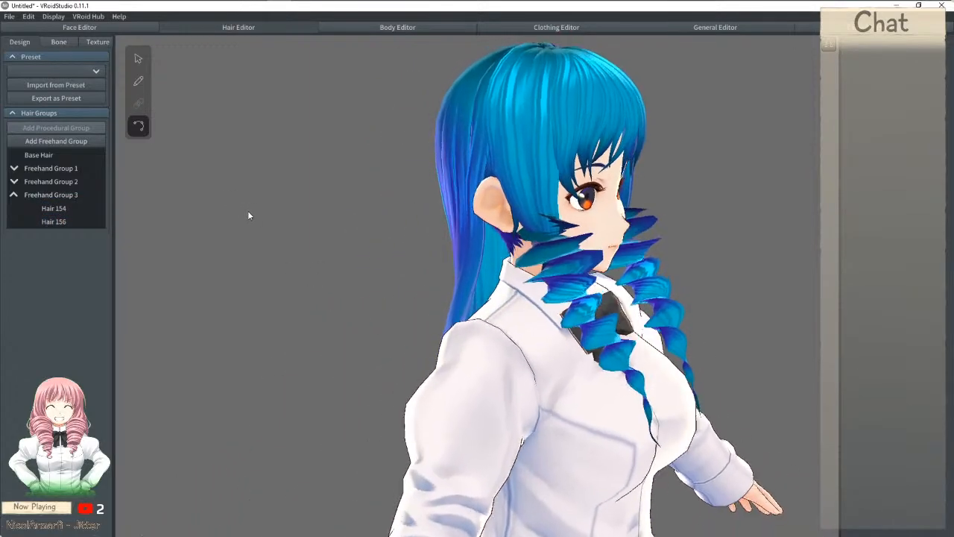
pyautogui.click(546, 250)
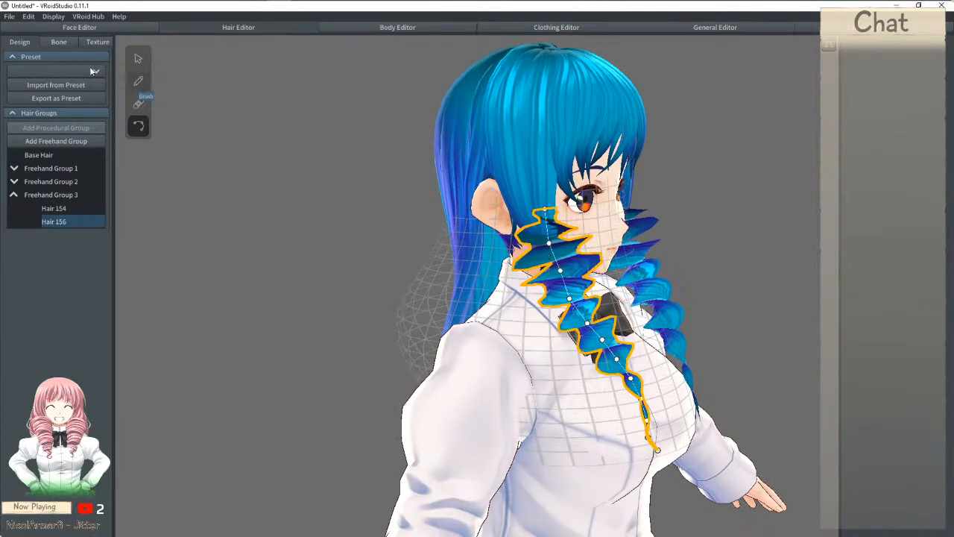
pyautogui.rightClick(64, 223)
pyautogui.click(76, 279)
pyautogui.moveTo(537, 224); pyautogui.dragTo(456, 216, button='right')
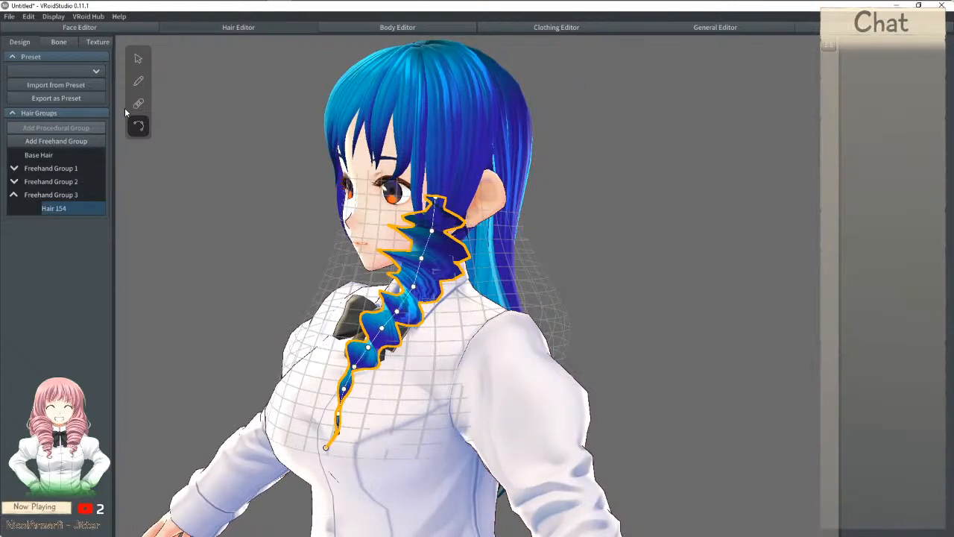
# Step: Set the remaining ringlet's twist amplitude to 8.000, twist interval to -0.005 and smoothness to 53
pyautogui.moveTo(78, 206)
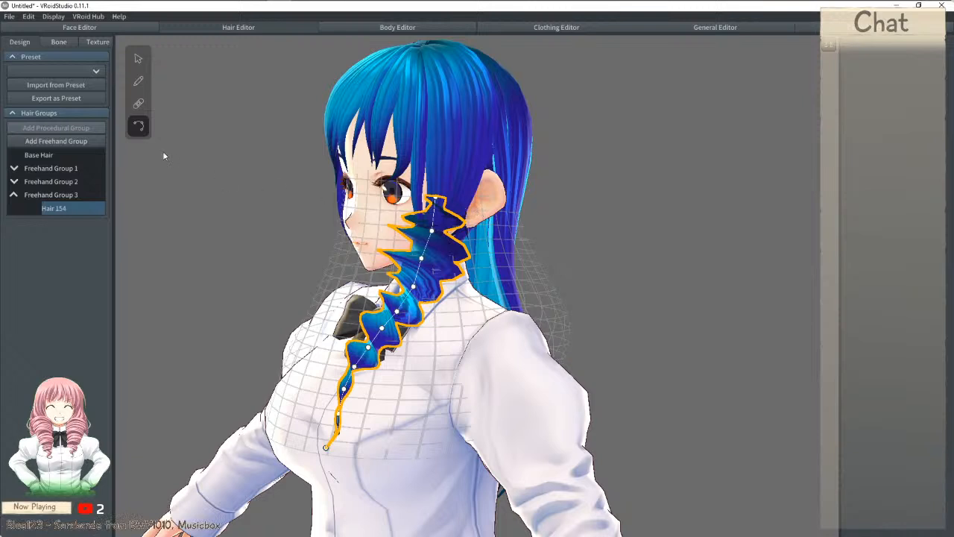
pyautogui.click(137, 58)
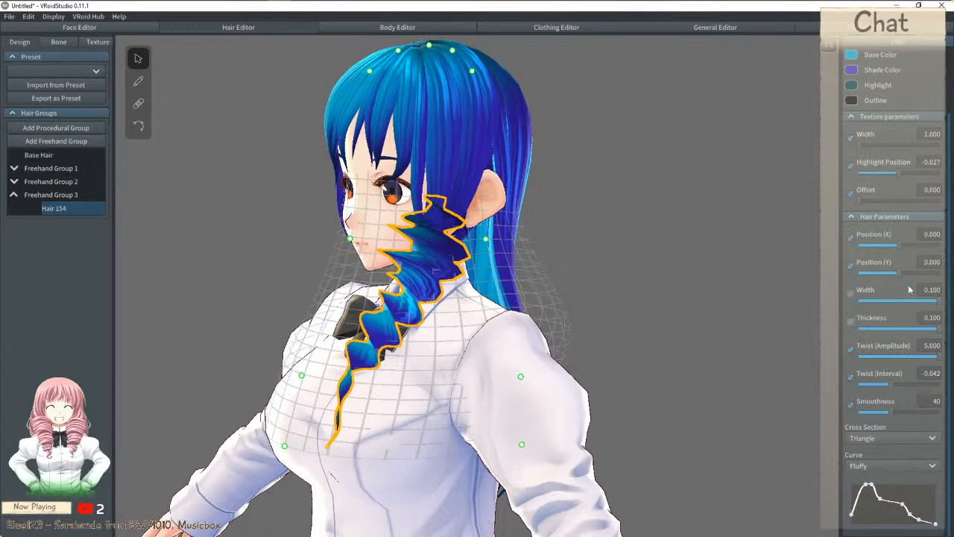
pyautogui.scroll(2, 909, 290)
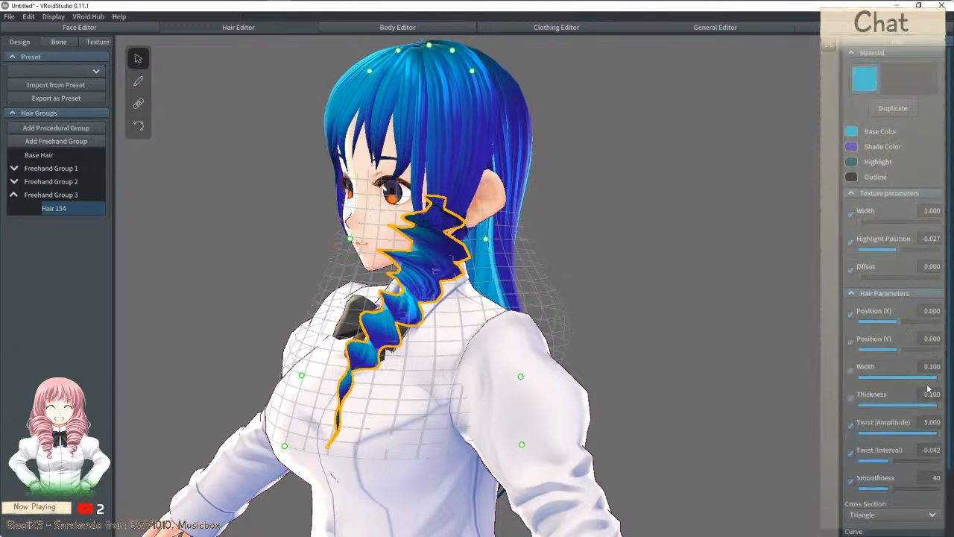
pyautogui.click(929, 423)
pyautogui.write('80')
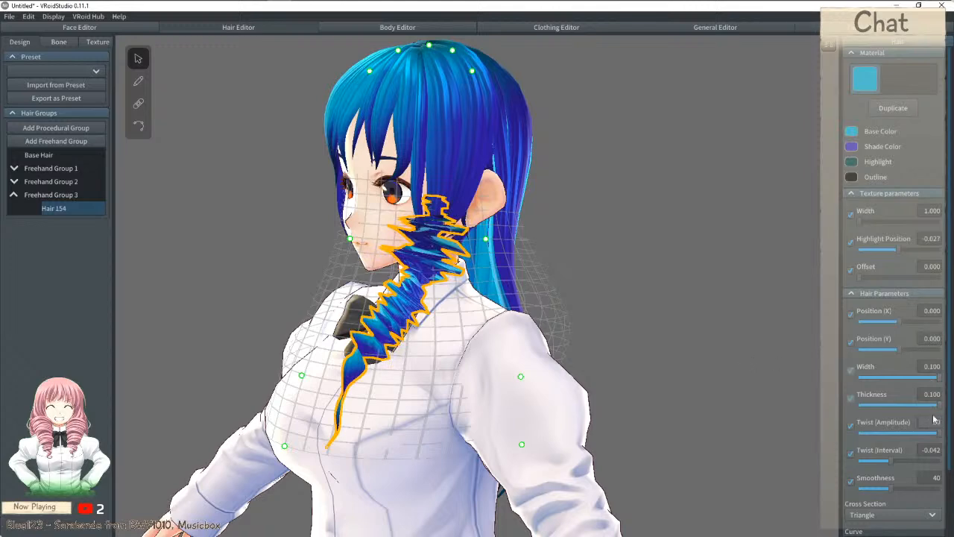
pyautogui.press('BackSpace')
pyautogui.moveTo(562, 251)
pyautogui.mouseDown(button='right')
pyautogui.moveTo(581, 248)
pyautogui.moveTo(572, 247)
pyautogui.mouseUp(button='right')
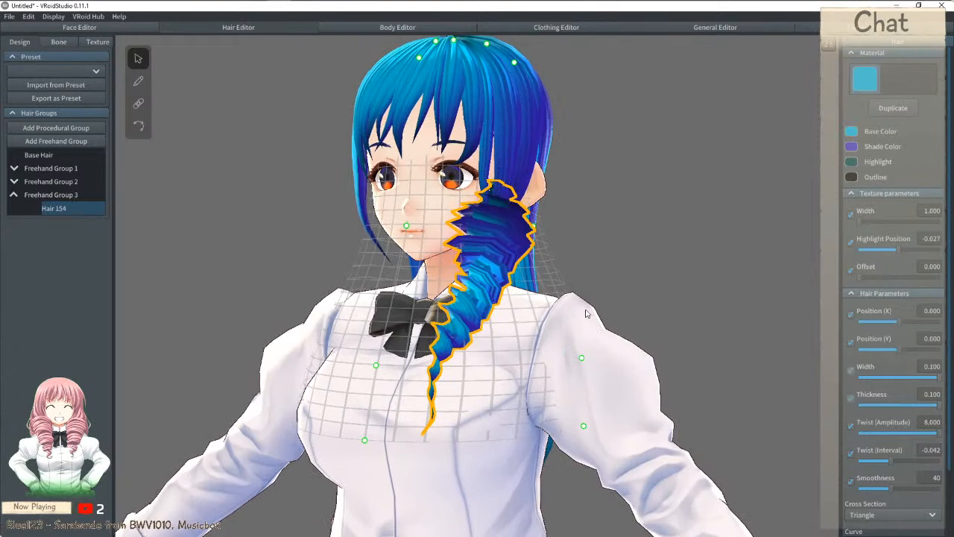
pyautogui.moveTo(895, 466); pyautogui.dragTo(903, 488)
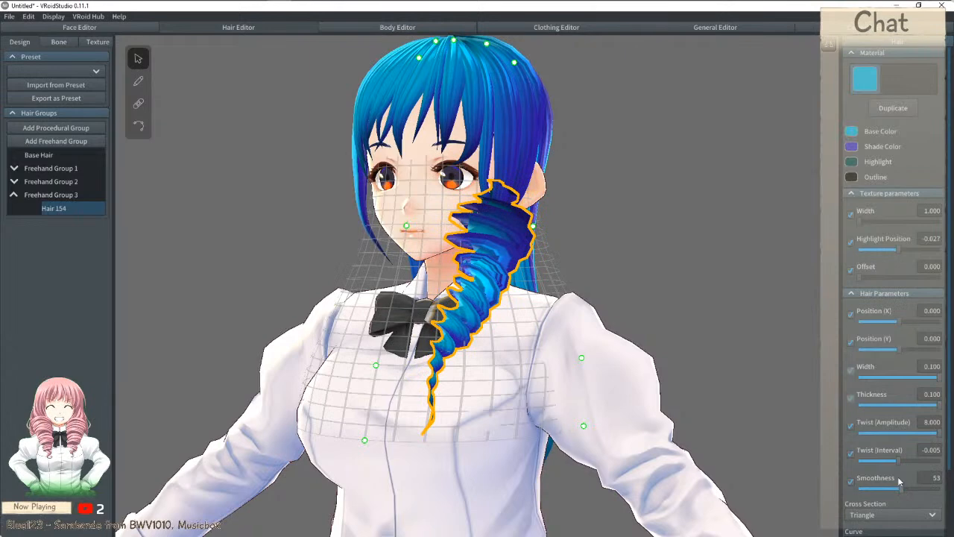
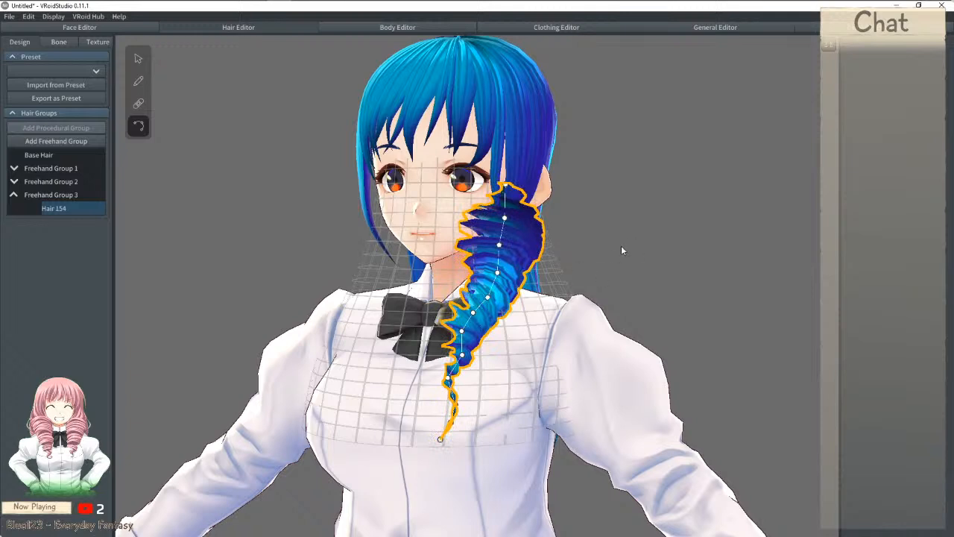
# Step: Adjust the middle control points of the left-side ringlet to refine its curve over the shoulder
pyautogui.click(494, 274)
pyautogui.moveTo(498, 272)
pyautogui.mouseDown()
pyautogui.moveTo(483, 296)
pyautogui.moveTo(500, 278)
pyautogui.mouseUp()
pyautogui.moveTo(474, 315); pyautogui.dragTo(470, 316)
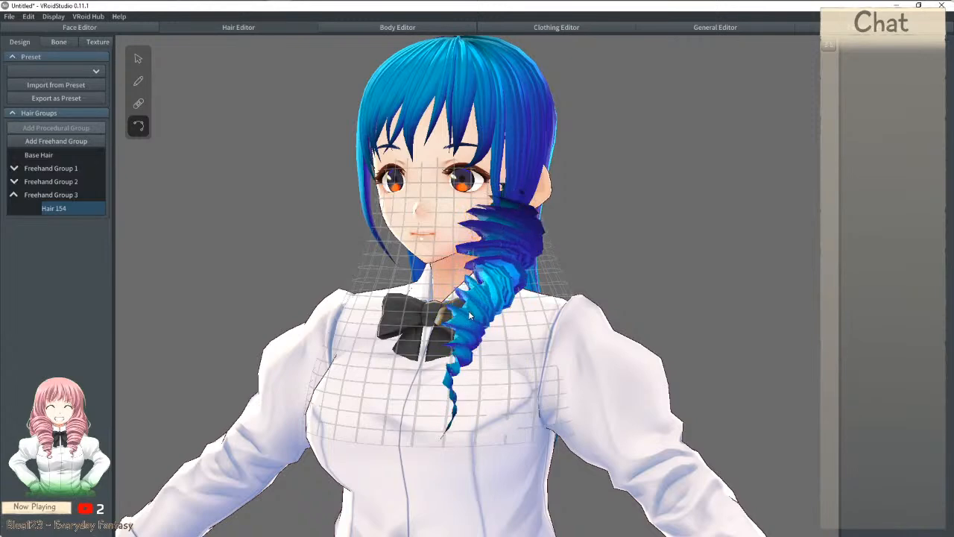
pyautogui.moveTo(471, 314); pyautogui.dragTo(442, 216, button='right')
pyautogui.click(595, 259)
pyautogui.click(444, 222)
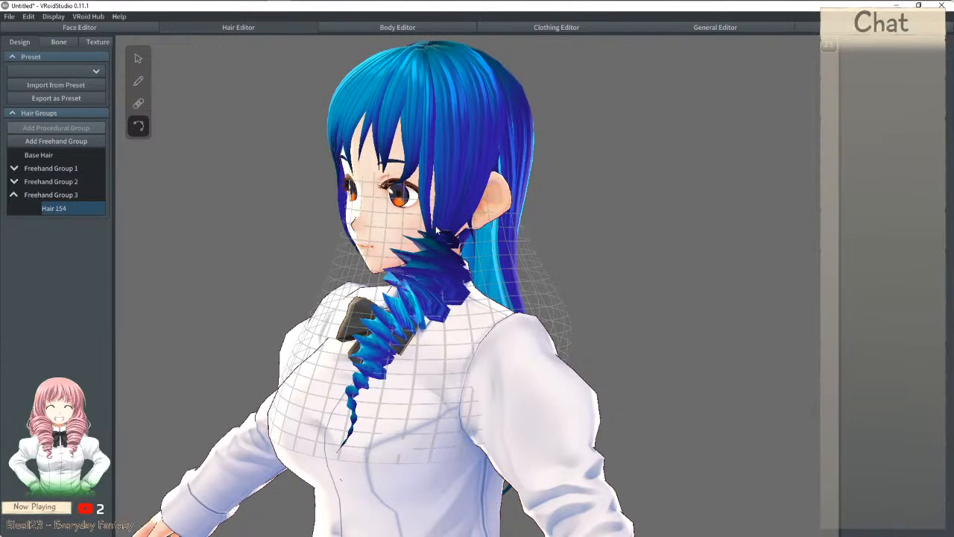
pyautogui.moveTo(442, 230); pyautogui.dragTo(461, 228, button='right')
pyautogui.click(685, 191)
pyautogui.moveTo(685, 191); pyautogui.dragTo(665, 188, button='right')
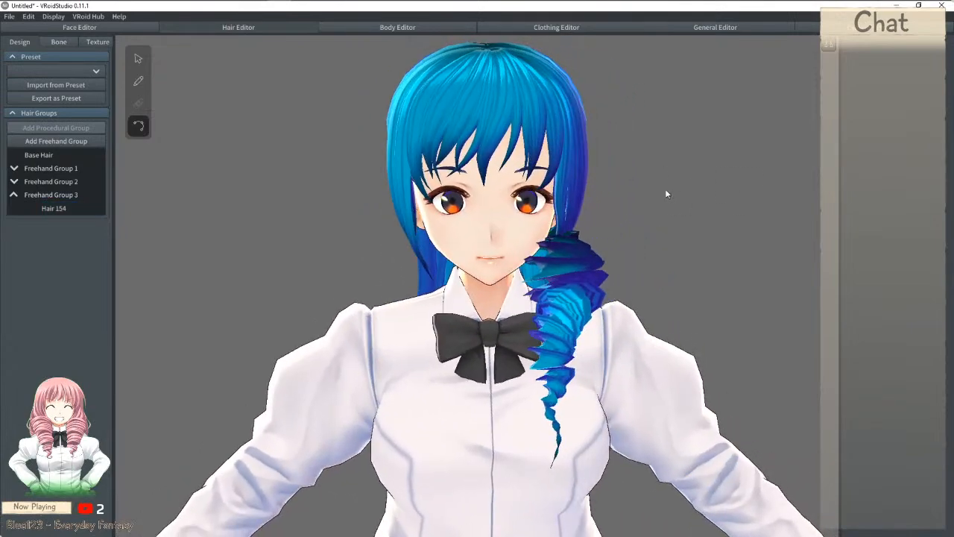
# Step: Clone the reshaped left-side ringlet and flip the copy to the character's right side
pyautogui.click(587, 274)
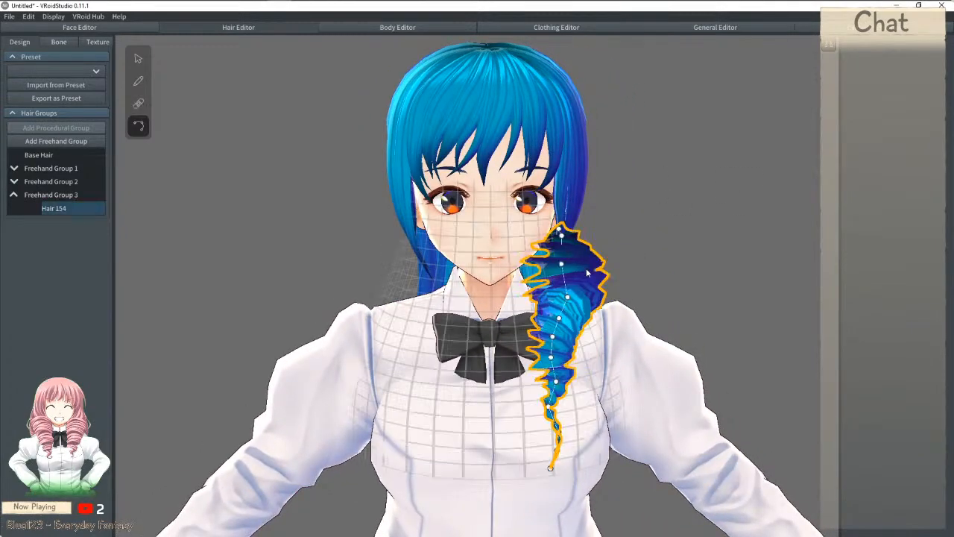
pyautogui.rightClick(58, 211)
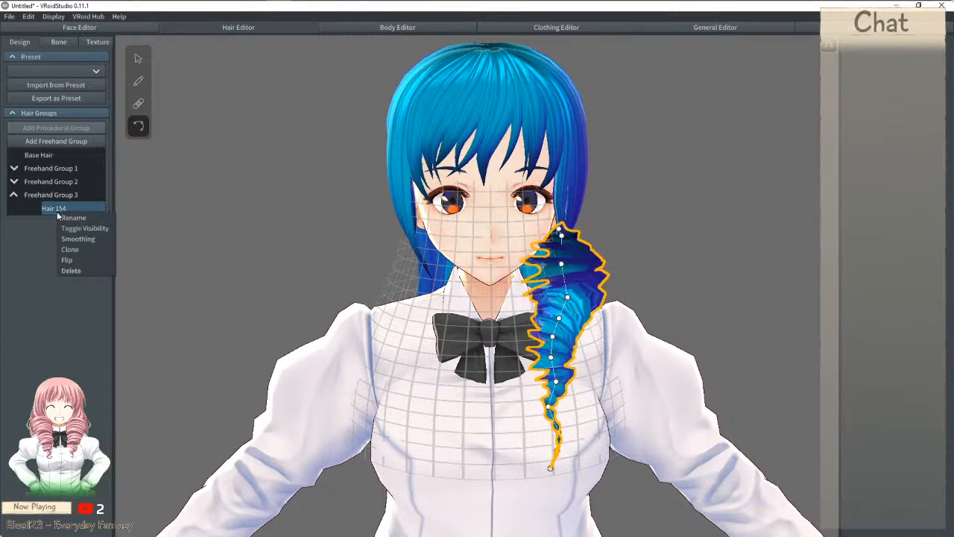
pyautogui.click(73, 249)
pyautogui.rightClick(55, 222)
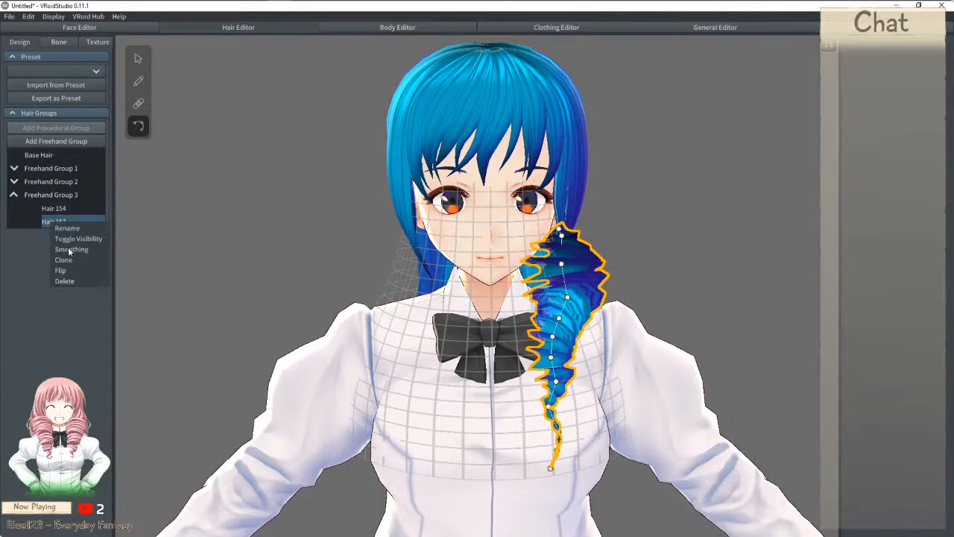
pyautogui.click(61, 271)
# Step: Raise the upper end of the left-side ringlet to eye level and reposition its middle control points
pyautogui.click(717, 207)
pyautogui.moveTo(717, 207); pyautogui.dragTo(522, 225, button='right')
pyautogui.click(445, 253)
pyautogui.moveTo(435, 243); pyautogui.dragTo(436, 181)
pyautogui.moveTo(435, 181); pyautogui.dragTo(418, 196, button='right')
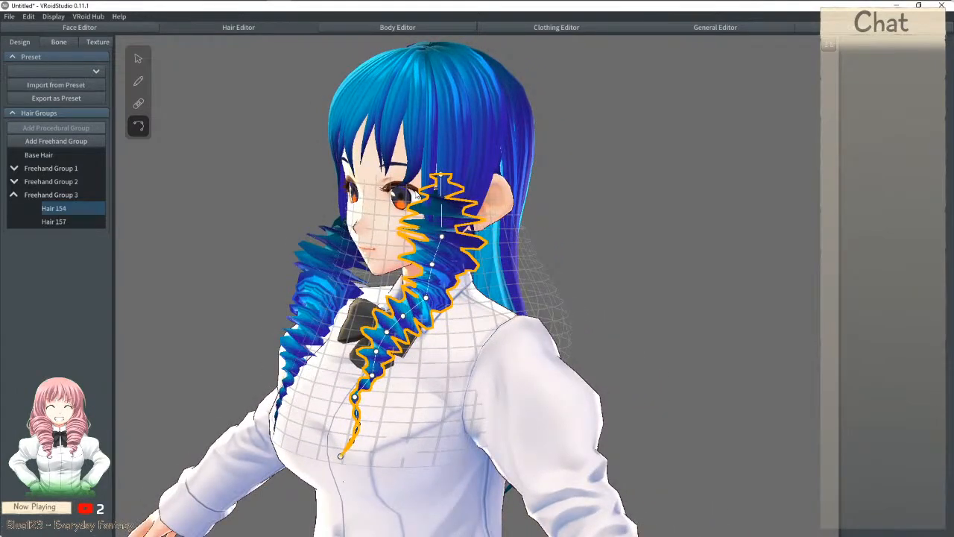
pyautogui.moveTo(418, 195); pyautogui.dragTo(430, 228, button='right')
pyautogui.moveTo(419, 260); pyautogui.dragTo(418, 330)
pyautogui.moveTo(393, 319); pyautogui.dragTo(545, 223, button='right')
pyautogui.click(658, 172)
pyautogui.moveTo(659, 173); pyautogui.dragTo(520, 240, button='right')
pyautogui.click(520, 242)
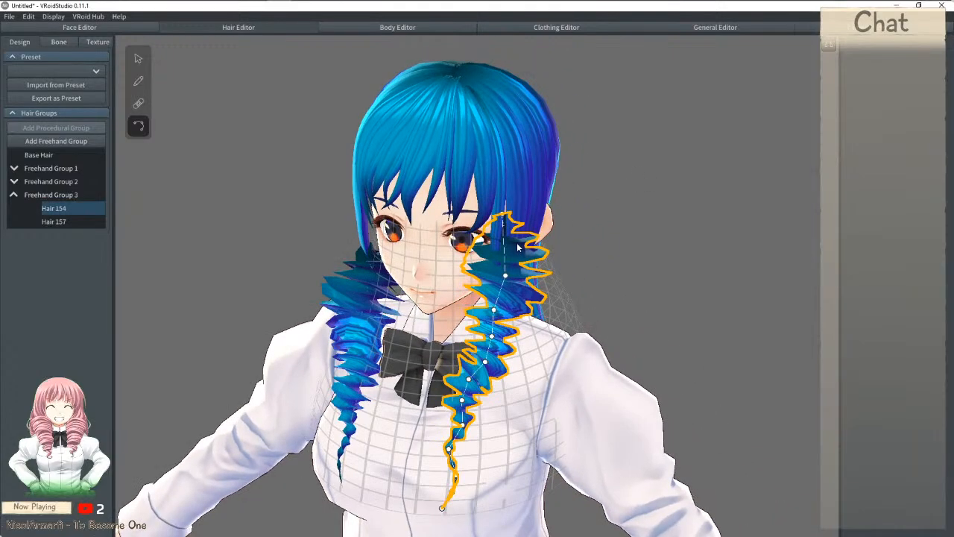
# Step: Raise the upper end of the character's right-side ringlet to eye level and reshape it to match the left one
pyautogui.moveTo(410, 266); pyautogui.dragTo(425, 267, button='right')
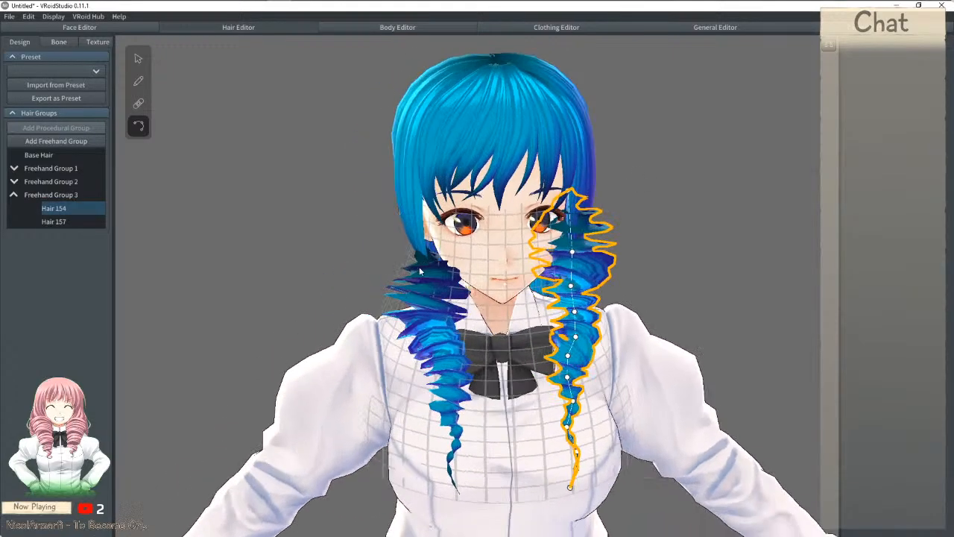
pyautogui.click(426, 250)
pyautogui.moveTo(415, 202); pyautogui.dragTo(504, 199, button='right')
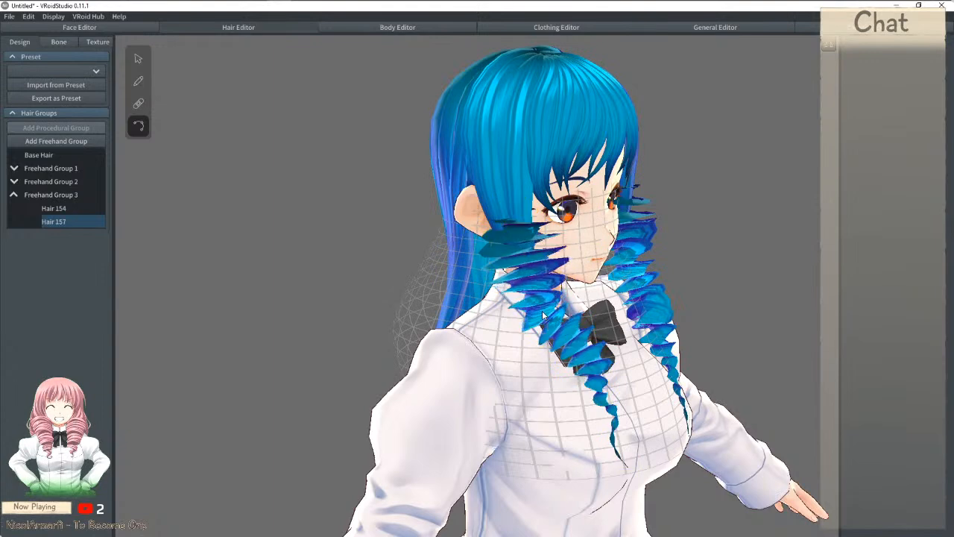
pyautogui.moveTo(560, 334); pyautogui.dragTo(538, 328, button='right')
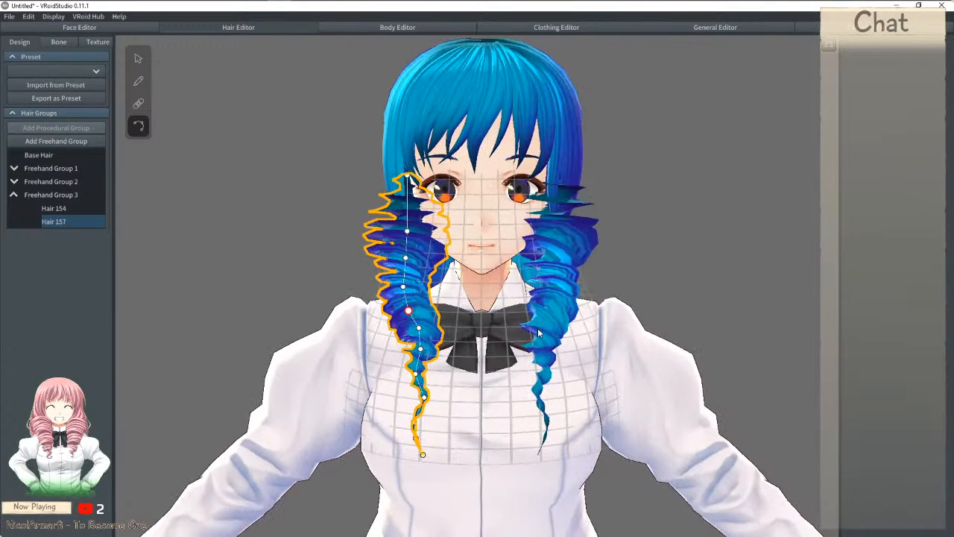
pyautogui.click(671, 218)
# Step: Spread the Freehand Group 3 ringlets away from the cheeks by moving the upper side point of their guide mesh outward
pyautogui.click(58, 194)
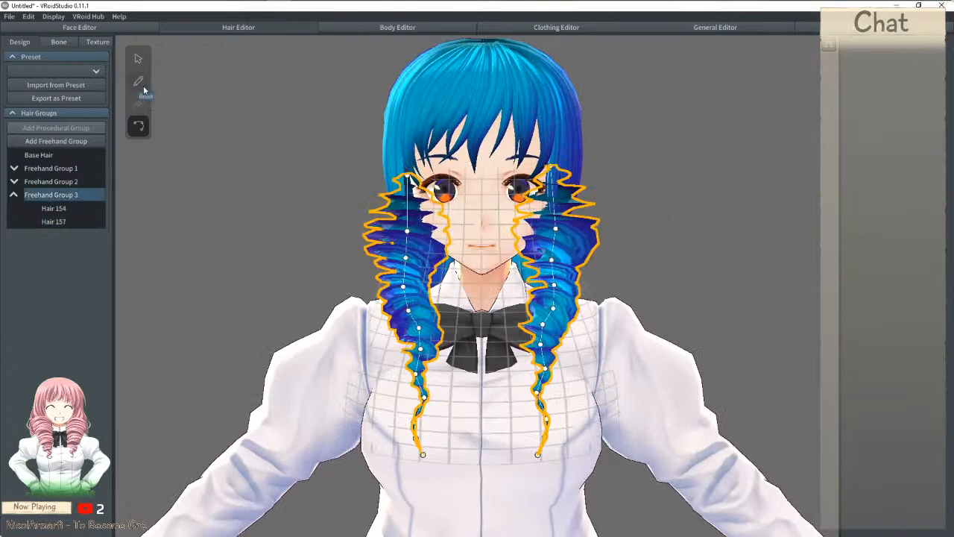
pyautogui.click(138, 59)
pyautogui.click(387, 236)
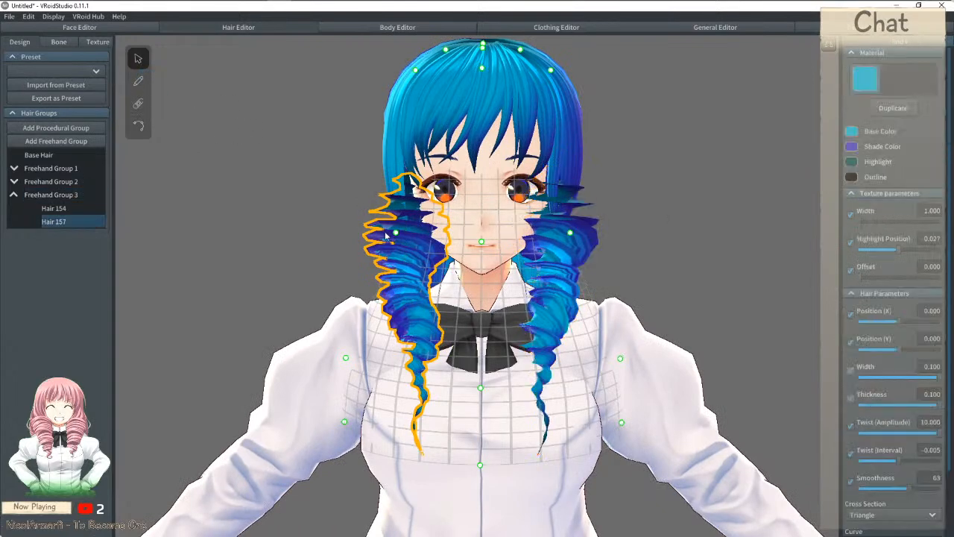
pyautogui.moveTo(395, 233); pyautogui.dragTo(371, 236)
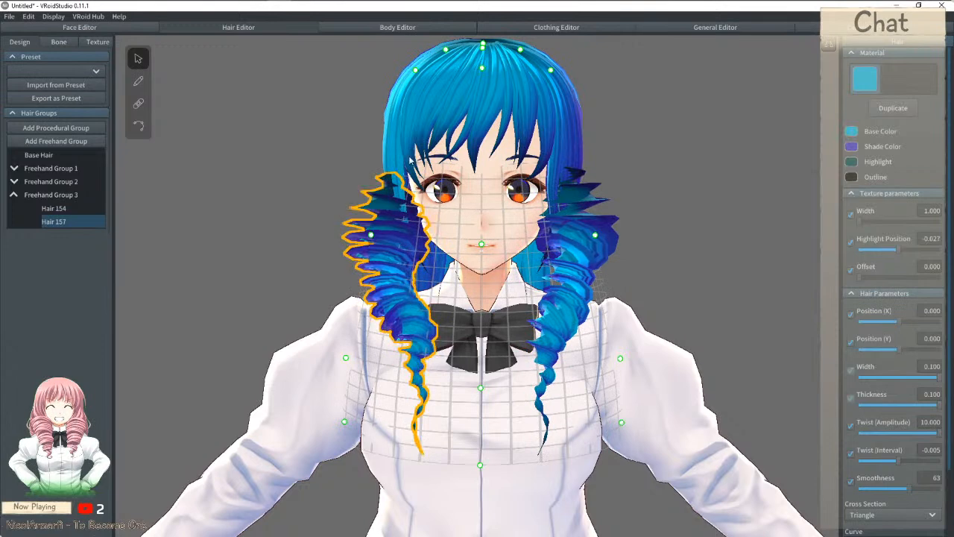
# Step: Straighten the right-side front lock by moving its guide mesh's lower side point outward and its eye-level point slightly inward
pyautogui.click(397, 169)
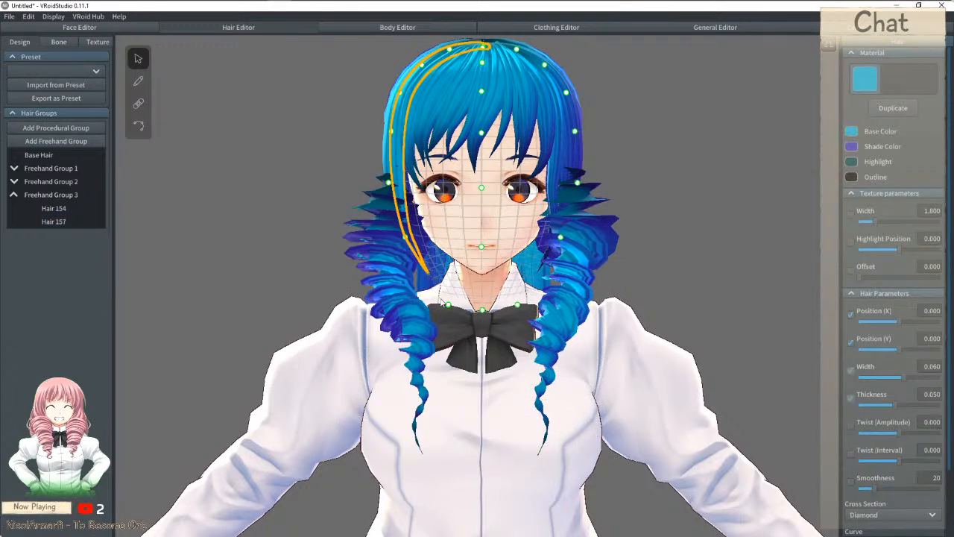
pyautogui.moveTo(448, 305); pyautogui.dragTo(387, 241)
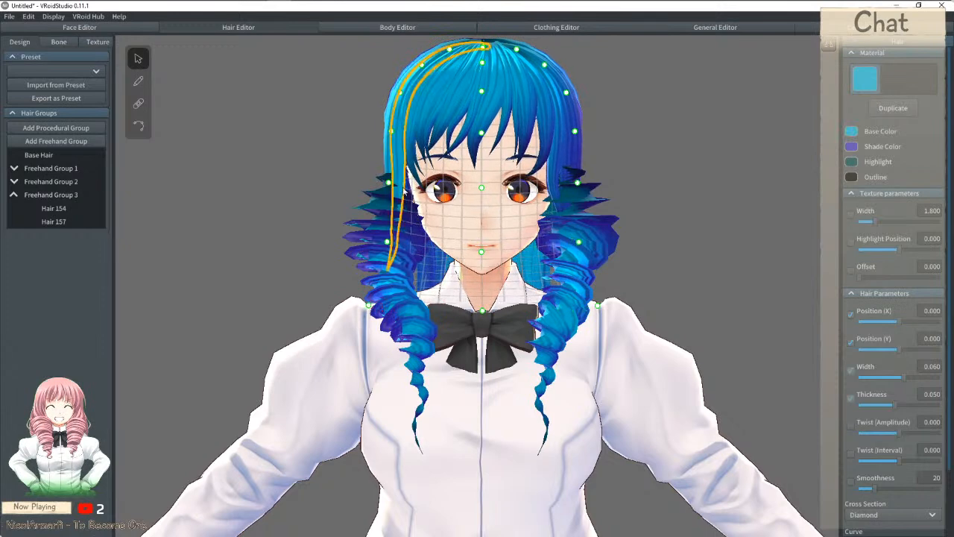
pyautogui.click(396, 186)
pyautogui.moveTo(398, 187); pyautogui.dragTo(394, 188)
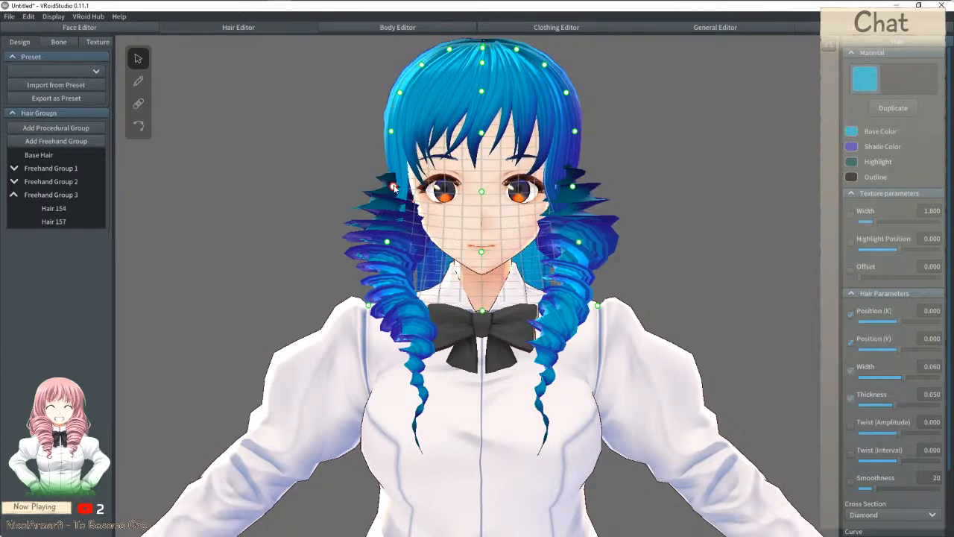
# Step: Bend the lower end of the side lock in front of the left ear forward with its control points
pyautogui.moveTo(677, 140); pyautogui.dragTo(621, 149)
pyautogui.click(424, 157)
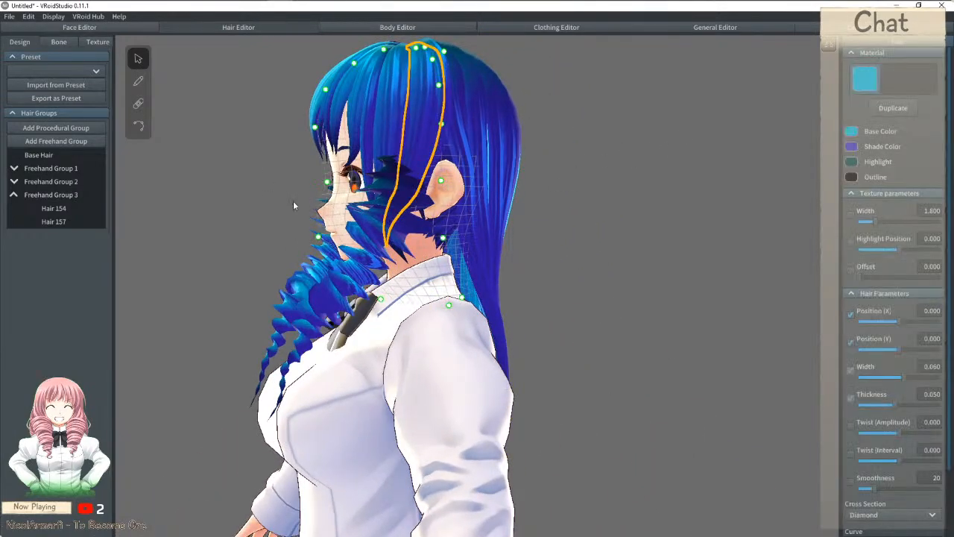
pyautogui.click(401, 255)
pyautogui.moveTo(401, 255); pyautogui.dragTo(100, 72, button='right')
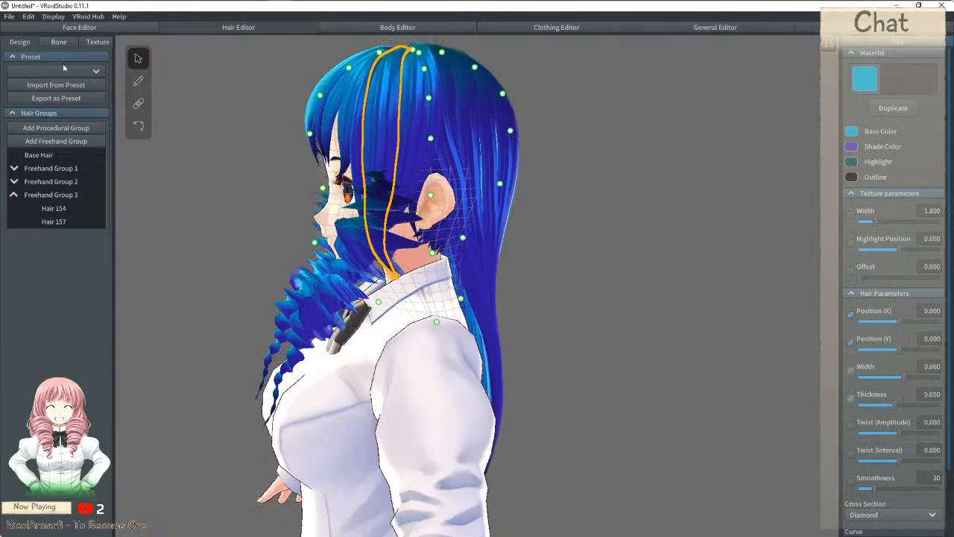
pyautogui.click(138, 126)
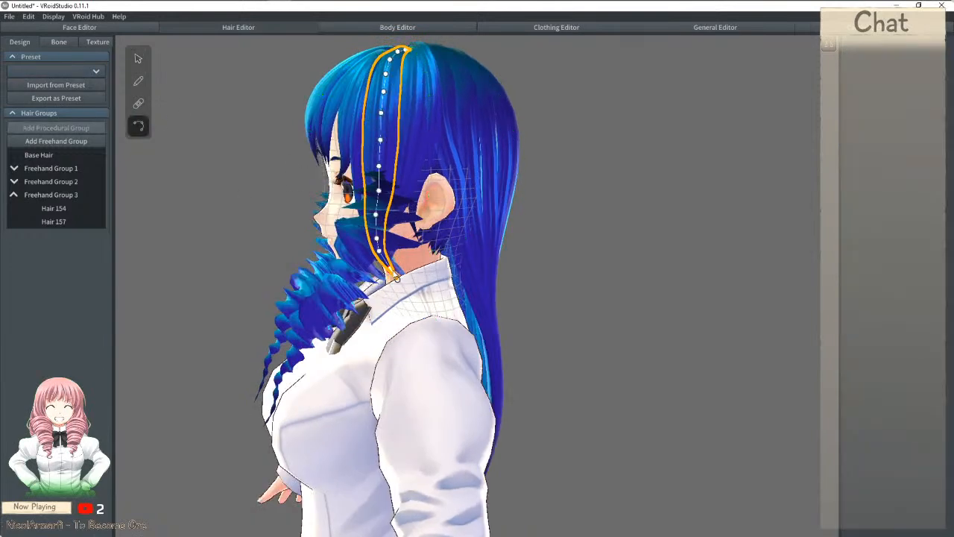
pyautogui.press('Delete')
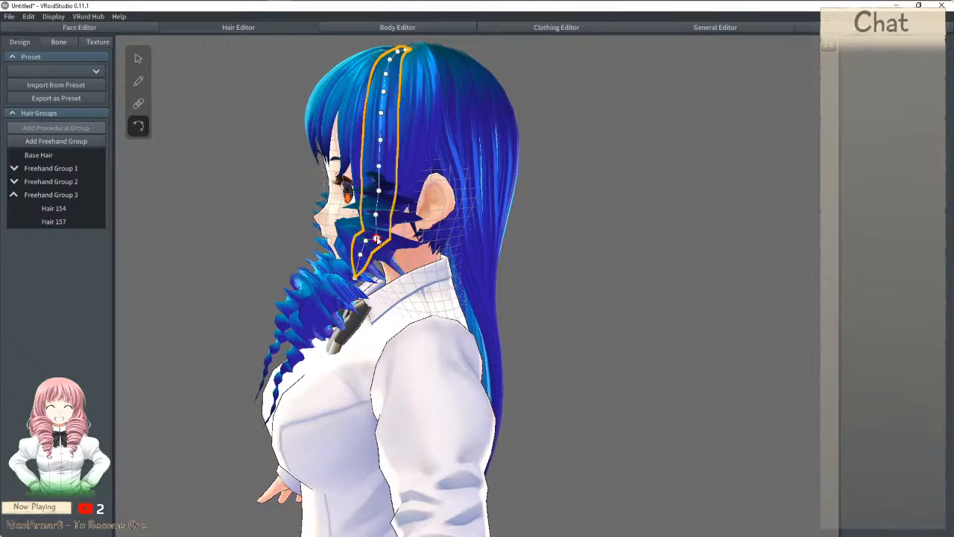
# Step: Delete the narrow side lock hanging over the left-side ringlet in front of the ear
pyautogui.moveTo(371, 231)
pyautogui.mouseDown(button='right')
pyautogui.moveTo(405, 237)
pyautogui.moveTo(437, 282)
pyautogui.mouseUp(button='right')
pyautogui.click(439, 292)
pyautogui.click(448, 291)
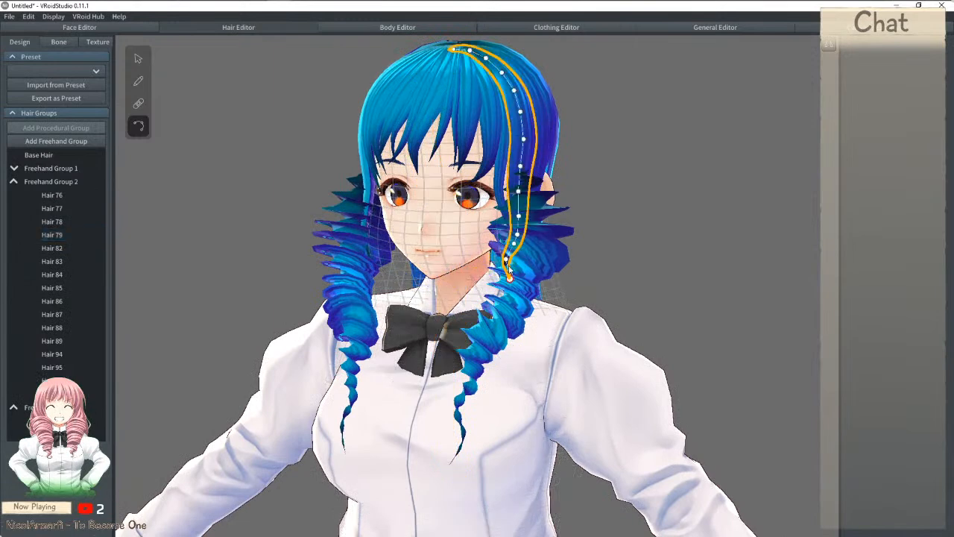
pyautogui.moveTo(507, 260); pyautogui.dragTo(468, 269, button='right')
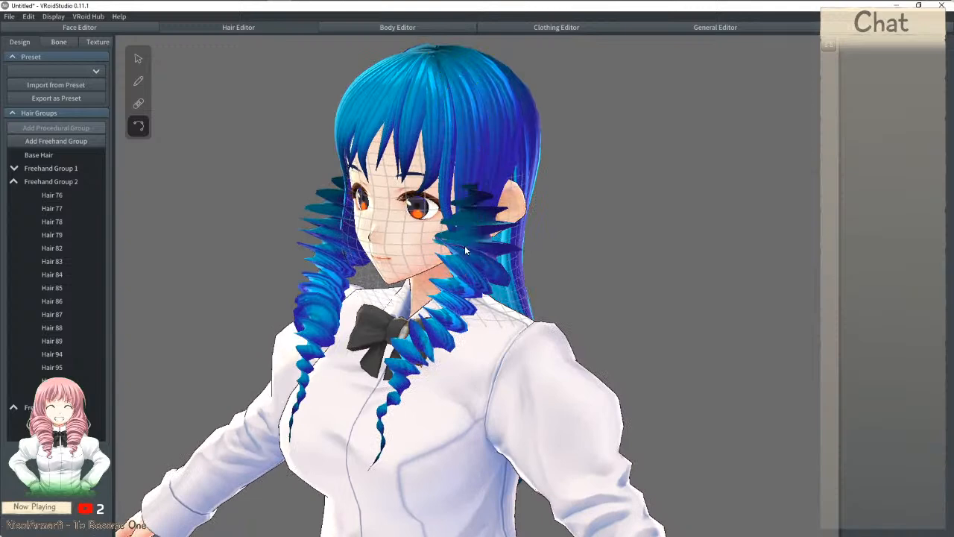
pyautogui.moveTo(579, 194); pyautogui.dragTo(554, 199, button='right')
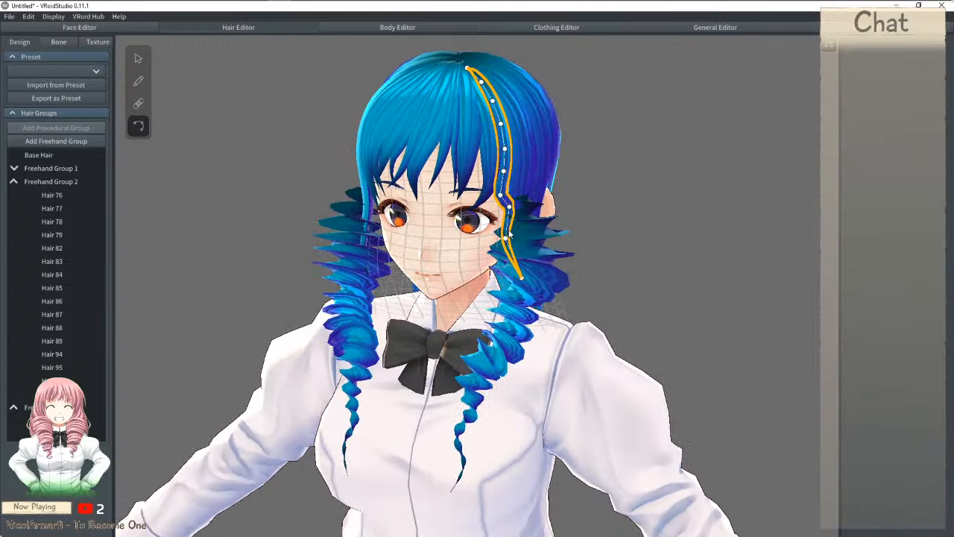
pyautogui.click(513, 236)
pyautogui.press('Delete')
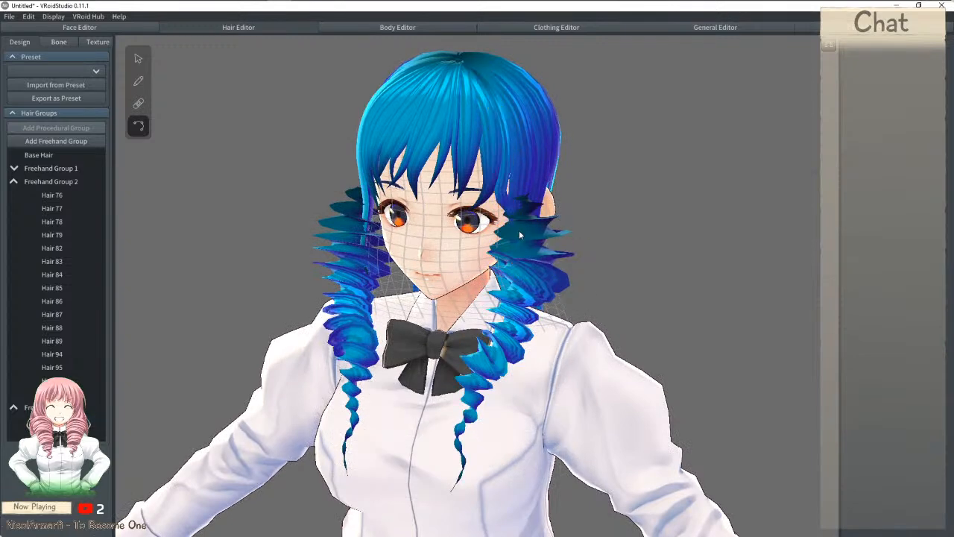
# Step: Delete the wide side lock in front of the left ear, undoing and repeating the deletion to compare the look
pyautogui.click(511, 224)
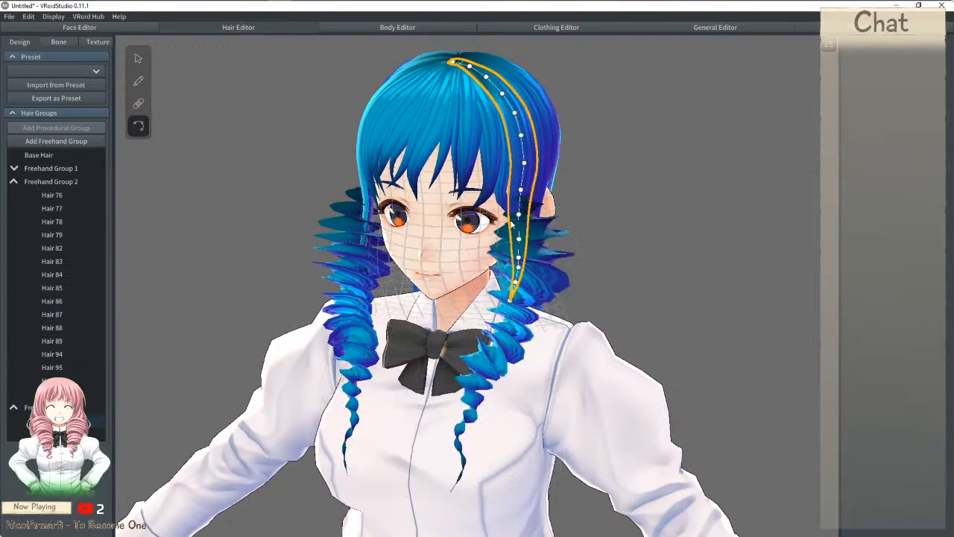
pyautogui.moveTo(513, 223); pyautogui.dragTo(489, 224, button='right')
pyautogui.press('Delete')
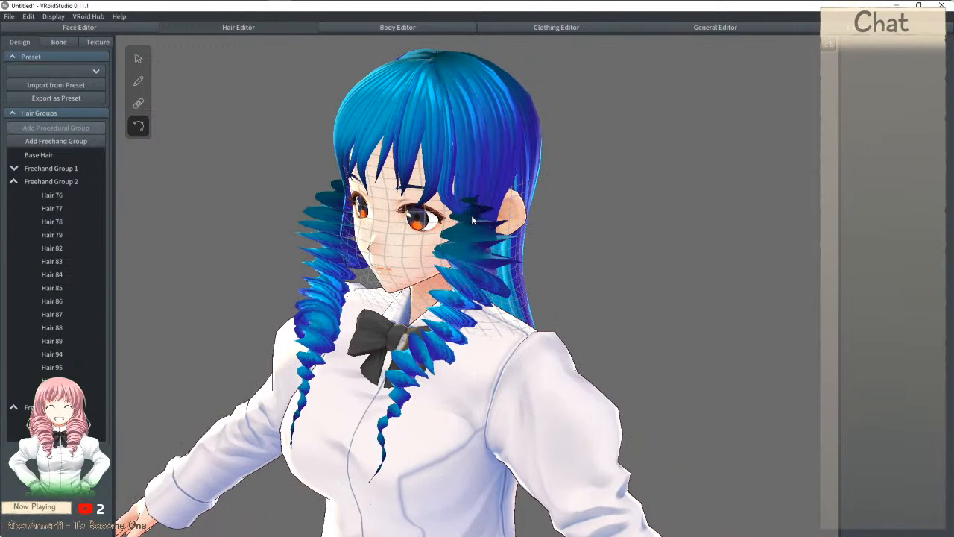
pyautogui.hotkey('ctrl', 'z')
pyautogui.press('Delete')
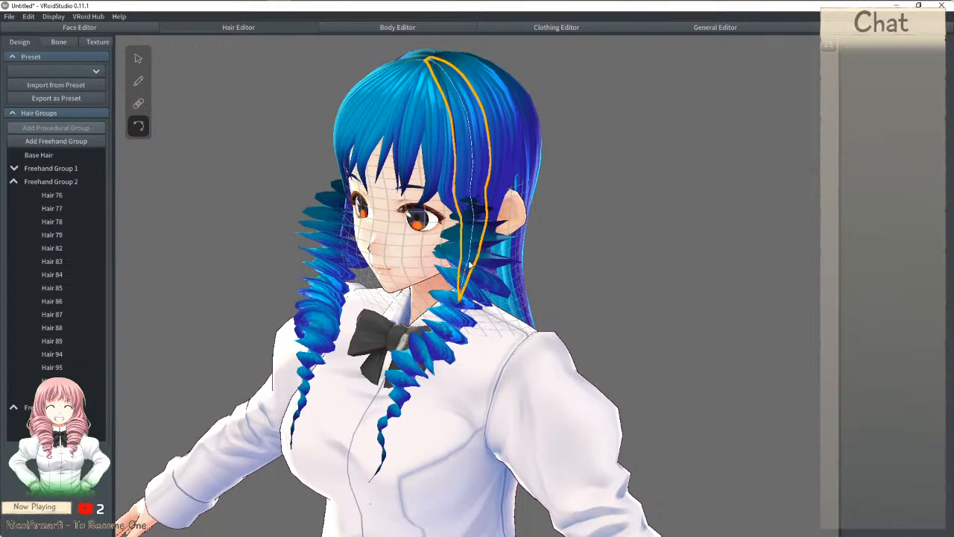
pyautogui.moveTo(465, 284); pyautogui.dragTo(498, 279, button='right')
pyautogui.press('Delete')
pyautogui.hotkey('ctrl', 'z')
pyautogui.moveTo(573, 266); pyautogui.dragTo(456, 284, button='right')
pyautogui.press('Delete')
pyautogui.moveTo(721, 217); pyautogui.dragTo(758, 211, button='right')
pyautogui.scroll(-5, 758, 211)
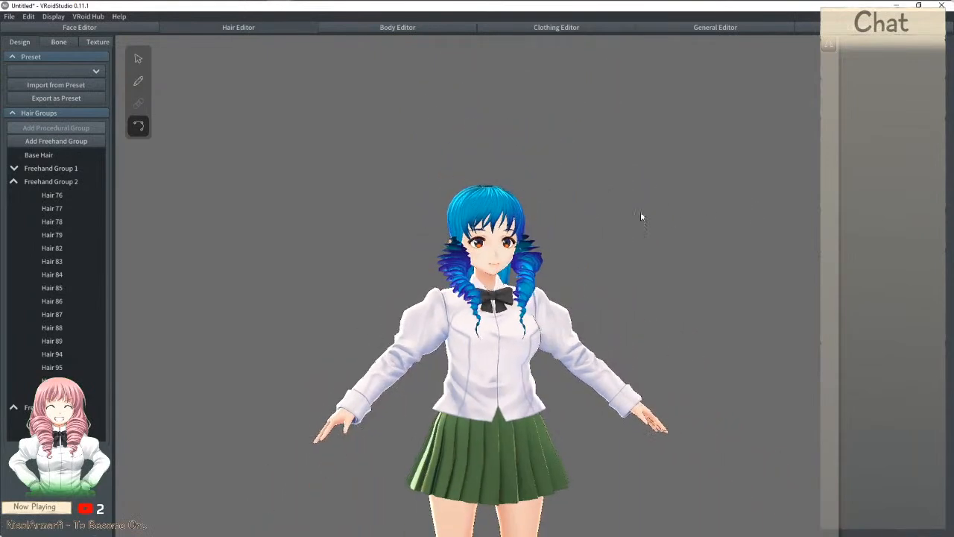
pyautogui.scroll(5, 669, 213)
# Step: Select the left-side ringlet and lower the cheek-level and crown points of the ringlets' guide mesh from the side
pyautogui.click(585, 252)
pyautogui.moveTo(586, 250); pyautogui.dragTo(126, 103, button='right')
pyautogui.click(138, 58)
pyautogui.moveTo(742, 280); pyautogui.dragTo(612, 268, button='right')
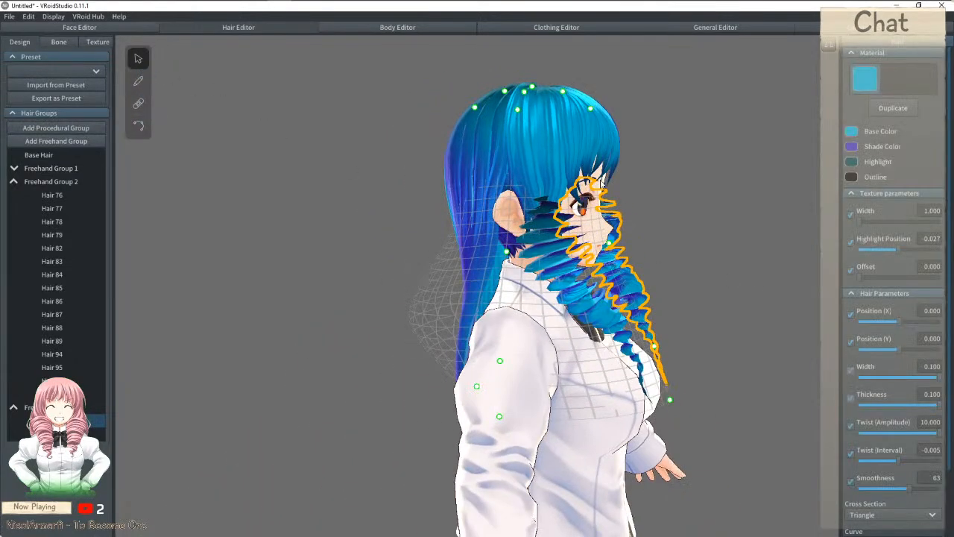
pyautogui.moveTo(609, 244); pyautogui.dragTo(590, 278)
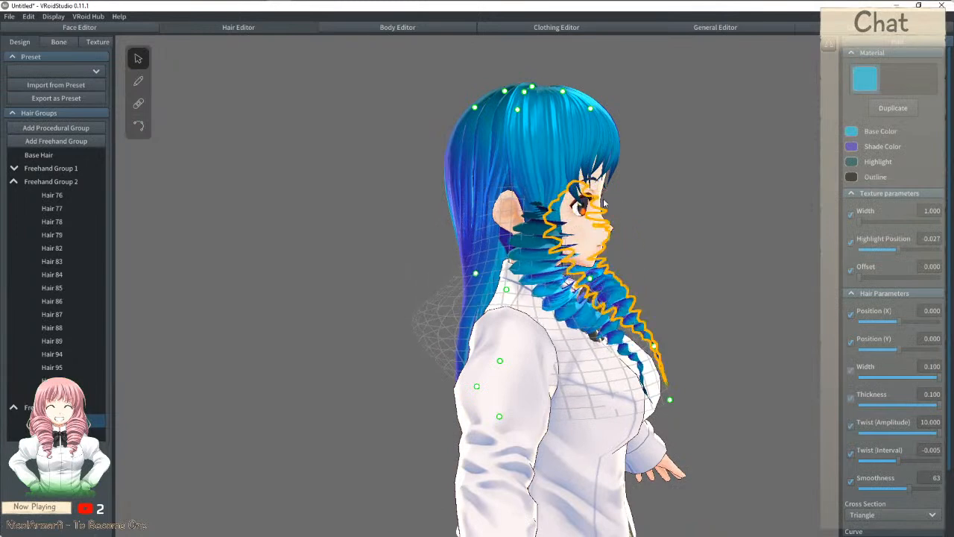
pyautogui.moveTo(591, 110); pyautogui.dragTo(616, 243)
# Step: Widen the ringlets' guide mesh from the front by pulling its cheek-level and crown side points outward
pyautogui.moveTo(616, 243); pyautogui.dragTo(563, 245, button='right')
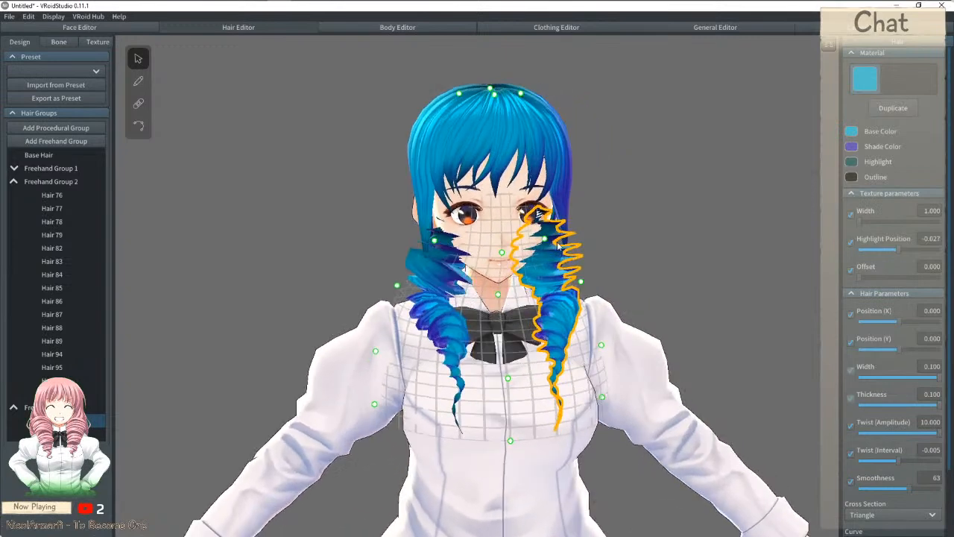
pyautogui.moveTo(545, 239); pyautogui.dragTo(567, 236)
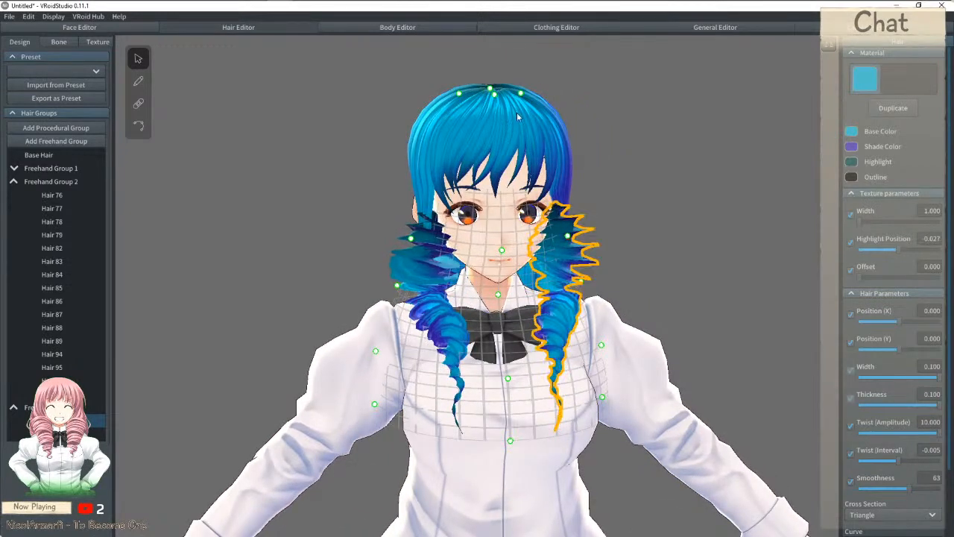
pyautogui.moveTo(521, 95); pyautogui.dragTo(576, 167)
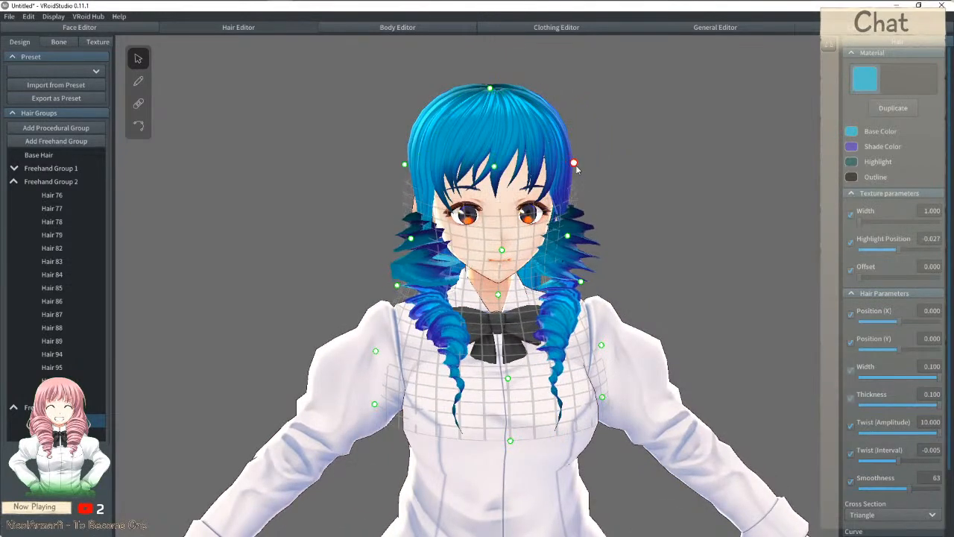
# Step: Reshape the ringlets' guide mesh from the front, pulling the temple-level side points inward and the cheek- and shoulder-level points outward
pyautogui.moveTo(572, 167); pyautogui.dragTo(567, 163, button='right')
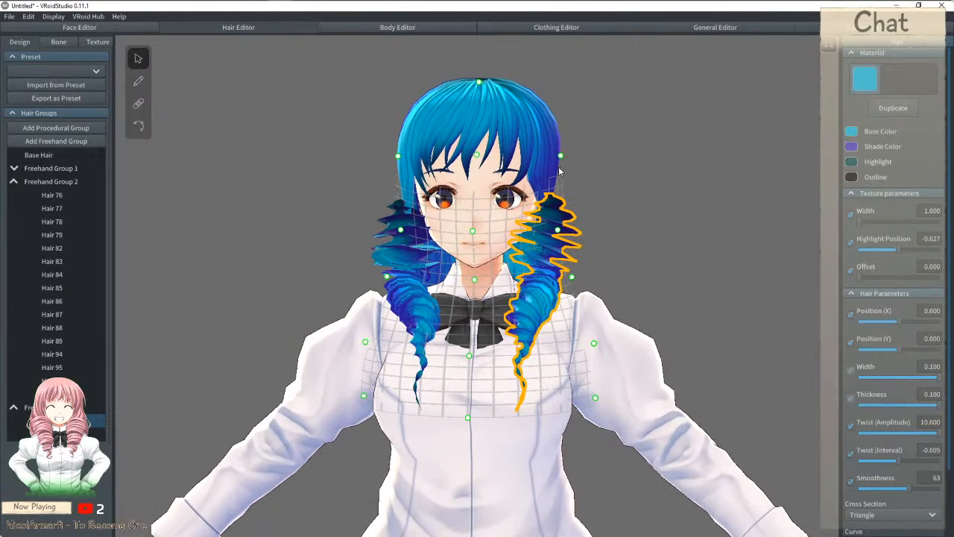
pyautogui.moveTo(562, 158); pyautogui.dragTo(554, 159)
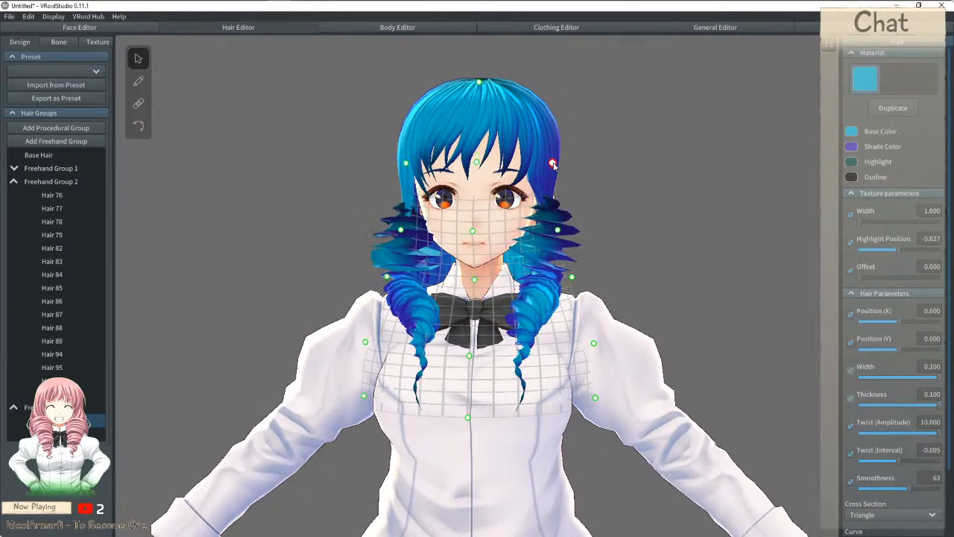
pyautogui.moveTo(558, 230); pyautogui.dragTo(561, 231)
pyautogui.moveTo(572, 278)
pyautogui.mouseDown()
pyautogui.moveTo(552, 276)
pyautogui.moveTo(588, 284)
pyautogui.mouseUp()
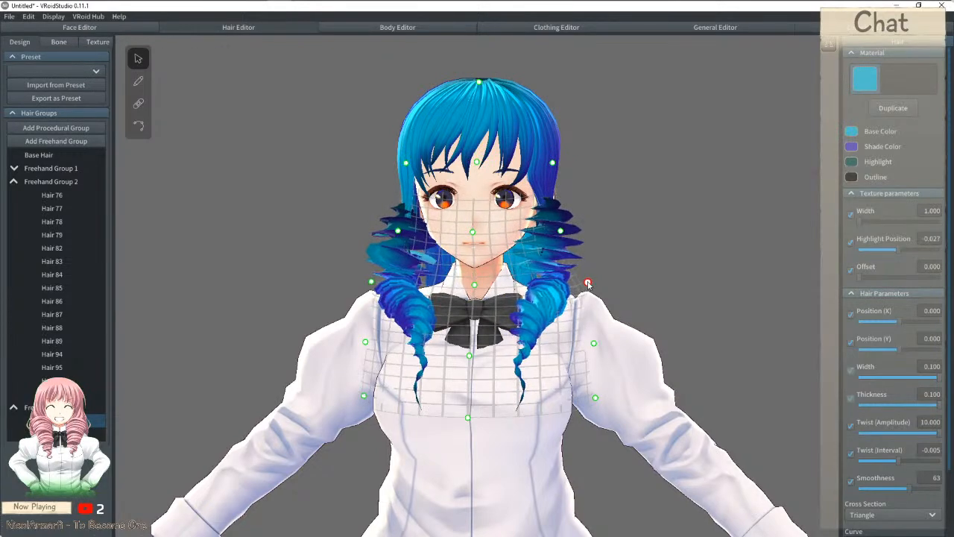
pyautogui.click(663, 239)
pyautogui.moveTo(663, 239); pyautogui.dragTo(567, 251, button='right')
pyautogui.scroll(-5, 628, 227)
pyautogui.scroll(8, 463, 195)
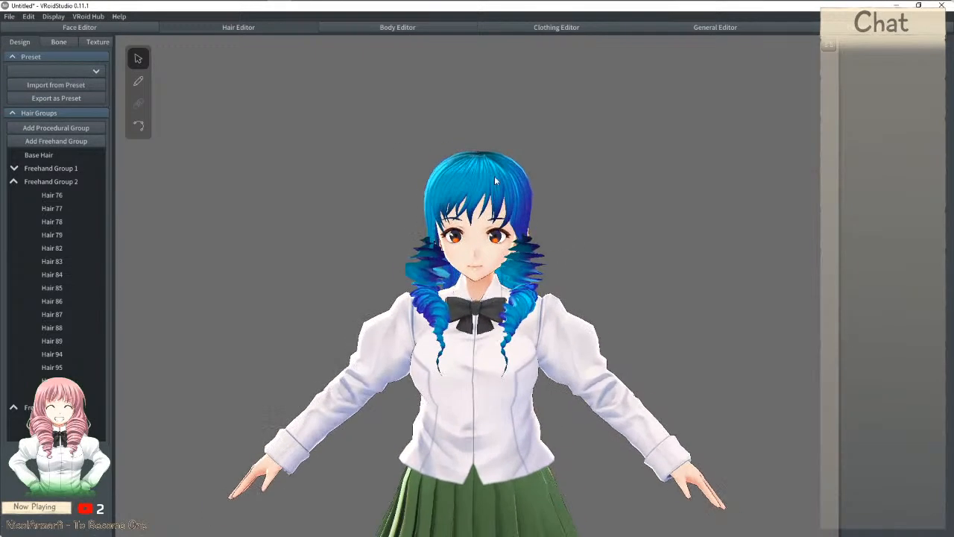
# Step: Select the side lock beside the ear and widen its guide mesh by pulling the forehead- and eye-level side points outward
pyautogui.moveTo(464, 195); pyautogui.dragTo(507, 186, button='right')
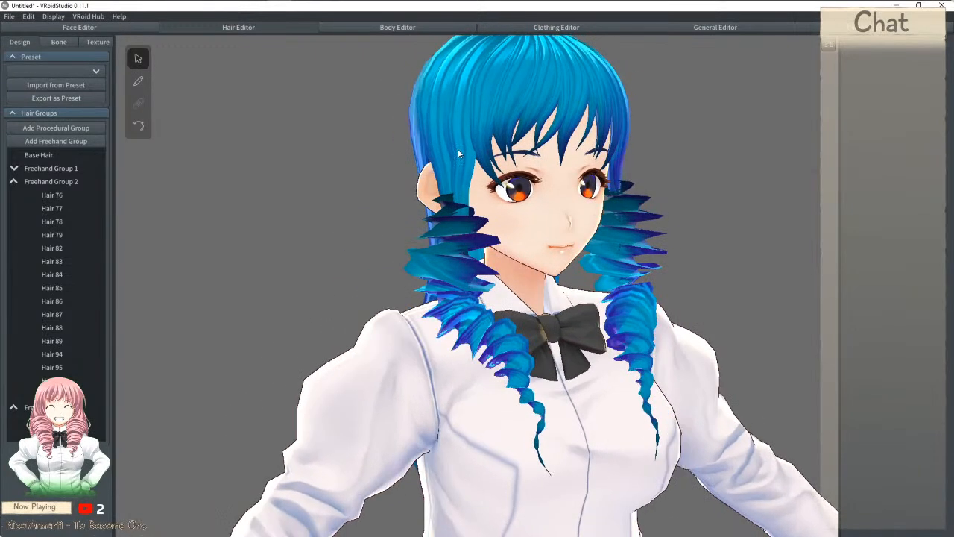
pyautogui.click(458, 149)
pyautogui.moveTo(458, 148); pyautogui.dragTo(406, 168, button='right')
pyautogui.moveTo(404, 177); pyautogui.dragTo(384, 183)
pyautogui.moveTo(397, 121); pyautogui.dragTo(384, 120)
pyautogui.moveTo(413, 77); pyautogui.dragTo(428, 45)
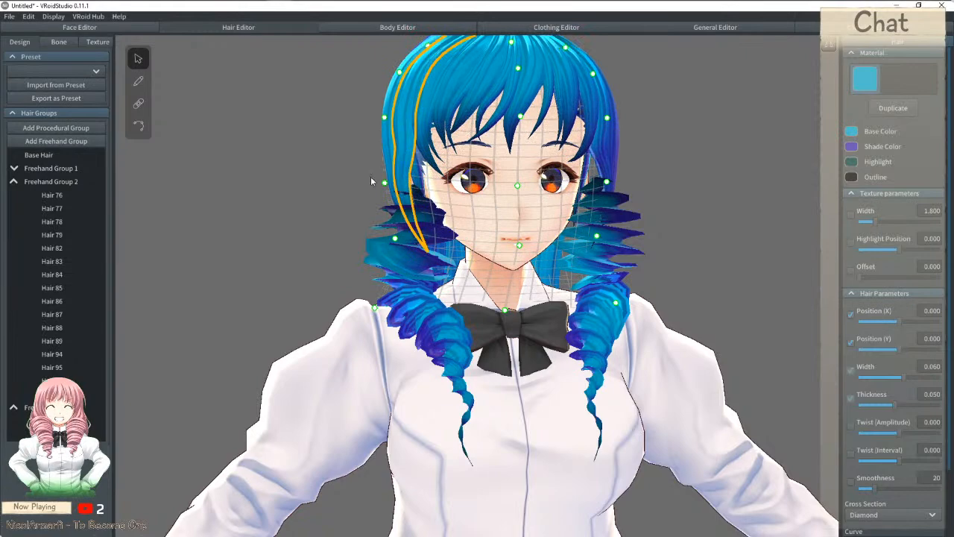
pyautogui.moveTo(385, 185); pyautogui.dragTo(389, 185)
pyautogui.moveTo(419, 187); pyautogui.dragTo(490, 181, button='right')
# Step: Select the back hair and widen its guide mesh from behind by pulling the side points outward from ear level down to the arms
pyautogui.click(545, 185)
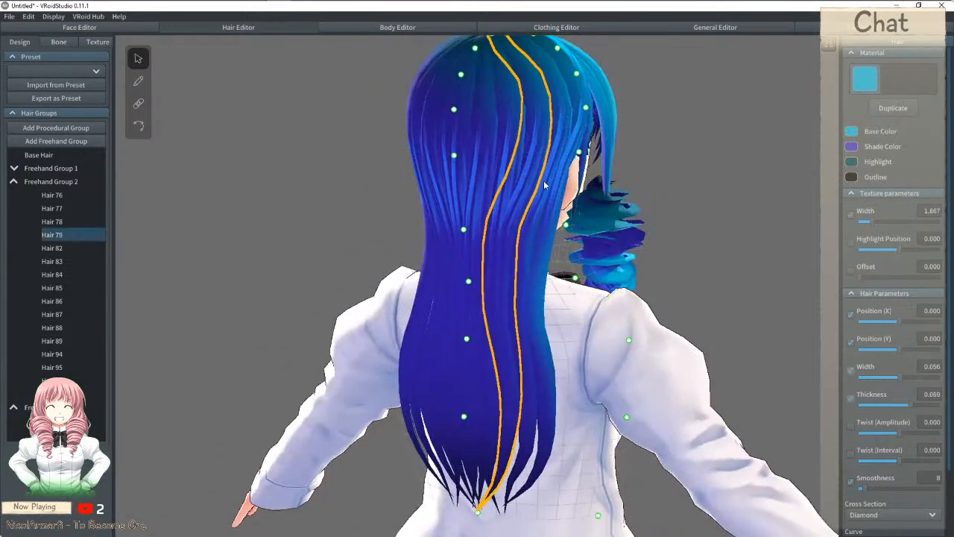
pyautogui.click(589, 160)
pyautogui.moveTo(579, 152); pyautogui.dragTo(596, 157)
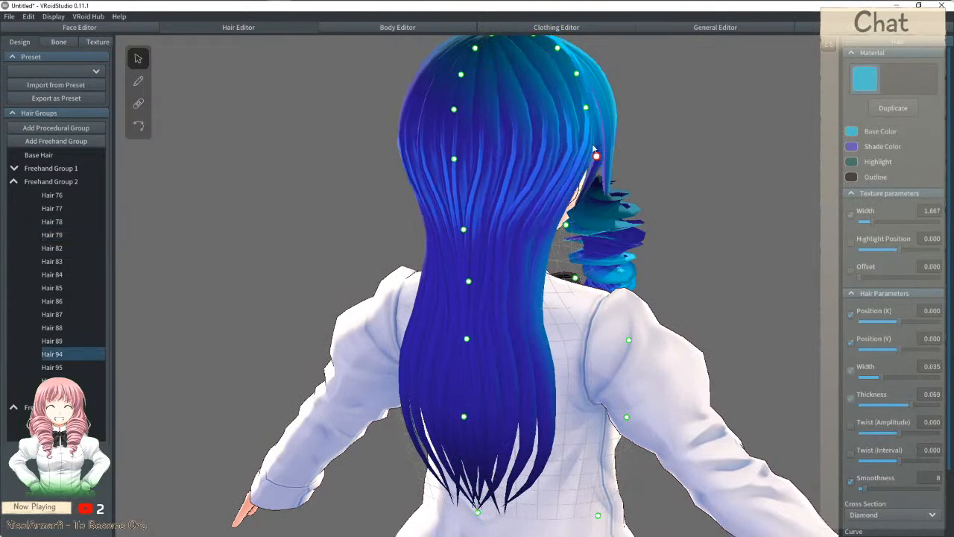
pyautogui.moveTo(586, 108); pyautogui.dragTo(592, 106)
pyautogui.moveTo(566, 225); pyautogui.dragTo(578, 230)
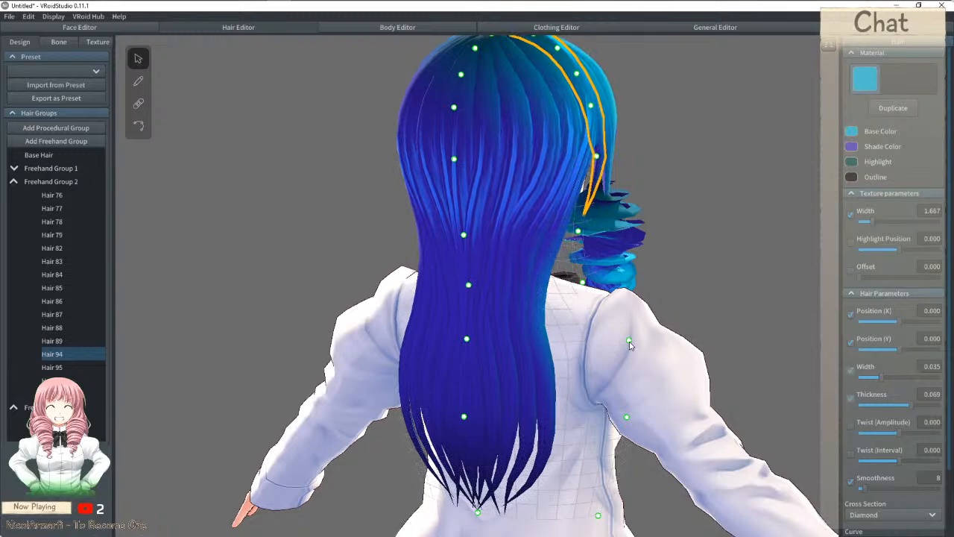
pyautogui.moveTo(629, 343); pyautogui.dragTo(665, 349)
pyautogui.moveTo(627, 417); pyautogui.dragTo(653, 428)
pyautogui.click(731, 261)
pyautogui.moveTo(731, 260); pyautogui.dragTo(661, 244, button='right')
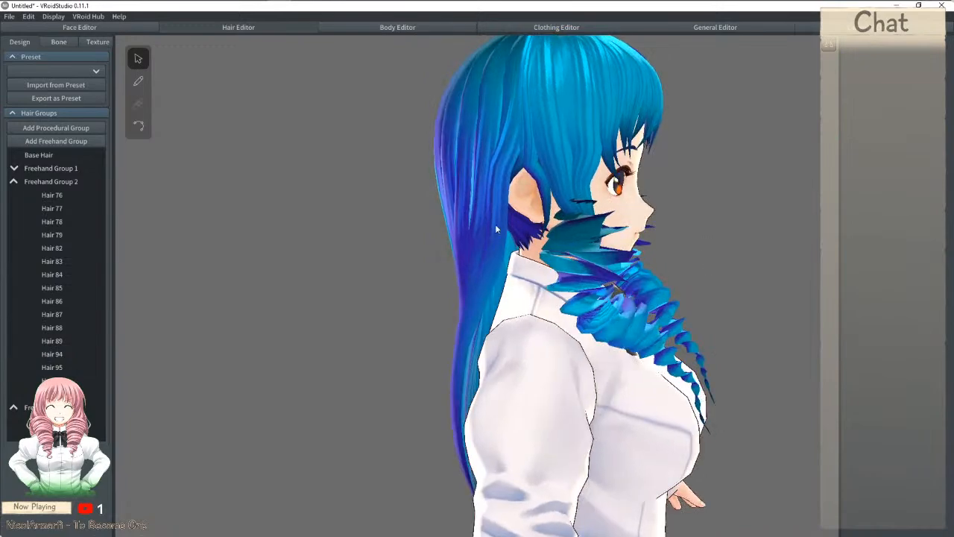
# Step: Try the Freehand Group 1 hair brush with a strand behind the ear and undo that strand
pyautogui.moveTo(497, 139); pyautogui.dragTo(330, 109, button='right')
pyautogui.click(138, 82)
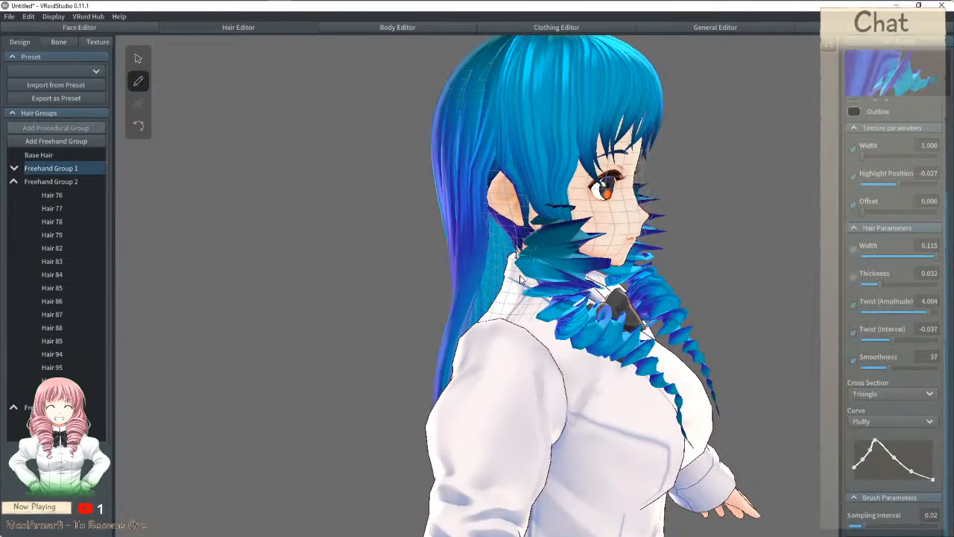
pyautogui.moveTo(509, 190); pyautogui.dragTo(533, 93, button='right')
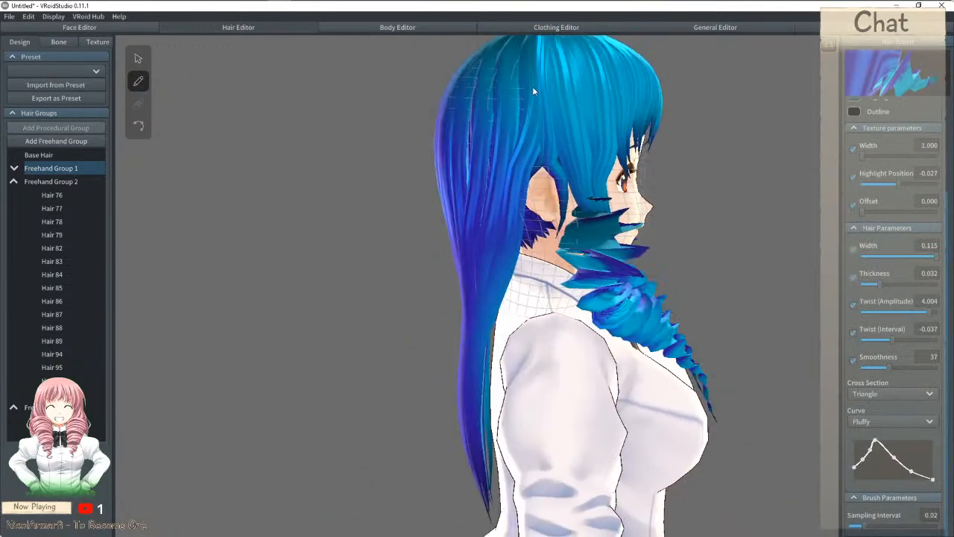
pyautogui.moveTo(547, 171); pyautogui.dragTo(531, 267)
pyautogui.hotkey('ctrl', 'z')
# Step: Set the hair brush to the Fluffy curve, zero twist amplitude and interval, and a width of 0.055
pyautogui.click(891, 421)
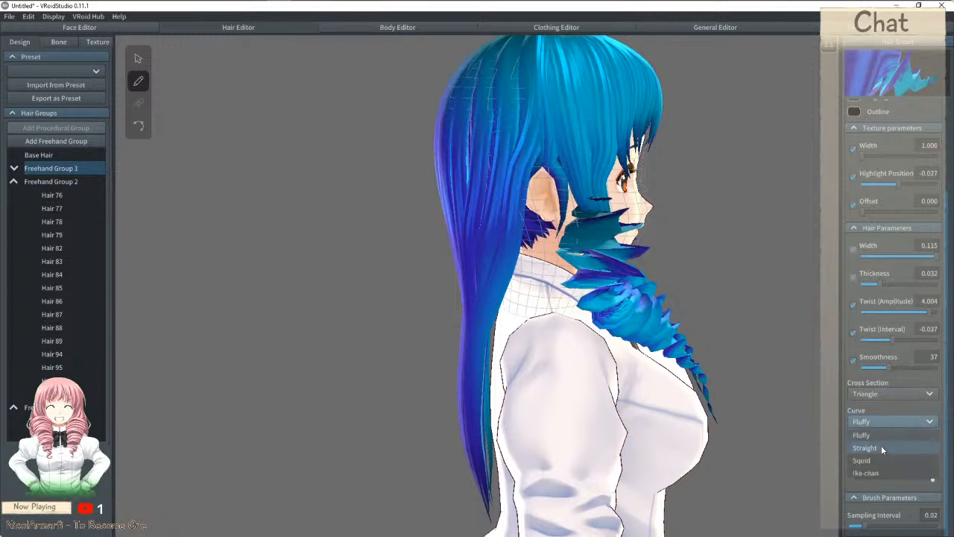
pyautogui.click(879, 436)
pyautogui.click(874, 440)
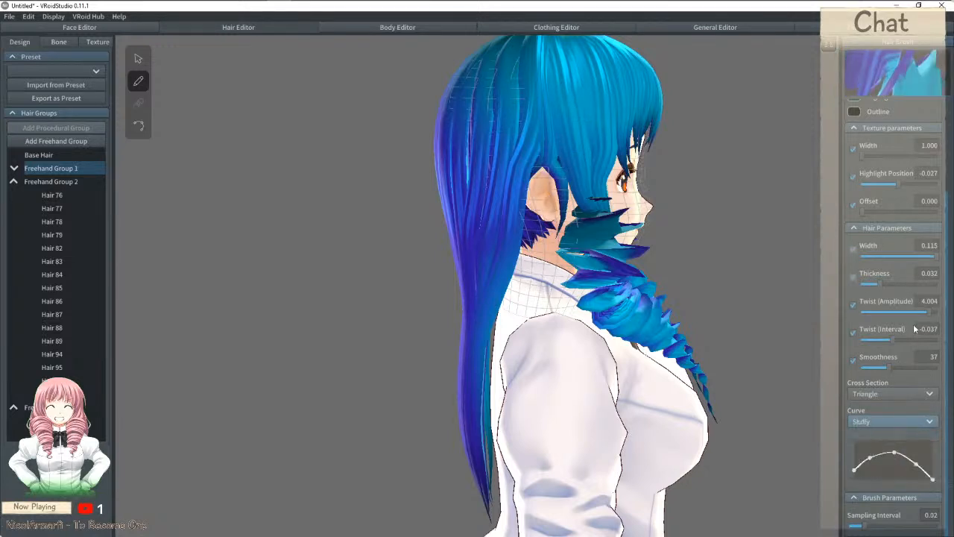
pyautogui.click(930, 302)
pyautogui.write('0')
pyautogui.click(933, 329)
pyautogui.write('0')
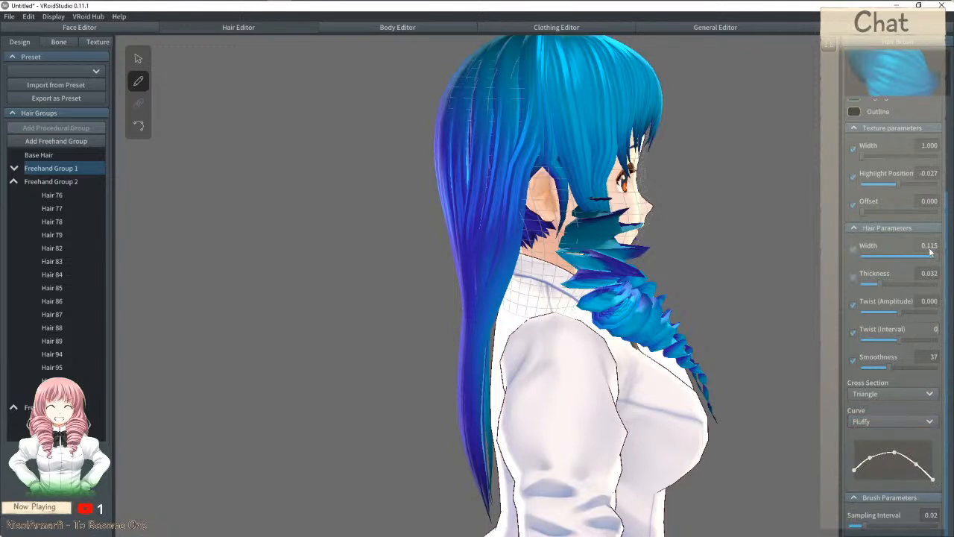
pyautogui.moveTo(934, 257); pyautogui.dragTo(896, 257)
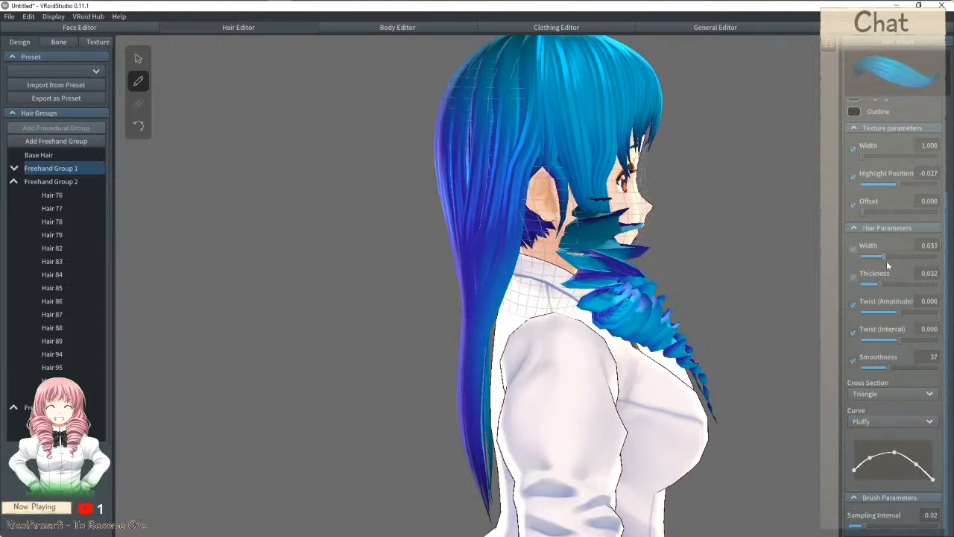
# Step: Draw several overlapping straight strands from the side of the head down over and behind the exposed ear
pyautogui.moveTo(537, 160)
pyautogui.mouseDown()
pyautogui.moveTo(541, 208)
pyautogui.moveTo(525, 309)
pyautogui.moveTo(534, 313)
pyautogui.mouseUp()
pyautogui.moveTo(556, 87)
pyautogui.mouseDown(button='right')
pyautogui.moveTo(535, 87)
pyautogui.moveTo(542, 92)
pyautogui.mouseUp(button='right')
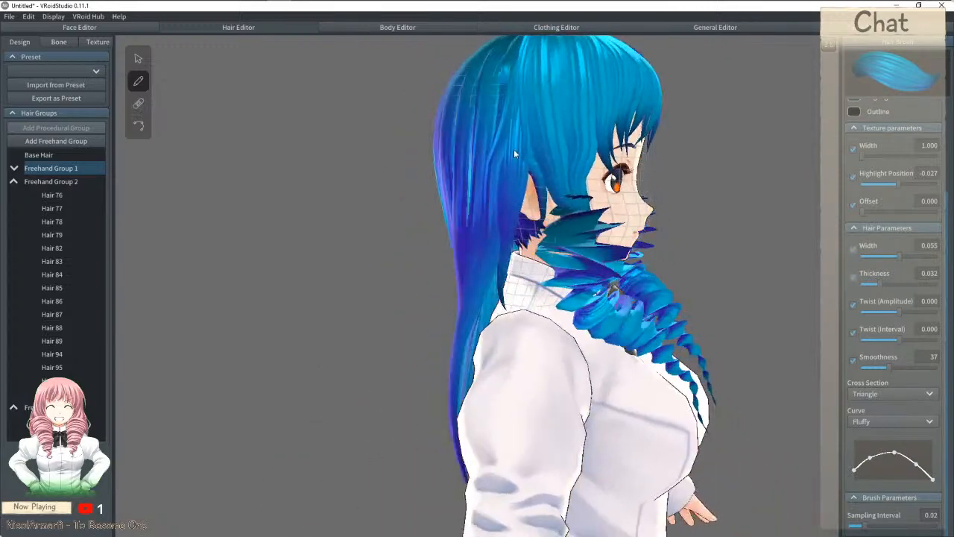
pyautogui.moveTo(526, 71)
pyautogui.mouseDown()
pyautogui.moveTo(555, 201)
pyautogui.moveTo(541, 253)
pyautogui.mouseUp()
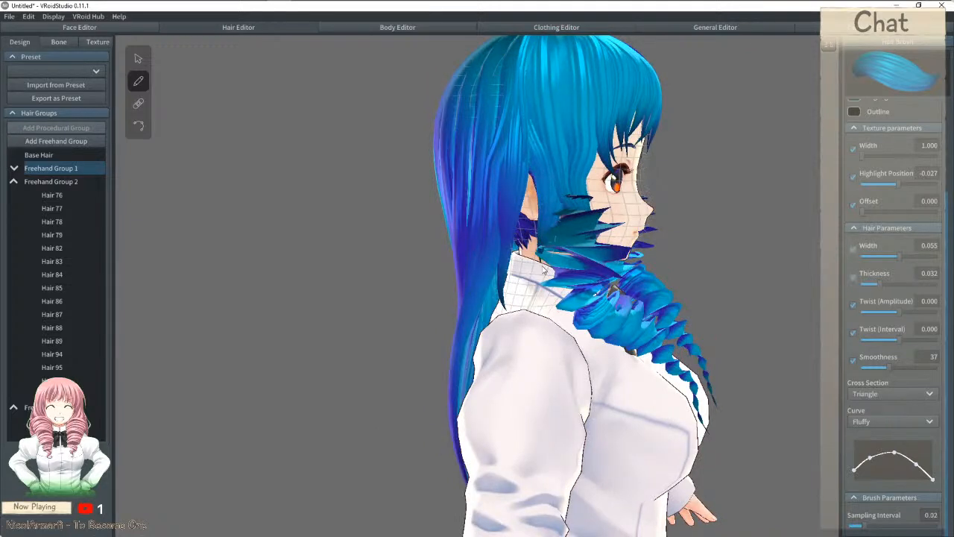
pyautogui.moveTo(525, 67); pyautogui.dragTo(564, 224)
pyautogui.moveTo(532, 138)
pyautogui.mouseDown()
pyautogui.moveTo(539, 246)
pyautogui.moveTo(570, 265)
pyautogui.mouseUp()
pyautogui.moveTo(553, 219)
pyautogui.mouseDown(button='right')
pyautogui.moveTo(515, 222)
pyautogui.moveTo(561, 217)
pyautogui.mouseUp(button='right')
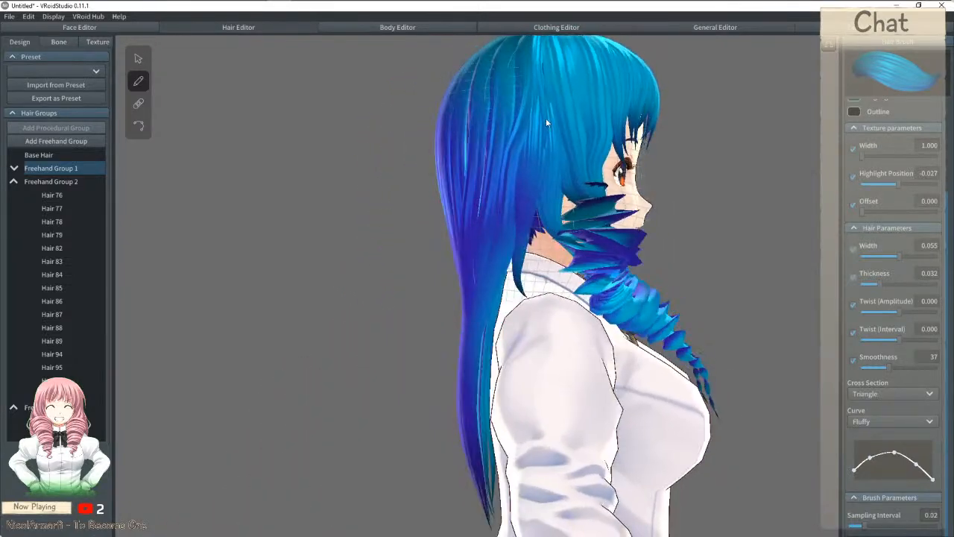
pyautogui.moveTo(541, 65); pyautogui.dragTo(649, 98, button='right')
pyautogui.moveTo(716, 117); pyautogui.dragTo(729, 141, button='right')
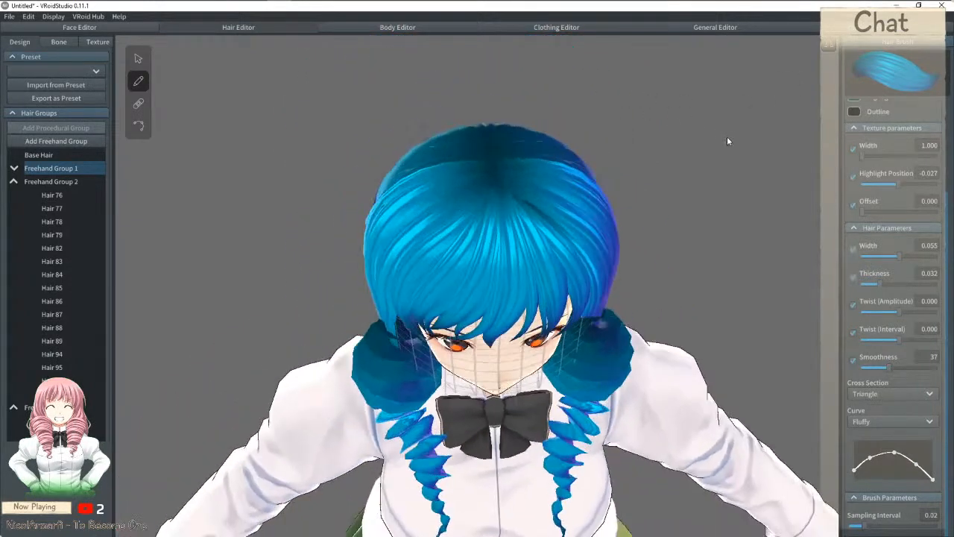
# Step: Adjust the crown-end control points of back strands Hair 76 and Hair 79 from above the head
pyautogui.click(137, 58)
pyautogui.moveTo(492, 160); pyautogui.dragTo(480, 325, button='right')
pyautogui.scroll(6, 524, 337)
pyautogui.scroll(-5, 535, 342)
pyautogui.click(514, 320)
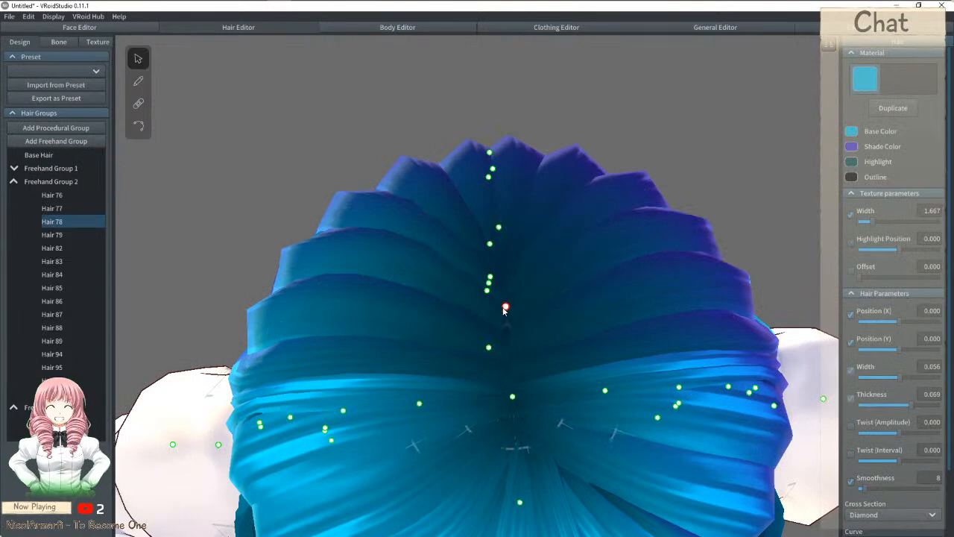
pyautogui.click(506, 308)
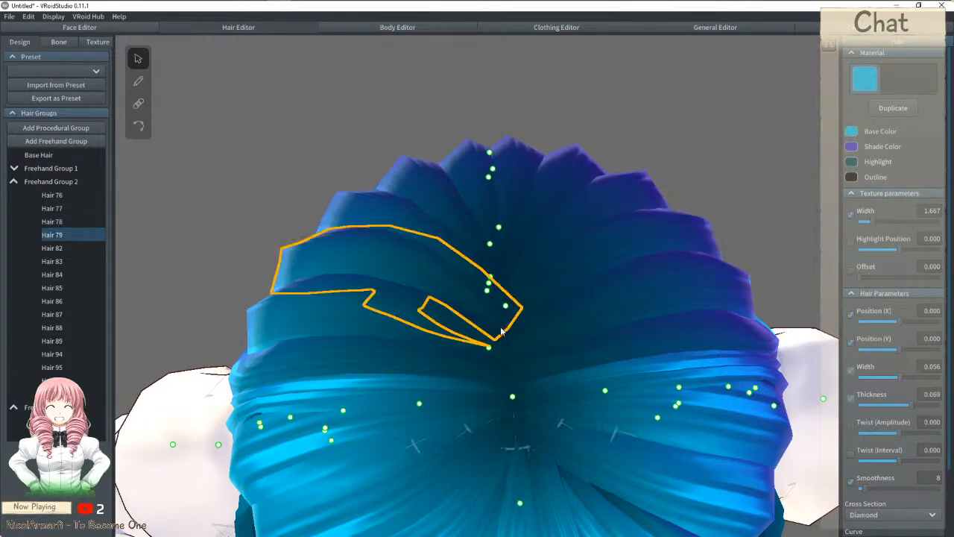
pyautogui.click(526, 329)
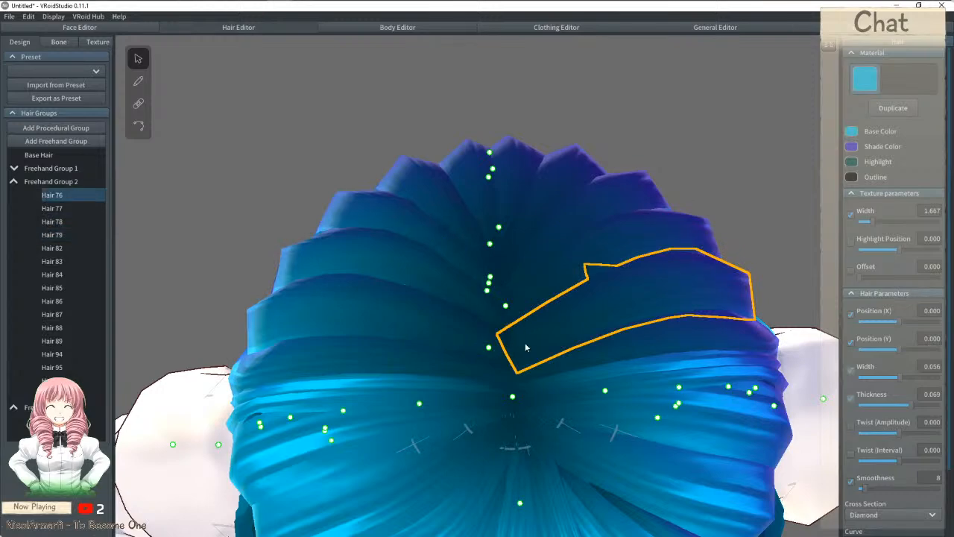
pyautogui.click(138, 127)
pyautogui.moveTo(492, 283); pyautogui.dragTo(574, 318, button='right')
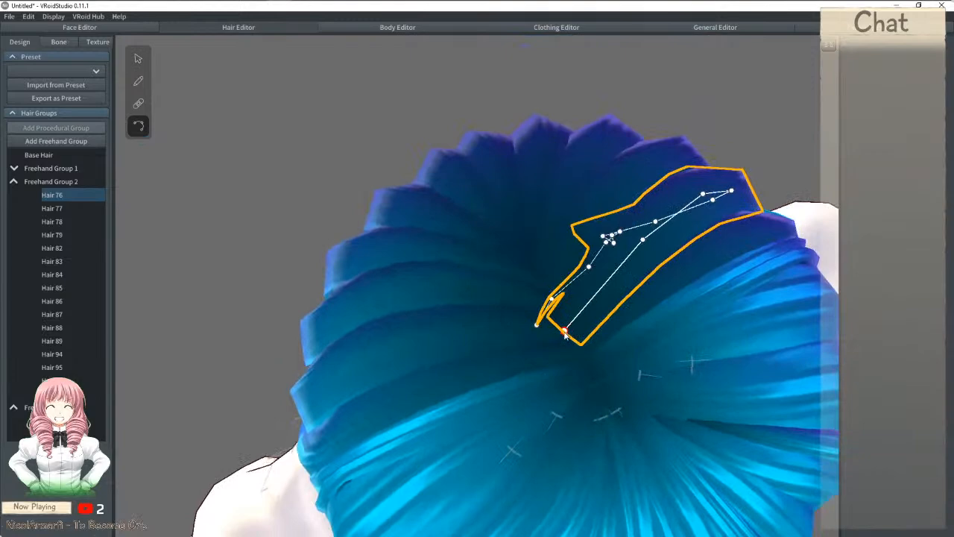
pyautogui.click(550, 307)
pyautogui.moveTo(554, 302); pyautogui.dragTo(556, 294)
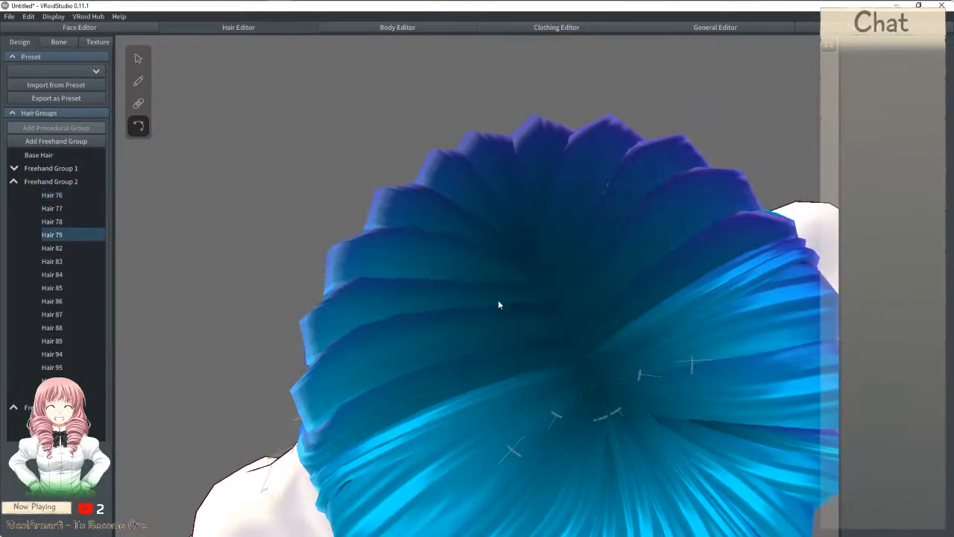
# Step: Adjust the root control points of back strands Hair 83, Hair 85, Hair 77 and Hair 78 where they converge at the crown
pyautogui.click(546, 286)
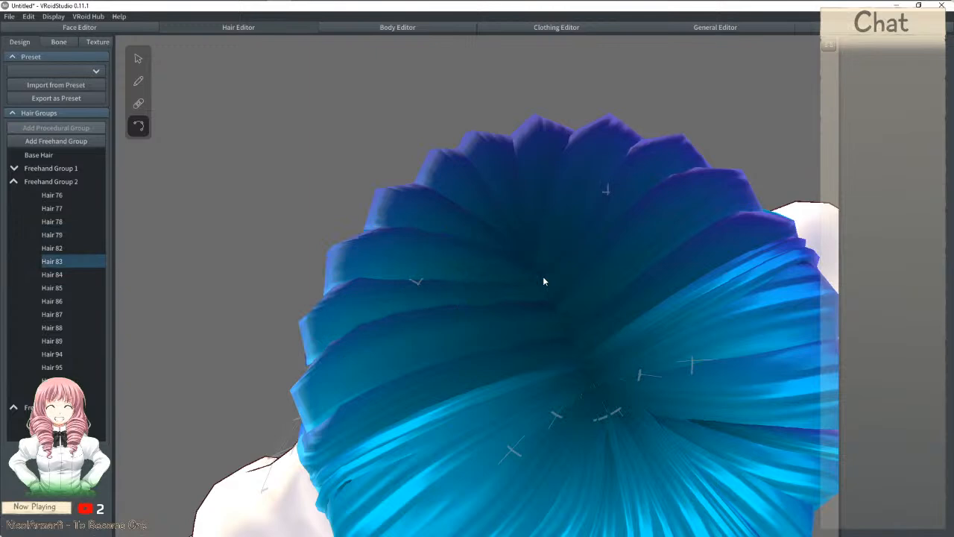
pyautogui.click(436, 266)
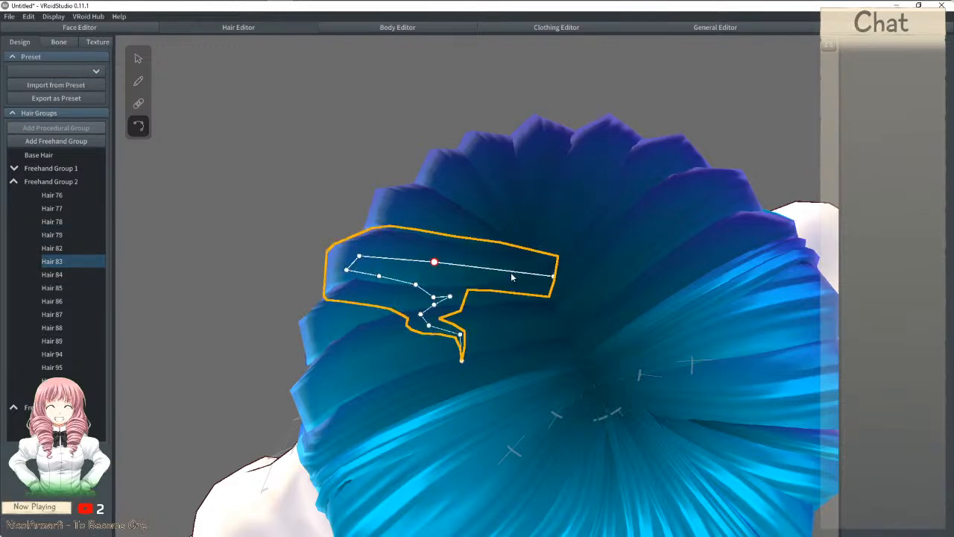
pyautogui.click(591, 351)
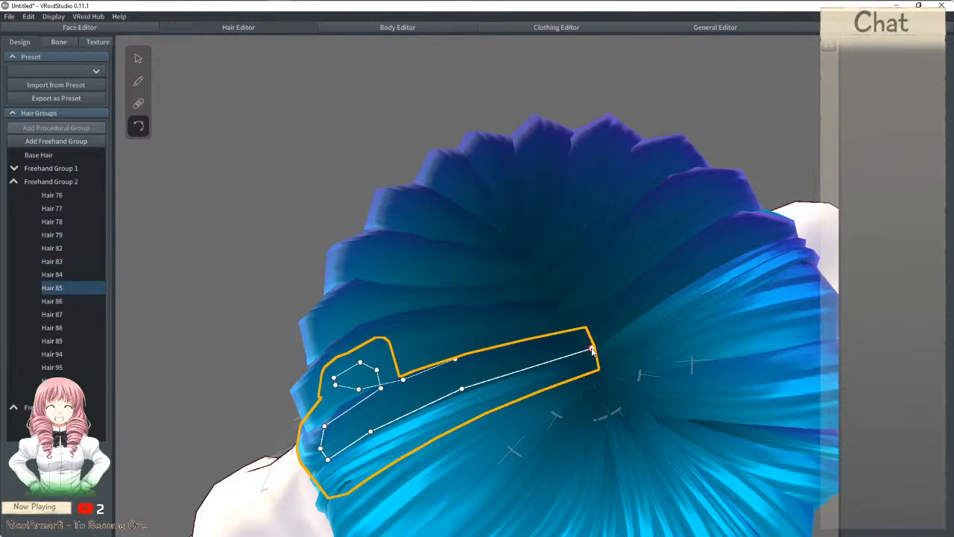
pyautogui.click(567, 330)
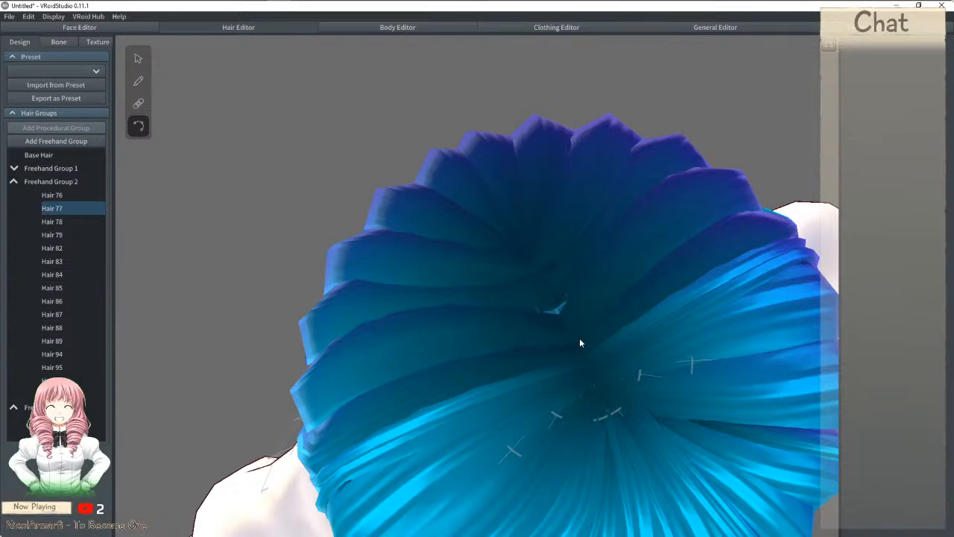
pyautogui.click(557, 298)
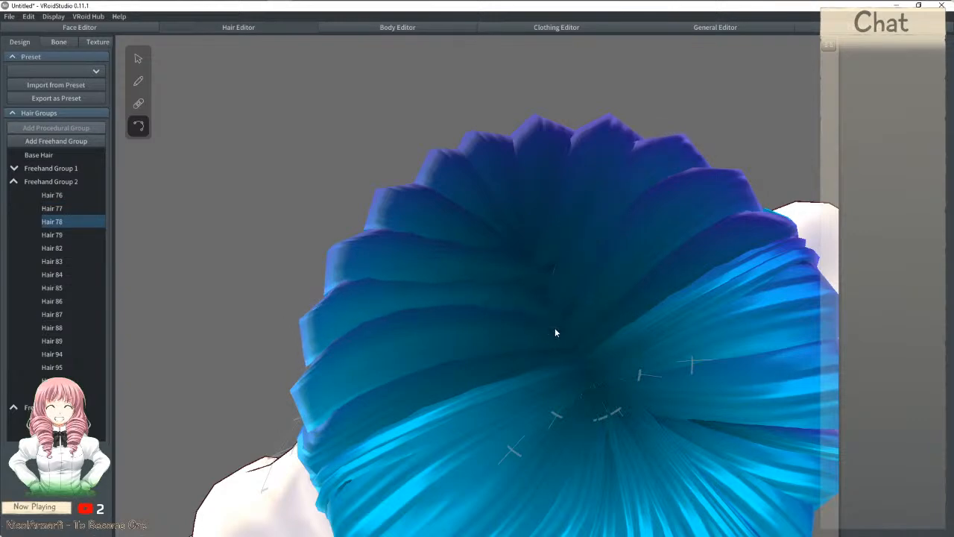
pyautogui.click(546, 276)
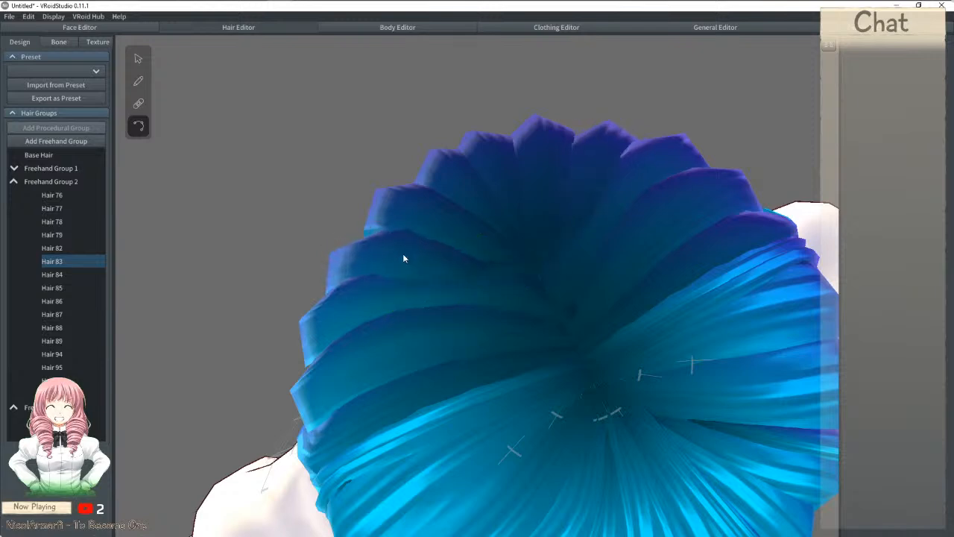
pyautogui.moveTo(402, 253); pyautogui.dragTo(529, 141, button='right')
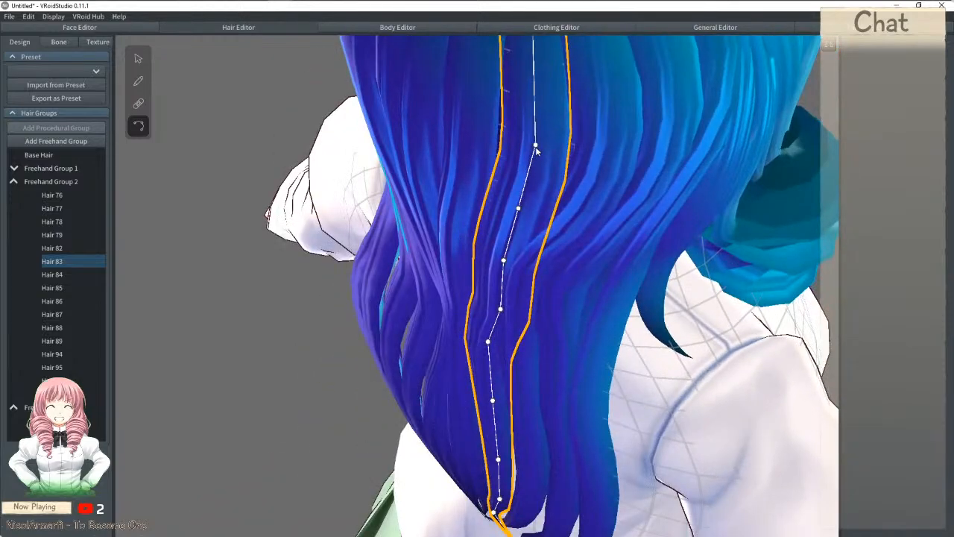
pyautogui.click(596, 136)
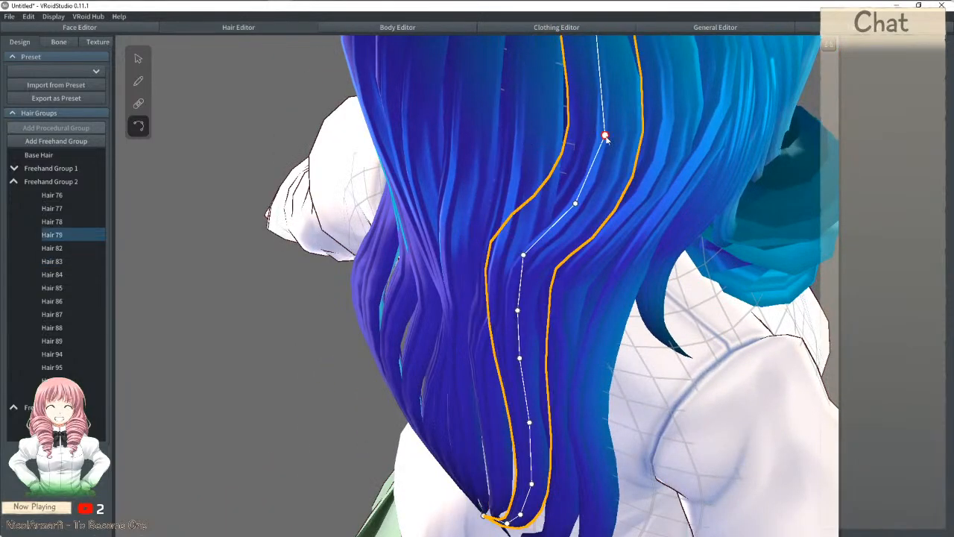
pyautogui.scroll(-5, 594, 133)
pyautogui.click(669, 164)
pyautogui.moveTo(595, 132); pyautogui.dragTo(606, 155, button='right')
pyautogui.scroll(3, 489, 179)
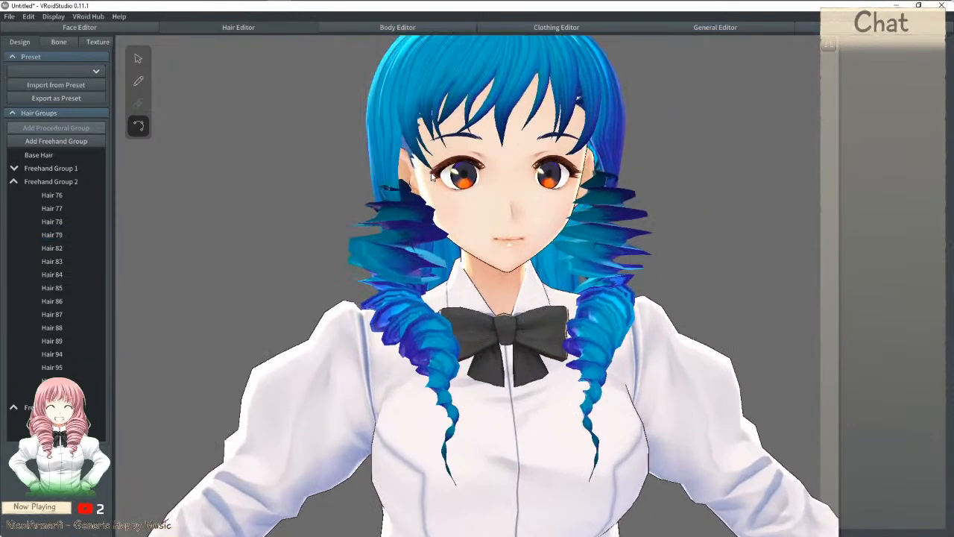
pyautogui.click(420, 111)
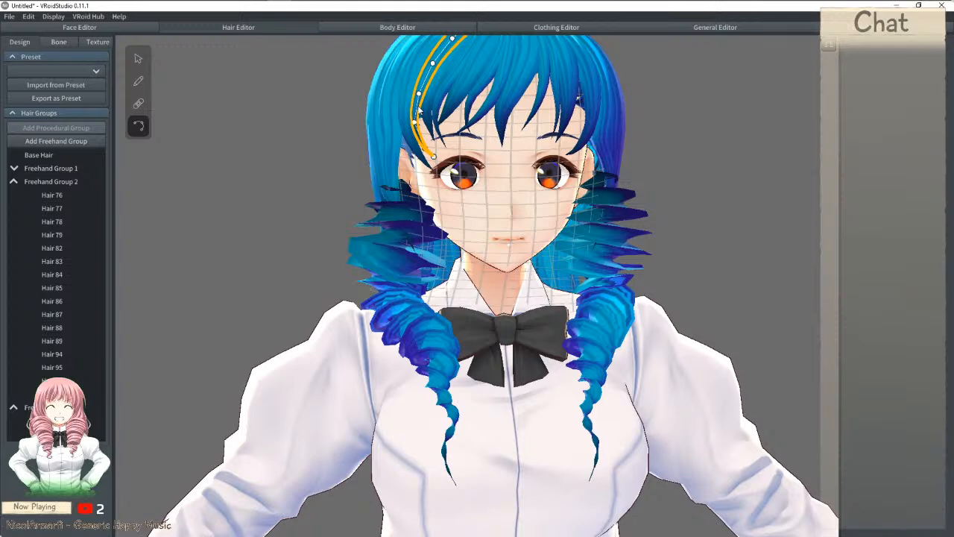
pyautogui.click(138, 59)
pyautogui.moveTo(446, 133); pyautogui.dragTo(454, 234, button='middle')
pyautogui.moveTo(498, 110); pyautogui.dragTo(430, 154)
pyautogui.hotkey('ctrl', 'z')
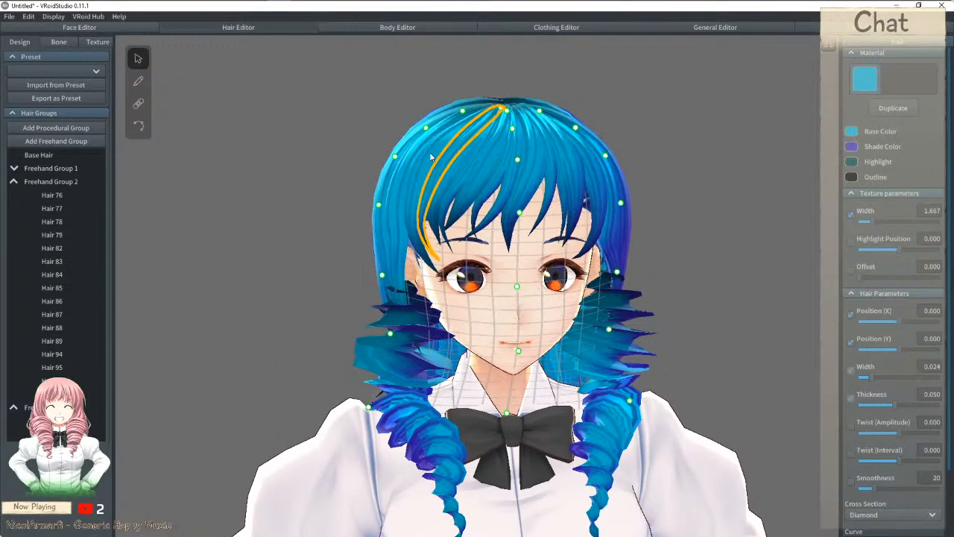
# Step: Draw a long side lock in Freehand Group 1 that frames the cheek and falls over the exposed ear toward the ringlet
pyautogui.click(138, 81)
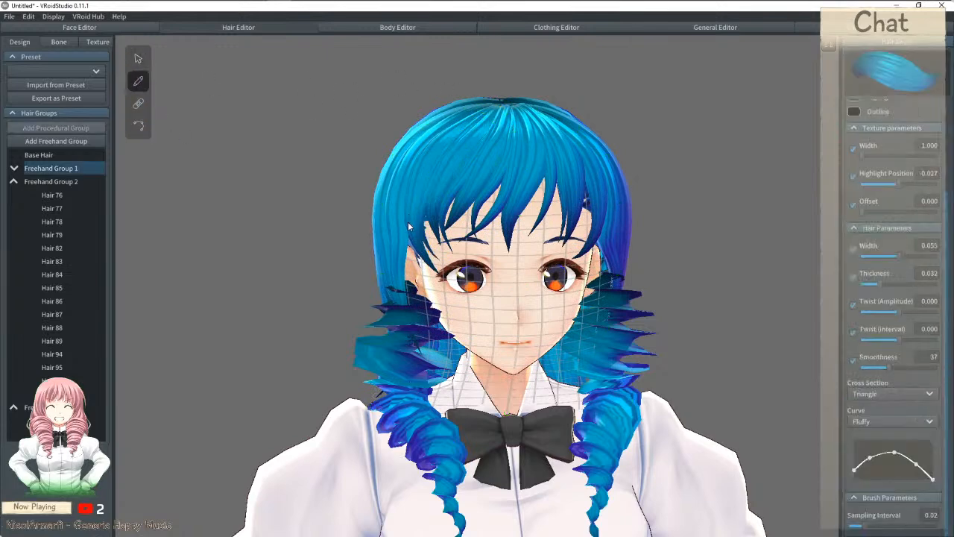
pyautogui.moveTo(409, 239)
pyautogui.mouseDown()
pyautogui.moveTo(445, 335)
pyautogui.moveTo(425, 388)
pyautogui.mouseUp()
pyautogui.moveTo(443, 280)
pyautogui.mouseDown(button='right')
pyautogui.moveTo(459, 273)
pyautogui.moveTo(446, 277)
pyautogui.mouseUp(button='right')
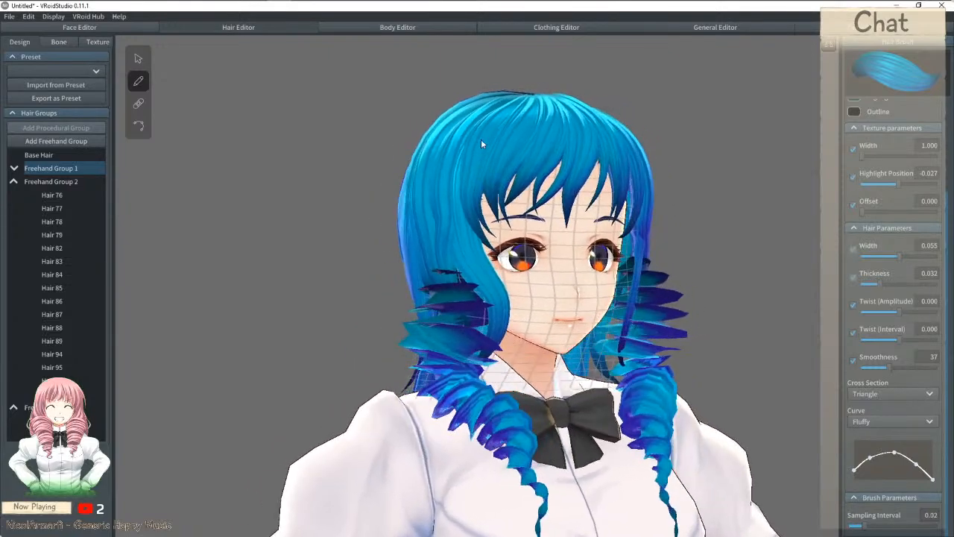
pyautogui.moveTo(496, 116)
pyautogui.mouseDown(button='right')
pyautogui.moveTo(475, 118)
pyautogui.moveTo(486, 118)
pyautogui.mouseUp(button='right')
pyautogui.scroll(-4, 488, 138)
pyautogui.scroll(-2, 488, 139)
pyautogui.moveTo(537, 173); pyautogui.dragTo(543, 177, button='right')
pyautogui.moveTo(611, 190); pyautogui.dragTo(616, 189, button='right')
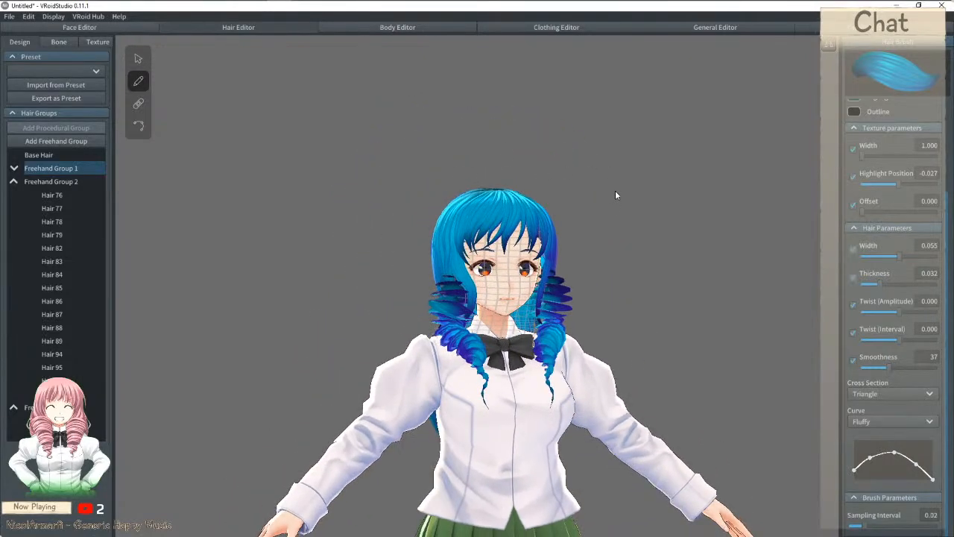
# Step: Set the hair texture's base colour to light pink D5A5BA
pyautogui.click(57, 42)
pyautogui.click(86, 42)
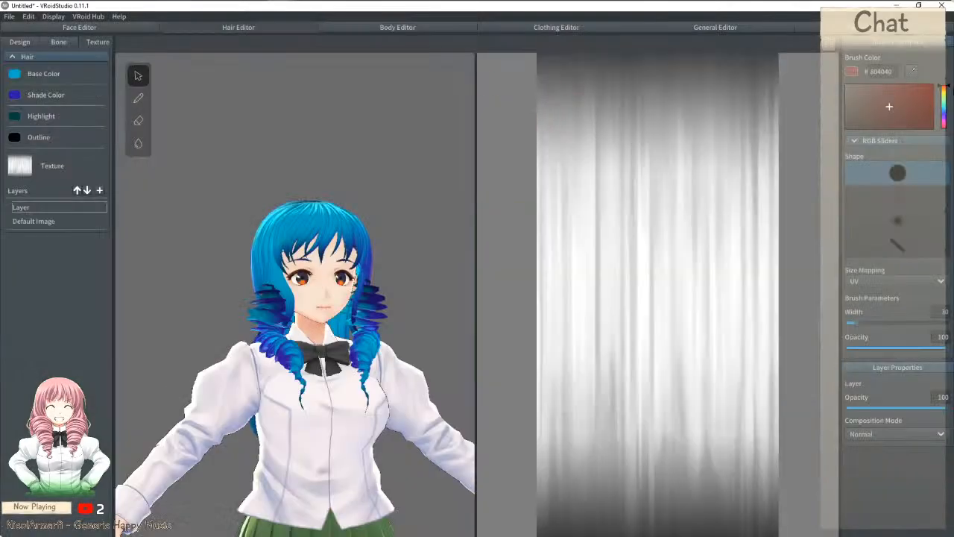
pyautogui.click(15, 74)
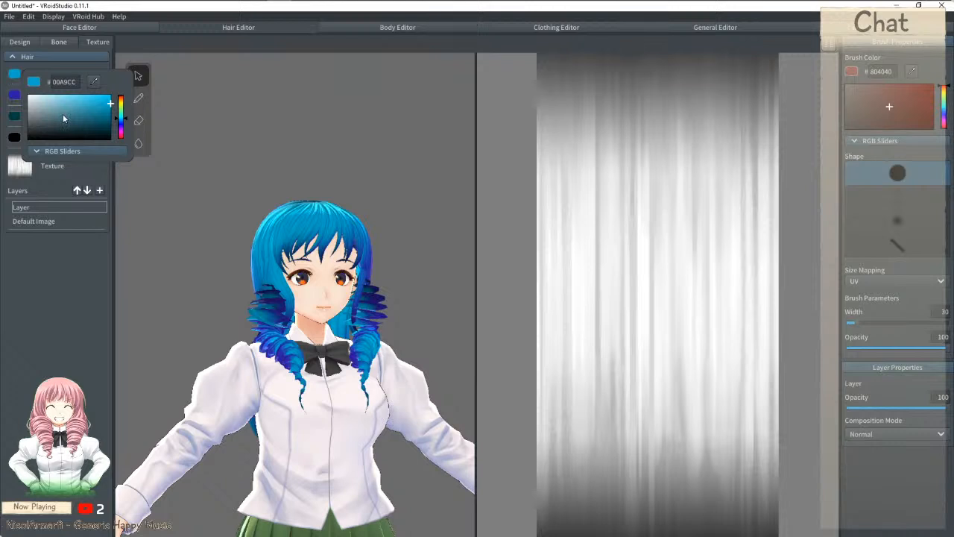
pyautogui.click(121, 132)
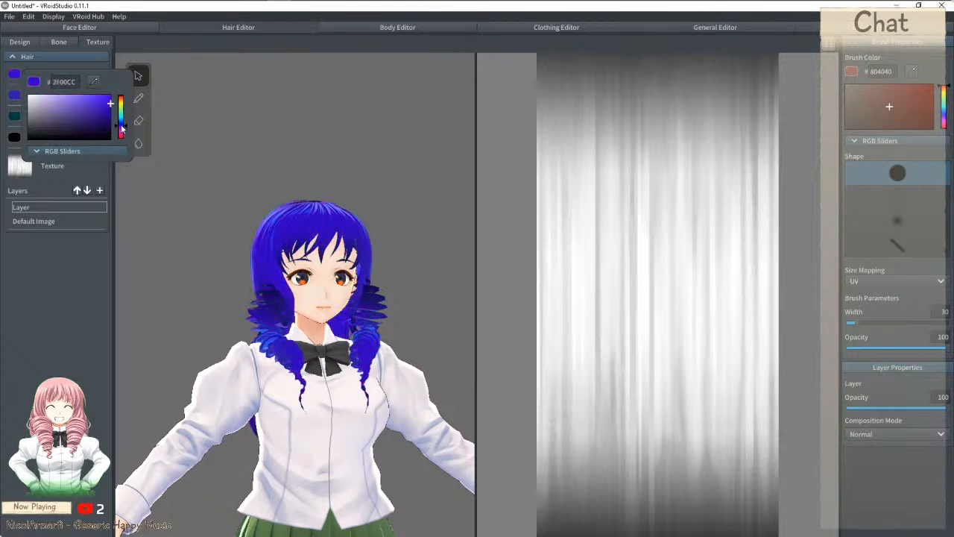
pyautogui.moveTo(121, 132); pyautogui.dragTo(123, 134)
pyautogui.moveTo(65, 109); pyautogui.dragTo(46, 102)
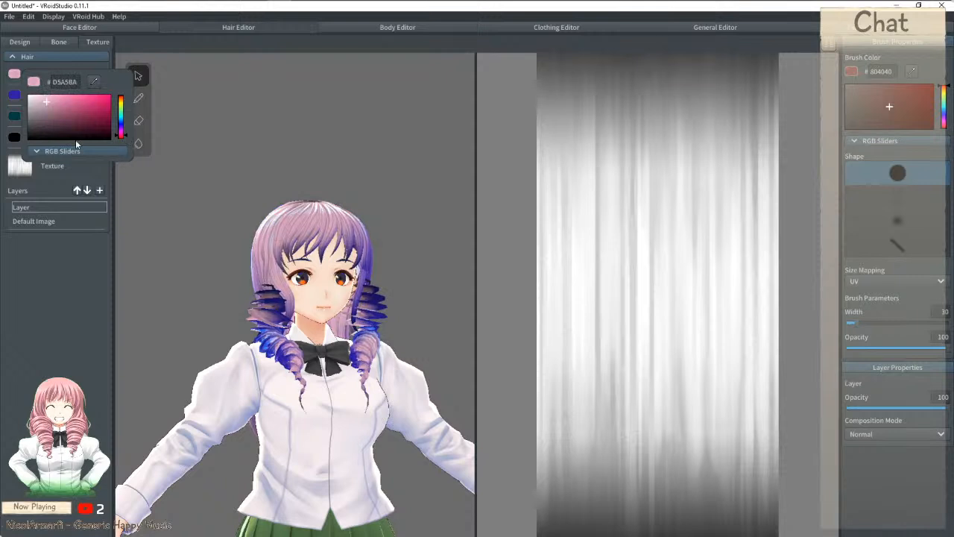
# Step: Set the hair's shade colour to the dark muted pink 91416D
pyautogui.click(14, 97)
pyautogui.click(14, 97)
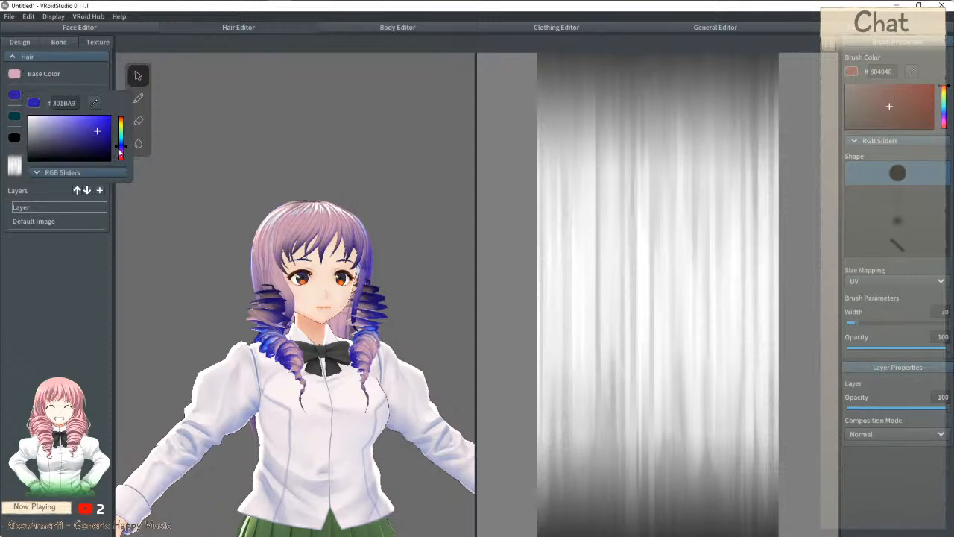
pyautogui.moveTo(120, 156); pyautogui.dragTo(123, 158)
pyautogui.moveTo(52, 140); pyautogui.dragTo(73, 135)
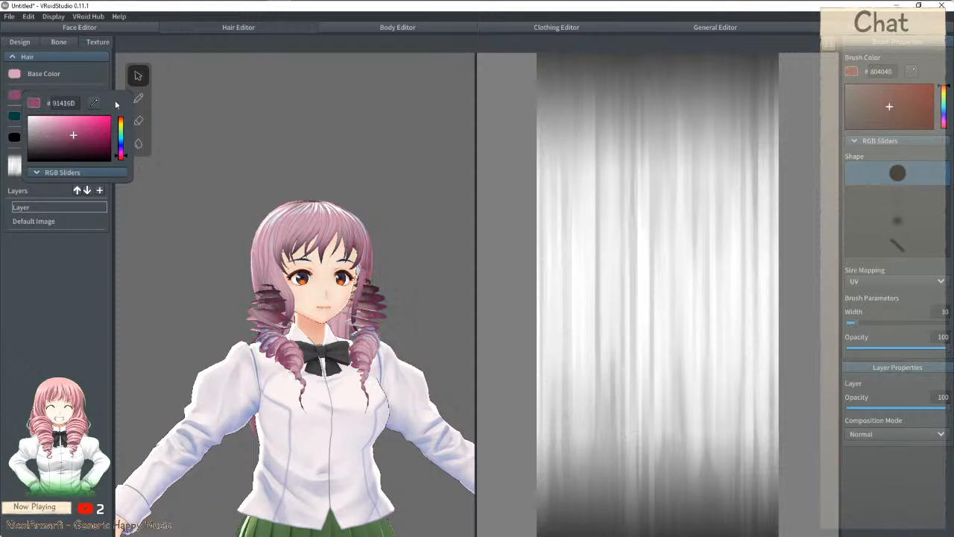
pyautogui.click(61, 250)
# Step: Set the hair's highlight colour to the pale pink FFD4F7
pyautogui.click(14, 116)
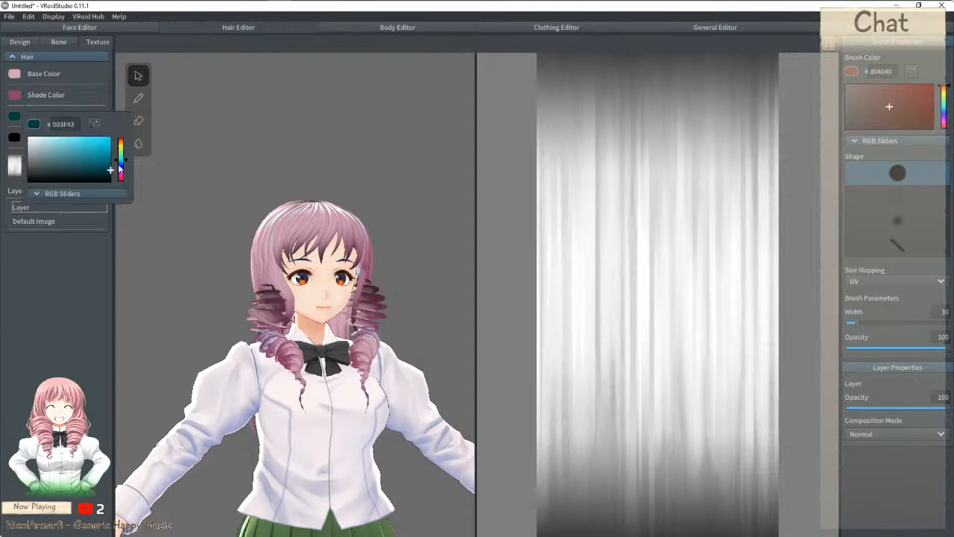
pyautogui.moveTo(122, 177)
pyautogui.mouseDown()
pyautogui.moveTo(55, 134)
pyautogui.moveTo(63, 158)
pyautogui.moveTo(42, 135)
pyautogui.mouseUp()
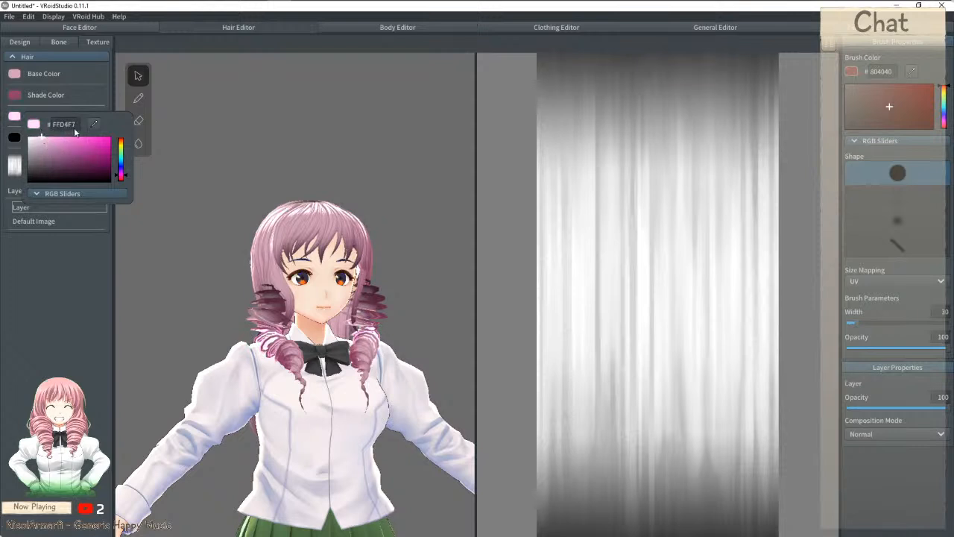
pyautogui.click(196, 120)
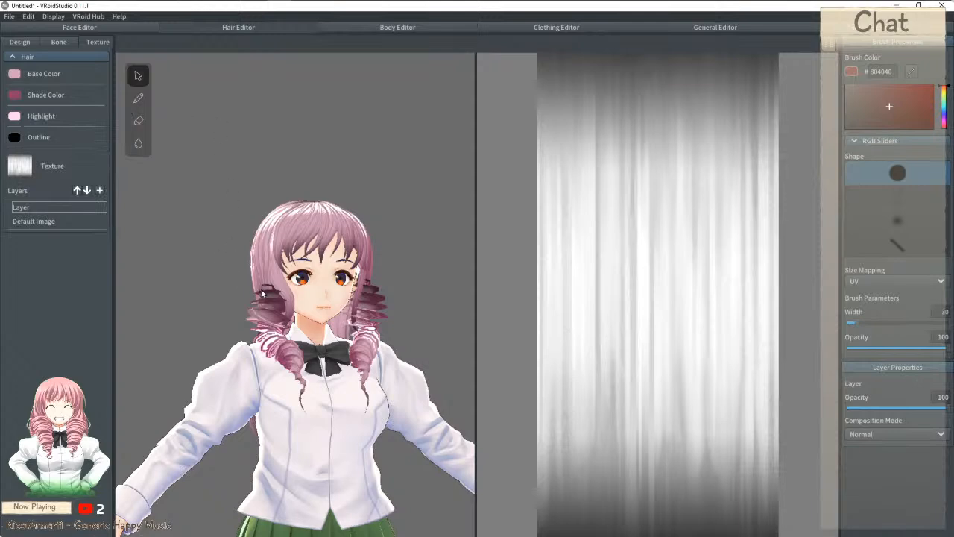
pyautogui.moveTo(242, 244); pyautogui.dragTo(192, 232, button='right')
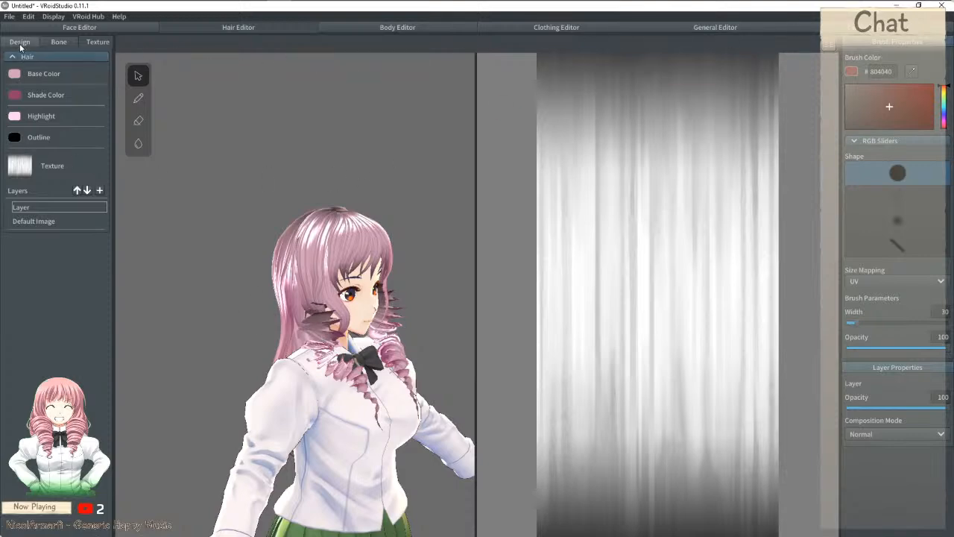
# Step: Set the highlight position of both drill ringlets to 0.147 in the hair design parameters
pyautogui.click(20, 45)
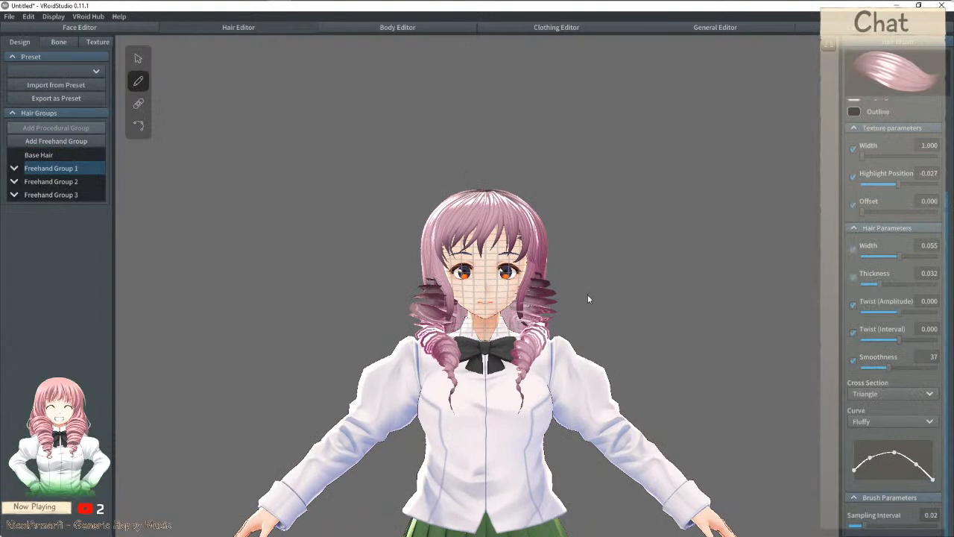
pyautogui.click(138, 58)
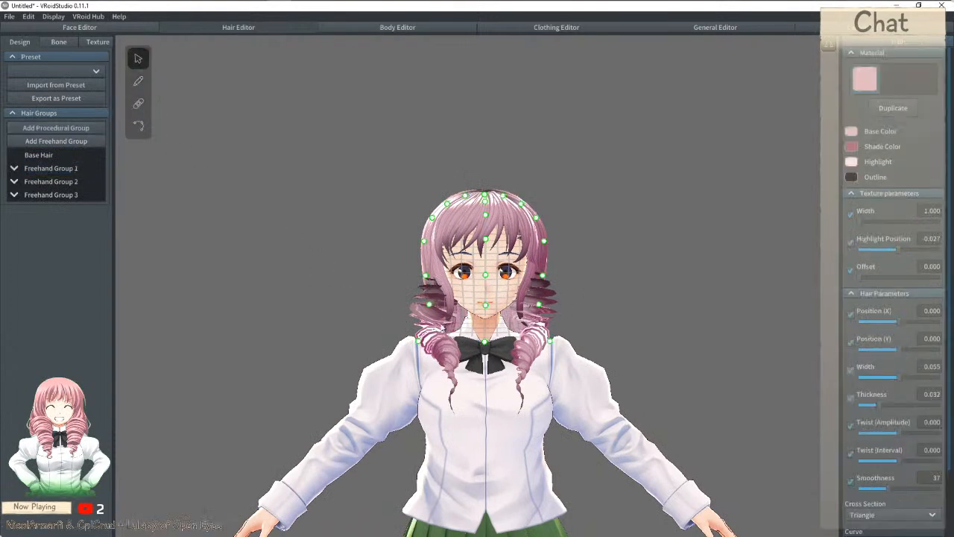
pyautogui.click(443, 328)
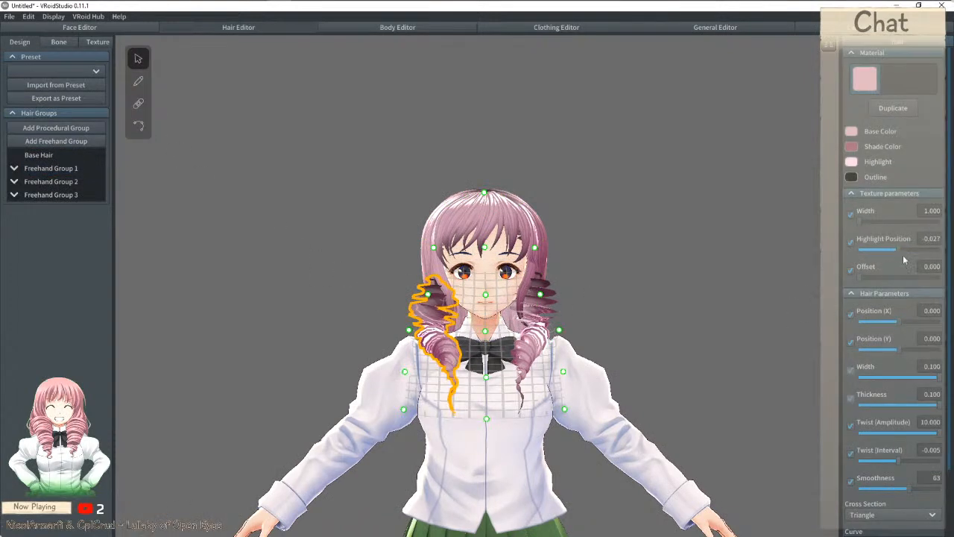
pyautogui.moveTo(900, 248); pyautogui.dragTo(905, 250)
pyautogui.moveTo(860, 222)
pyautogui.mouseDown()
pyautogui.moveTo(893, 224)
pyautogui.moveTo(848, 229)
pyautogui.mouseUp()
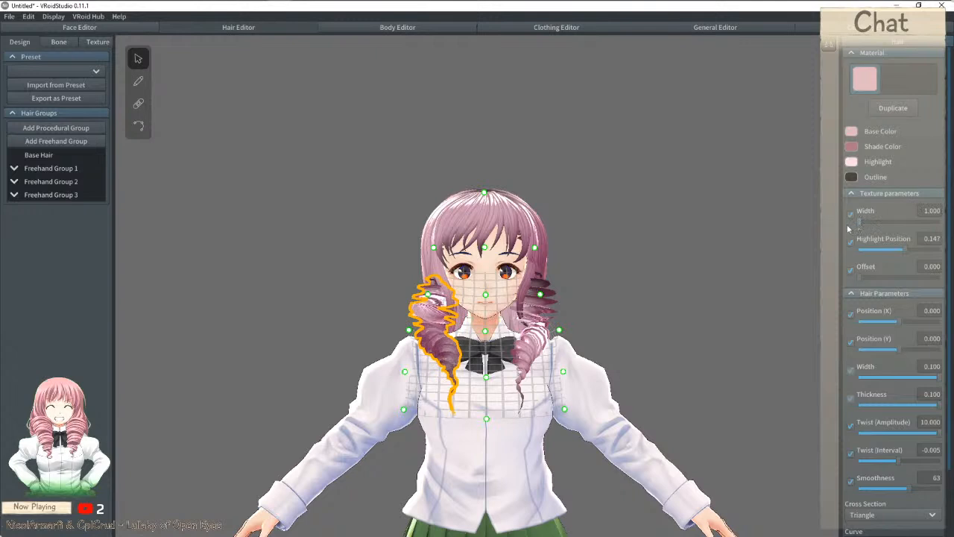
pyautogui.moveTo(861, 279)
pyautogui.mouseDown()
pyautogui.moveTo(895, 276)
pyautogui.moveTo(875, 281)
pyautogui.mouseUp()
pyautogui.click(539, 316)
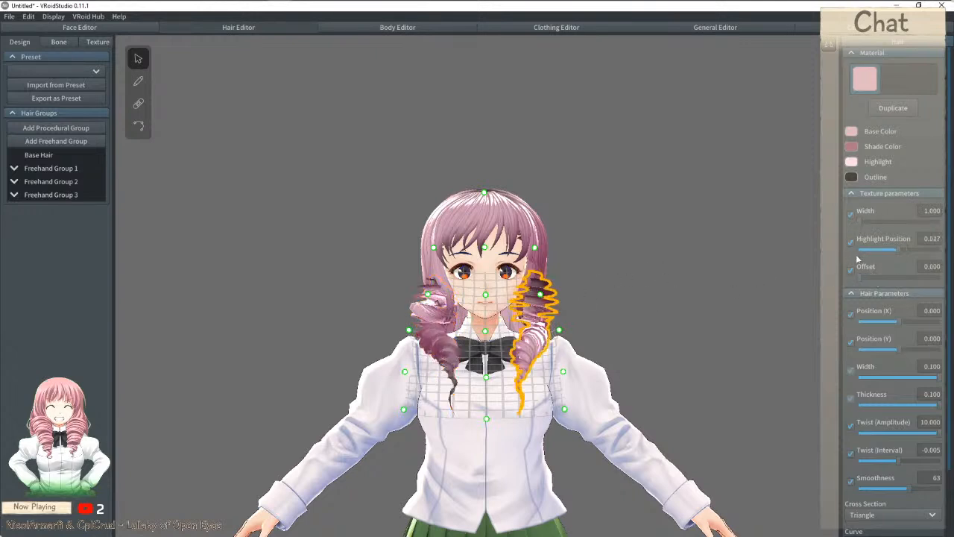
pyautogui.moveTo(900, 248); pyautogui.dragTo(908, 249)
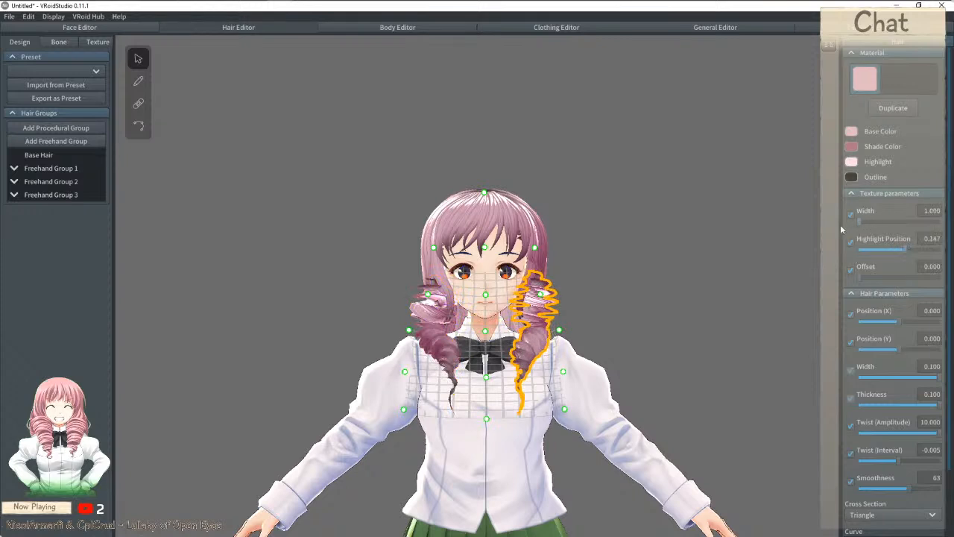
pyautogui.moveTo(658, 274); pyautogui.dragTo(766, 288, button='right')
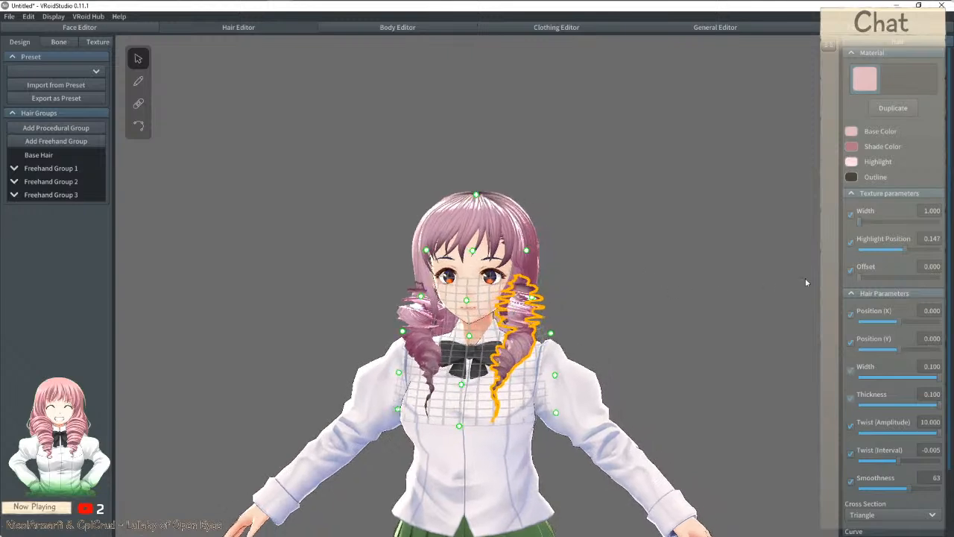
# Step: Shift the highlight position on the strands at the side of the head above and behind the ear
pyautogui.click(619, 239)
pyautogui.moveTo(618, 239); pyautogui.dragTo(438, 207, button='right')
pyautogui.click(424, 248)
pyautogui.click(467, 223)
pyautogui.click(439, 211)
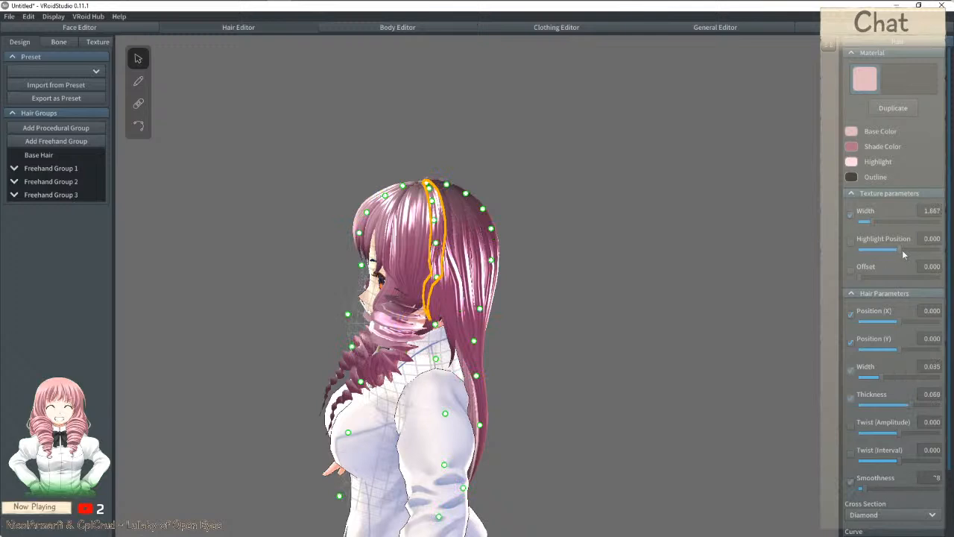
pyautogui.moveTo(902, 255); pyautogui.dragTo(894, 255)
pyautogui.scroll(4, 418, 209)
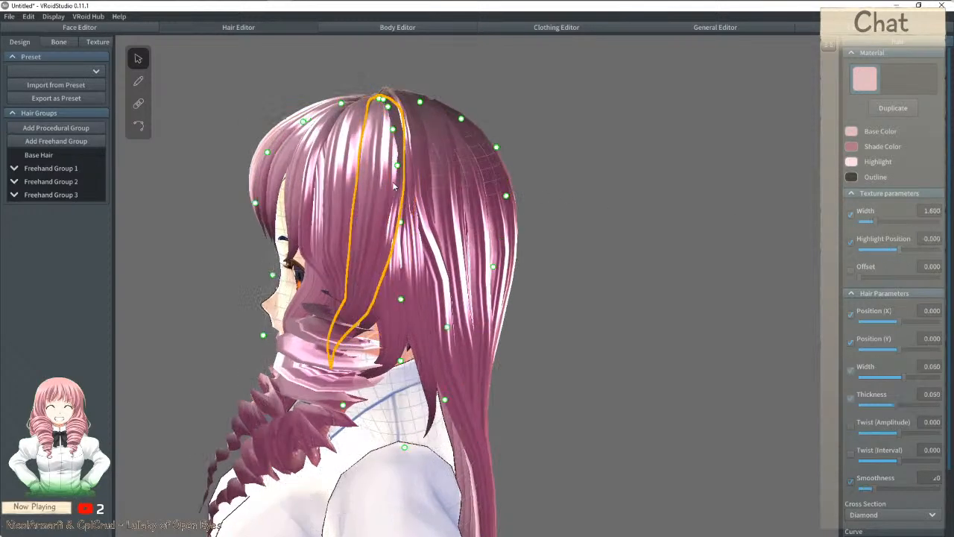
pyautogui.moveTo(903, 250); pyautogui.dragTo(897, 252)
# Step: Adjust the highlight position of the strands beside the temple and the face-framing side lock to align their shine
pyautogui.click(409, 120)
pyautogui.click(356, 153)
pyautogui.click(303, 197)
pyautogui.moveTo(303, 197); pyautogui.dragTo(360, 176, button='right')
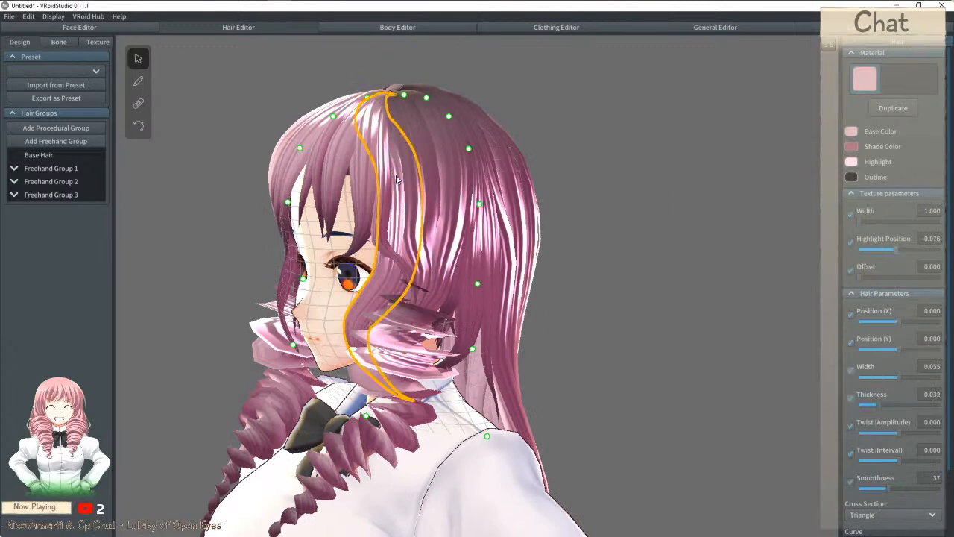
pyautogui.hotkey('ctrl', 'z')
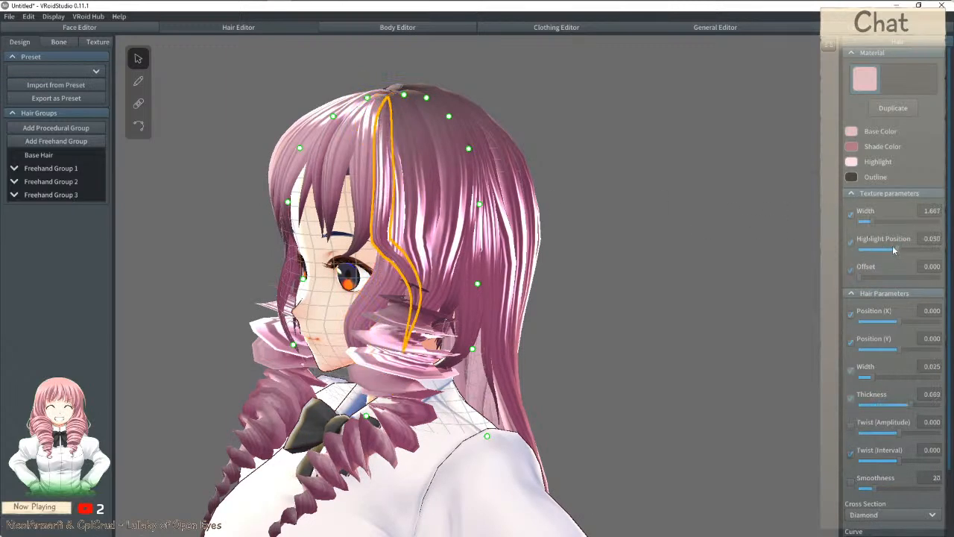
# Step: Lower the highlight position of the fringe strands above the eye nearest the temple, using about -0.062 on the outer one
pyautogui.click(367, 147)
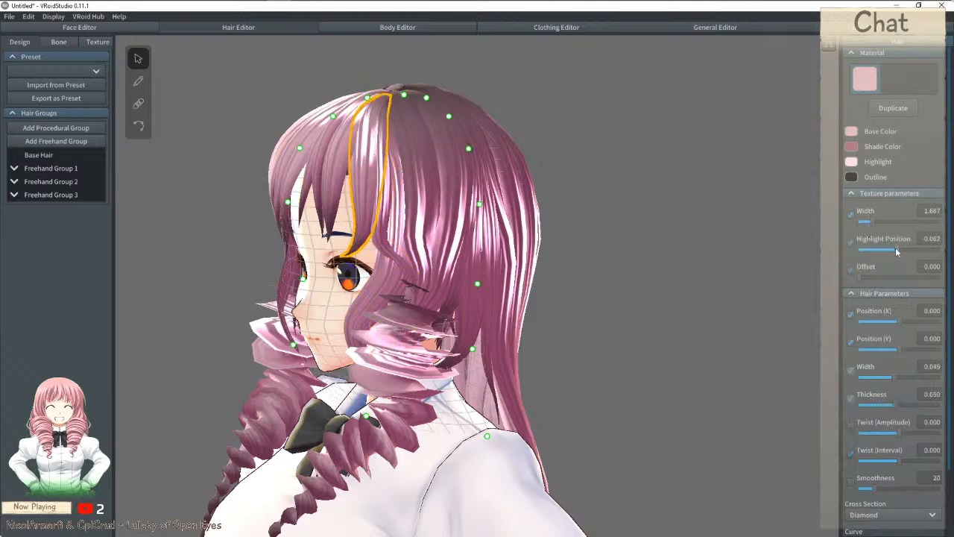
pyautogui.hotkey('ctrl', 'z')
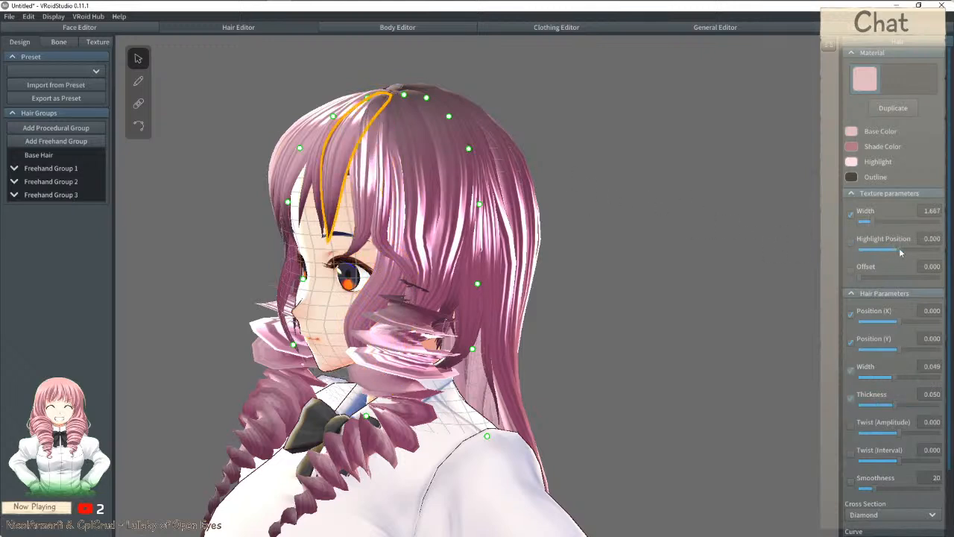
pyautogui.click(896, 249)
pyautogui.click(331, 147)
pyautogui.moveTo(330, 146); pyautogui.dragTo(352, 151, button='right')
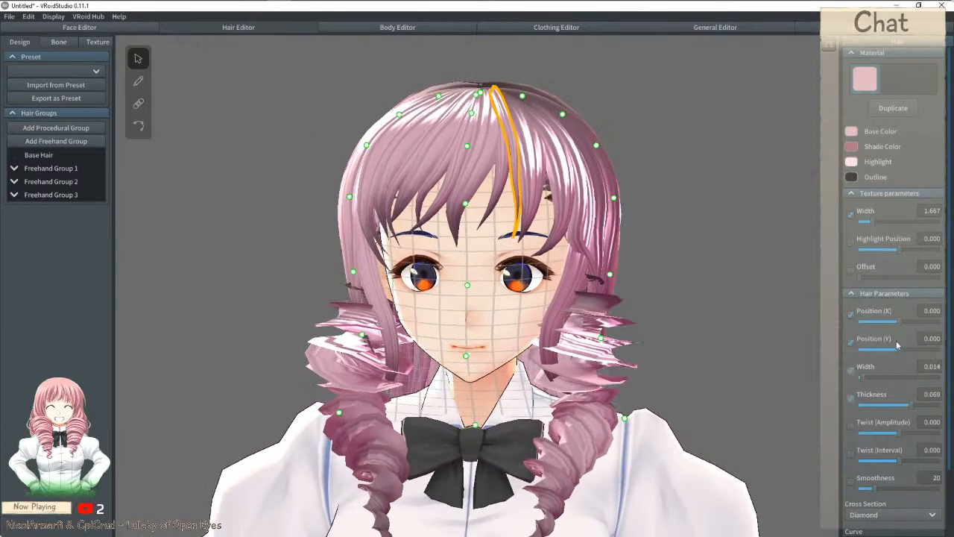
# Step: Lower the highlight position of the wide centre fringe strand to -0.136
pyautogui.click(500, 166)
pyautogui.click(485, 155)
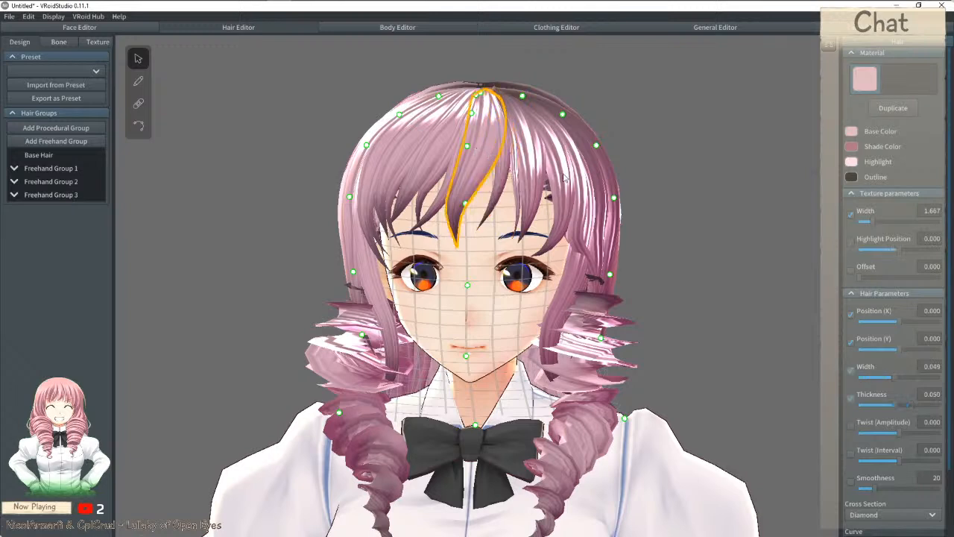
pyautogui.click(505, 168)
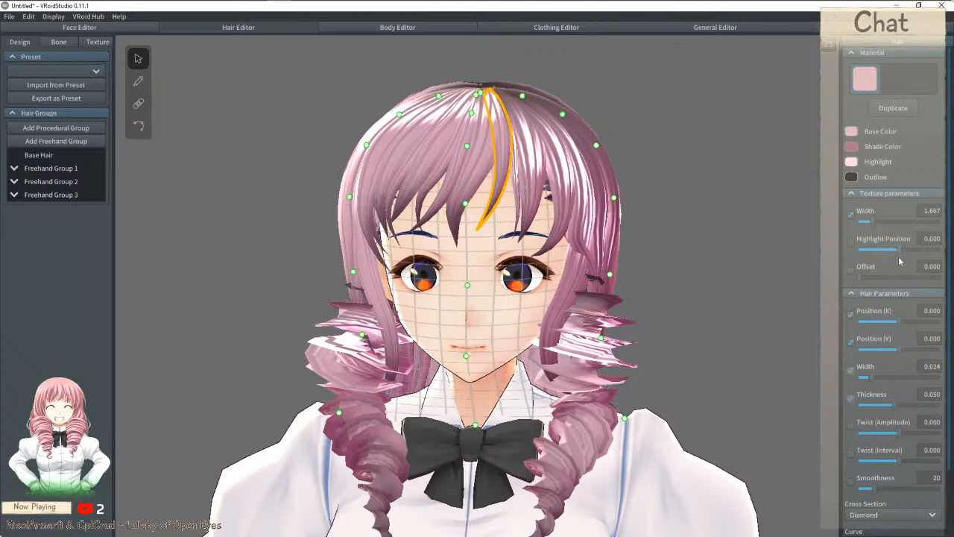
pyautogui.click(470, 172)
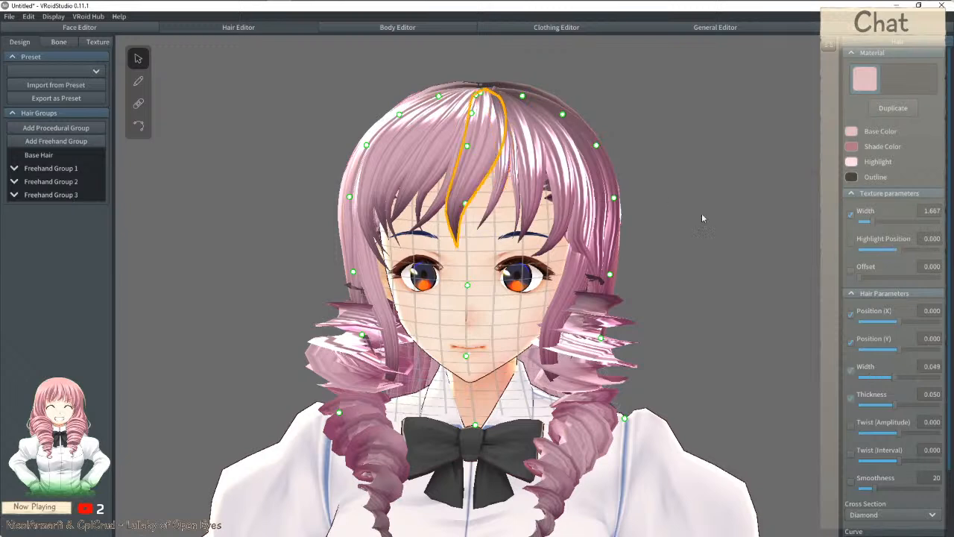
pyautogui.moveTo(882, 256); pyautogui.dragTo(893, 250)
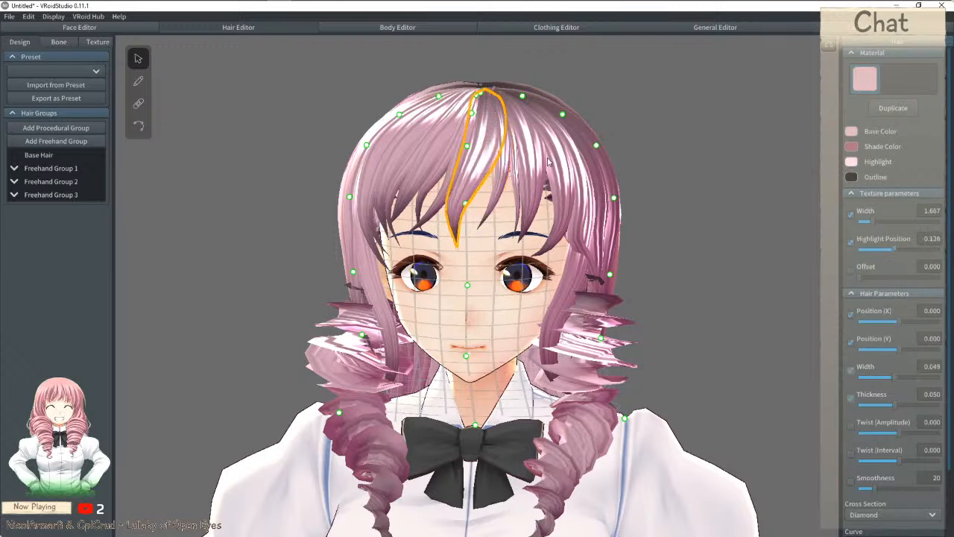
# Step: Lower the highlight position of the fringe strands from the centre towards the opposite temple, using -0.174 on the first narrow one and -0.136 on the outer narrow one
pyautogui.click(456, 142)
pyautogui.moveTo(891, 256); pyautogui.dragTo(896, 258)
pyautogui.click(452, 164)
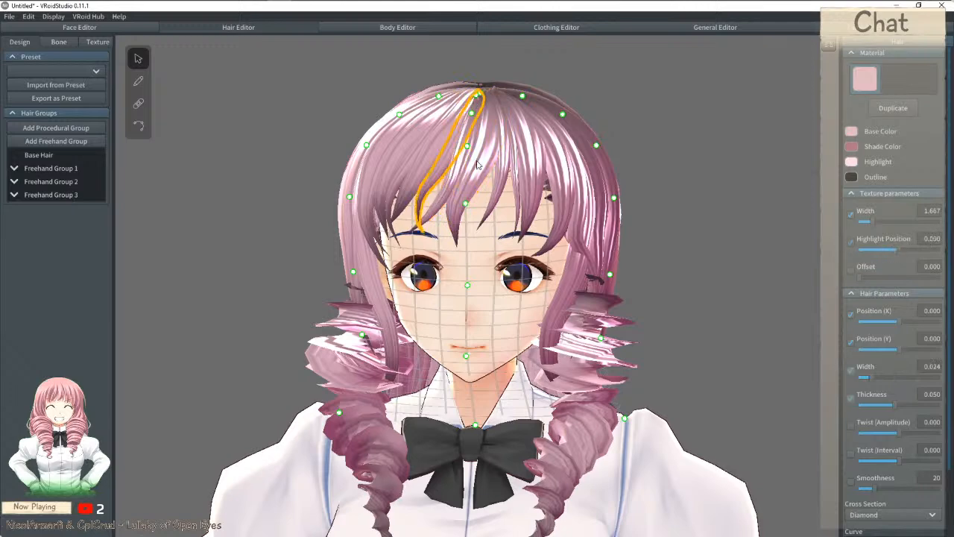
pyautogui.click(894, 251)
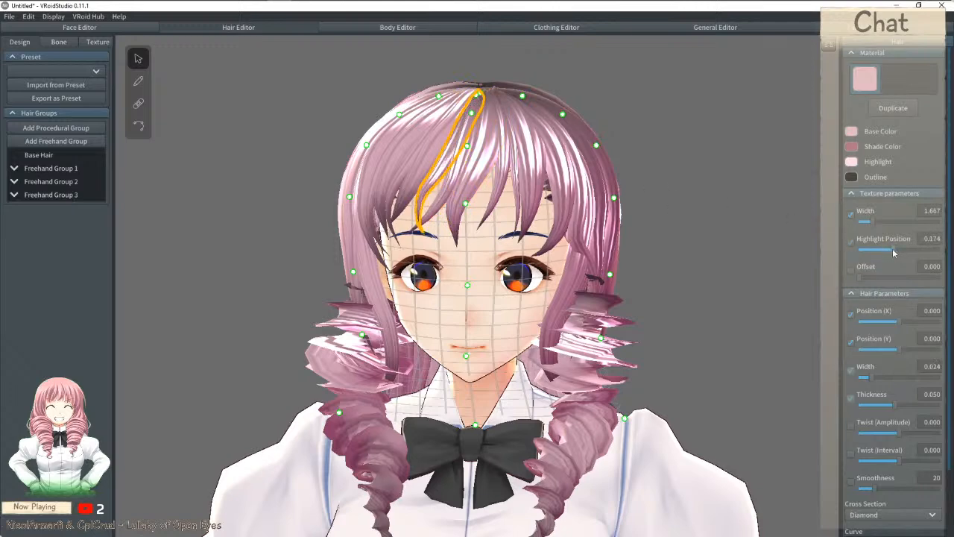
pyautogui.click(440, 145)
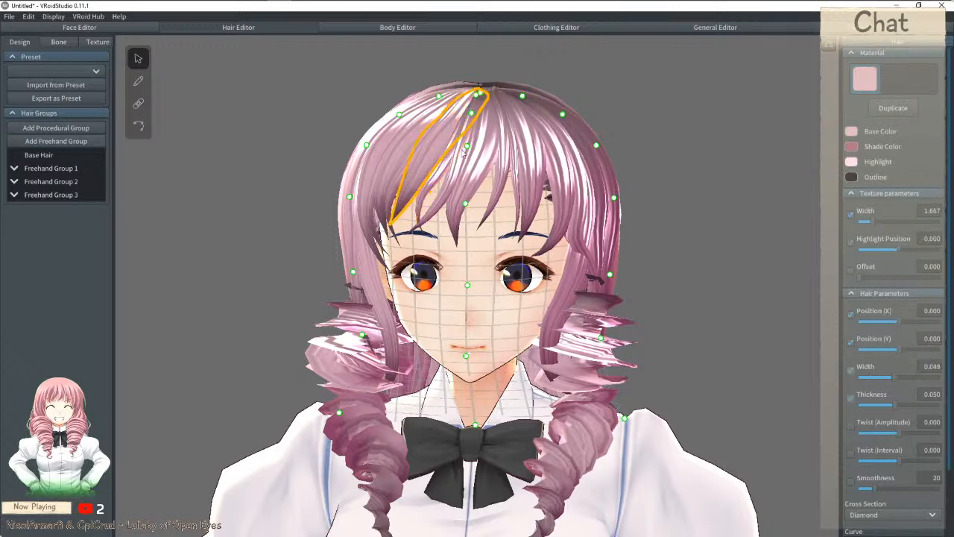
pyautogui.click(403, 166)
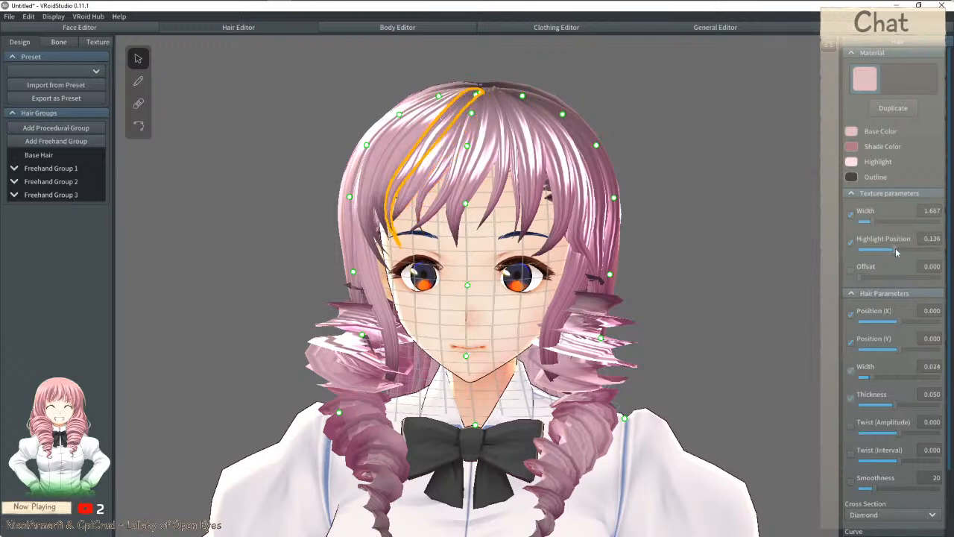
# Step: Lower the highlight position of the outermost fringe strands beside that temple, using -0.149 on the wide strand reaching the eye corner
pyautogui.click(418, 141)
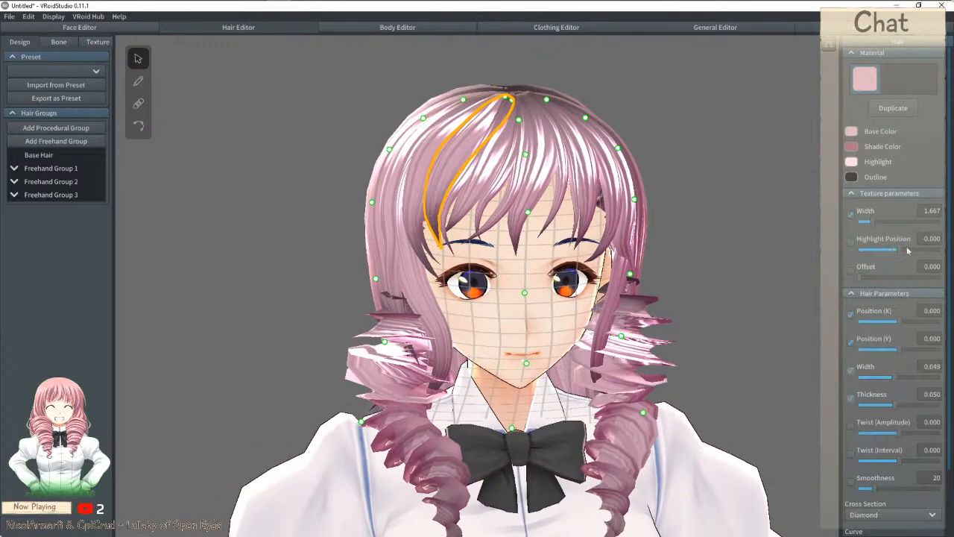
pyautogui.moveTo(897, 249); pyautogui.dragTo(891, 248)
pyautogui.click(431, 169)
pyautogui.moveTo(898, 249); pyautogui.dragTo(895, 249)
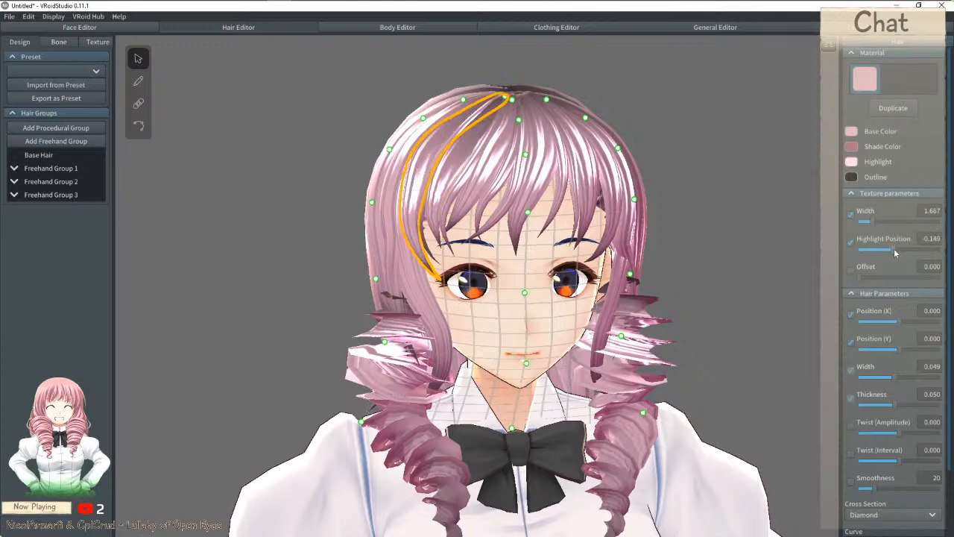
pyautogui.click(478, 117)
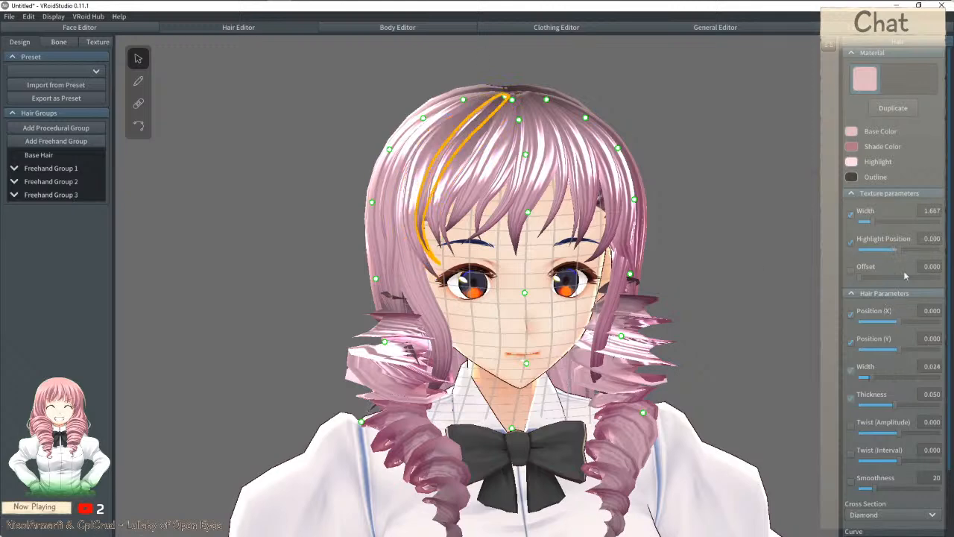
pyautogui.moveTo(898, 250); pyautogui.dragTo(895, 251)
# Step: Lower the highlight position of the side strands falling in front of the ear, using -0.037 on the wide one
pyautogui.moveTo(663, 200); pyautogui.dragTo(727, 202, button='right')
pyautogui.click(548, 224)
pyautogui.click(898, 253)
pyautogui.click(562, 205)
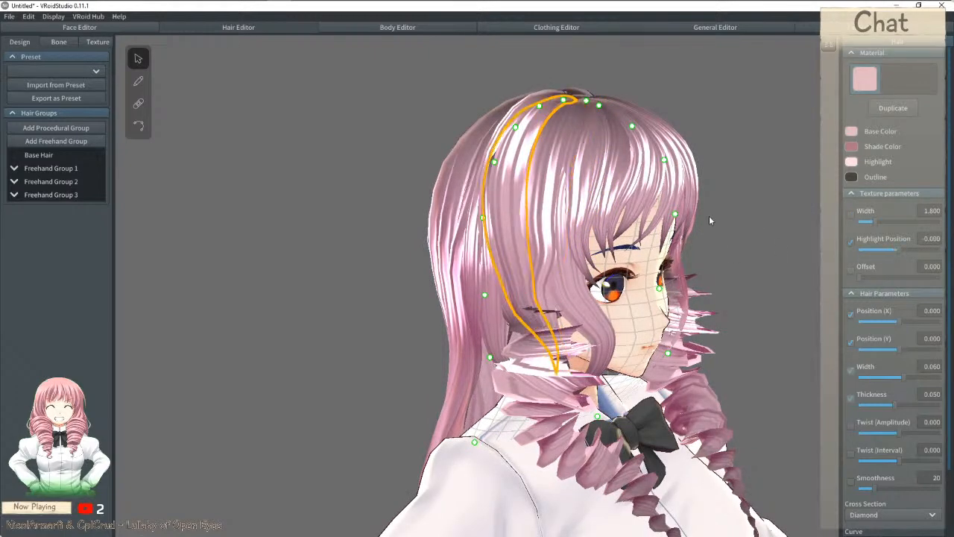
pyautogui.click(893, 249)
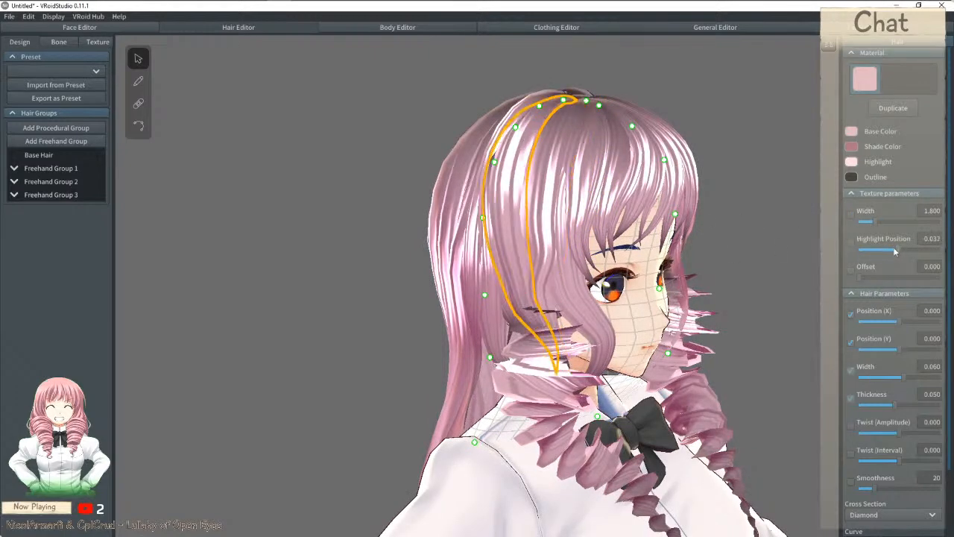
# Step: Lower the highlight position of the strands above and behind the ear, using -0.124 on the narrow wavy one, and deselect the hair
pyautogui.click(489, 132)
pyautogui.moveTo(489, 133); pyautogui.dragTo(753, 223, button='right')
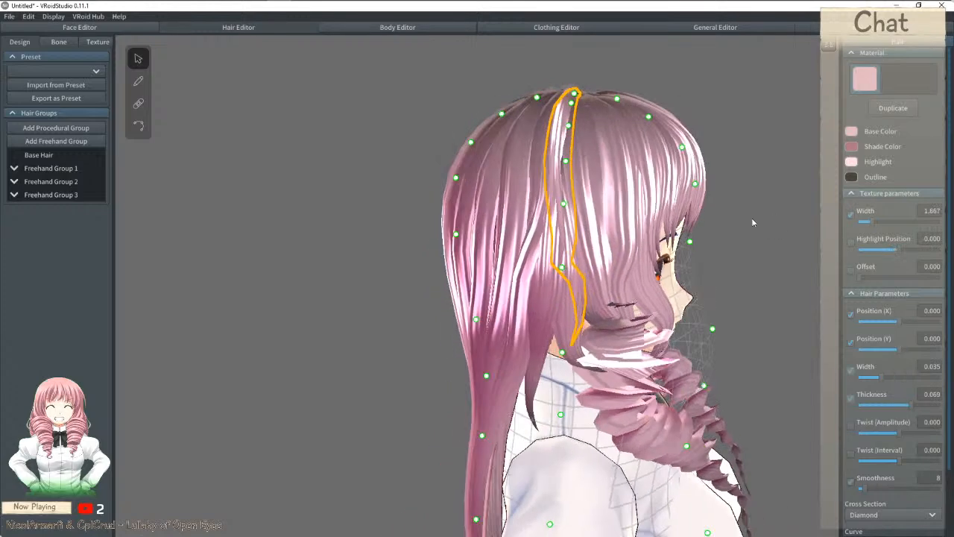
pyautogui.click(899, 250)
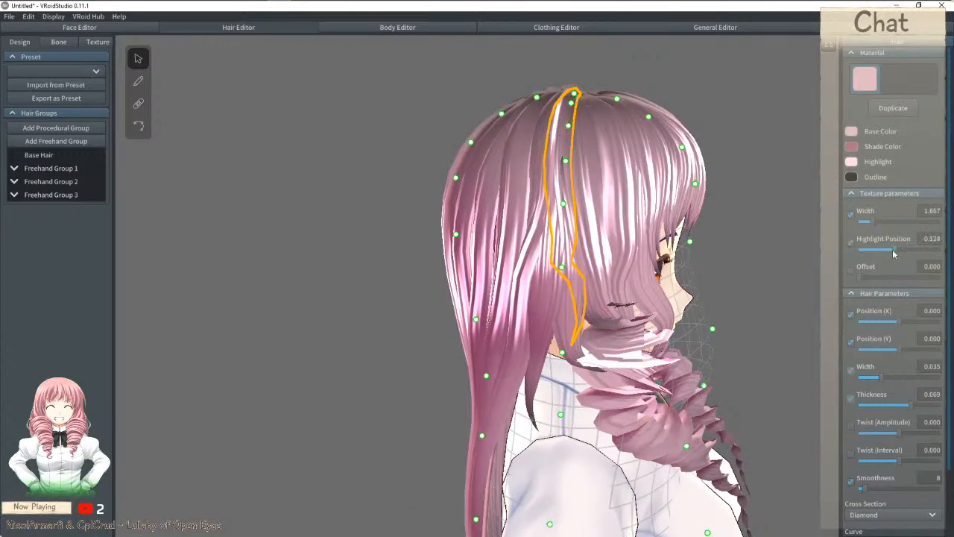
pyautogui.click(553, 128)
pyautogui.moveTo(900, 252); pyautogui.dragTo(891, 254)
pyautogui.moveTo(699, 197); pyautogui.dragTo(631, 217, button='right')
pyautogui.click(679, 226)
pyautogui.scroll(-5, 659, 203)
pyautogui.scroll(-4, 630, 212)
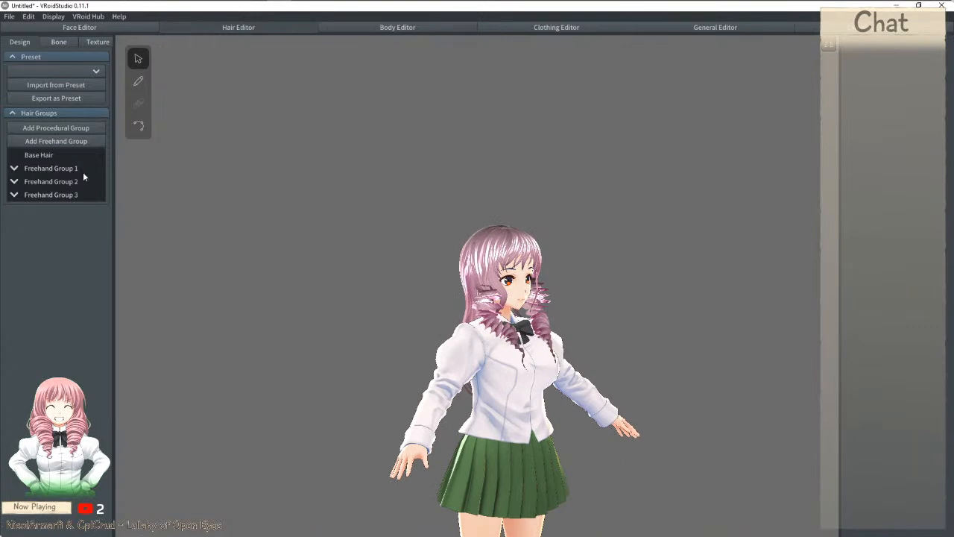
pyautogui.click(43, 167)
pyautogui.rightClick(43, 167)
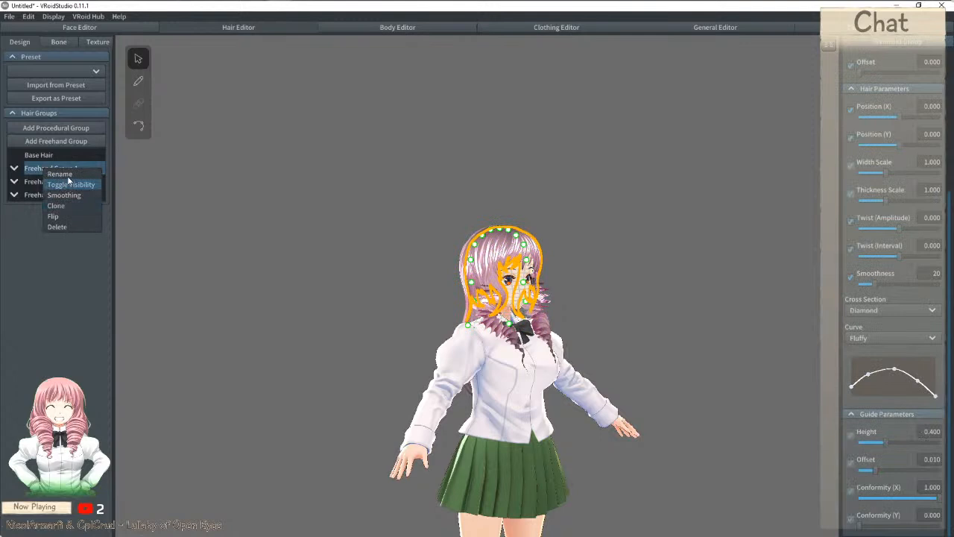
pyautogui.click(66, 175)
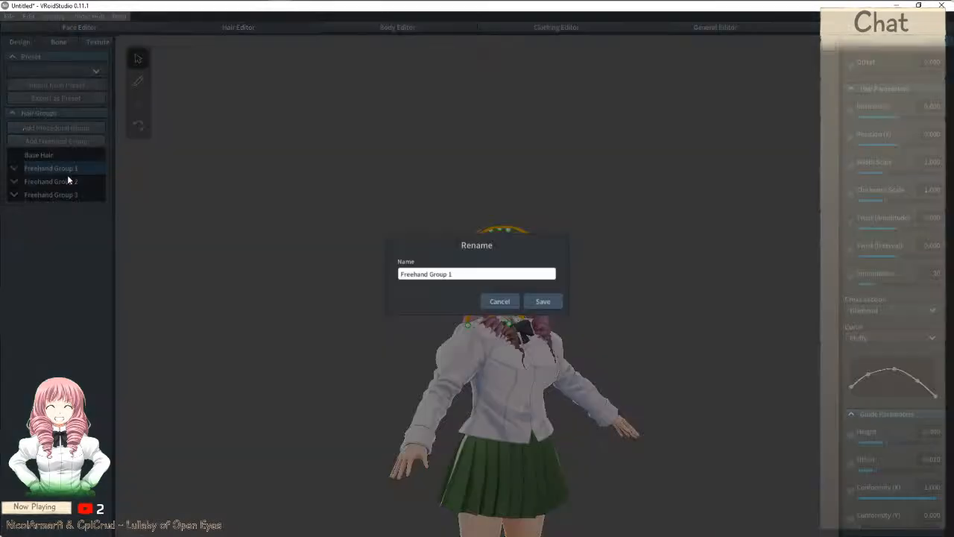
pyautogui.click(470, 274)
pyautogui.click(396, 226)
pyautogui.click(507, 301)
# Step: Hide and show Freehand Group 1 again to check which strands it contains
pyautogui.moveTo(30, 172)
pyautogui.click(87, 169)
pyautogui.click(86, 169)
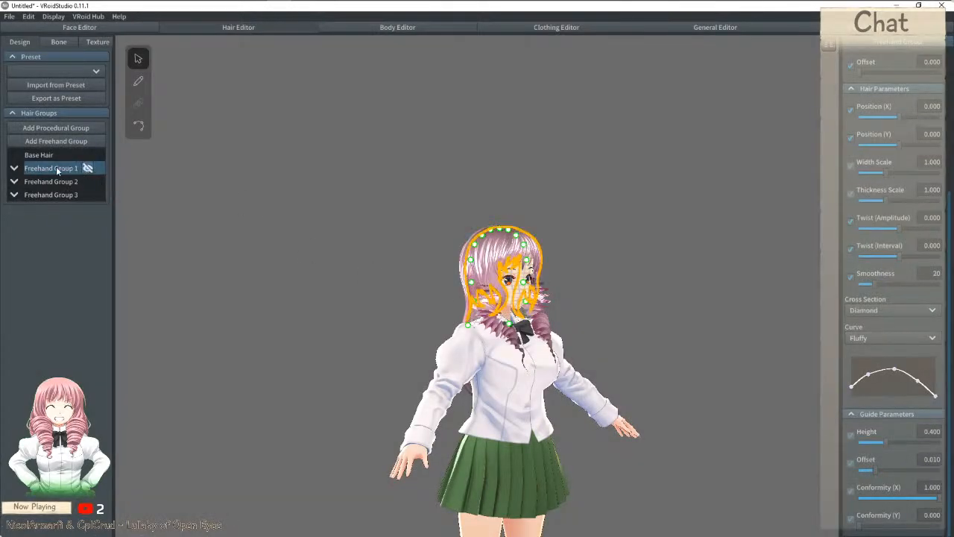
# Step: Rename the hair group Freehand Group 1 as drillfringe
pyautogui.rightClick(57, 170)
pyautogui.click(70, 172)
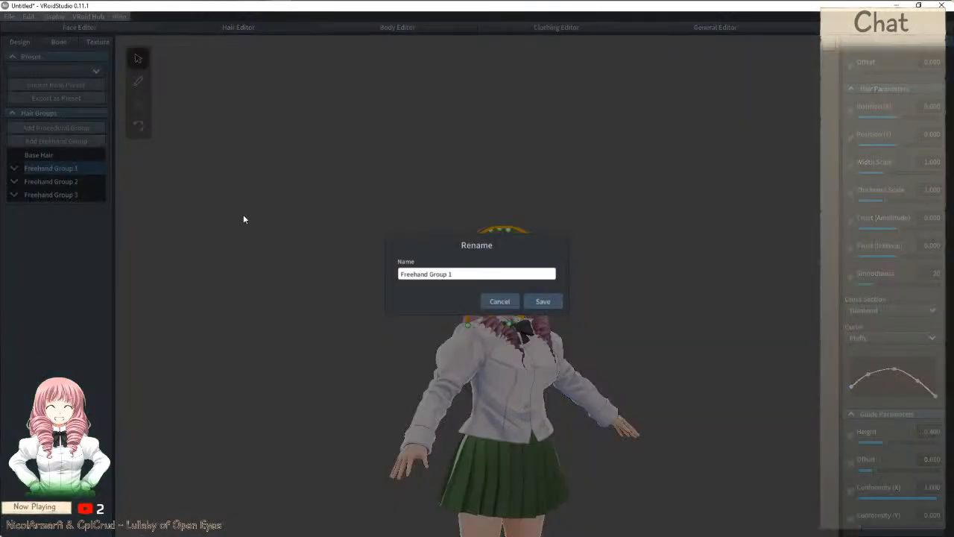
pyautogui.click(472, 276)
pyautogui.write('dril')
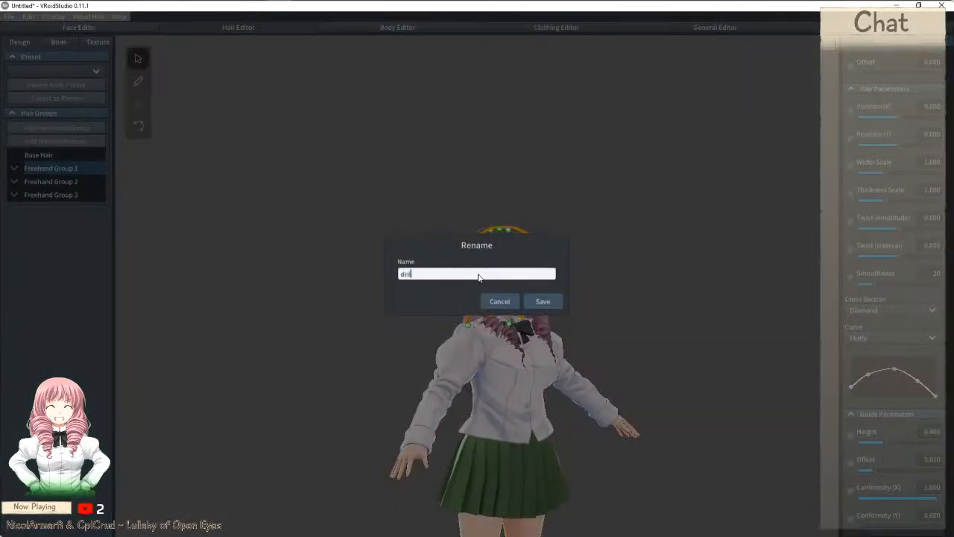
pyautogui.write('lfringe')
pyautogui.click(543, 301)
# Step: Rename the hair group Freehand Group 2 as drillrear
pyautogui.rightClick(43, 182)
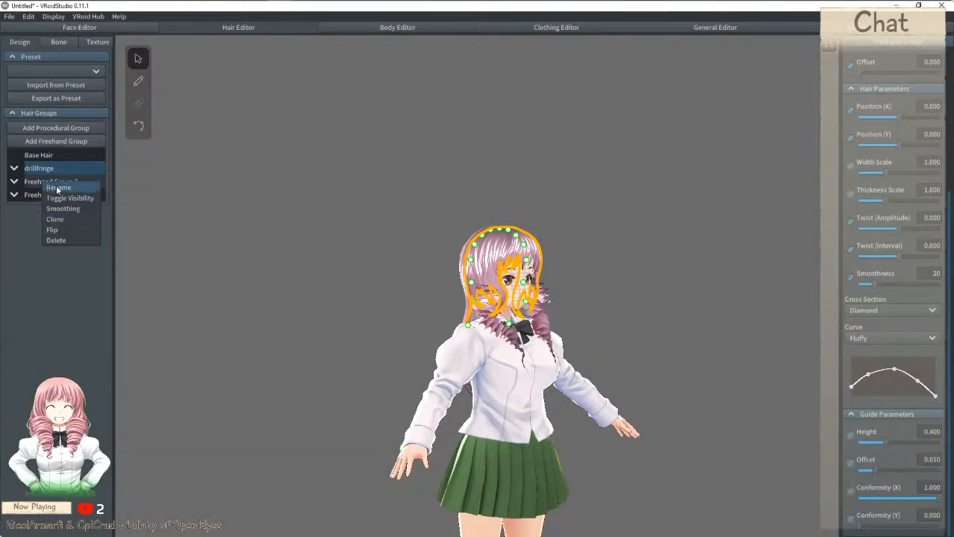
pyautogui.click(57, 188)
pyautogui.click(443, 274)
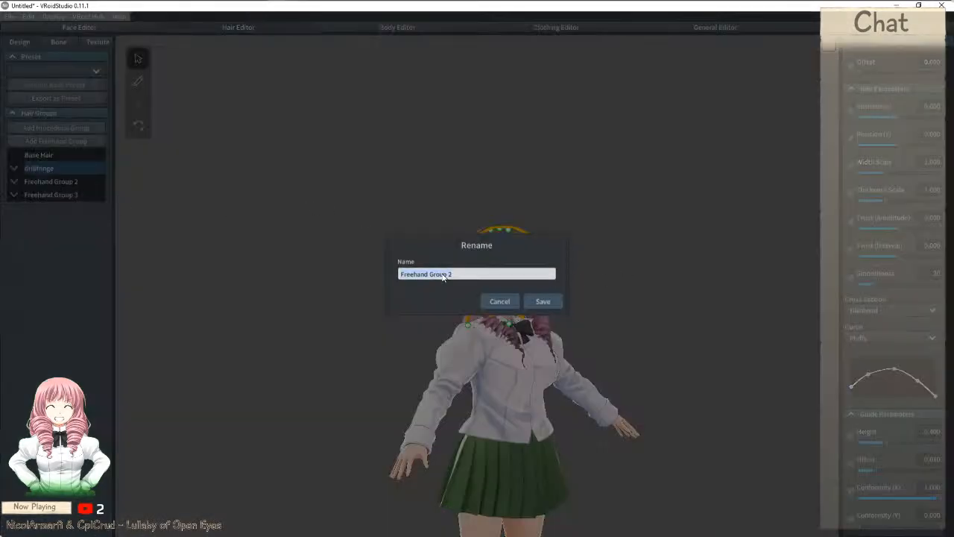
pyautogui.write('drillrear')
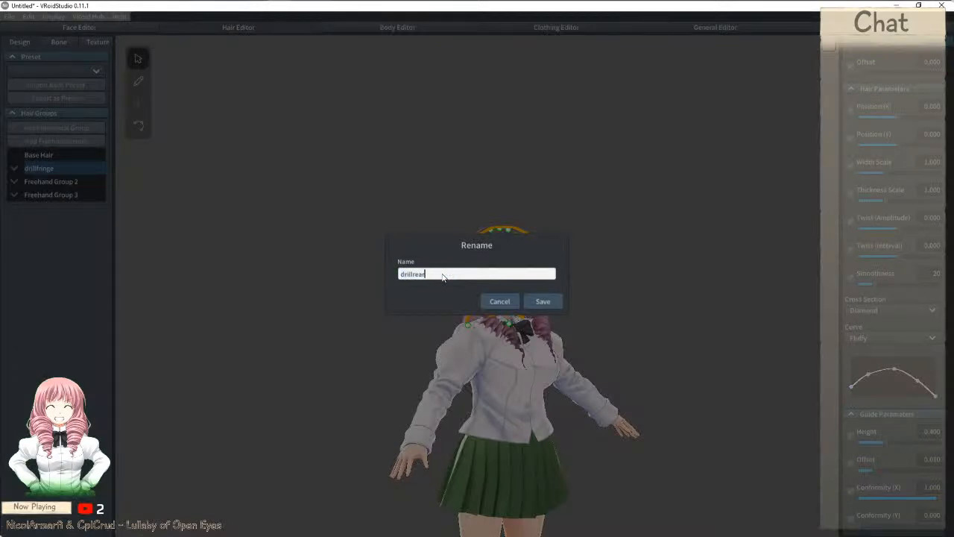
pyautogui.click(543, 301)
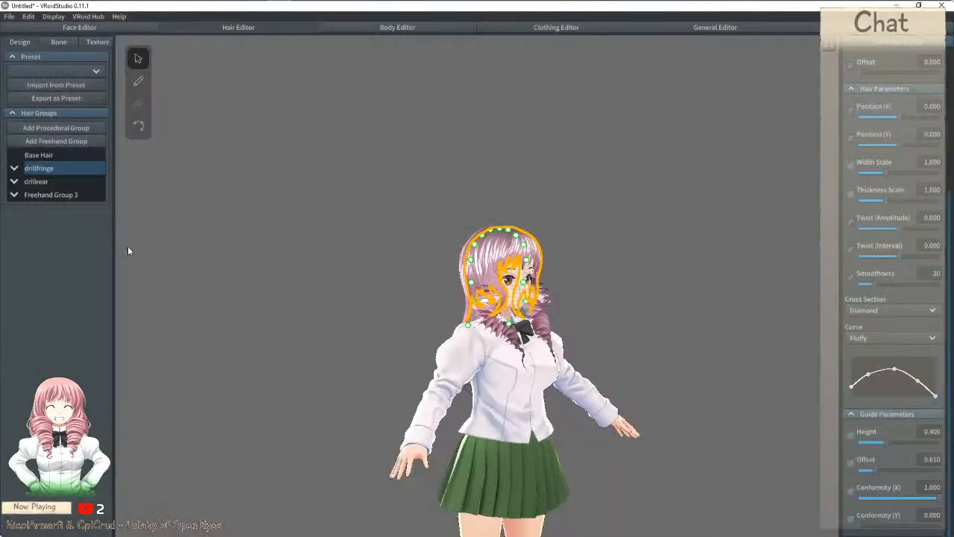
# Step: Rename the hair group Freehand Group 3 as drills
pyautogui.rightClick(42, 192)
pyautogui.click(52, 196)
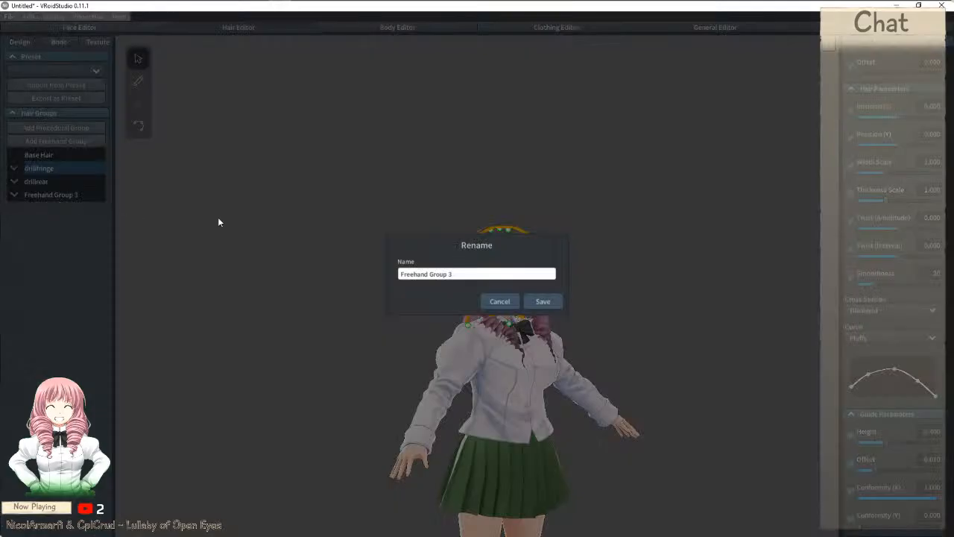
pyautogui.click(449, 274)
pyautogui.write('drills')
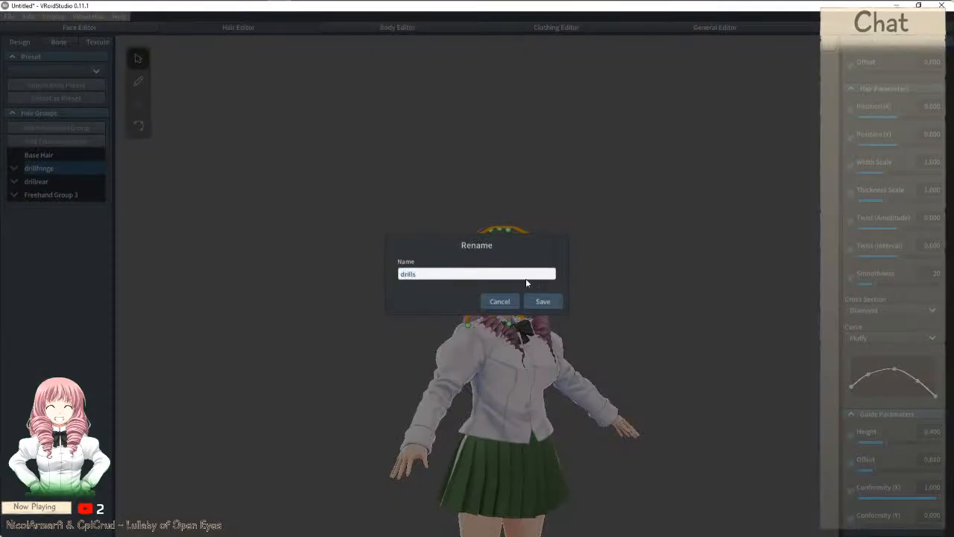
pyautogui.press('Return')
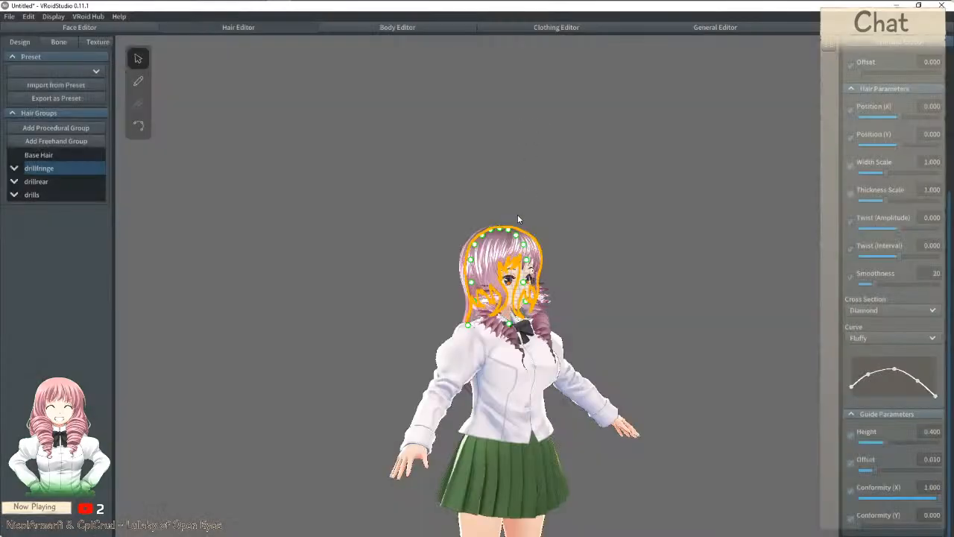
# Step: Deselect the hair and hide the drillfringe, drillrear and drills groups, leaving only the base hair on the head
pyautogui.moveTo(489, 267); pyautogui.dragTo(581, 287, button='right')
pyautogui.click(475, 219)
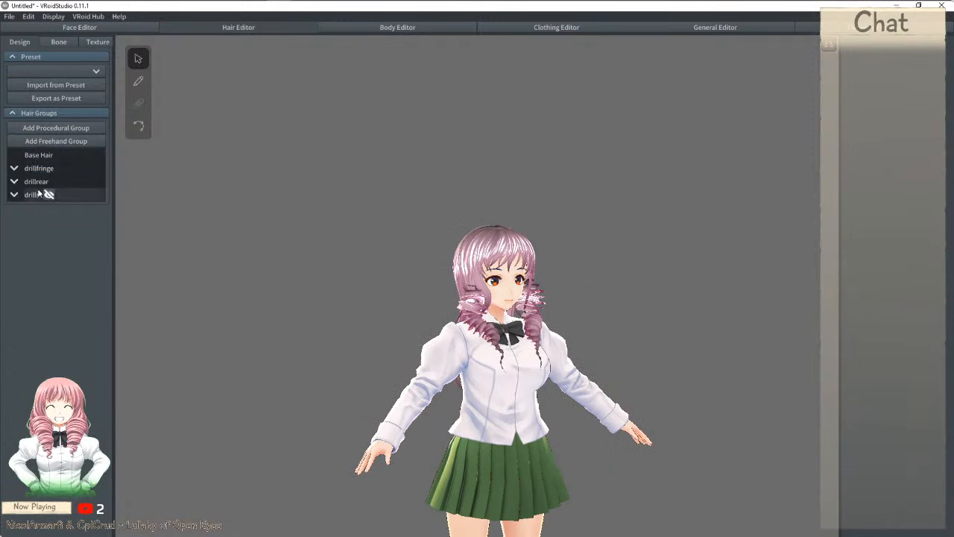
pyautogui.click(63, 167)
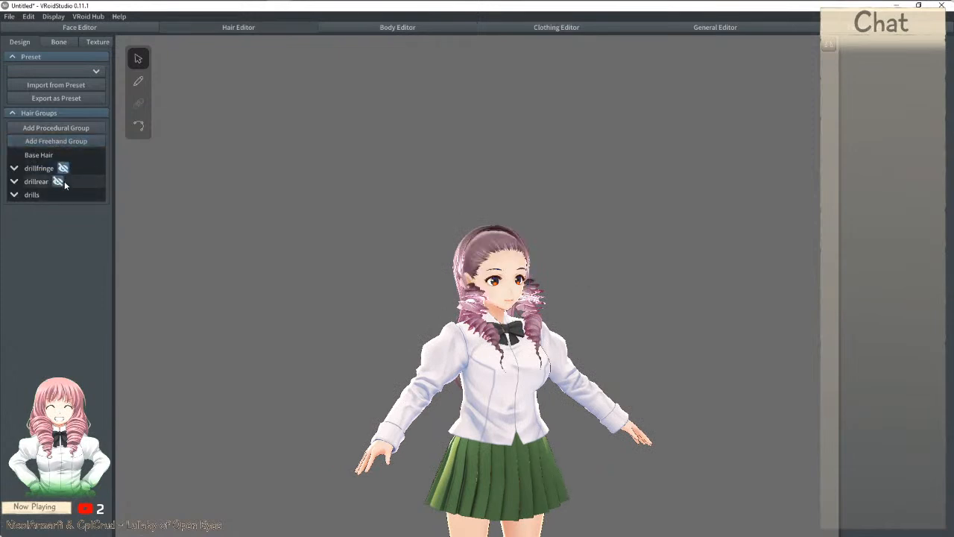
pyautogui.click(59, 182)
pyautogui.click(49, 194)
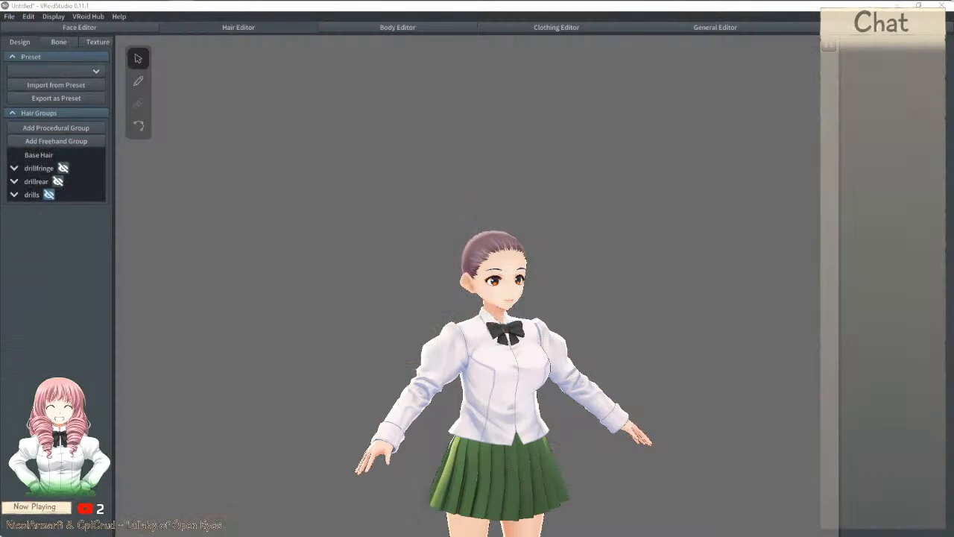
# Step: Switch to the browser, return to the "katawa shoujo misha" image results and examine short-hair reference pictures, enlarging the Part 52 image
pyautogui.hotkey('alt', 'Tab')
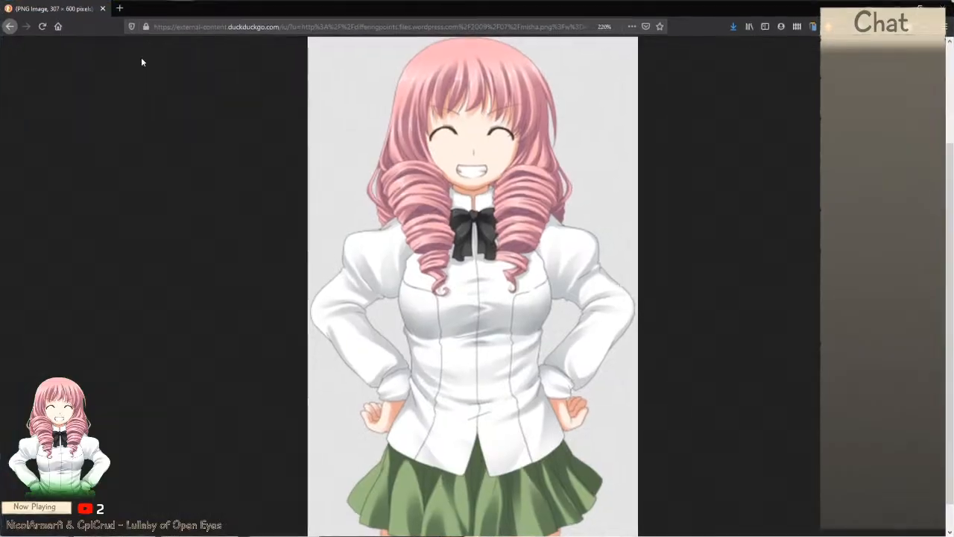
pyautogui.click(9, 27)
pyautogui.scroll(4, 446, 209)
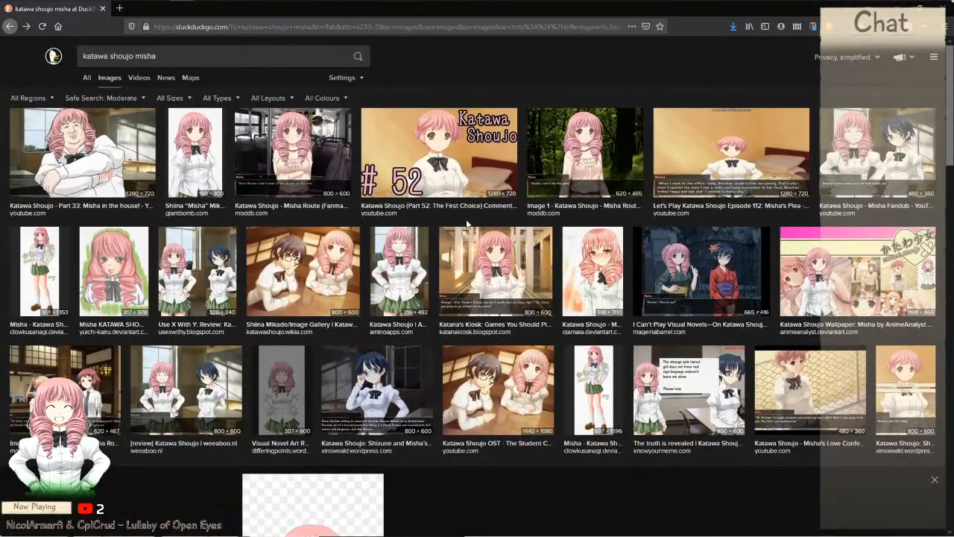
pyautogui.click(733, 145)
pyautogui.click(444, 112)
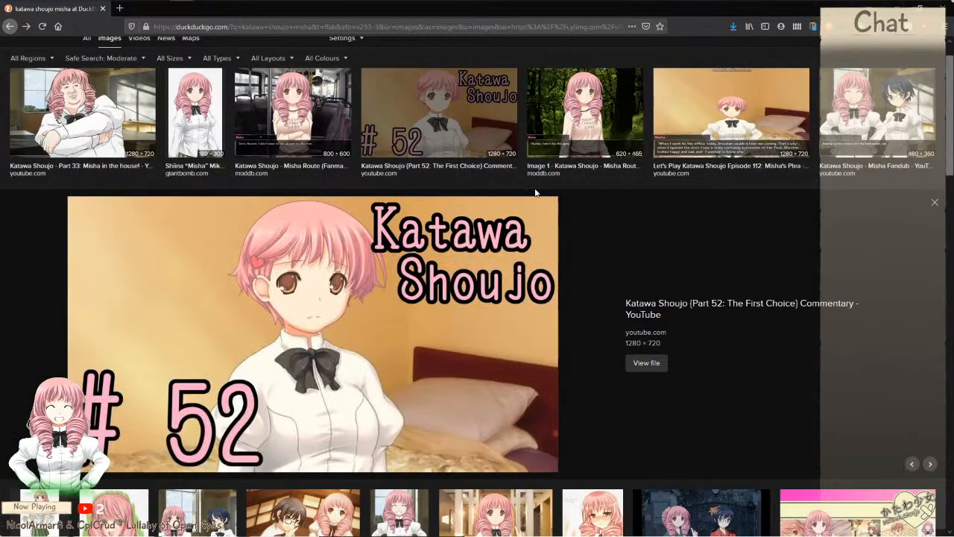
pyautogui.scroll(-4, 626, 249)
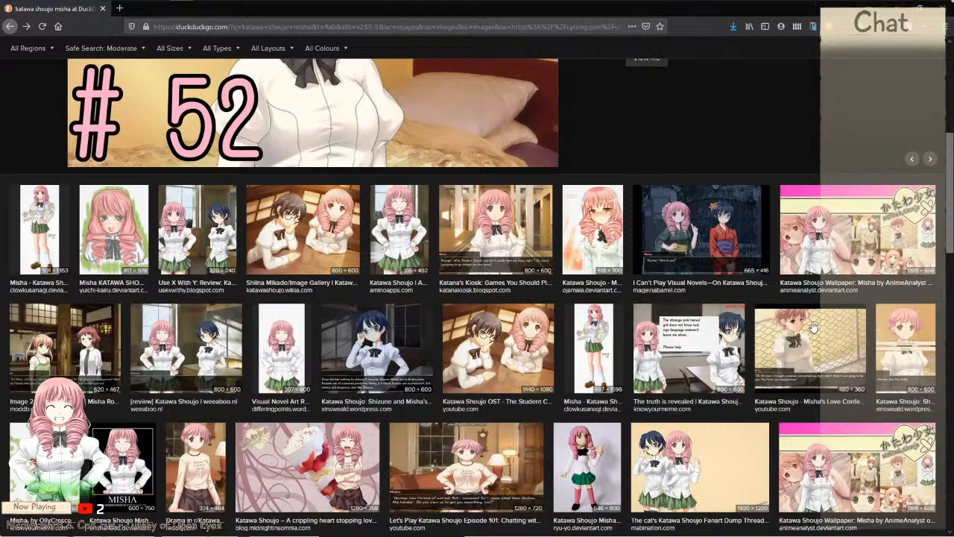
# Step: Return to VRoid Studio, show the drillfringe hair group and clone it
pyautogui.scroll(5, 775, 305)
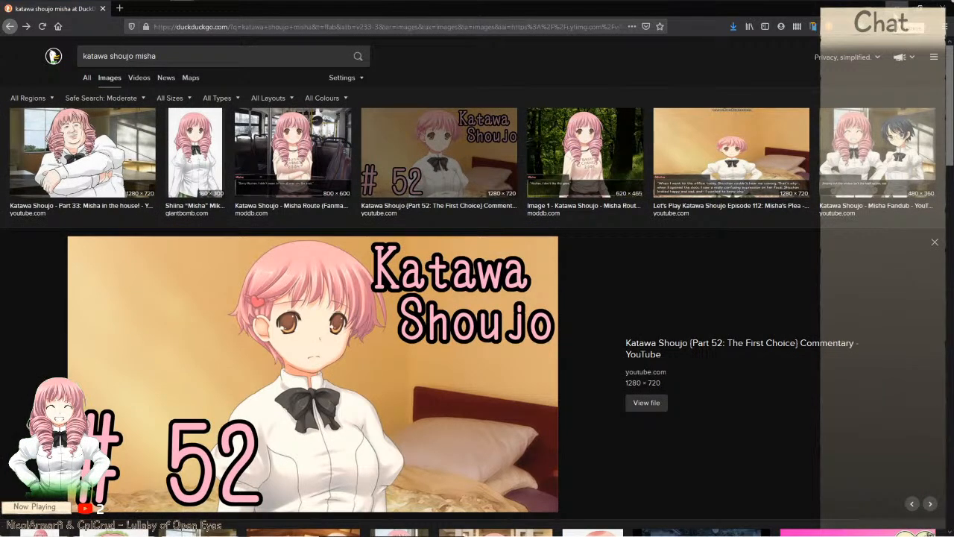
pyautogui.hotkey('alt', 'Tab')
pyautogui.moveTo(518, 242); pyautogui.dragTo(504, 244, button='right')
pyautogui.scroll(3, 519, 246)
pyautogui.scroll(4, 520, 248)
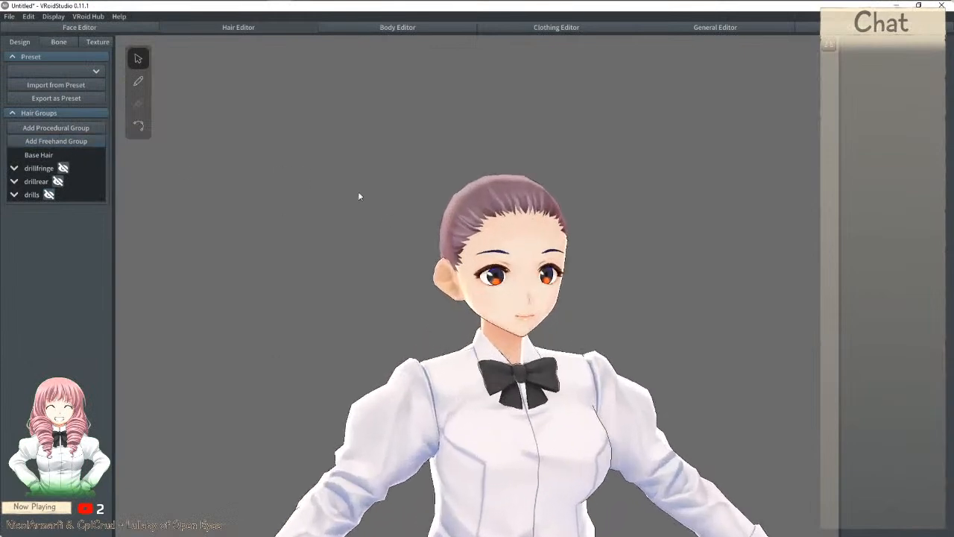
pyautogui.click(34, 170)
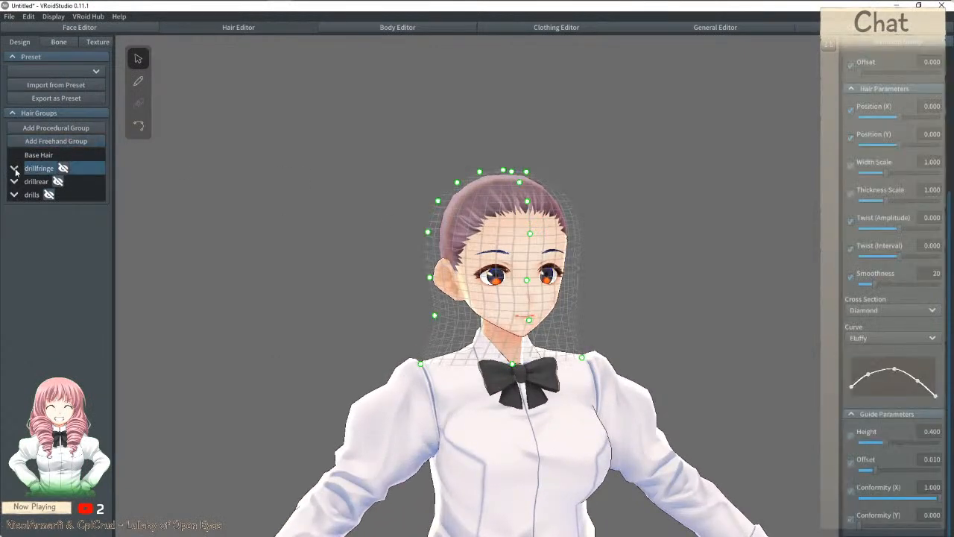
pyautogui.click(63, 169)
pyautogui.rightClick(43, 171)
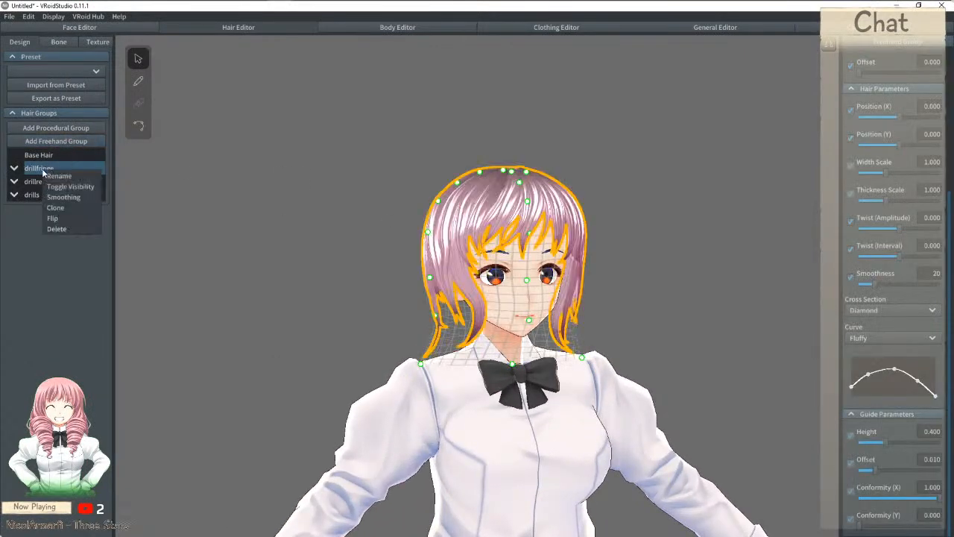
pyautogui.click(56, 207)
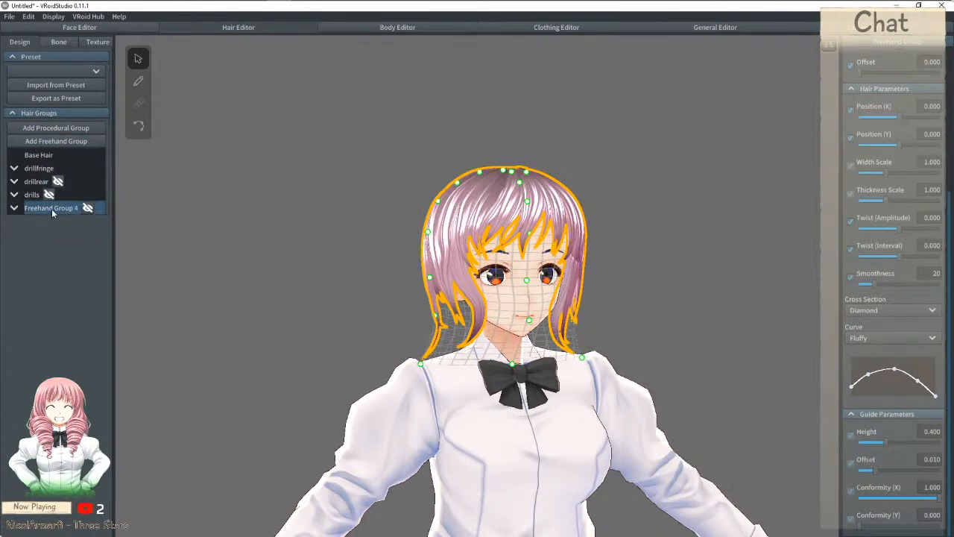
# Step: Rename the cloned hair group as shortfringe, deselect it and hide the drillfringe group
pyautogui.rightClick(54, 210)
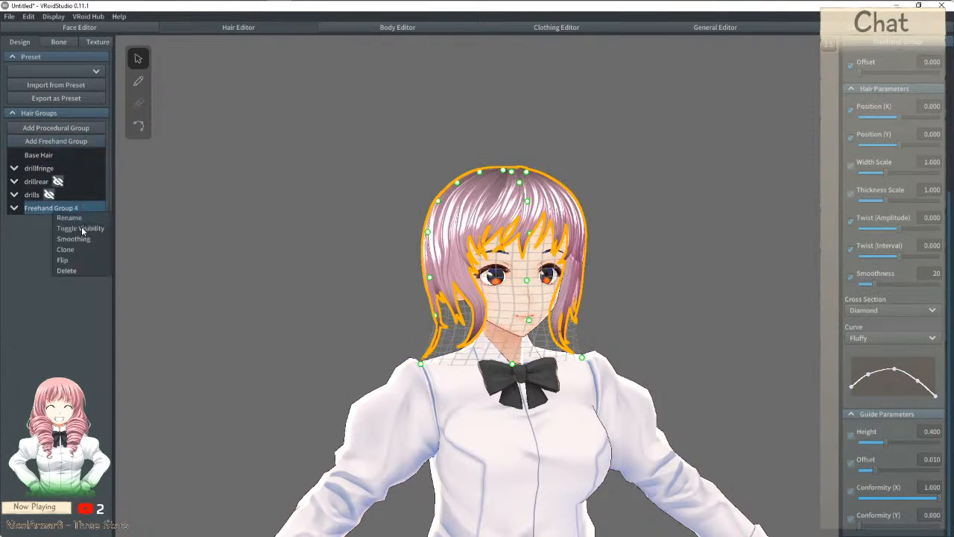
pyautogui.click(70, 218)
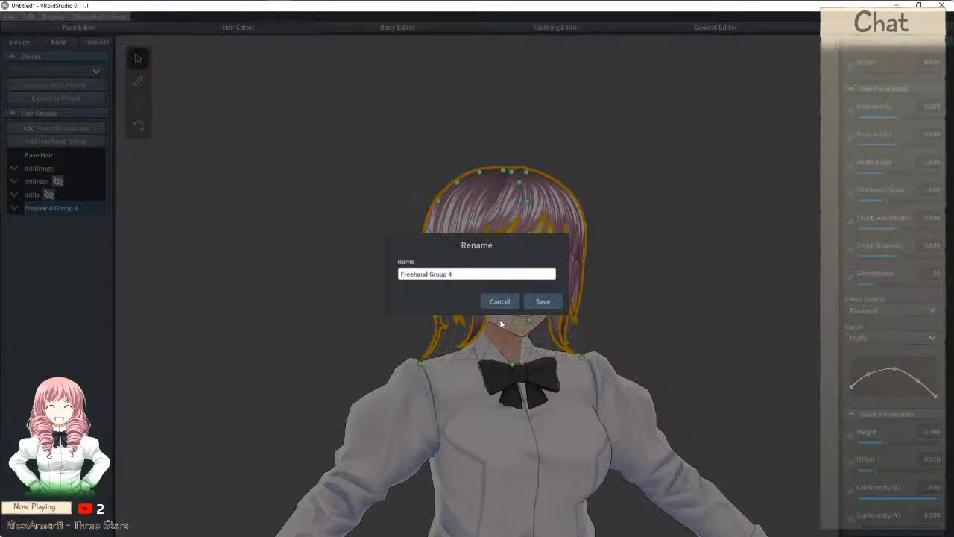
pyautogui.click(437, 275)
pyautogui.write('shortf')
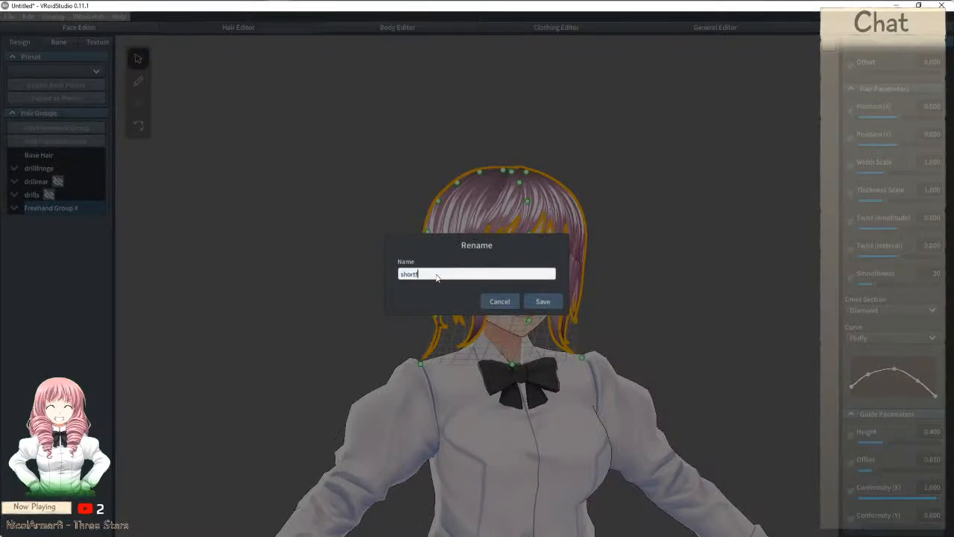
pyautogui.click(543, 301)
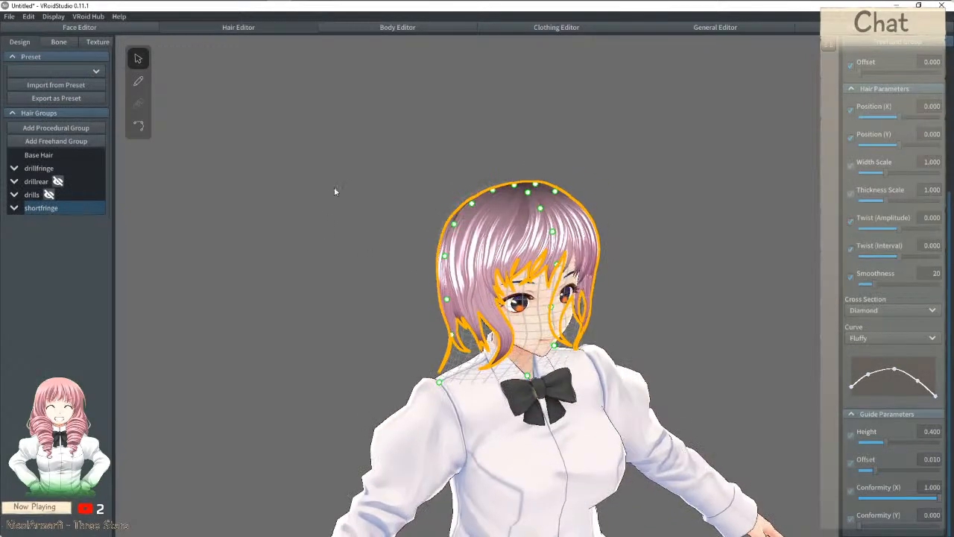
pyautogui.click(335, 191)
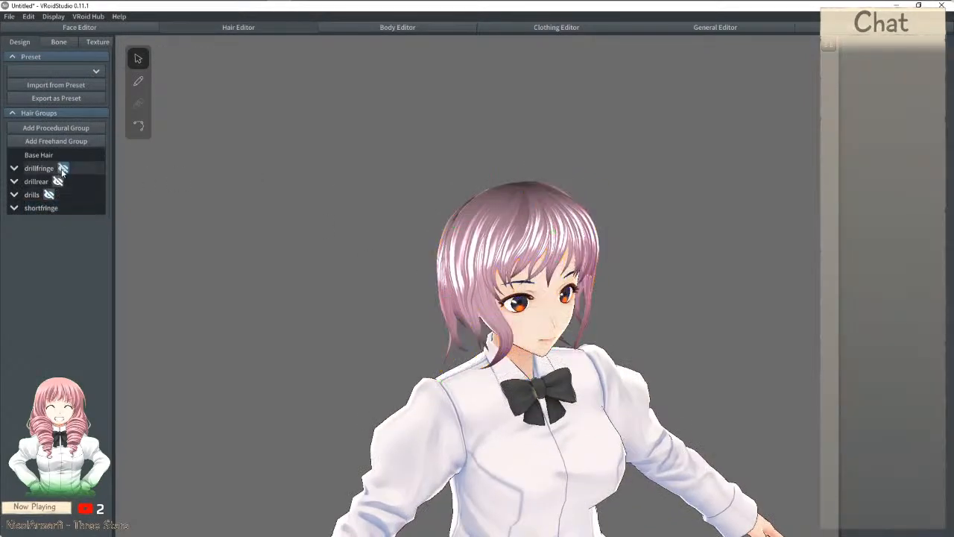
# Step: Expand the shortfringe group and delete its rearmost side strands one by one on the character's right side
pyautogui.click(49, 210)
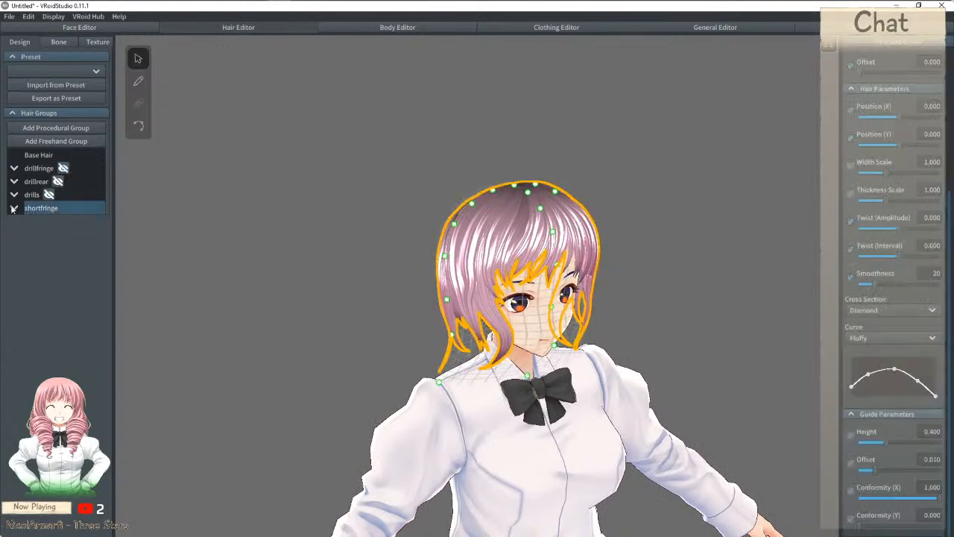
pyautogui.click(14, 208)
pyautogui.moveTo(442, 295); pyautogui.dragTo(512, 279, button='right')
pyautogui.click(501, 282)
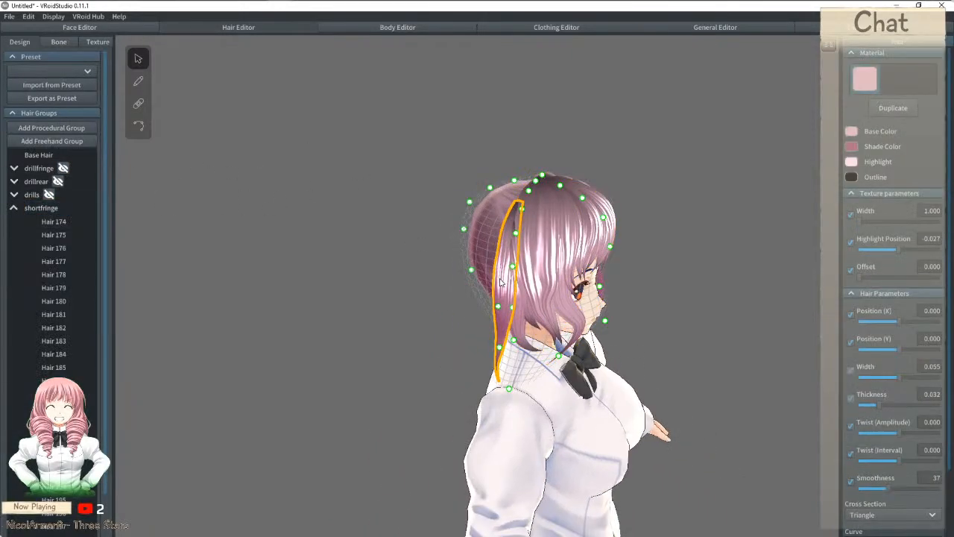
pyautogui.rightClick(81, 386)
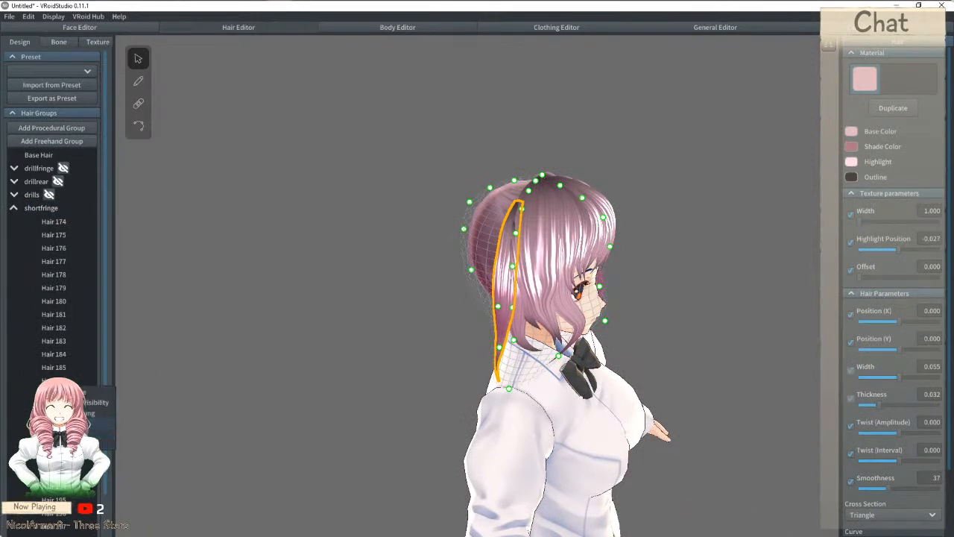
pyautogui.click(95, 444)
pyautogui.moveTo(511, 285); pyautogui.dragTo(497, 292, button='right')
pyautogui.click(501, 294)
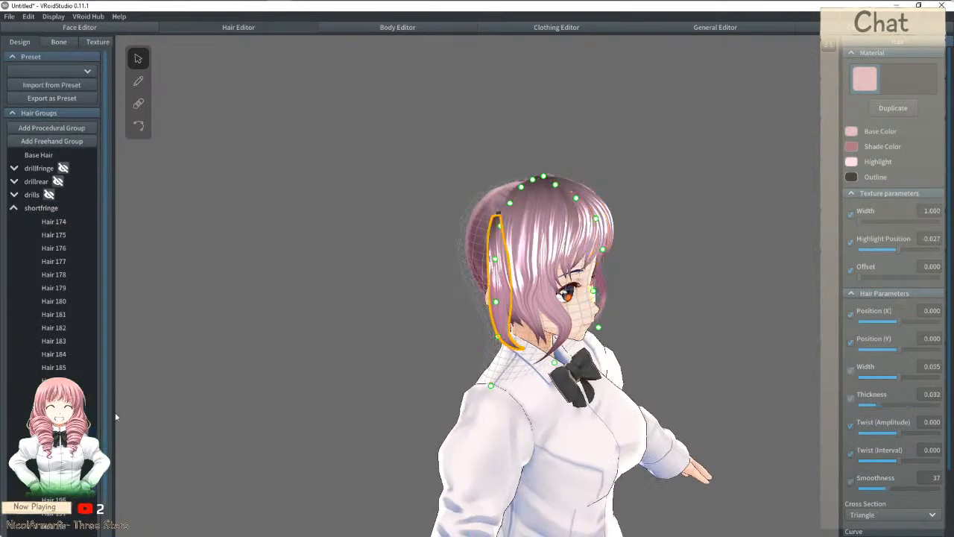
pyautogui.rightClick(72, 419)
pyautogui.click(88, 475)
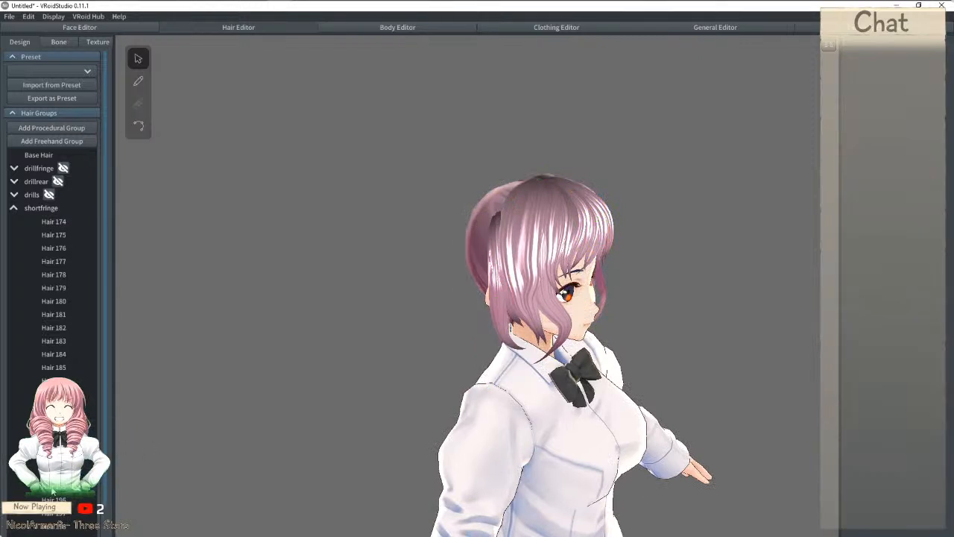
pyautogui.click(504, 311)
pyautogui.rightClick(75, 424)
pyautogui.click(91, 480)
pyautogui.click(506, 307)
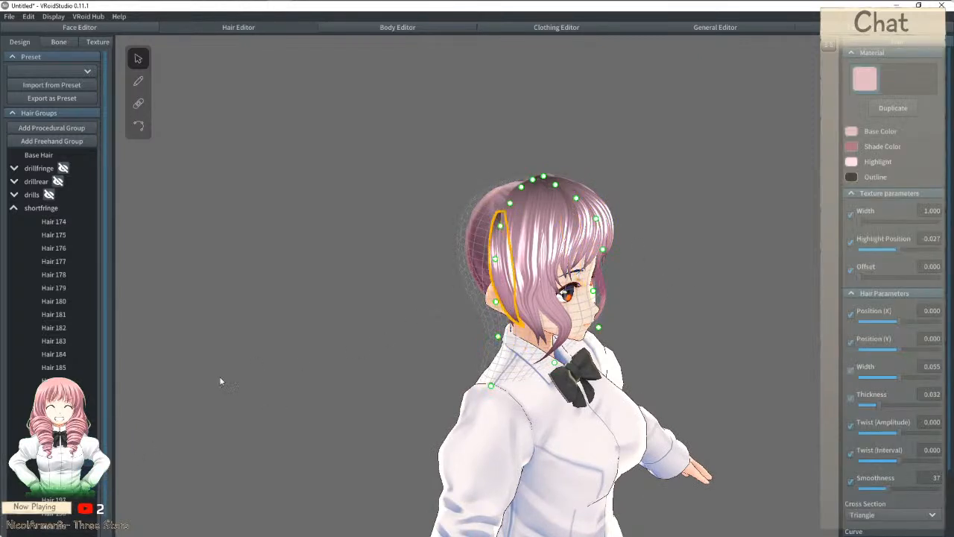
pyautogui.rightClick(67, 402)
pyautogui.click(89, 476)
# Step: Delete the matching rearmost side strands of shortfringe on the character's left side
pyautogui.moveTo(683, 260); pyautogui.dragTo(511, 261, button='right')
pyautogui.scroll(2, 511, 261)
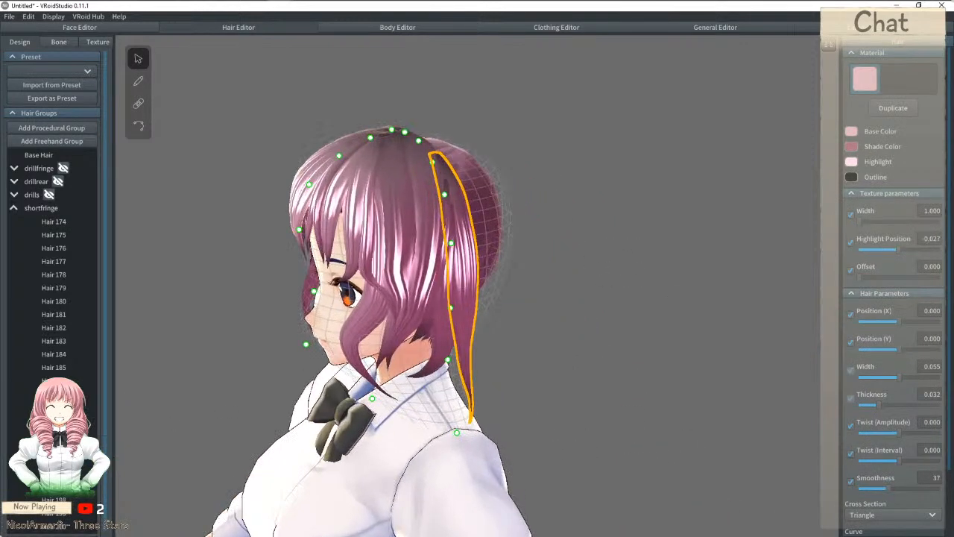
pyautogui.rightClick(61, 383)
pyautogui.click(98, 442)
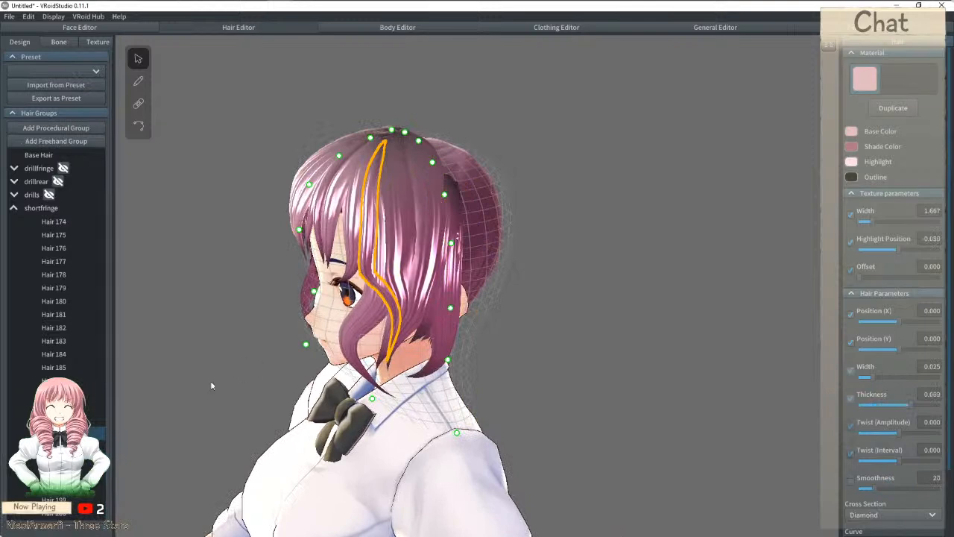
pyautogui.click(449, 229)
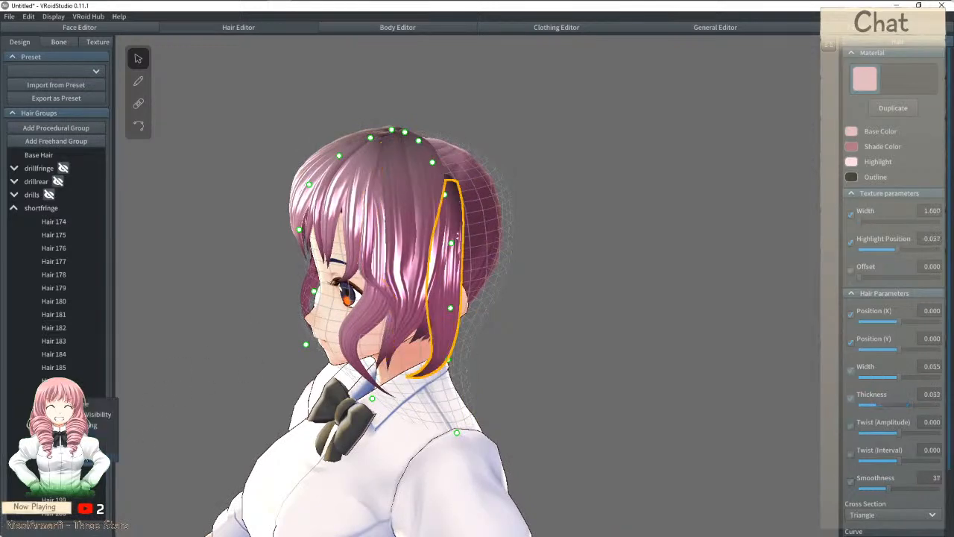
pyautogui.hotkey('ctrl', 'z')
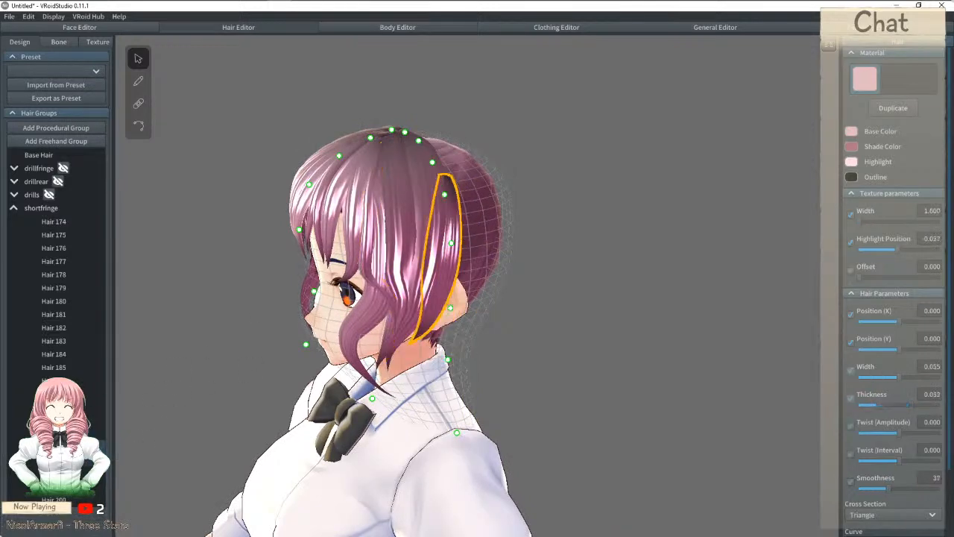
pyautogui.hotkey('ctrl', 'z')
pyautogui.moveTo(294, 334); pyautogui.dragTo(396, 288, button='right')
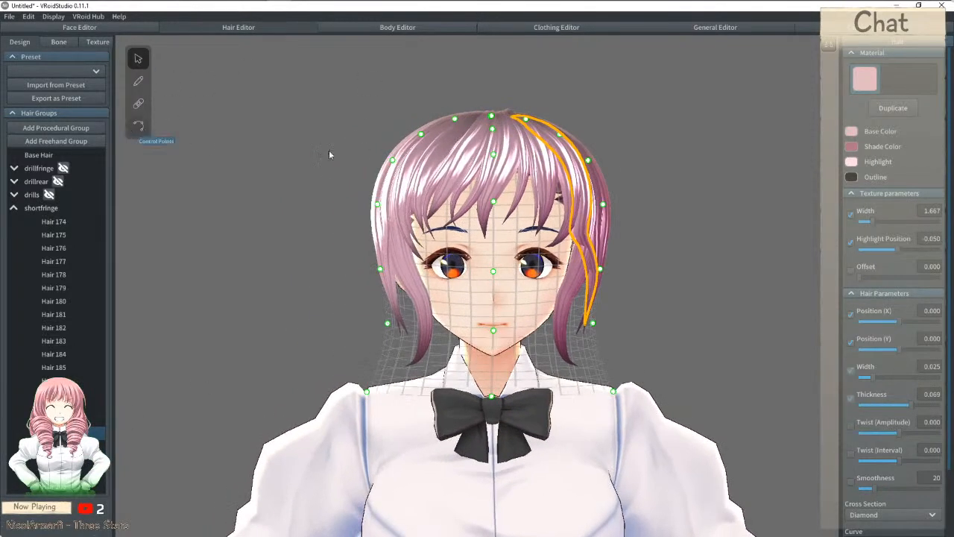
# Step: Pull the side points of the shortfringe hair guide inward from the temples down to the jaw so the hair sits closer
pyautogui.moveTo(393, 159); pyautogui.dragTo(400, 162)
pyautogui.moveTo(378, 205); pyautogui.dragTo(383, 206)
pyautogui.moveTo(380, 270); pyautogui.dragTo(391, 268)
pyautogui.moveTo(388, 324); pyautogui.dragTo(401, 320)
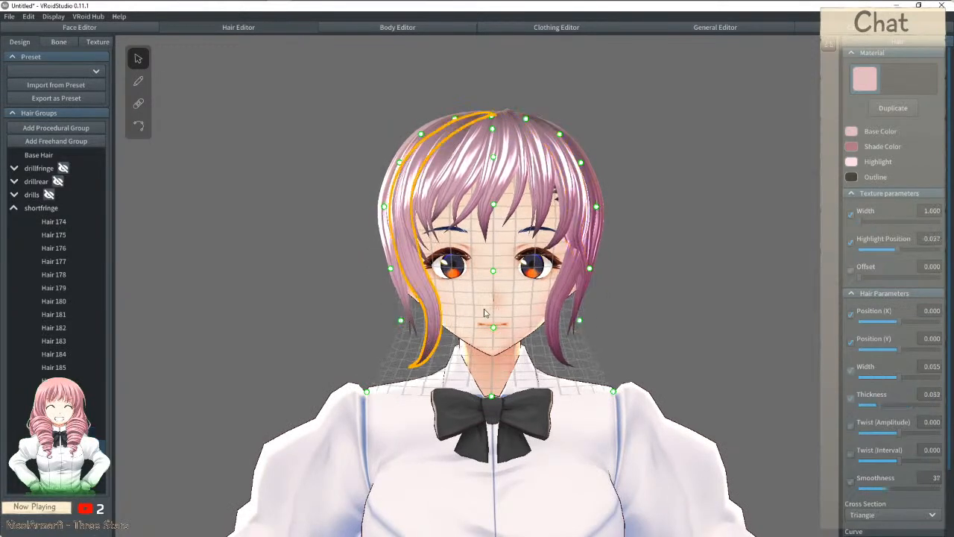
# Step: Display the strands' control points and apply smoothing to the whole shortfringe group
pyautogui.click(138, 125)
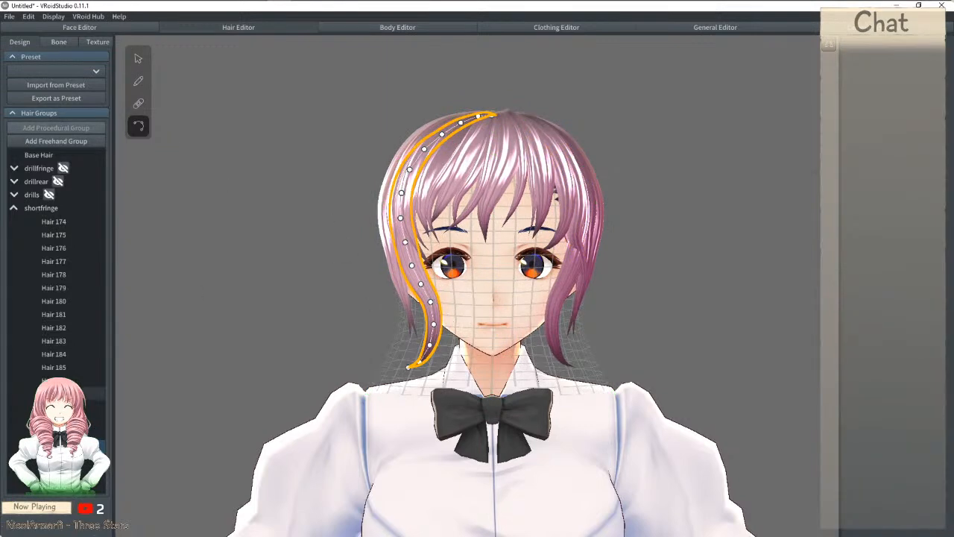
pyautogui.rightClick(41, 208)
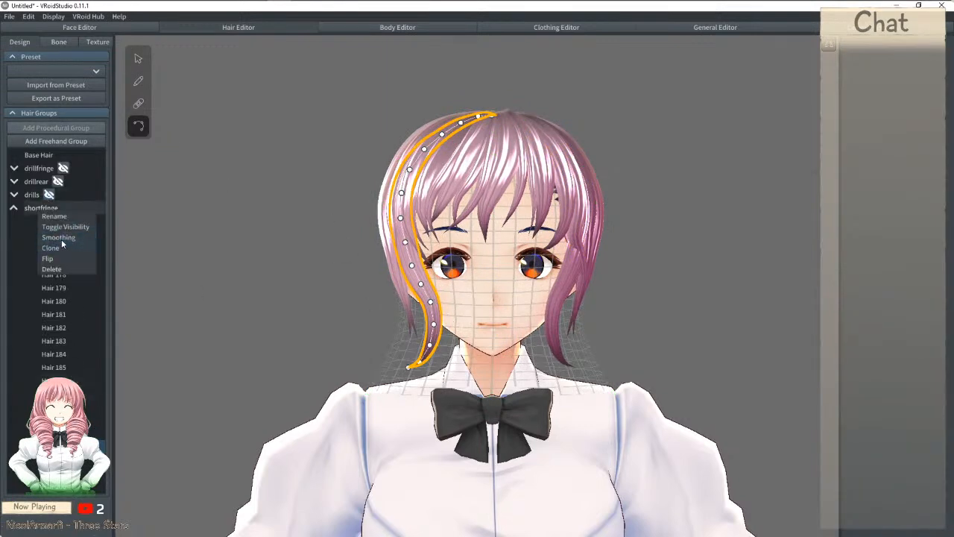
pyautogui.click(61, 241)
pyautogui.rightClick(37, 211)
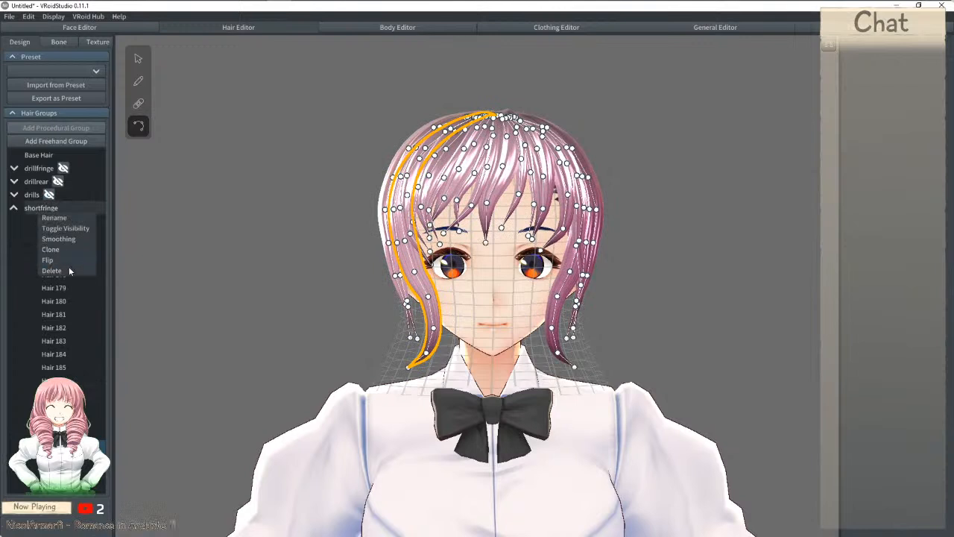
pyautogui.click(67, 263)
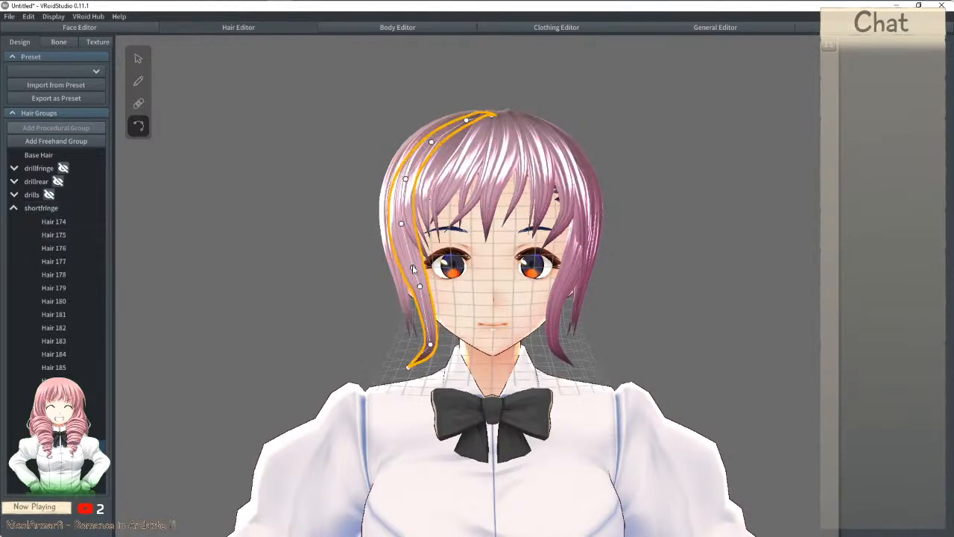
# Step: Shorten and reshape the long curled cheek strands on both sides of the face by moving their control points
pyautogui.click(406, 260)
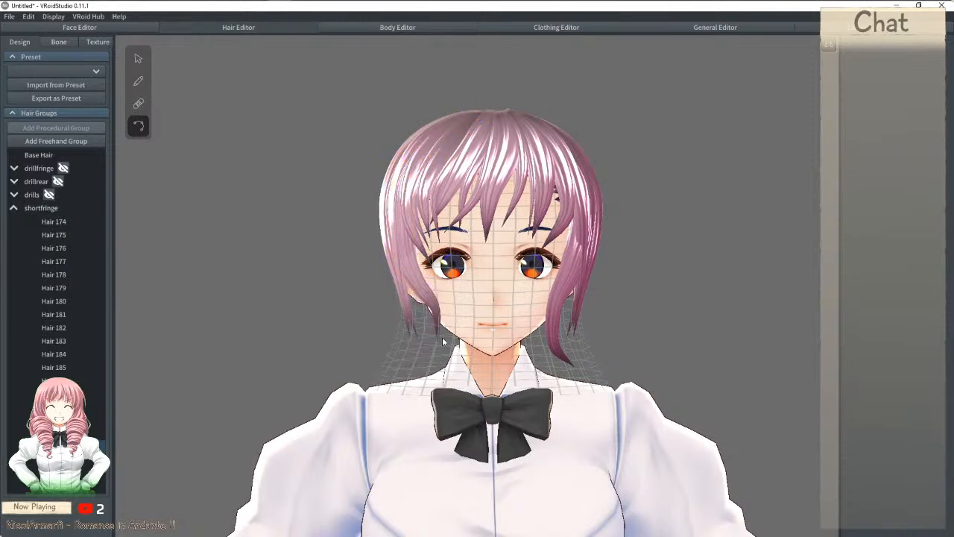
pyautogui.moveTo(557, 316); pyautogui.dragTo(529, 314, button='right')
pyautogui.click(494, 298)
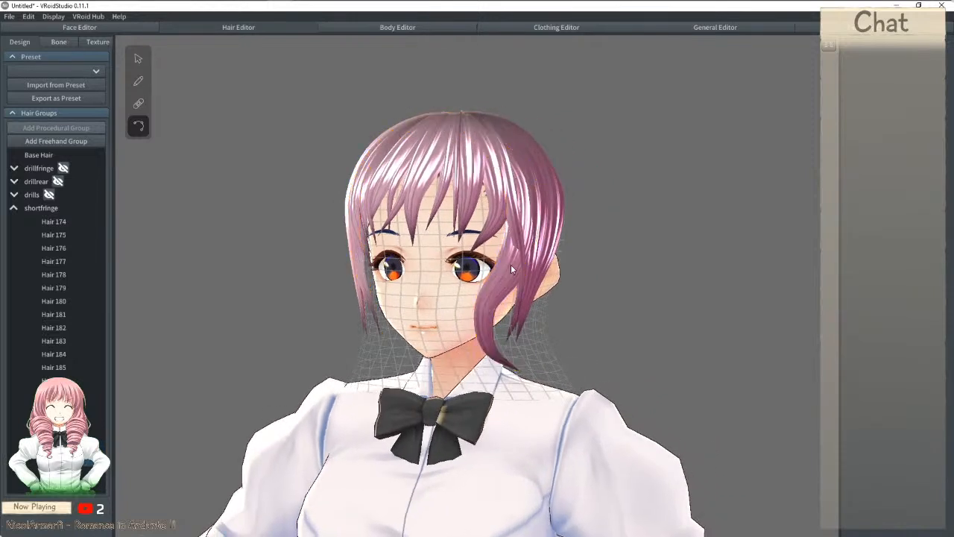
pyautogui.moveTo(489, 348); pyautogui.dragTo(490, 313)
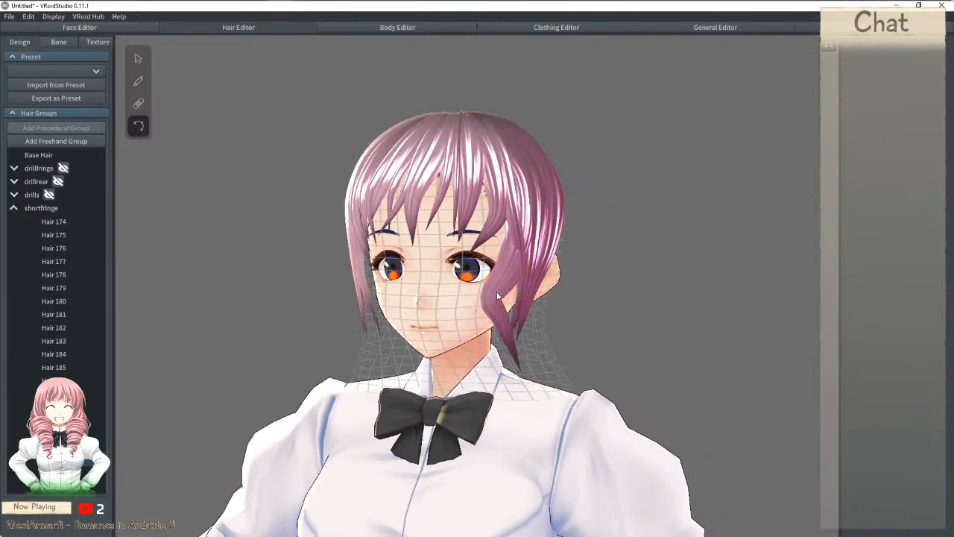
pyautogui.click(513, 337)
pyautogui.click(515, 328)
pyautogui.moveTo(514, 328); pyautogui.dragTo(504, 243, button='right')
# Step: Adjust the control points of the side strands between the character's left temple and ear
pyautogui.click(466, 233)
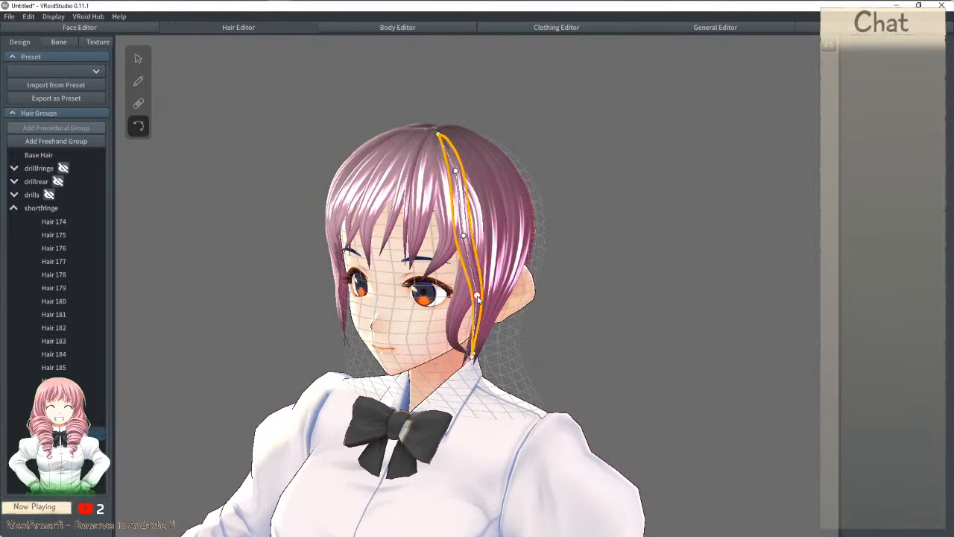
pyautogui.click(475, 225)
pyautogui.click(470, 213)
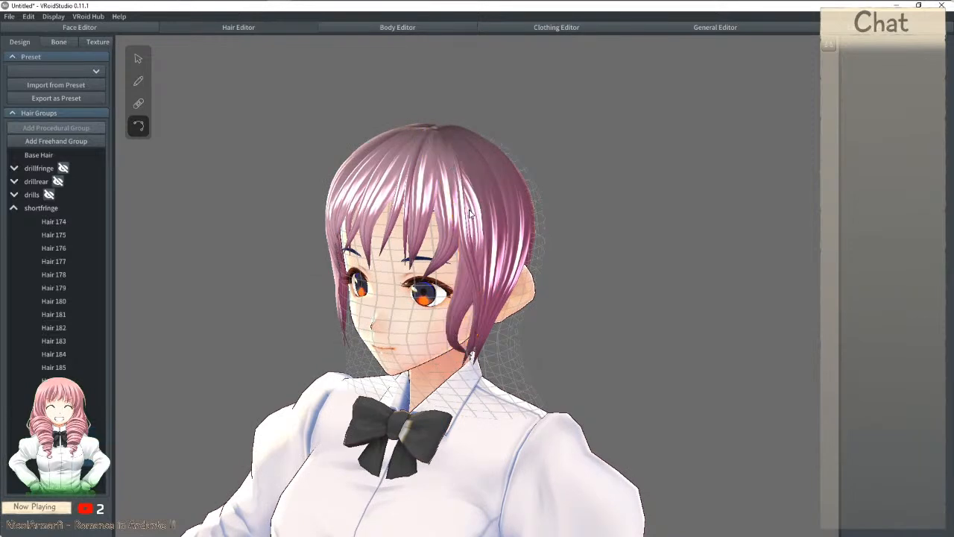
pyautogui.click(464, 236)
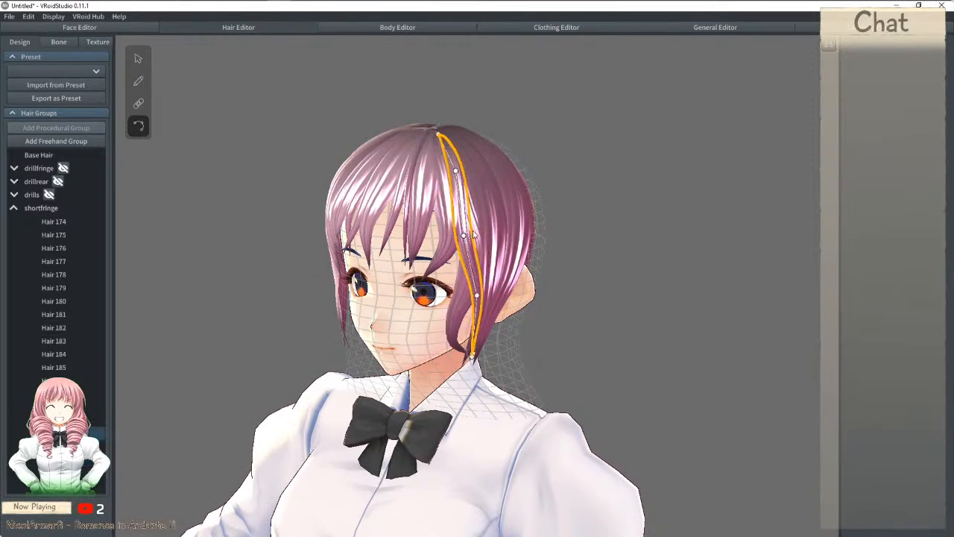
pyautogui.click(476, 232)
pyautogui.click(478, 234)
pyautogui.click(470, 251)
pyautogui.click(470, 250)
pyautogui.click(465, 291)
pyautogui.click(466, 290)
pyautogui.click(482, 270)
pyautogui.click(477, 179)
pyautogui.moveTo(610, 255); pyautogui.dragTo(639, 247, button='right')
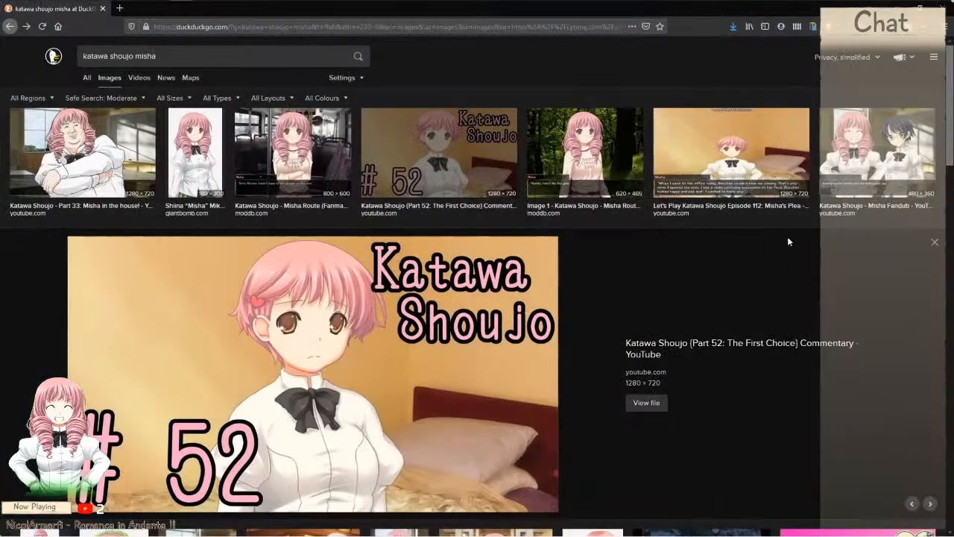
# Step: Look through the katawa shoujo misha image results for short-haired references, previewing the Shizune & Misha wallpaper
pyautogui.scroll(-1, 708, 223)
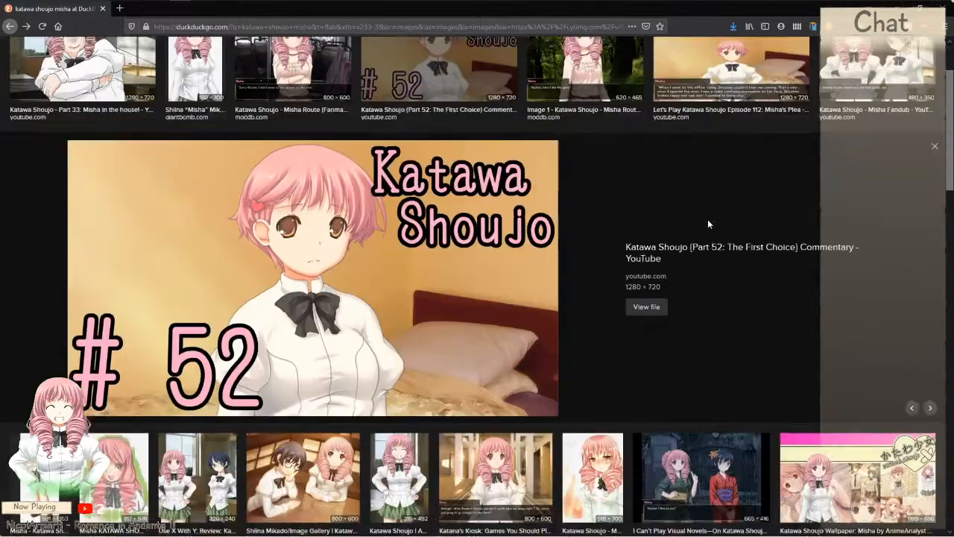
pyautogui.scroll(-5, 387, 173)
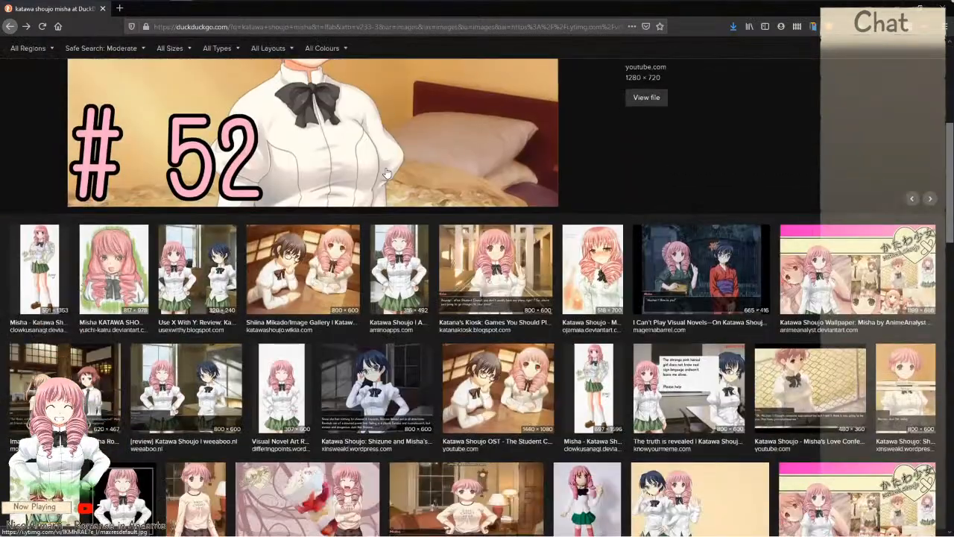
pyautogui.scroll(-3, 387, 174)
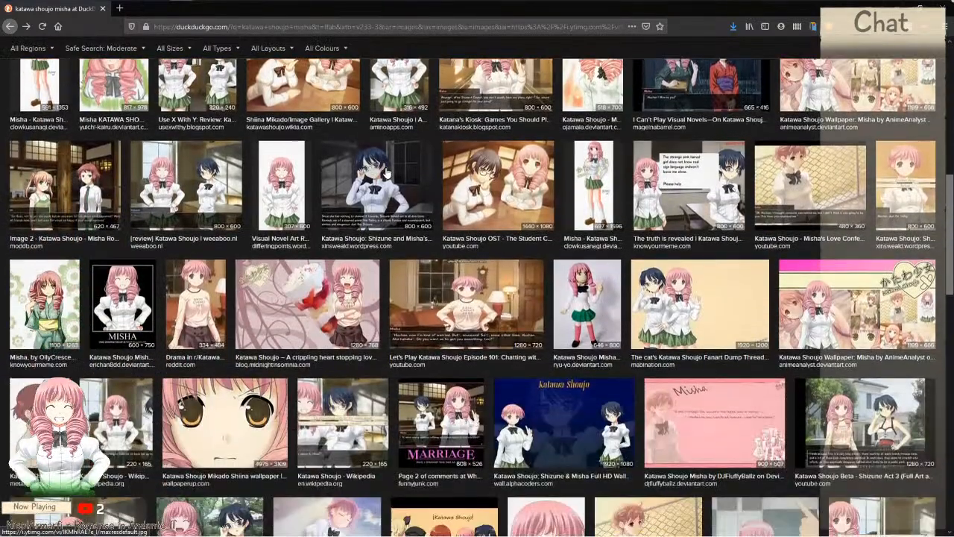
pyautogui.scroll(-1, 387, 173)
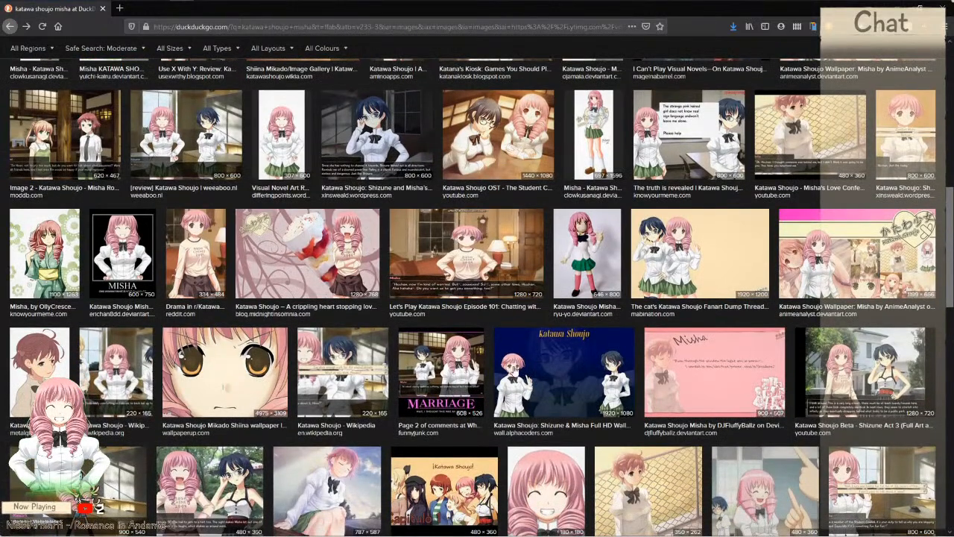
pyautogui.click(547, 380)
pyautogui.scroll(3, 245, 243)
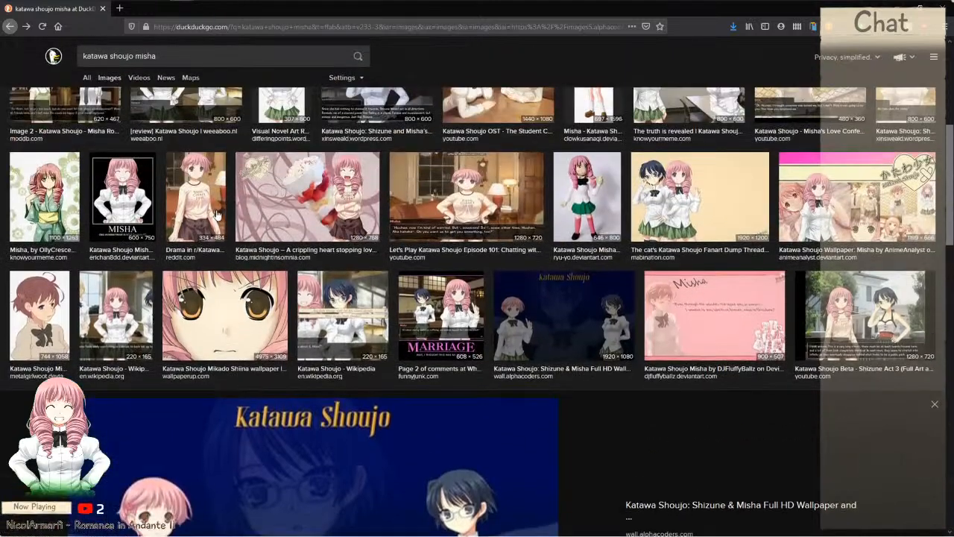
# Step: Open the 334 × 484 image of the short-haired character in the Bush Cheney 2004 shirt on its own and enlarge it to 170%
pyautogui.click(216, 215)
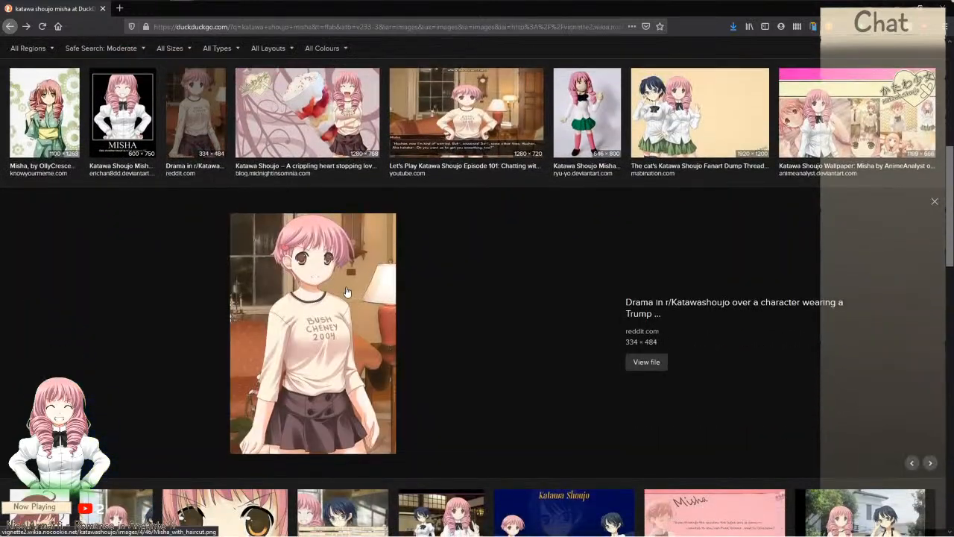
pyautogui.rightClick(347, 288)
pyautogui.click(381, 388)
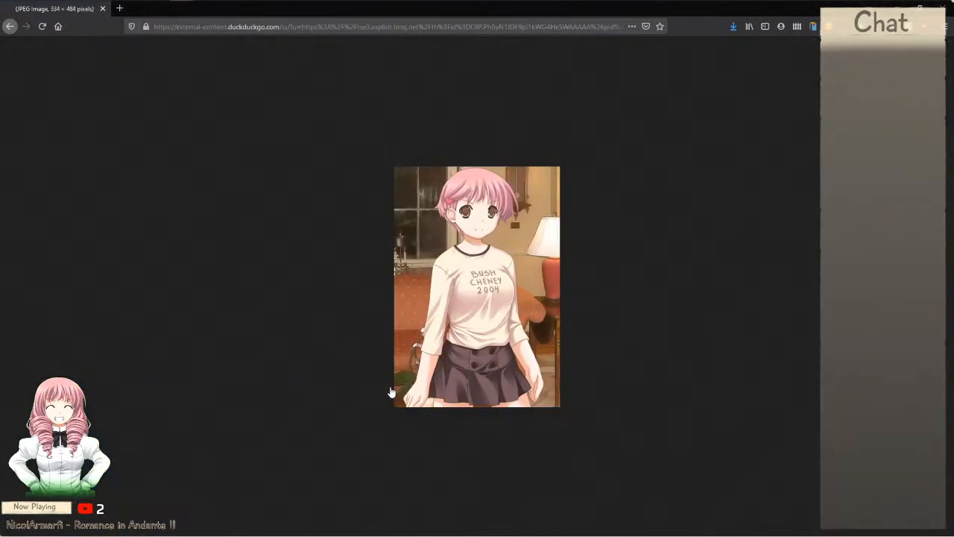
pyautogui.keyDown('ctrl'); pyautogui.scroll(5, 511, 270); pyautogui.keyUp('ctrl')
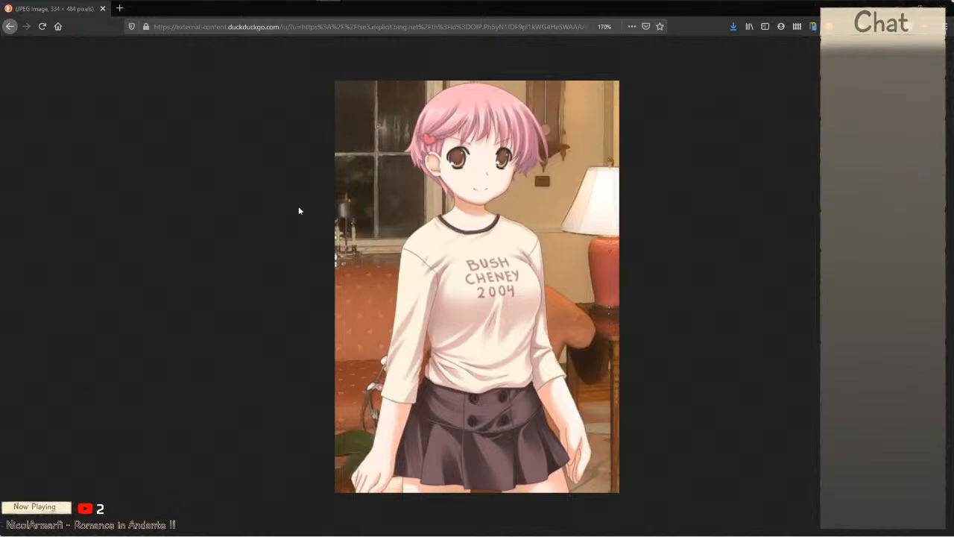
# Step: Move the browser window aside and, in Streamlabs OBS, set the Window Capture source to the Firefox JPEG Image window
pyautogui.moveTo(392, 13); pyautogui.dragTo(0, 298)
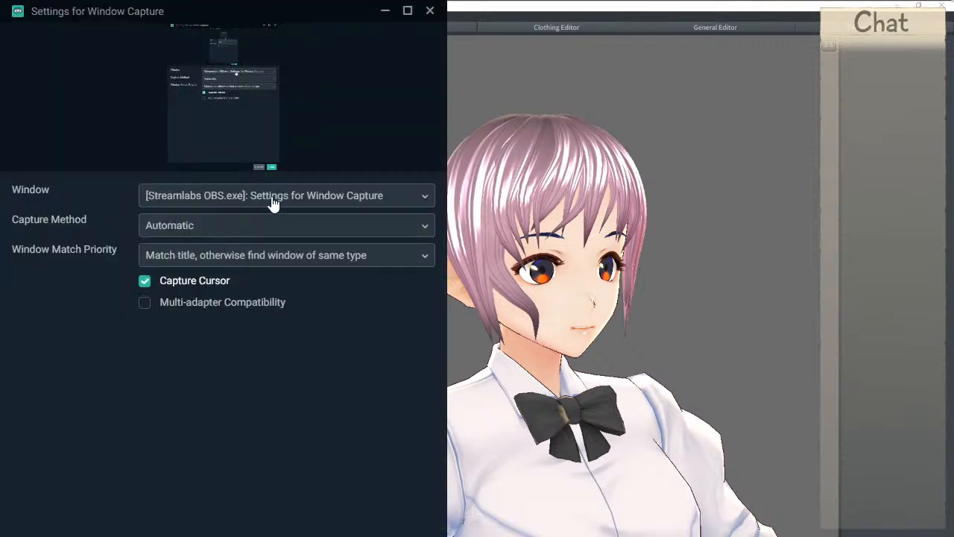
pyautogui.click(273, 195)
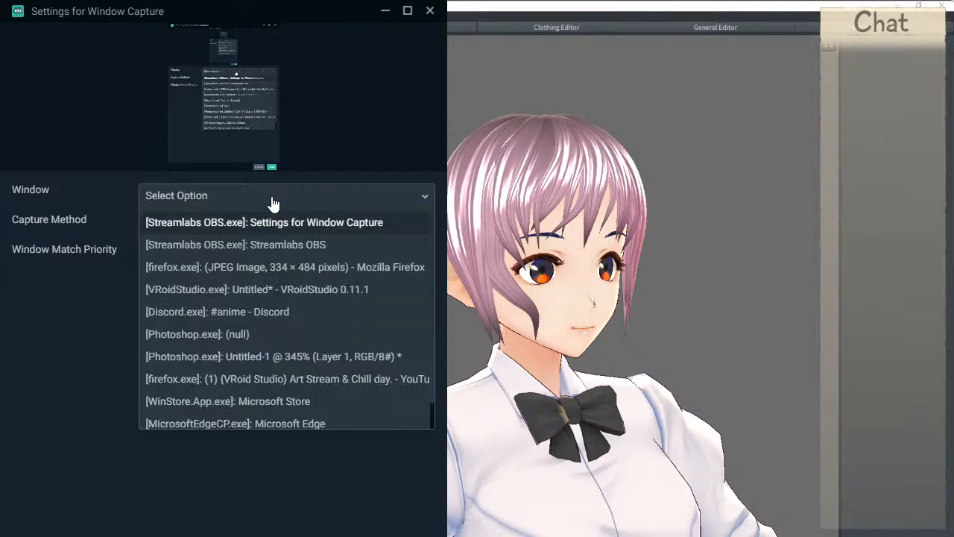
pyautogui.click(277, 268)
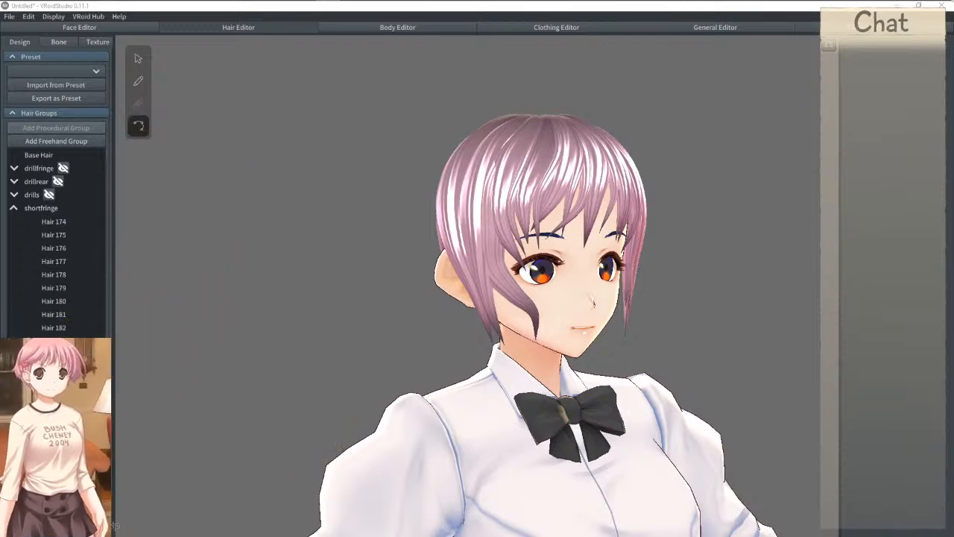
# Step: Back in VRoid Studio, select the shortfringe hair group and collapse its list of strands
pyautogui.moveTo(446, 262); pyautogui.dragTo(458, 247, button='right')
pyautogui.click(39, 169)
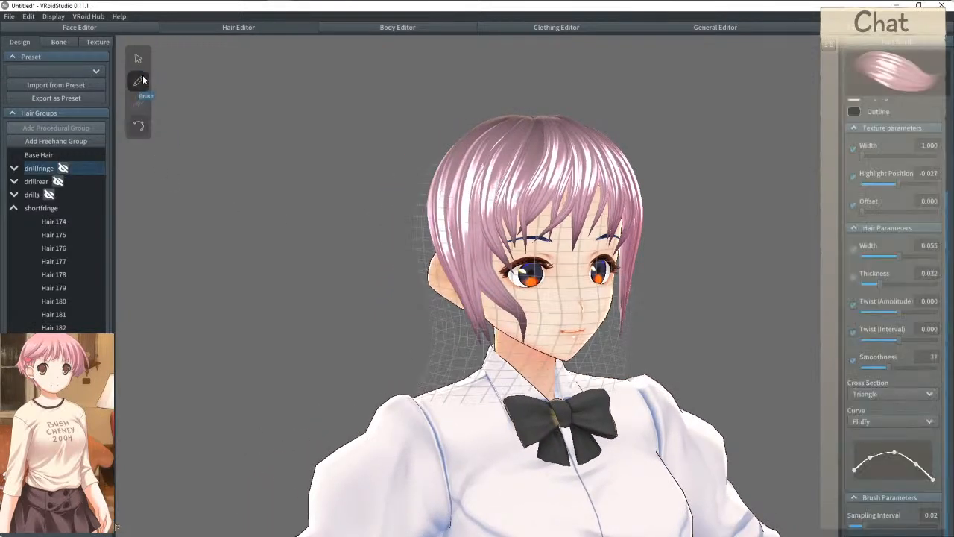
pyautogui.click(38, 207)
pyautogui.click(14, 208)
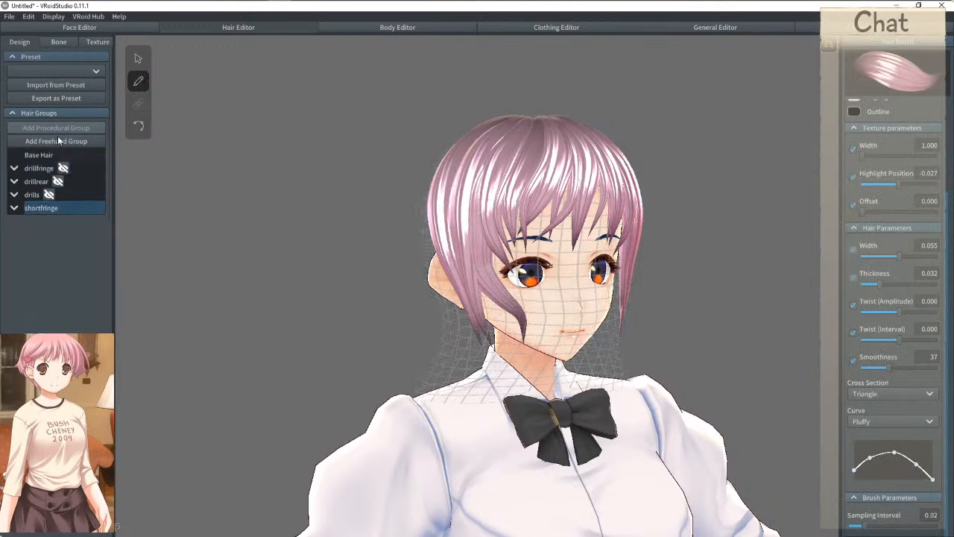
# Step: Add a new freehand hair group and rename it shorthair
pyautogui.click(59, 141)
pyautogui.rightClick(55, 222)
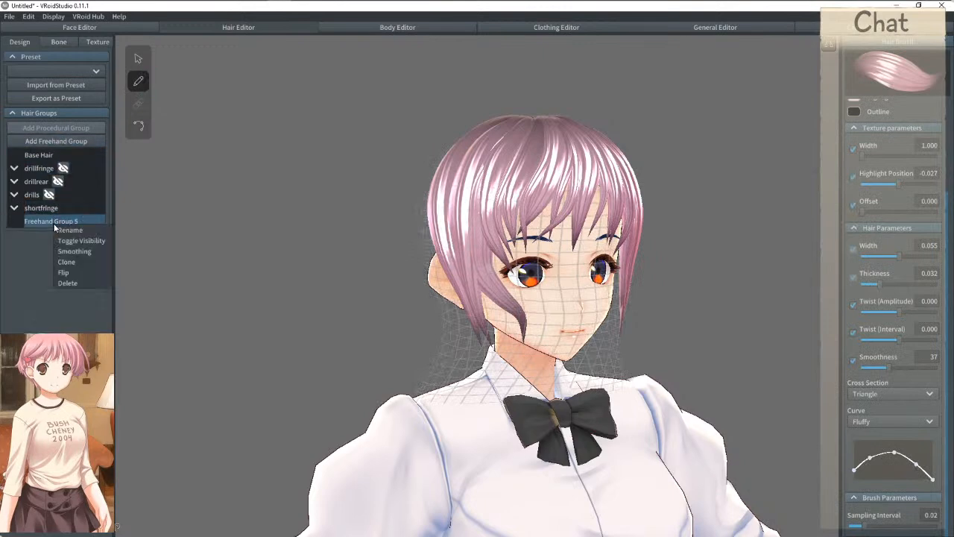
pyautogui.click(81, 230)
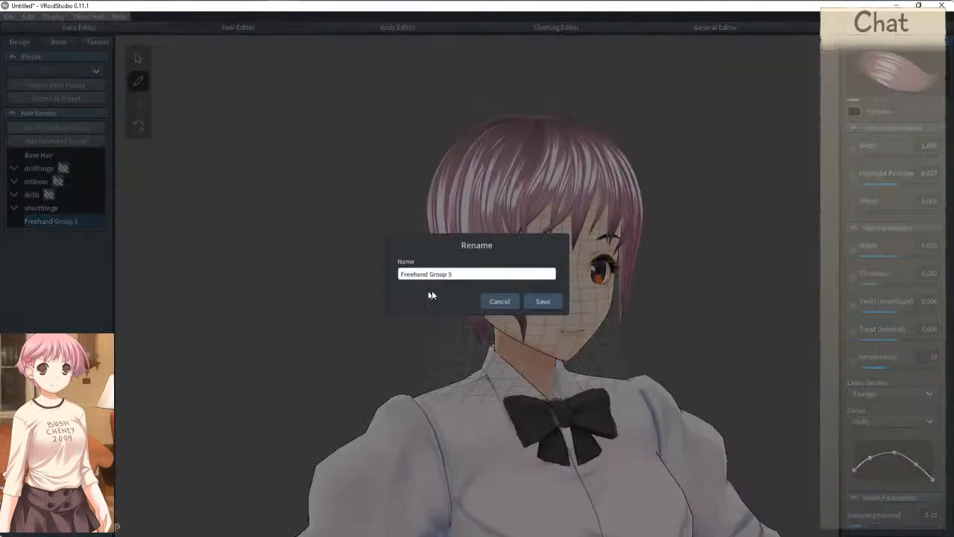
pyautogui.moveTo(454, 276); pyautogui.dragTo(376, 277)
pyautogui.click(468, 270)
pyautogui.write('shorthair')
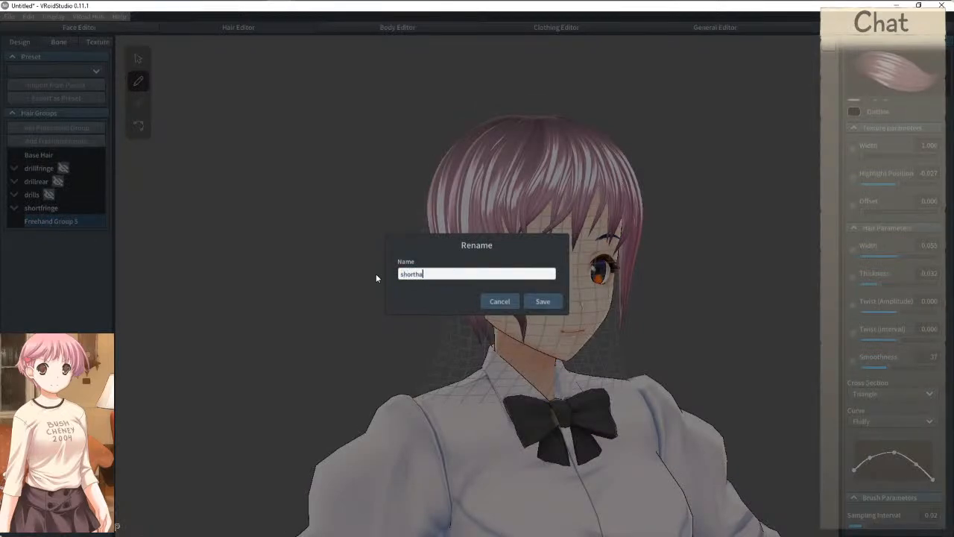
pyautogui.click(543, 302)
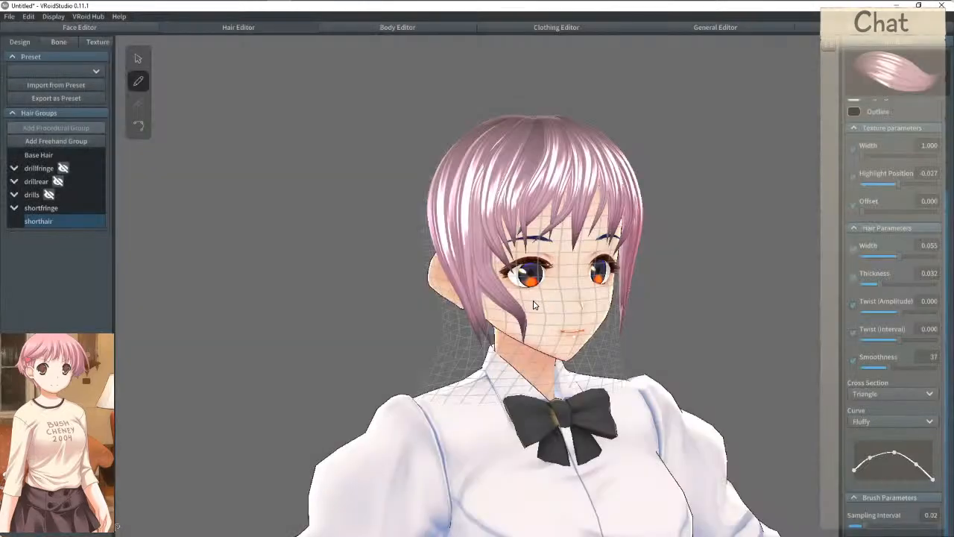
# Step: Display the shorthair group's guide points and pull the side points inward and up from the shoulder to the temple
pyautogui.click(130, 59)
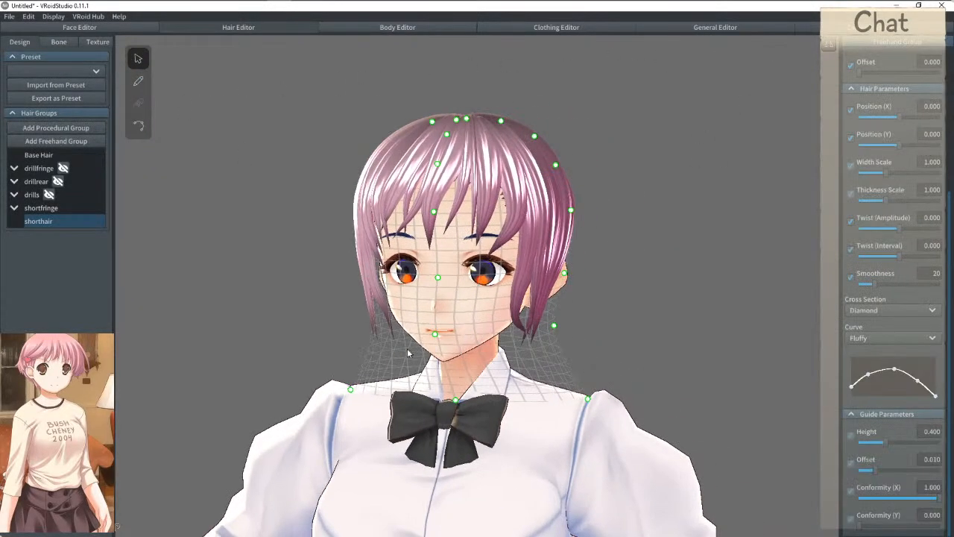
pyautogui.moveTo(371, 395); pyautogui.dragTo(396, 312)
pyautogui.moveTo(396, 273); pyautogui.dragTo(379, 273)
pyautogui.moveTo(388, 212); pyautogui.dragTo(387, 218)
pyautogui.moveTo(388, 222); pyautogui.dragTo(426, 211, button='right')
pyautogui.moveTo(437, 165); pyautogui.dragTo(426, 190)
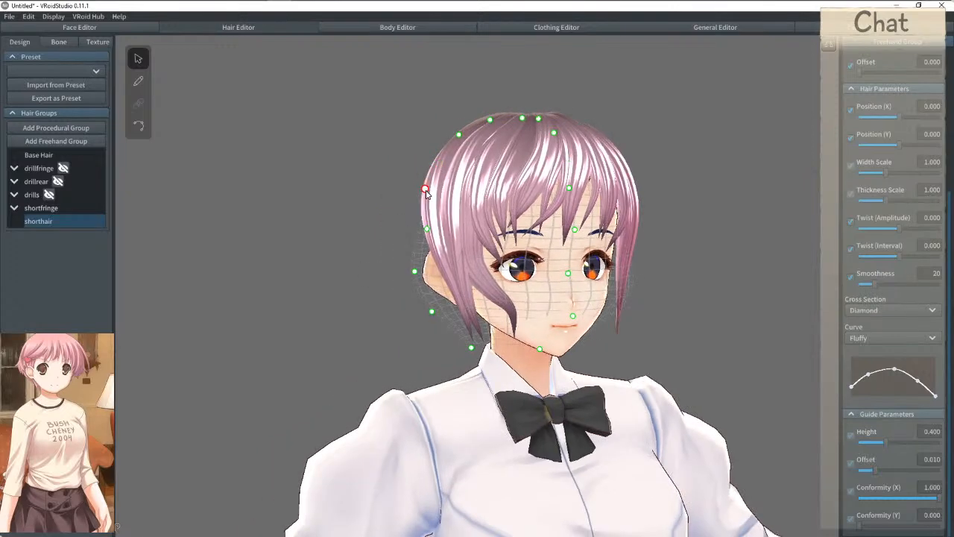
# Step: Reposition the lower side and back points of the shorthair guide around the jaw and nape
pyautogui.moveTo(430, 192); pyautogui.dragTo(406, 234, button='right')
pyautogui.moveTo(396, 280); pyautogui.dragTo(417, 337)
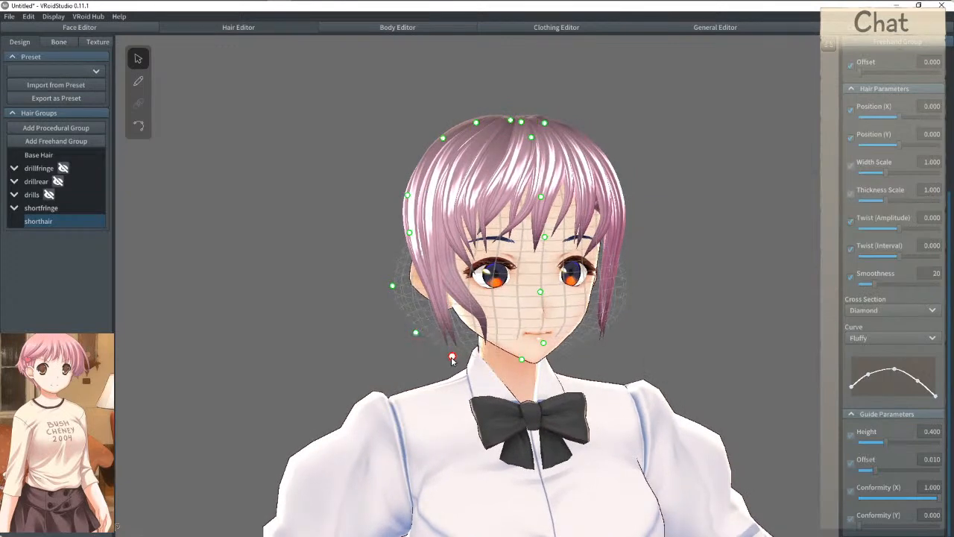
pyautogui.moveTo(441, 358); pyautogui.dragTo(489, 326, button='right')
pyautogui.moveTo(489, 327); pyautogui.dragTo(465, 316)
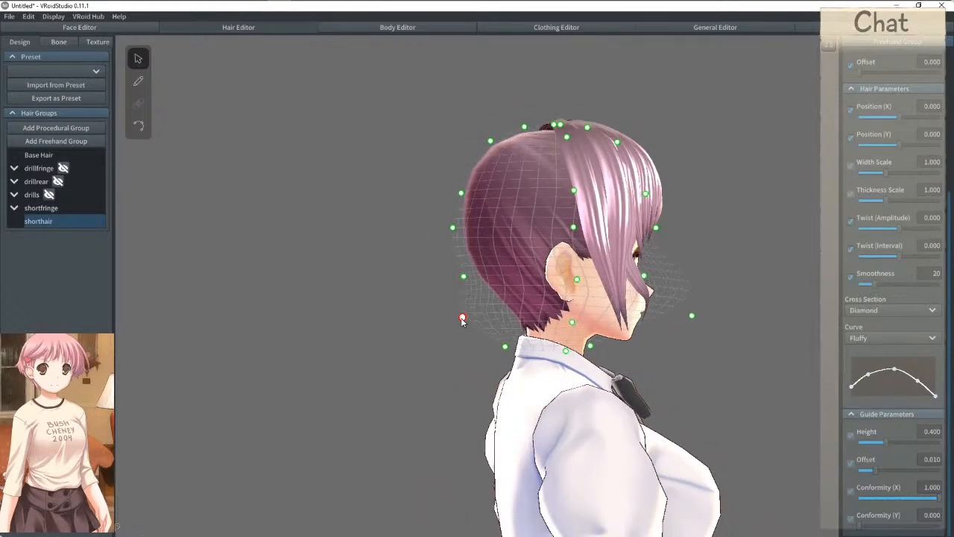
# Step: Pull the shorthair guide's control points closer to the back of the head and shift the upper rear one slightly higher
pyautogui.moveTo(465, 276); pyautogui.dragTo(469, 275)
pyautogui.moveTo(452, 228); pyautogui.dragTo(458, 226)
pyautogui.moveTo(460, 194); pyautogui.dragTo(458, 187)
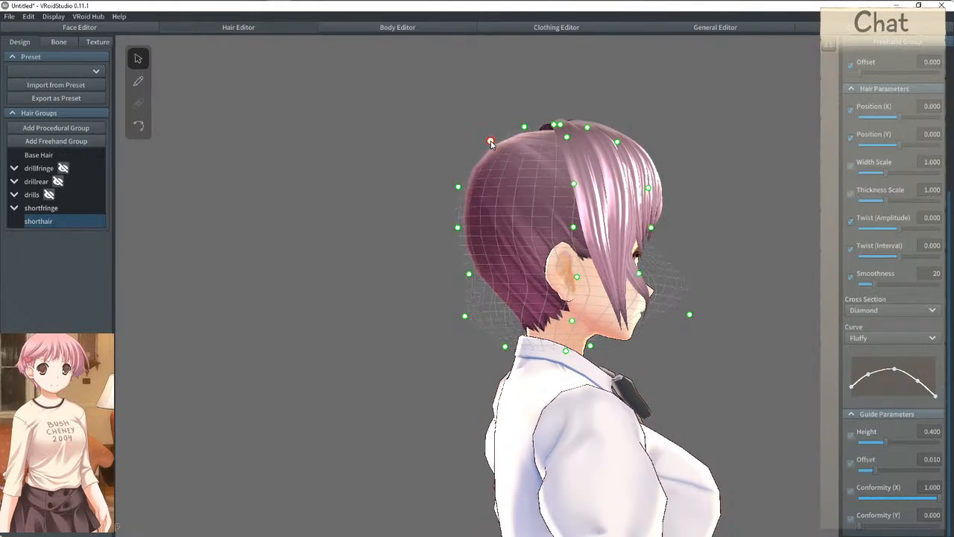
# Step: Raise the start of the hair brush's thickness curve slightly, and set brush thickness to 0.034 and width to 0.061
pyautogui.moveTo(481, 149); pyautogui.dragTo(169, 118, button='right')
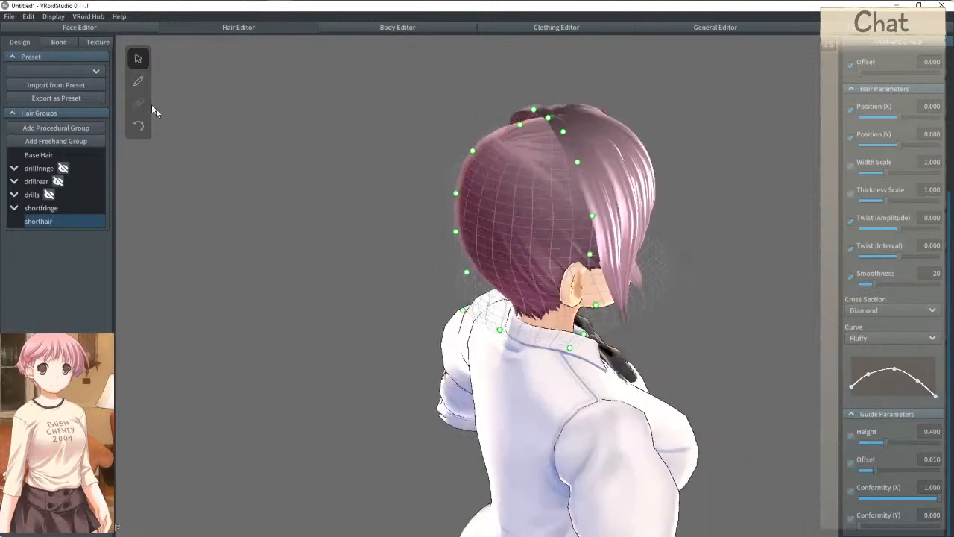
pyautogui.click(138, 81)
pyautogui.moveTo(514, 150)
pyautogui.mouseDown(button='right')
pyautogui.moveTo(543, 141)
pyautogui.moveTo(535, 138)
pyautogui.mouseUp(button='right')
pyautogui.moveTo(558, 179); pyautogui.dragTo(609, 261)
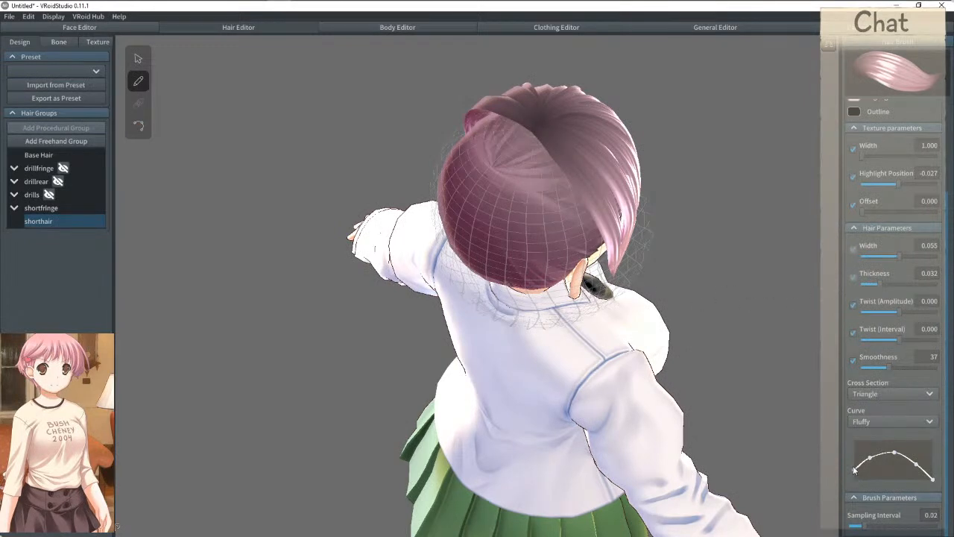
pyautogui.moveTo(872, 460); pyautogui.dragTo(870, 457)
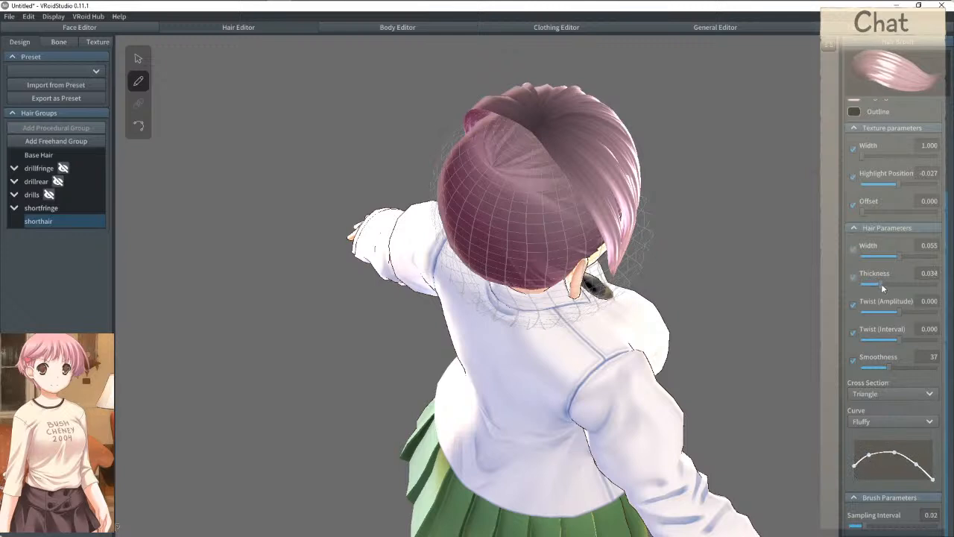
pyautogui.click(905, 255)
# Step: Try a freehand strand from the crown down over the side of the head, and undo it
pyautogui.moveTo(519, 182)
pyautogui.mouseDown(button='right')
pyautogui.moveTo(514, 135)
pyautogui.moveTo(547, 131)
pyautogui.mouseUp(button='right')
pyautogui.moveTo(548, 129)
pyautogui.mouseDown()
pyautogui.moveTo(596, 261)
pyautogui.moveTo(607, 331)
pyautogui.mouseUp()
pyautogui.moveTo(607, 331); pyautogui.dragTo(352, 248, button='right')
pyautogui.hotkey('ctrl', 'z')
# Step: Reshape the front of the shorthair guide by moving its control points around the chin, forehead and upper front
pyautogui.press('v')
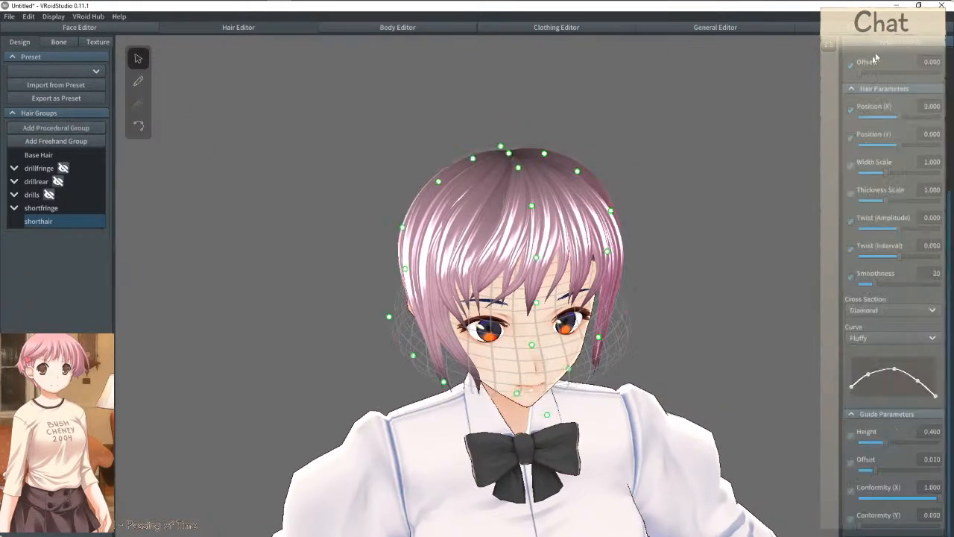
pyautogui.moveTo(571, 370); pyautogui.dragTo(553, 343)
pyautogui.moveTo(553, 343); pyautogui.dragTo(610, 324, button='right')
pyautogui.moveTo(545, 341); pyautogui.dragTo(548, 364)
pyautogui.moveTo(547, 363); pyautogui.dragTo(400, 316, button='right')
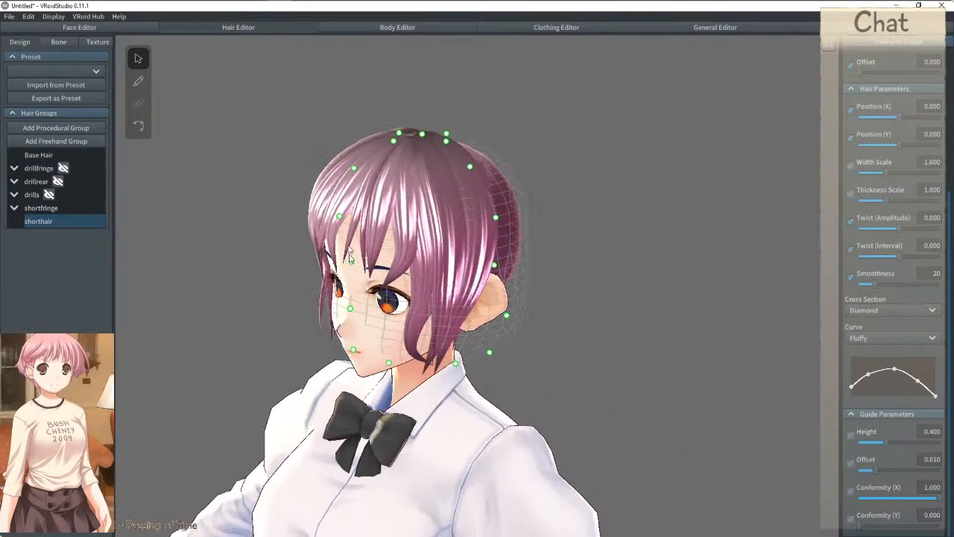
pyautogui.moveTo(339, 218); pyautogui.dragTo(351, 220)
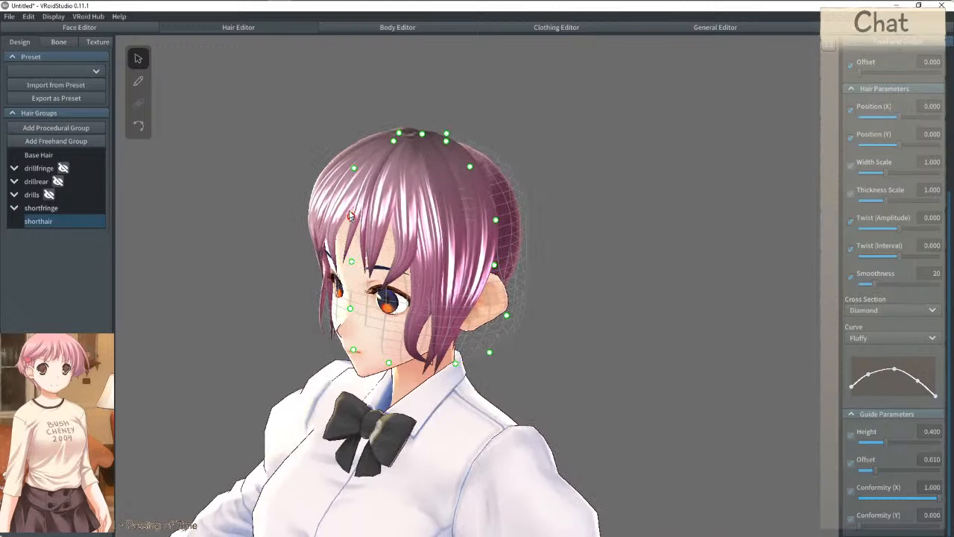
pyautogui.moveTo(353, 170); pyautogui.dragTo(362, 171)
# Step: Adjust the shorthair guide's remaining side and lower control points to follow the head shape
pyautogui.moveTo(447, 284); pyautogui.dragTo(623, 318, button='right')
pyautogui.moveTo(585, 281); pyautogui.dragTo(573, 287)
pyautogui.moveTo(570, 237); pyautogui.dragTo(567, 255)
pyautogui.moveTo(365, 257); pyautogui.dragTo(516, 248, button='right')
pyautogui.moveTo(409, 285); pyautogui.dragTo(413, 286)
pyautogui.moveTo(431, 326); pyautogui.dragTo(457, 355)
# Step: Try several freehand strands from the crown down past the ear, undoing them
pyautogui.click(142, 81)
pyautogui.moveTo(276, 112)
pyautogui.mouseDown(button='right')
pyautogui.moveTo(426, 136)
pyautogui.moveTo(557, 135)
pyautogui.mouseUp(button='right')
pyautogui.moveTo(557, 138)
pyautogui.mouseDown()
pyautogui.moveTo(523, 239)
pyautogui.moveTo(536, 313)
pyautogui.mouseUp()
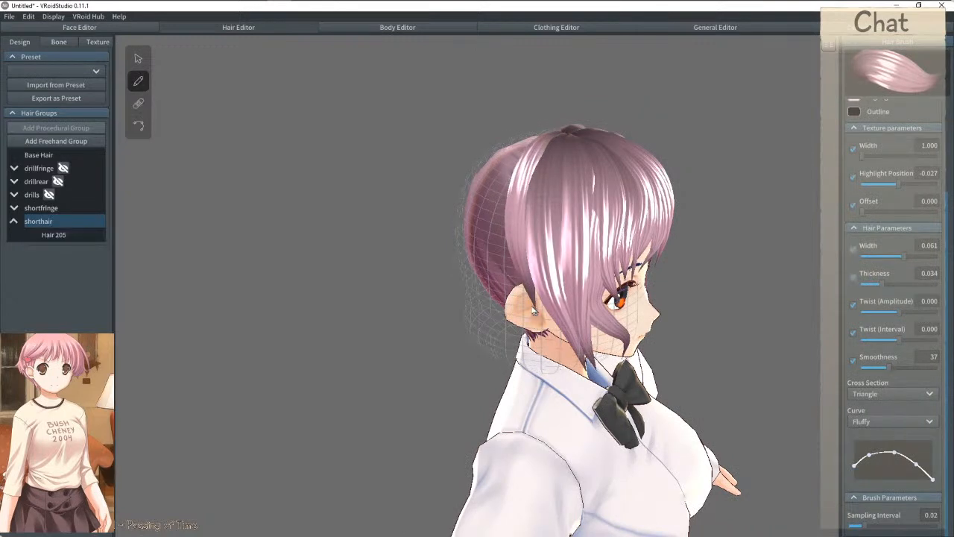
pyautogui.moveTo(542, 154)
pyautogui.mouseDown()
pyautogui.moveTo(504, 318)
pyautogui.moveTo(524, 352)
pyautogui.mouseUp()
pyautogui.moveTo(524, 352); pyautogui.dragTo(543, 156, button='right')
pyautogui.hotkey('ctrl', 'z')
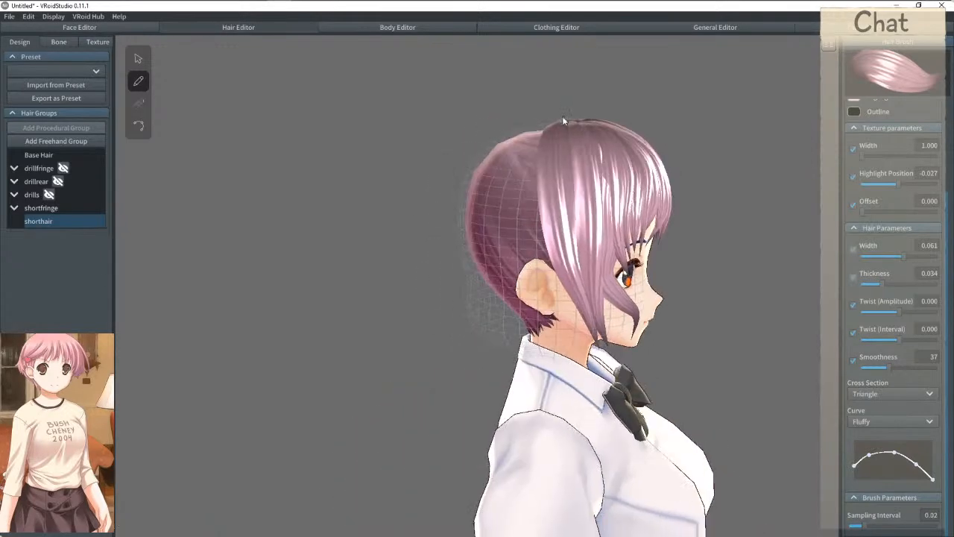
pyautogui.moveTo(510, 274)
pyautogui.mouseDown()
pyautogui.moveTo(513, 295)
pyautogui.moveTo(561, 357)
pyautogui.mouseUp()
pyautogui.moveTo(561, 357)
pyautogui.mouseDown(button='right')
pyautogui.moveTo(575, 199)
pyautogui.moveTo(542, 138)
pyautogui.mouseUp(button='right')
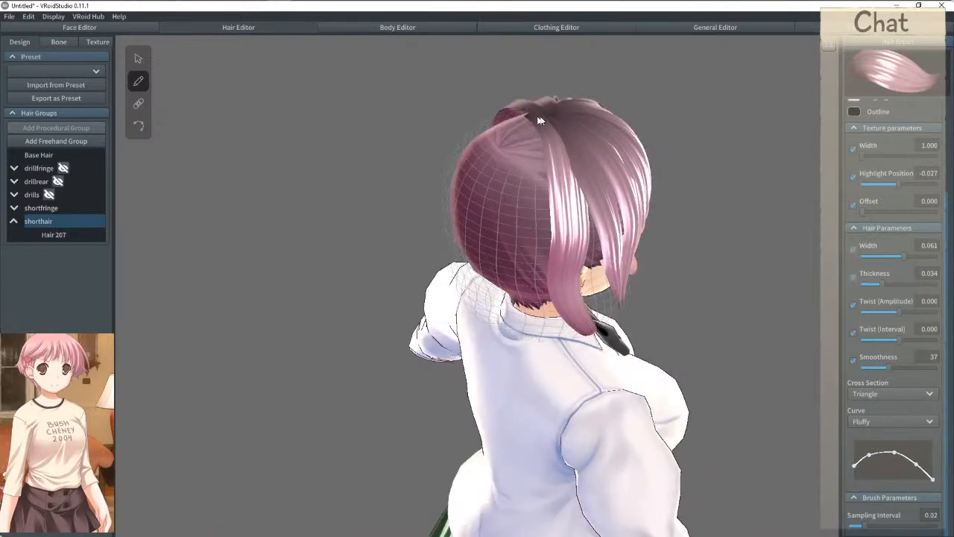
pyautogui.hotkey('ctrl', 'z')
# Step: Draw a mirrored strand in the shorthair group from the crown down the side of the head past the ear
pyautogui.moveTo(542, 131)
pyautogui.mouseDown()
pyautogui.moveTo(575, 313)
pyautogui.moveTo(591, 340)
pyautogui.mouseUp()
pyautogui.moveTo(553, 134); pyautogui.dragTo(546, 120, button='right')
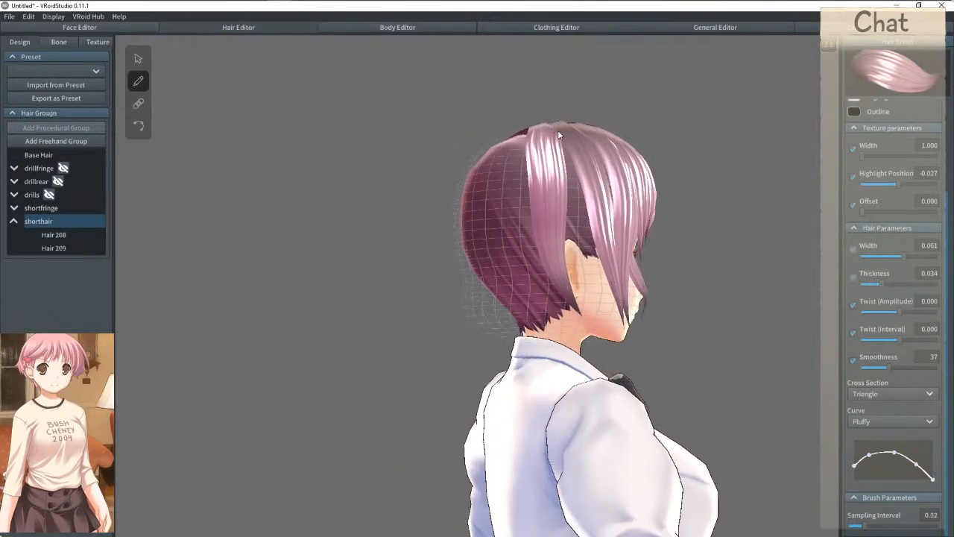
pyautogui.moveTo(587, 265); pyautogui.dragTo(582, 259, button='right')
# Step: Move the control points of the new side strand so it bends backward around the ear
pyautogui.click(137, 127)
pyautogui.click(563, 293)
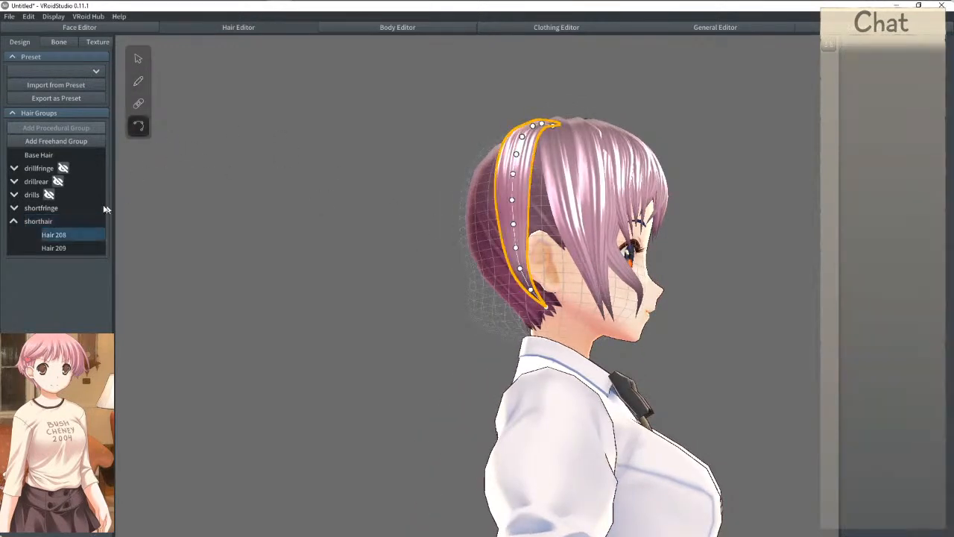
pyautogui.moveTo(648, 157); pyautogui.dragTo(659, 181, button='right')
pyautogui.moveTo(551, 161); pyautogui.dragTo(564, 190)
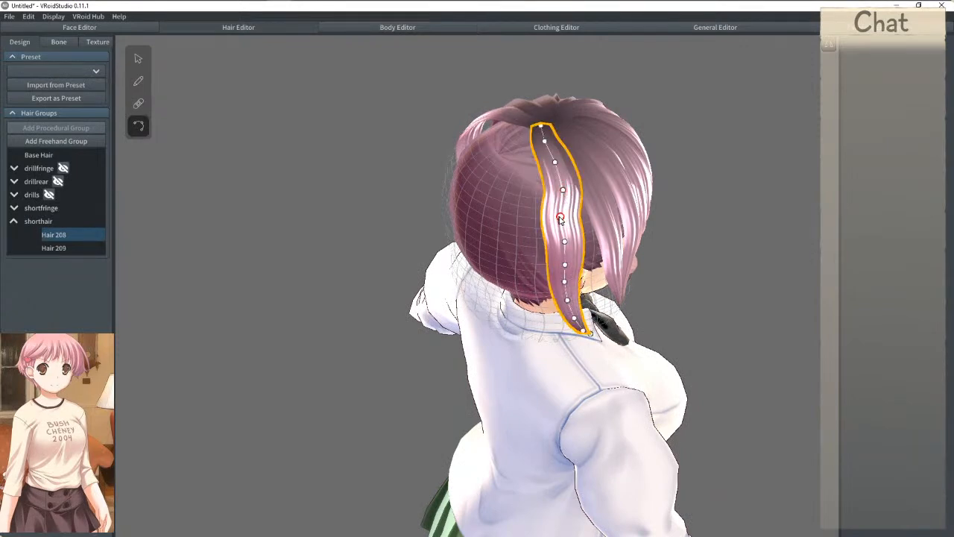
pyautogui.moveTo(555, 214); pyautogui.dragTo(534, 238, button='right')
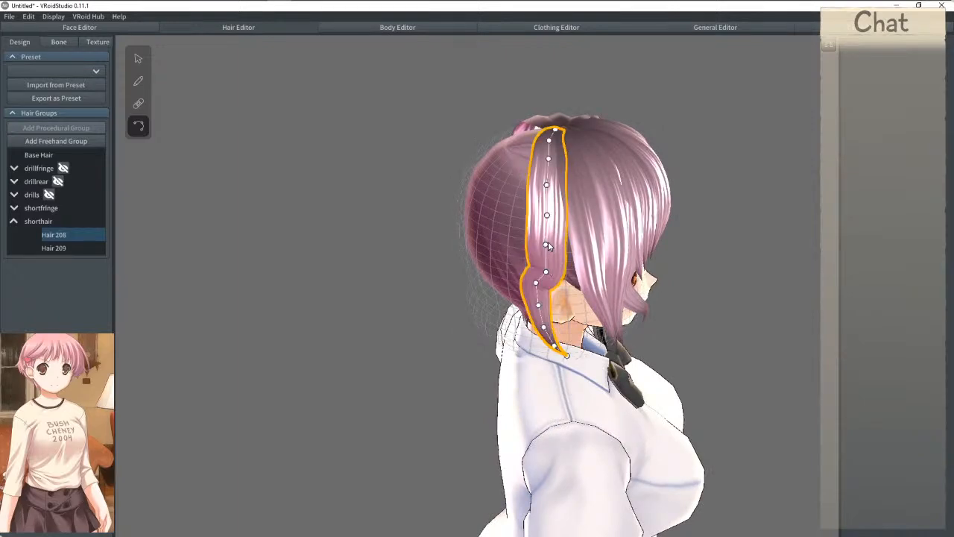
pyautogui.moveTo(557, 271); pyautogui.dragTo(527, 219, button='right')
pyautogui.moveTo(517, 233); pyautogui.dragTo(503, 294)
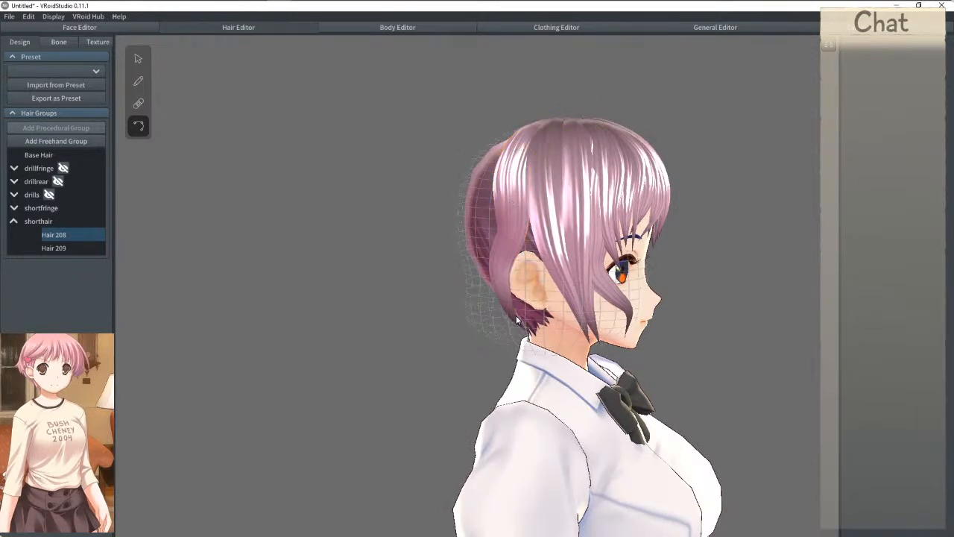
pyautogui.moveTo(529, 335); pyautogui.dragTo(516, 323, button='right')
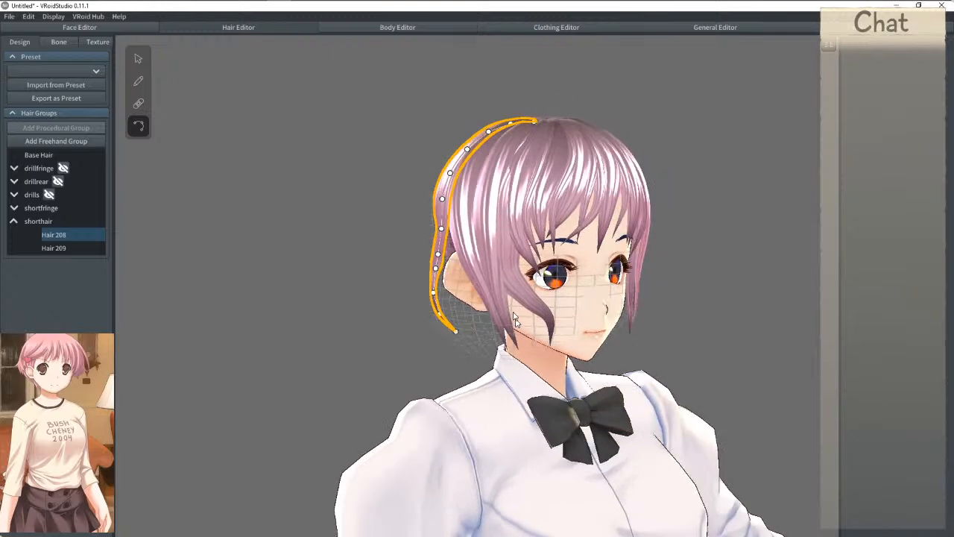
# Step: Tuck in the shorthair guide's side and lower control points around the ears and nape
pyautogui.click(138, 57)
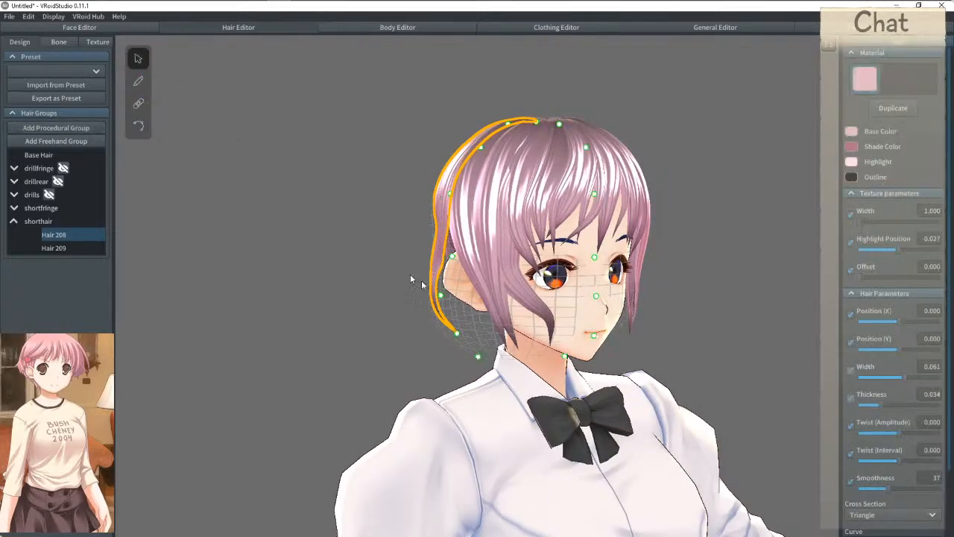
pyautogui.moveTo(460, 300); pyautogui.dragTo(451, 297, button='right')
pyautogui.moveTo(407, 286); pyautogui.dragTo(416, 287)
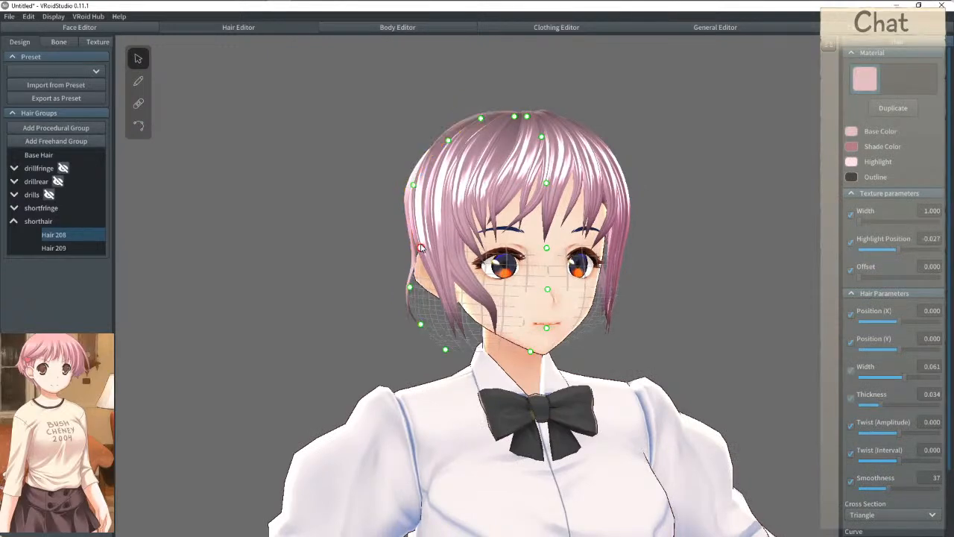
pyautogui.moveTo(415, 249); pyautogui.dragTo(454, 246, button='right')
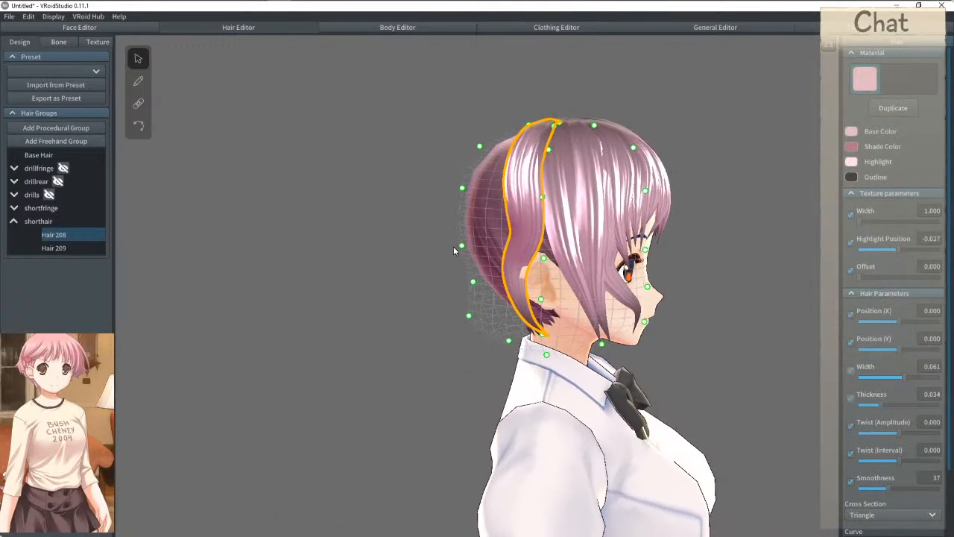
pyautogui.moveTo(522, 277); pyautogui.dragTo(588, 279, button='right')
pyautogui.moveTo(575, 303); pyautogui.dragTo(549, 324)
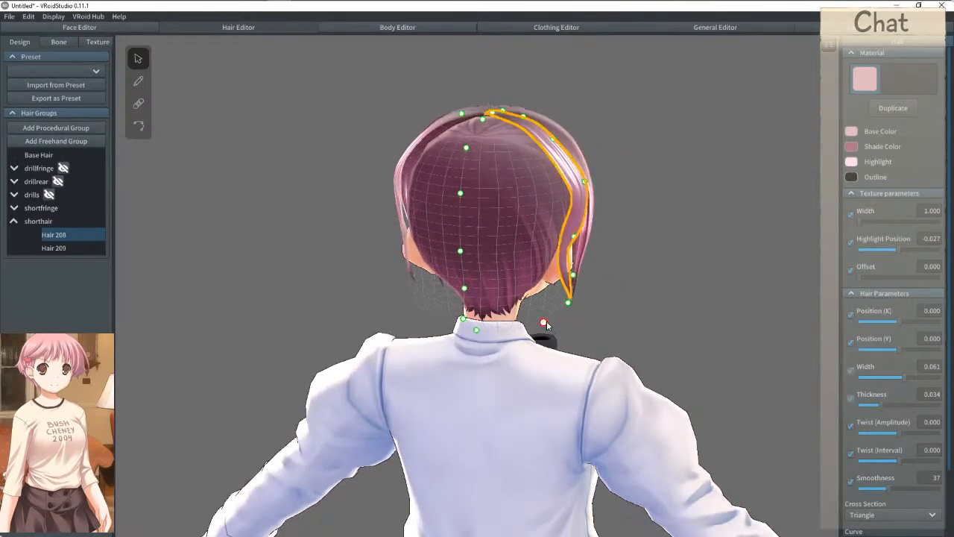
pyautogui.moveTo(553, 267); pyautogui.dragTo(568, 244, button='right')
pyautogui.moveTo(569, 189)
pyautogui.mouseDown()
pyautogui.moveTo(560, 192)
pyautogui.moveTo(568, 190)
pyautogui.mouseUp()
pyautogui.moveTo(568, 189); pyautogui.dragTo(567, 244, button='right')
# Step: Refine the side strand's control points so it curves behind the ear and ends below it
pyautogui.click(138, 81)
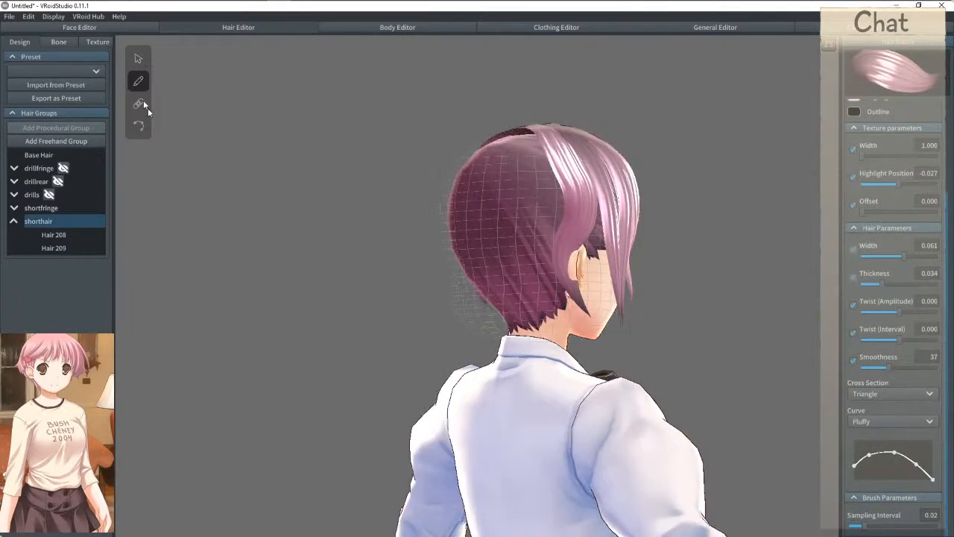
pyautogui.click(139, 127)
pyautogui.click(563, 266)
pyautogui.moveTo(563, 260); pyautogui.dragTo(564, 237)
pyautogui.moveTo(557, 240); pyautogui.dragTo(555, 293, button='right')
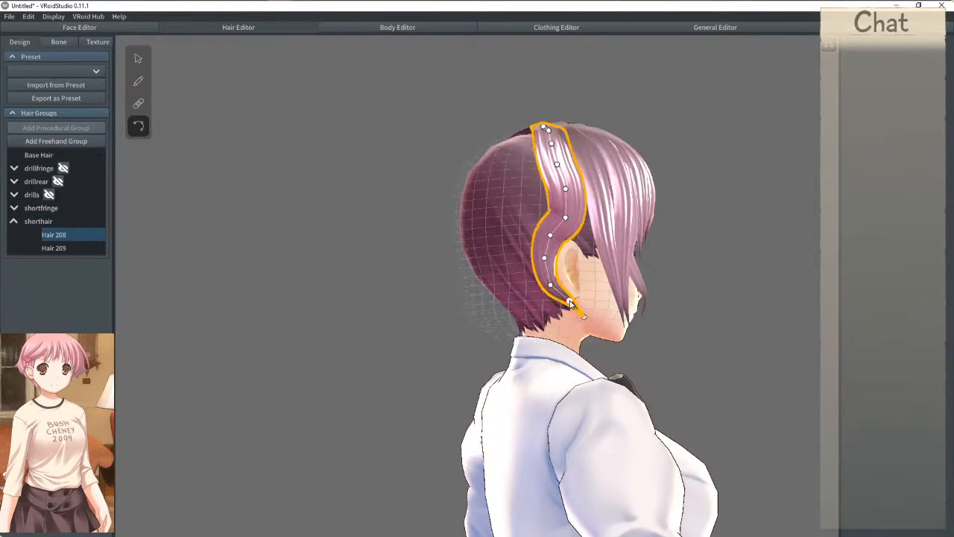
pyautogui.moveTo(569, 310)
pyautogui.mouseDown(button='right')
pyautogui.moveTo(561, 329)
pyautogui.moveTo(538, 342)
pyautogui.moveTo(506, 338)
pyautogui.mouseUp(button='right')
# Step: Draw further mirrored strands from the crown down behind the ears, next to the first side strand
pyautogui.click(139, 81)
pyautogui.moveTo(452, 132); pyautogui.dragTo(552, 150, button='right')
pyautogui.moveTo(553, 122)
pyautogui.mouseDown()
pyautogui.moveTo(560, 216)
pyautogui.moveTo(595, 327)
pyautogui.moveTo(585, 340)
pyautogui.mouseUp()
pyautogui.moveTo(584, 340)
pyautogui.mouseDown(button='right')
pyautogui.moveTo(543, 341)
pyautogui.moveTo(597, 351)
pyautogui.mouseUp(button='right')
pyautogui.moveTo(524, 115)
pyautogui.mouseDown()
pyautogui.moveTo(562, 220)
pyautogui.moveTo(559, 302)
pyautogui.mouseUp()
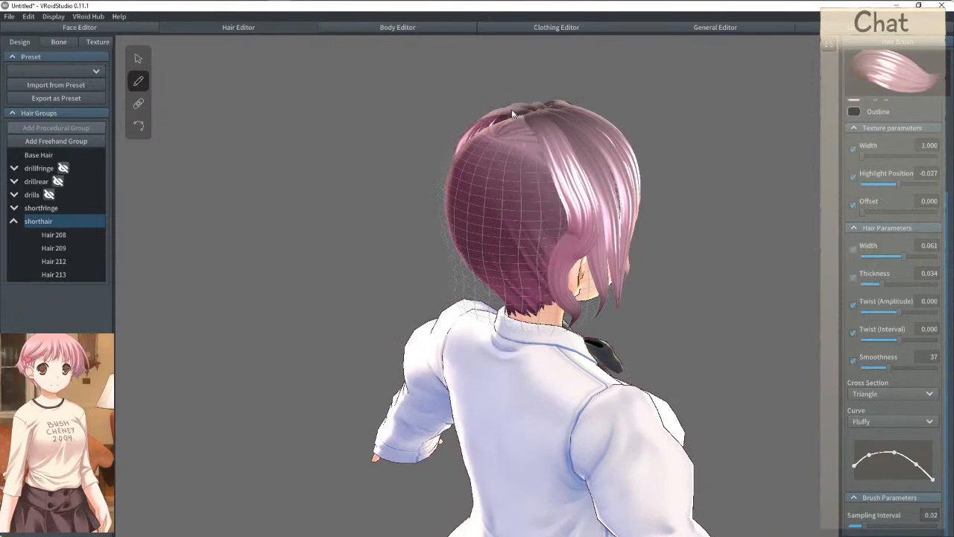
pyautogui.moveTo(522, 115)
pyautogui.mouseDown()
pyautogui.moveTo(553, 222)
pyautogui.moveTo(542, 291)
pyautogui.moveTo(567, 332)
pyautogui.mouseUp()
pyautogui.moveTo(516, 122); pyautogui.dragTo(538, 120, button='right')
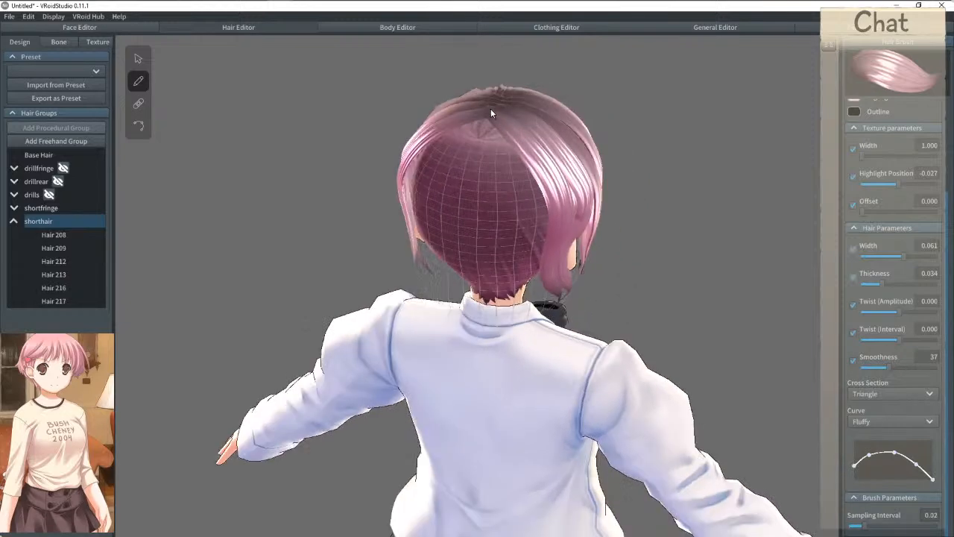
# Step: Draw more mirrored strands from the crown down the back, leaving a narrow gap along the centre
pyautogui.moveTo(506, 160)
pyautogui.mouseDown()
pyautogui.moveTo(540, 219)
pyautogui.moveTo(541, 291)
pyautogui.mouseUp()
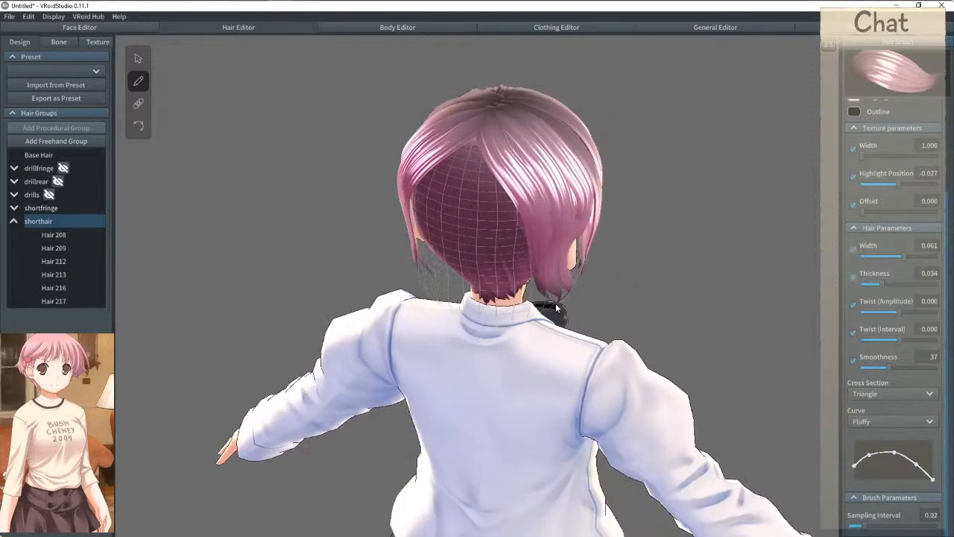
pyautogui.moveTo(516, 217); pyautogui.dragTo(498, 151, button='right')
pyautogui.moveTo(472, 117)
pyautogui.mouseDown()
pyautogui.moveTo(524, 246)
pyautogui.moveTo(534, 311)
pyautogui.moveTo(526, 327)
pyautogui.mouseUp()
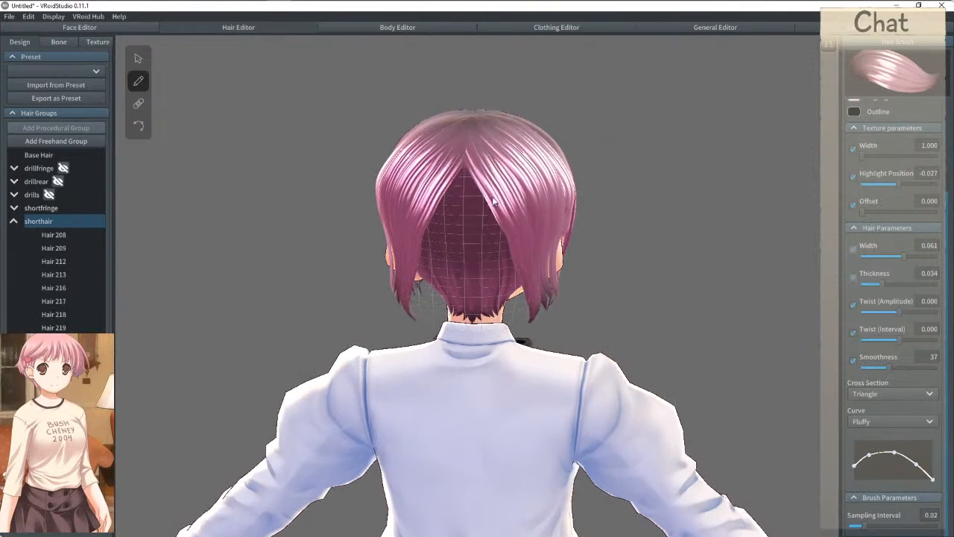
pyautogui.moveTo(493, 204); pyautogui.dragTo(453, 150, button='right')
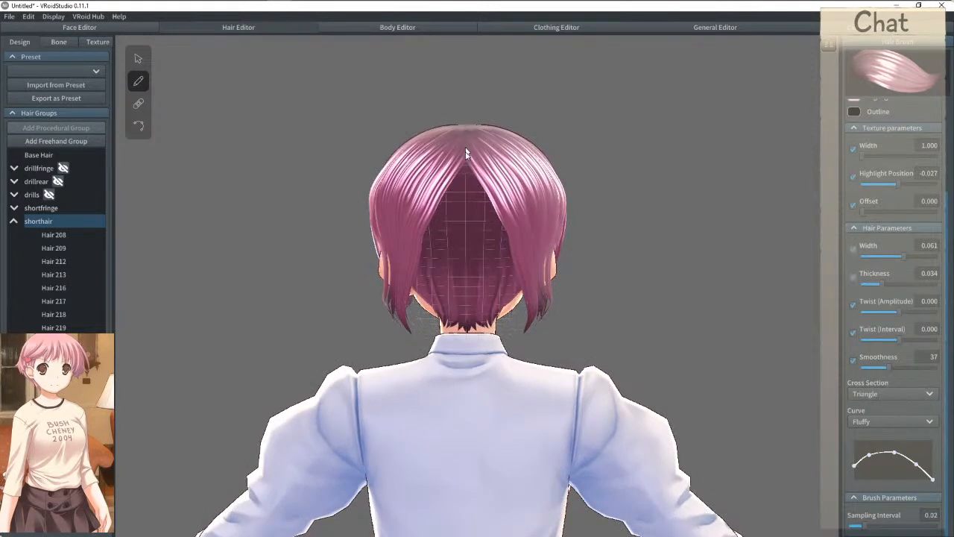
# Step: Try strands from the crown downward to fill the central gap at the back of the head
pyautogui.moveTo(474, 204); pyautogui.dragTo(468, 166, button='right')
pyautogui.moveTo(460, 116); pyautogui.dragTo(514, 301)
pyautogui.moveTo(460, 142); pyautogui.dragTo(468, 240)
pyautogui.moveTo(460, 115)
pyautogui.mouseDown()
pyautogui.moveTo(467, 207)
pyautogui.moveTo(455, 327)
pyautogui.mouseUp()
pyautogui.moveTo(448, 184); pyautogui.dragTo(478, 192, button='right')
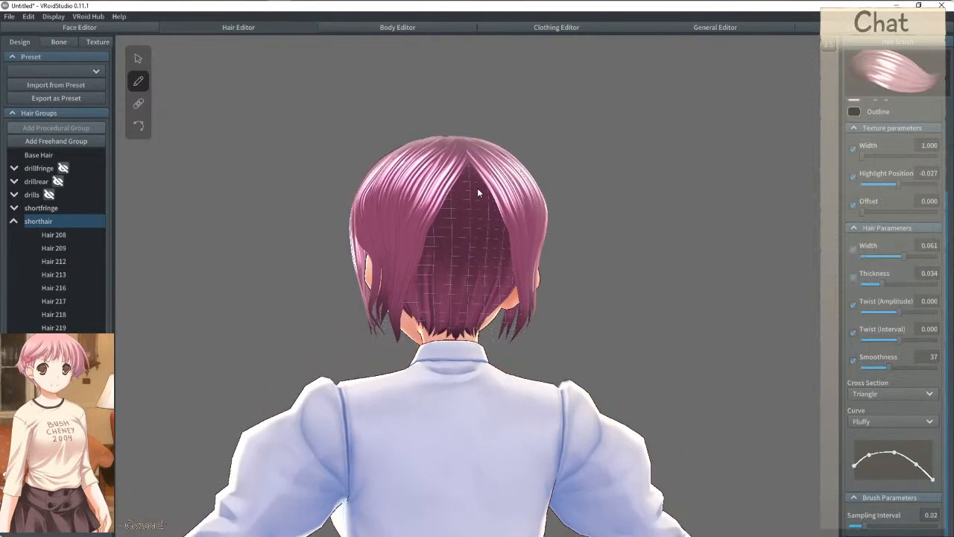
# Step: Reshape the innermost back strand beside the central gap by moving its middle and lower control points
pyautogui.click(137, 127)
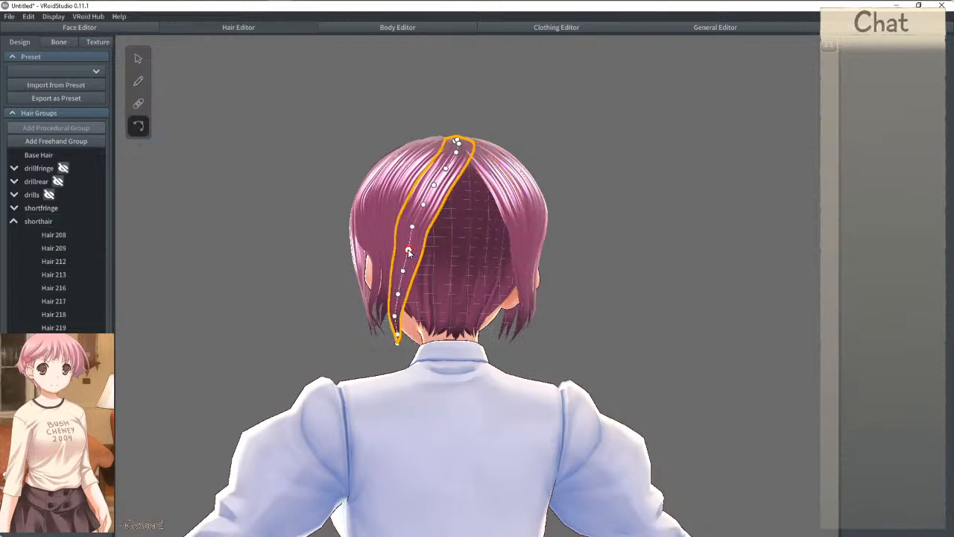
pyautogui.moveTo(408, 252); pyautogui.dragTo(397, 294)
pyautogui.moveTo(397, 294); pyautogui.dragTo(395, 313, button='right')
pyautogui.moveTo(395, 313); pyautogui.dragTo(391, 352)
pyautogui.moveTo(391, 351); pyautogui.dragTo(393, 337, button='right')
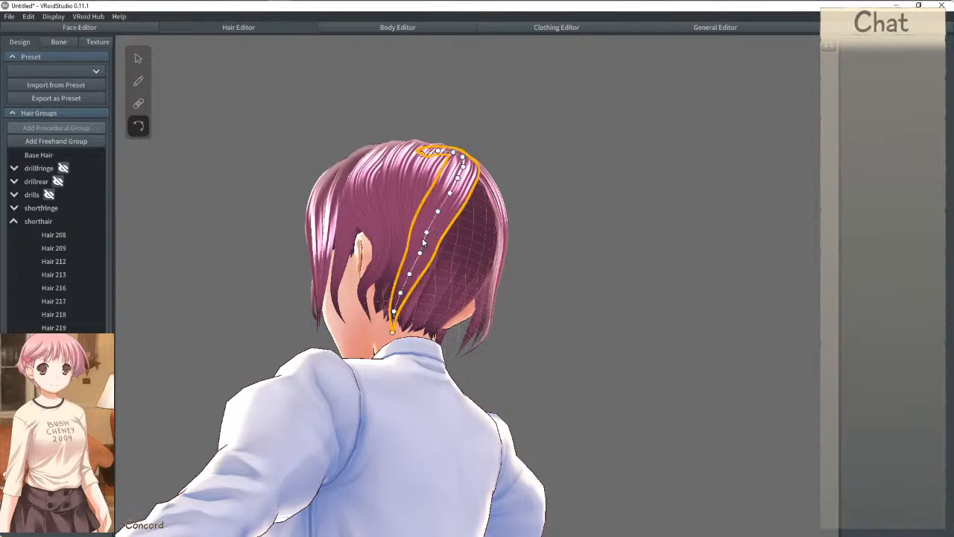
pyautogui.moveTo(430, 231); pyautogui.dragTo(456, 181, button='right')
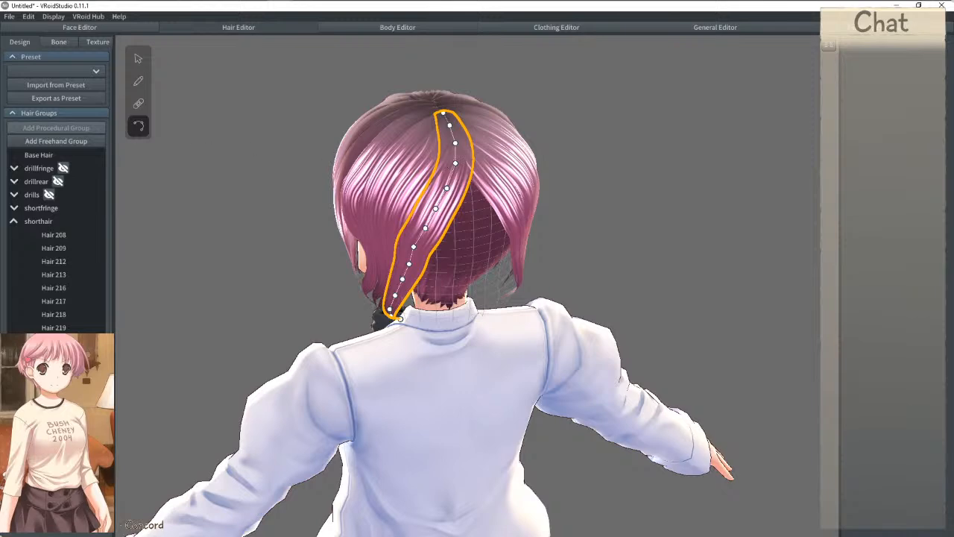
pyautogui.moveTo(532, 221); pyautogui.dragTo(507, 371, button='right')
# Step: Reshape the hair brush's thickness curve to start at its lowest value, peak early and taper gradually toward the tip
pyautogui.click(134, 80)
pyautogui.moveTo(481, 127); pyautogui.dragTo(466, 145, button='middle')
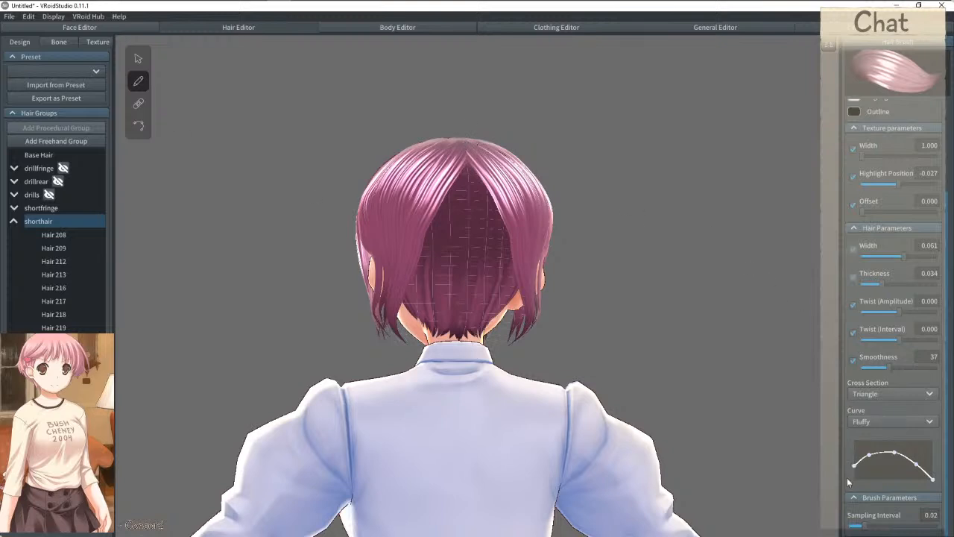
pyautogui.moveTo(855, 468); pyautogui.dragTo(829, 495)
pyautogui.moveTo(869, 455); pyautogui.dragTo(911, 468)
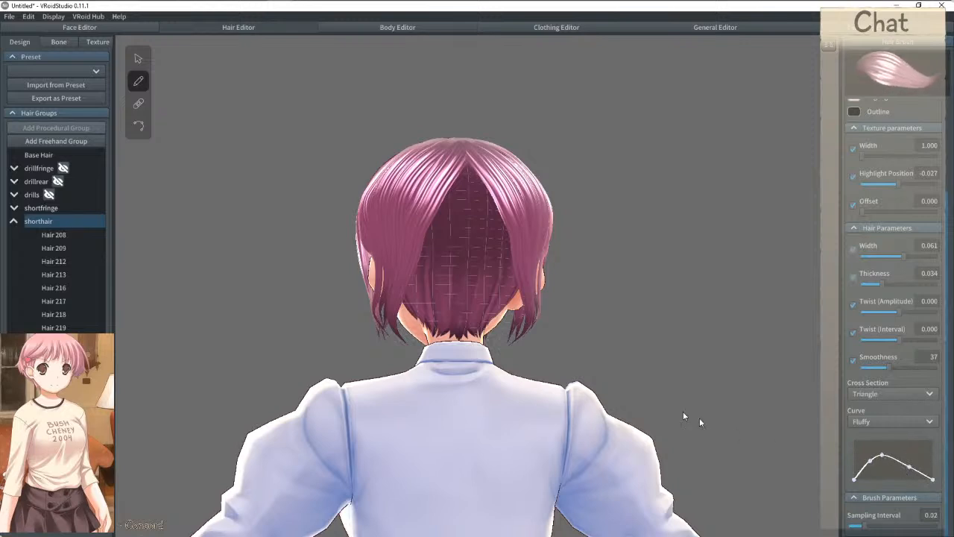
pyautogui.moveTo(871, 465); pyautogui.dragTo(868, 464)
# Step: Try tapered mirrored strands from the crown over the central gap at the back, and undo them
pyautogui.moveTo(457, 177); pyautogui.dragTo(461, 149, button='right')
pyautogui.moveTo(465, 140)
pyautogui.mouseDown()
pyautogui.moveTo(470, 261)
pyautogui.moveTo(410, 321)
pyautogui.mouseUp()
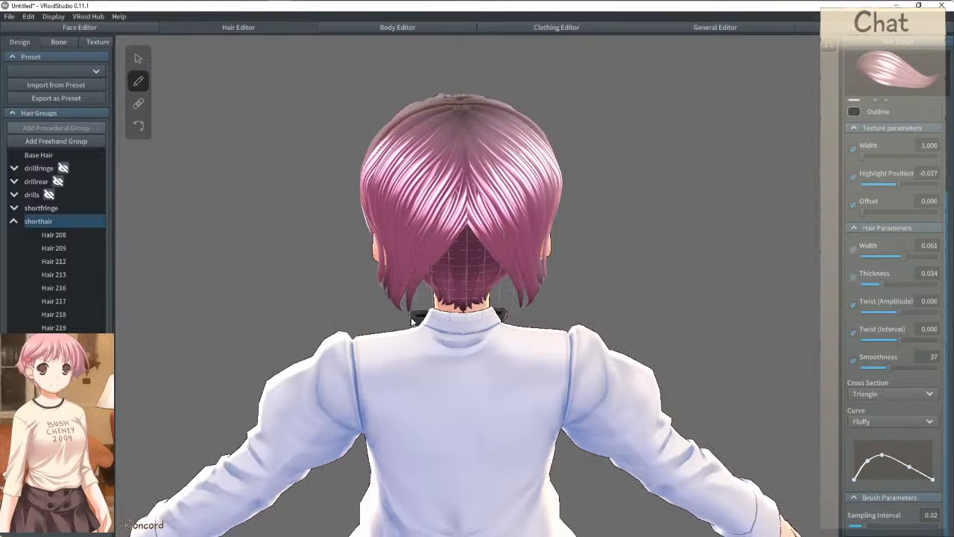
pyautogui.moveTo(467, 176)
pyautogui.mouseDown()
pyautogui.moveTo(435, 277)
pyautogui.moveTo(450, 325)
pyautogui.mouseUp()
pyautogui.moveTo(463, 243); pyautogui.dragTo(466, 277, button='right')
pyautogui.hotkey('ctrl', 'z')
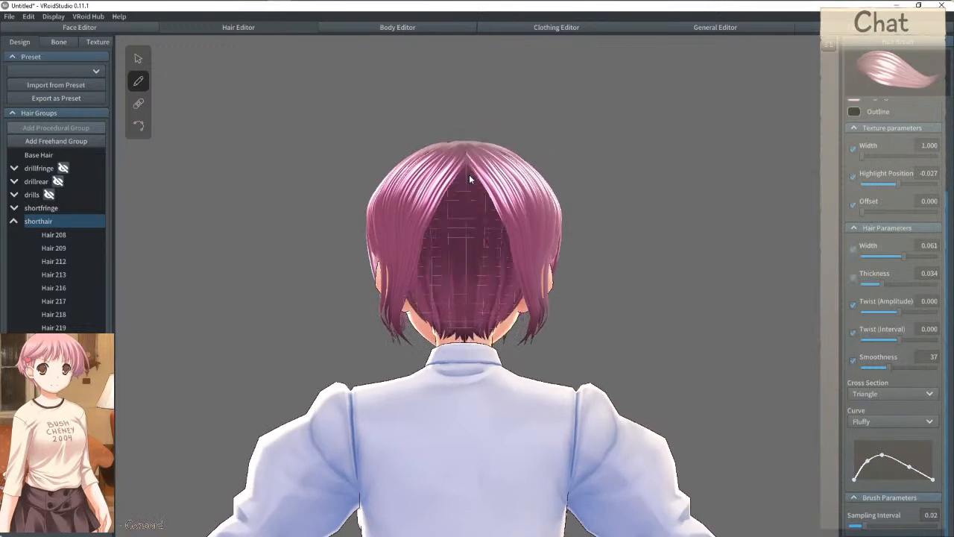
# Step: Try four mirrored strands from the crown down over the central gap at the back, and undo them
pyautogui.moveTo(465, 160)
pyautogui.mouseDown()
pyautogui.moveTo(410, 285)
pyautogui.moveTo(424, 351)
pyautogui.mouseUp()
pyautogui.moveTo(466, 203)
pyautogui.mouseDown()
pyautogui.moveTo(419, 310)
pyautogui.moveTo(430, 333)
pyautogui.mouseUp()
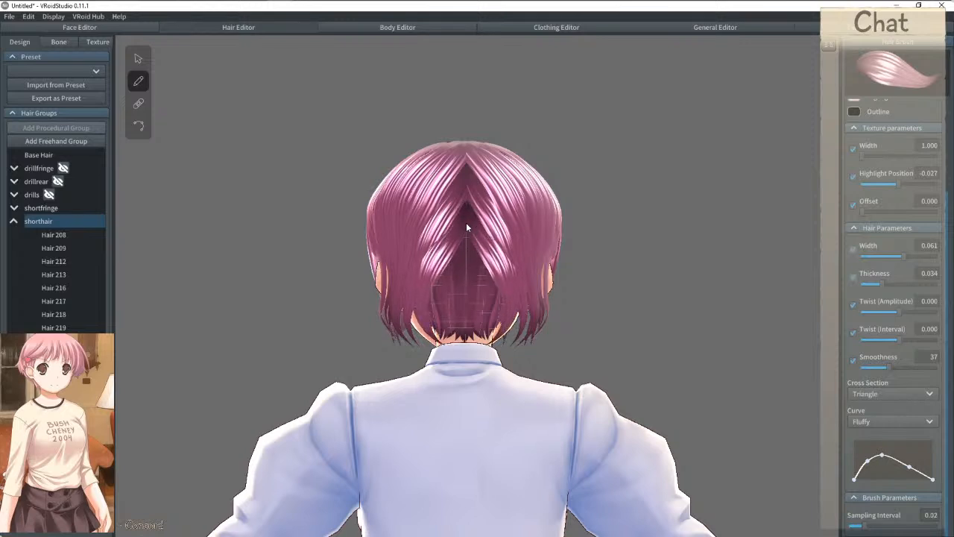
pyautogui.moveTo(465, 224)
pyautogui.mouseDown()
pyautogui.moveTo(444, 291)
pyautogui.moveTo(441, 322)
pyautogui.moveTo(455, 338)
pyautogui.mouseUp()
pyautogui.moveTo(464, 281)
pyautogui.mouseDown()
pyautogui.moveTo(467, 319)
pyautogui.moveTo(452, 350)
pyautogui.moveTo(466, 339)
pyautogui.mouseUp()
pyautogui.moveTo(466, 340)
pyautogui.mouseDown(button='right')
pyautogui.moveTo(491, 343)
pyautogui.moveTo(472, 326)
pyautogui.mouseUp(button='right')
pyautogui.hotkey('ctrl', 'z')
pyautogui.hotkey('ctrl', 'z')
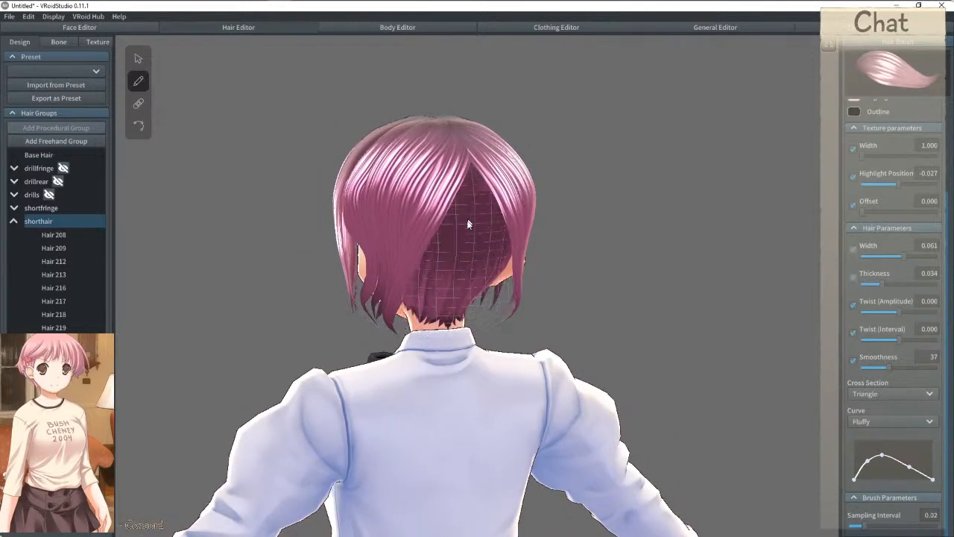
# Step: Delete the innermost back strands bordering the central gap, from Hair 218 onward in the shorthair group
pyautogui.moveTo(469, 216); pyautogui.dragTo(462, 237, button='right')
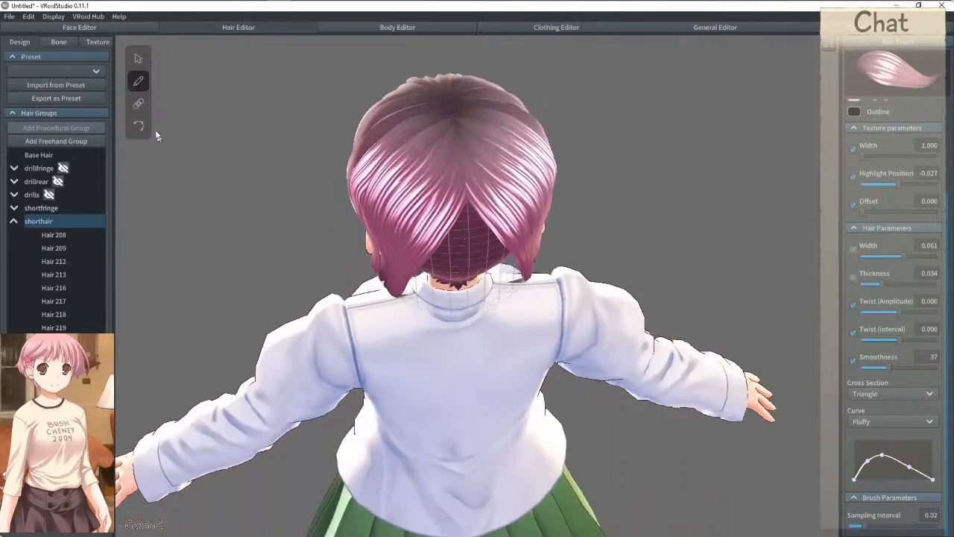
pyautogui.click(139, 61)
pyautogui.click(424, 214)
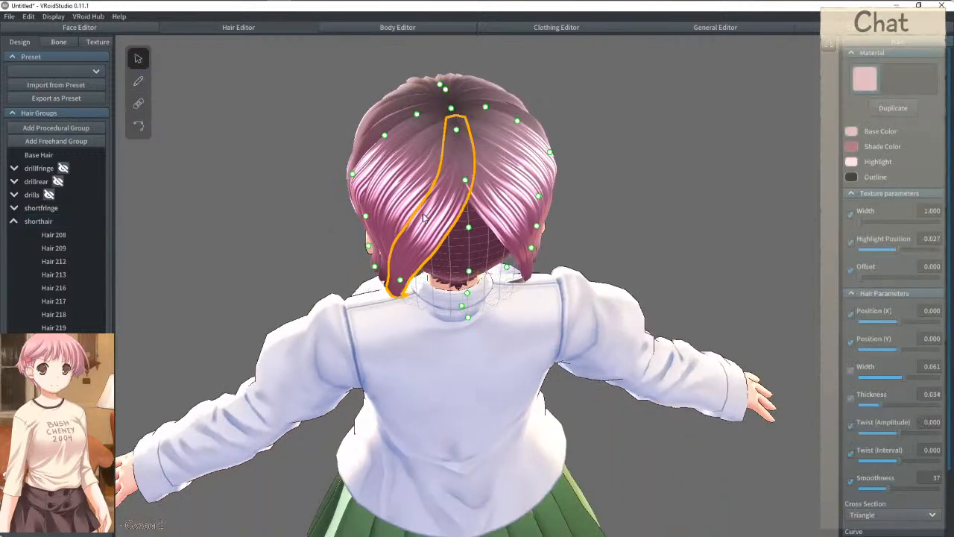
pyautogui.rightClick(71, 324)
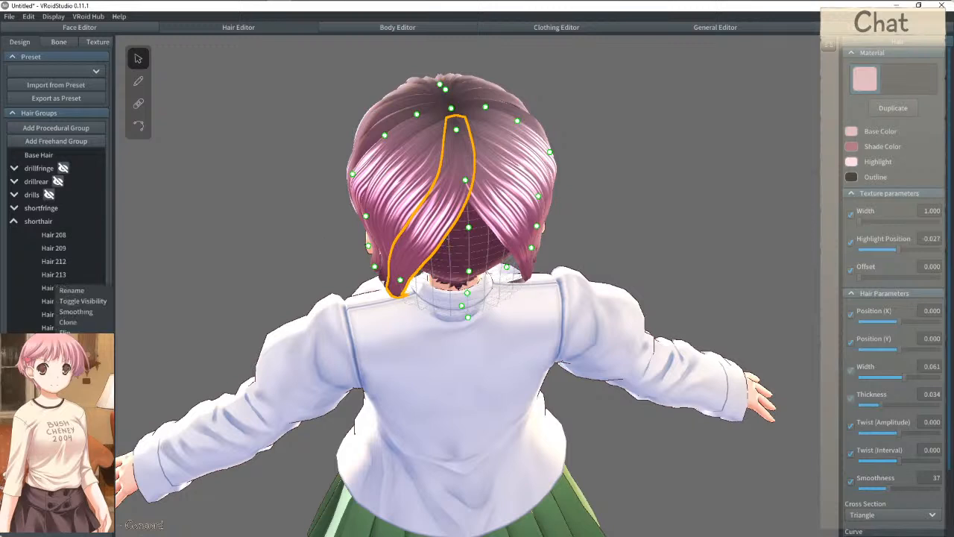
pyautogui.click(65, 328)
pyautogui.rightClick(71, 324)
pyautogui.click(73, 338)
pyautogui.rightClick(57, 328)
pyautogui.click(79, 328)
pyautogui.rightClick(55, 316)
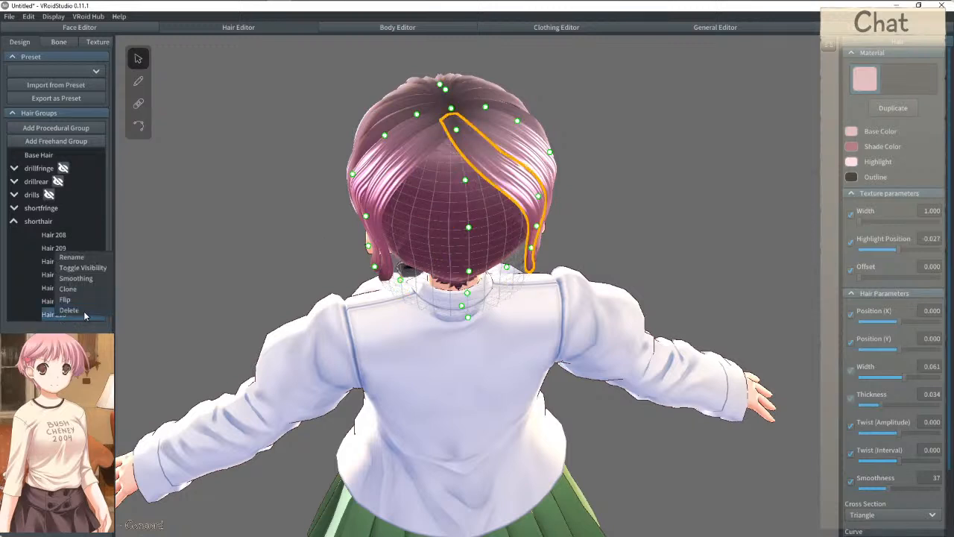
pyautogui.click(79, 313)
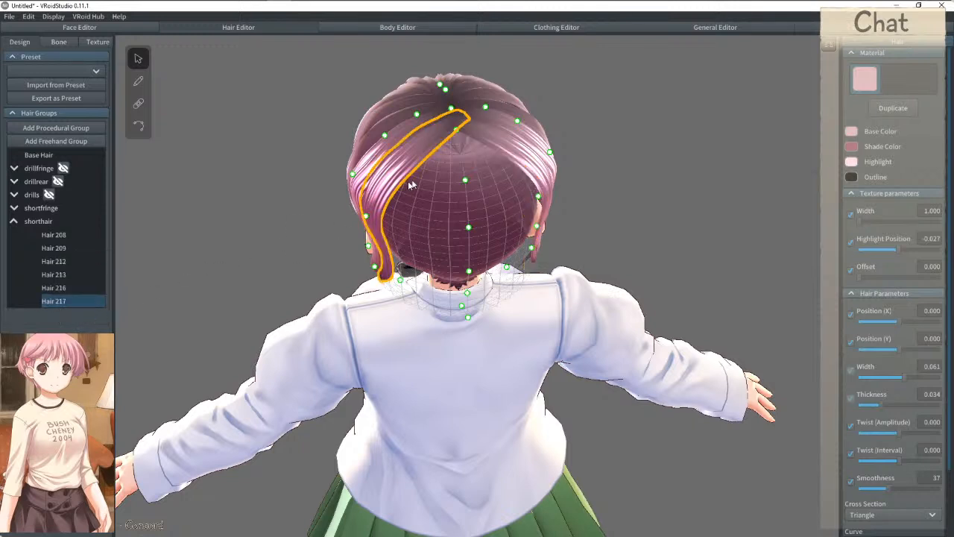
# Step: Set the hair brush width to 0.076 and draw a mirrored strand from the crown down each side of the back
pyautogui.click(139, 81)
pyautogui.moveTo(457, 133)
pyautogui.mouseDown()
pyautogui.moveTo(401, 195)
pyautogui.moveTo(393, 246)
pyautogui.mouseUp()
pyautogui.hotkey('ctrl', 'z')
pyautogui.moveTo(908, 256); pyautogui.dragTo(918, 256)
pyautogui.moveTo(301, 67); pyautogui.dragTo(401, 95, button='right')
pyautogui.moveTo(469, 122)
pyautogui.mouseDown()
pyautogui.moveTo(402, 196)
pyautogui.moveTo(395, 230)
pyautogui.moveTo(419, 310)
pyautogui.mouseUp()
# Step: Draw another mirrored strand from the crown closer to the centre of the back, redoing the first attempt
pyautogui.moveTo(470, 117)
pyautogui.mouseDown()
pyautogui.moveTo(431, 174)
pyautogui.moveTo(408, 242)
pyautogui.moveTo(415, 291)
pyautogui.moveTo(441, 321)
pyautogui.mouseUp()
pyautogui.moveTo(460, 138); pyautogui.dragTo(465, 130, button='right')
pyautogui.hotkey('ctrl', 'z')
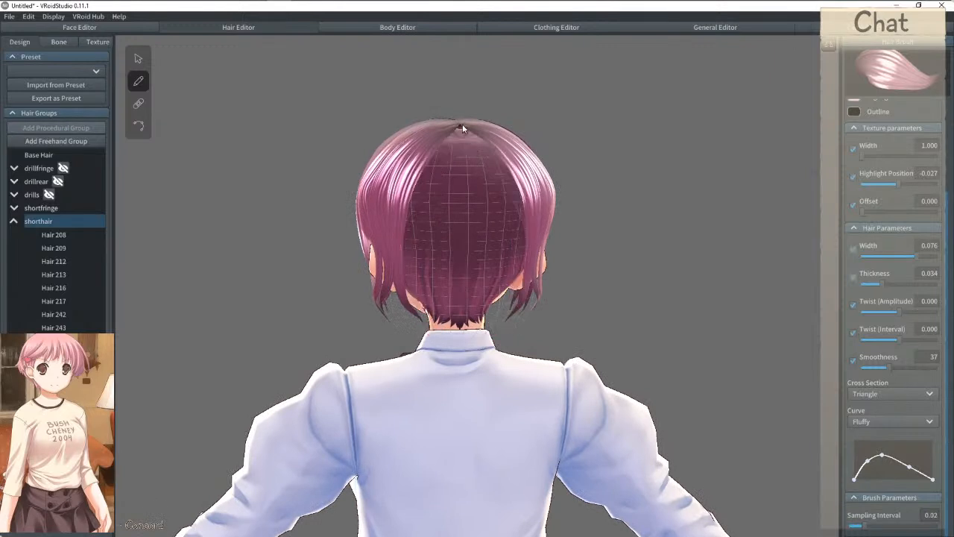
pyautogui.moveTo(460, 129)
pyautogui.mouseDown()
pyautogui.moveTo(407, 223)
pyautogui.moveTo(409, 276)
pyautogui.moveTo(443, 328)
pyautogui.mouseUp()
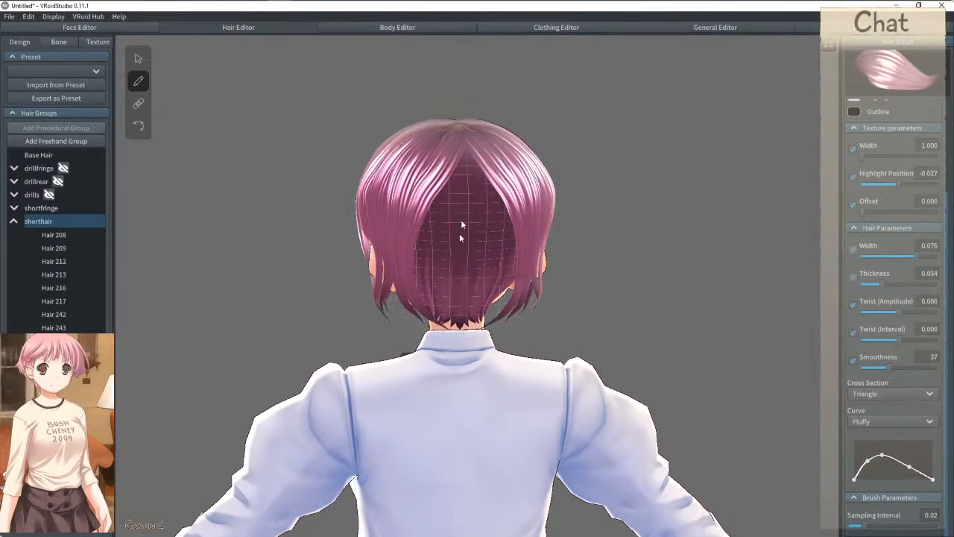
# Step: Try two wide mirrored strands straight down the centre of the back to close the gap, and undo them
pyautogui.moveTo(463, 129); pyautogui.dragTo(461, 140, button='right')
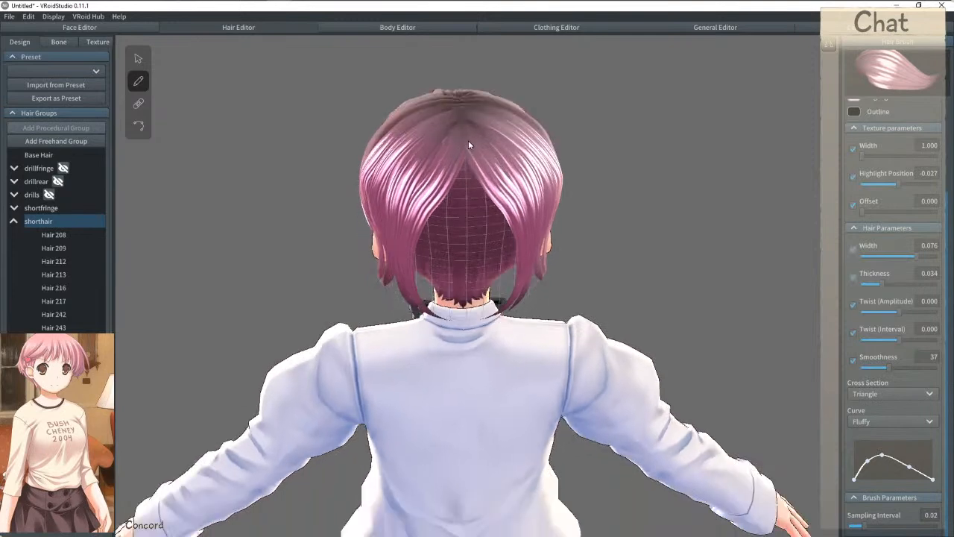
pyautogui.moveTo(459, 177); pyautogui.dragTo(450, 329)
pyautogui.moveTo(461, 120); pyautogui.dragTo(461, 321)
pyautogui.moveTo(462, 213); pyautogui.dragTo(465, 237, button='right')
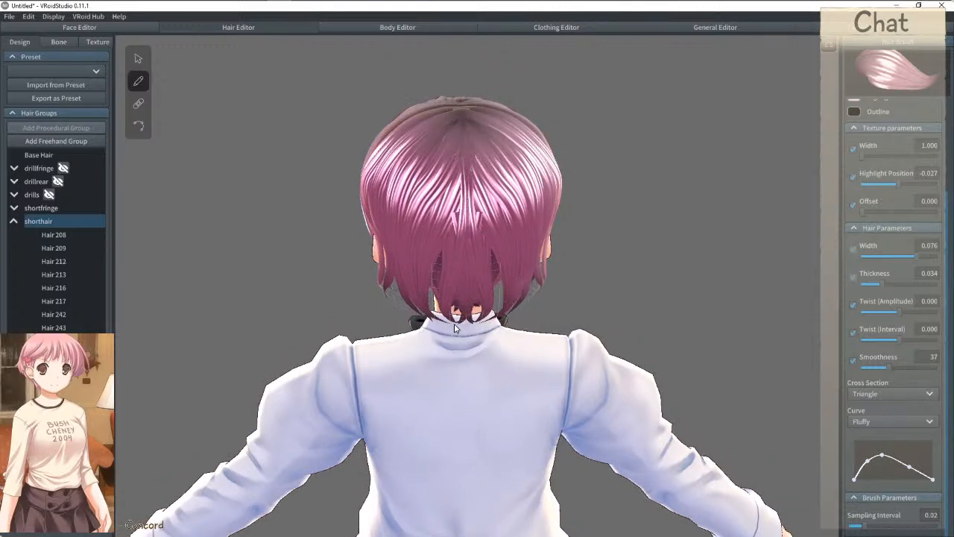
pyautogui.moveTo(471, 284); pyautogui.dragTo(458, 275, button='right')
pyautogui.hotkey('ctrl', 'z')
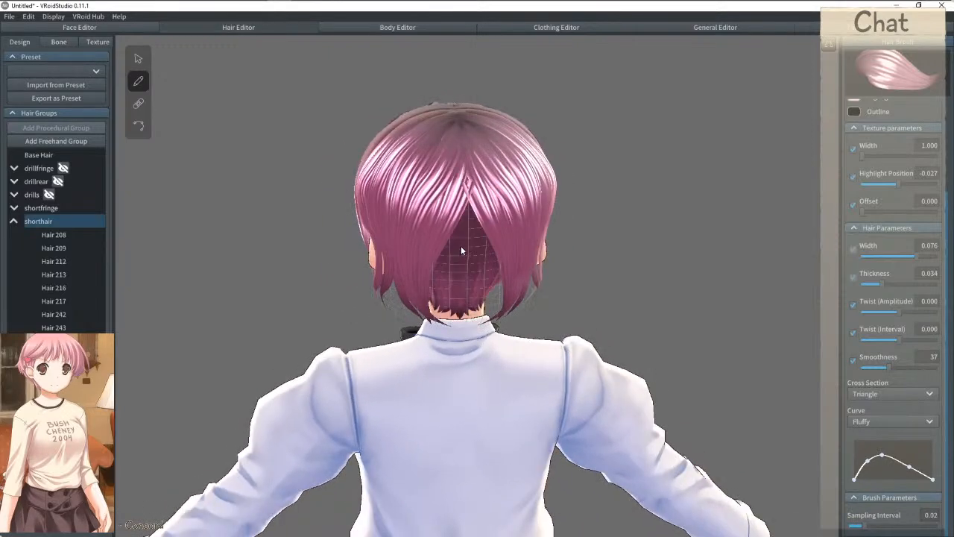
pyautogui.hotkey('ctrl', 'z')
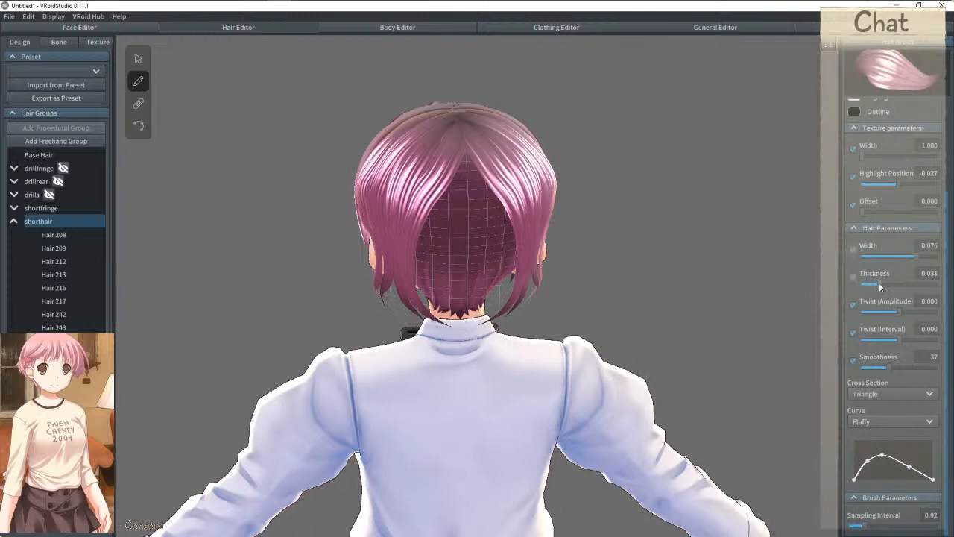
# Step: Set the hair brush to width 0.052 and thickness 0.037, and raise its thickness curve for a fuller middle
pyautogui.moveTo(919, 264); pyautogui.dragTo(905, 260)
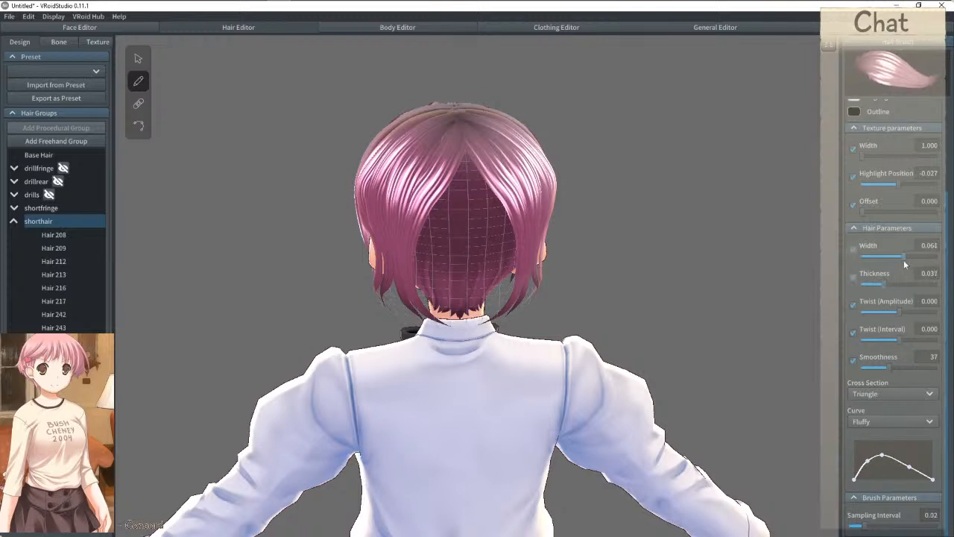
pyautogui.moveTo(461, 138)
pyautogui.mouseDown()
pyautogui.moveTo(459, 212)
pyautogui.moveTo(503, 274)
pyautogui.moveTo(493, 313)
pyautogui.moveTo(461, 325)
pyautogui.mouseUp()
pyautogui.hotkey('ctrl', 'z')
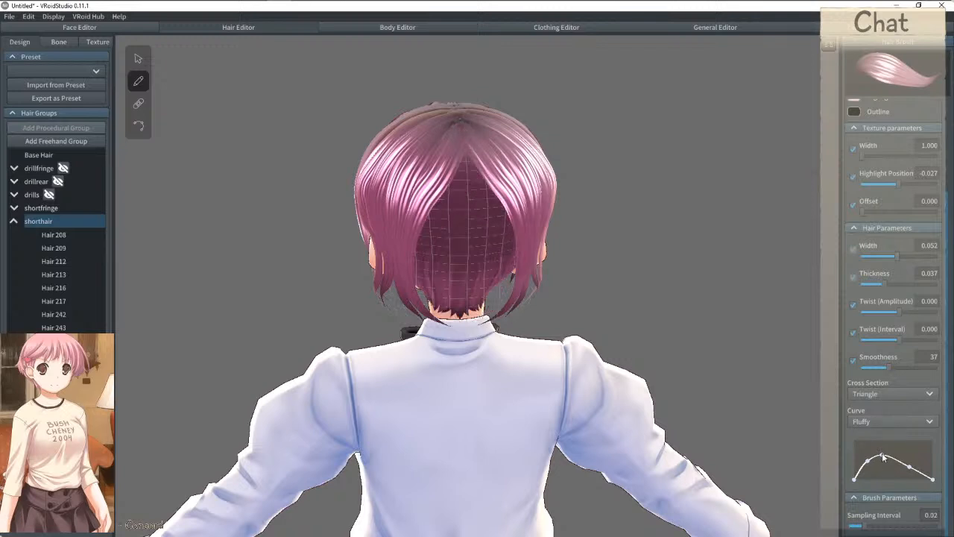
pyautogui.moveTo(912, 468); pyautogui.dragTo(908, 461)
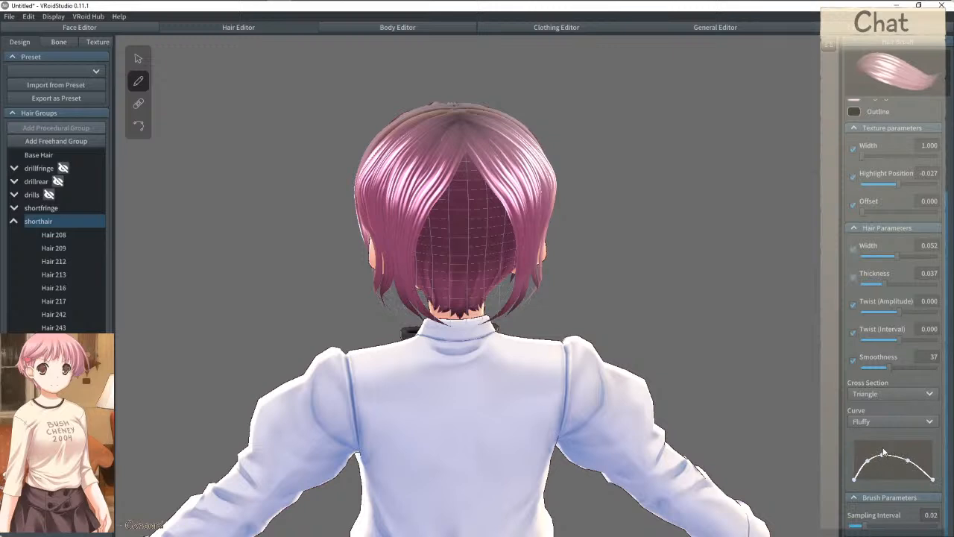
# Step: Draw four mirrored strands from the crown to the nape to fill the central gap at the back
pyautogui.moveTo(466, 151); pyautogui.dragTo(457, 330)
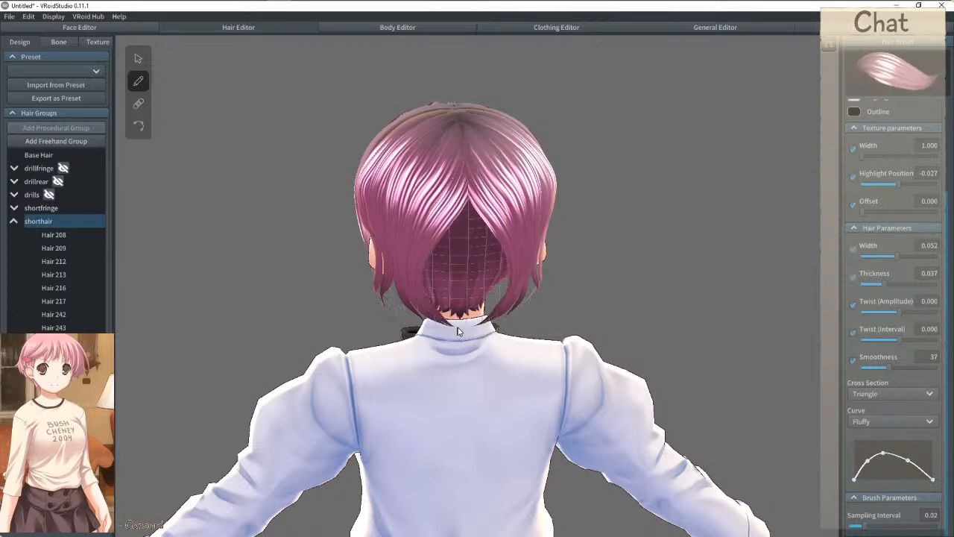
pyautogui.moveTo(463, 128); pyautogui.dragTo(459, 324)
pyautogui.moveTo(460, 130)
pyautogui.mouseDown()
pyautogui.moveTo(456, 302)
pyautogui.moveTo(469, 329)
pyautogui.mouseUp()
pyautogui.moveTo(464, 134)
pyautogui.mouseDown()
pyautogui.moveTo(460, 315)
pyautogui.moveTo(480, 327)
pyautogui.mouseUp()
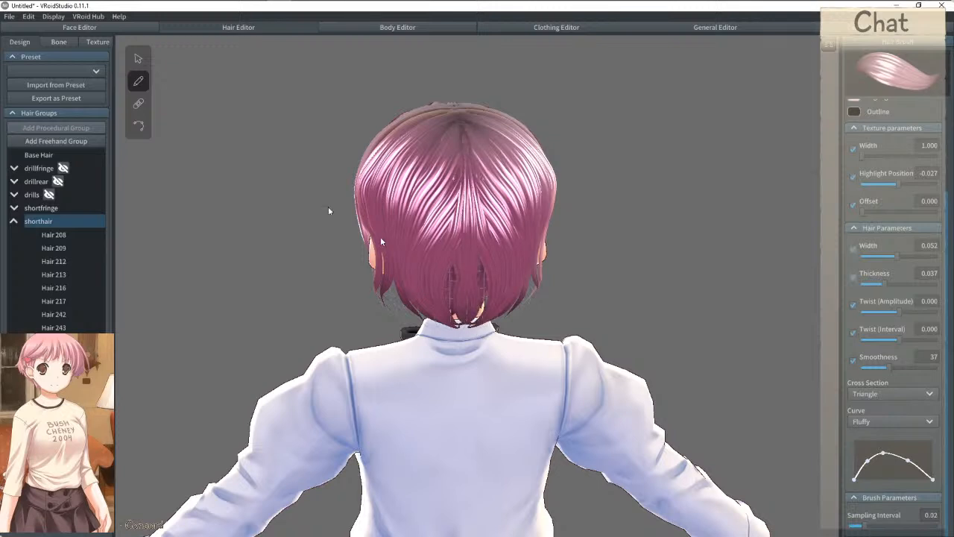
# Step: Reshape the central back strands by moving their middle and lower control points to narrow the openings above the collar
pyautogui.click(141, 123)
pyautogui.moveTo(471, 232); pyautogui.dragTo(462, 229)
pyautogui.moveTo(466, 273); pyautogui.dragTo(467, 331)
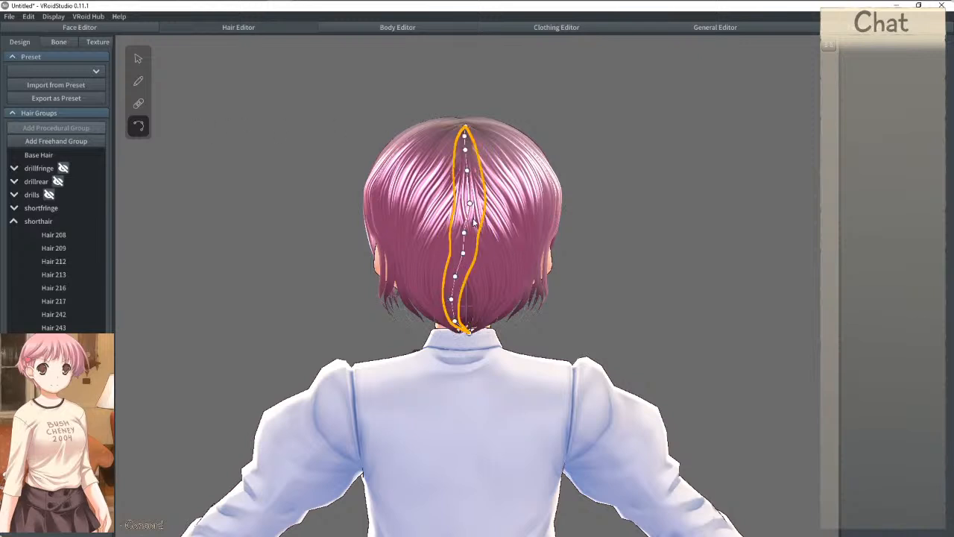
pyautogui.moveTo(463, 254); pyautogui.dragTo(458, 253)
pyautogui.moveTo(470, 204); pyautogui.dragTo(433, 296)
pyautogui.click(650, 164)
pyautogui.moveTo(650, 164); pyautogui.dragTo(637, 182, button='right')
# Step: Clean up the control points of the central back strands around the crown and at the nape
pyautogui.click(466, 152)
pyautogui.press('Delete')
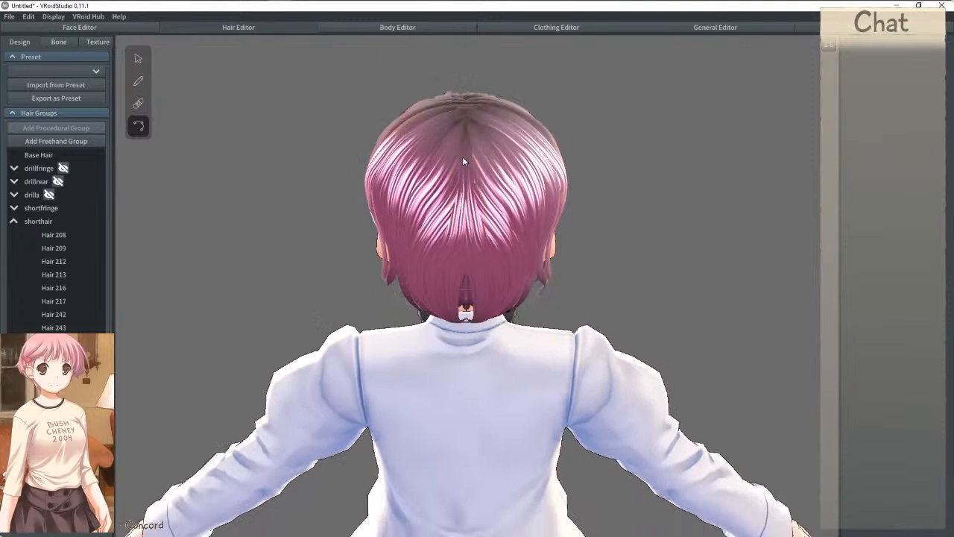
pyautogui.click(466, 164)
pyautogui.press('Delete')
pyautogui.click(469, 181)
pyautogui.press('Delete')
pyautogui.click(457, 179)
pyautogui.press('Delete')
pyautogui.click(463, 168)
pyautogui.press('Delete')
pyautogui.click(447, 204)
pyautogui.press('Delete')
pyautogui.moveTo(650, 168); pyautogui.dragTo(545, 184, button='right')
pyautogui.click(467, 319)
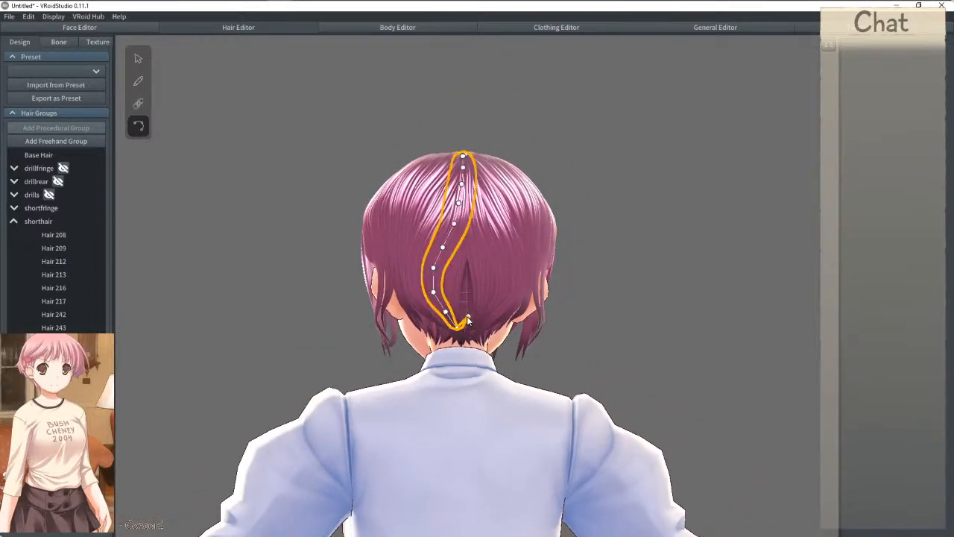
pyautogui.press('Delete')
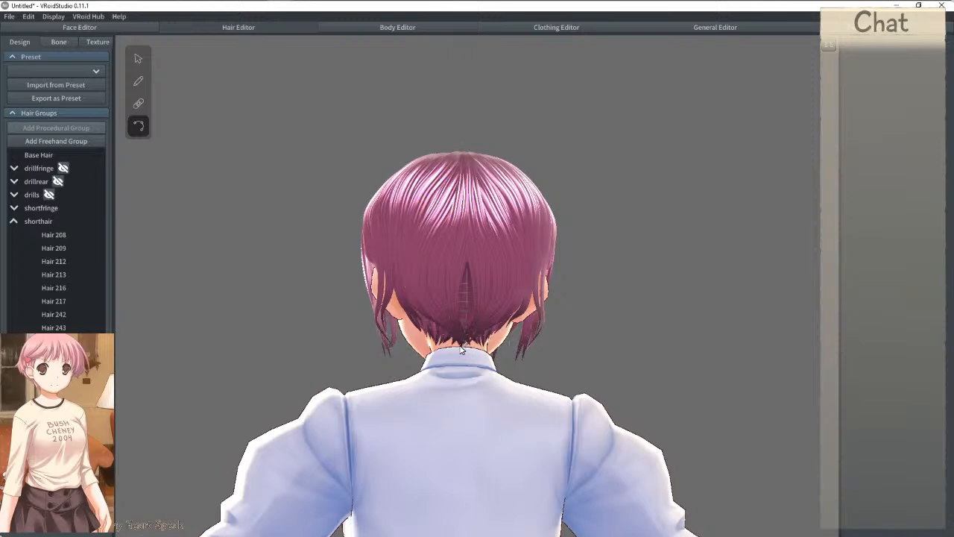
pyautogui.moveTo(460, 347); pyautogui.dragTo(484, 352, button='right')
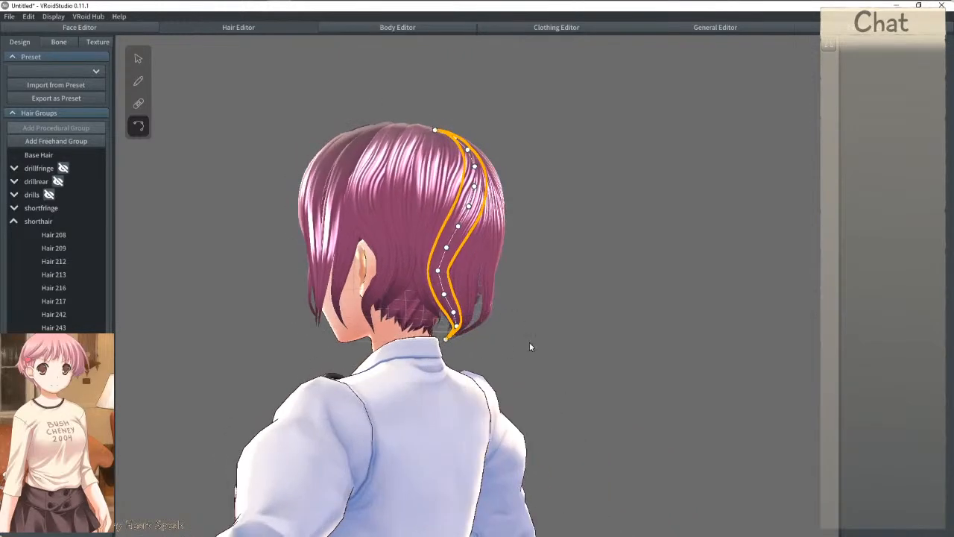
# Step: Draw another mirrored strand from below the crown down to the nape on the side of the back
pyautogui.click(139, 80)
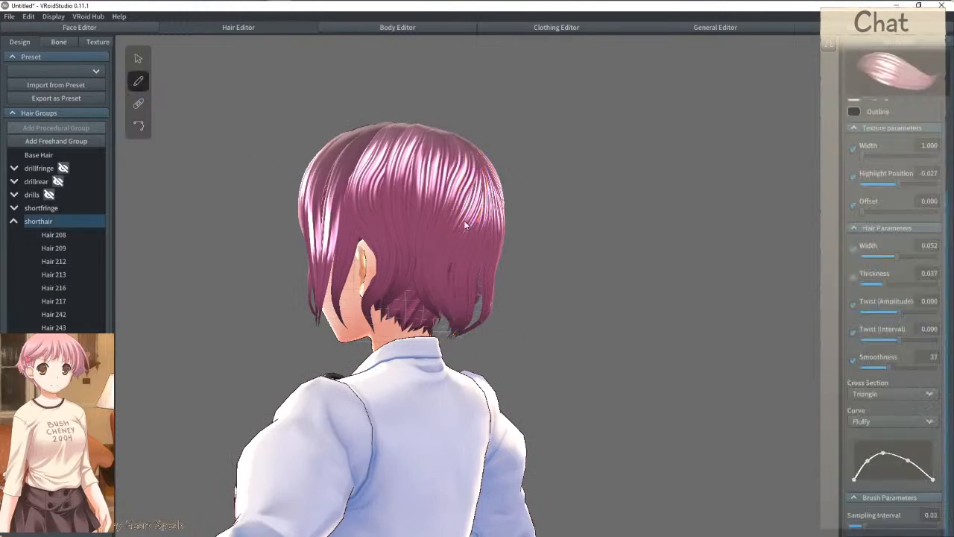
pyautogui.moveTo(467, 171); pyautogui.dragTo(463, 337)
pyautogui.moveTo(485, 281); pyautogui.dragTo(462, 280, button='right')
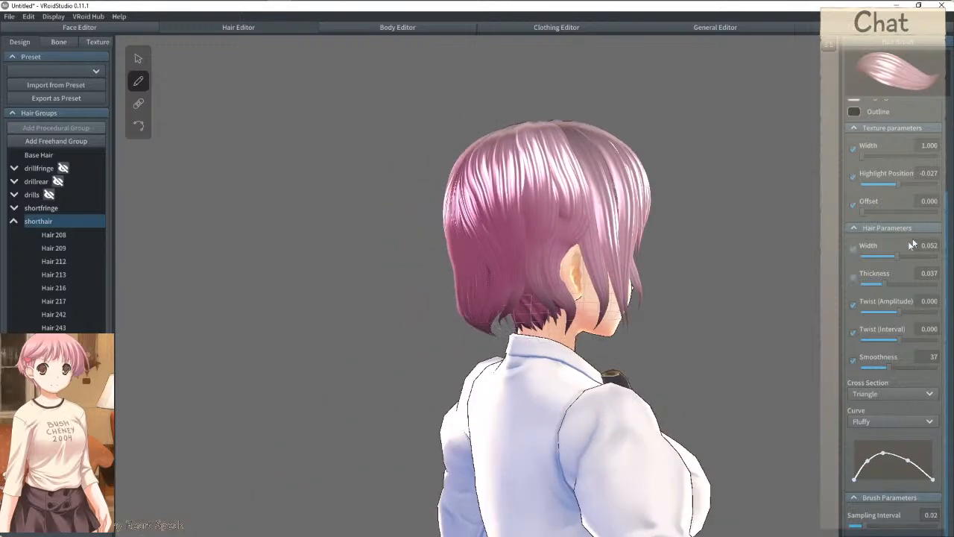
# Step: Set the hair brush thickness to 0.010 and add thin mirrored strands behind the ears down toward the nape
pyautogui.moveTo(886, 282); pyautogui.dragTo(863, 284)
pyautogui.moveTo(575, 187); pyautogui.dragTo(524, 139, button='right')
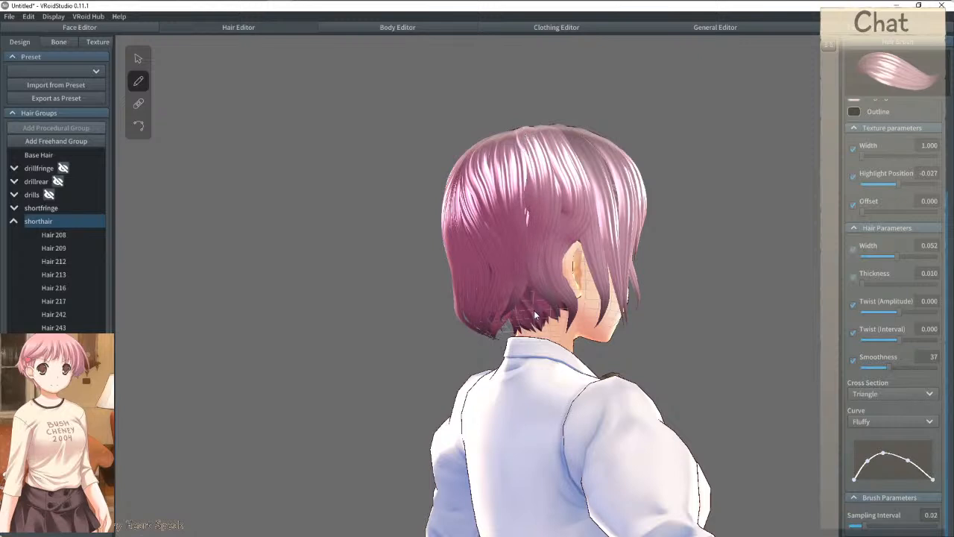
pyautogui.moveTo(530, 181); pyautogui.dragTo(536, 143, button='right')
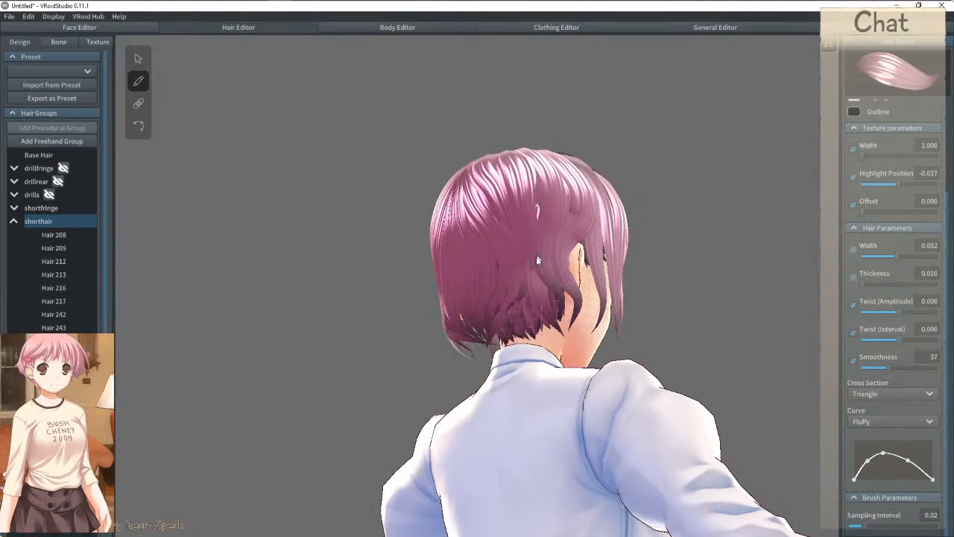
pyautogui.moveTo(558, 298); pyautogui.dragTo(794, 134, button='right')
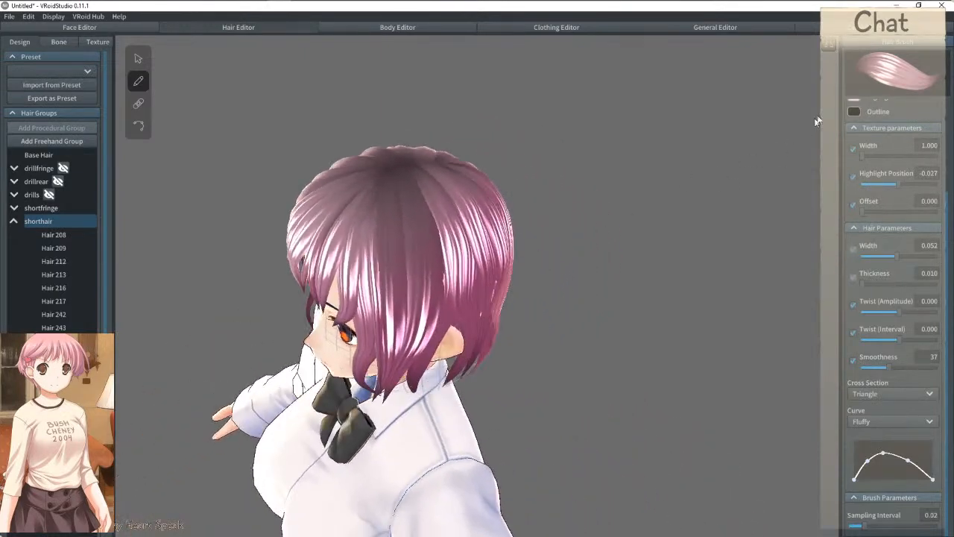
# Step: Adjust the highlight position of individual strands at the side of the head and in the fringe
pyautogui.click(138, 58)
pyautogui.click(429, 224)
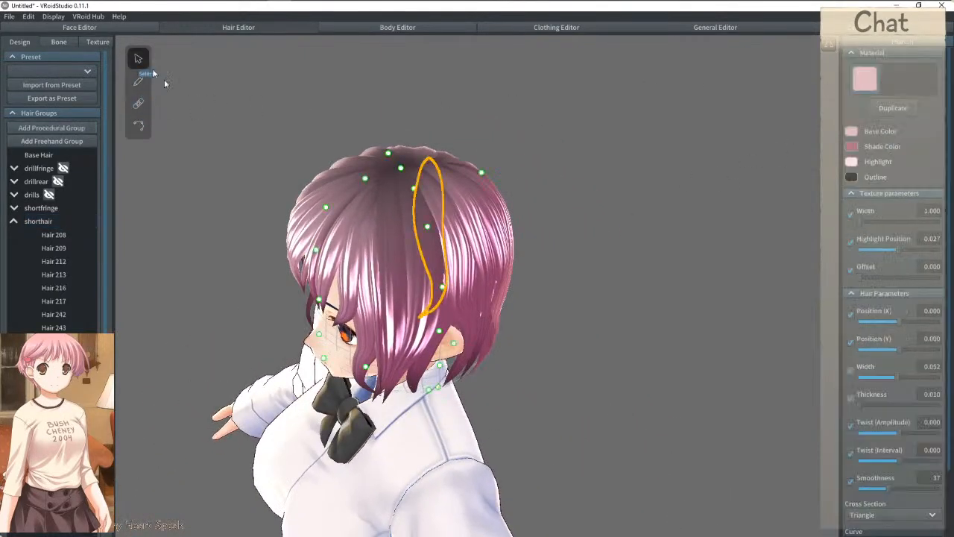
pyautogui.click(388, 269)
pyautogui.moveTo(895, 252); pyautogui.dragTo(895, 252)
pyautogui.click(429, 300)
pyautogui.moveTo(550, 249); pyautogui.dragTo(427, 254, button='right')
pyautogui.click(388, 282)
pyautogui.moveTo(901, 249); pyautogui.dragTo(899, 251)
pyautogui.moveTo(643, 207); pyautogui.dragTo(389, 236, button='right')
# Step: Adjust the highlight positions of the thin strands behind the ear, setting one to 0.147 and another to 0.110
pyautogui.click(397, 243)
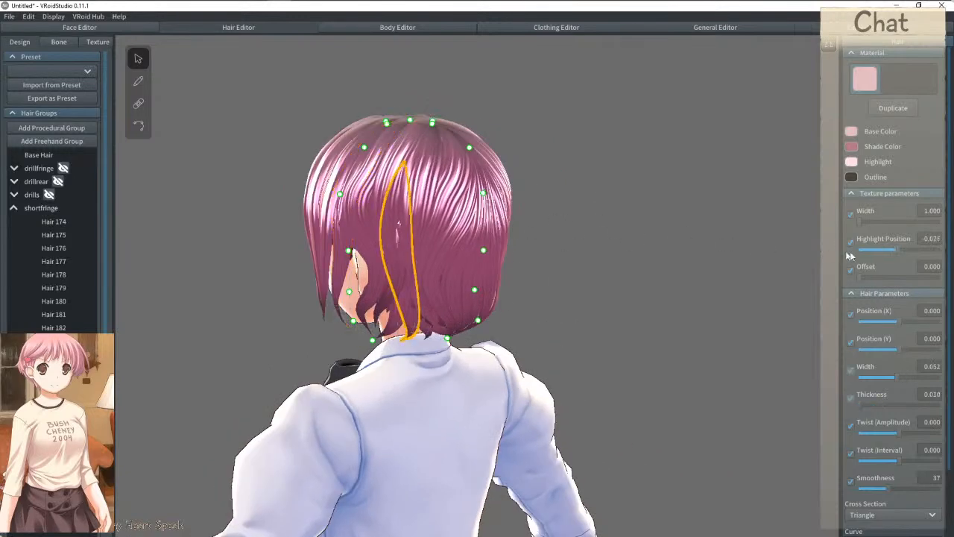
pyautogui.moveTo(897, 252)
pyautogui.mouseDown()
pyautogui.moveTo(886, 253)
pyautogui.moveTo(908, 255)
pyautogui.mouseUp()
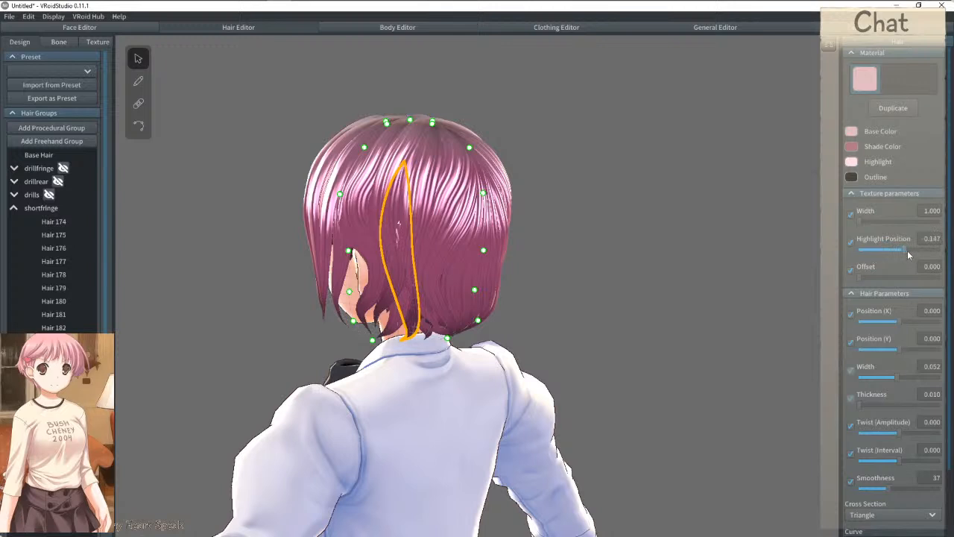
pyautogui.click(398, 236)
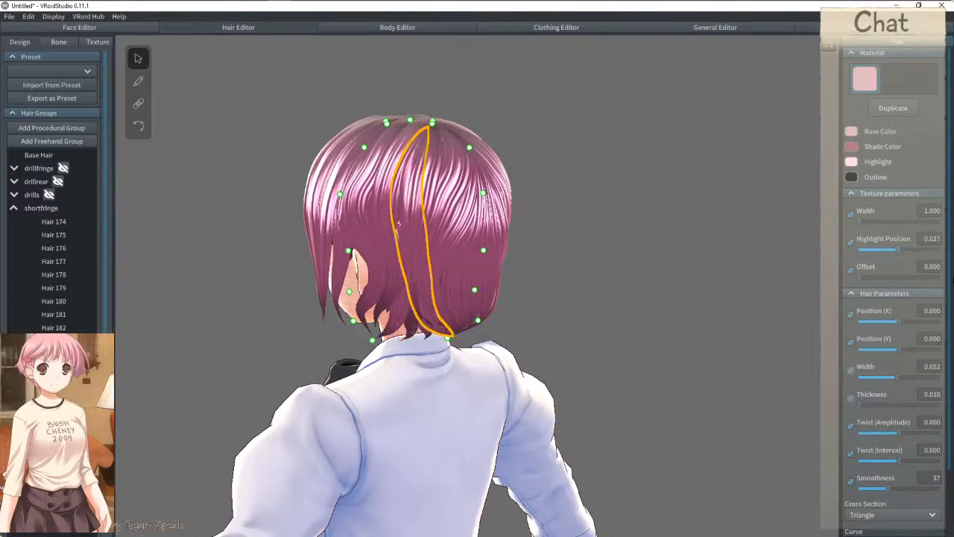
pyautogui.moveTo(903, 253); pyautogui.dragTo(901, 256)
pyautogui.click(399, 226)
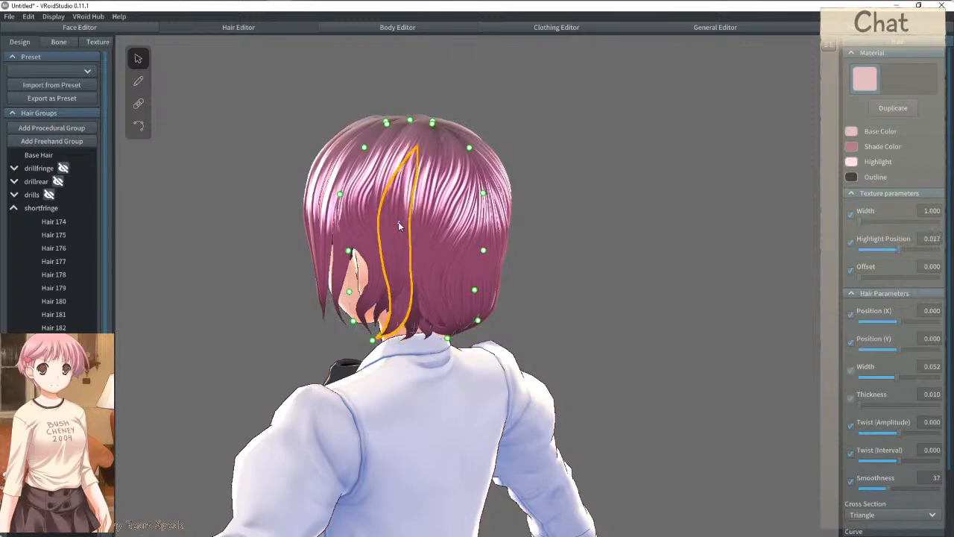
pyautogui.moveTo(900, 253); pyautogui.dragTo(908, 253)
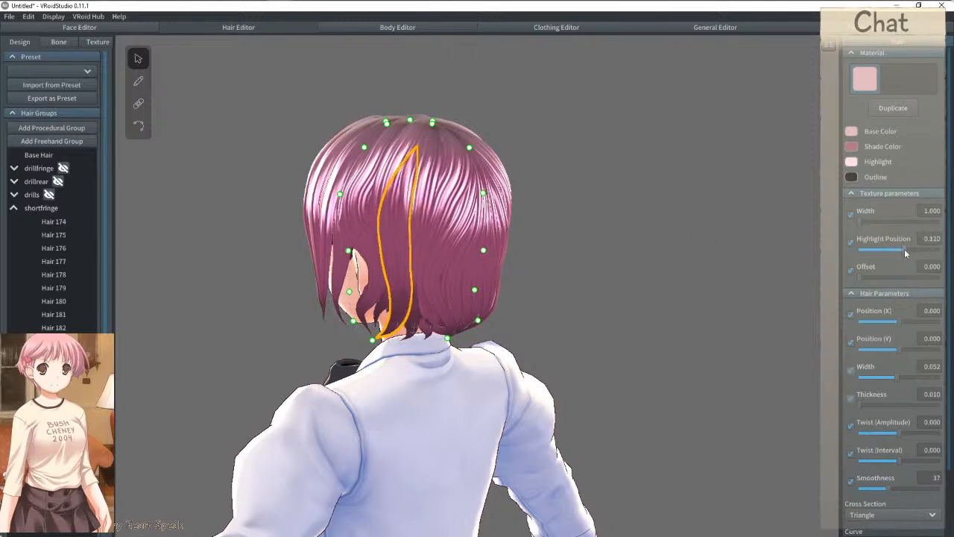
pyautogui.moveTo(667, 215); pyautogui.dragTo(541, 228, button='right')
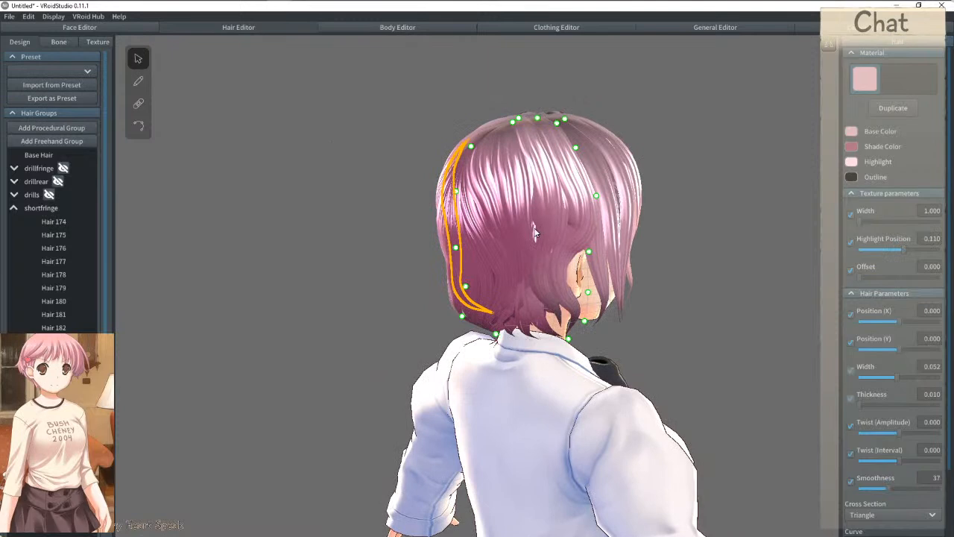
# Step: Adjust the highlight positions of individual strands at the back and side of the head behind the ear
pyautogui.click(534, 232)
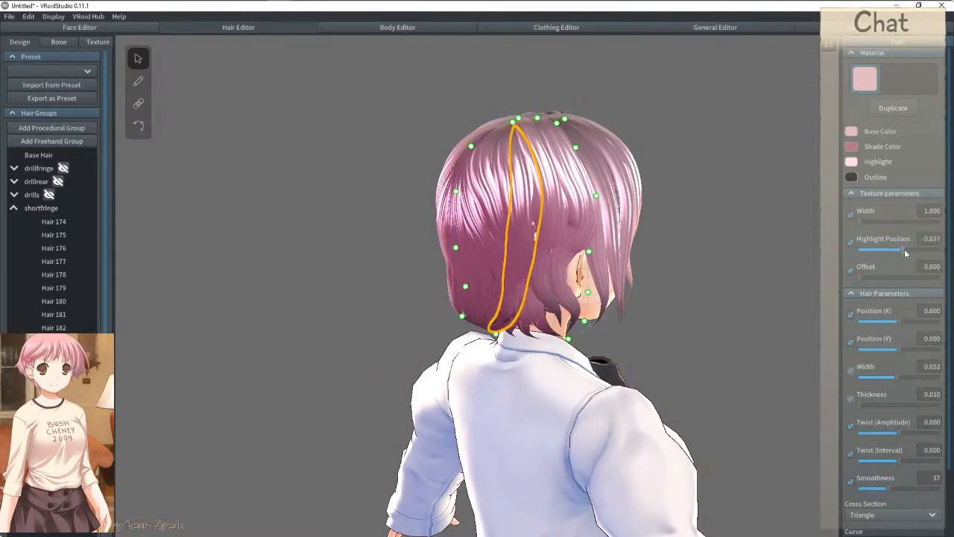
pyautogui.click(534, 227)
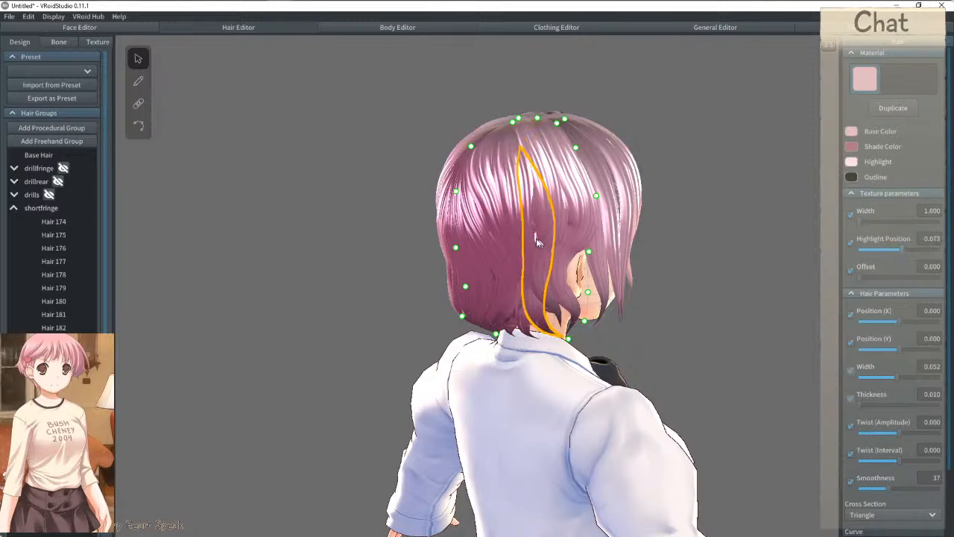
pyautogui.click(545, 239)
pyautogui.moveTo(903, 253); pyautogui.dragTo(907, 254)
pyautogui.moveTo(481, 210); pyautogui.dragTo(528, 227, button='right')
# Step: Adjust the highlight positions of the side and fringe strands, including Hair 174, Hair 176 and Hair 178
pyautogui.click(569, 212)
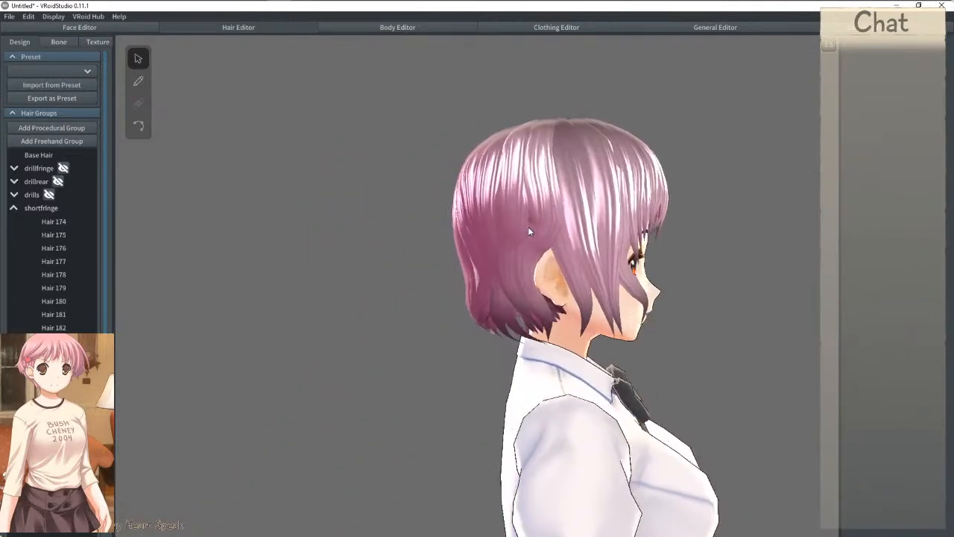
pyautogui.click(569, 212)
pyautogui.moveTo(885, 248); pyautogui.dragTo(898, 249)
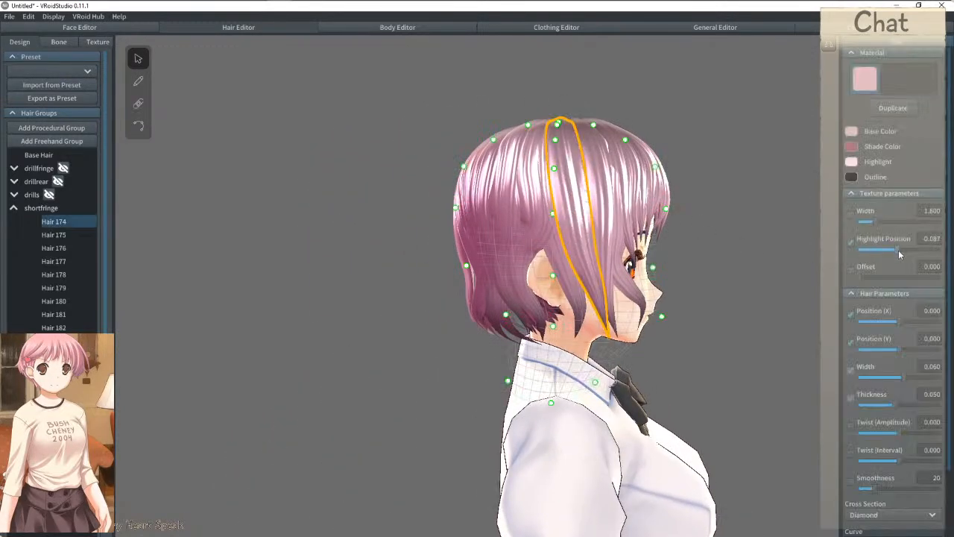
pyautogui.click(604, 218)
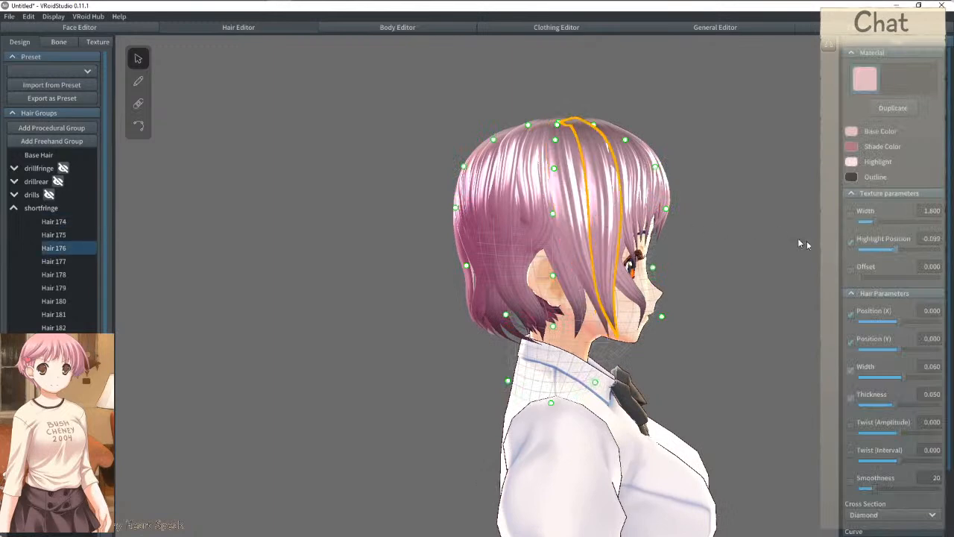
pyautogui.moveTo(900, 256); pyautogui.dragTo(897, 251)
pyautogui.click(610, 149)
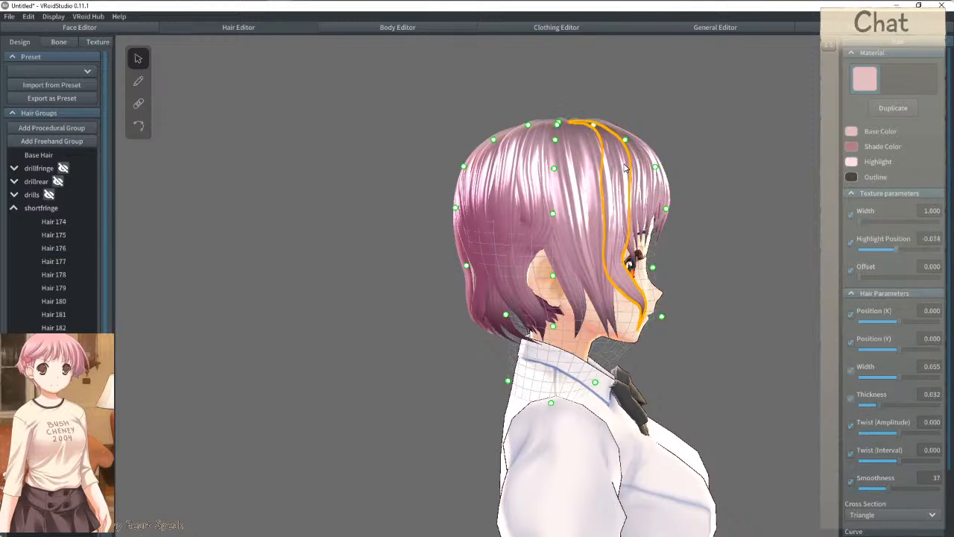
pyautogui.click(645, 175)
pyautogui.moveTo(891, 250); pyautogui.dragTo(894, 251)
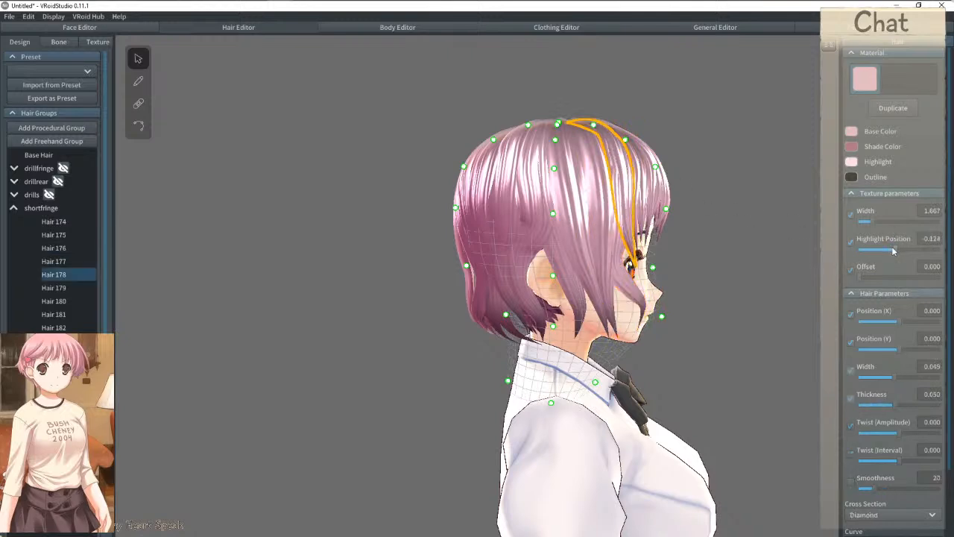
# Step: Reshape the fringe group's hair guide from the front by moving its side control points between temple and jaw to curve the side locks
pyautogui.moveTo(739, 205); pyautogui.dragTo(701, 209, button='right')
pyautogui.click(696, 207)
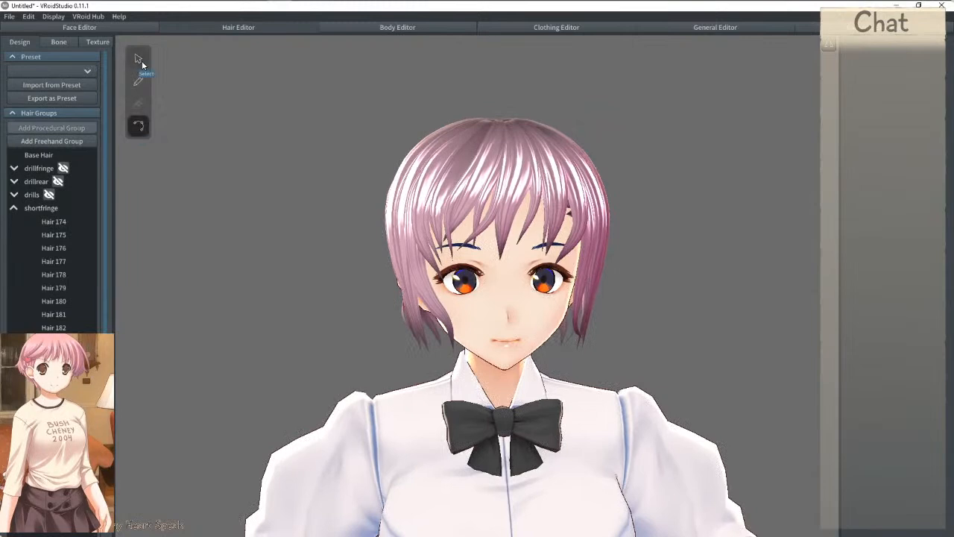
pyautogui.click(459, 188)
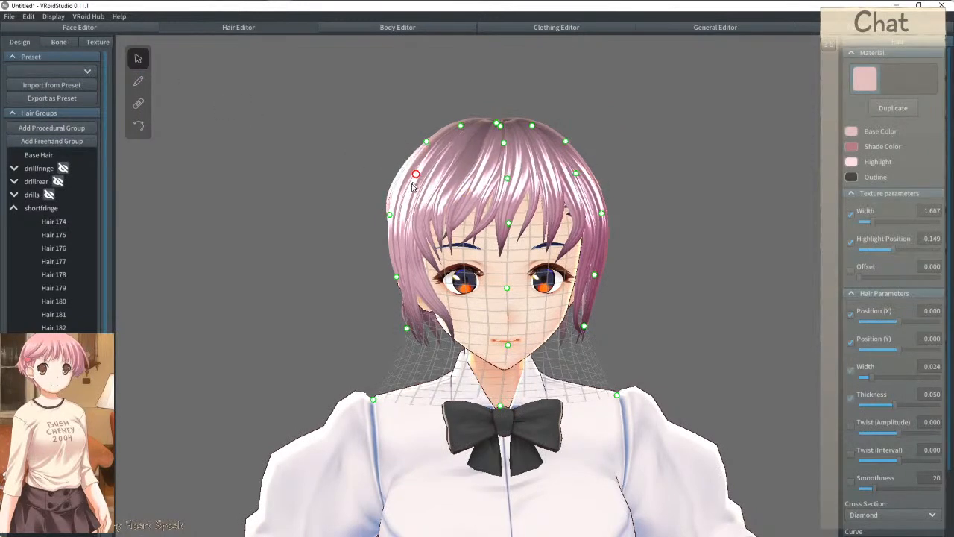
pyautogui.moveTo(389, 214); pyautogui.dragTo(398, 223)
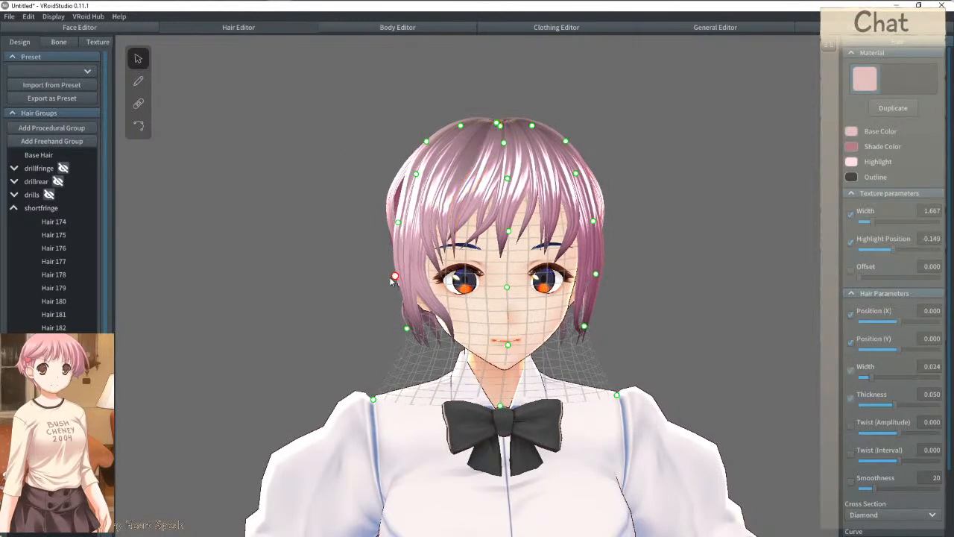
pyautogui.moveTo(396, 279); pyautogui.dragTo(387, 281)
pyautogui.moveTo(399, 224); pyautogui.dragTo(404, 231)
pyautogui.moveTo(416, 178); pyautogui.dragTo(402, 194)
pyautogui.click(408, 187)
pyautogui.moveTo(408, 333); pyautogui.dragTo(381, 298)
pyautogui.moveTo(402, 230); pyautogui.dragTo(398, 251)
# Step: Reshape the hair guide of the strands behind the ear by shifting its side control points to give them a wave
pyautogui.moveTo(395, 217); pyautogui.dragTo(409, 190, button='right')
pyautogui.click(408, 188)
pyautogui.moveTo(408, 188); pyautogui.dragTo(416, 195)
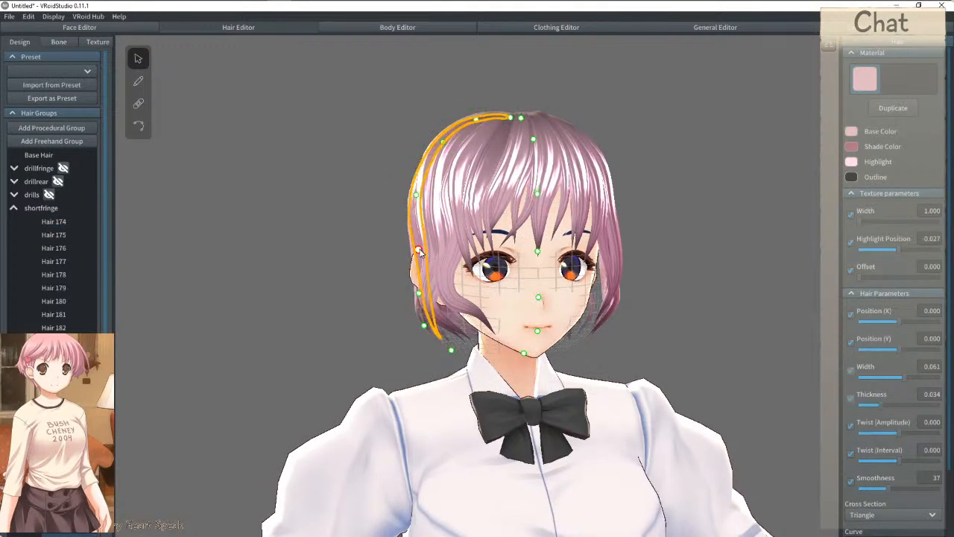
pyautogui.click(421, 250)
pyautogui.click(417, 297)
pyautogui.moveTo(414, 295); pyautogui.dragTo(595, 291, button='right')
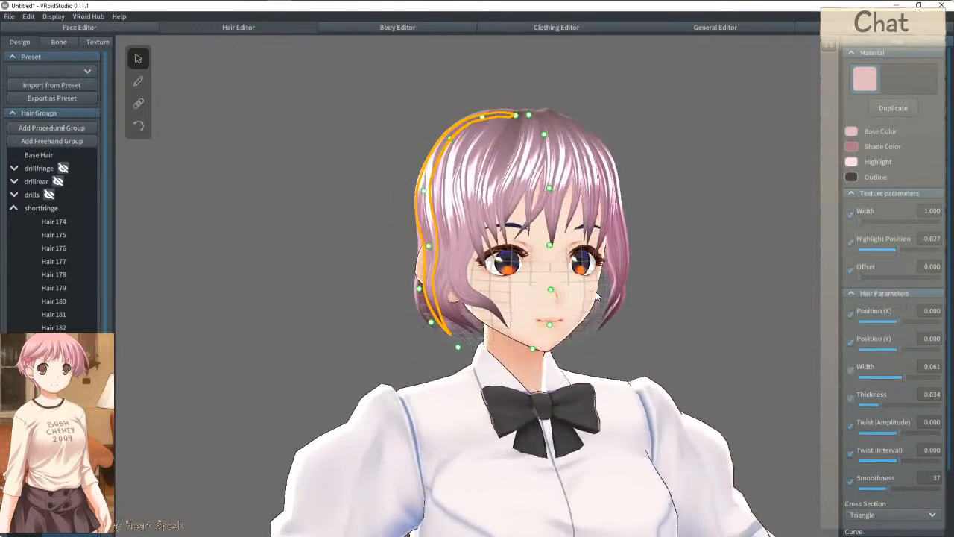
# Step: Lower the jaw-level side control point of the fringe strands' hair guide and check the hair from the front
pyautogui.click(375, 212)
pyautogui.click(529, 185)
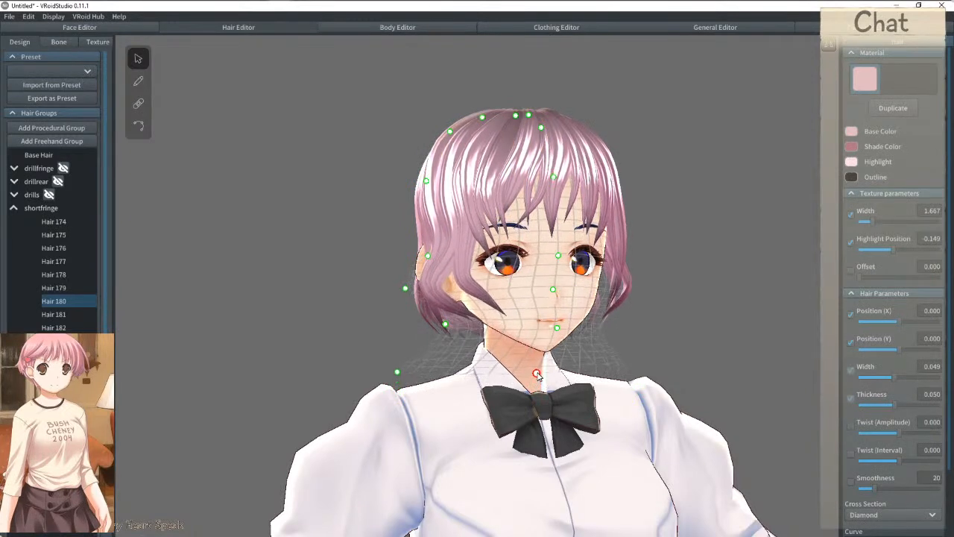
pyautogui.moveTo(445, 326); pyautogui.dragTo(436, 341)
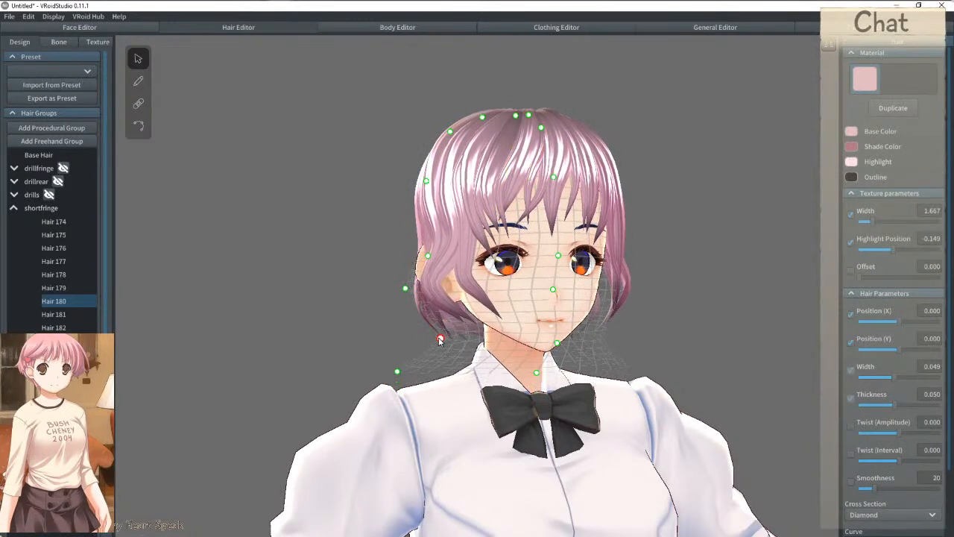
pyautogui.moveTo(449, 286); pyautogui.dragTo(445, 283, button='right')
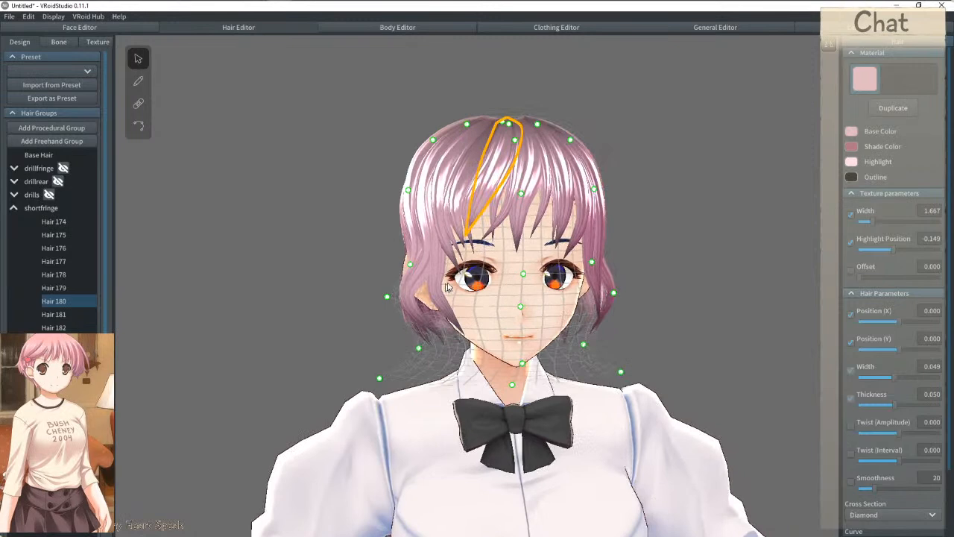
pyautogui.click(708, 193)
pyautogui.moveTo(704, 192); pyautogui.dragTo(696, 192, button='right')
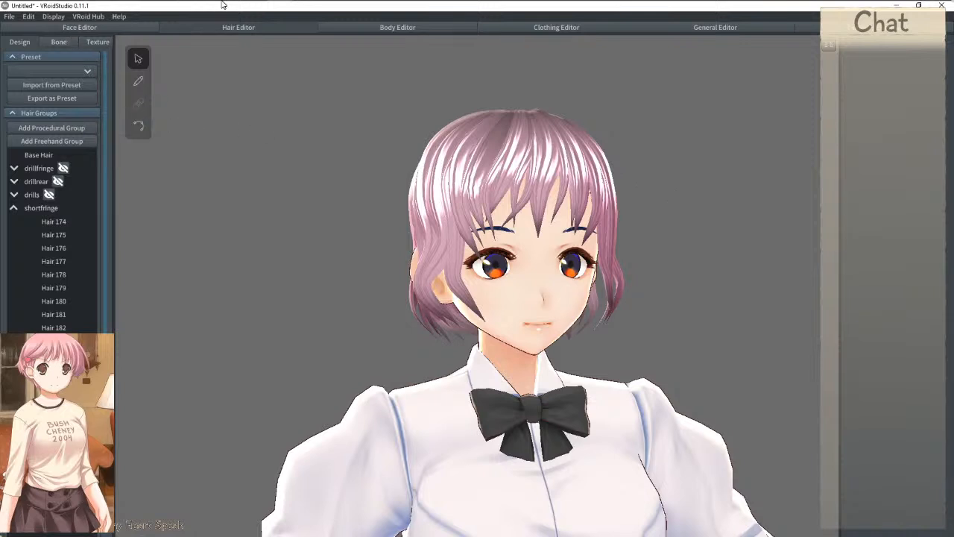
# Step: Open a second VRoid Studio window and load the saved blonde avatar in the black outfit
pyautogui.moveTo(263, 15)
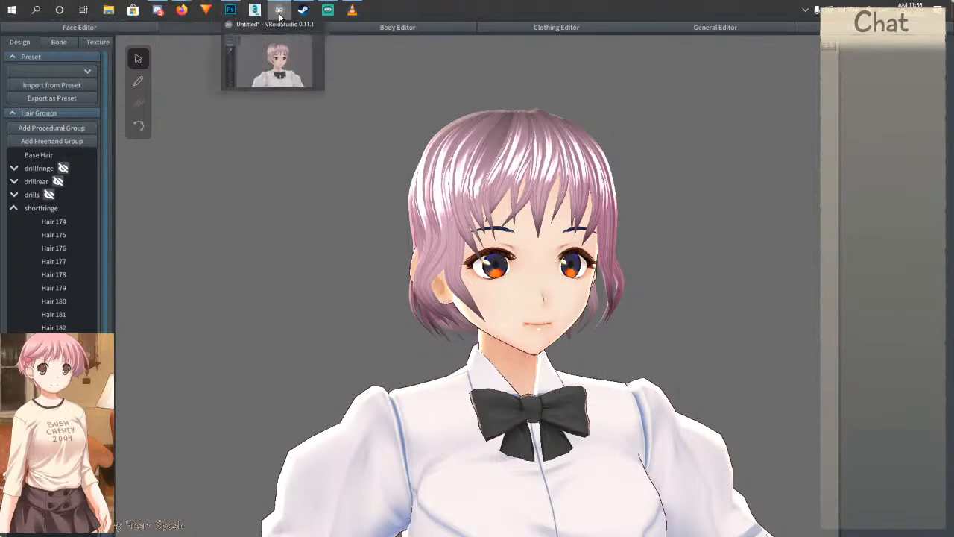
pyautogui.rightClick(279, 11)
pyautogui.click(262, 32)
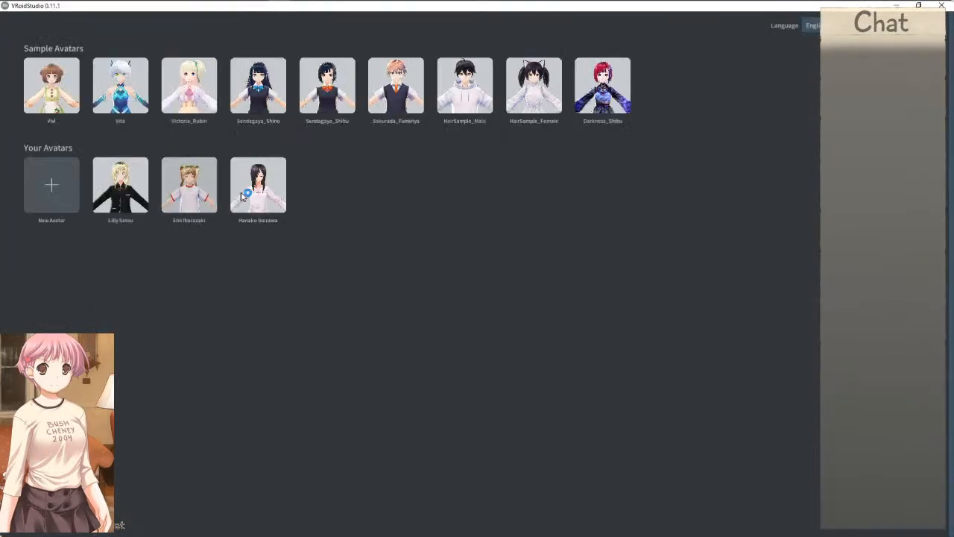
pyautogui.click(147, 188)
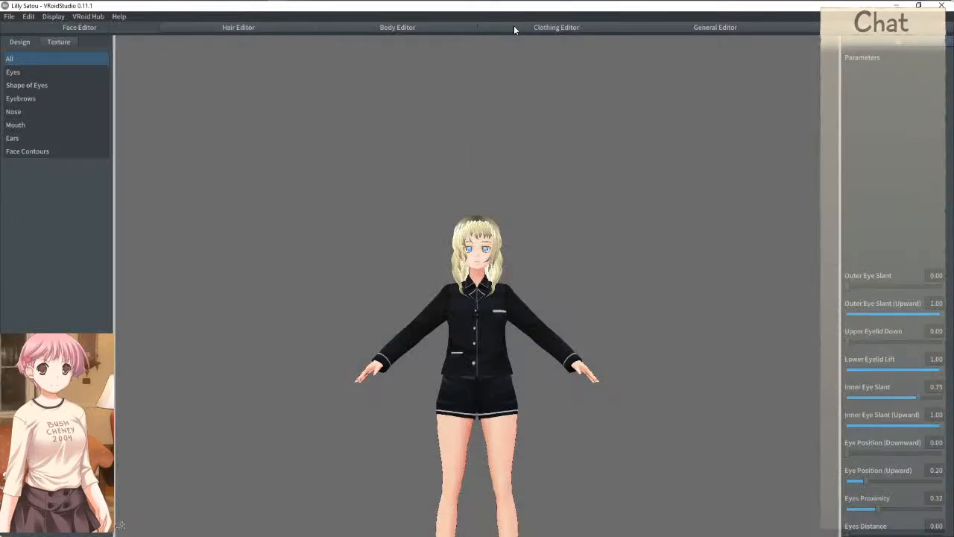
# Step: Change the blonde avatar's clothing to the Uniform (Skirt) (Edited) preset
pyautogui.click(72, 70)
pyautogui.click(61, 144)
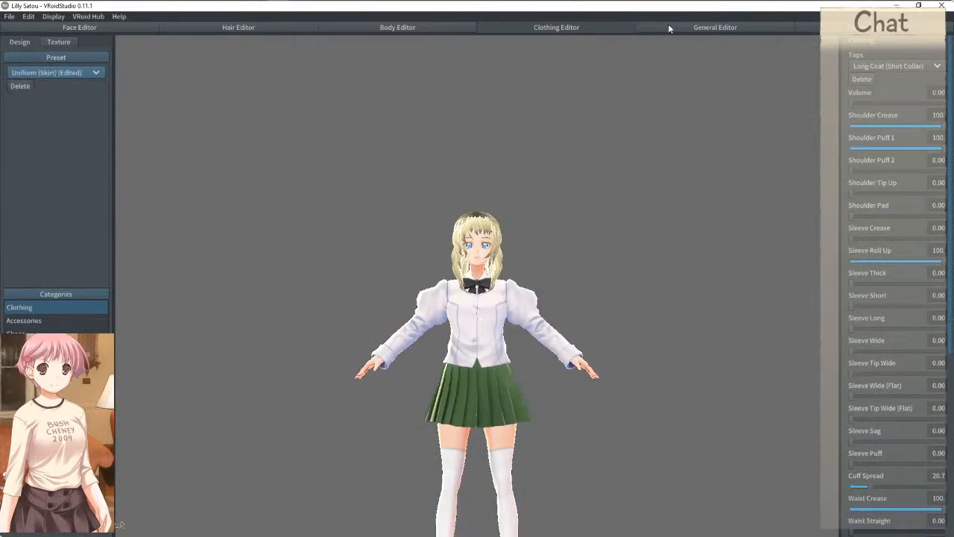
# Step: Show the avatar's ponytail and bow hair groups and hide the long hair group
pyautogui.click(397, 28)
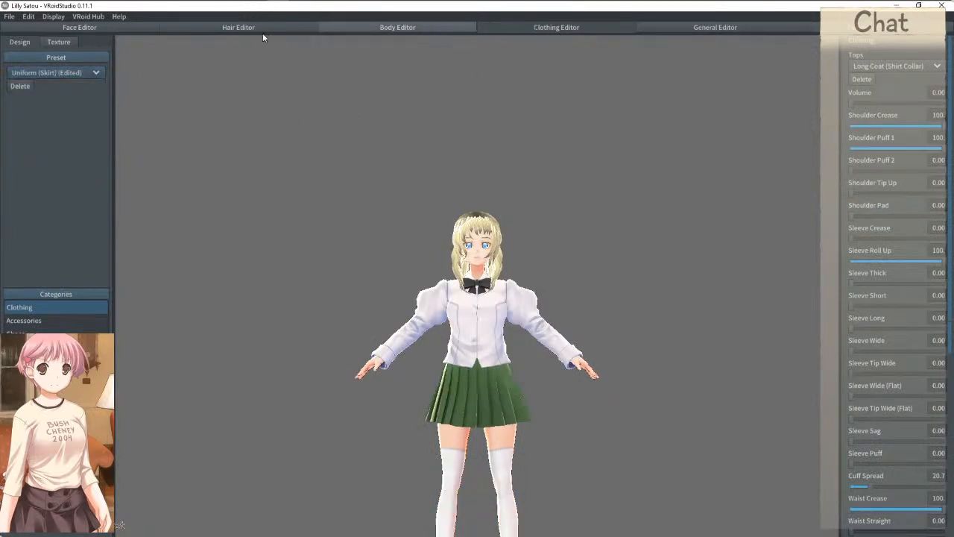
pyautogui.click(256, 30)
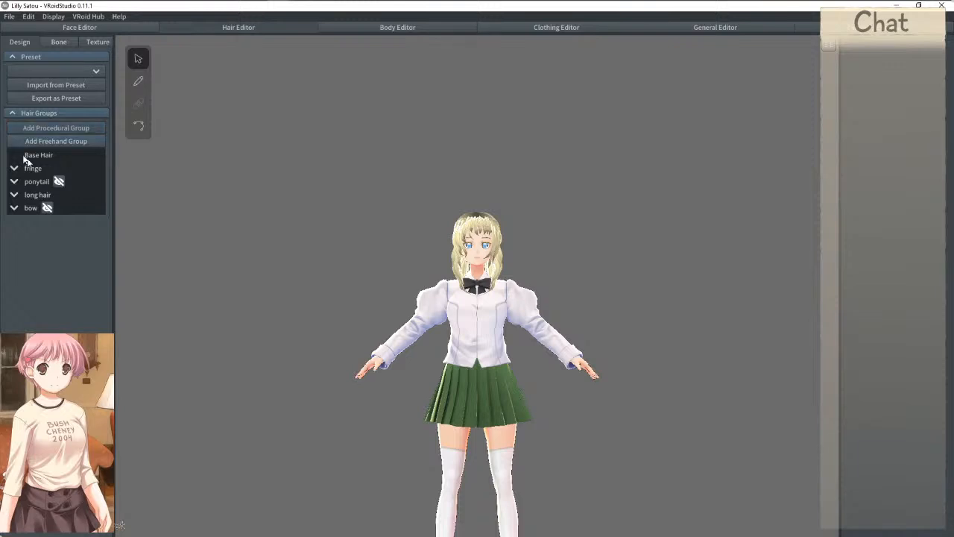
pyautogui.click(59, 181)
pyautogui.click(47, 208)
pyautogui.click(60, 196)
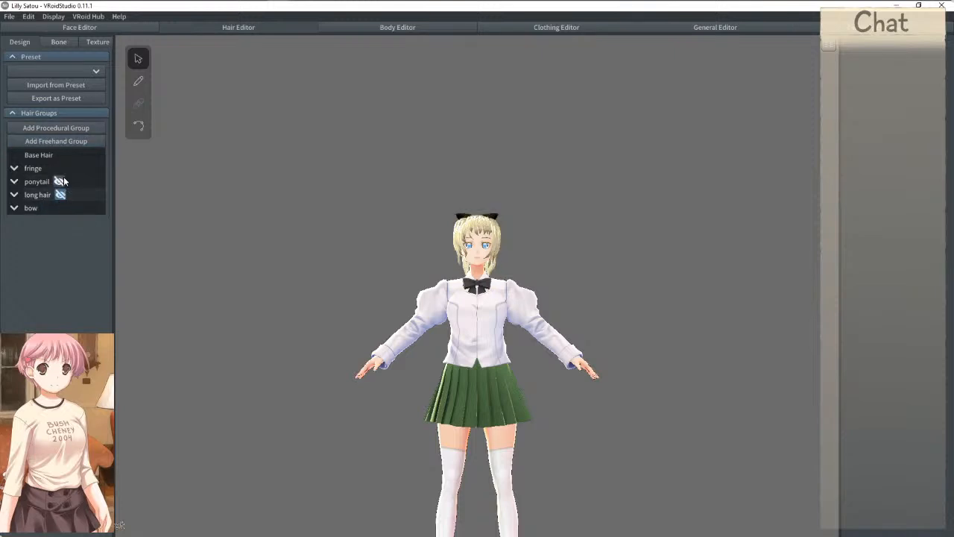
pyautogui.moveTo(324, 245)
pyautogui.mouseDown(button='right')
pyautogui.moveTo(339, 253)
pyautogui.moveTo(323, 249)
pyautogui.mouseUp(button='right')
pyautogui.scroll(2, 333, 220)
pyautogui.scroll(2, 333, 218)
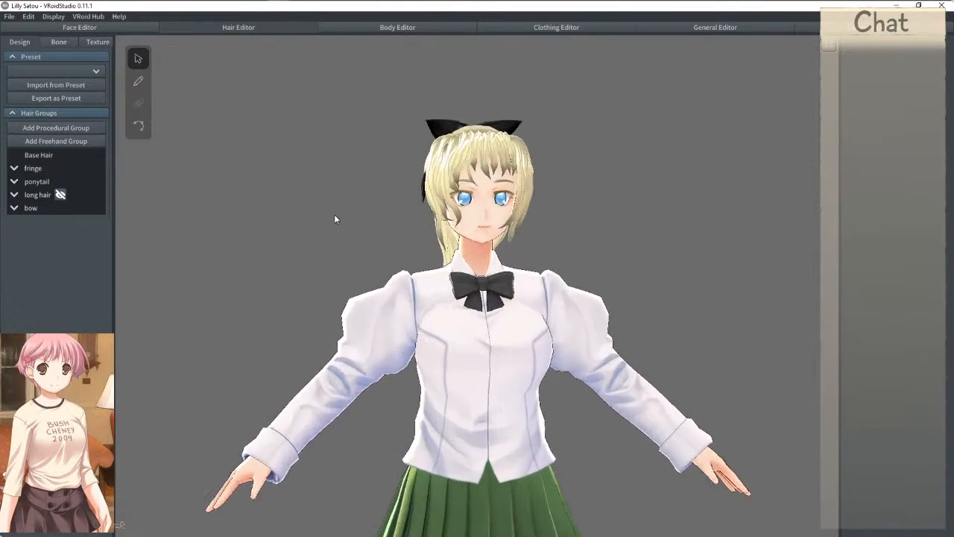
pyautogui.scroll(2, 340, 217)
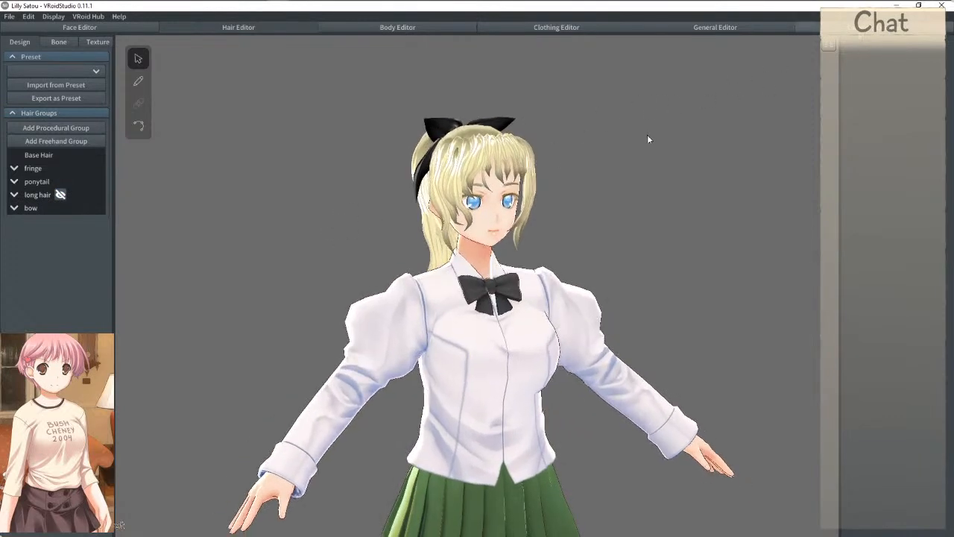
# Step: Enter the capture mode and set the anti-aliasing post effect to High
pyautogui.click(867, 27)
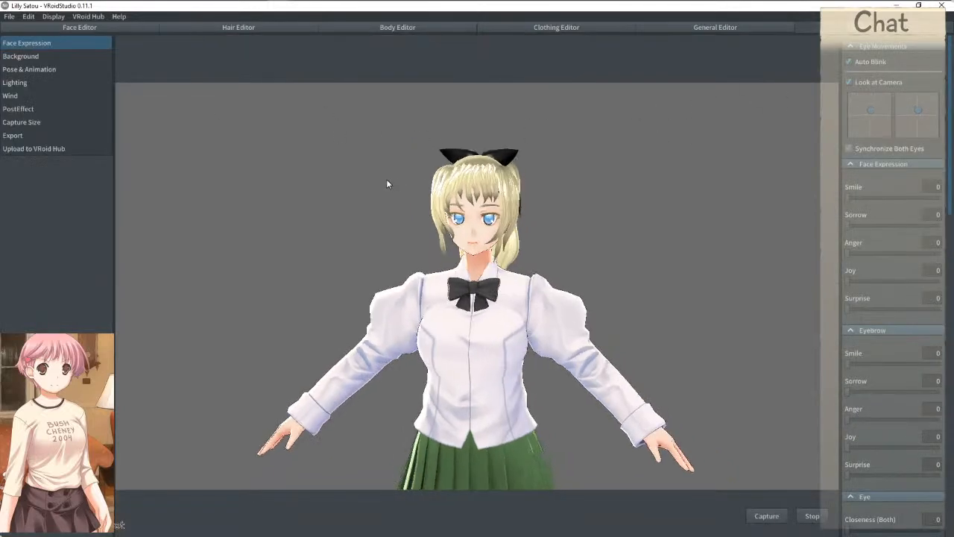
pyautogui.click(34, 70)
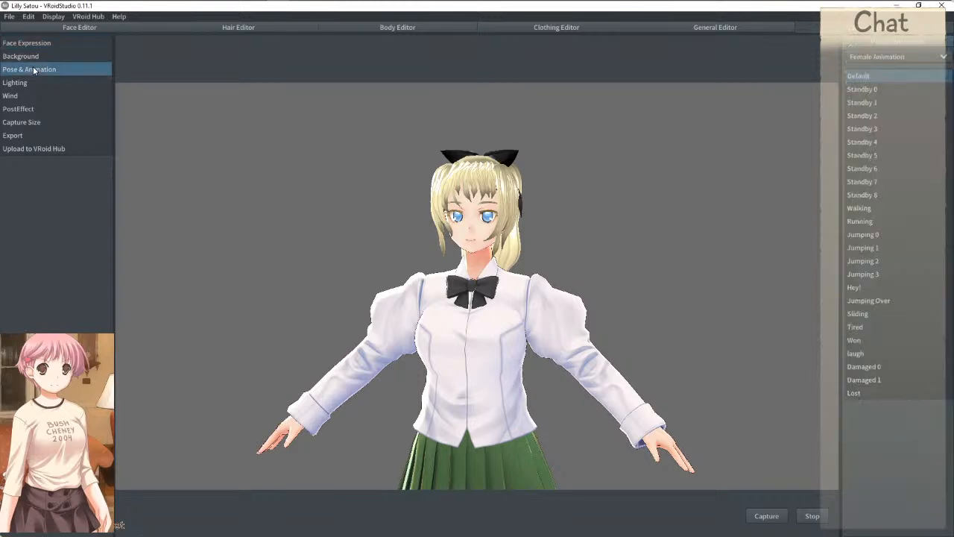
pyautogui.click(34, 123)
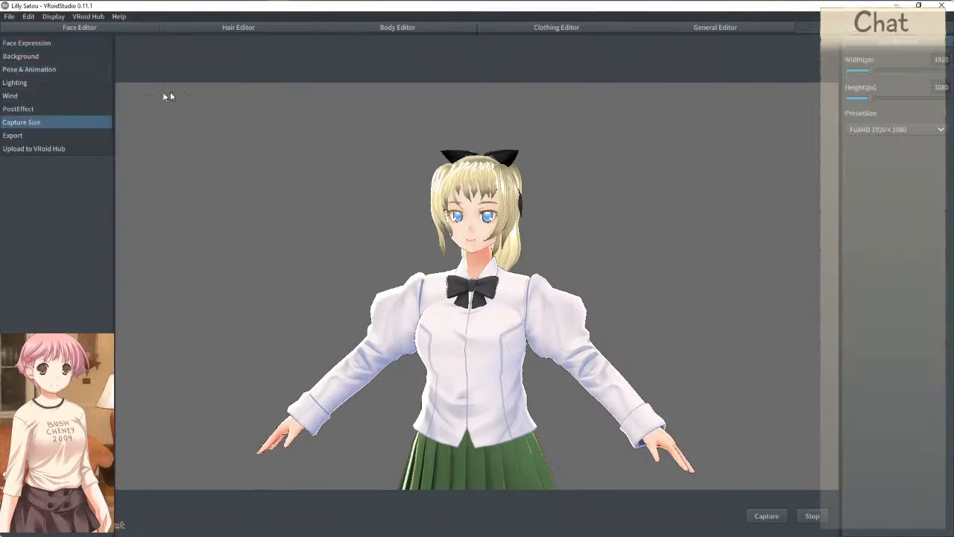
pyautogui.click(46, 109)
pyautogui.click(870, 47)
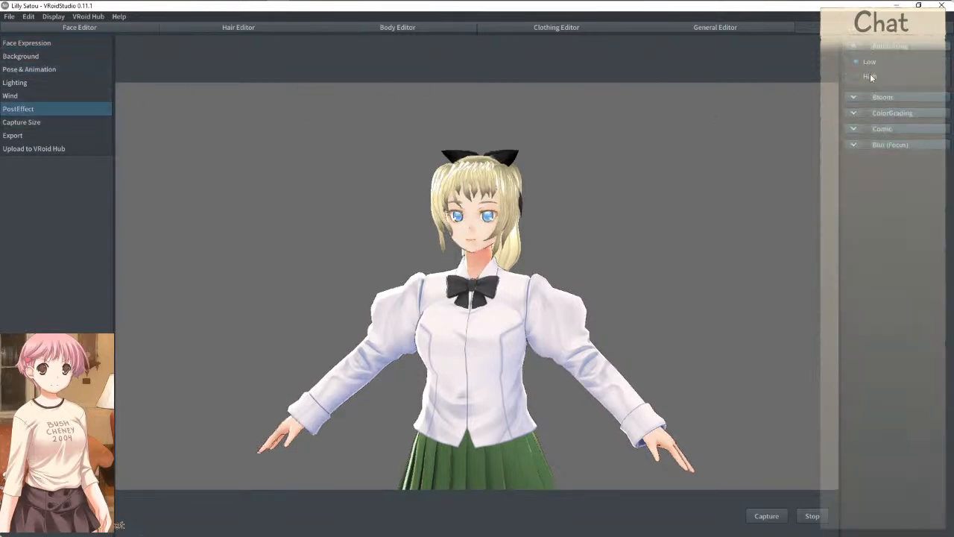
pyautogui.click(862, 77)
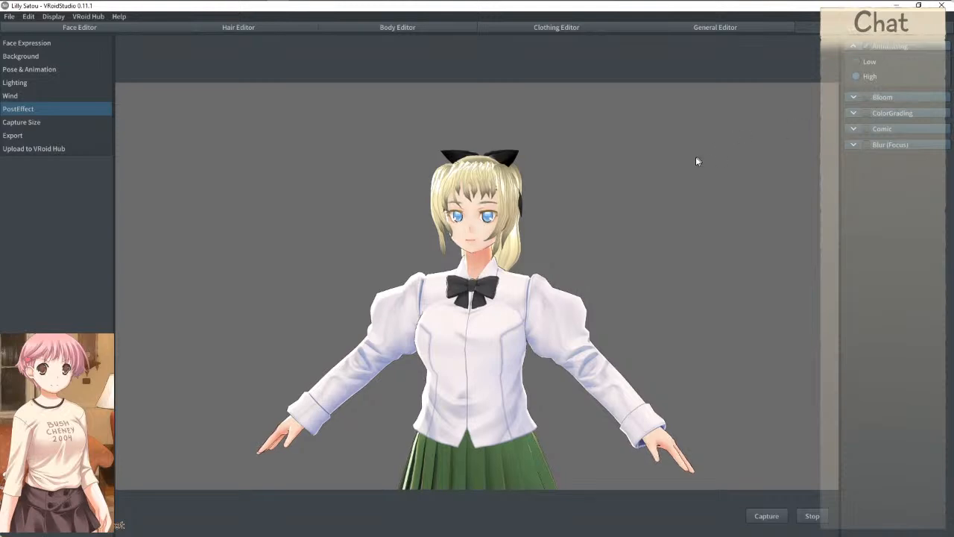
# Step: Frame the avatar's upper body, turn off Look at Camera and aim both eyes slightly downward
pyautogui.scroll(5, 585, 148)
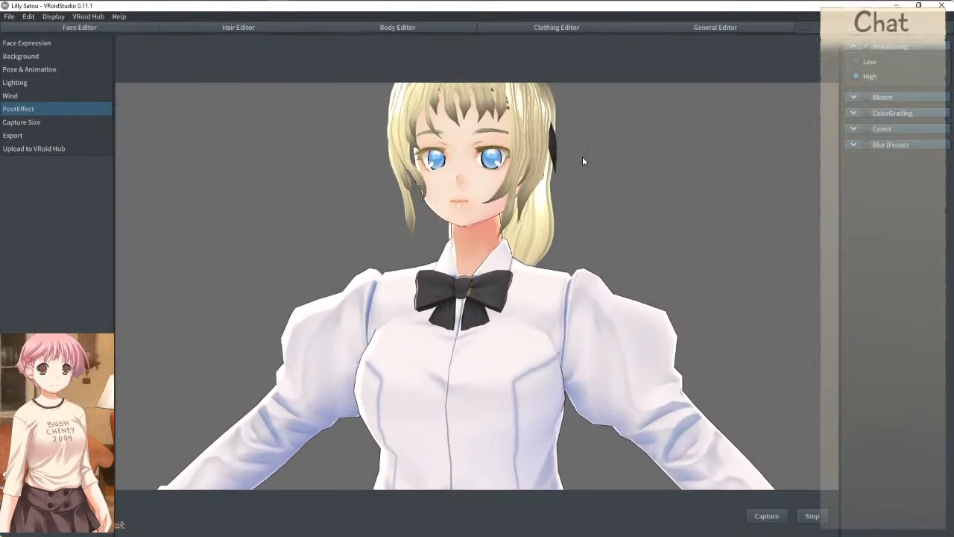
pyautogui.click(67, 42)
pyautogui.moveTo(862, 96); pyautogui.dragTo(867, 118)
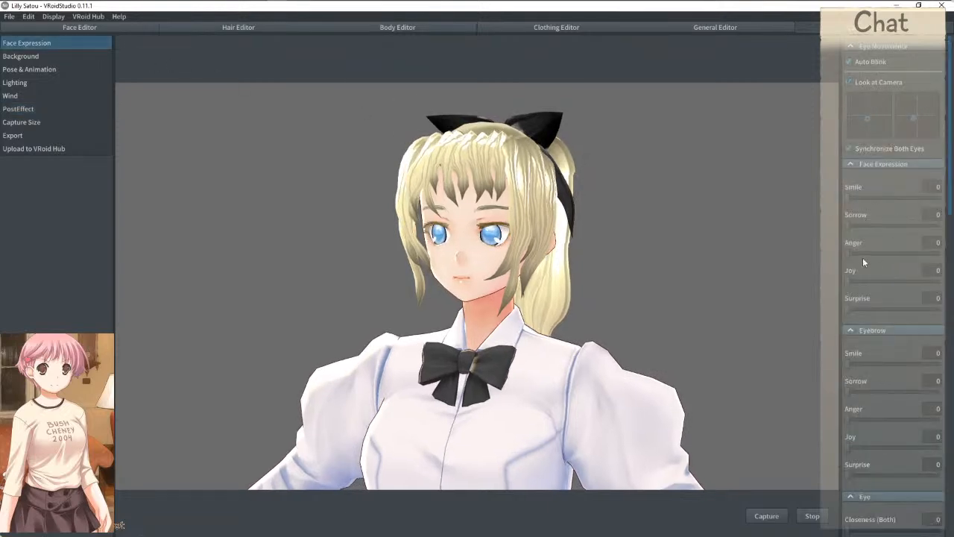
# Step: Set the eyebrow Sorrow to 46 and Smile to 72, and the closeness of both eyes to 19
pyautogui.moveTo(857, 391); pyautogui.dragTo(890, 390)
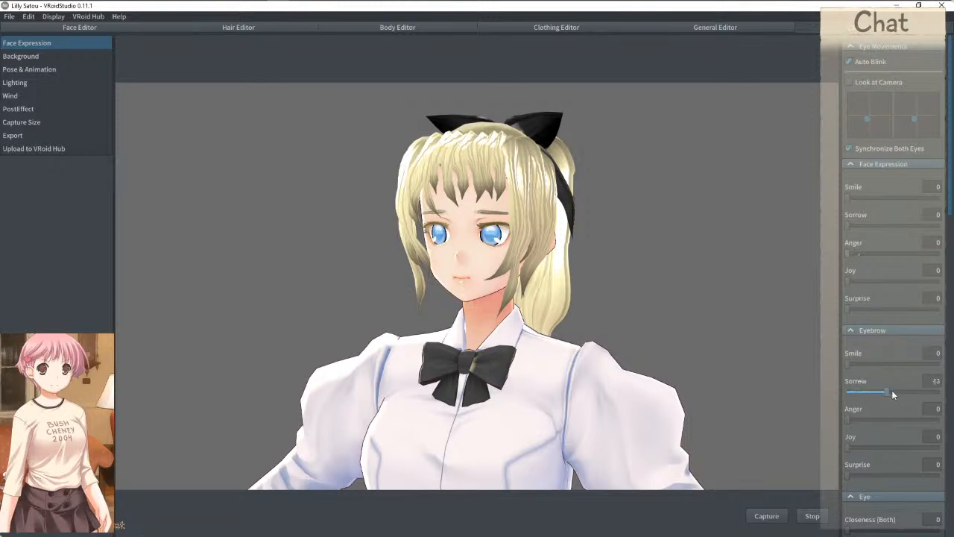
pyautogui.moveTo(852, 357); pyautogui.dragTo(920, 358)
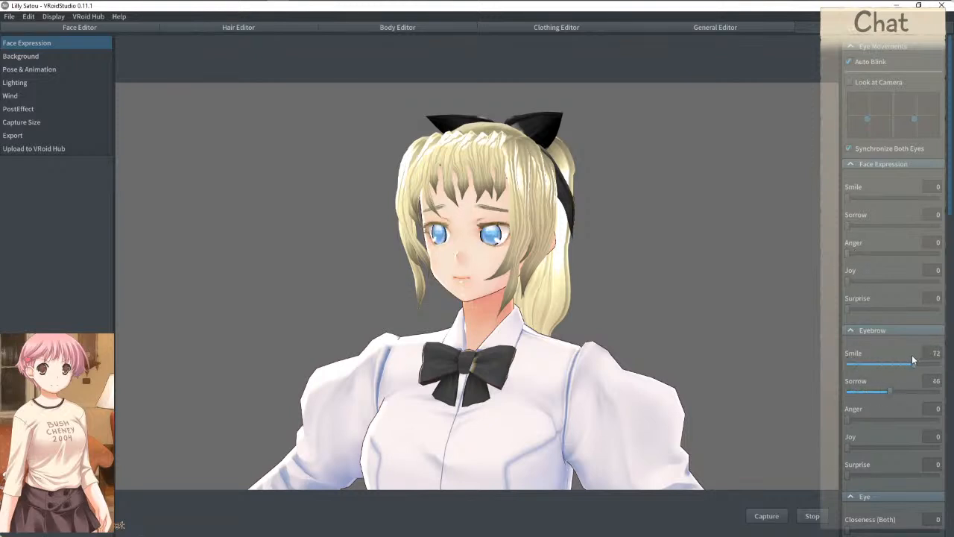
pyautogui.scroll(-2, 868, 435)
pyautogui.moveTo(849, 465); pyautogui.dragTo(865, 464)
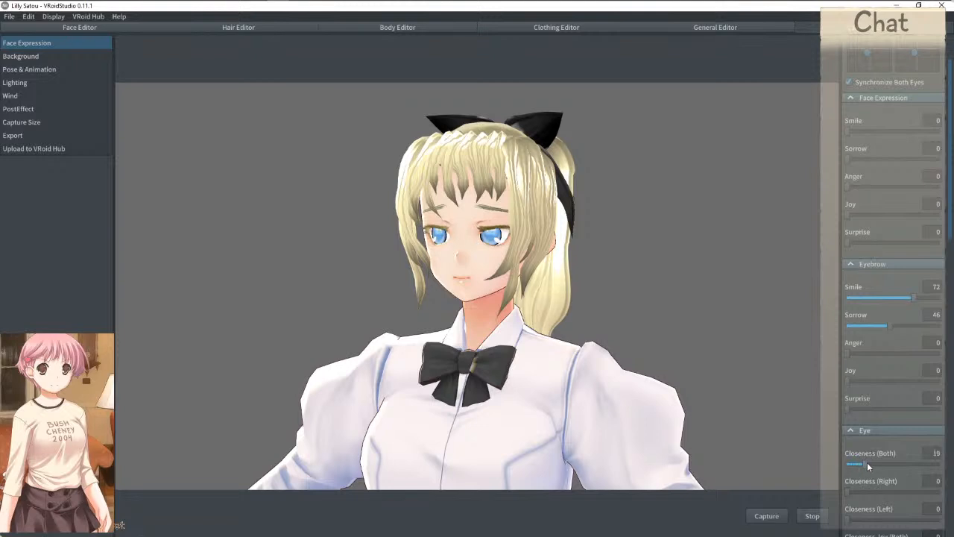
# Step: Shape the avatar's mouth into a small frown using the Anger, U, Closeness, Smile and Expand mouth values
pyautogui.scroll(-3, 865, 452)
pyautogui.scroll(-7, 870, 445)
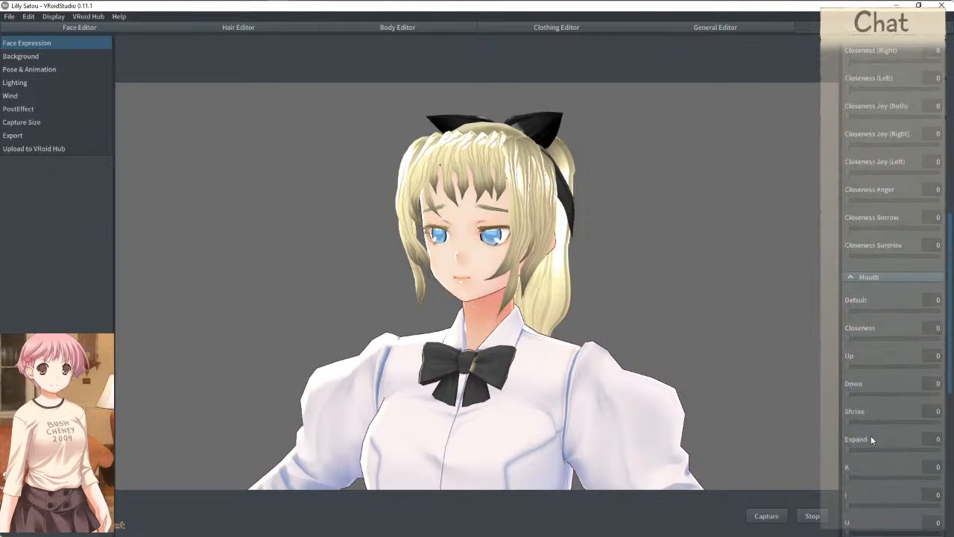
pyautogui.moveTo(848, 384); pyautogui.dragTo(881, 386)
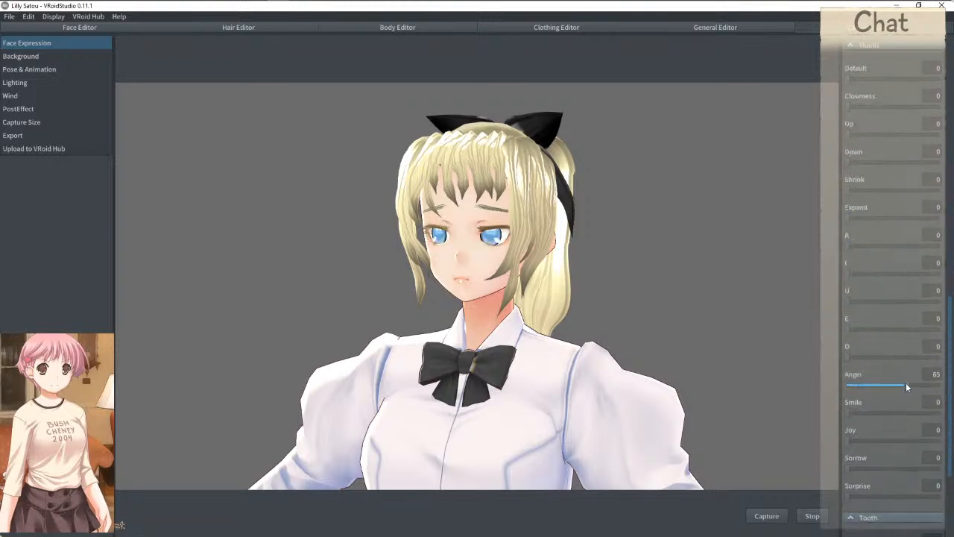
pyautogui.moveTo(846, 301); pyautogui.dragTo(886, 301)
pyautogui.moveTo(848, 243); pyautogui.dragTo(777, 264)
pyautogui.moveTo(848, 106); pyautogui.dragTo(941, 107)
pyautogui.moveTo(850, 414); pyautogui.dragTo(868, 414)
pyautogui.moveTo(917, 386); pyautogui.dragTo(929, 385)
pyautogui.click(904, 301)
pyautogui.moveTo(851, 217)
pyautogui.mouseDown()
pyautogui.moveTo(882, 218)
pyautogui.moveTo(868, 220)
pyautogui.mouseUp()
# Step: Adjust the direction of both eyes and turn Look at Camera on
pyautogui.scroll(10, 895, 132)
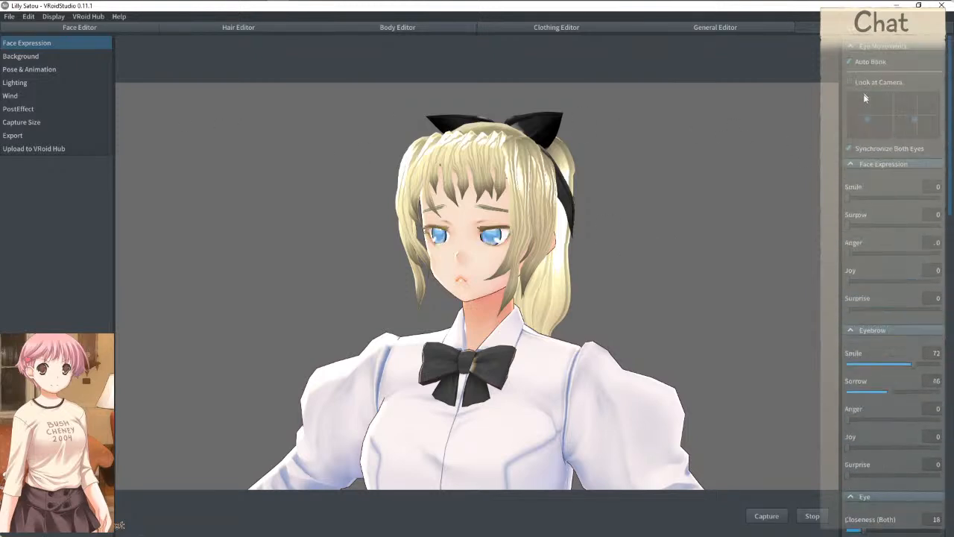
pyautogui.moveTo(875, 127)
pyautogui.mouseDown()
pyautogui.moveTo(887, 123)
pyautogui.moveTo(889, 98)
pyautogui.moveTo(838, 100)
pyautogui.moveTo(836, 131)
pyautogui.moveTo(874, 128)
pyautogui.moveTo(872, 119)
pyautogui.mouseUp()
pyautogui.click(850, 82)
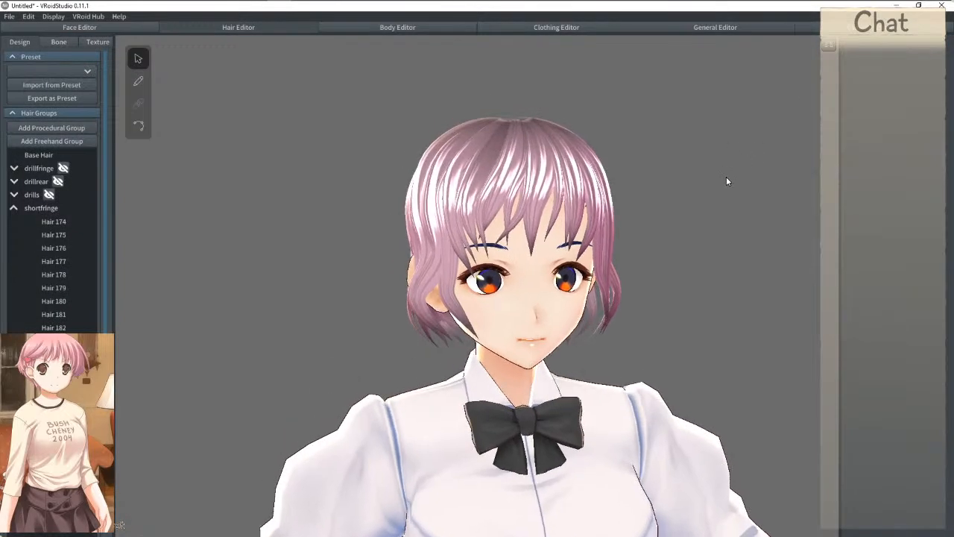
# Step: In the pink-haired avatar's project, disable the hair brush's texture Width, Highlight Position and Offset options
pyautogui.click(139, 80)
pyautogui.moveTo(390, 192)
pyautogui.mouseDown(button='right')
pyautogui.moveTo(381, 204)
pyautogui.moveTo(404, 199)
pyautogui.mouseUp(button='right')
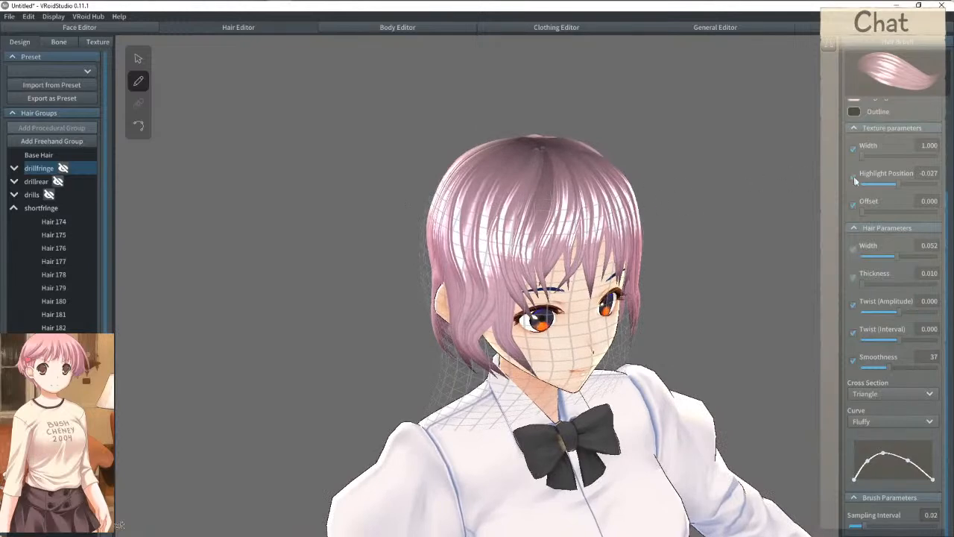
pyautogui.moveTo(899, 185)
pyautogui.mouseDown()
pyautogui.moveTo(911, 182)
pyautogui.moveTo(898, 185)
pyautogui.mouseUp()
pyautogui.click(854, 149)
pyautogui.click(855, 177)
pyautogui.click(855, 205)
pyautogui.moveTo(599, 227); pyautogui.dragTo(255, 199, button='right')
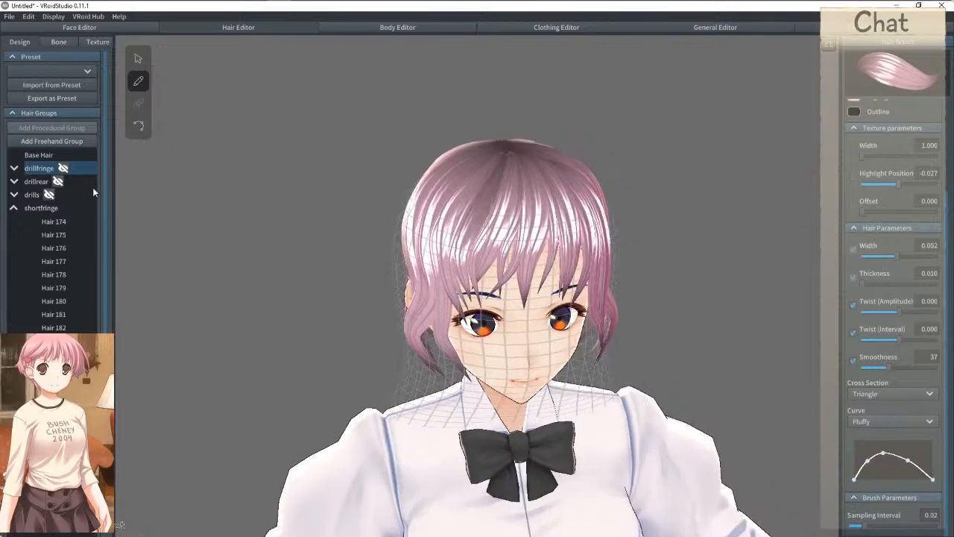
# Step: Collapse the shortfringe and shorthair groups and add a new freehand hair group
pyautogui.scroll(-4, 66, 258)
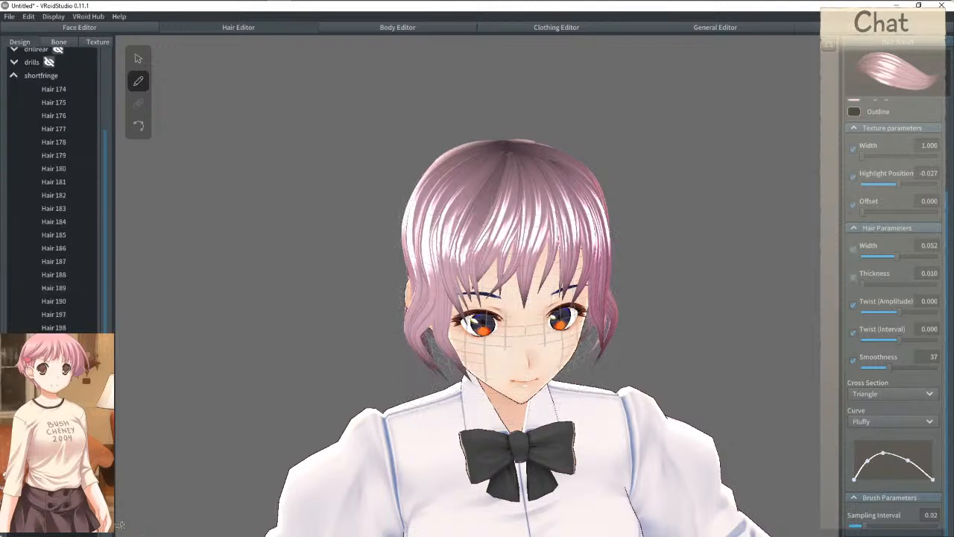
pyautogui.scroll(2, 48, 276)
pyautogui.click(12, 142)
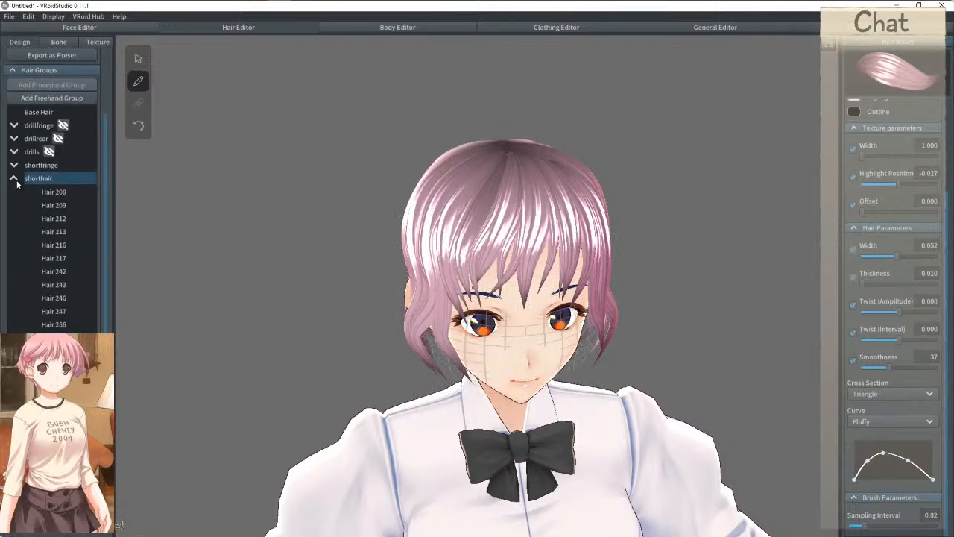
pyautogui.click(15, 180)
pyautogui.click(71, 141)
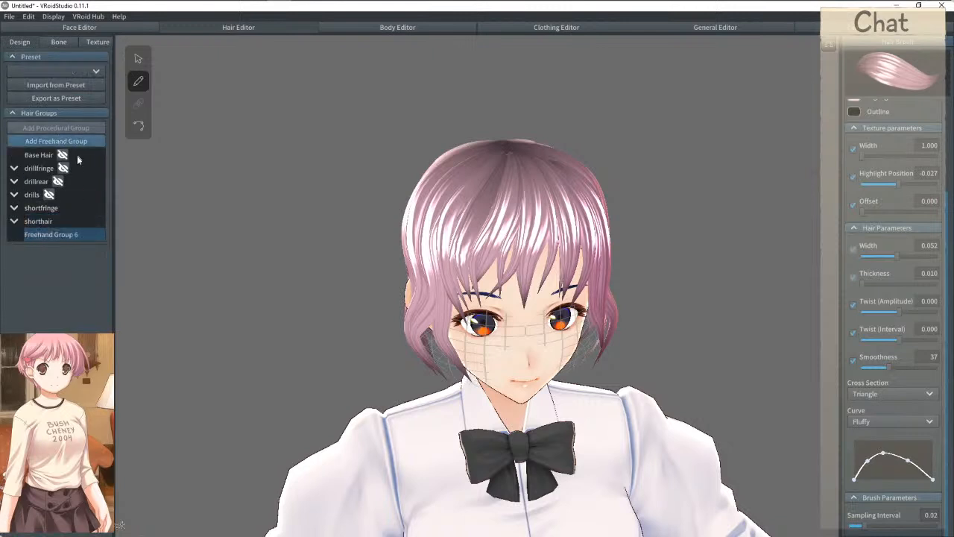
# Step: Rename the new freehand hair group as shorthair clip
pyautogui.rightClick(58, 235)
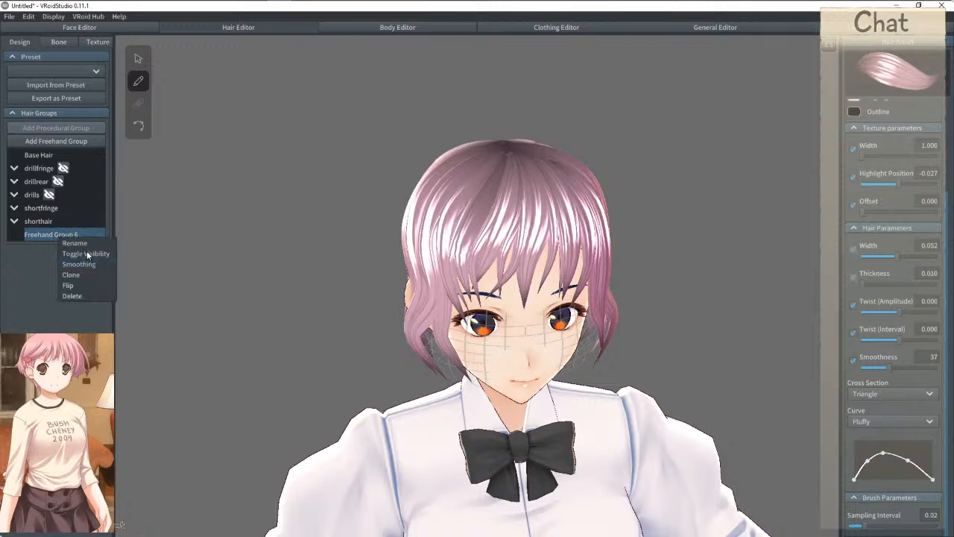
pyautogui.click(86, 244)
pyautogui.click(460, 276)
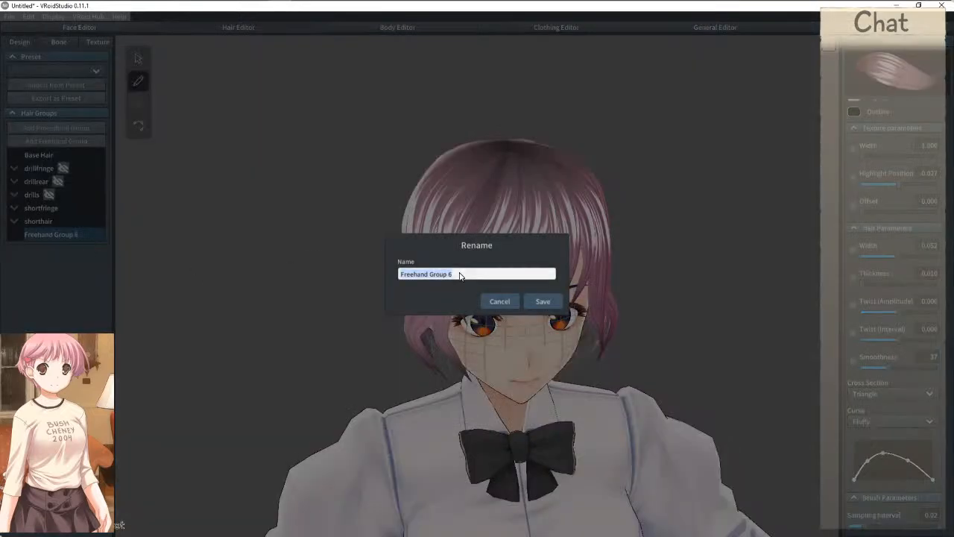
pyautogui.write('shorthair clip')
pyautogui.click(539, 301)
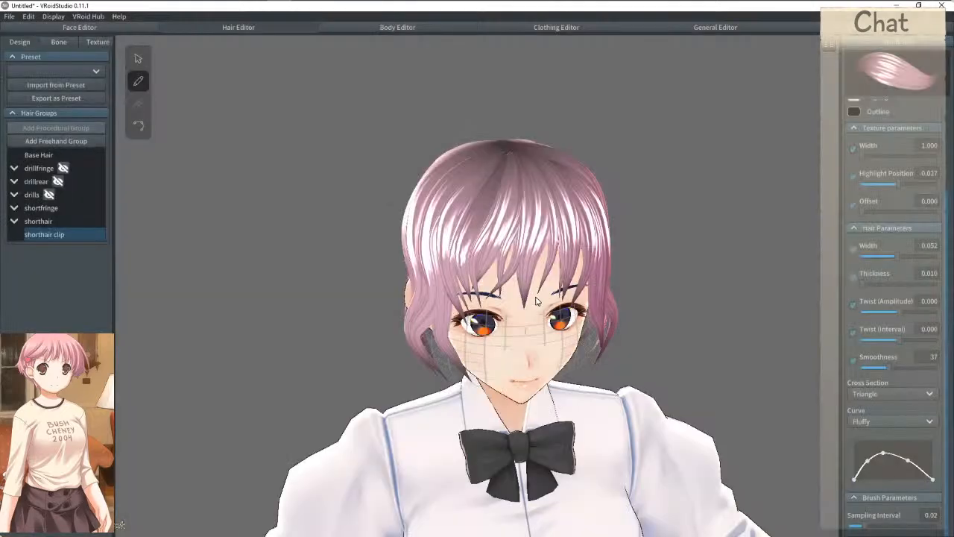
# Step: Retouch the fringe strands Hair 179 and Hair 178 beside the avatar's right eye
pyautogui.click(138, 125)
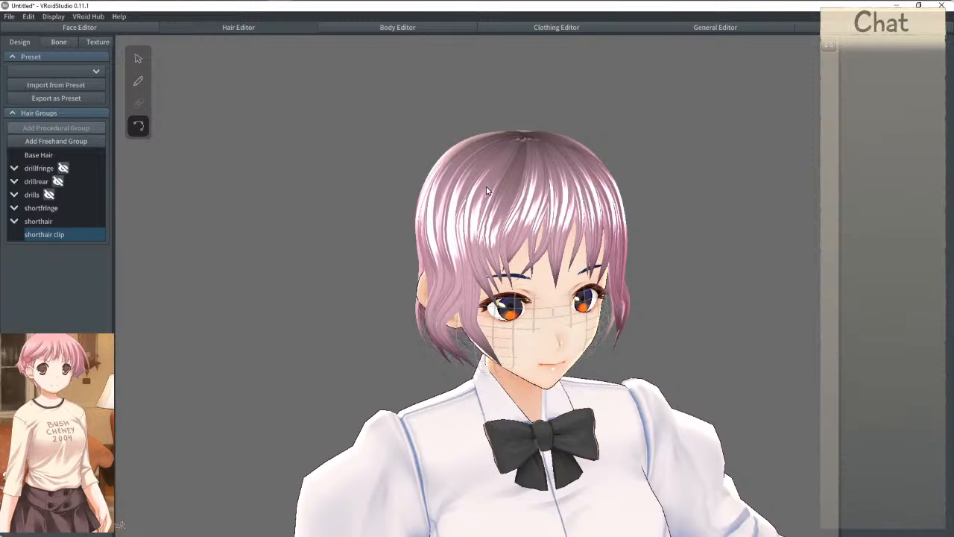
pyautogui.click(509, 222)
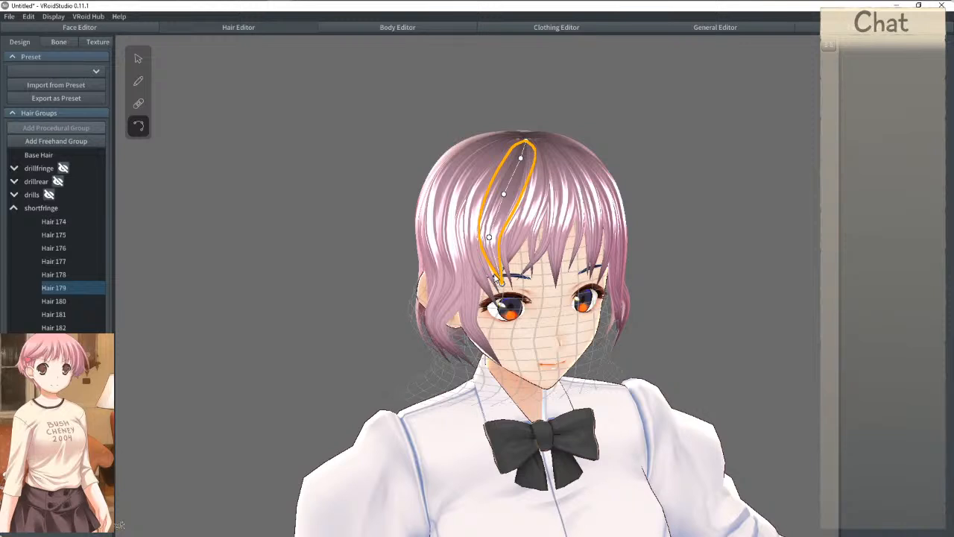
pyautogui.click(486, 289)
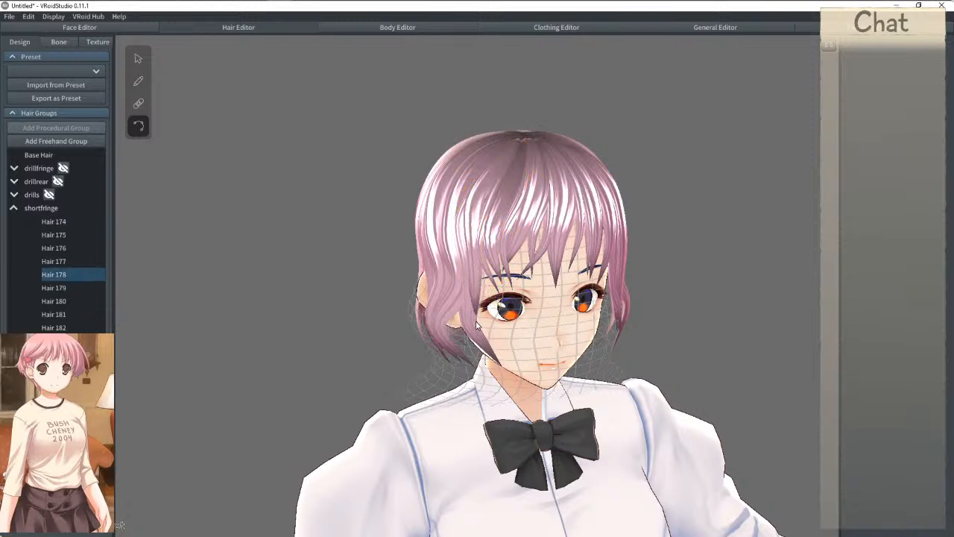
pyautogui.moveTo(478, 324); pyautogui.dragTo(485, 305, button='right')
pyautogui.click(497, 276)
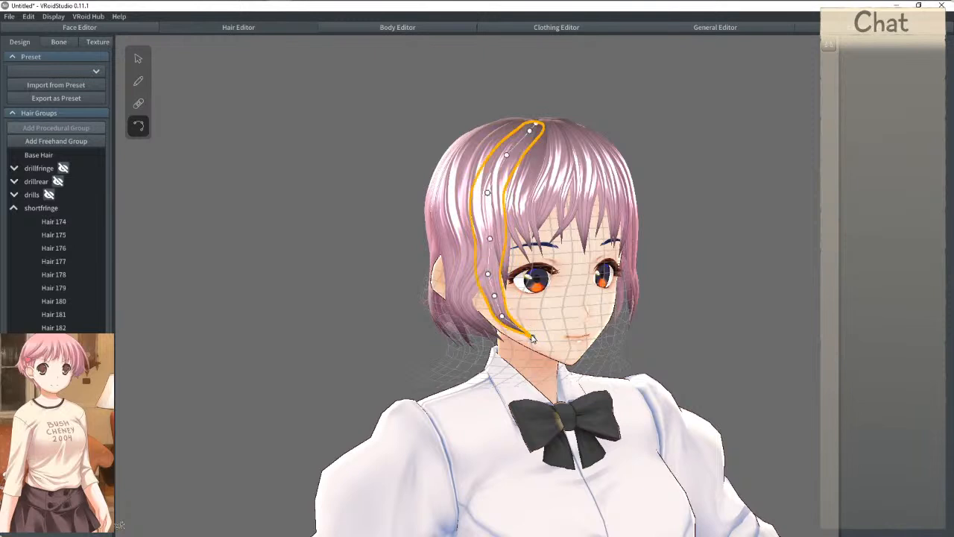
pyautogui.click(510, 262)
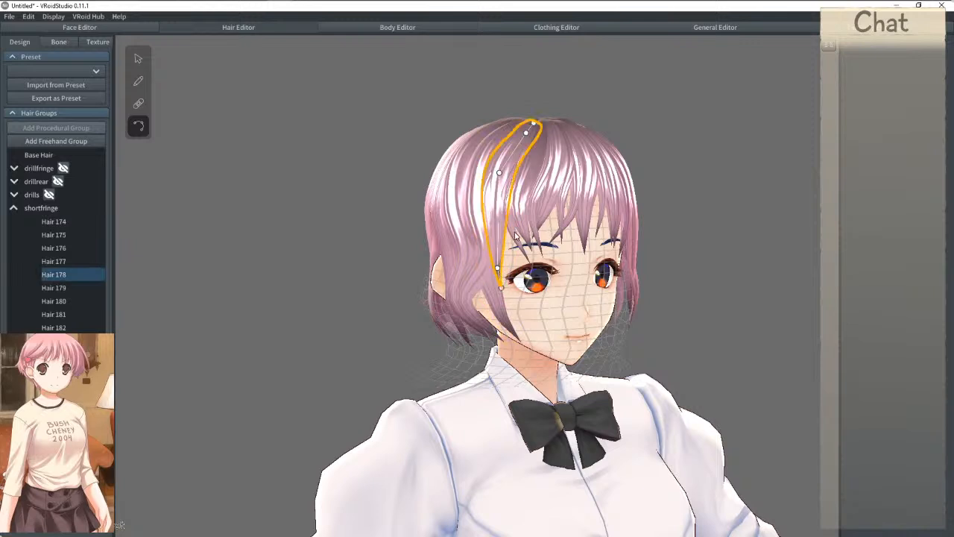
# Step: Pull the tip of fringe strand Hair 179 outward to the outer corner of the avatar's right eye
pyautogui.click(528, 265)
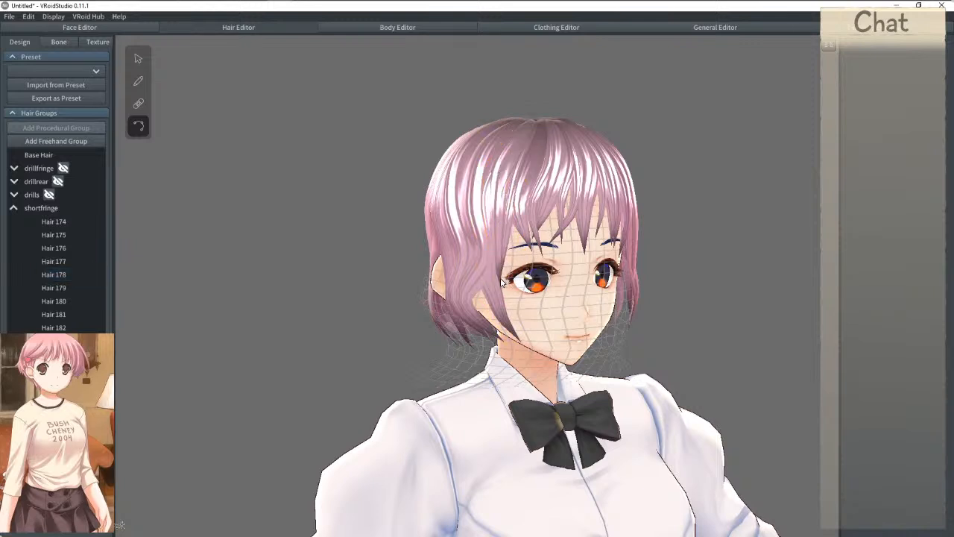
pyautogui.click(534, 252)
pyautogui.moveTo(534, 252); pyautogui.dragTo(501, 283)
pyautogui.click(538, 240)
pyautogui.click(519, 245)
pyautogui.moveTo(518, 245); pyautogui.dragTo(488, 244, button='right')
pyautogui.click(710, 170)
pyautogui.moveTo(710, 172); pyautogui.dragTo(709, 178, button='right')
# Step: Set the highlight position of fringe strand Hair 179 to about -0.1
pyautogui.click(522, 194)
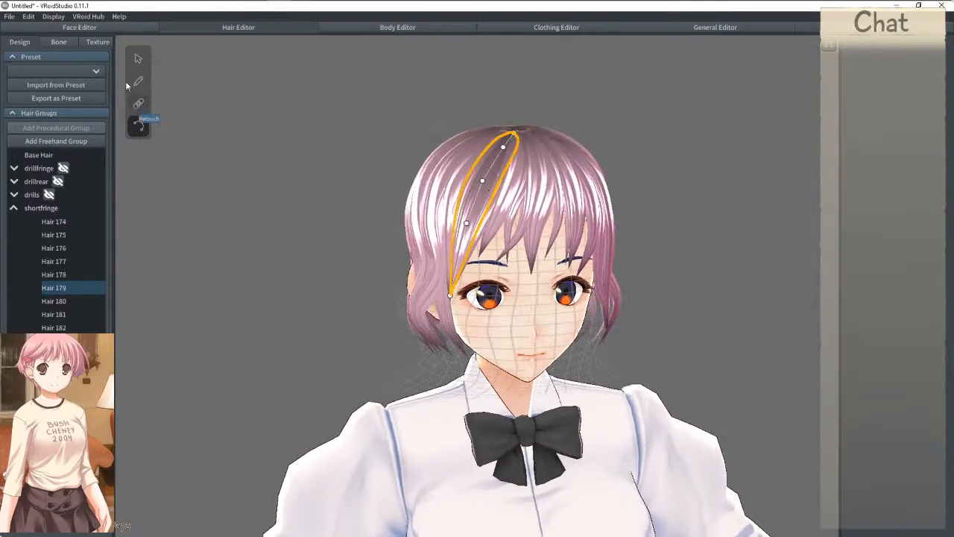
pyautogui.click(138, 59)
pyautogui.moveTo(893, 248); pyautogui.dragTo(897, 247)
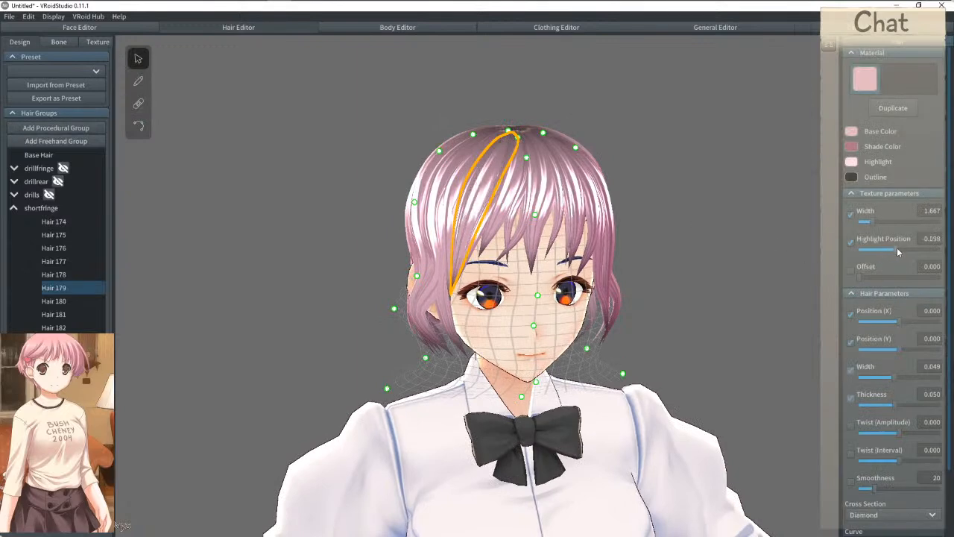
pyautogui.click(663, 187)
pyautogui.moveTo(663, 183); pyautogui.dragTo(659, 181, button='right')
# Step: Retouch fringe strand Hair 180 so its lower end hangs closer to the middle of the forehead
pyautogui.click(470, 200)
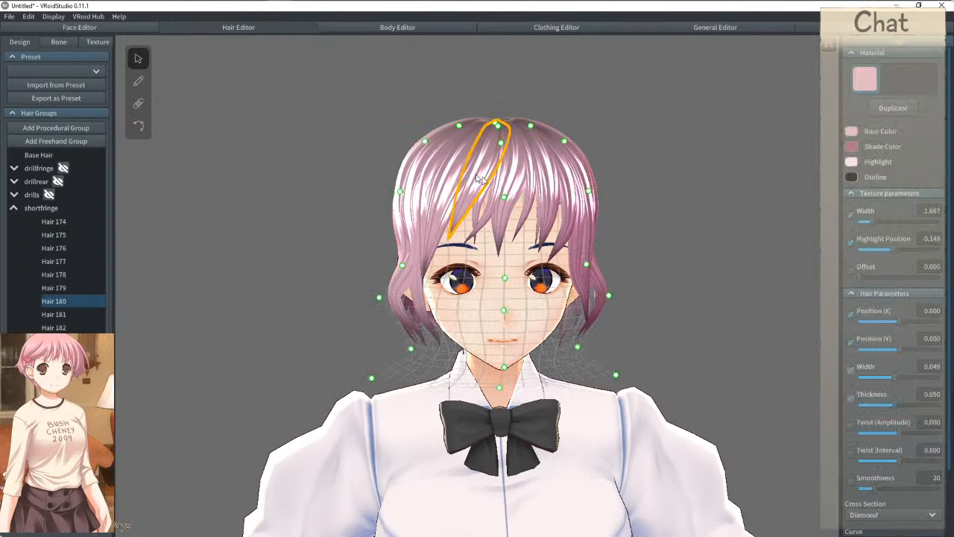
pyautogui.click(138, 125)
pyautogui.moveTo(464, 200); pyautogui.dragTo(474, 206)
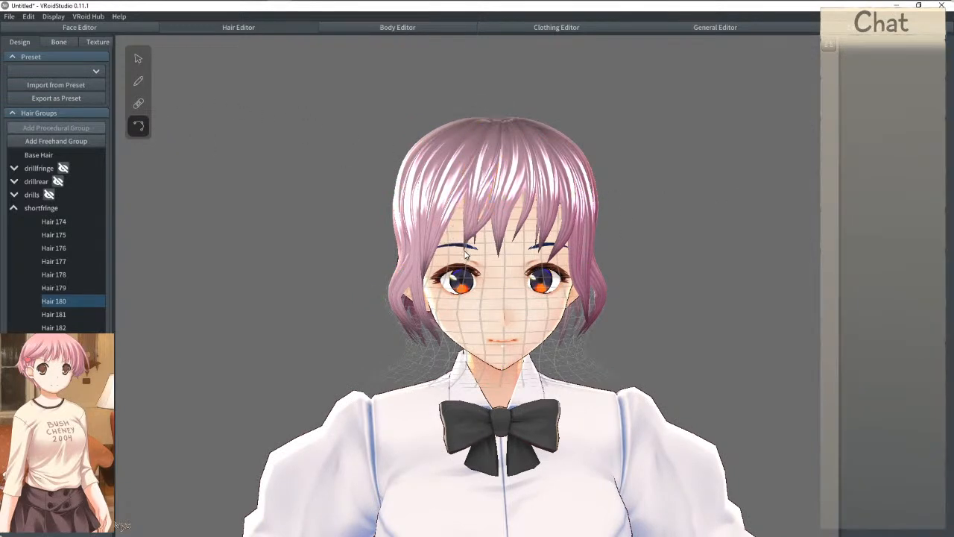
# Step: Reshape the thin centre fringe strand and the wider Hair 181 strand in the middle of the forehead
pyautogui.moveTo(500, 123)
pyautogui.mouseDown()
pyautogui.moveTo(460, 246)
pyautogui.moveTo(492, 257)
pyautogui.mouseUp()
pyautogui.moveTo(489, 212); pyautogui.dragTo(481, 213)
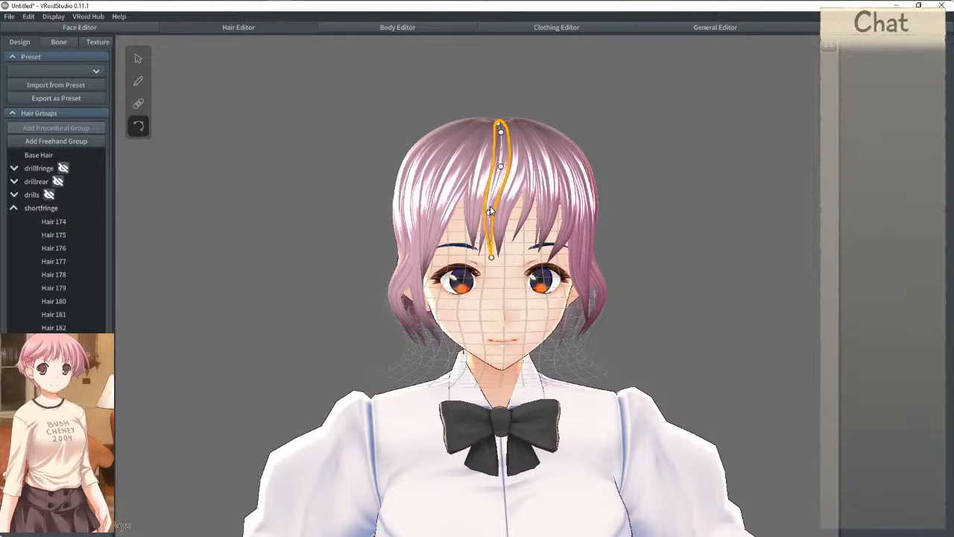
pyautogui.moveTo(492, 259); pyautogui.dragTo(499, 271)
pyautogui.moveTo(505, 210); pyautogui.dragTo(512, 215)
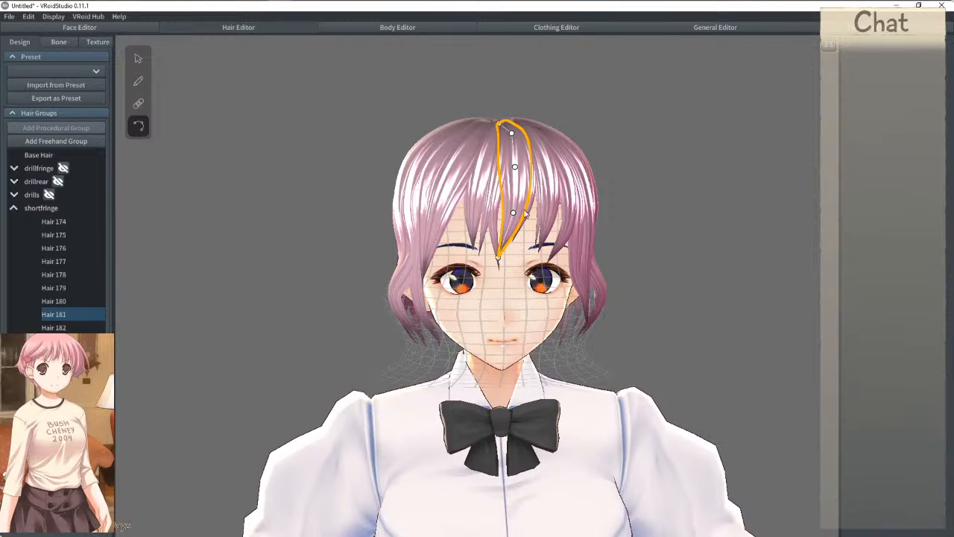
# Step: Move the tip of Hair 180 outward and bend the thin centre strand toward the avatar's right eyebrow
pyautogui.click(479, 192)
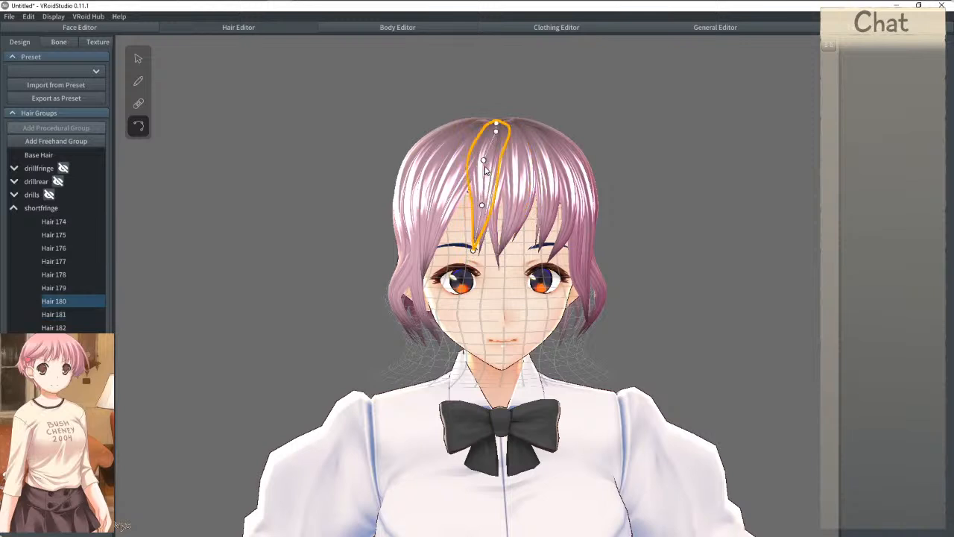
pyautogui.moveTo(476, 249); pyautogui.dragTo(460, 251)
pyautogui.click(484, 233)
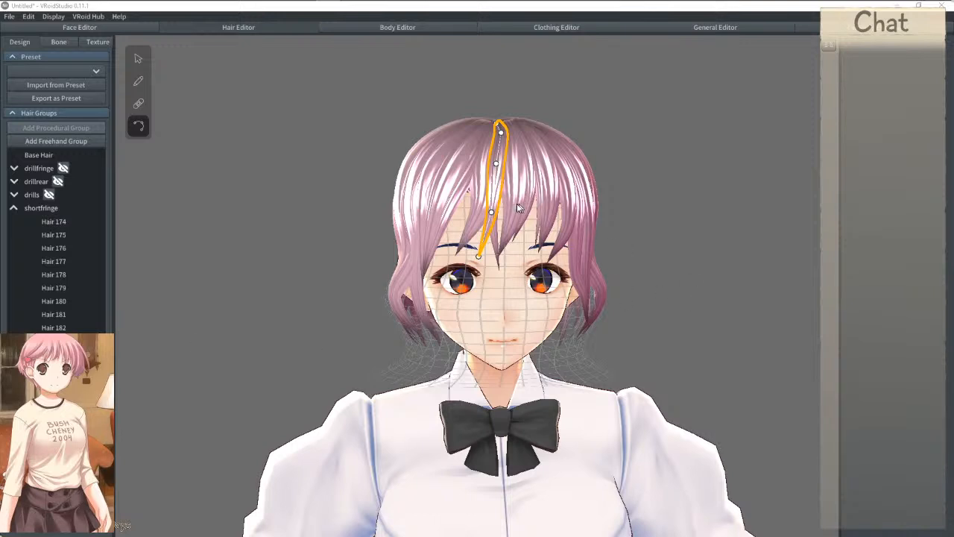
pyautogui.click(493, 230)
pyautogui.click(501, 215)
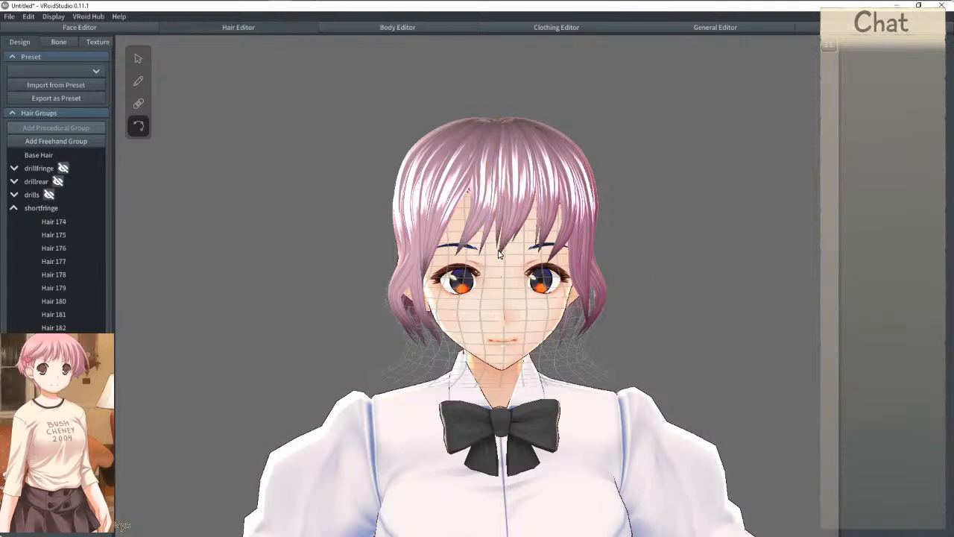
# Step: Retouch Hair 181 and the thin strand beside it so their tips spread apart above the avatar's nose
pyautogui.click(521, 240)
pyautogui.click(516, 228)
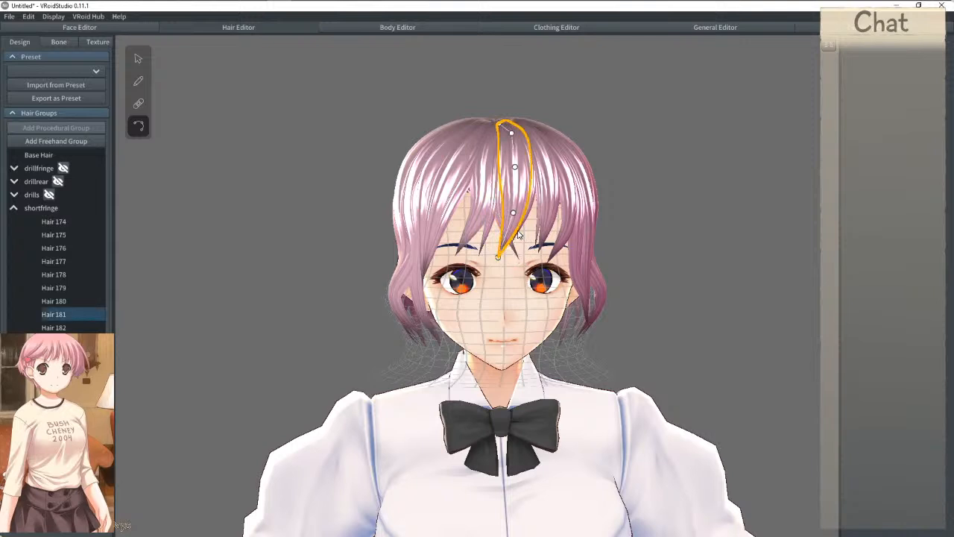
pyautogui.click(523, 224)
pyautogui.moveTo(529, 202); pyautogui.dragTo(530, 203)
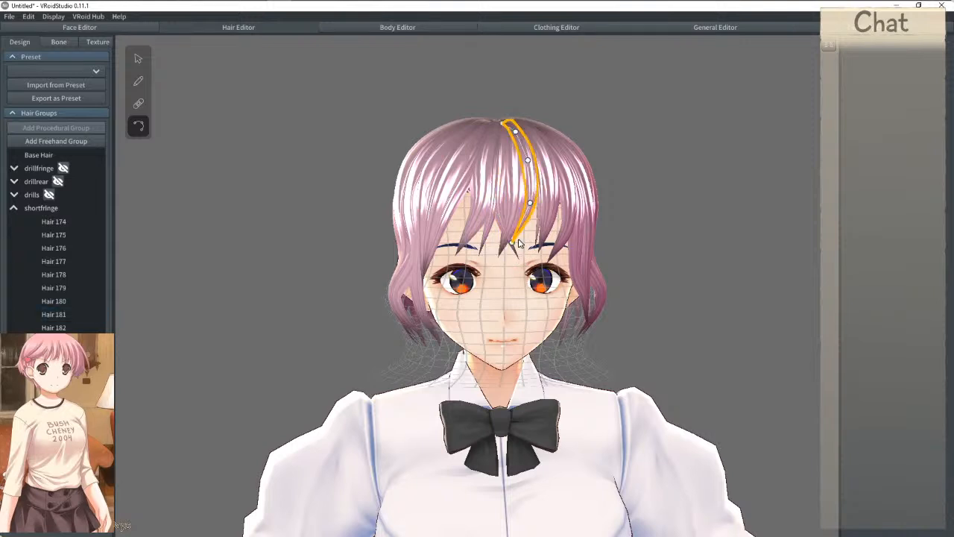
pyautogui.click(515, 241)
pyautogui.click(523, 222)
pyautogui.moveTo(513, 241); pyautogui.dragTo(517, 241)
pyautogui.click(456, 177)
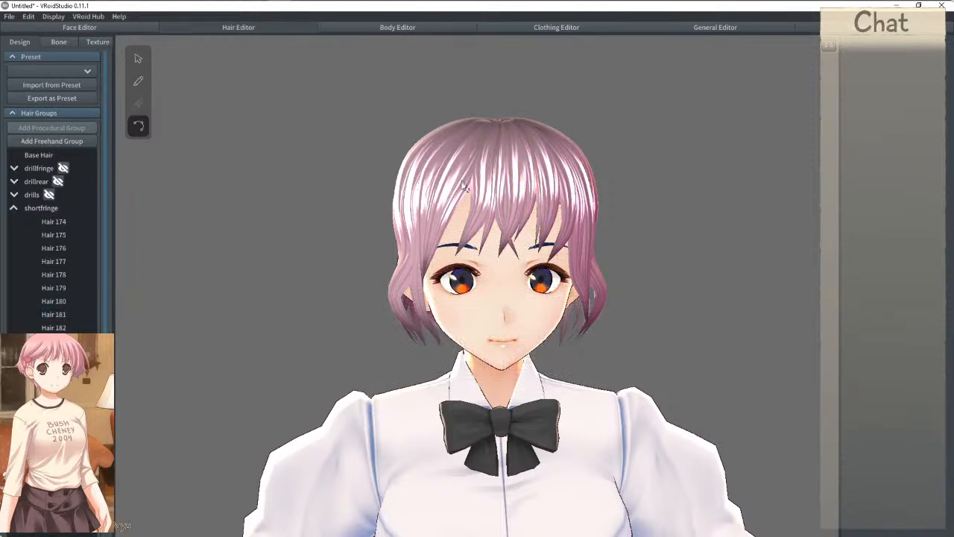
# Step: Collapse the shortfringe and shorthair groups and select the shorthair clip group for drawing
pyautogui.click(138, 80)
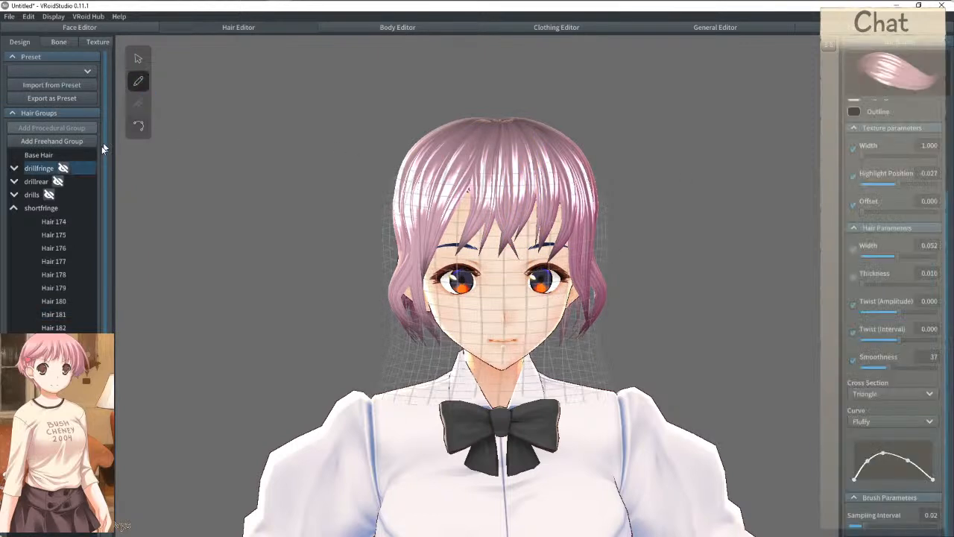
pyautogui.click(14, 208)
pyautogui.click(14, 221)
pyautogui.click(60, 236)
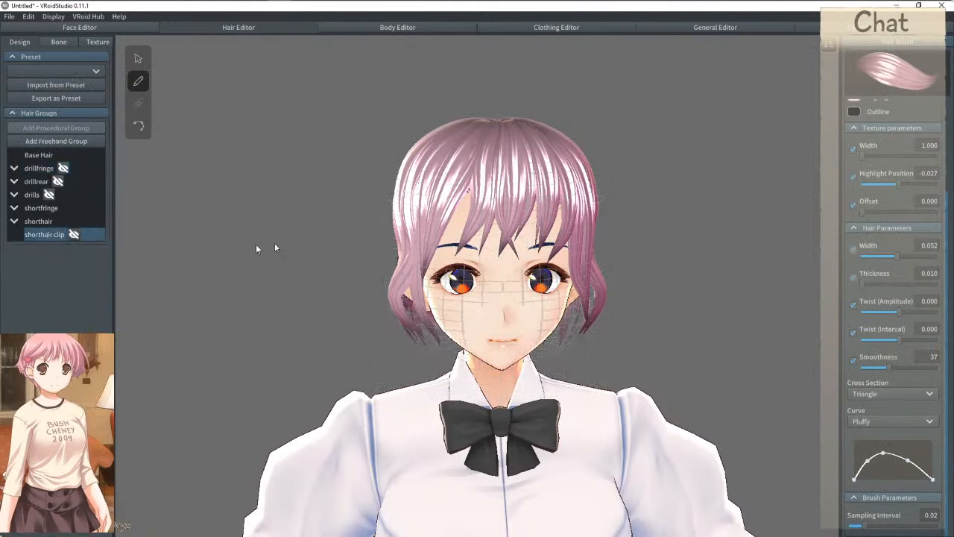
# Step: Pull the front control points of the shorthair clip guide mesh outward, away from the forehead and face
pyautogui.click(139, 59)
pyautogui.moveTo(522, 186); pyautogui.dragTo(395, 182, button='right')
pyautogui.moveTo(364, 186); pyautogui.dragTo(344, 181)
pyautogui.moveTo(362, 242); pyautogui.dragTo(339, 245)
pyautogui.moveTo(357, 288); pyautogui.dragTo(345, 288)
pyautogui.moveTo(345, 288); pyautogui.dragTo(372, 287, button='right')
pyautogui.moveTo(505, 164)
pyautogui.mouseDown(button='right')
pyautogui.moveTo(396, 150)
pyautogui.moveTo(376, 157)
pyautogui.moveTo(388, 157)
pyautogui.mouseUp(button='right')
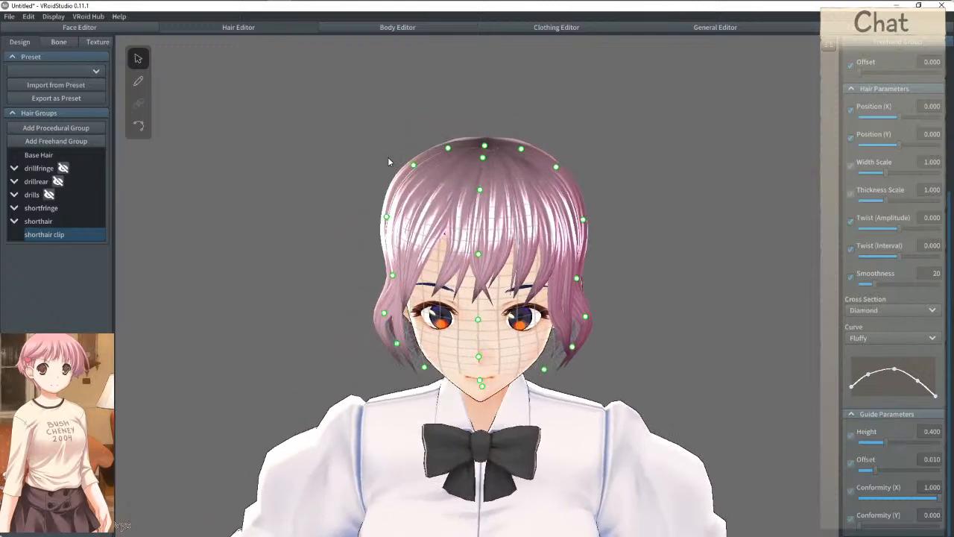
# Step: Set the hair brush's Width to 0.100 for the shorthair clip group
pyautogui.click(138, 80)
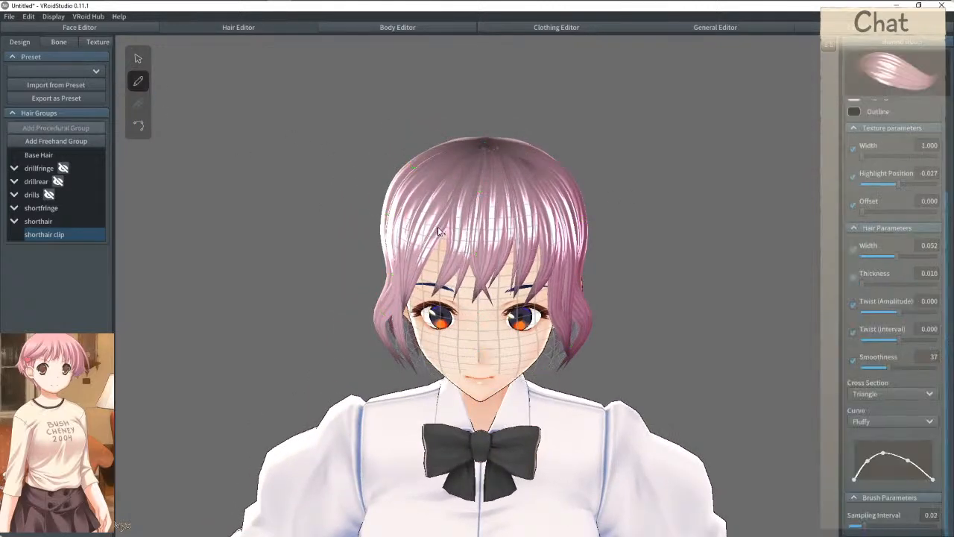
pyautogui.moveTo(436, 229); pyautogui.dragTo(452, 231, button='right')
pyautogui.moveTo(893, 256); pyautogui.dragTo(941, 257)
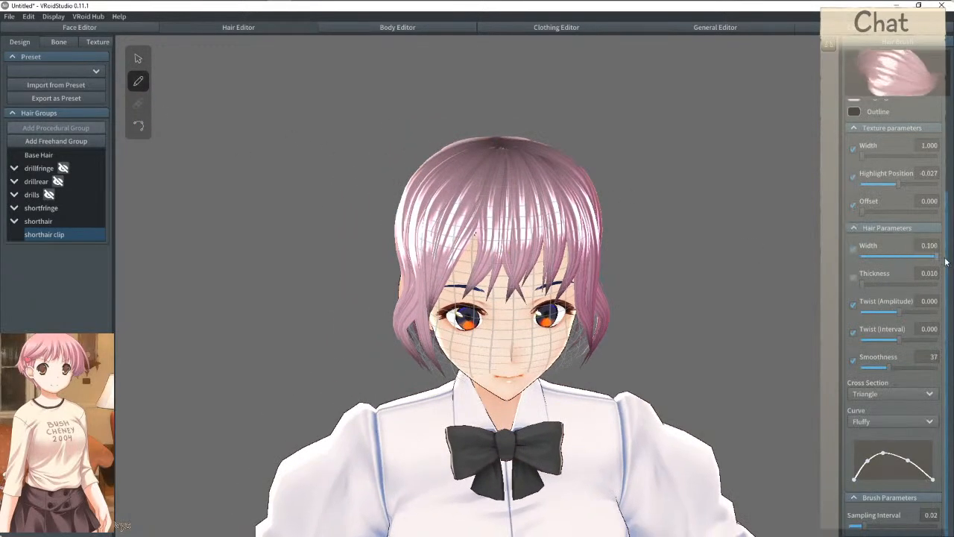
# Step: Set the hair brush's Thickness to 0.100 and draw a short mirrored pair of strands at the centre of the fringe
pyautogui.moveTo(866, 284); pyautogui.dragTo(939, 285)
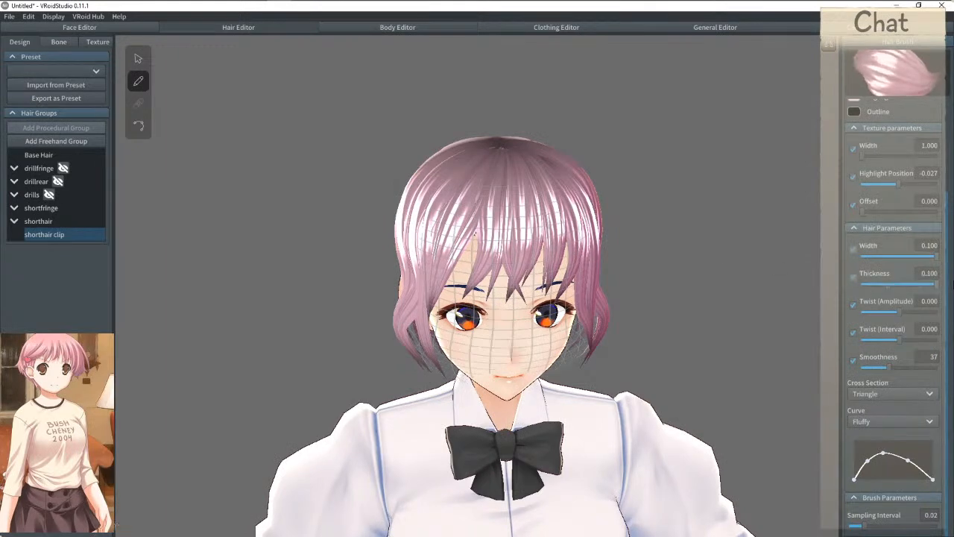
pyautogui.moveTo(458, 216); pyautogui.dragTo(486, 263)
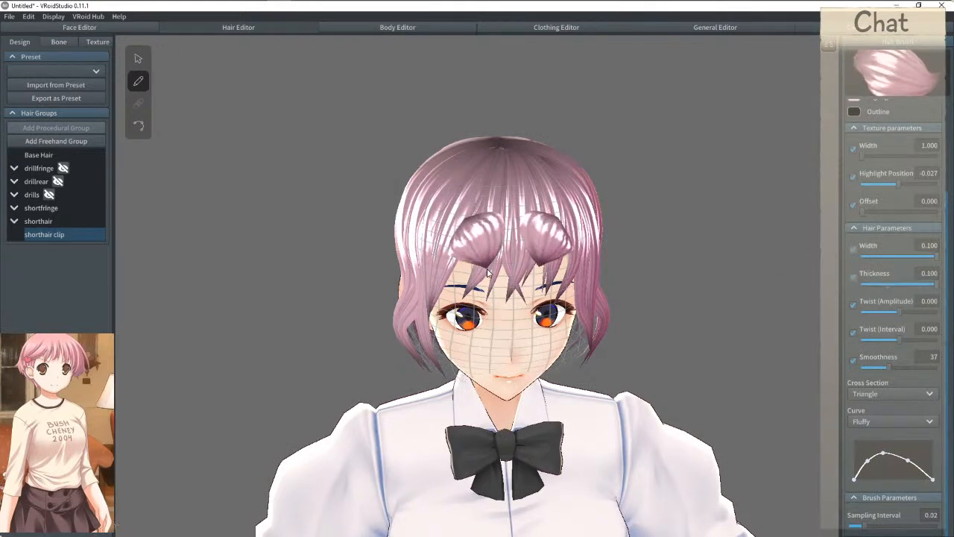
pyautogui.hotkey('ctrl', 'z')
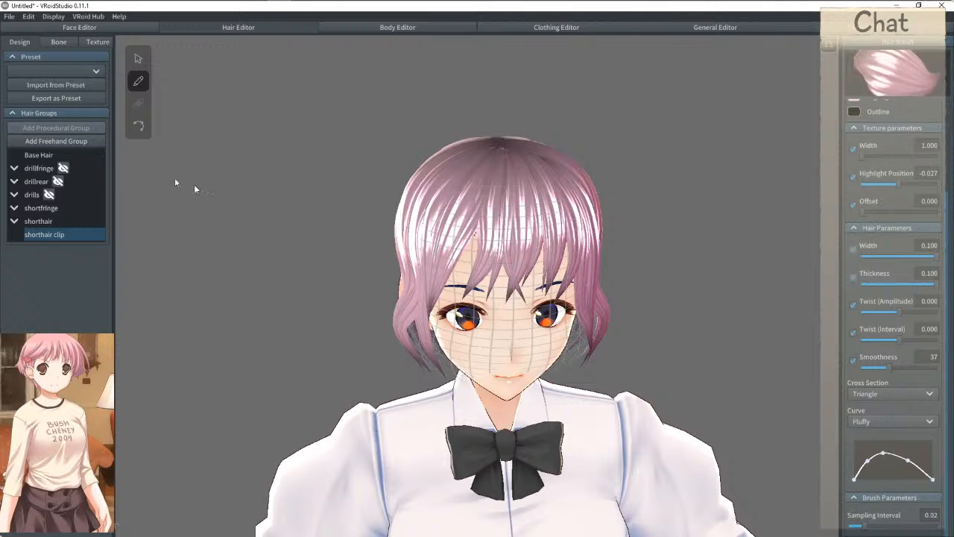
pyautogui.moveTo(500, 235)
pyautogui.mouseDown()
pyautogui.moveTo(526, 218)
pyautogui.moveTo(517, 252)
pyautogui.moveTo(521, 281)
pyautogui.moveTo(534, 276)
pyautogui.mouseUp()
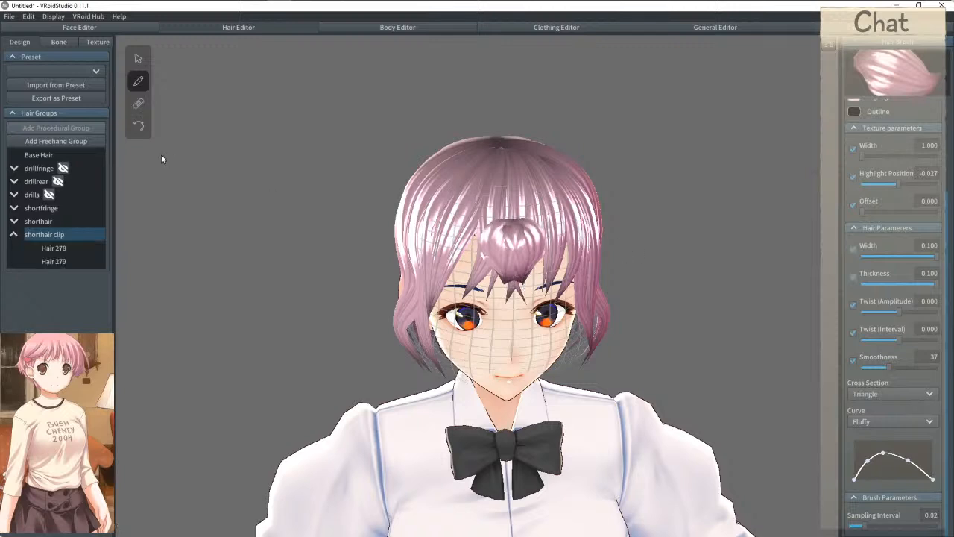
# Step: Reshape the two shorthair clip strands with control points so they spread sideways around their meeting point at mid-forehead
pyautogui.click(137, 125)
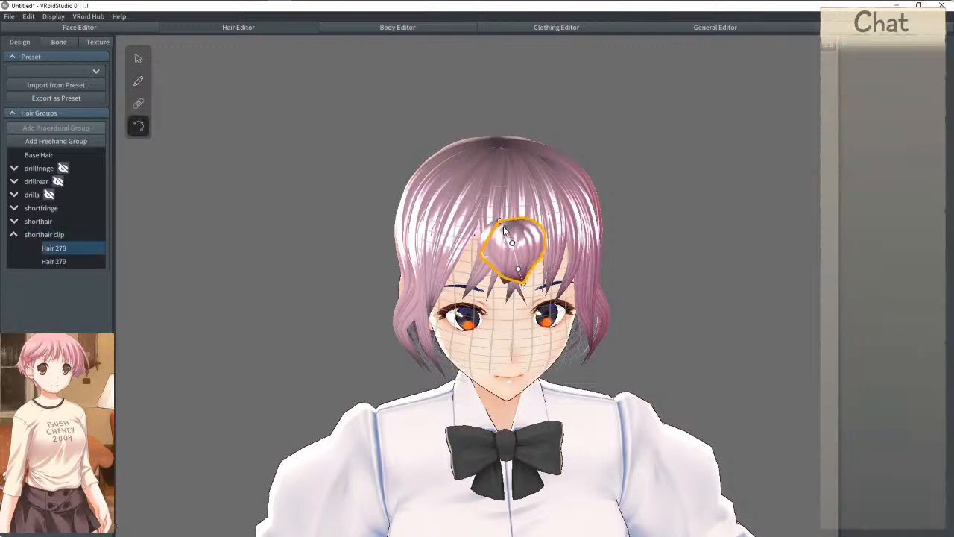
pyautogui.rightClick(44, 235)
pyautogui.click(73, 263)
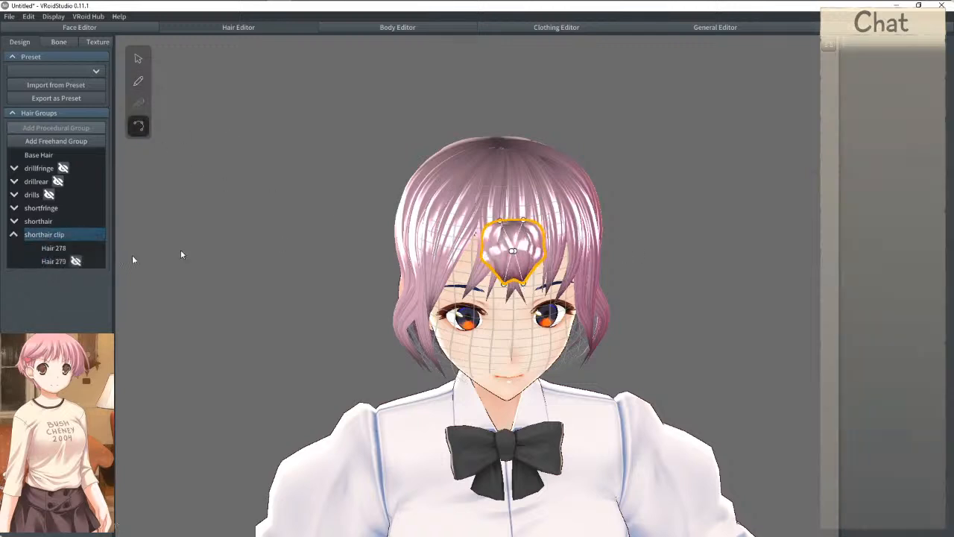
pyautogui.moveTo(523, 222); pyautogui.dragTo(495, 249)
pyautogui.moveTo(505, 287); pyautogui.dragTo(499, 247)
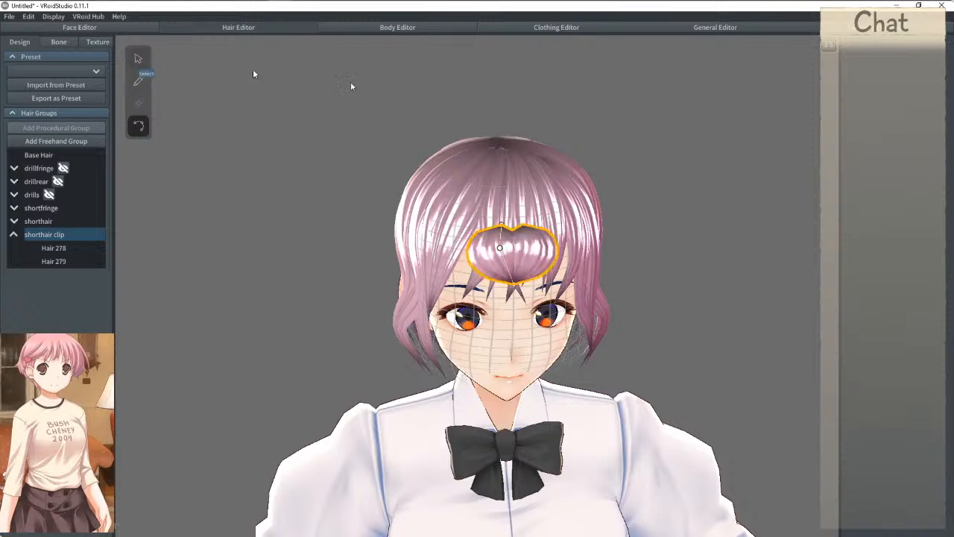
# Step: Move the strands' roots apart and their shared tip down between the eyebrows to form a heart shape
pyautogui.moveTo(501, 229); pyautogui.dragTo(450, 216)
pyautogui.moveTo(502, 252); pyautogui.dragTo(503, 307)
pyautogui.click(518, 256)
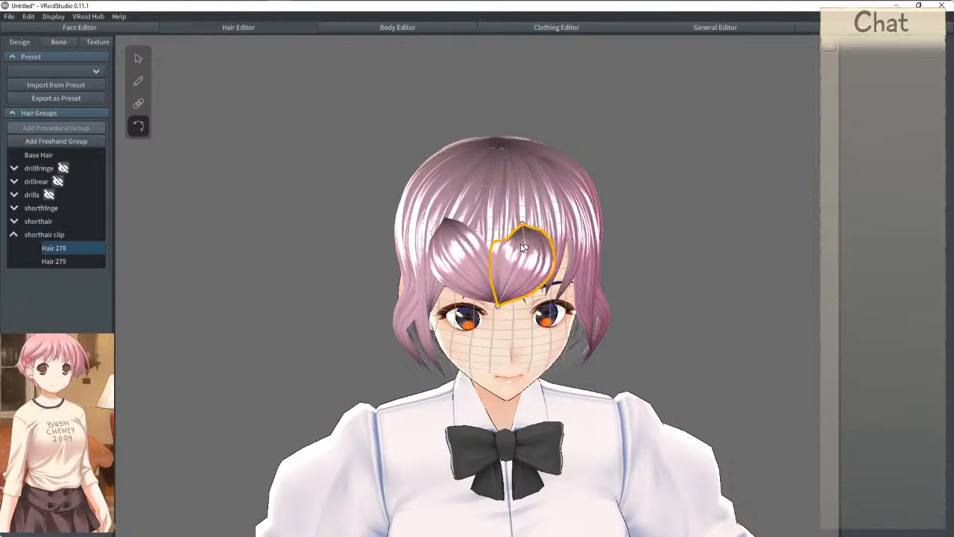
pyautogui.moveTo(522, 225); pyautogui.dragTo(531, 218)
pyautogui.hotkey('ctrl', 'z')
pyautogui.hotkey('ctrl', 'y')
pyautogui.hotkey('ctrl', 'z')
pyautogui.hotkey('ctrl', 'y')
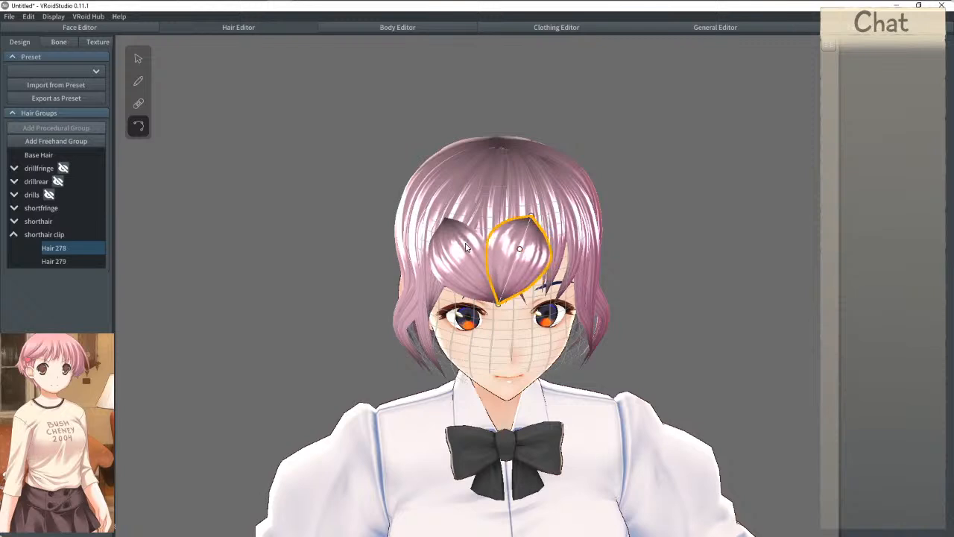
# Step: Set Hair 278's Highlight Position to -0.002, Width to 0.038 and Thickness to 0.065
pyautogui.click(466, 248)
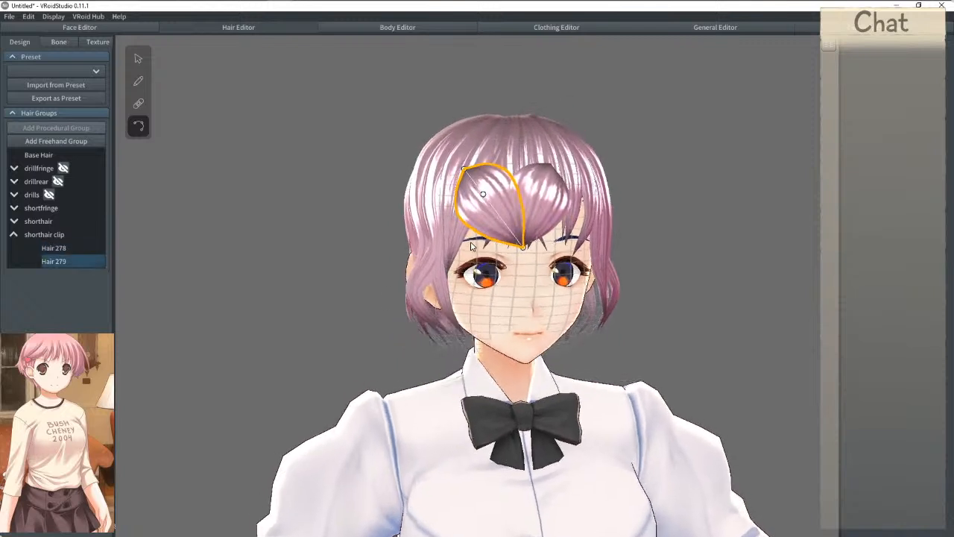
pyautogui.click(525, 228)
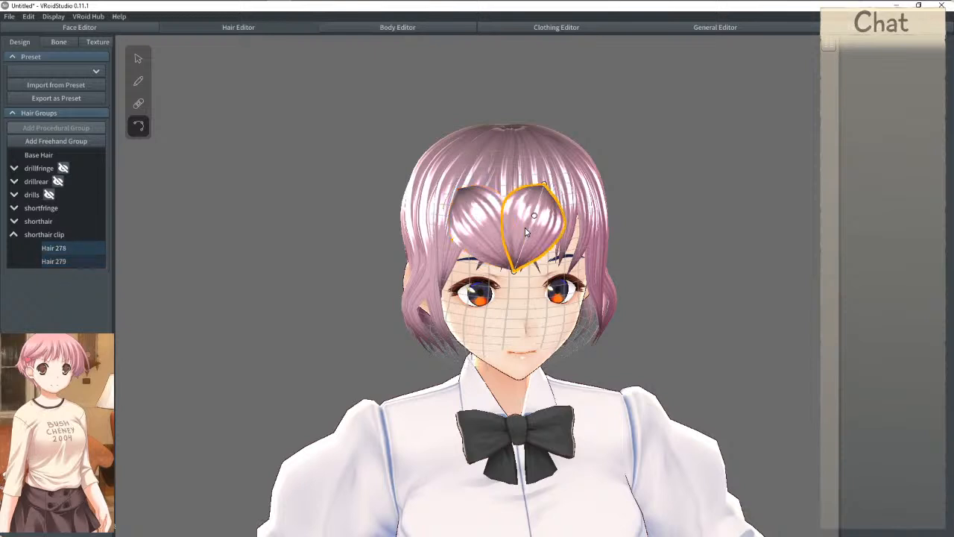
pyautogui.click(138, 59)
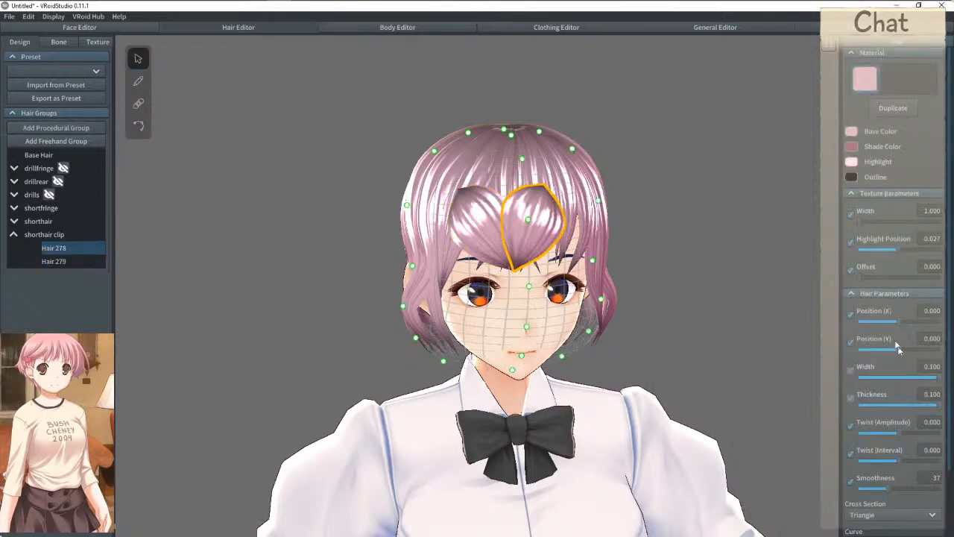
pyautogui.moveTo(895, 249); pyautogui.dragTo(900, 255)
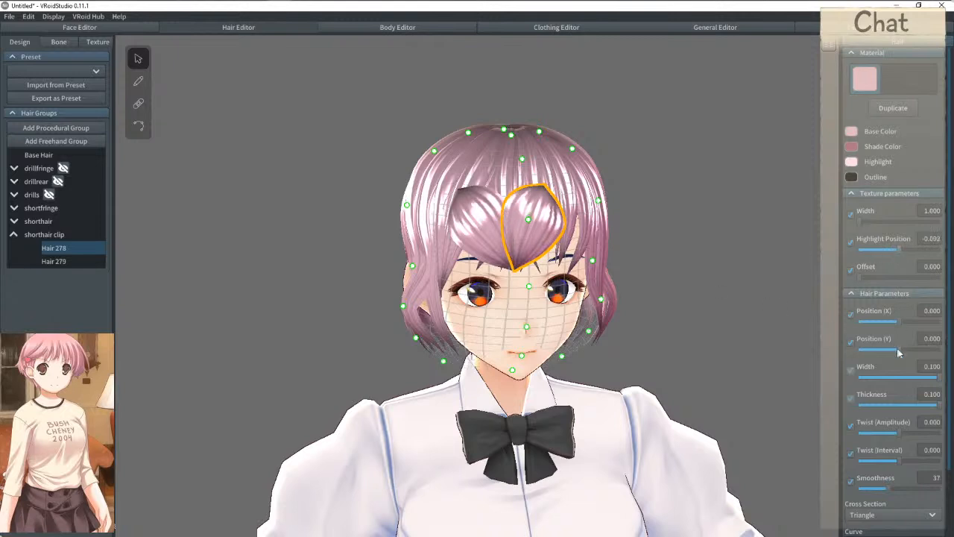
pyautogui.moveTo(934, 380); pyautogui.dragTo(884, 384)
pyautogui.moveTo(587, 240); pyautogui.dragTo(767, 326, button='right')
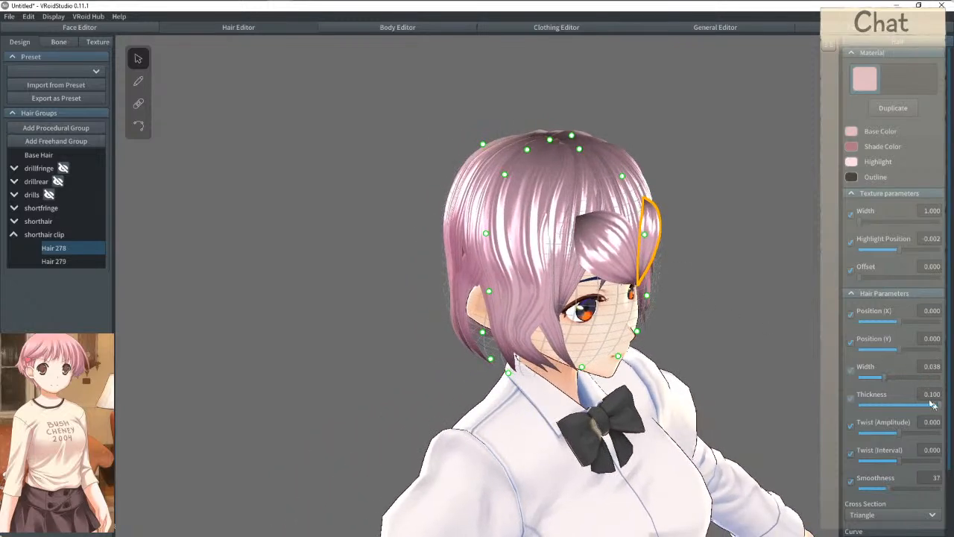
pyautogui.moveTo(936, 409); pyautogui.dragTo(907, 408)
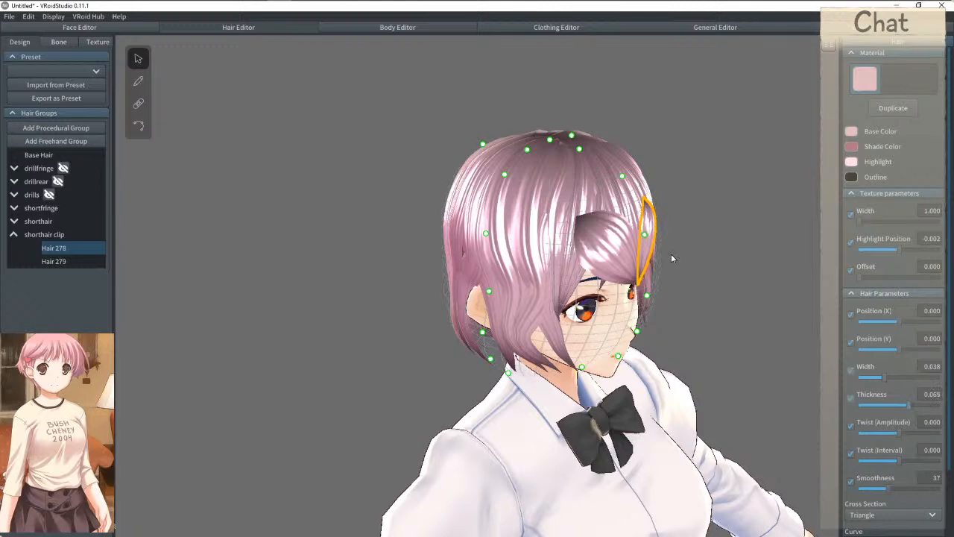
# Step: Delete the wide strand Hair 279 from the shorthair clip group
pyautogui.moveTo(680, 259); pyautogui.dragTo(631, 248, button='right')
pyautogui.scroll(3, 523, 225)
pyautogui.scroll(2, 529, 218)
pyautogui.click(538, 211)
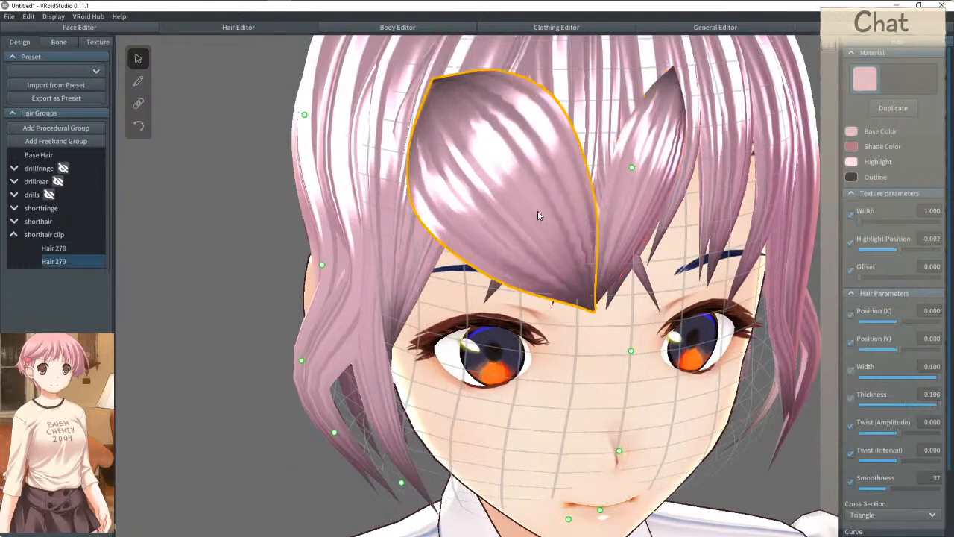
pyautogui.rightClick(58, 261)
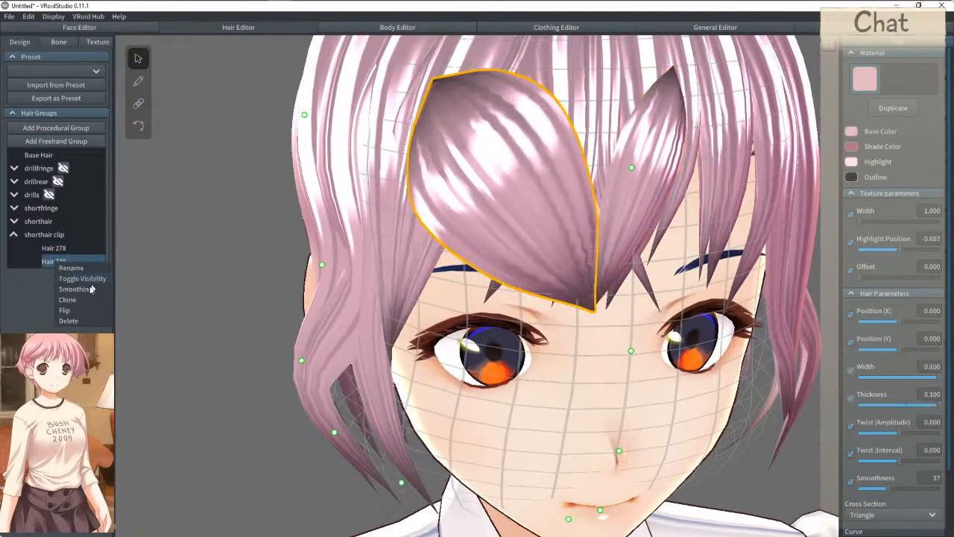
pyautogui.click(82, 321)
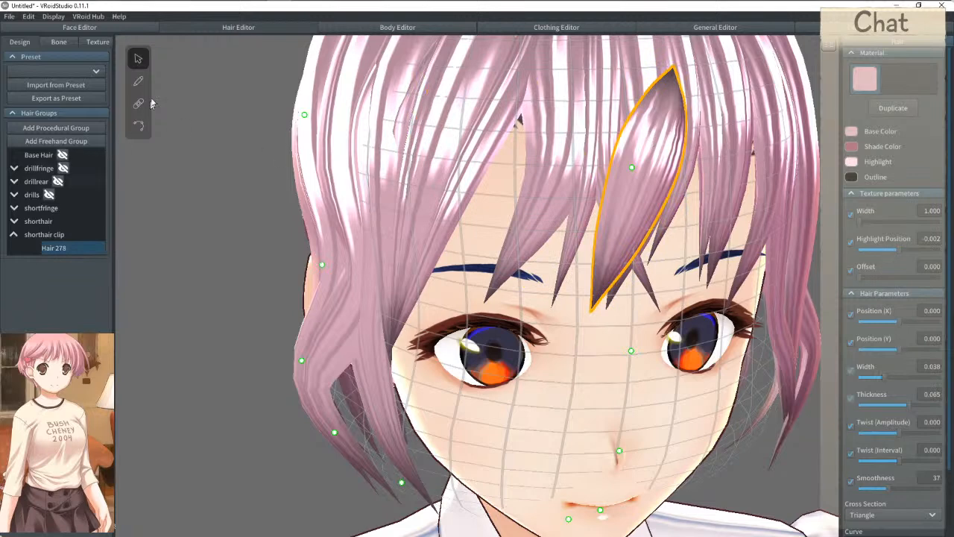
# Step: Reposition Hair 278's control points so the strand lies diagonally across the fringe above the avatar's right eye
pyautogui.click(138, 125)
pyautogui.moveTo(673, 67); pyautogui.dragTo(366, 103)
pyautogui.moveTo(643, 143); pyautogui.dragTo(483, 154)
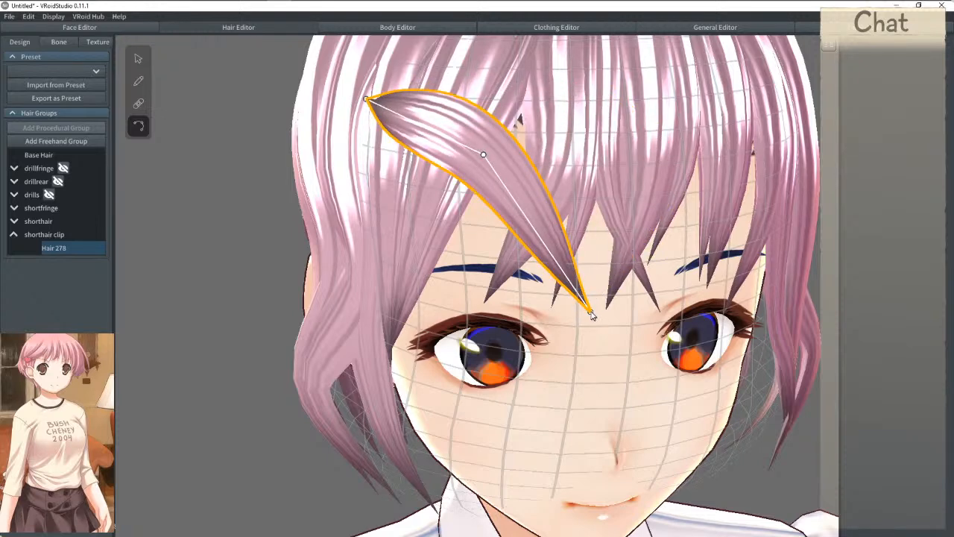
pyautogui.hotkey('ctrl', 'z')
pyautogui.hotkey('ctrl', 'y')
pyautogui.hotkey('ctrl', 'z')
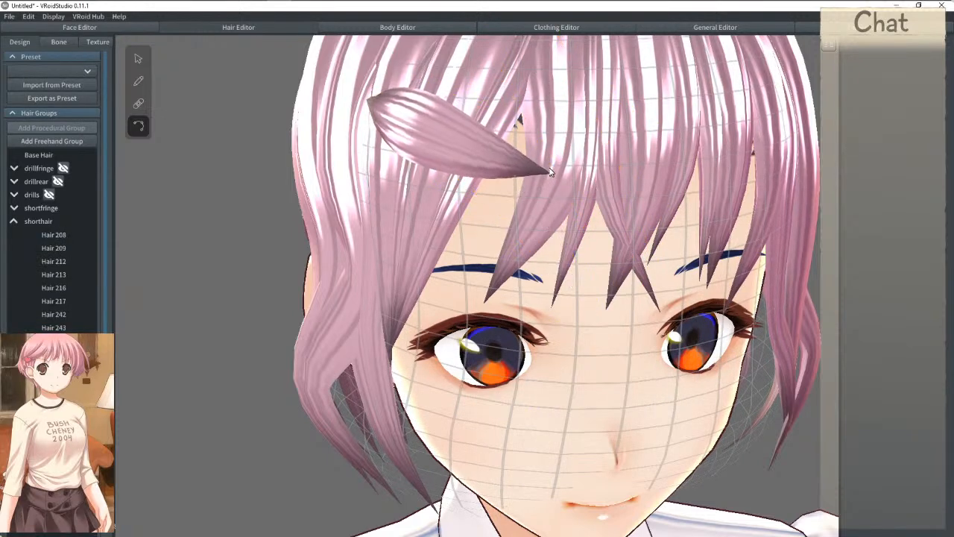
pyautogui.click(528, 168)
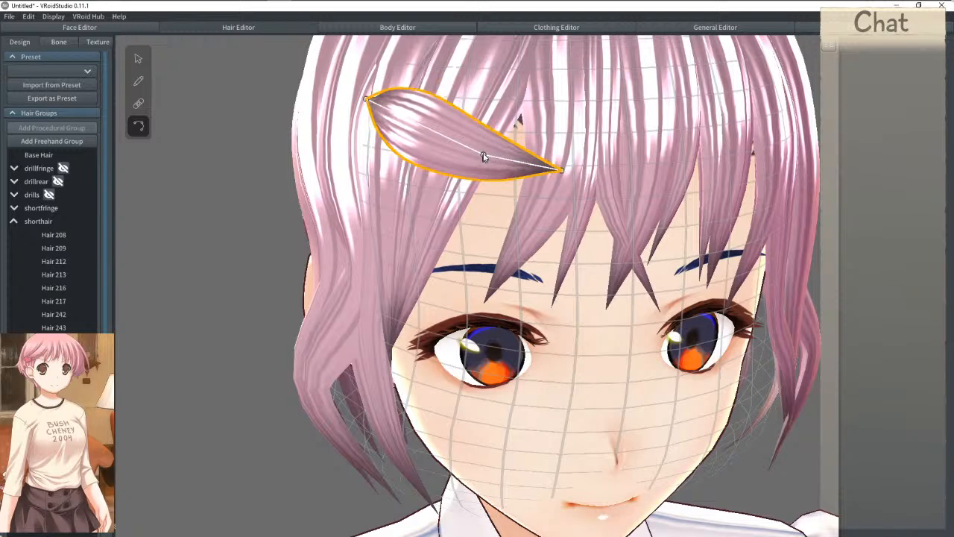
pyautogui.moveTo(484, 158); pyautogui.dragTo(488, 138)
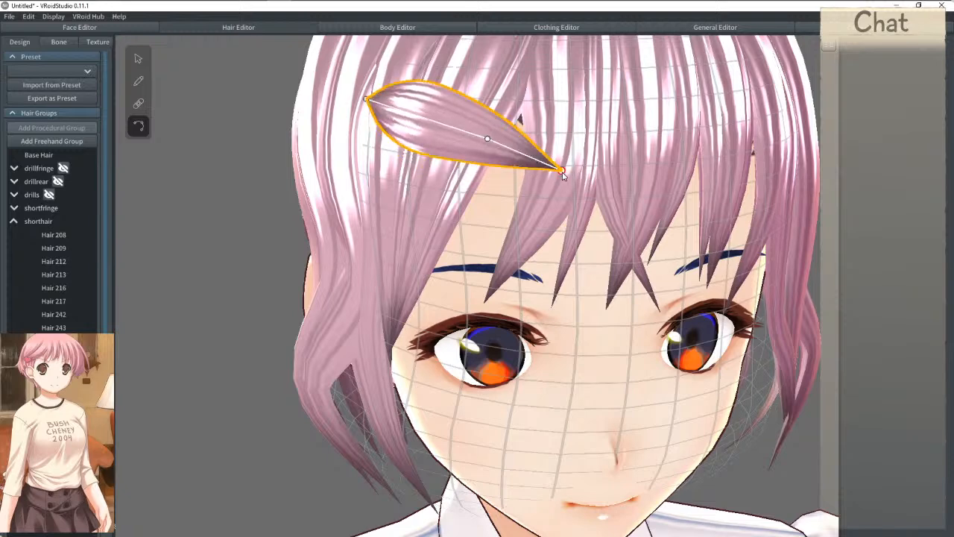
pyautogui.moveTo(563, 173); pyautogui.dragTo(536, 163)
# Step: Reshape Hair 278's Fluffy curve into a flat plateau with steep ends, making the strand an even-width bar
pyautogui.click(137, 58)
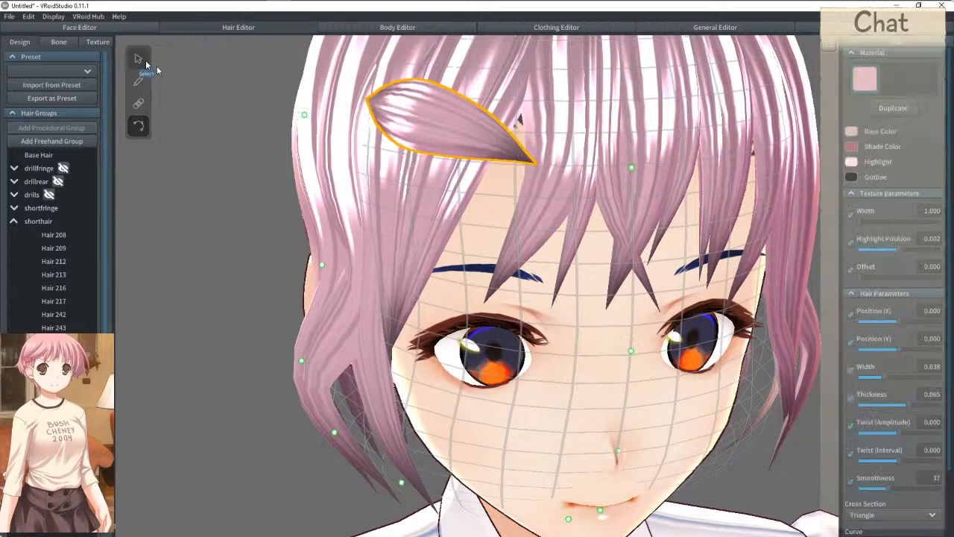
pyautogui.scroll(-2, 883, 416)
pyautogui.moveTo(913, 505); pyautogui.dragTo(925, 503)
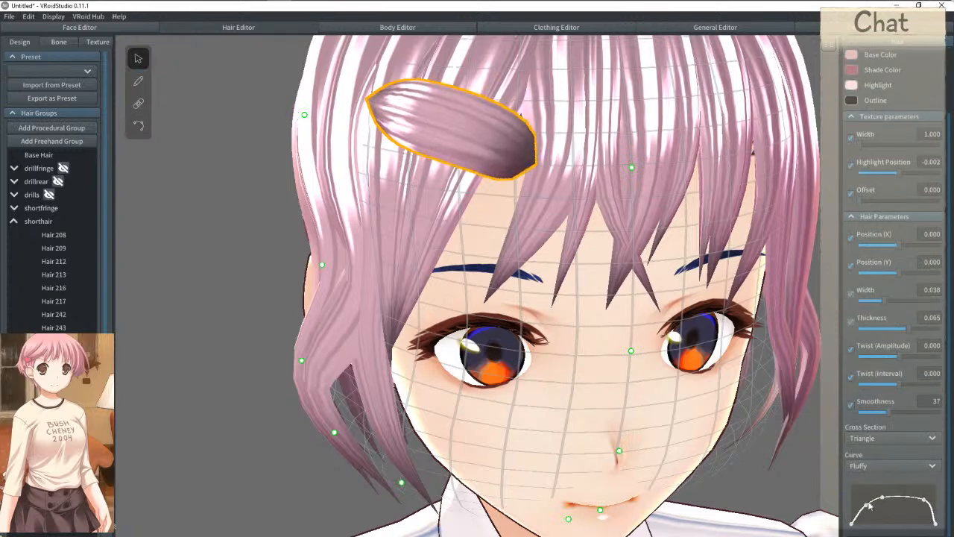
pyautogui.moveTo(865, 508); pyautogui.dragTo(901, 502)
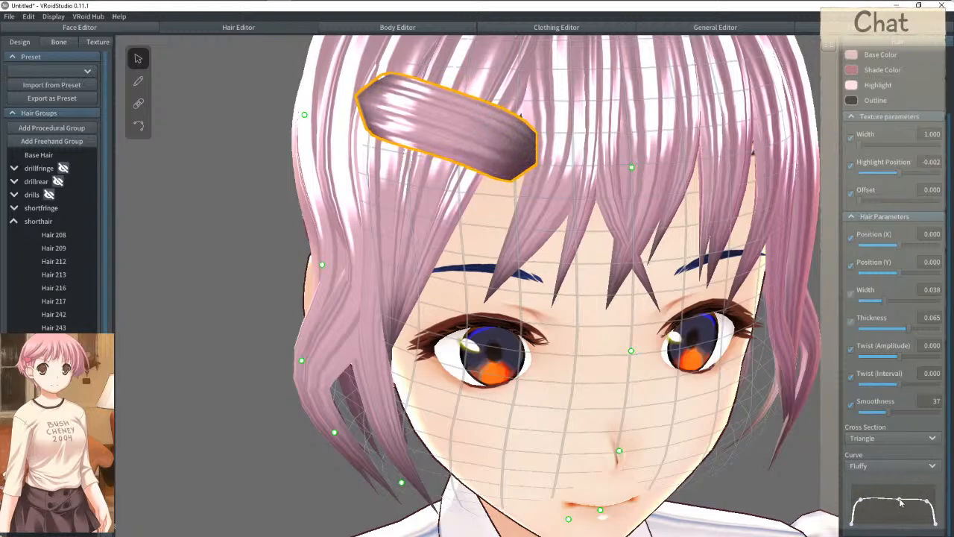
# Step: Slim the clip strand to a Width of 0.029 and a Thickness of 0.030
pyautogui.moveTo(553, 245); pyautogui.dragTo(575, 269, button='right')
pyautogui.moveTo(887, 300); pyautogui.dragTo(876, 329)
pyautogui.moveTo(620, 331); pyautogui.dragTo(355, 234, button='right')
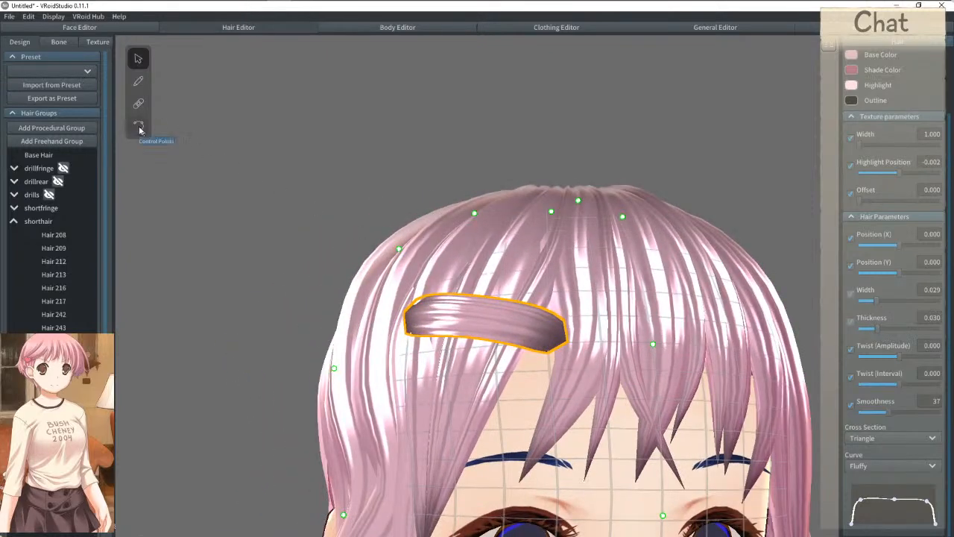
# Step: Adjust the clip strand's control points so it lies nearly straight across the fringe, with its root lower than its tip
pyautogui.click(141, 127)
pyautogui.moveTo(521, 325); pyautogui.dragTo(473, 320)
pyautogui.moveTo(560, 340); pyautogui.dragTo(565, 404, button='right')
pyautogui.moveTo(573, 422); pyautogui.dragTo(572, 413)
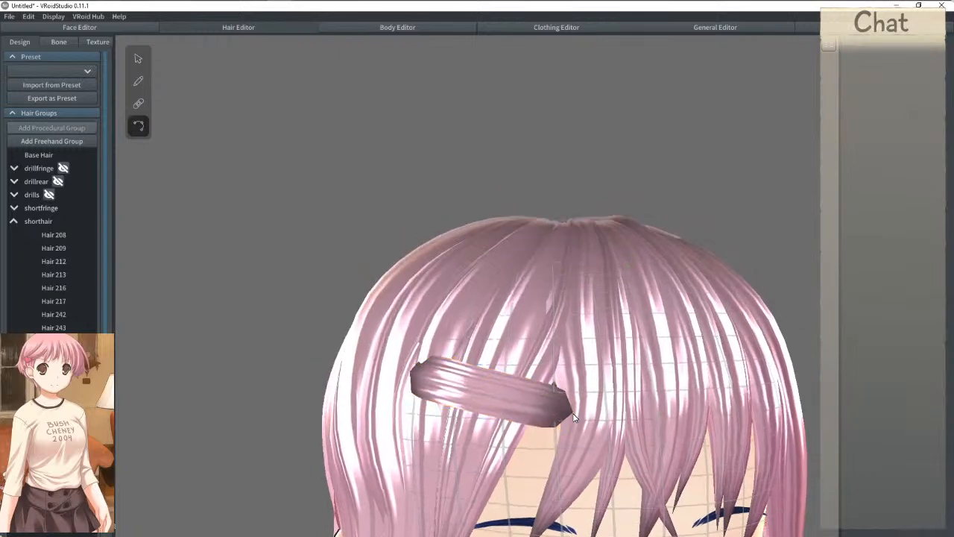
pyautogui.moveTo(481, 390); pyautogui.dragTo(481, 384)
pyautogui.moveTo(573, 415); pyautogui.dragTo(572, 403)
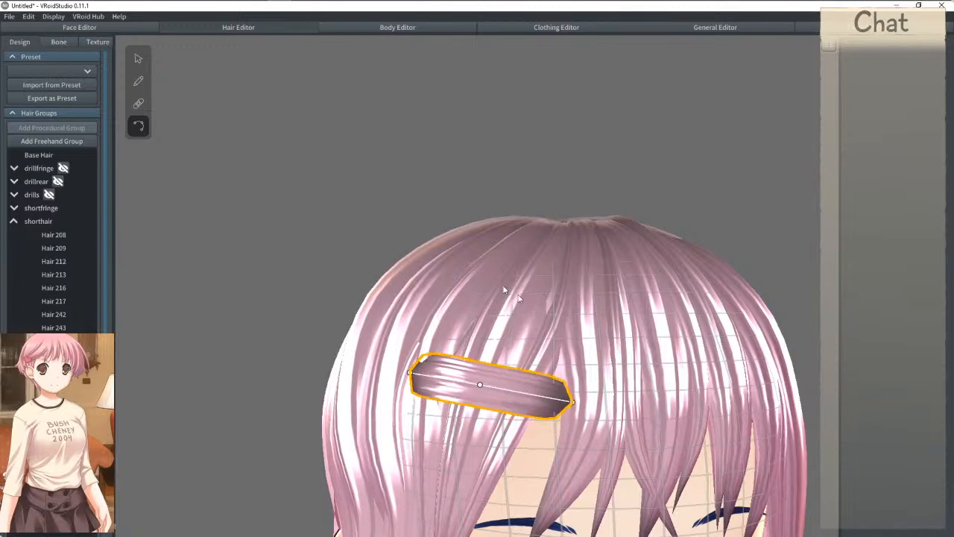
pyautogui.moveTo(409, 373); pyautogui.dragTo(407, 409)
pyautogui.moveTo(481, 387); pyautogui.dragTo(481, 407)
pyautogui.moveTo(574, 405); pyautogui.dragTo(573, 387)
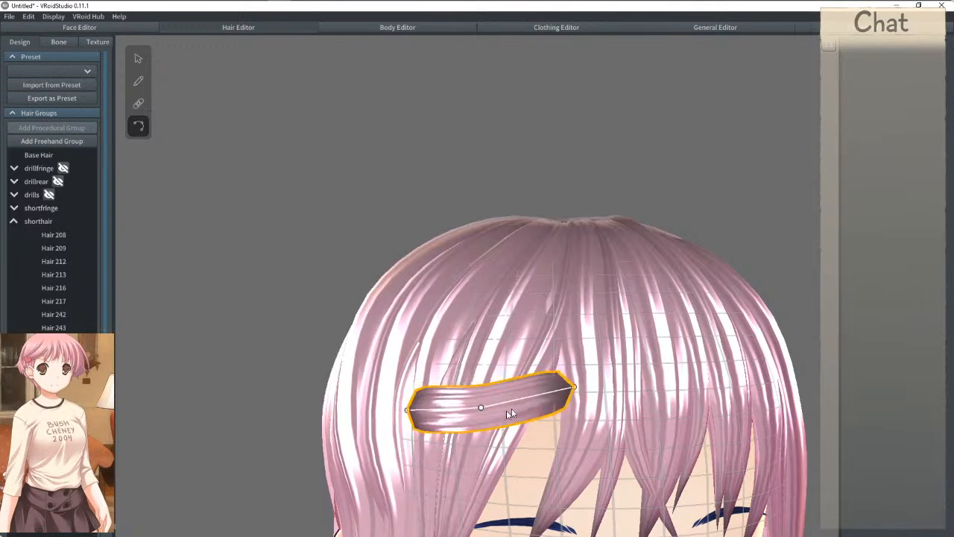
pyautogui.moveTo(480, 408); pyautogui.dragTo(484, 398)
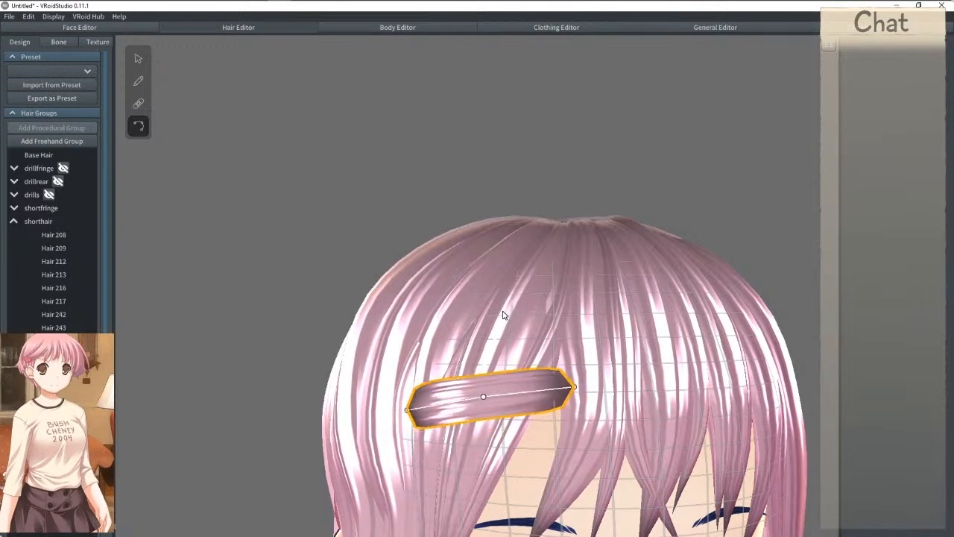
pyautogui.moveTo(505, 314); pyautogui.dragTo(500, 310, button='right')
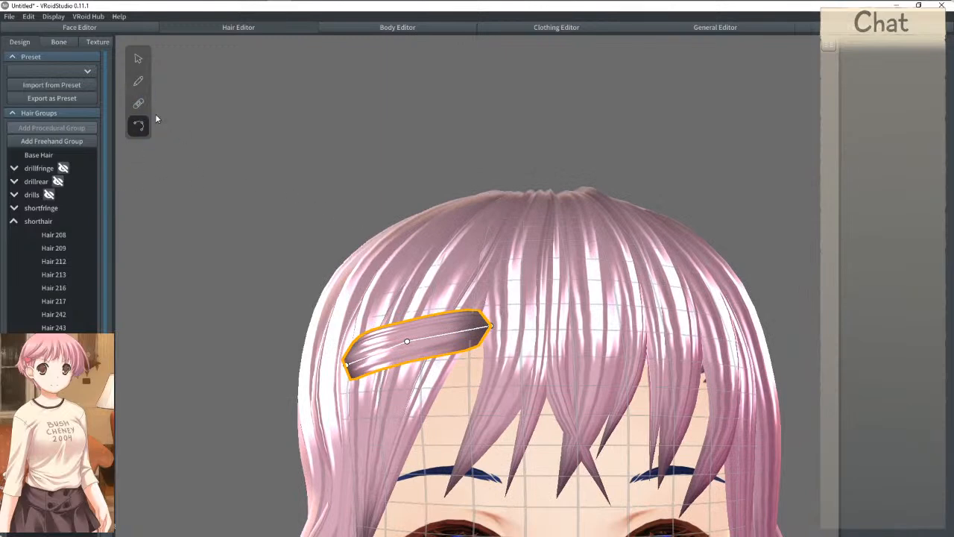
# Step: Try a steeper start on the hair brush's Fluffy curve with a short test strand beside the clip, and undo the stroke
pyautogui.click(138, 83)
pyautogui.moveTo(362, 277); pyautogui.dragTo(426, 336, button='right')
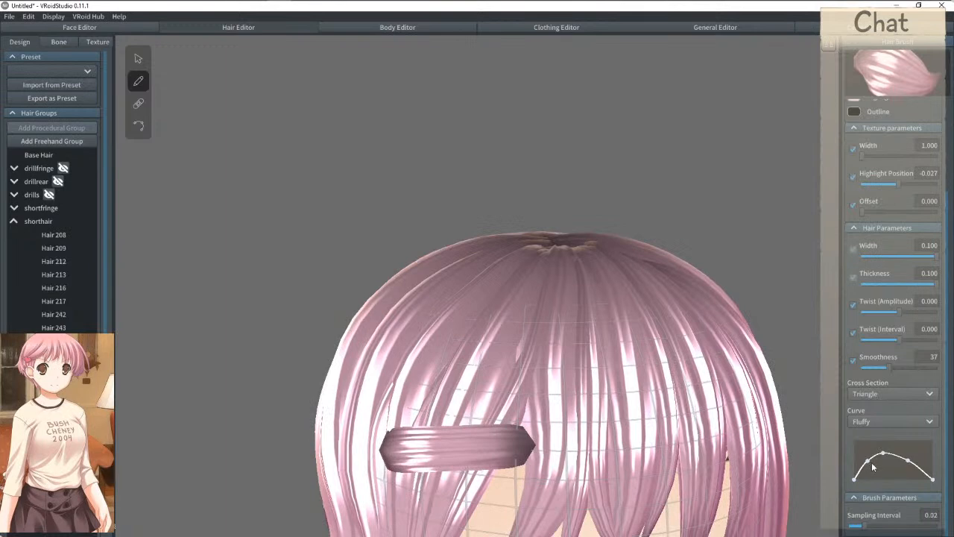
pyautogui.moveTo(870, 464); pyautogui.dragTo(906, 467)
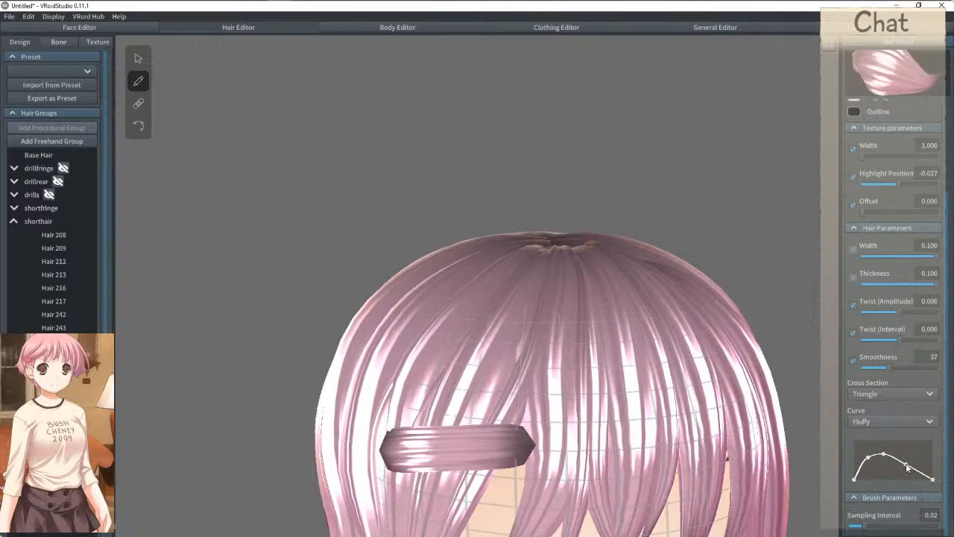
pyautogui.moveTo(564, 401)
pyautogui.mouseDown()
pyautogui.moveTo(522, 376)
pyautogui.moveTo(485, 299)
pyautogui.moveTo(575, 431)
pyautogui.mouseUp()
pyautogui.hotkey('ctrl', 'z')
pyautogui.hotkey('ctrl', 'z')
# Step: Reset the hair brush's curve by switching it to Straight and back to Fluffy
pyautogui.click(876, 422)
pyautogui.click(878, 448)
pyautogui.click(877, 423)
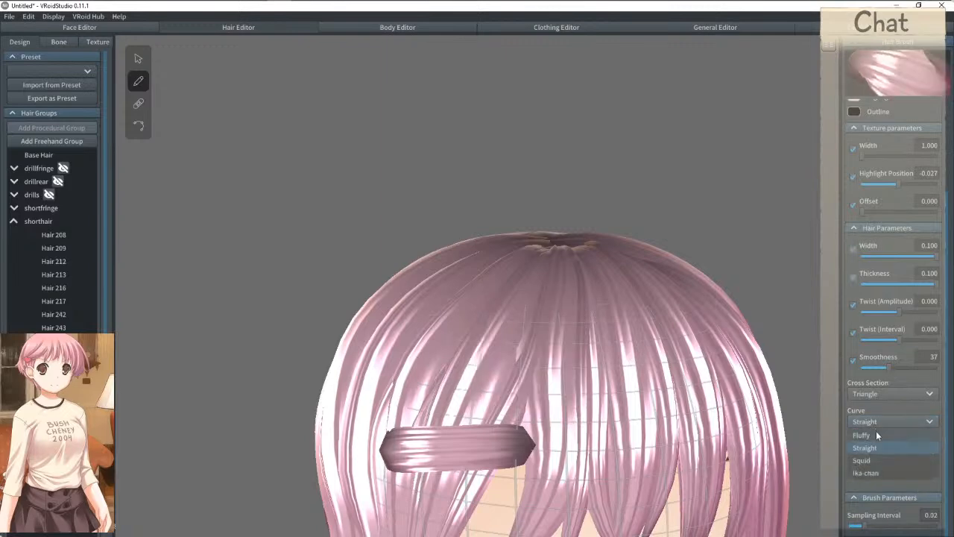
pyautogui.click(877, 434)
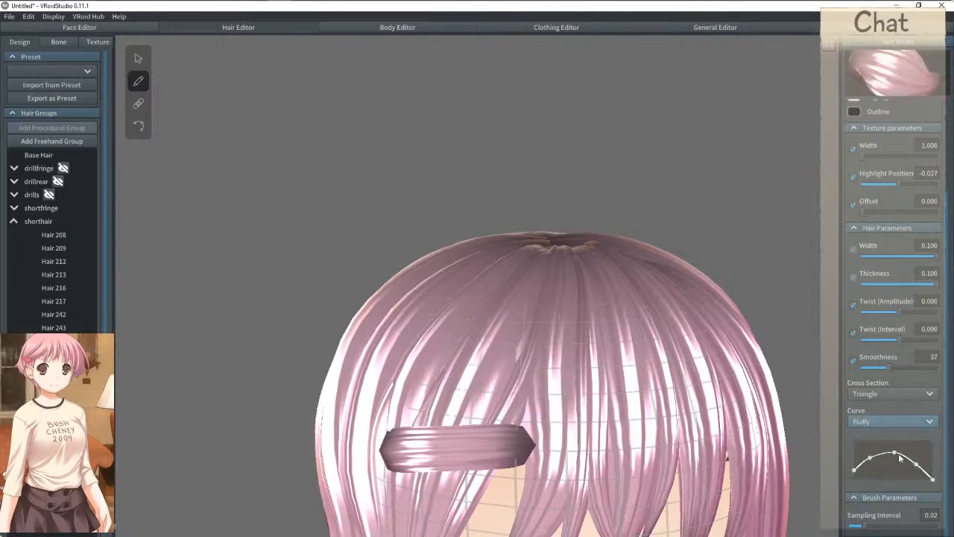
# Step: Move the hair brush's Fluffy curve peak close to the root and paint a wide test strand above the clip bar
pyautogui.moveTo(896, 454)
pyautogui.mouseDown()
pyautogui.moveTo(916, 471)
pyautogui.moveTo(870, 452)
pyautogui.mouseUp()
pyautogui.moveTo(527, 395)
pyautogui.mouseDown()
pyautogui.moveTo(513, 308)
pyautogui.moveTo(548, 447)
pyautogui.moveTo(563, 464)
pyautogui.mouseUp()
pyautogui.hotkey('ctrl', 'z')
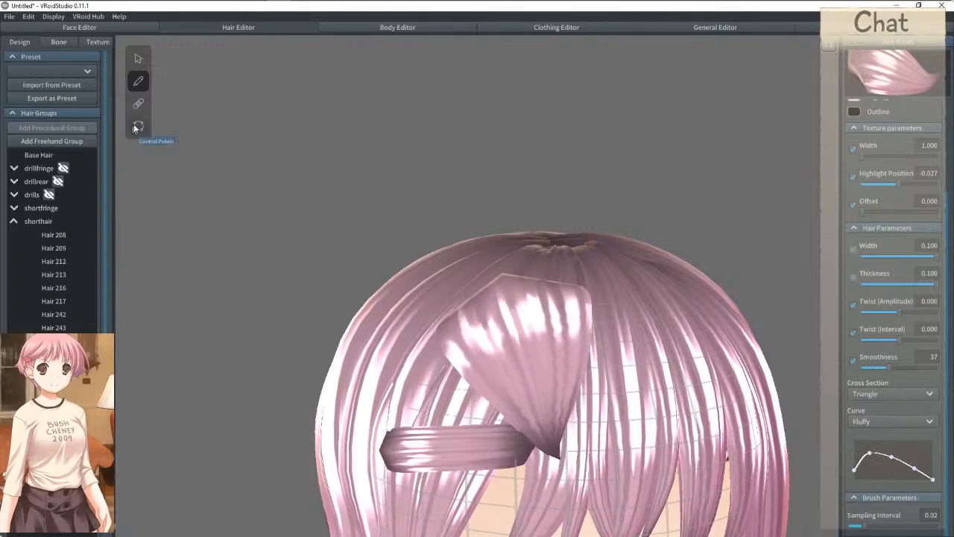
# Step: Apply Smoothing twice to the new strand in the shorthair clip group to reduce its control points
pyautogui.click(134, 129)
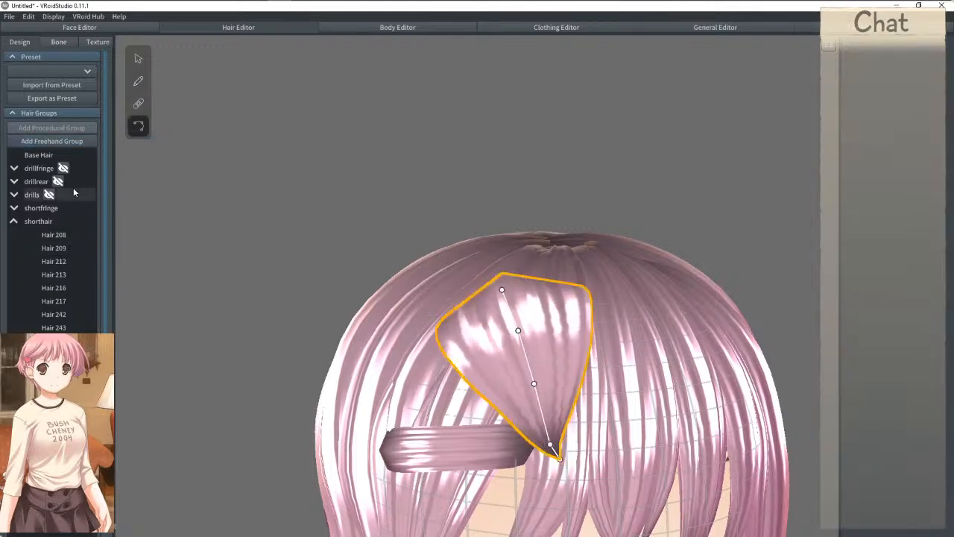
pyautogui.scroll(-3, 29, 296)
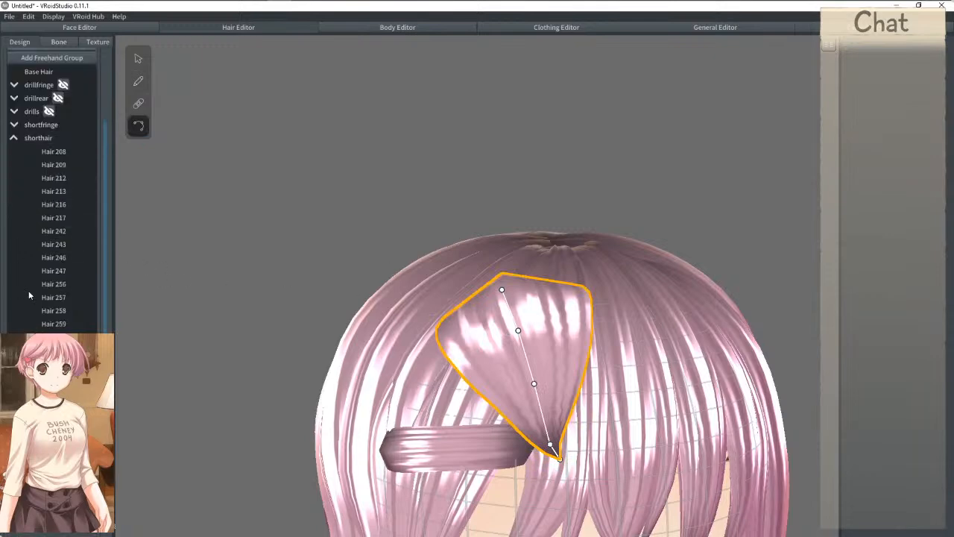
pyautogui.click(15, 138)
pyautogui.click(457, 437)
pyautogui.click(539, 361)
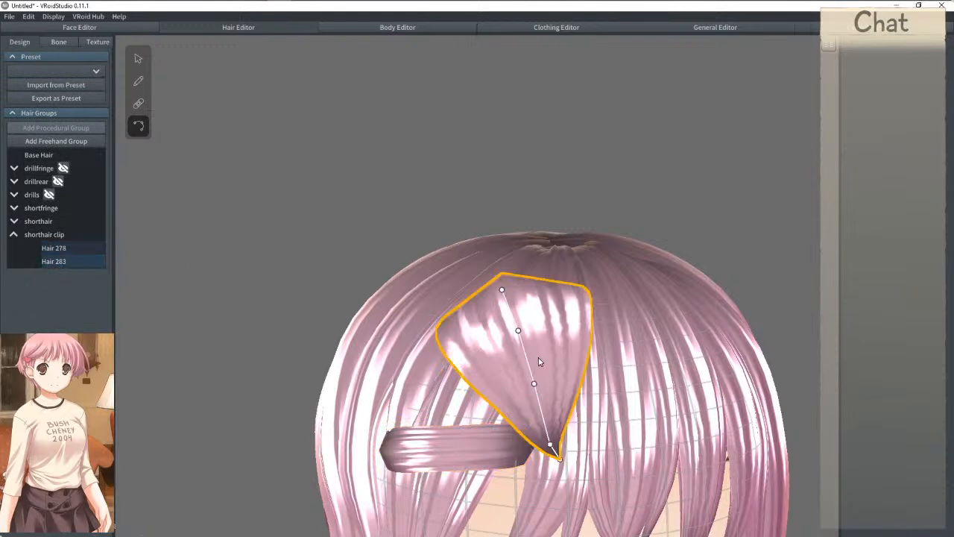
pyautogui.rightClick(57, 262)
pyautogui.click(76, 289)
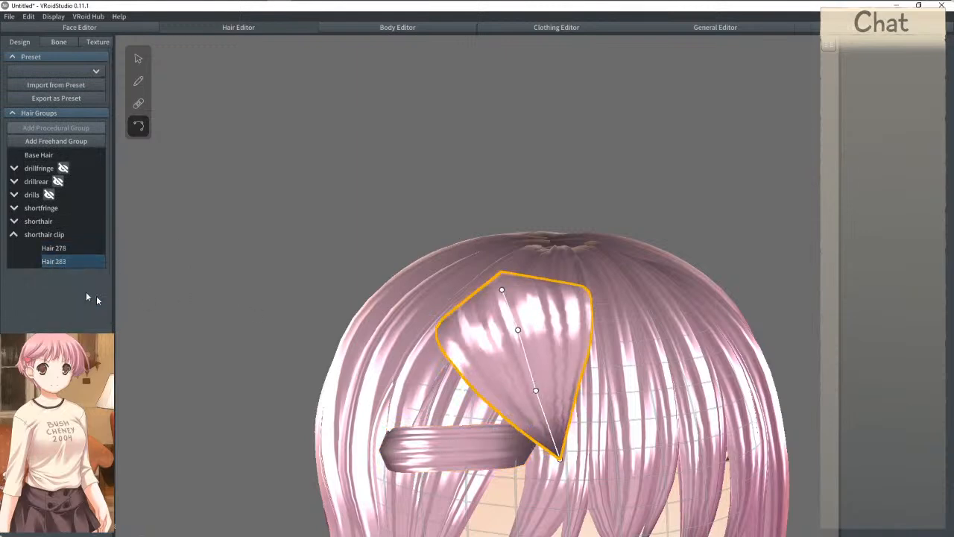
pyautogui.rightClick(85, 261)
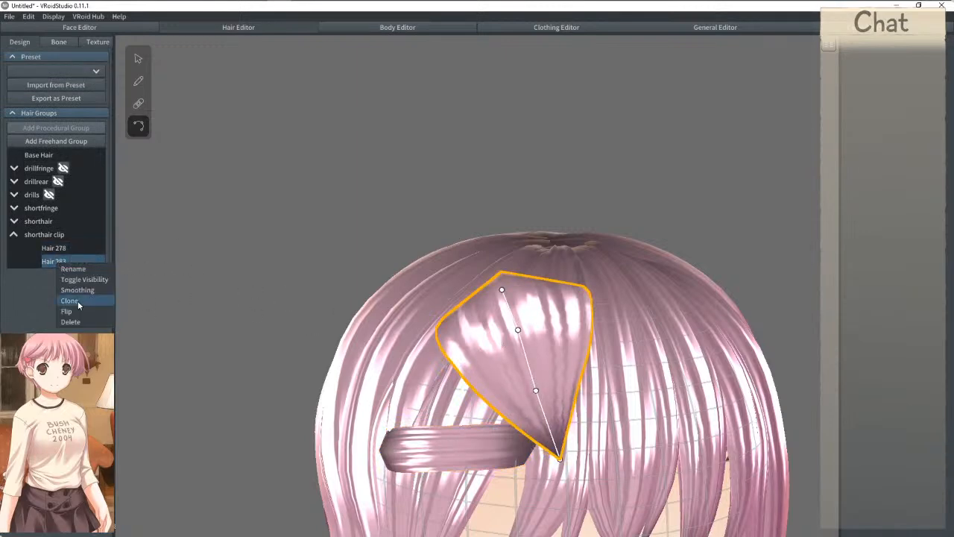
pyautogui.click(95, 288)
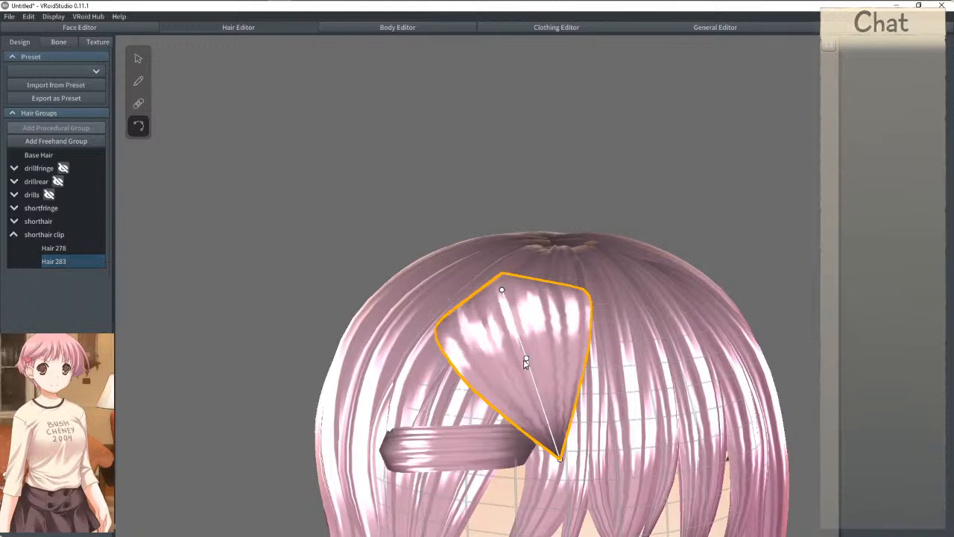
# Step: Shrink the new strand to a Width of 0.040 and a Thickness of 0.043
pyautogui.click(138, 58)
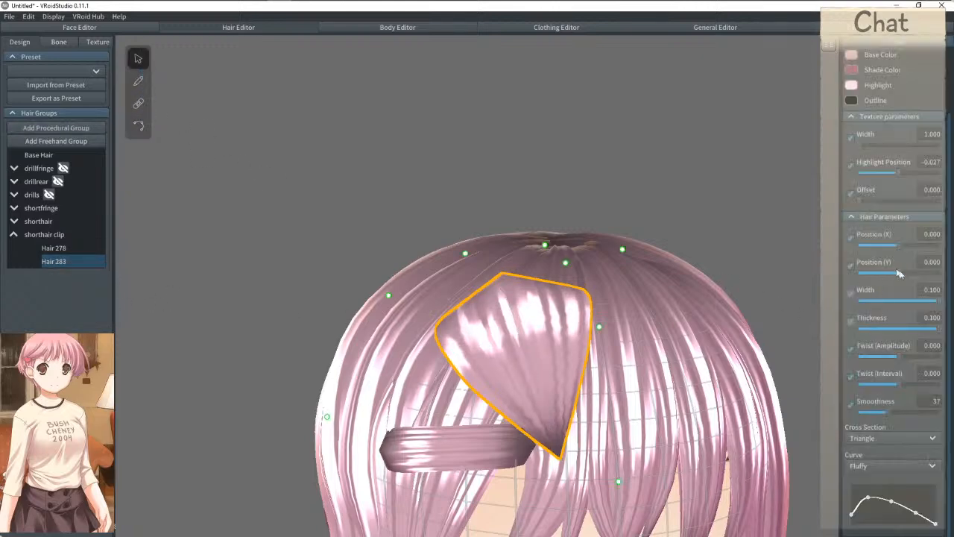
pyautogui.moveTo(935, 301); pyautogui.dragTo(887, 301)
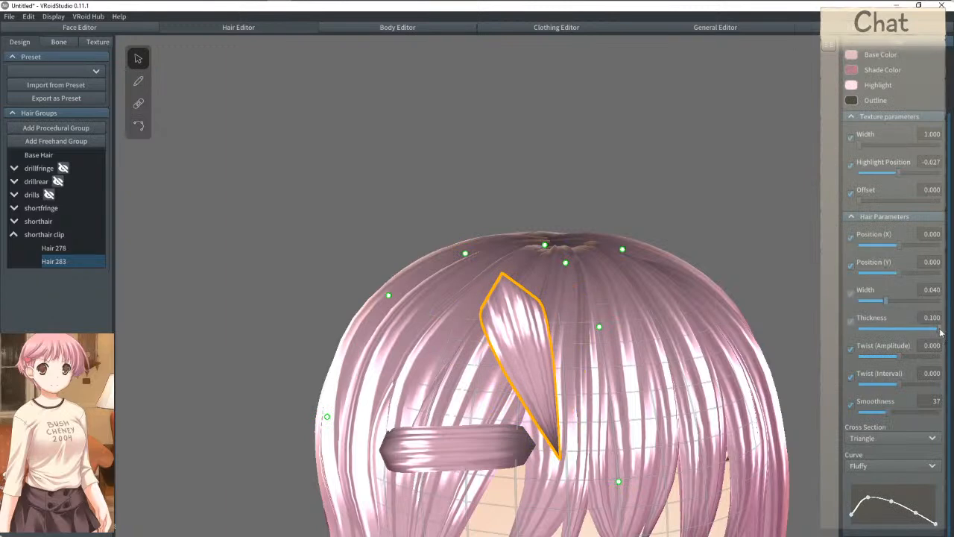
pyautogui.moveTo(941, 333); pyautogui.dragTo(889, 332)
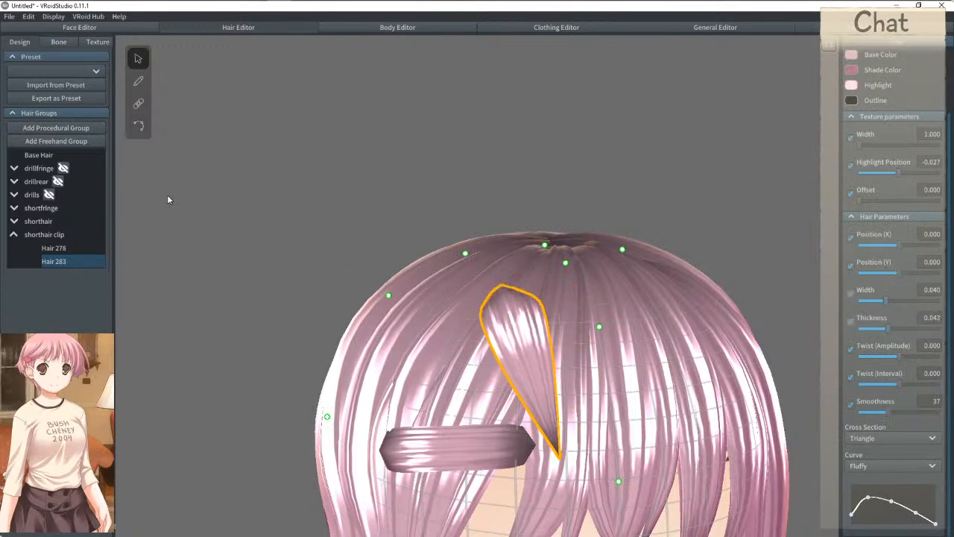
# Step: Reposition the strand's control points so it becomes a short slanted petal lying over the middle of the clip bar
pyautogui.click(138, 125)
pyautogui.moveTo(562, 462); pyautogui.dragTo(534, 352)
pyautogui.moveTo(502, 290); pyautogui.dragTo(460, 405)
pyautogui.moveTo(539, 370); pyautogui.dragTo(518, 460)
pyautogui.moveTo(534, 354); pyautogui.dragTo(502, 438)
pyautogui.moveTo(504, 440); pyautogui.dragTo(470, 442, button='right')
pyautogui.moveTo(321, 474); pyautogui.dragTo(308, 485)
pyautogui.moveTo(314, 452); pyautogui.dragTo(299, 465)
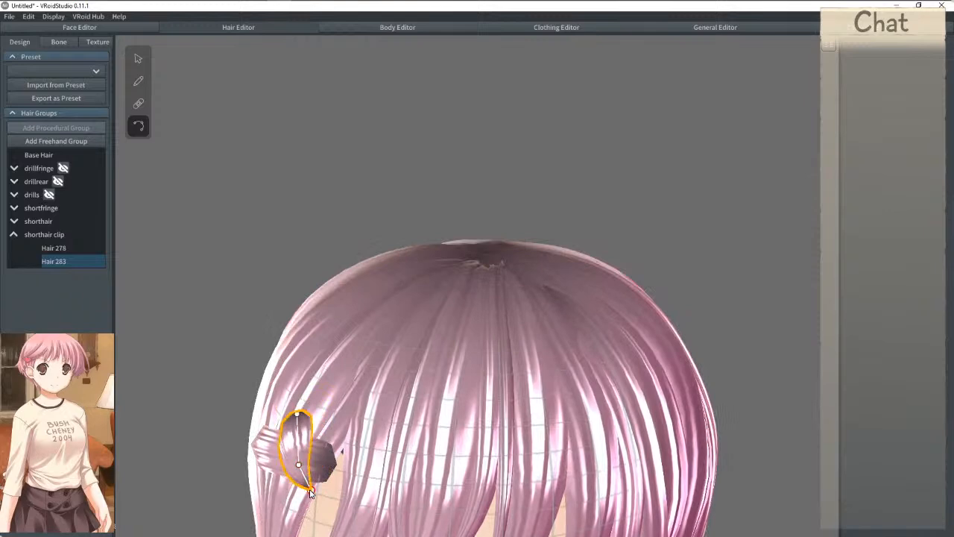
pyautogui.moveTo(314, 485); pyautogui.dragTo(521, 438, button='right')
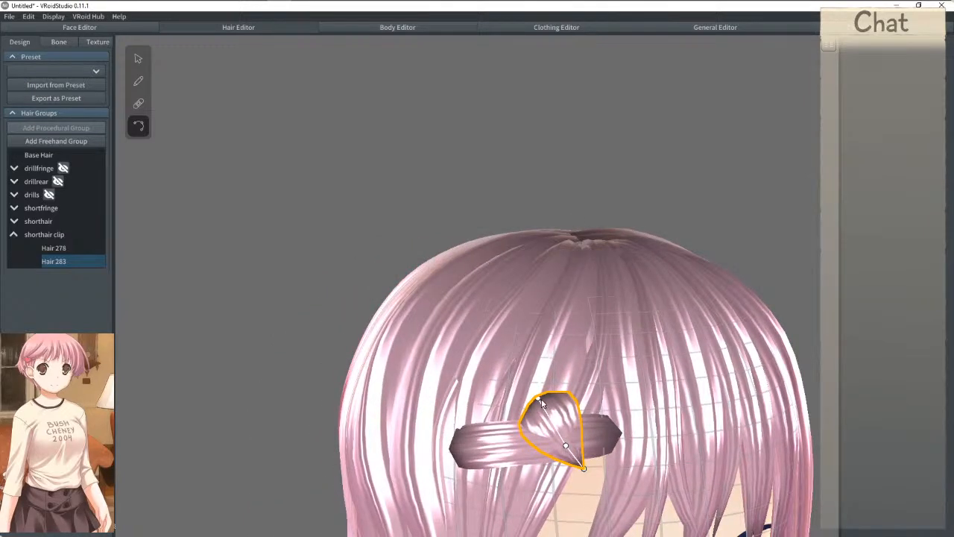
pyautogui.click(563, 453)
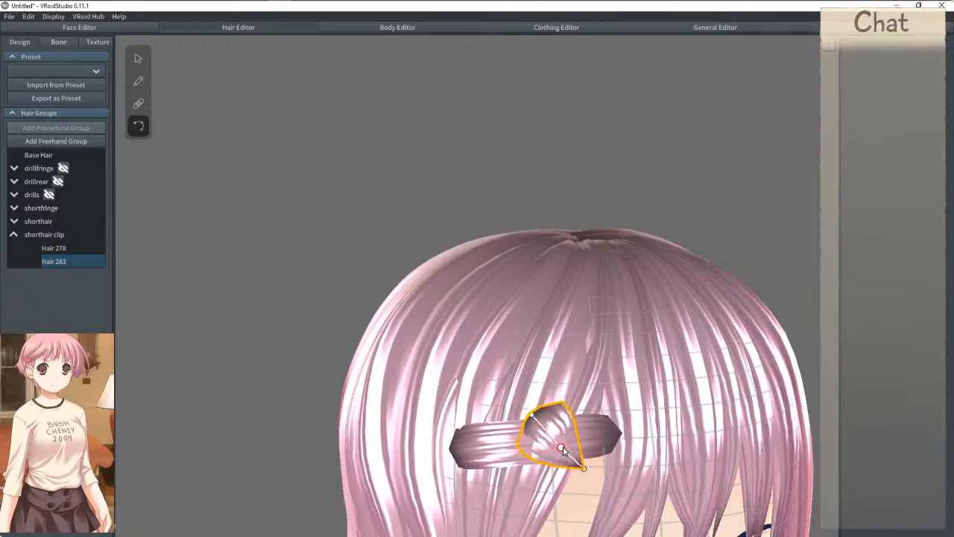
# Step: Narrow the petal strand to a Width of 0.035 and try its Thickness at 0.100
pyautogui.click(140, 81)
pyautogui.click(138, 59)
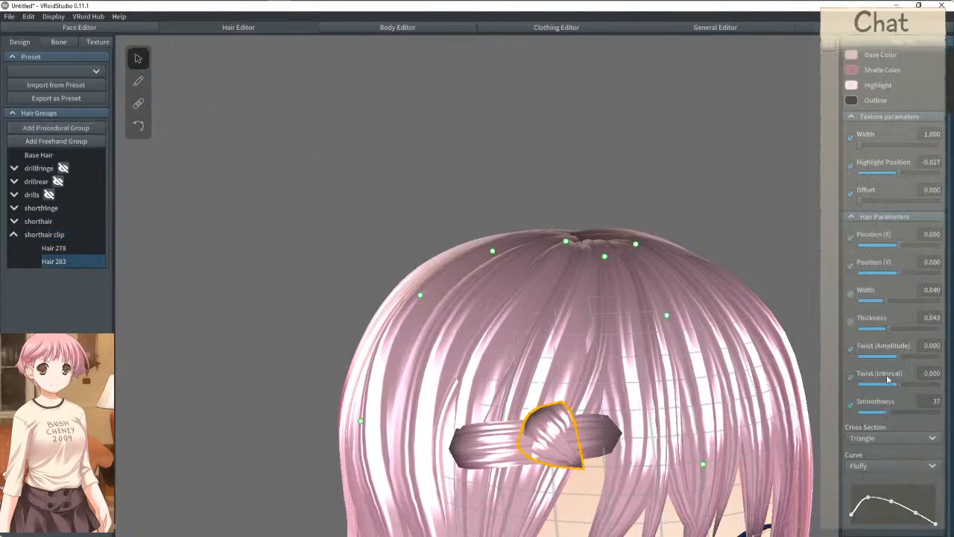
pyautogui.moveTo(886, 301); pyautogui.dragTo(941, 330)
pyautogui.moveTo(621, 346); pyautogui.dragTo(595, 344, button='right')
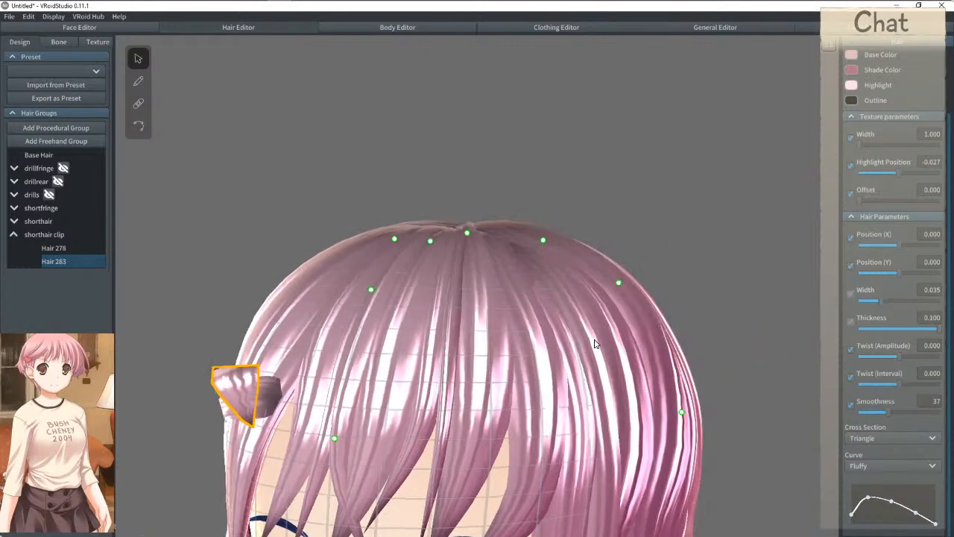
# Step: Flatten the clip bar to a Thickness of 0.010 and set the petal strand's Thickness to 0.050
pyautogui.moveTo(937, 331); pyautogui.dragTo(858, 338)
pyautogui.click(262, 397)
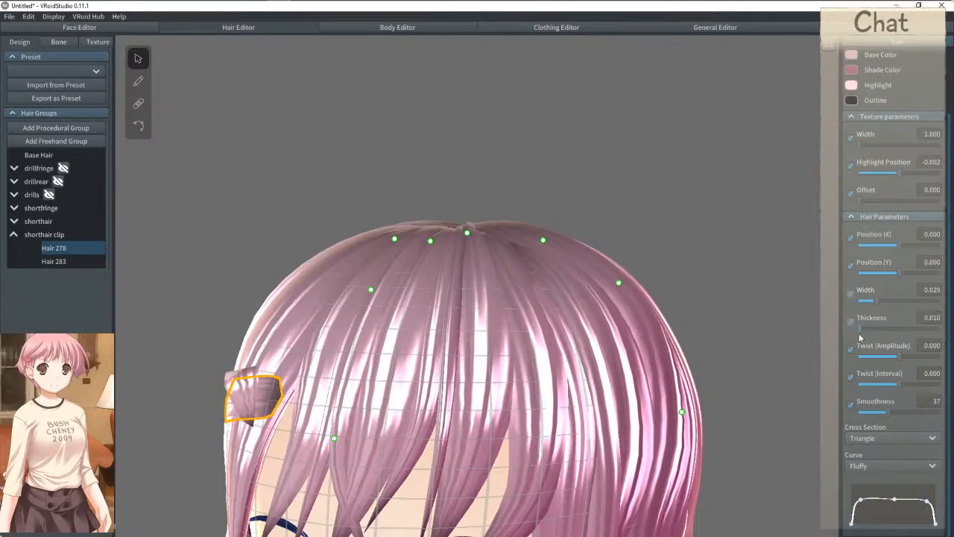
pyautogui.click(239, 380)
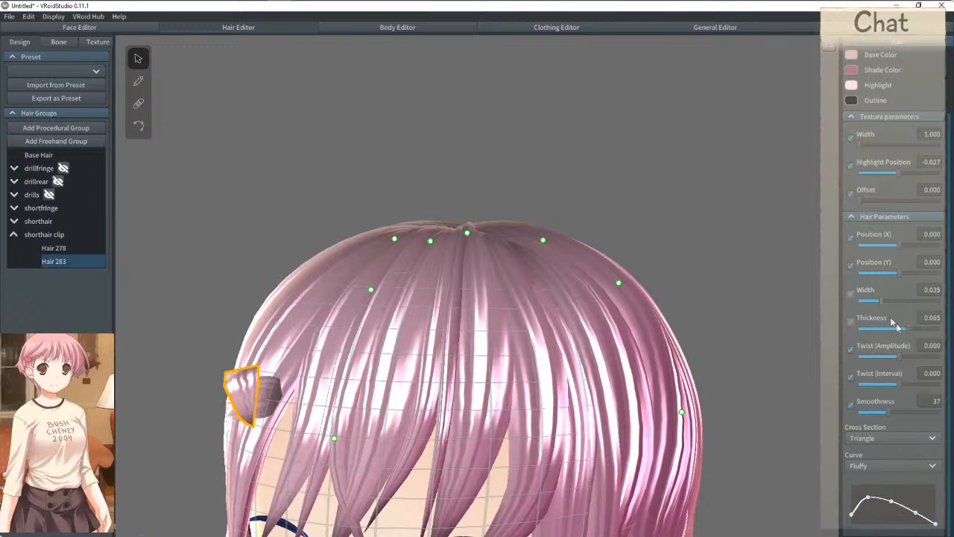
pyautogui.moveTo(911, 331); pyautogui.dragTo(894, 334)
pyautogui.moveTo(360, 364); pyautogui.dragTo(389, 371, button='right')
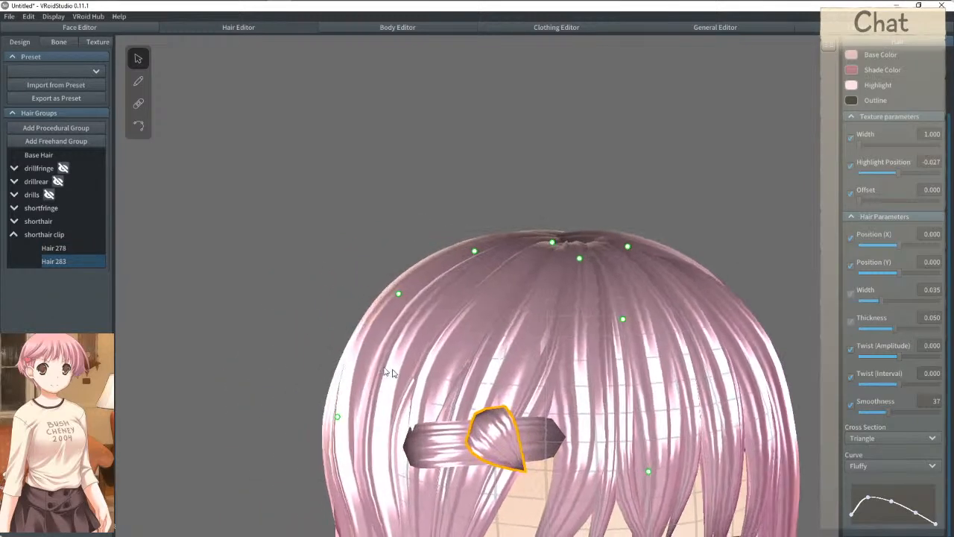
# Step: Clone the petal strand and swing the copy's root to the opposite side so both petals form a heart
pyautogui.rightClick(72, 261)
pyautogui.click(75, 312)
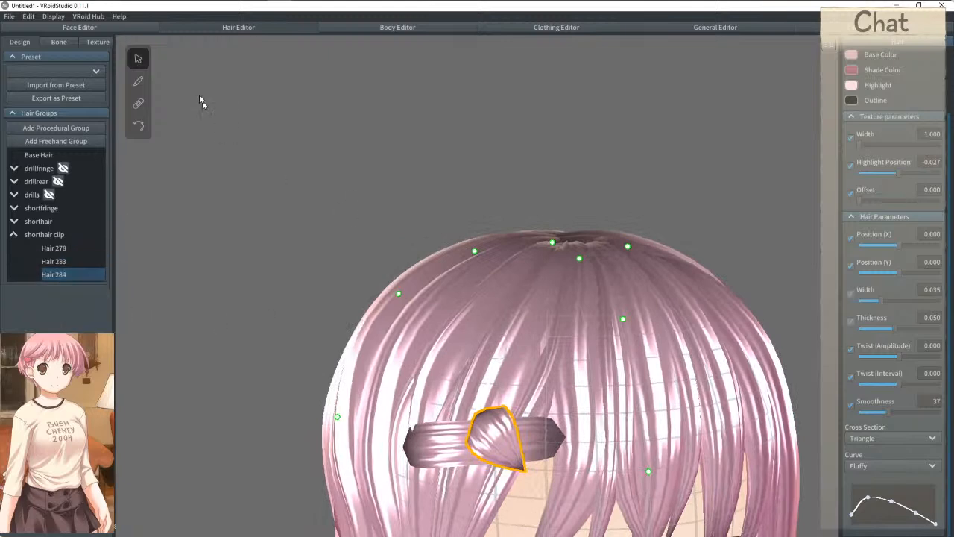
pyautogui.click(138, 126)
pyautogui.moveTo(483, 420); pyautogui.dragTo(542, 396)
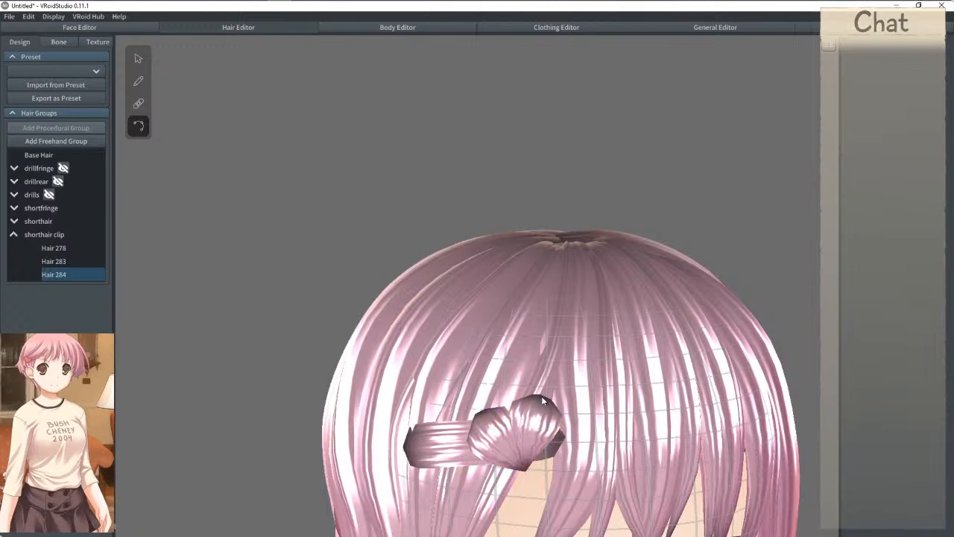
# Step: Select the first petal strand and duplicate its hair material
pyautogui.click(448, 442)
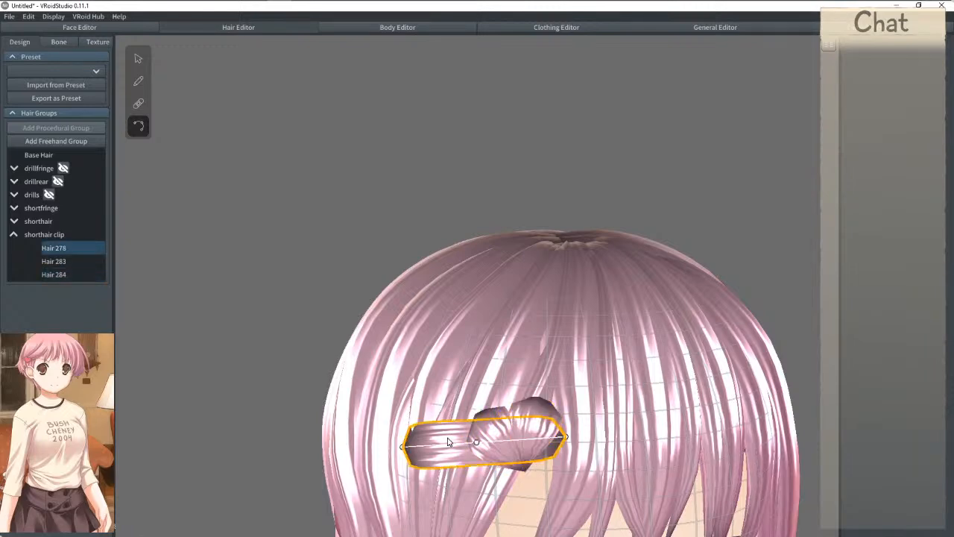
pyautogui.click(520, 429)
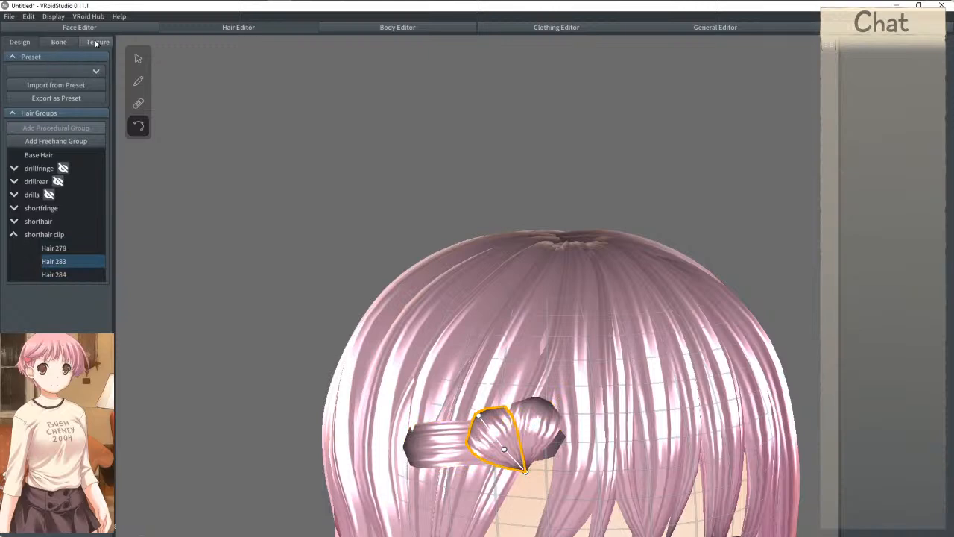
pyautogui.click(139, 60)
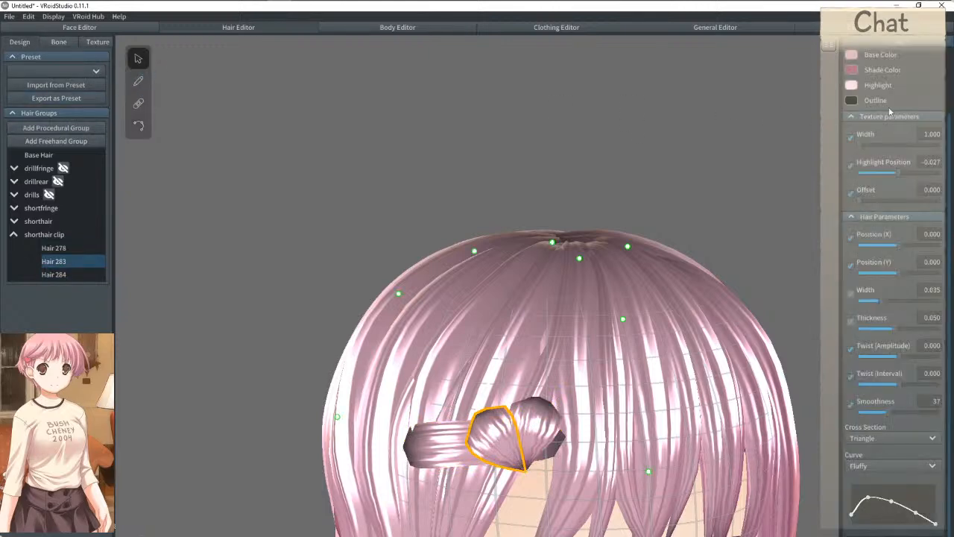
pyautogui.click(895, 109)
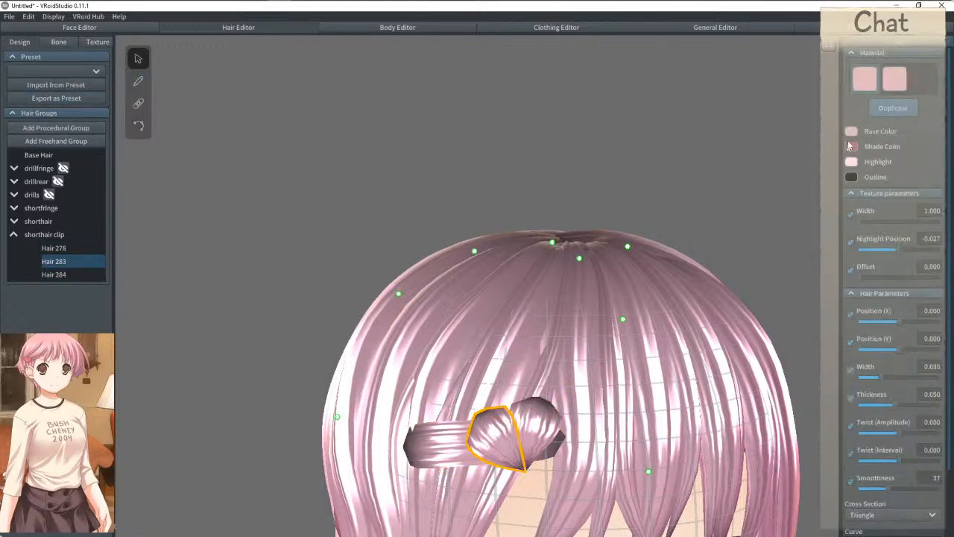
# Step: Try #FF006E as the Base Color of the original hair material, and undo the change
pyautogui.click(850, 147)
pyautogui.click(821, 153)
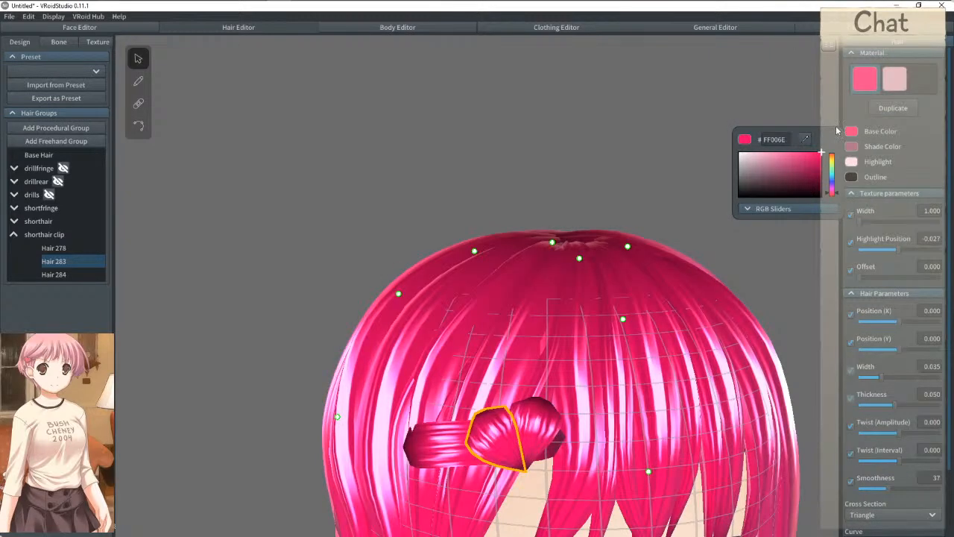
pyautogui.hotkey('ctrl', 'z')
# Step: Assign the duplicated material to the first petal and set its Base Color to #FF006E
pyautogui.click(896, 82)
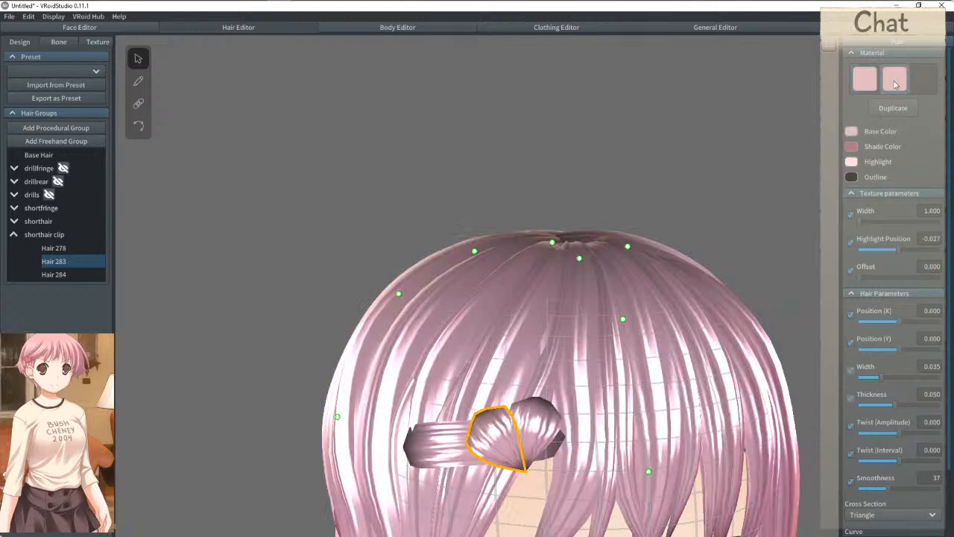
pyautogui.click(852, 132)
pyautogui.hotkey('ctrl', 'y')
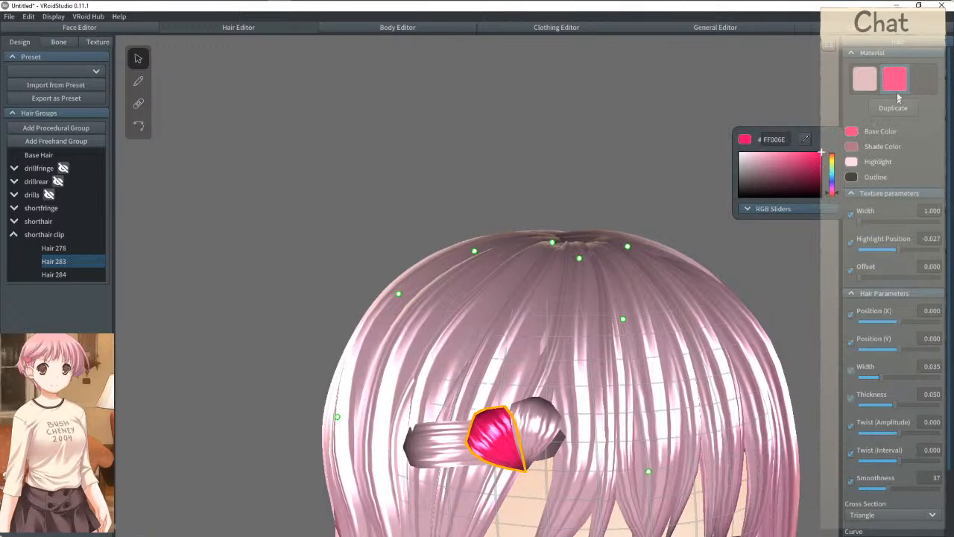
# Step: Assign the hot pink material to the second petal and the clip bar as well
pyautogui.click(524, 424)
pyautogui.click(550, 414)
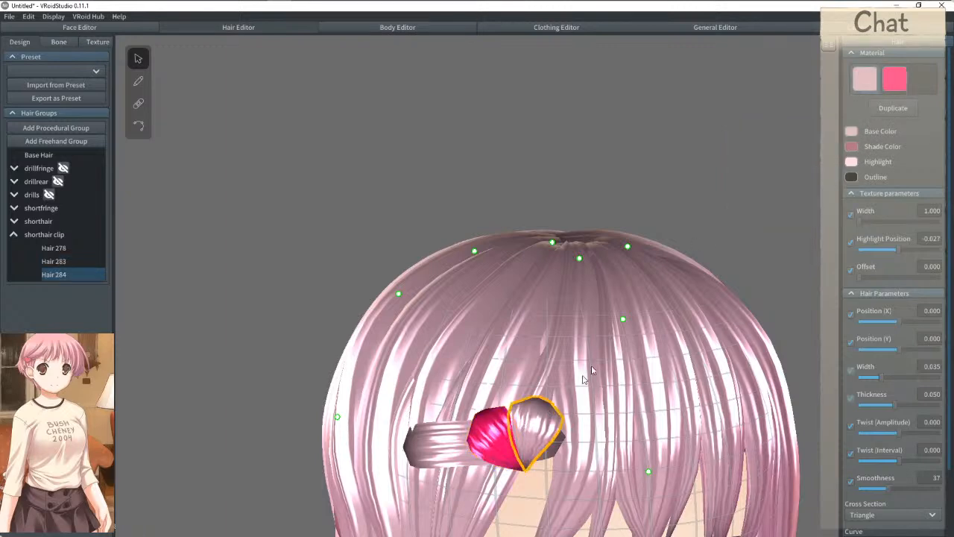
pyautogui.click(453, 430)
pyautogui.click(902, 76)
pyautogui.scroll(-3, 636, 268)
pyautogui.scroll(-2, 601, 276)
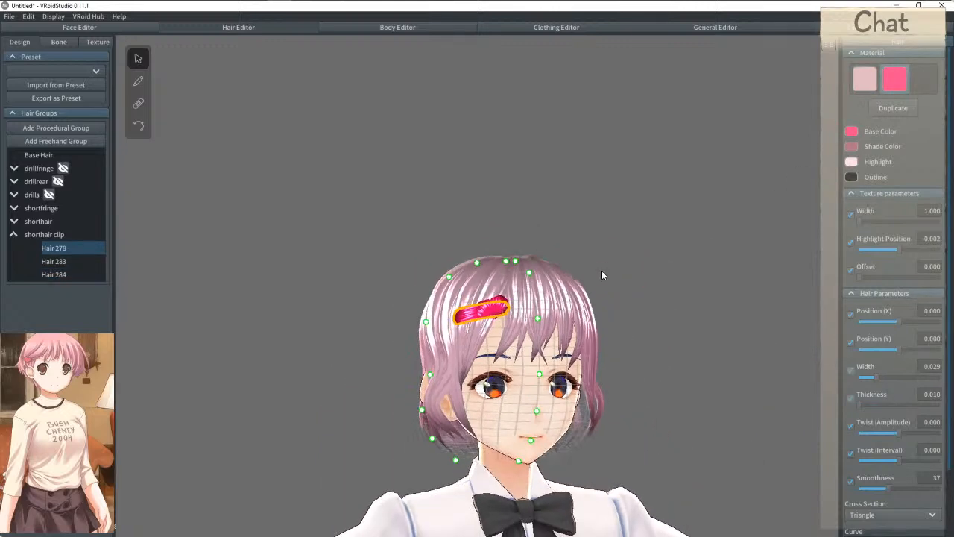
pyautogui.scroll(5, 485, 310)
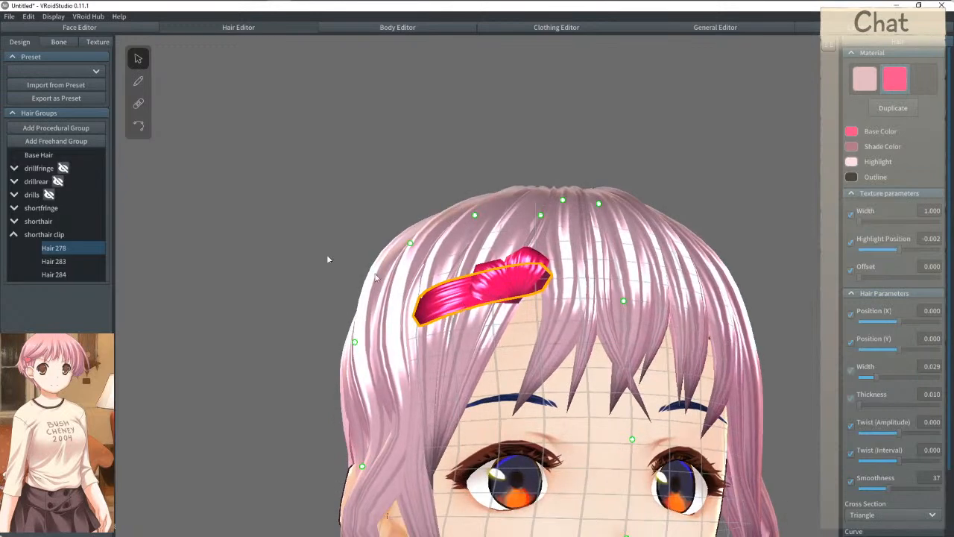
# Step: Move the clip bar's control points down onto the side fringe at eyebrow height, making it a shorter bar
pyautogui.click(138, 125)
pyautogui.moveTo(412, 322); pyautogui.dragTo(409, 397)
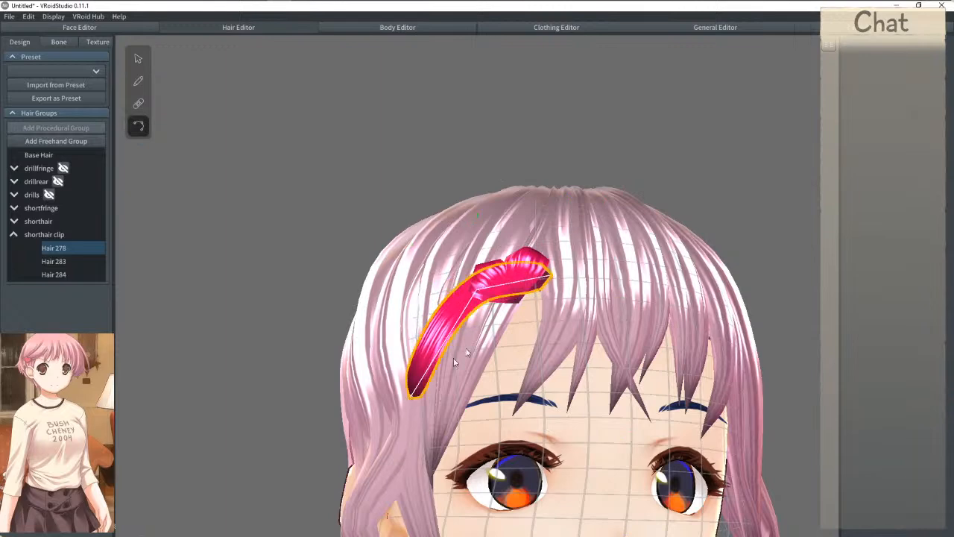
pyautogui.moveTo(551, 277); pyautogui.dragTo(409, 388)
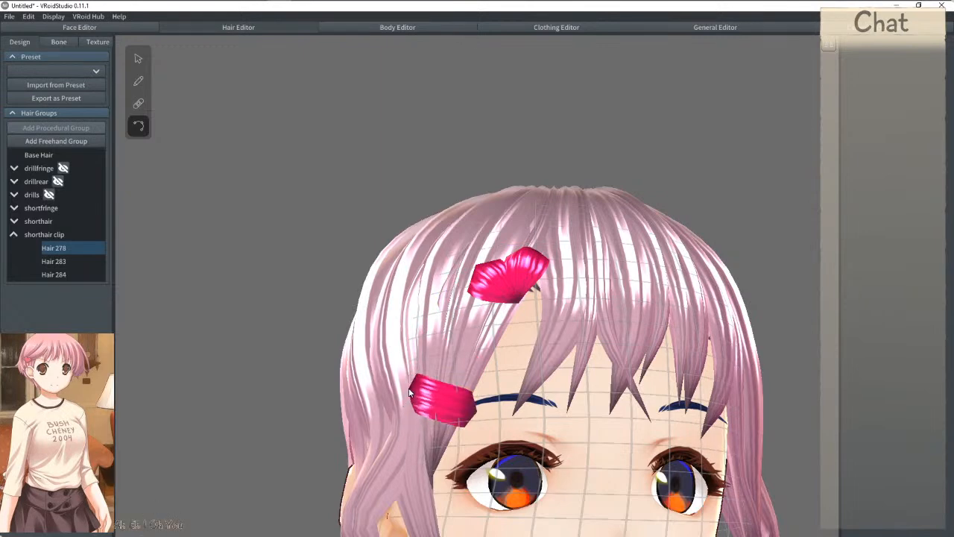
# Step: Slim the clip bar to a Width of 0.014
pyautogui.click(138, 81)
pyautogui.click(138, 58)
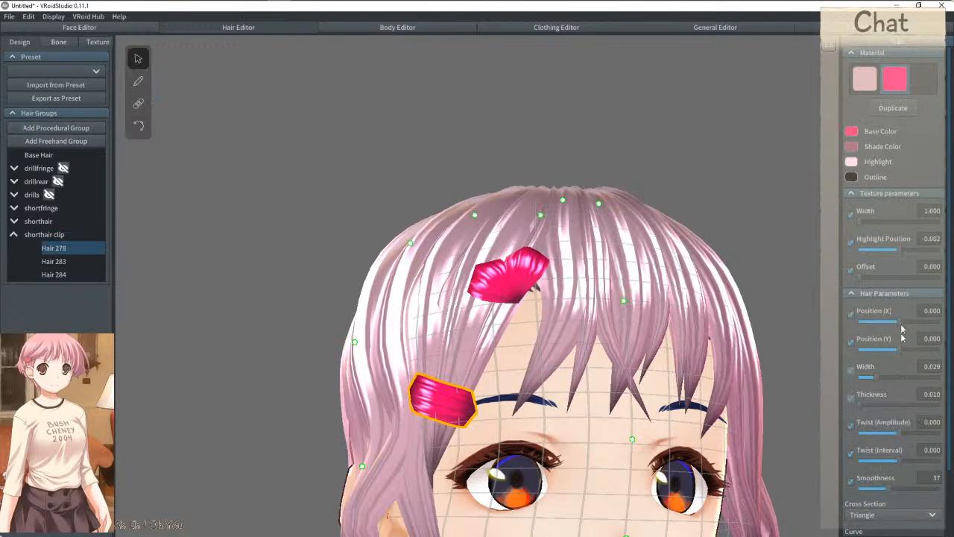
pyautogui.moveTo(872, 378); pyautogui.dragTo(862, 378)
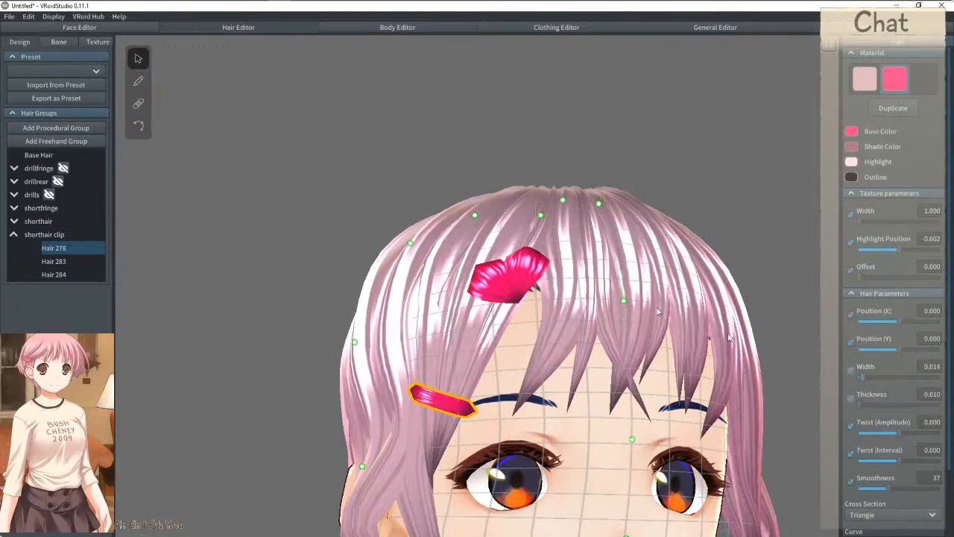
# Step: Move the first heart petal's control points down onto the clip bar at the side fringe
pyautogui.click(500, 287)
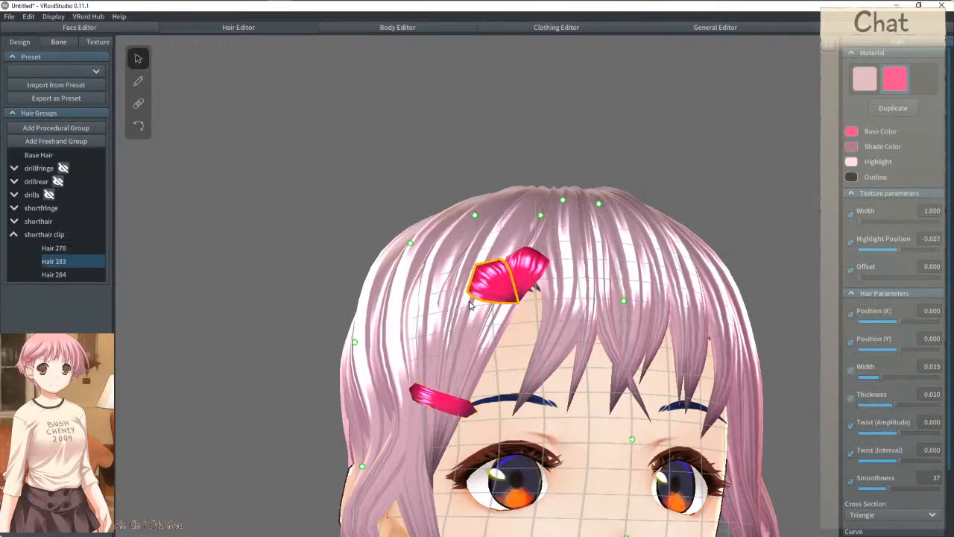
pyautogui.click(139, 127)
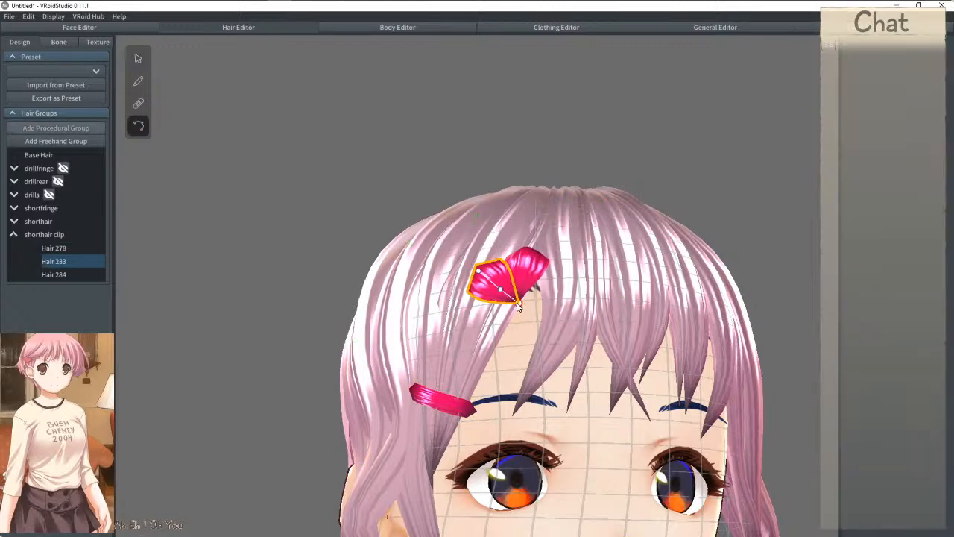
pyautogui.moveTo(518, 306); pyautogui.dragTo(443, 410)
pyautogui.moveTo(499, 291); pyautogui.dragTo(439, 368)
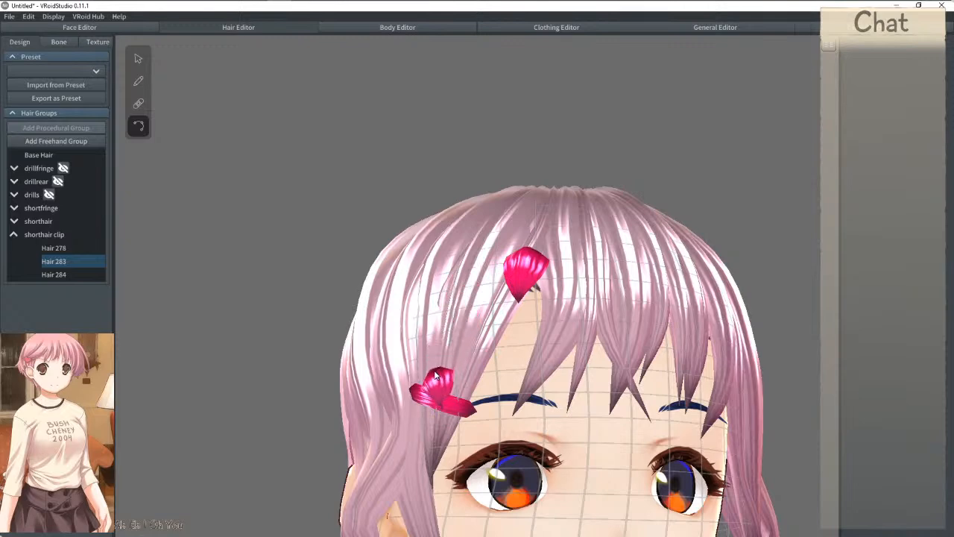
# Step: Move the second heart petal's control points onto the clip bar beside the first petal and adjust the petals' upper ends
pyautogui.click(507, 292)
pyautogui.click(520, 306)
pyautogui.click(520, 290)
pyautogui.moveTo(518, 302); pyautogui.dragTo(487, 353)
pyautogui.moveTo(521, 287); pyautogui.dragTo(462, 370)
pyautogui.click(532, 158)
pyautogui.moveTo(530, 154); pyautogui.dragTo(529, 156, button='right')
pyautogui.click(551, 445)
pyautogui.moveTo(552, 450); pyautogui.dragTo(549, 428)
pyautogui.click(556, 429)
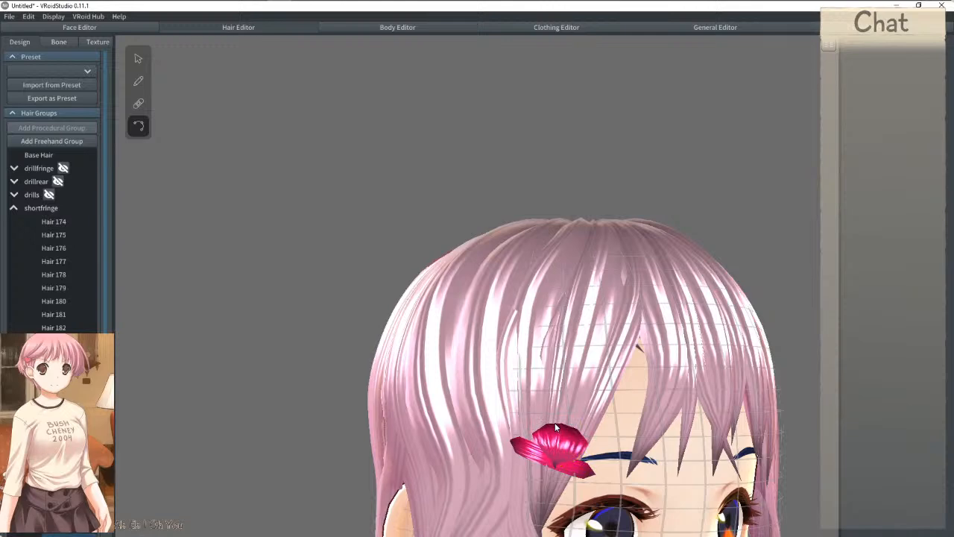
# Step: Narrow both heart petals to a Width of 0.020 and check the clip on the whole head
pyautogui.click(138, 58)
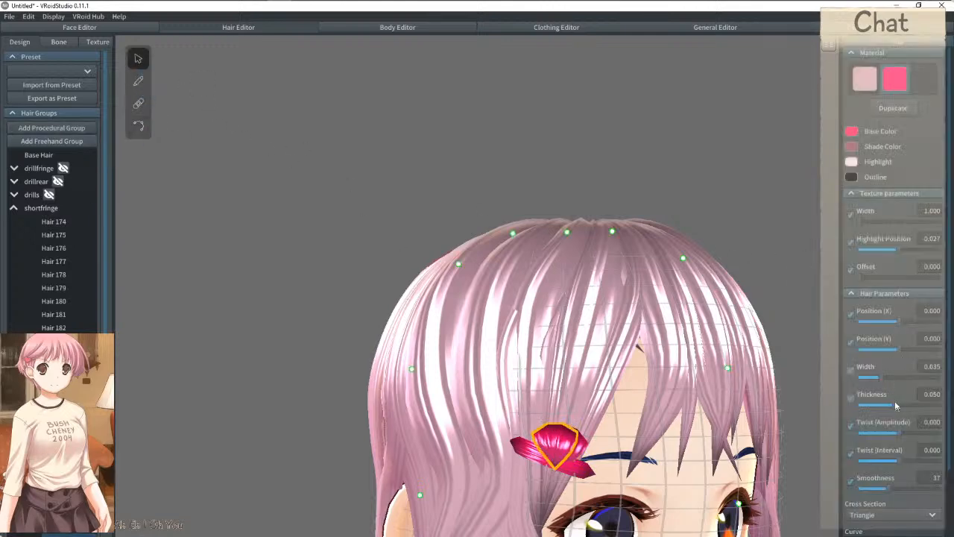
pyautogui.moveTo(883, 384); pyautogui.dragTo(868, 381)
pyautogui.click(582, 449)
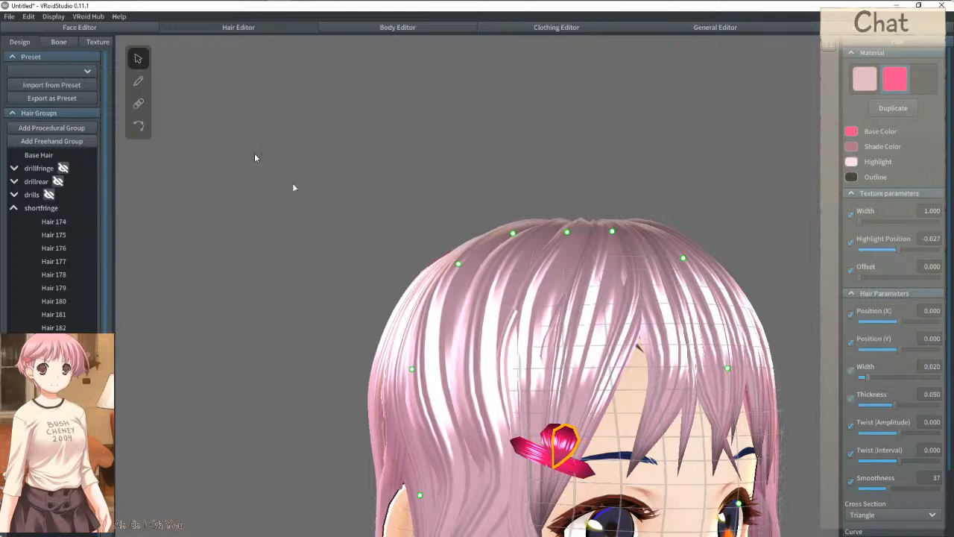
pyautogui.click(139, 126)
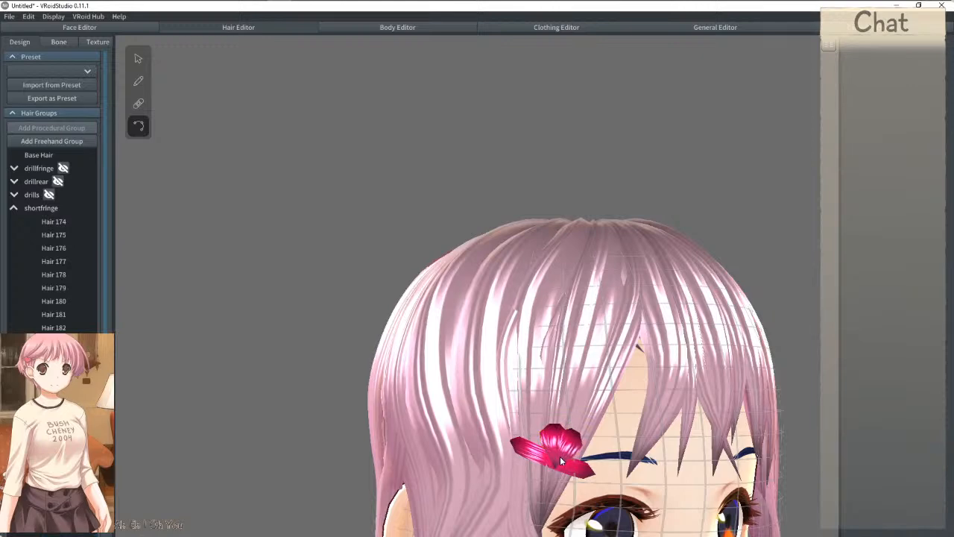
pyautogui.scroll(-6, 620, 226)
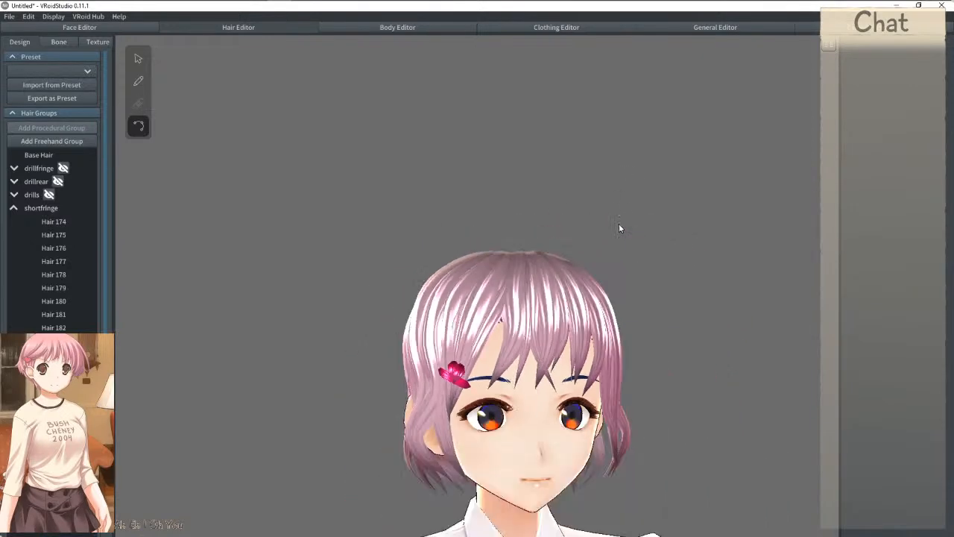
# Step: Collapse the expanded hair groups and hide the shorthair clip, shorthair and shortfringe groups
pyautogui.click(13, 209)
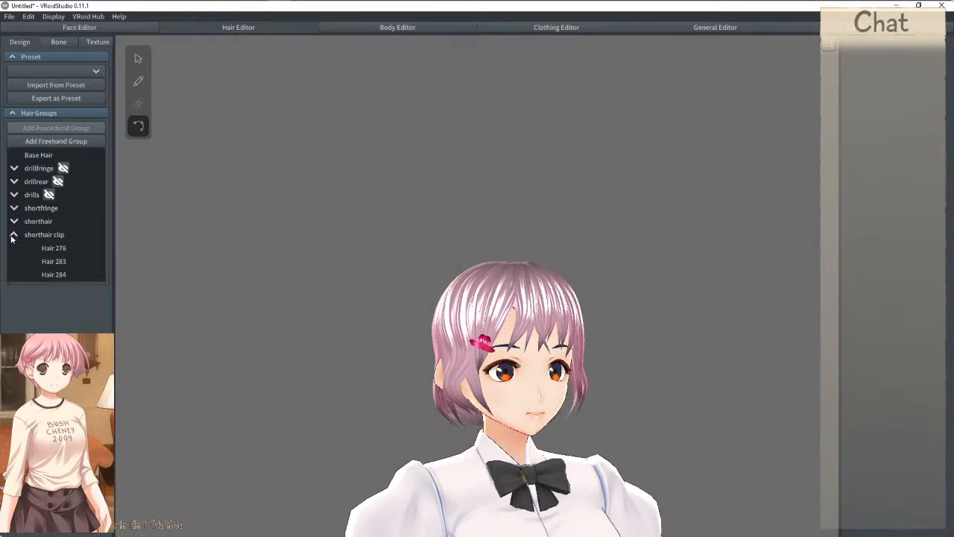
pyautogui.click(14, 235)
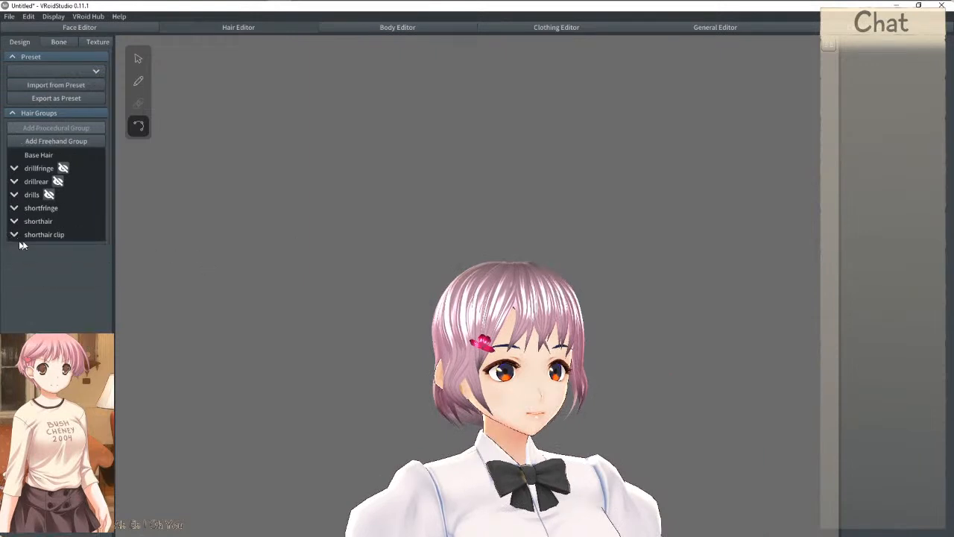
pyautogui.click(61, 221)
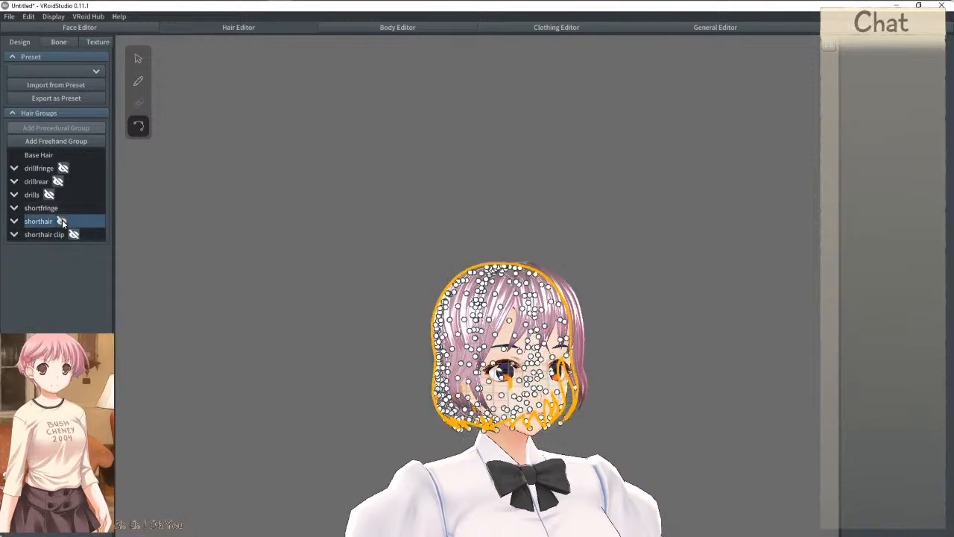
pyautogui.click(62, 221)
pyautogui.click(67, 208)
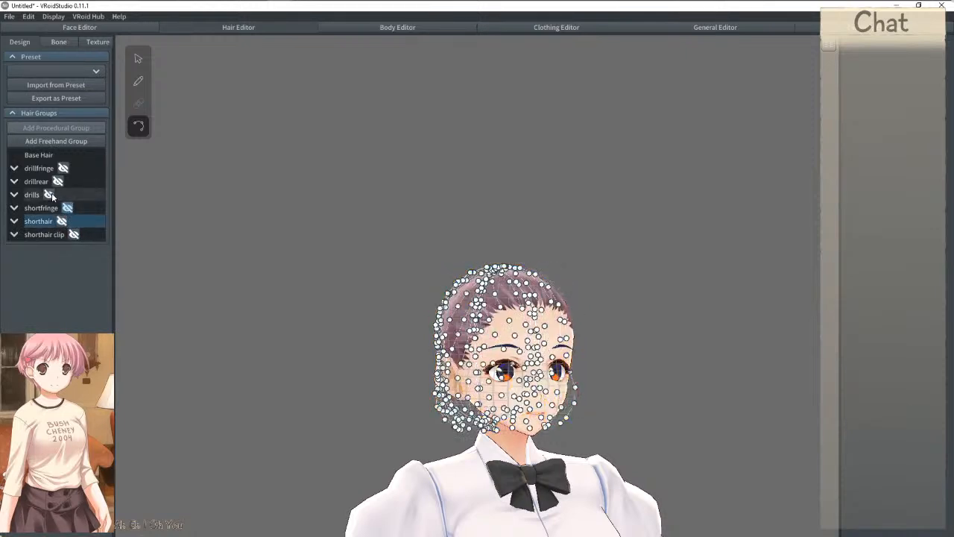
# Step: Show the drills, drillrear and drillfringe groups again and check the long hairstyle from the side
pyautogui.click(49, 195)
pyautogui.click(57, 181)
pyautogui.click(63, 168)
pyautogui.click(307, 190)
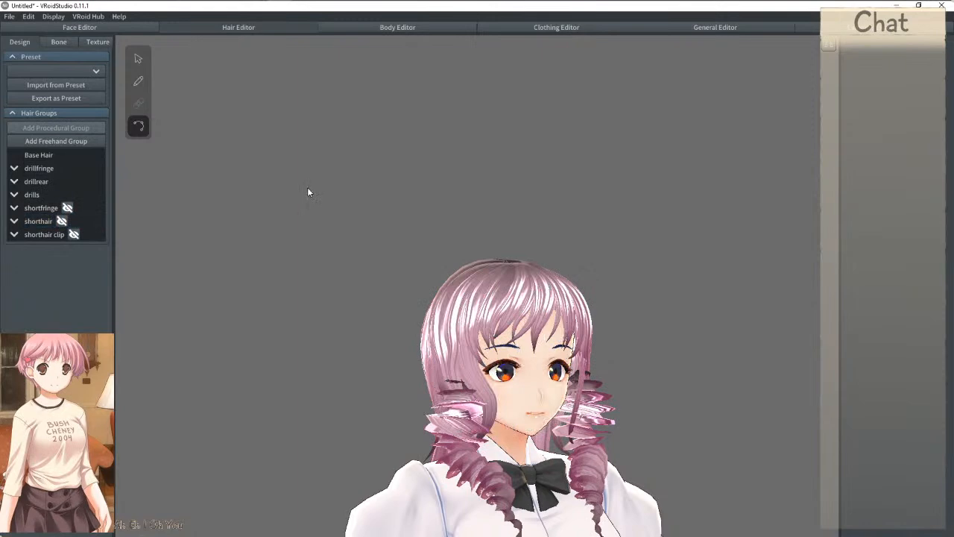
pyautogui.moveTo(290, 208); pyautogui.dragTo(352, 217, button='right')
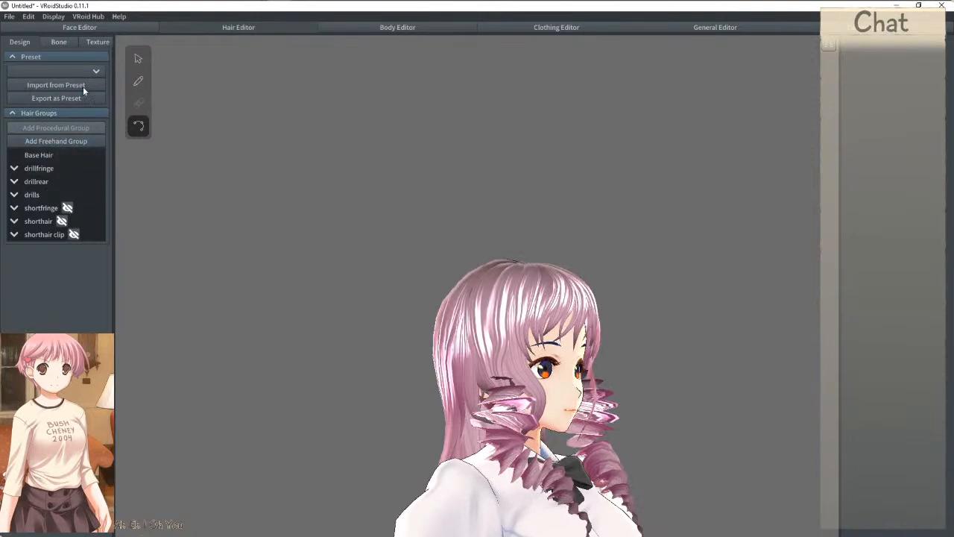
# Step: Generate hair bones automatically for the visible drill hairstyle with 14 bone groups
pyautogui.click(58, 43)
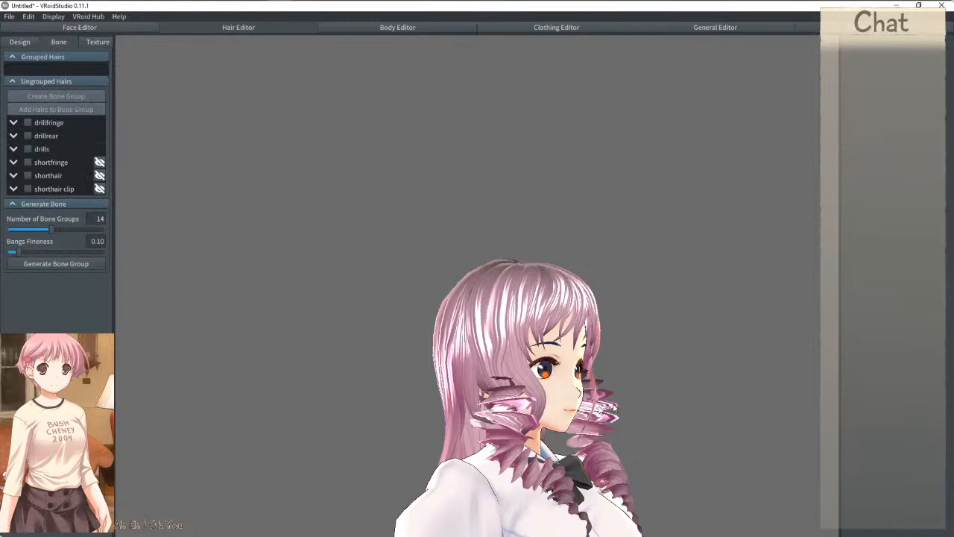
pyautogui.click(506, 444)
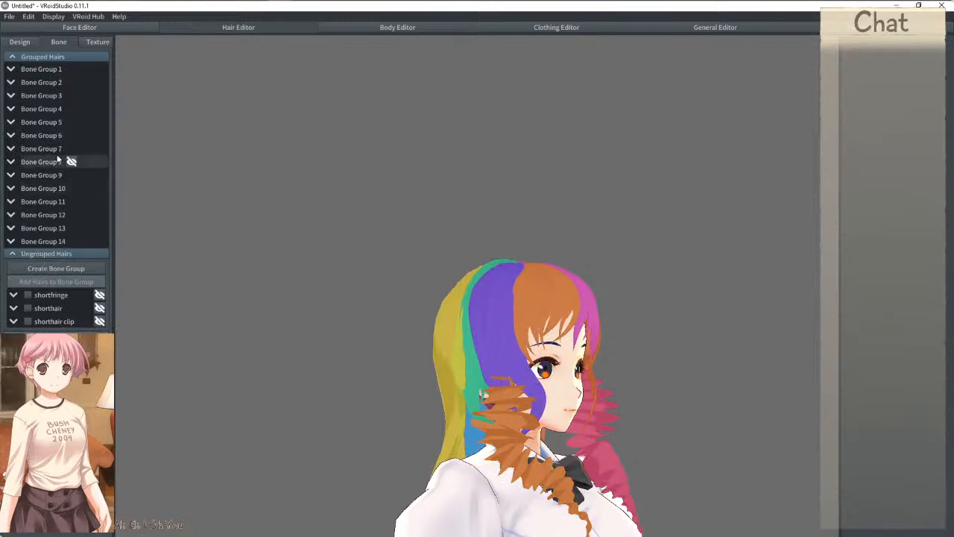
# Step: Examine the generated bones of the two drill strands in Bone Groups 12 and 13
pyautogui.click(513, 448)
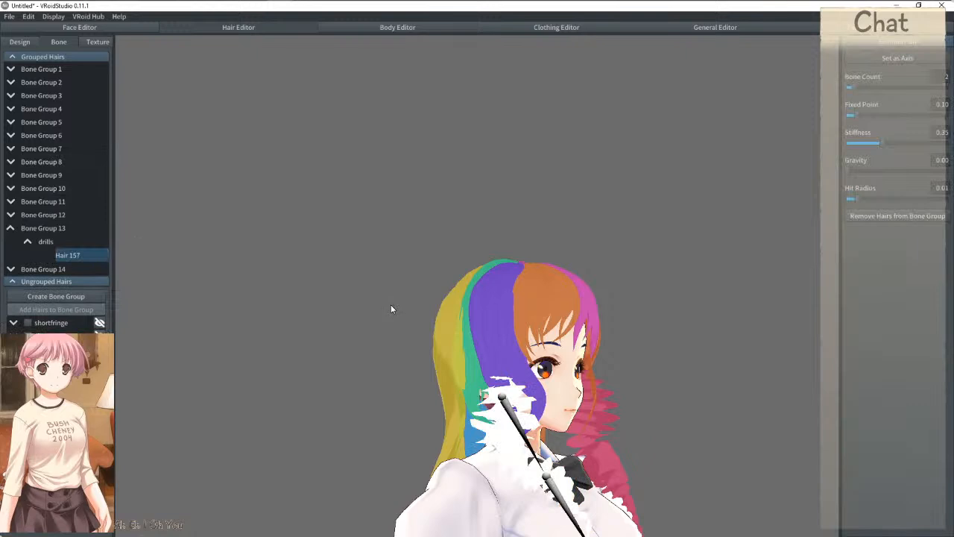
pyautogui.scroll(-2, 487, 347)
pyautogui.moveTo(487, 347); pyautogui.dragTo(417, 276, button='middle')
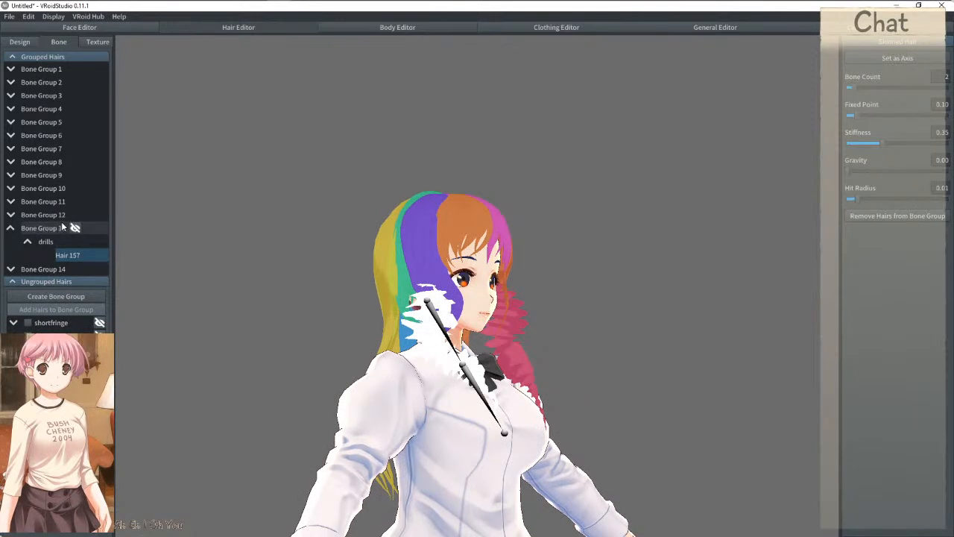
pyautogui.click(10, 229)
pyautogui.click(11, 229)
pyautogui.click(10, 216)
pyautogui.click(28, 229)
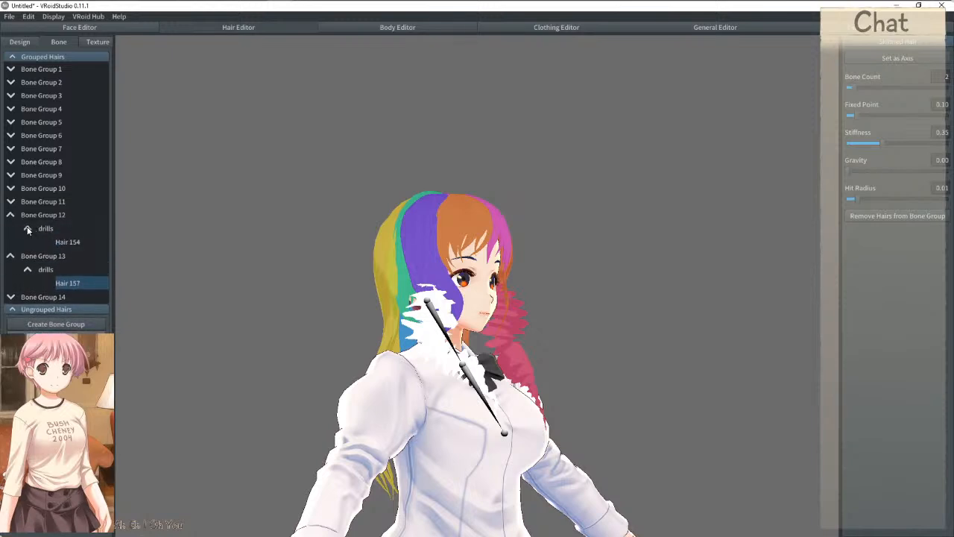
pyautogui.click(70, 242)
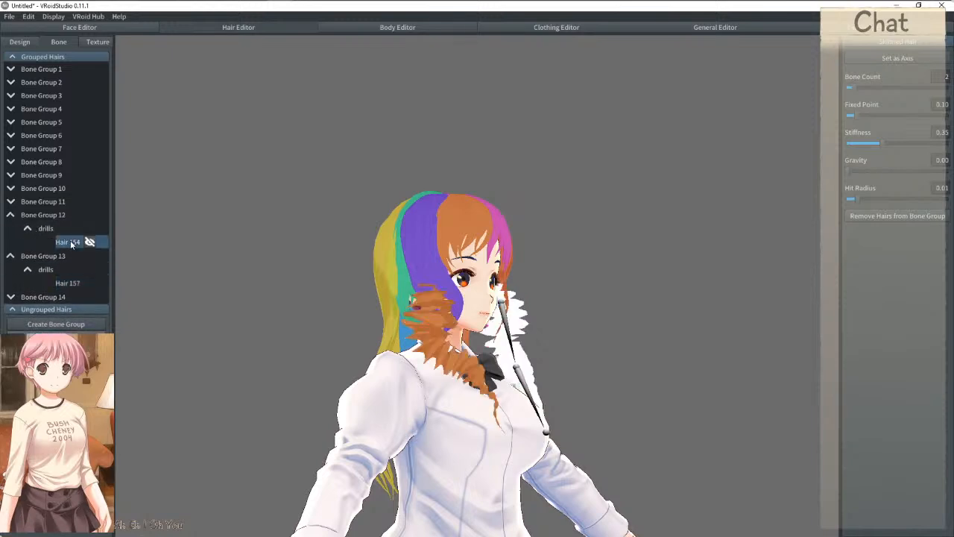
# Step: Remove the hairs from Bone Groups 14, 13 and 12 so the fringe and both drills are ungrouped
pyautogui.click(51, 297)
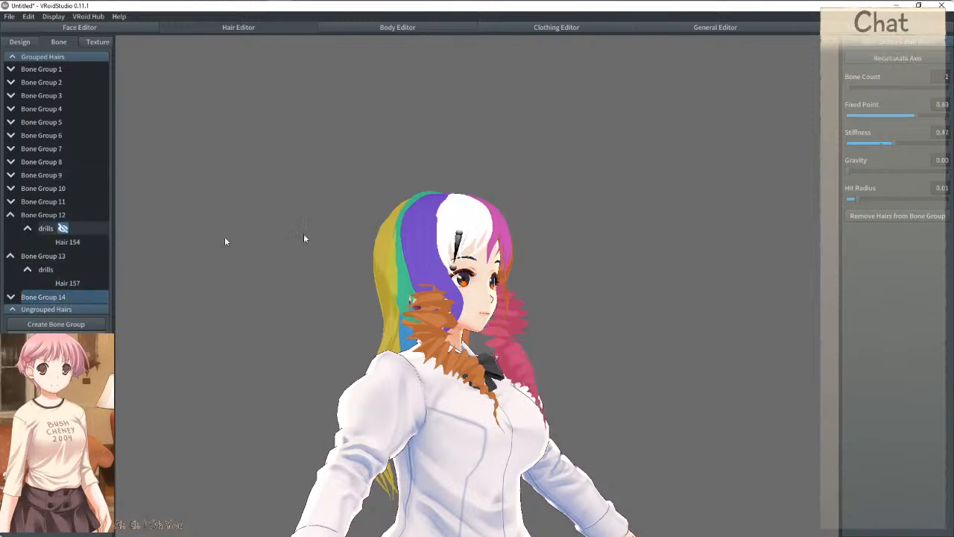
pyautogui.click(902, 215)
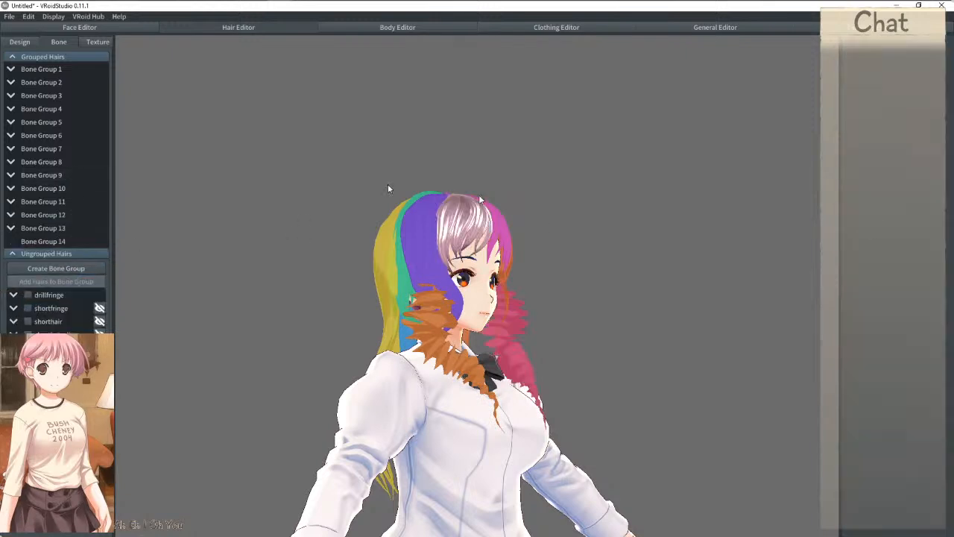
pyautogui.click(46, 241)
pyautogui.click(904, 217)
pyautogui.click(41, 228)
pyautogui.click(880, 215)
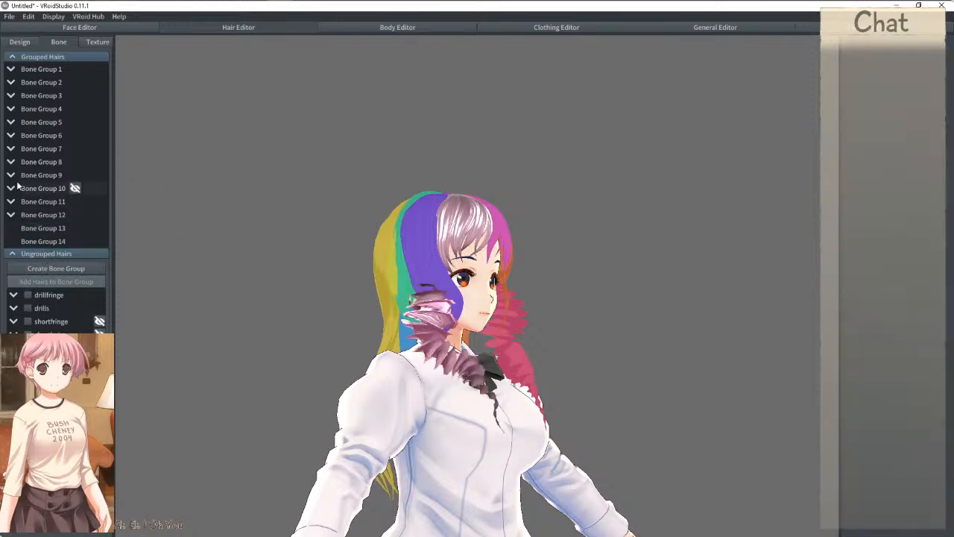
pyautogui.click(44, 215)
pyautogui.click(874, 215)
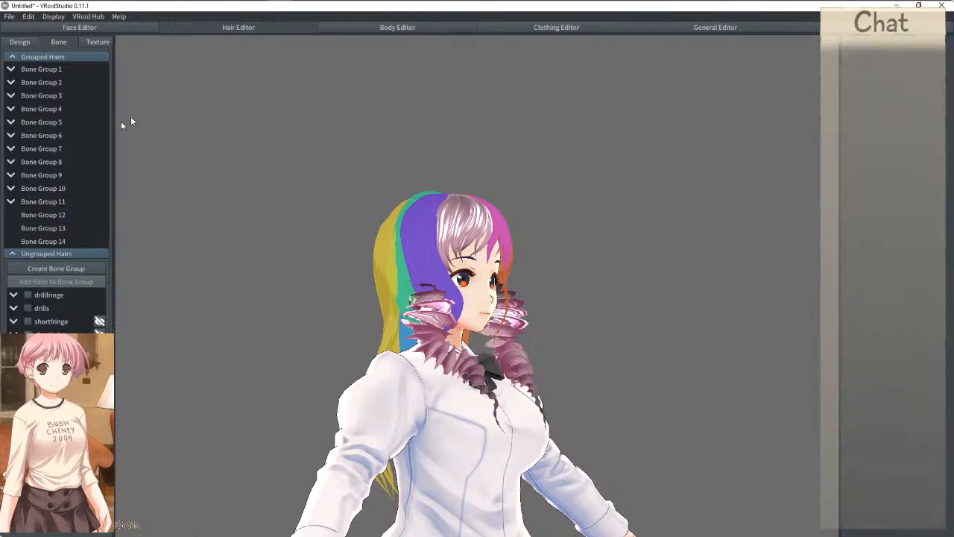
# Step: Delete the emptied Bone Groups 14, 13 and 12
pyautogui.rightClick(48, 240)
pyautogui.click(84, 269)
pyautogui.rightClick(42, 228)
pyautogui.click(95, 257)
pyautogui.rightClick(42, 214)
pyautogui.click(88, 238)
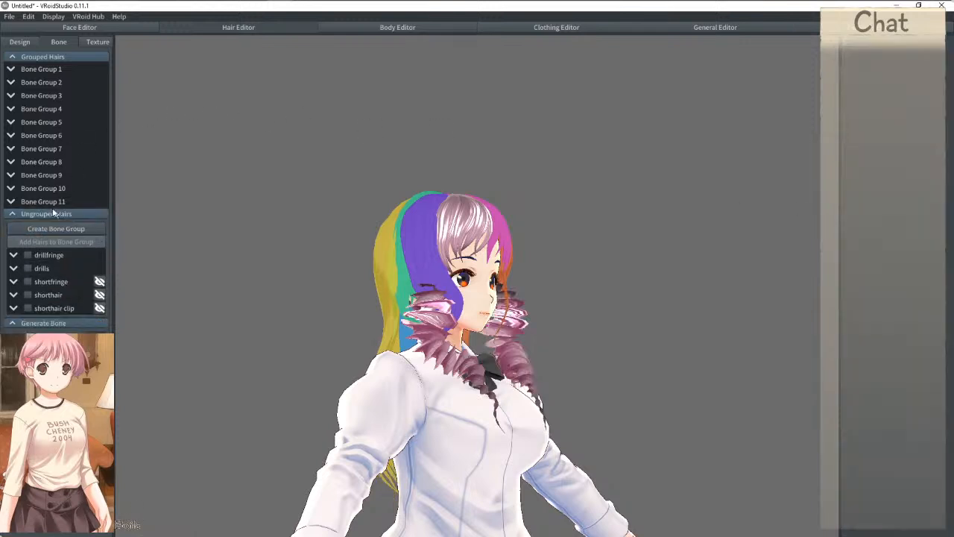
# Step: Delete the remaining generated bone groups one by one, from Bone Group 11 down to Bone Group 1
pyautogui.rightClick(41, 201)
pyautogui.click(88, 226)
pyautogui.rightClick(43, 191)
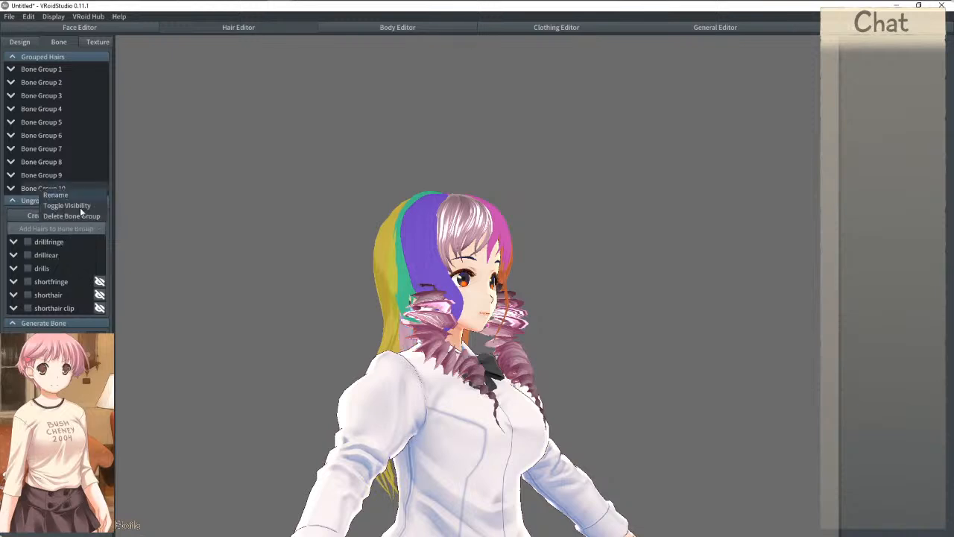
pyautogui.click(81, 216)
pyautogui.rightClick(43, 178)
pyautogui.click(87, 206)
pyautogui.rightClick(43, 162)
pyautogui.click(82, 190)
pyautogui.rightClick(45, 149)
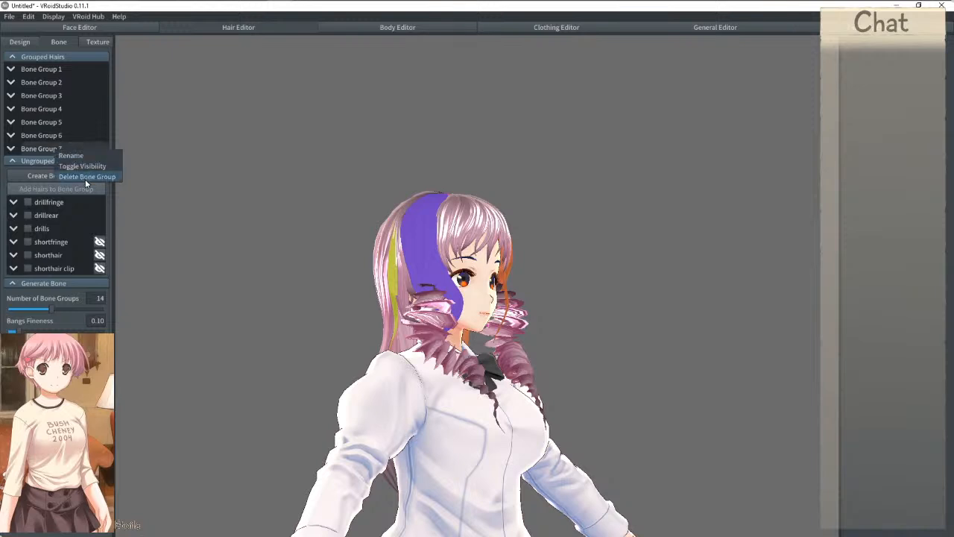
pyautogui.click(84, 177)
pyautogui.rightClick(47, 137)
pyautogui.click(78, 165)
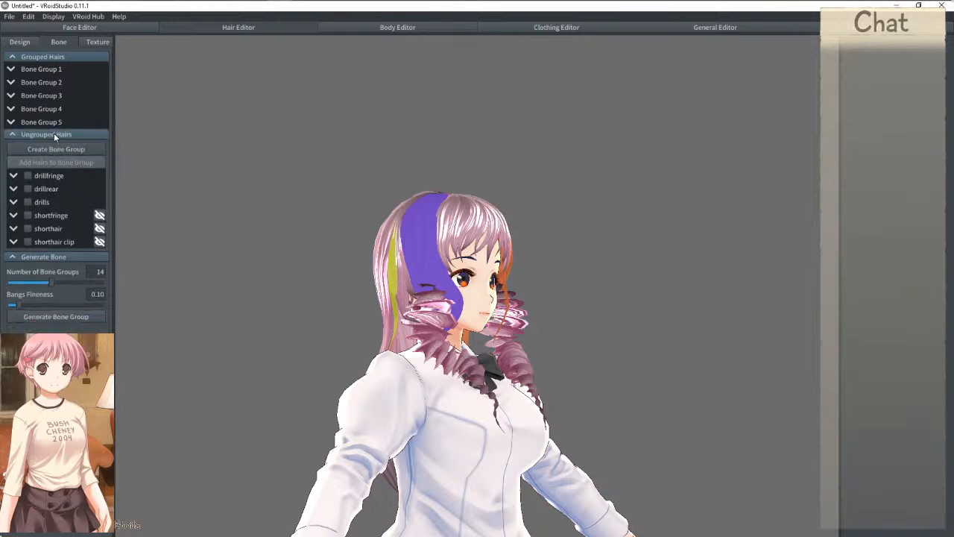
pyautogui.rightClick(47, 124)
pyautogui.click(86, 151)
pyautogui.rightClick(47, 111)
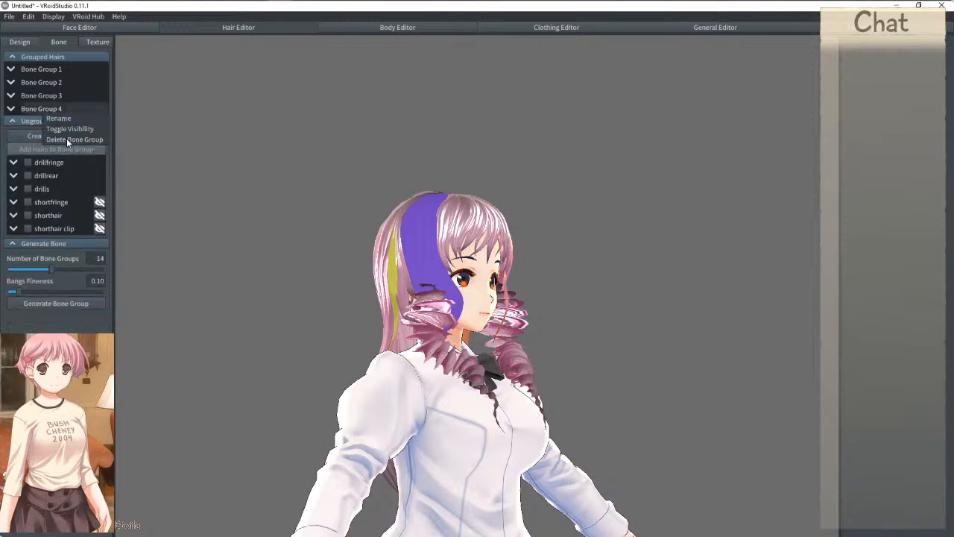
pyautogui.click(75, 138)
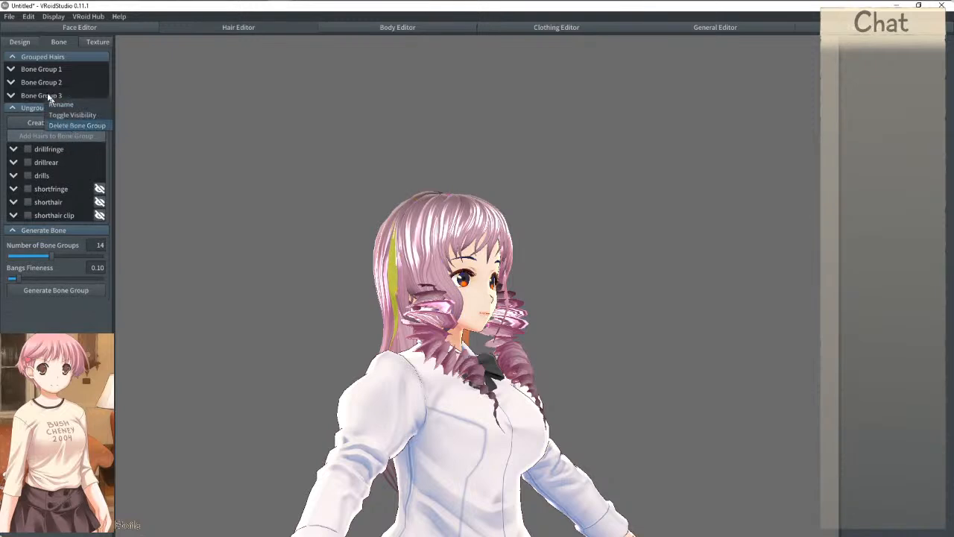
pyautogui.click(75, 125)
pyautogui.rightClick(46, 82)
pyautogui.click(72, 112)
pyautogui.rightClick(51, 73)
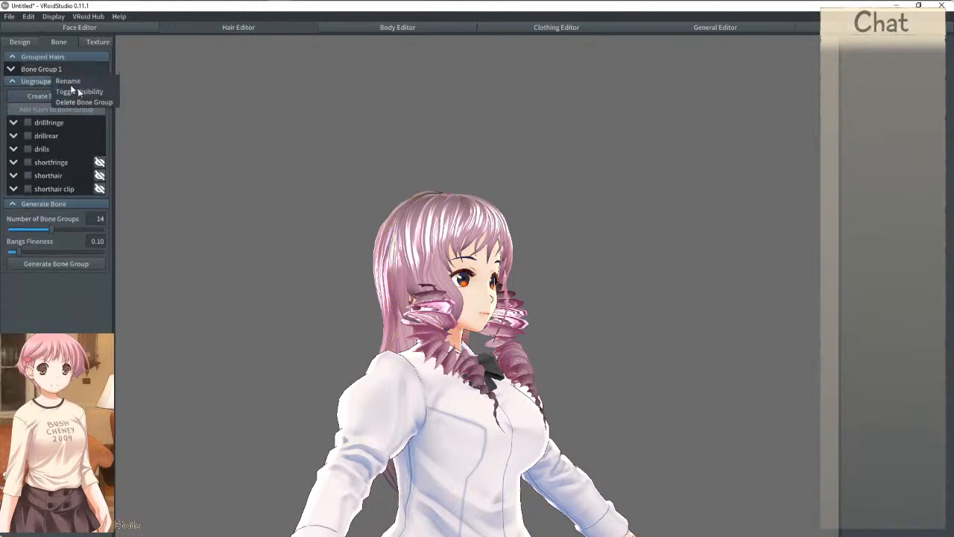
pyautogui.click(96, 105)
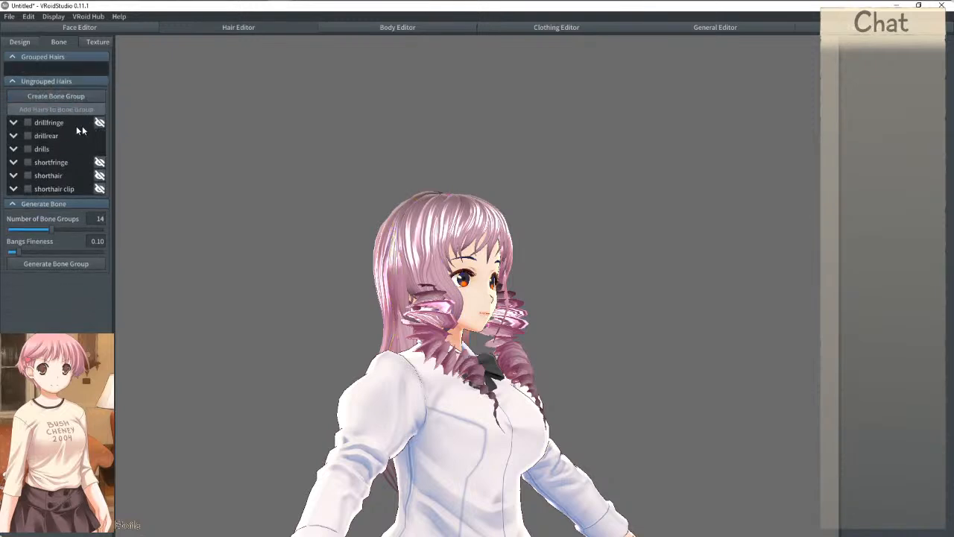
# Step: Create a bone group containing only the strand Hair 154 from the drills group
pyautogui.click(38, 151)
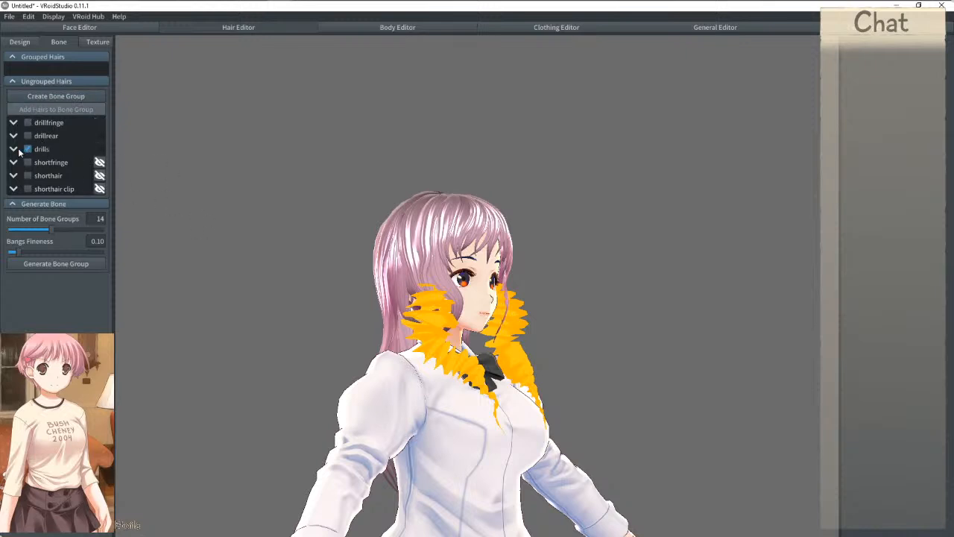
pyautogui.click(16, 150)
pyautogui.click(45, 176)
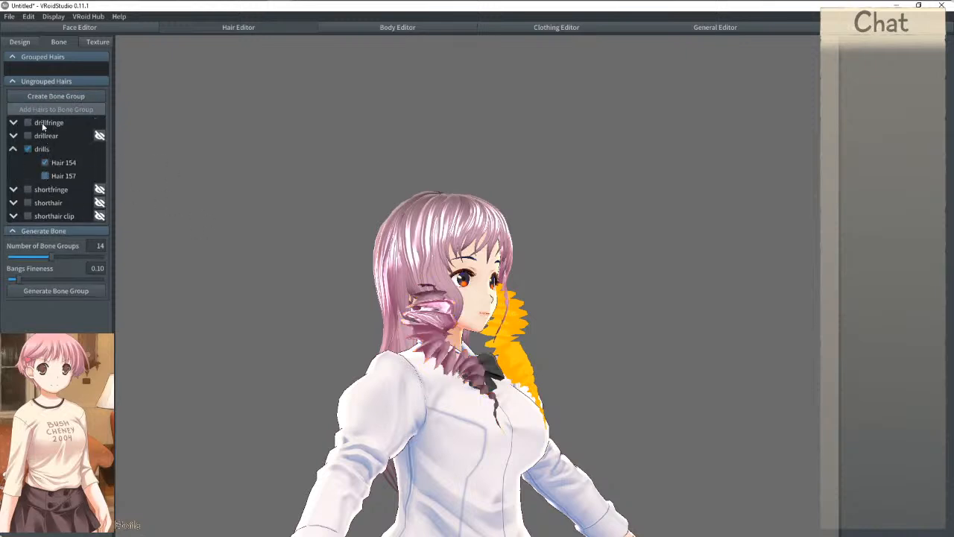
pyautogui.click(50, 97)
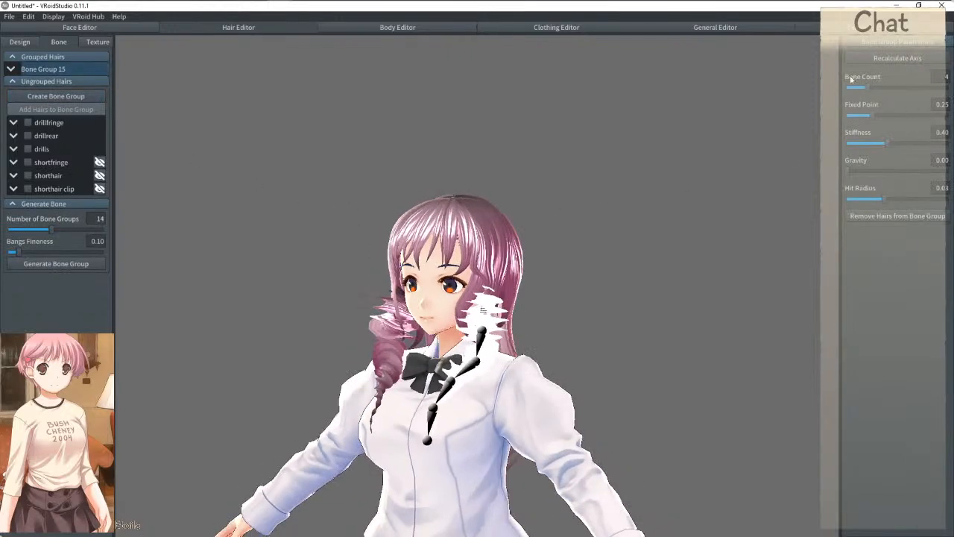
# Step: Set Bone Group 15's bone count to 6 and remove the hair from that bone group
pyautogui.moveTo(868, 87); pyautogui.dragTo(880, 87)
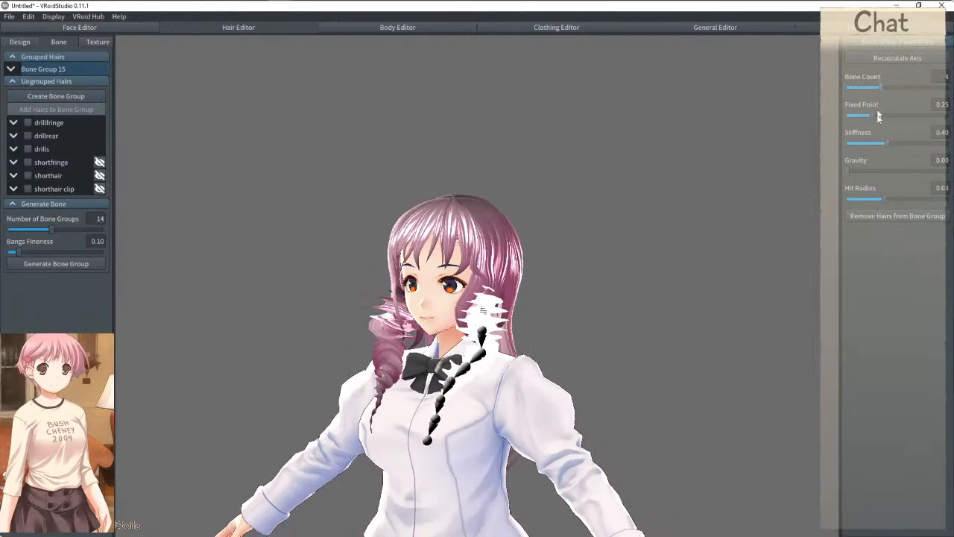
pyautogui.click(896, 216)
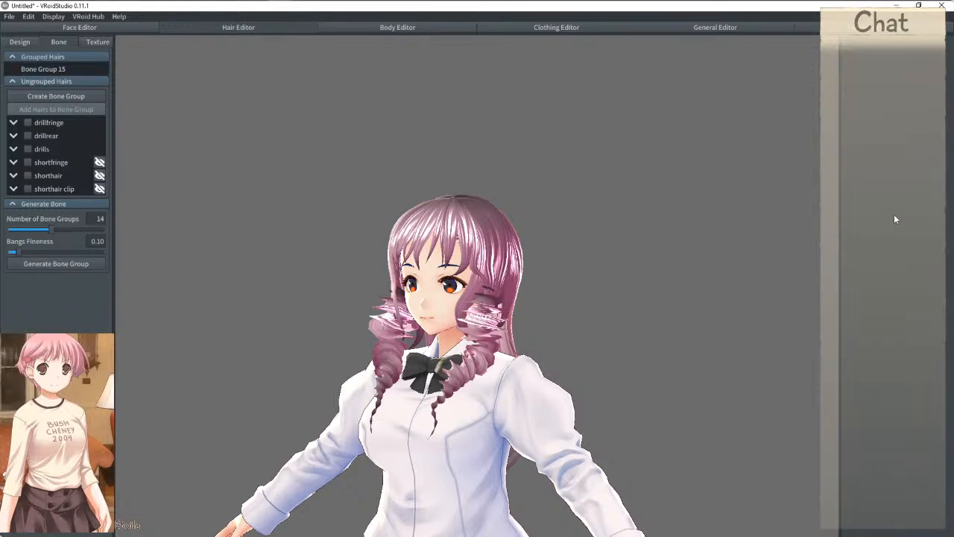
# Step: Create a new bone group from Hair 154 in the drills group and delete the empty Bone Group 15
pyautogui.moveTo(45, 70)
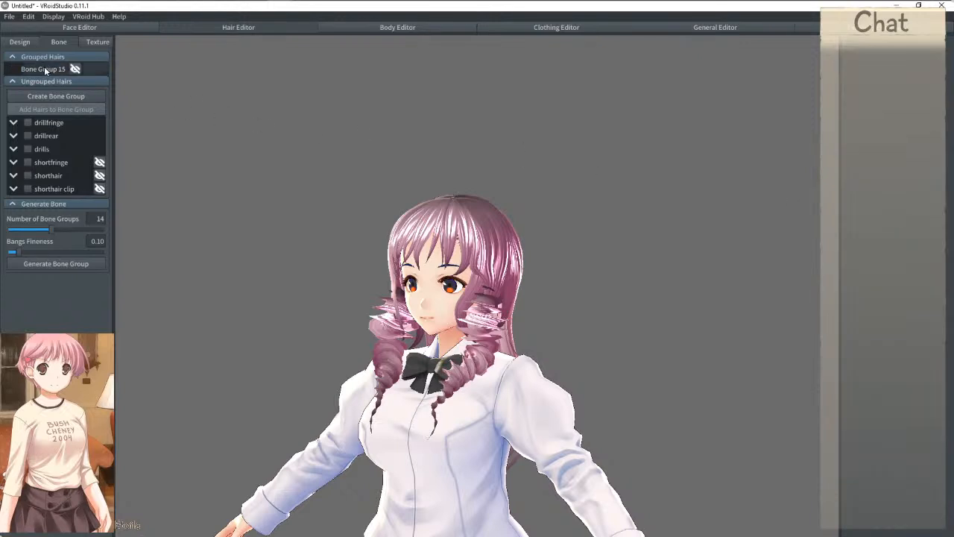
pyautogui.click(17, 150)
pyautogui.click(44, 162)
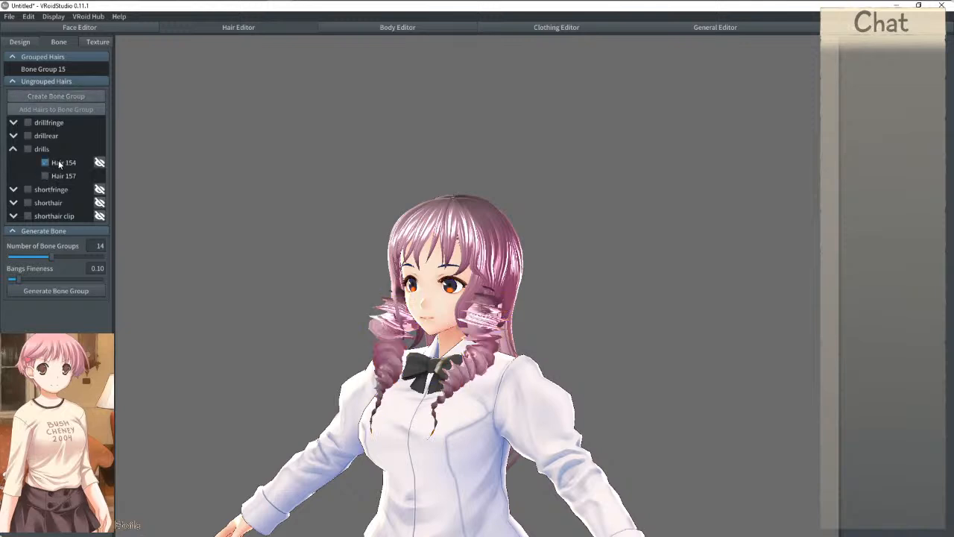
pyautogui.click(41, 94)
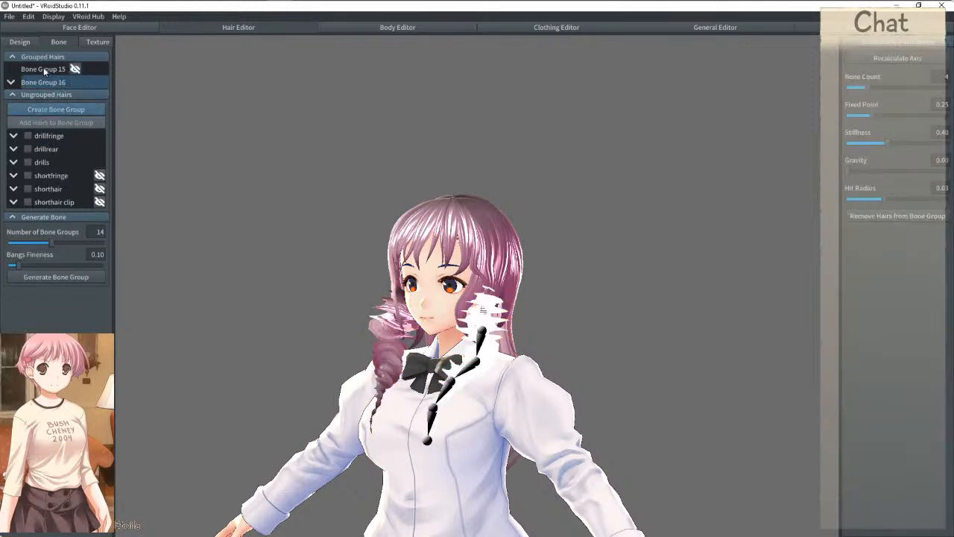
pyautogui.rightClick(43, 69)
pyautogui.click(71, 96)
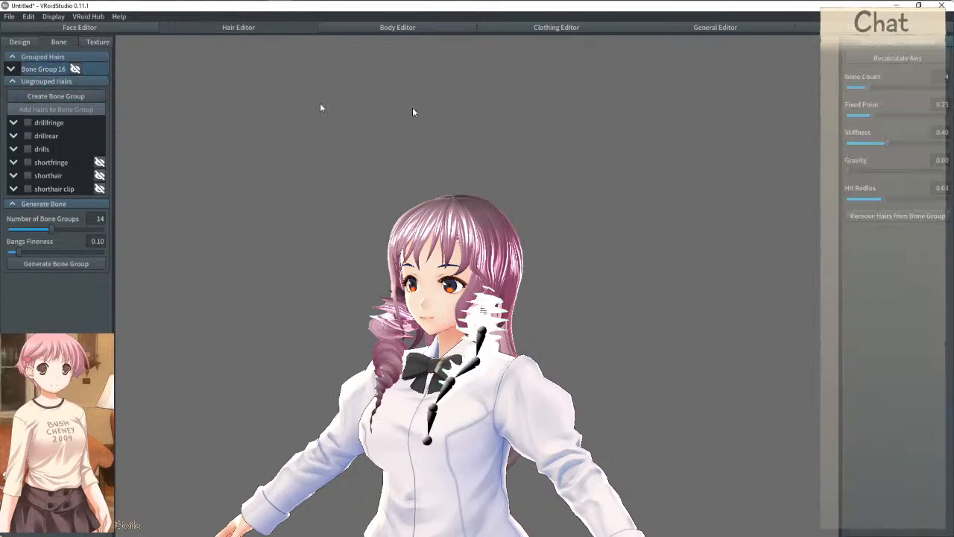
# Step: Set the new drill bone group's bone count to 6 and its hit radius to 0.02
pyautogui.moveTo(865, 88)
pyautogui.mouseDown()
pyautogui.moveTo(891, 88)
pyautogui.moveTo(882, 87)
pyautogui.mouseUp()
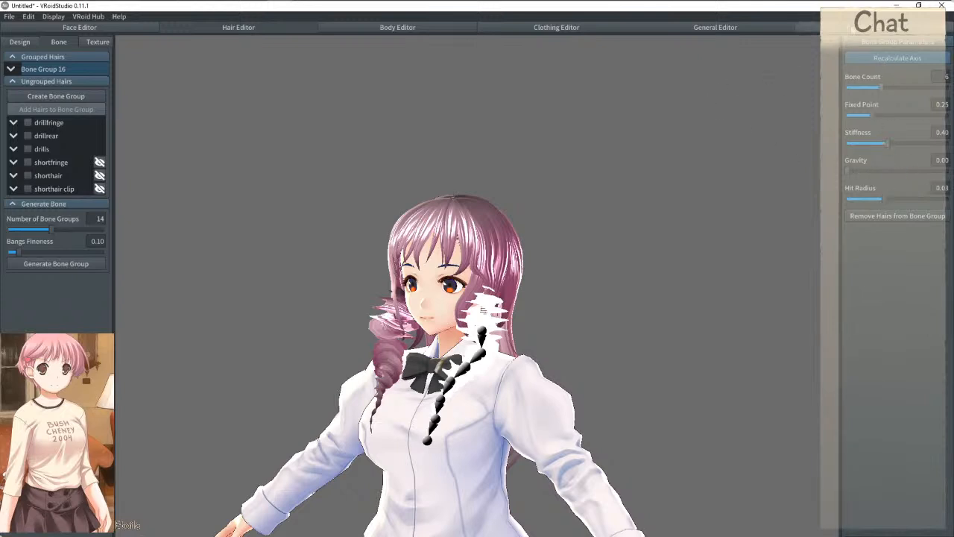
pyautogui.moveTo(879, 199); pyautogui.dragTo(873, 202)
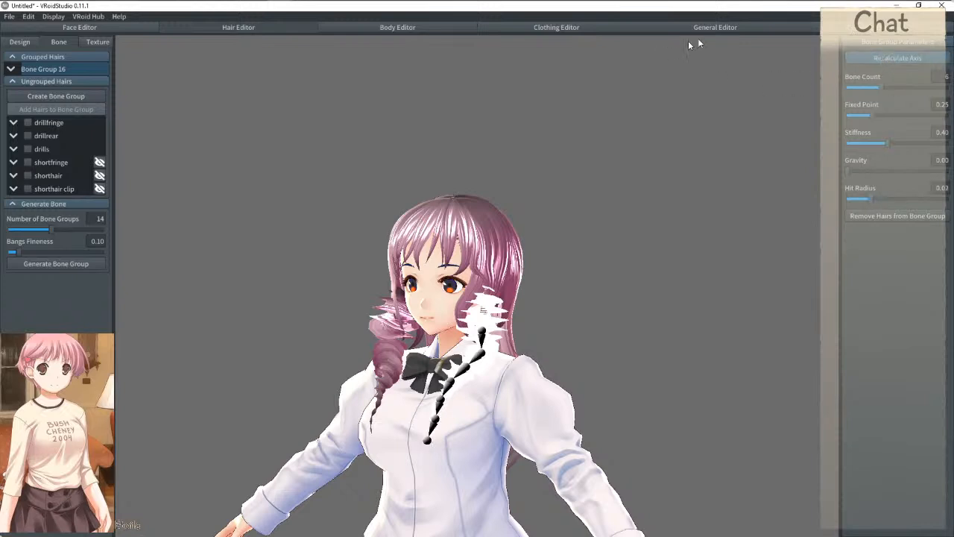
# Step: Switch the character to manual Pose mode and swing the head around to test how the drills move
pyautogui.click(809, 26)
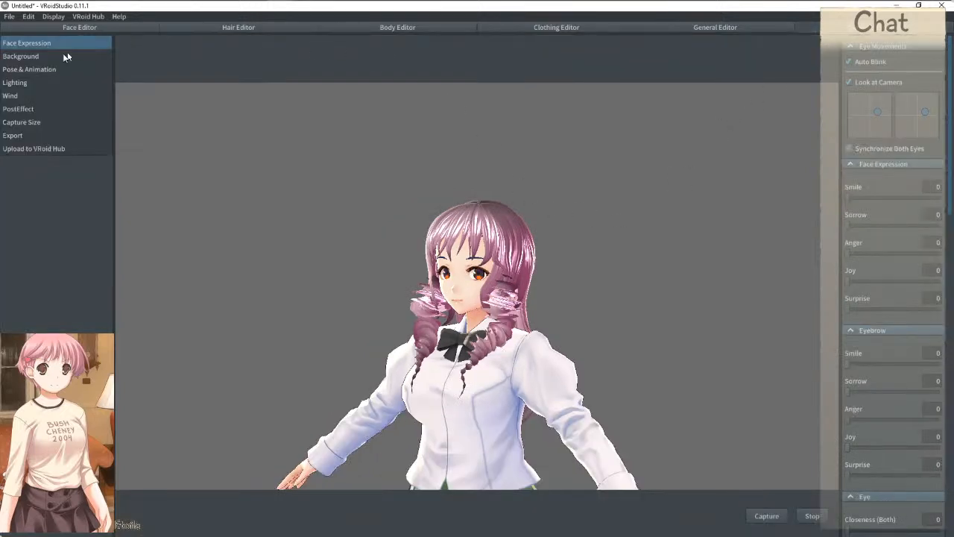
pyautogui.click(75, 68)
pyautogui.click(880, 58)
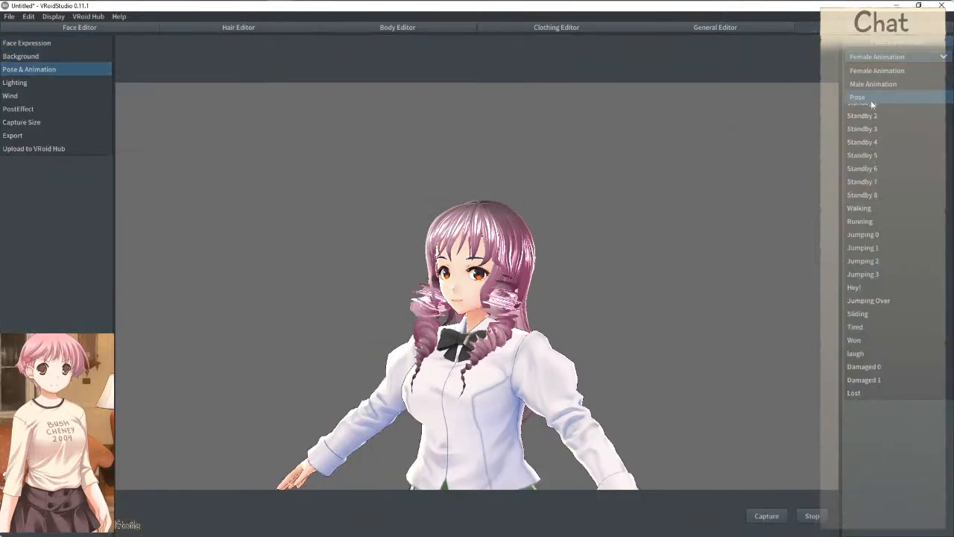
pyautogui.click(872, 100)
pyautogui.moveTo(480, 170)
pyautogui.mouseDown()
pyautogui.moveTo(452, 162)
pyautogui.moveTo(508, 175)
pyautogui.moveTo(356, 149)
pyautogui.moveTo(536, 182)
pyautogui.moveTo(459, 174)
pyautogui.moveTo(470, 177)
pyautogui.mouseUp()
pyautogui.moveTo(404, 307); pyautogui.dragTo(442, 312, button='right')
pyautogui.moveTo(517, 331); pyautogui.dragTo(432, 306)
pyautogui.moveTo(422, 170); pyautogui.dragTo(399, 165, button='right')
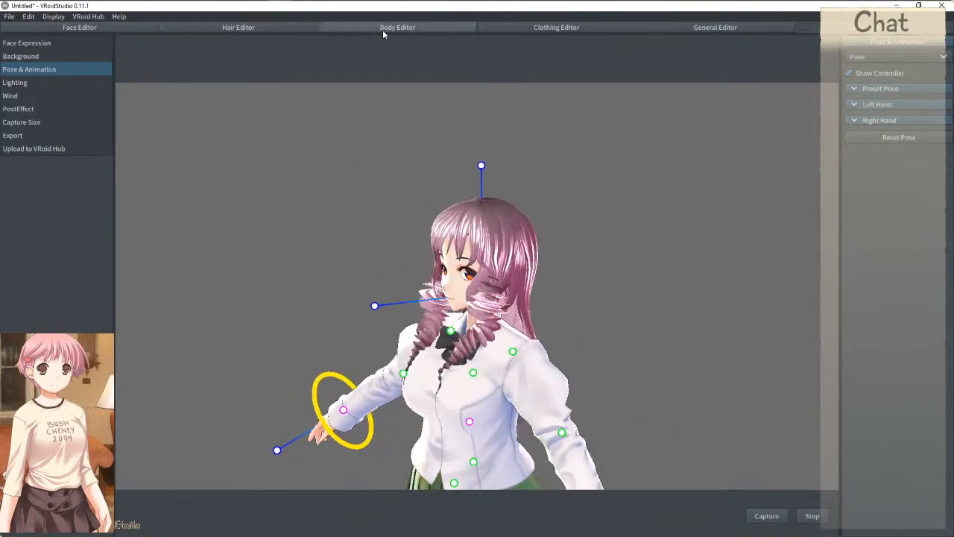
# Step: Set Bone Group 16's gravity to 0.10, stiffness to 0.25 and fixed point to 0.38
pyautogui.click(288, 26)
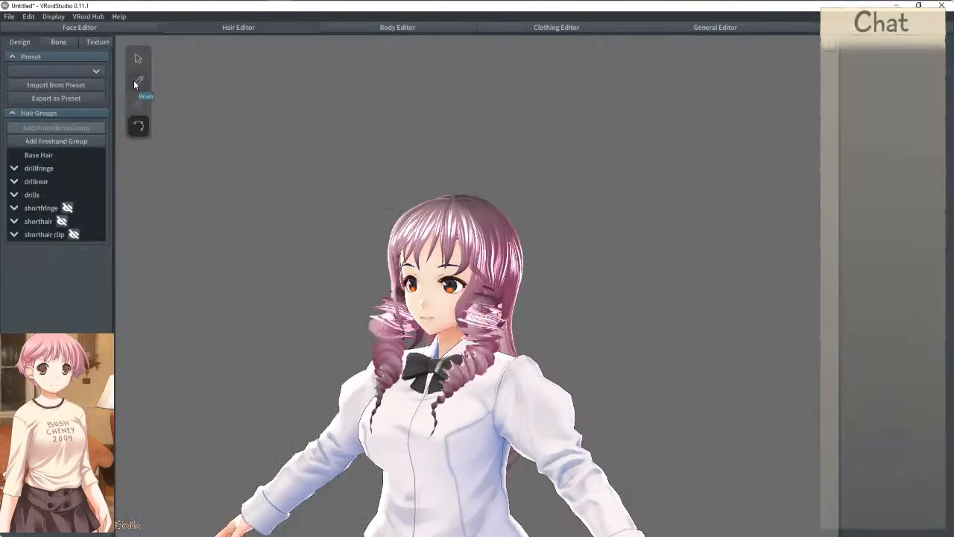
pyautogui.click(60, 41)
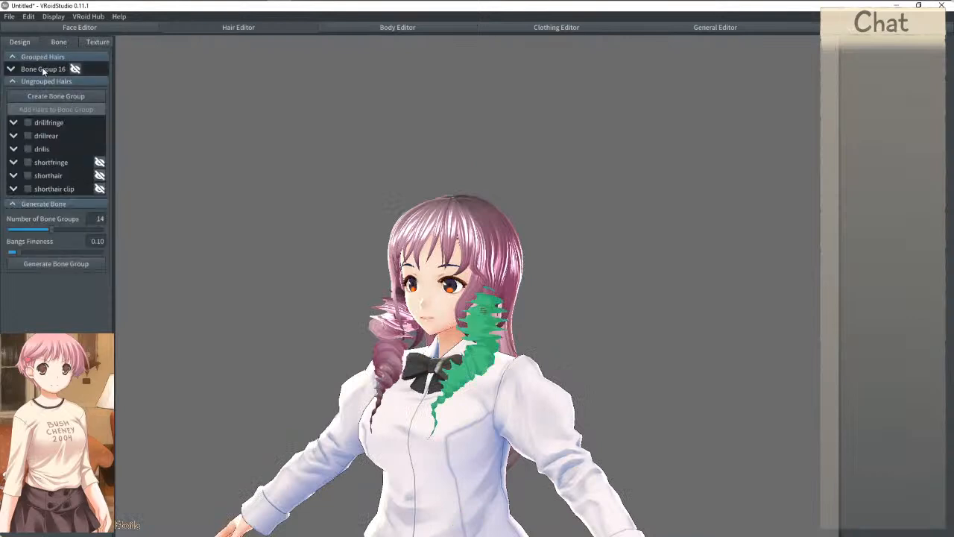
pyautogui.click(41, 67)
pyautogui.moveTo(848, 171); pyautogui.dragTo(859, 175)
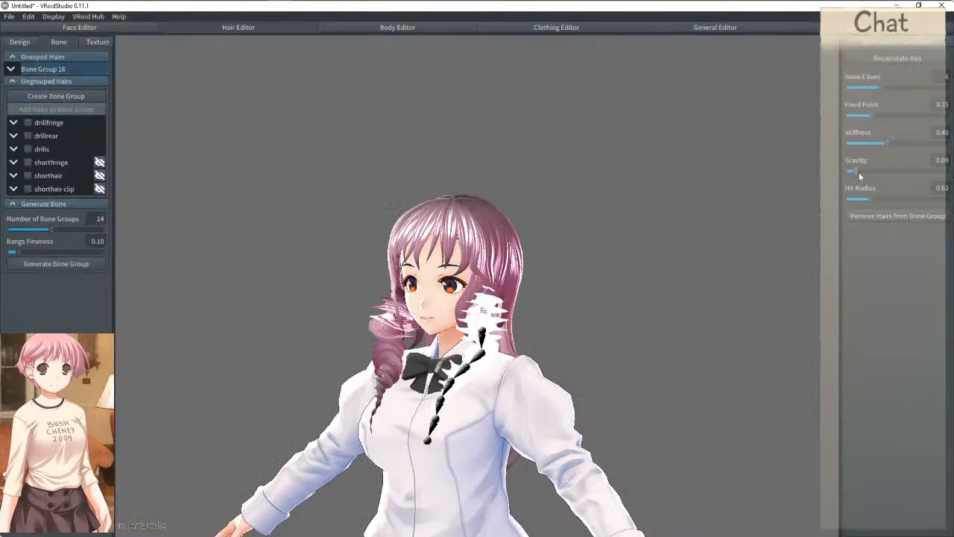
pyautogui.moveTo(887, 145); pyautogui.dragTo(877, 148)
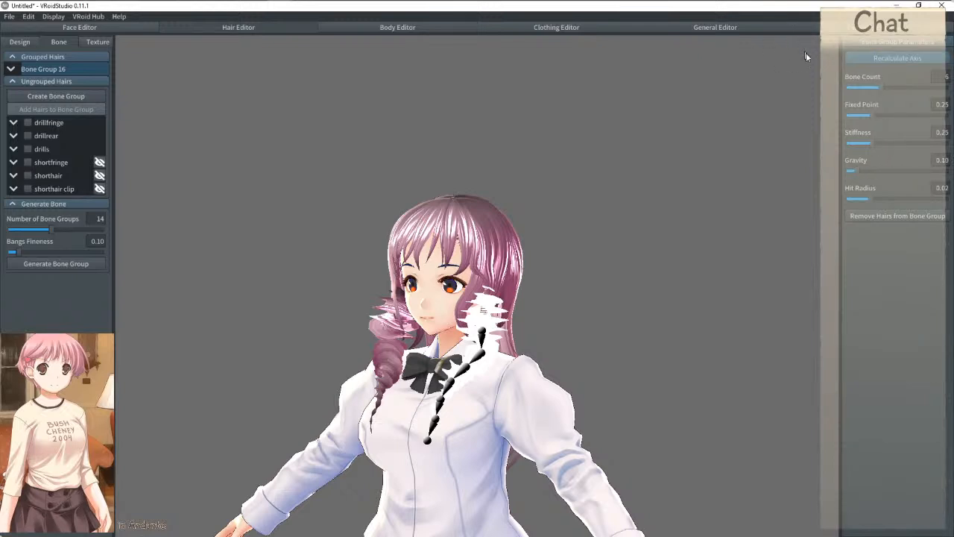
pyautogui.moveTo(871, 114); pyautogui.dragTo(886, 115)
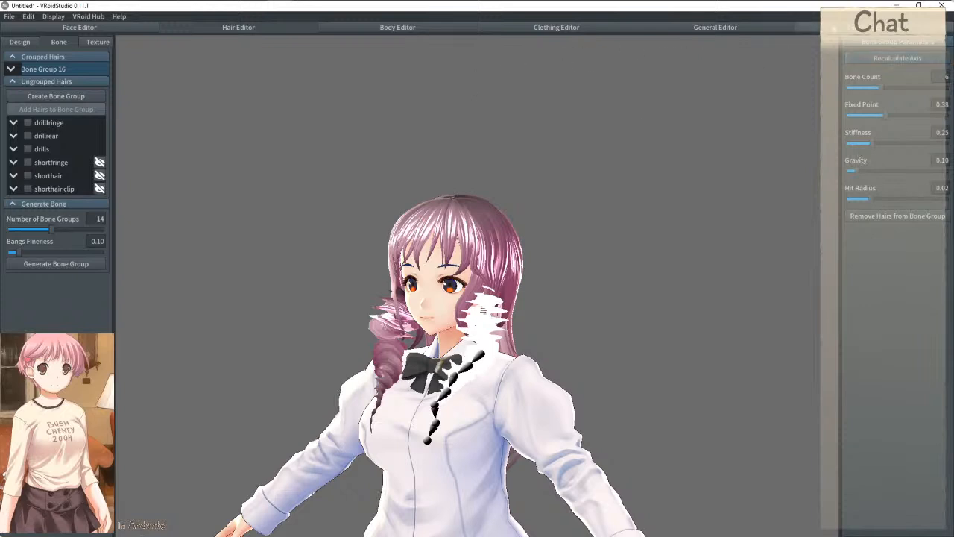
# Step: Turn and tilt the posed character's head to test the drill's adjusted physics
pyautogui.click(808, 26)
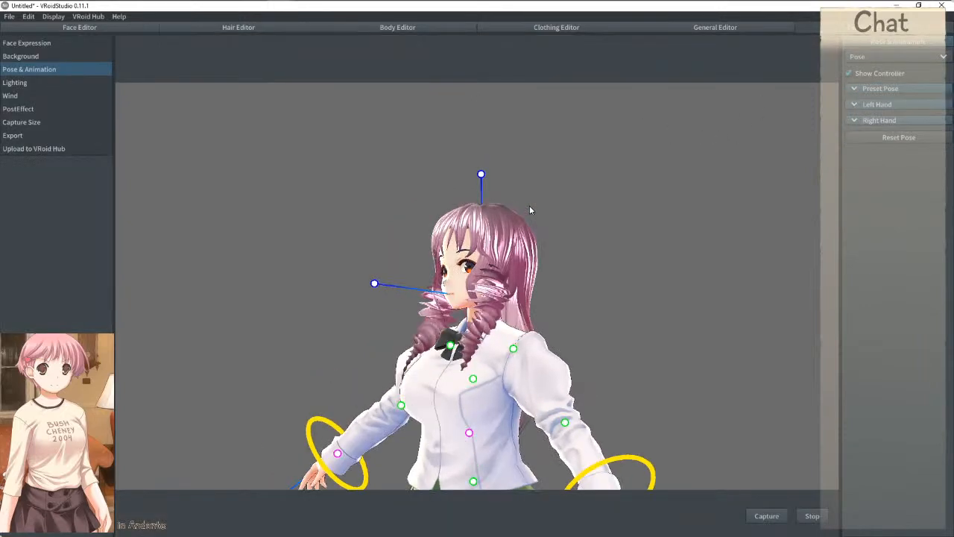
pyautogui.moveTo(375, 288); pyautogui.dragTo(401, 303)
pyautogui.moveTo(401, 303)
pyautogui.mouseDown(button='right')
pyautogui.moveTo(432, 304)
pyautogui.moveTo(418, 304)
pyautogui.mouseUp(button='right')
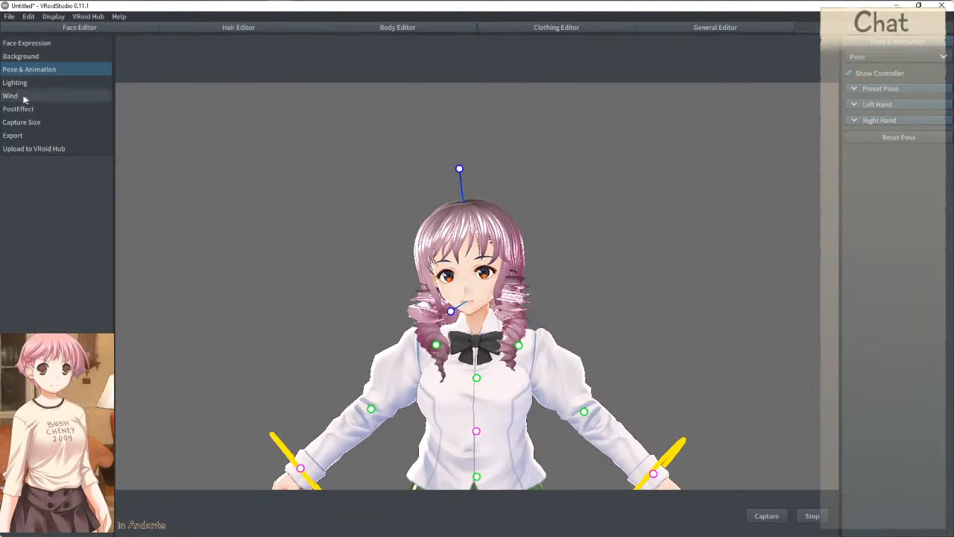
# Step: Inspect Hair 154 in the drills hair group and the bones of Bone Group 16
pyautogui.click(270, 30)
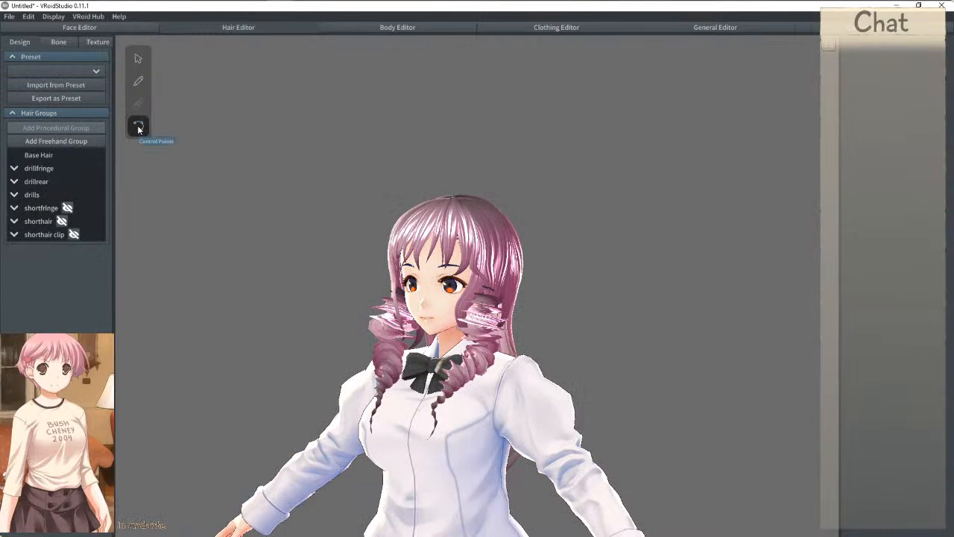
pyautogui.click(30, 196)
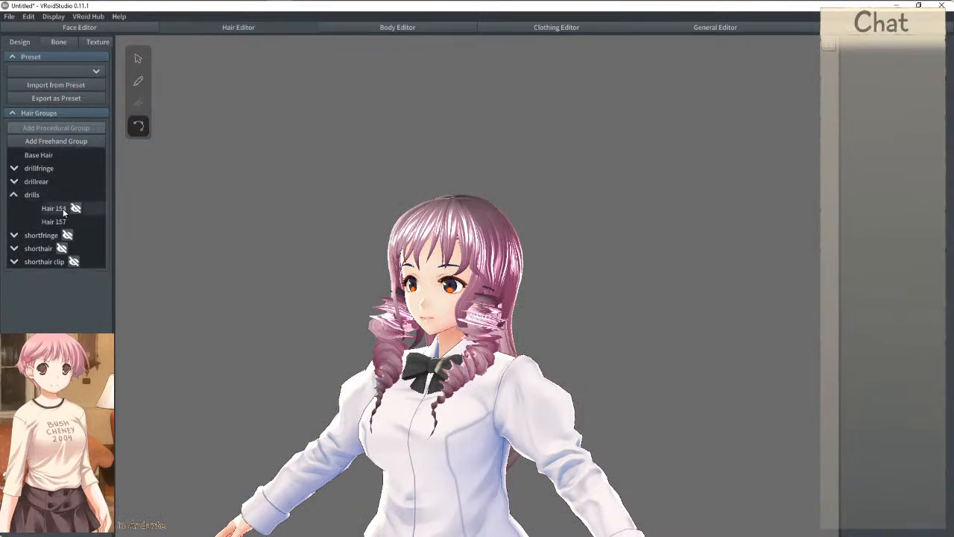
pyautogui.click(64, 210)
pyautogui.click(65, 41)
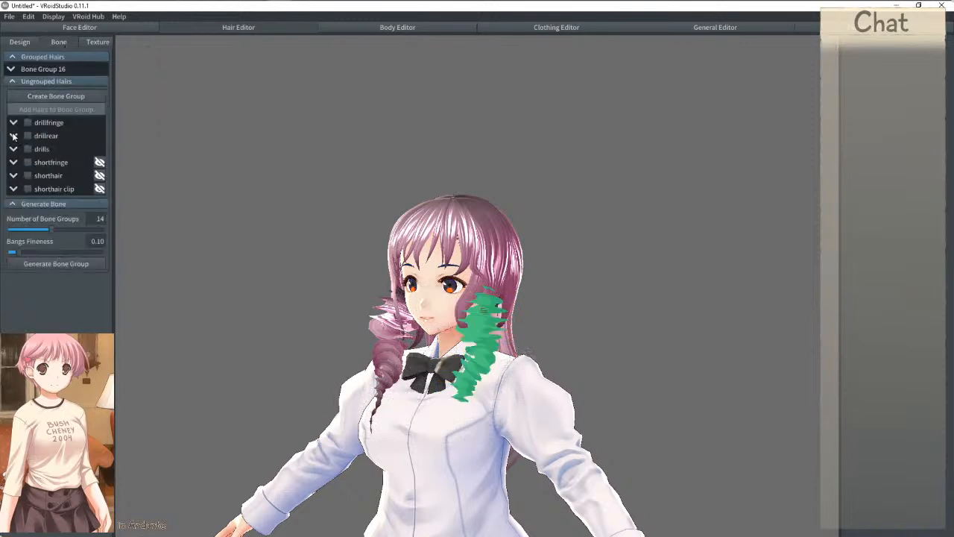
pyautogui.click(49, 67)
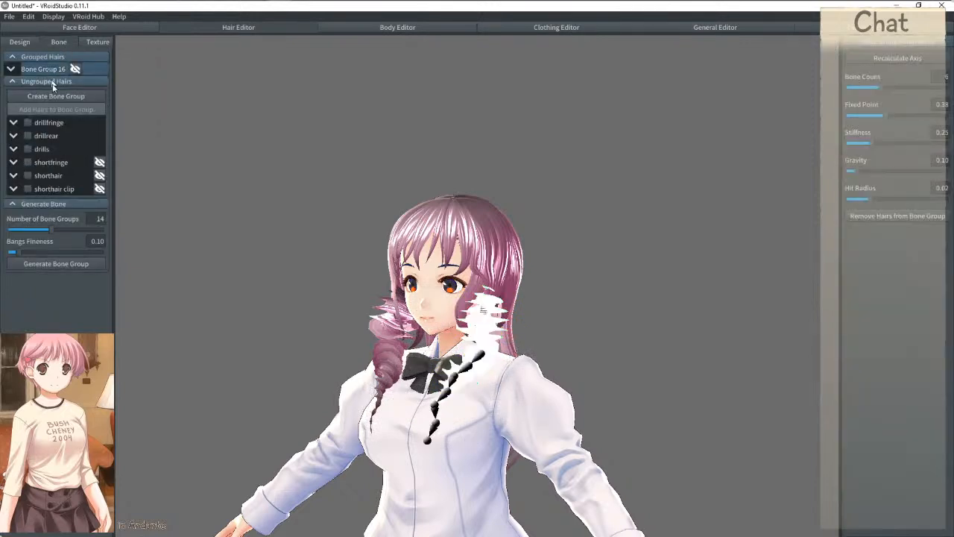
# Step: Create a bone group containing only the strand Hair 157 from the drills group
pyautogui.click(13, 150)
pyautogui.click(58, 161)
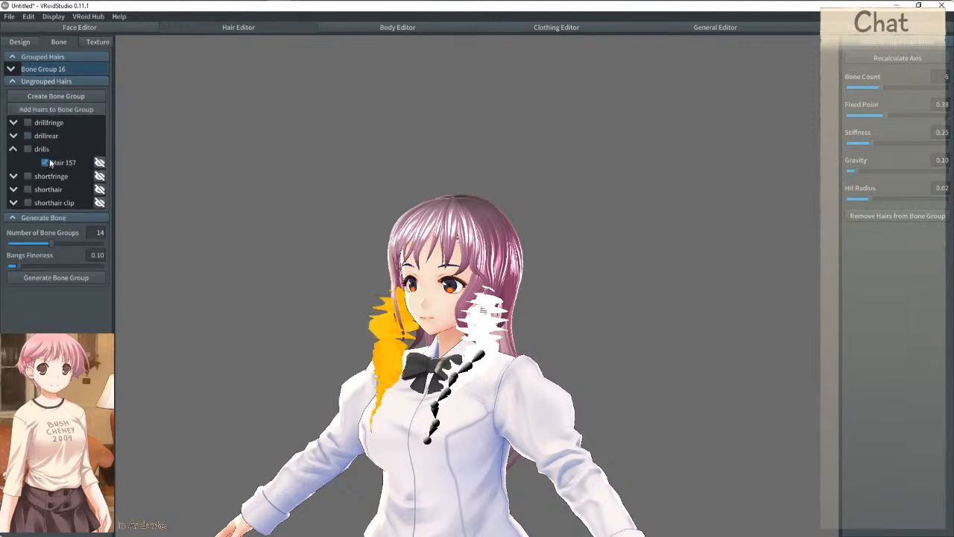
pyautogui.click(54, 96)
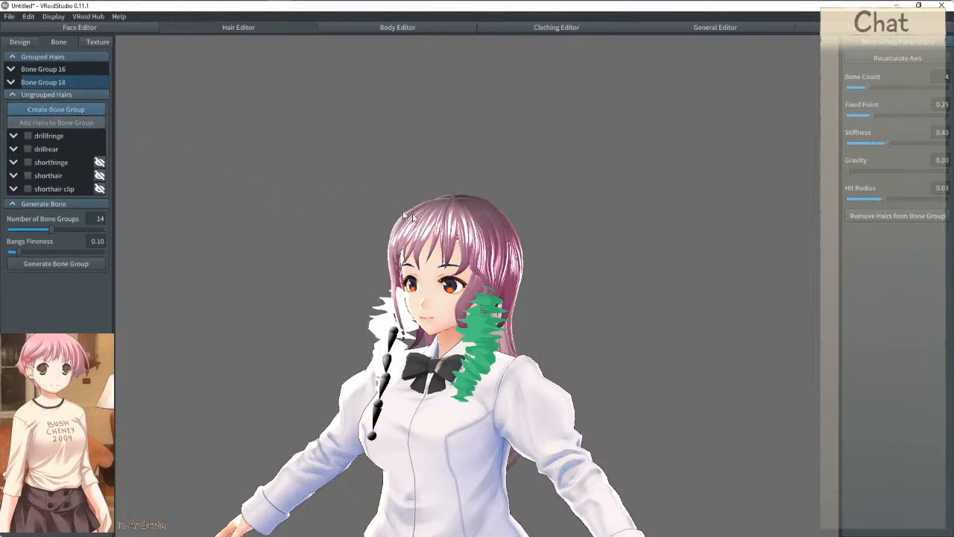
# Step: Set Bone Group 18's bone count to 6 and fixed point to 0.38, matching Bone Group 16
pyautogui.click(65, 68)
pyautogui.click(39, 83)
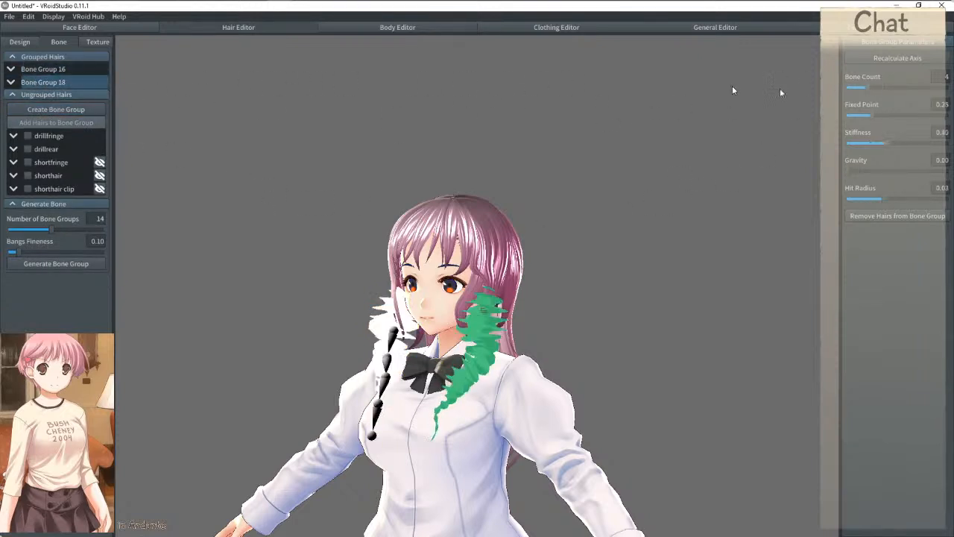
pyautogui.click(53, 69)
pyautogui.click(47, 81)
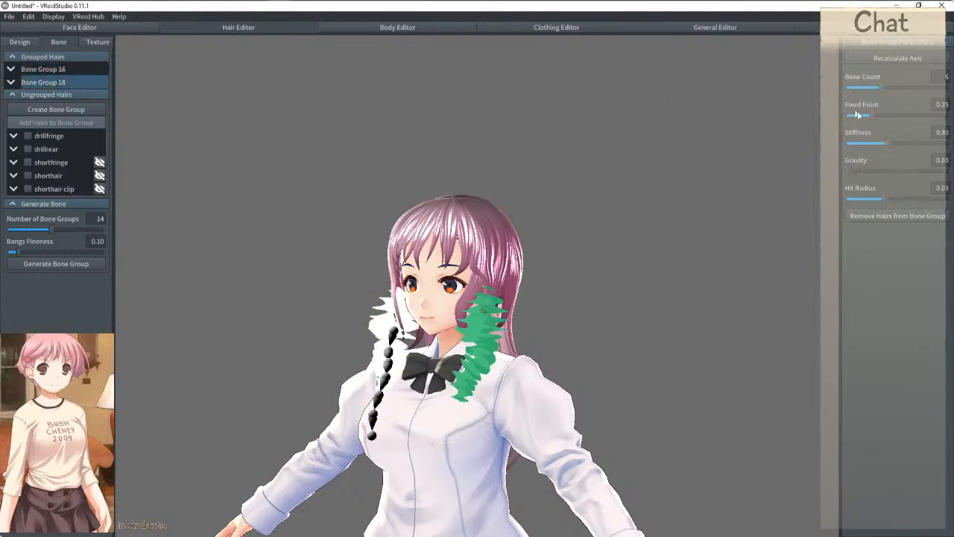
pyautogui.moveTo(874, 117); pyautogui.dragTo(886, 119)
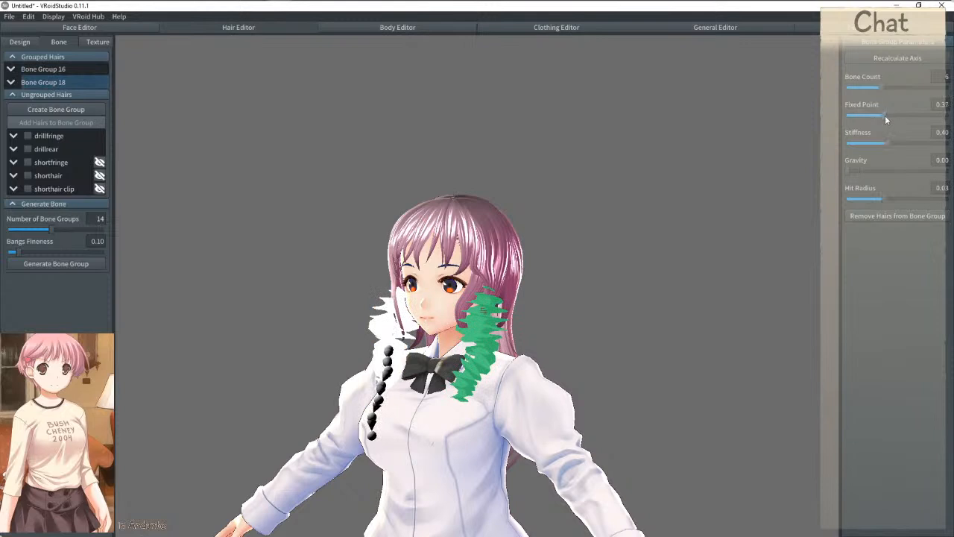
# Step: Match Bone Group 18's remaining physics to Bone Group 16: stiffness 0.25, gravity 0.10 and hit radius 0.02
pyautogui.click(56, 69)
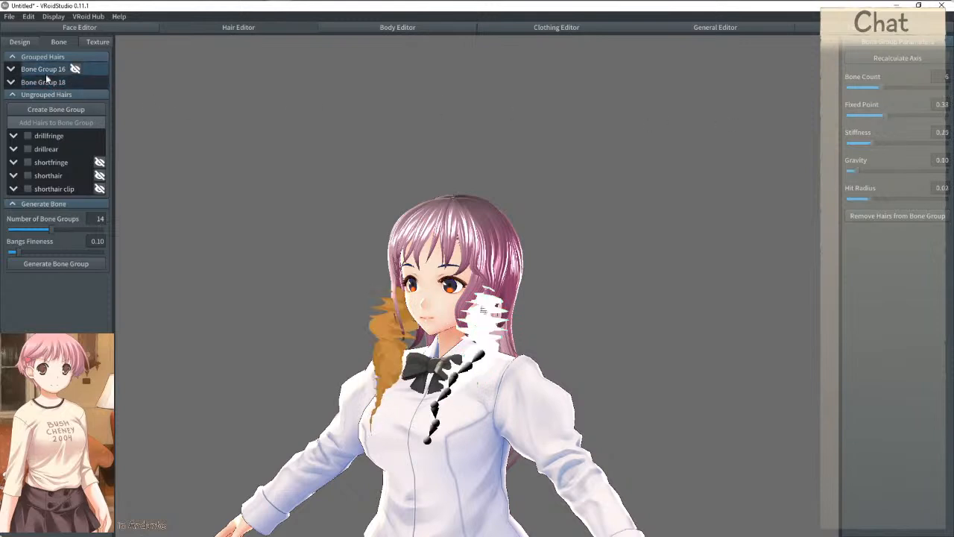
pyautogui.click(48, 82)
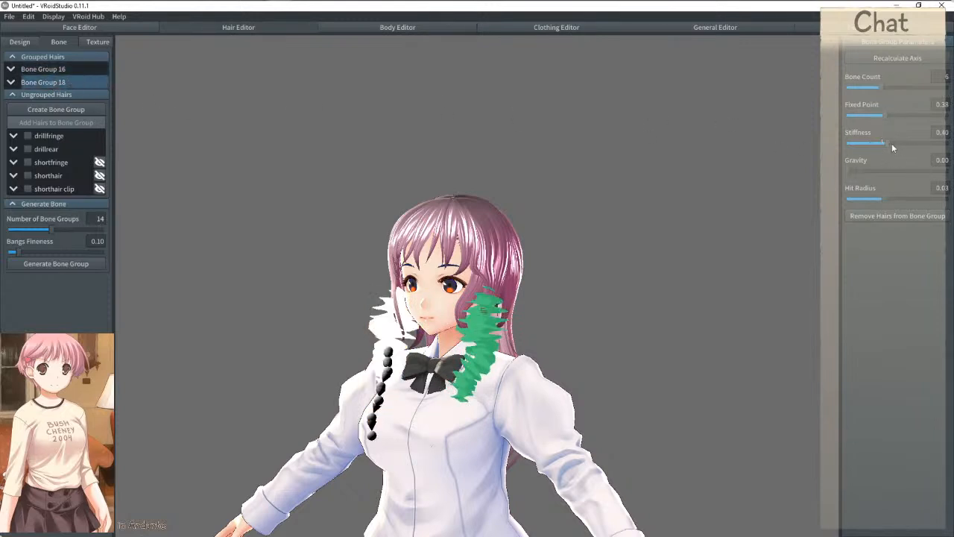
pyautogui.click(45, 70)
pyautogui.click(52, 82)
pyautogui.moveTo(893, 143); pyautogui.dragTo(874, 148)
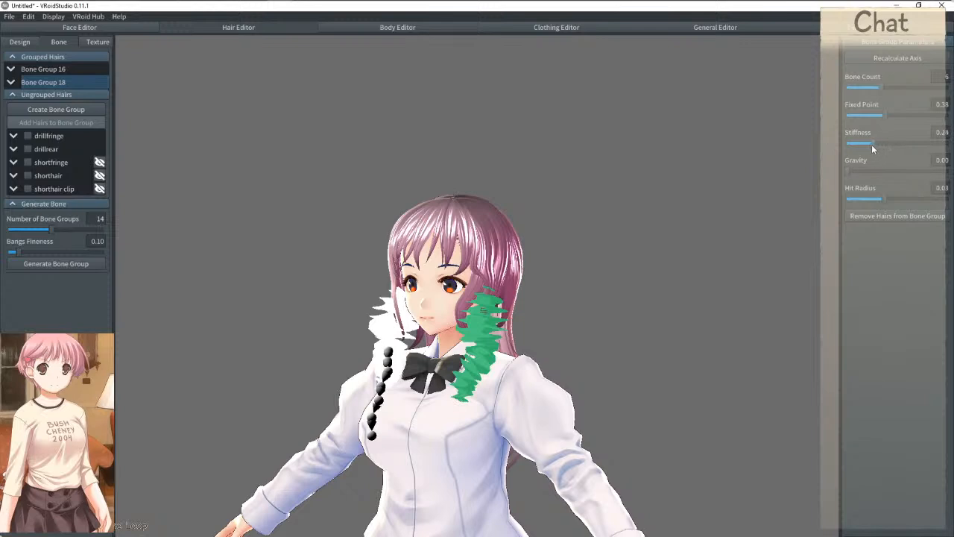
pyautogui.click(46, 70)
pyautogui.click(47, 82)
pyautogui.click(59, 69)
pyautogui.click(55, 80)
pyautogui.moveTo(881, 198); pyautogui.dragTo(874, 197)
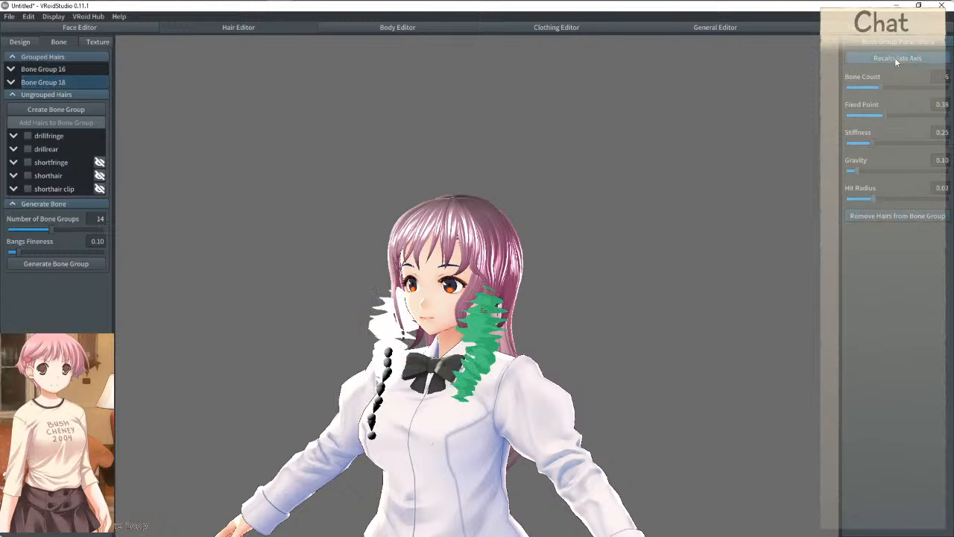
# Step: Tilt and turn the posed character's head to test the physics of both drills
pyautogui.moveTo(528, 179)
pyautogui.mouseDown(button='right')
pyautogui.moveTo(568, 180)
pyautogui.moveTo(546, 182)
pyautogui.mouseUp(button='right')
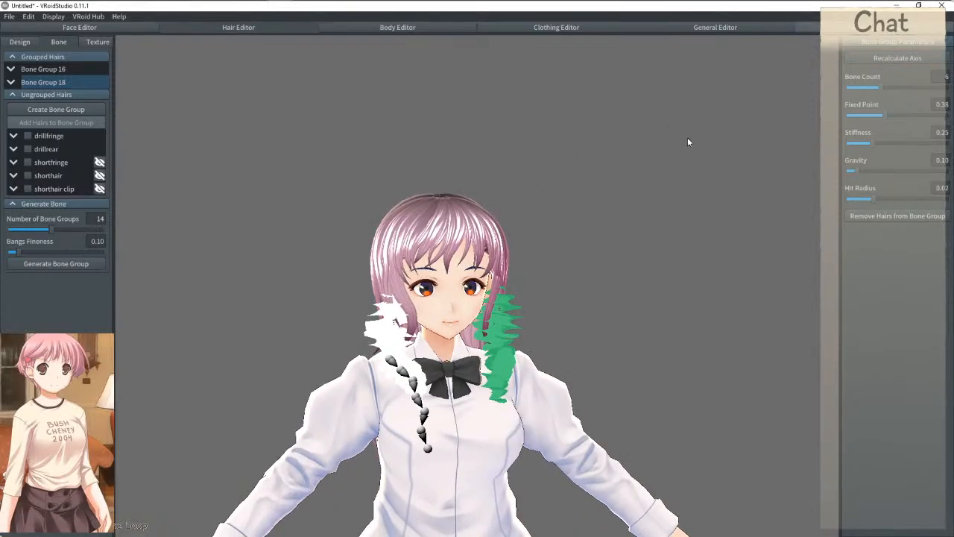
pyautogui.moveTo(682, 148); pyautogui.dragTo(610, 192, button='right')
pyautogui.moveTo(470, 169); pyautogui.dragTo(512, 172)
pyautogui.moveTo(405, 313); pyautogui.dragTo(445, 314)
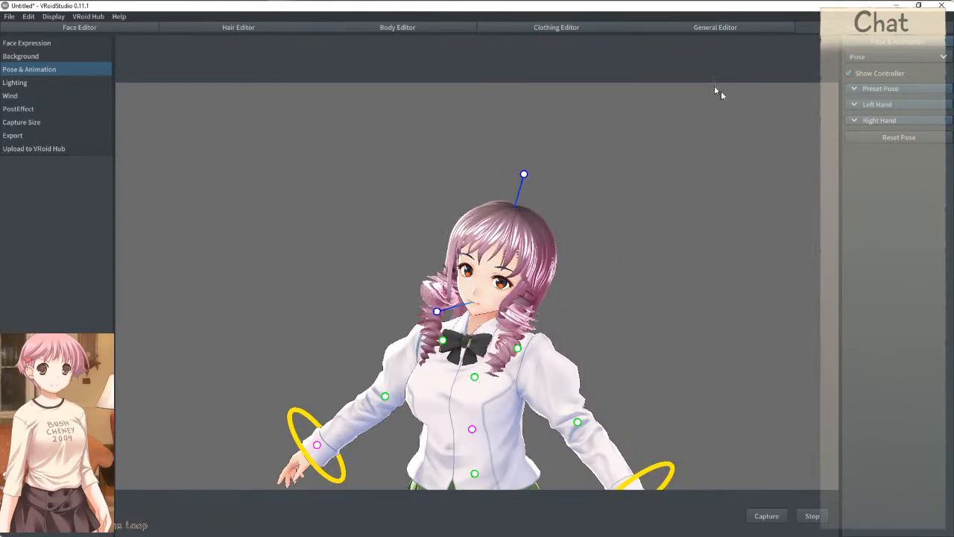
pyautogui.moveTo(522, 174); pyautogui.dragTo(479, 172)
# Step: Create a bone group from all of the ungrouped drillrear hair
pyautogui.click(282, 25)
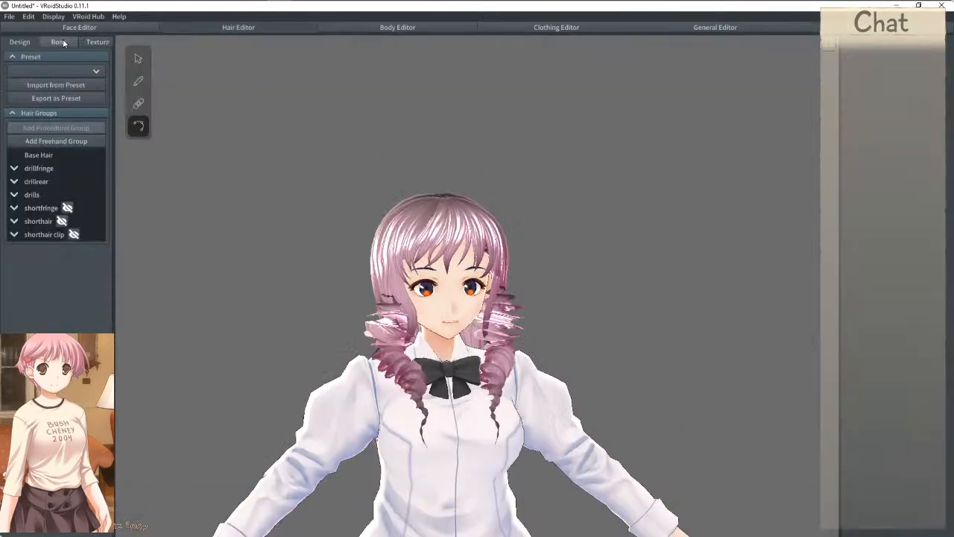
pyautogui.click(63, 43)
pyautogui.moveTo(377, 214); pyautogui.dragTo(442, 217, button='right')
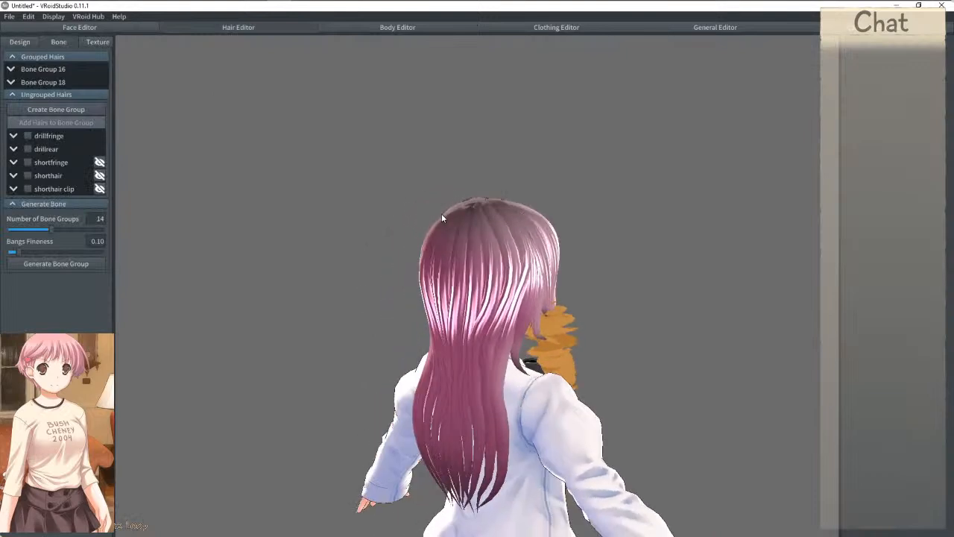
pyautogui.click(45, 150)
pyautogui.moveTo(291, 187); pyautogui.dragTo(323, 189, button='right')
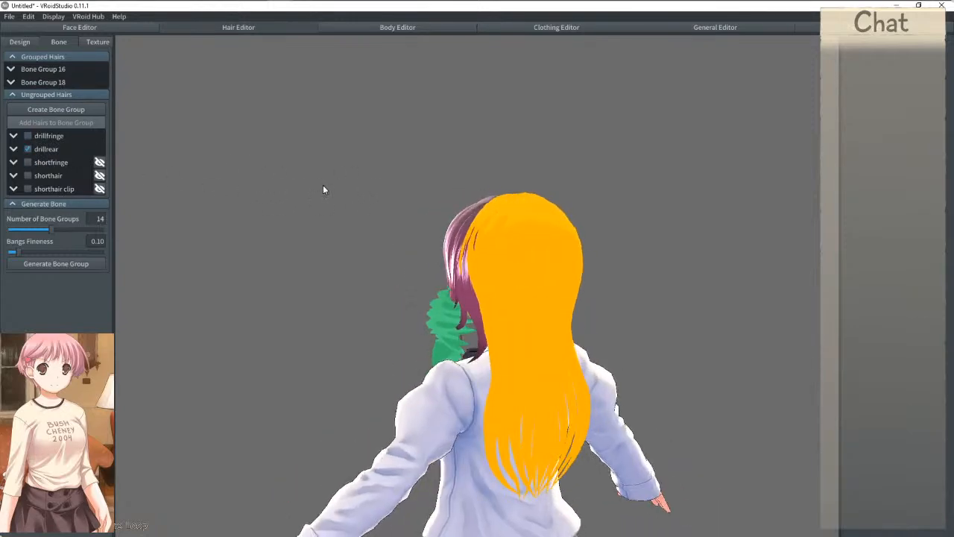
pyautogui.click(60, 109)
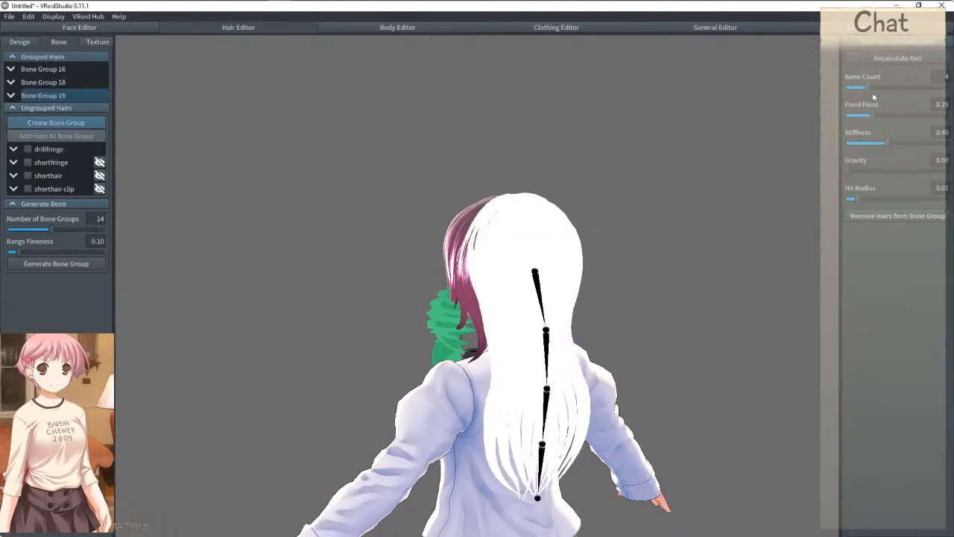
# Step: Set Bone Group 19's bone count to 7 and fixed point to 0.35, and recalculate its axis
pyautogui.moveTo(866, 88); pyautogui.dragTo(887, 88)
pyautogui.click(888, 57)
pyautogui.moveTo(721, 167)
pyautogui.mouseDown(button='right')
pyautogui.moveTo(732, 165)
pyautogui.moveTo(706, 166)
pyautogui.mouseUp(button='right')
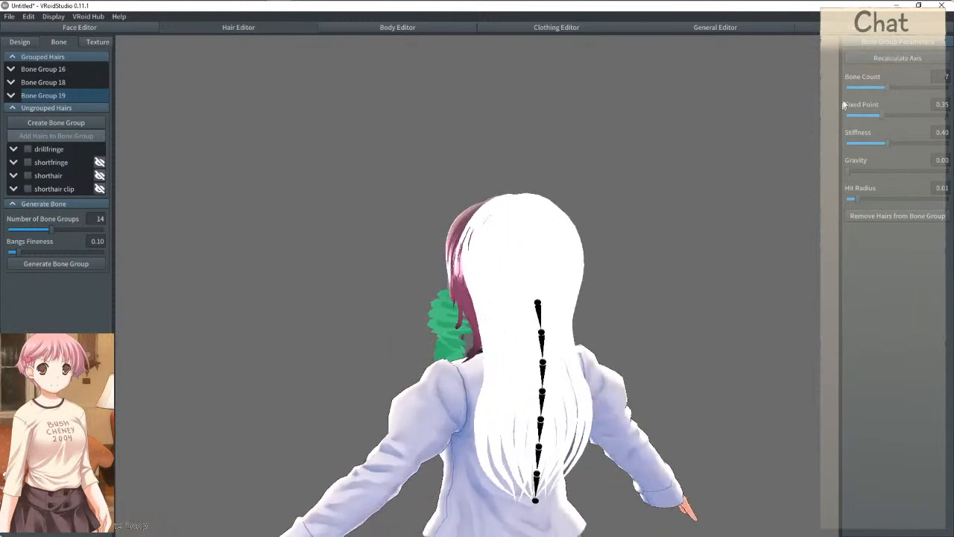
pyautogui.click(863, 58)
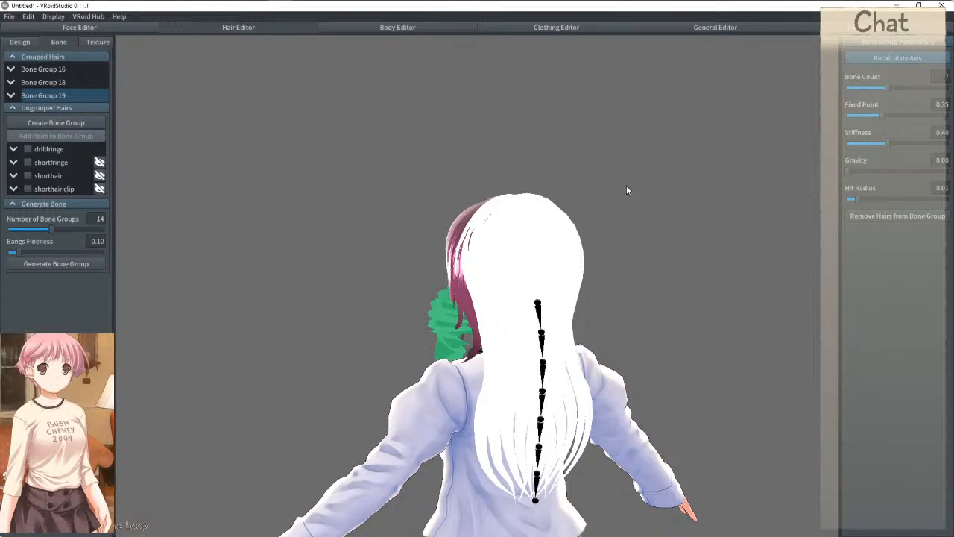
# Step: Set the central rear strand Hair 88 as the axis of Bone Group 19
pyautogui.click(553, 259)
pyautogui.moveTo(545, 258); pyautogui.dragTo(565, 256, button='right')
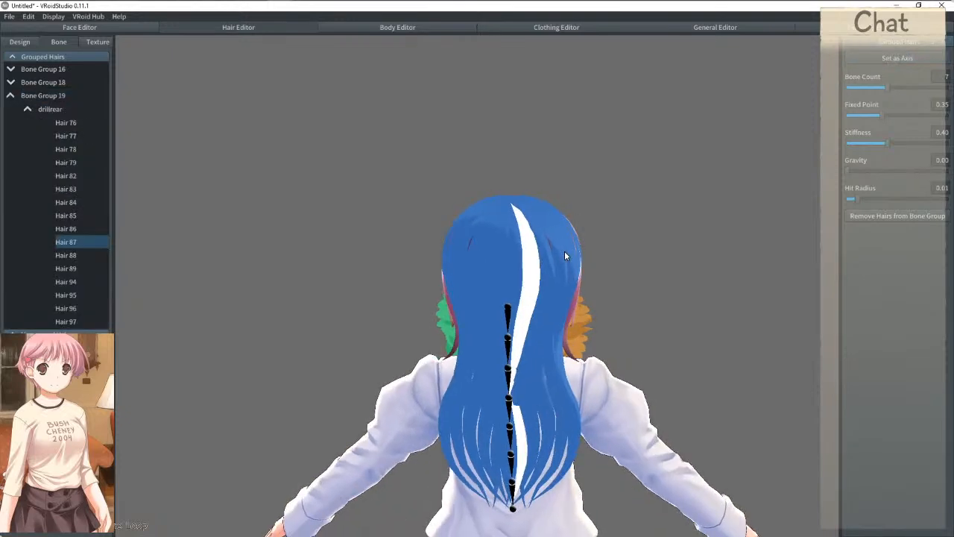
pyautogui.click(515, 252)
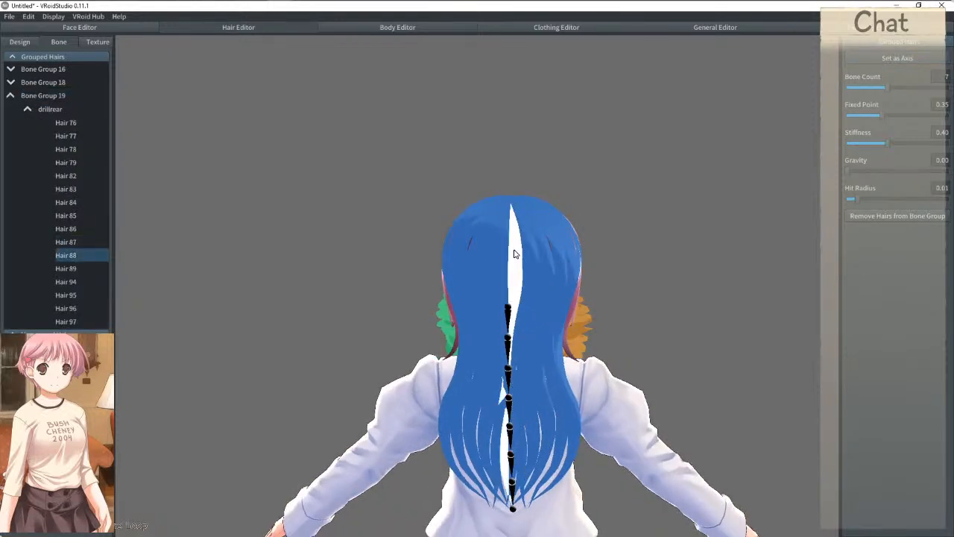
pyautogui.click(894, 61)
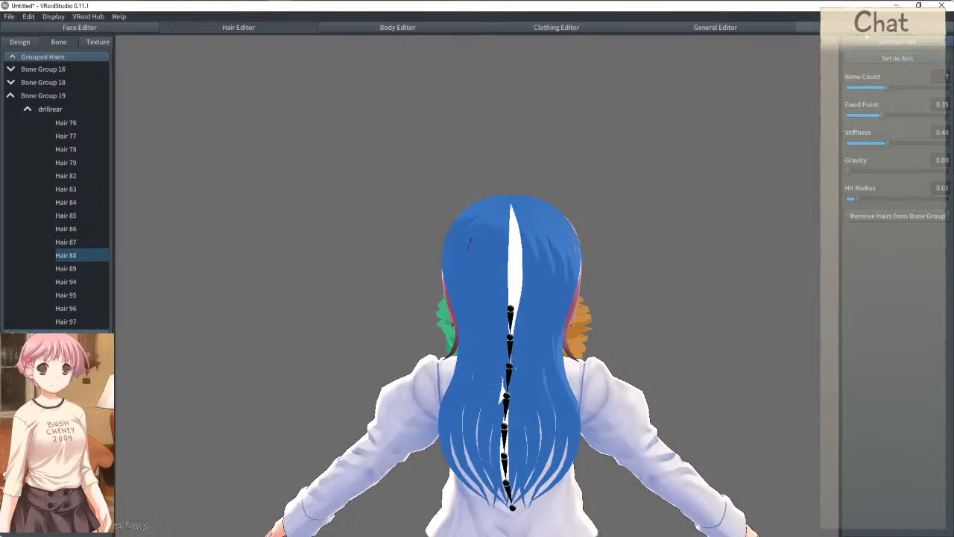
# Step: Tilt and turn the posed character's head to test how the rear hair swings
pyautogui.click(715, 27)
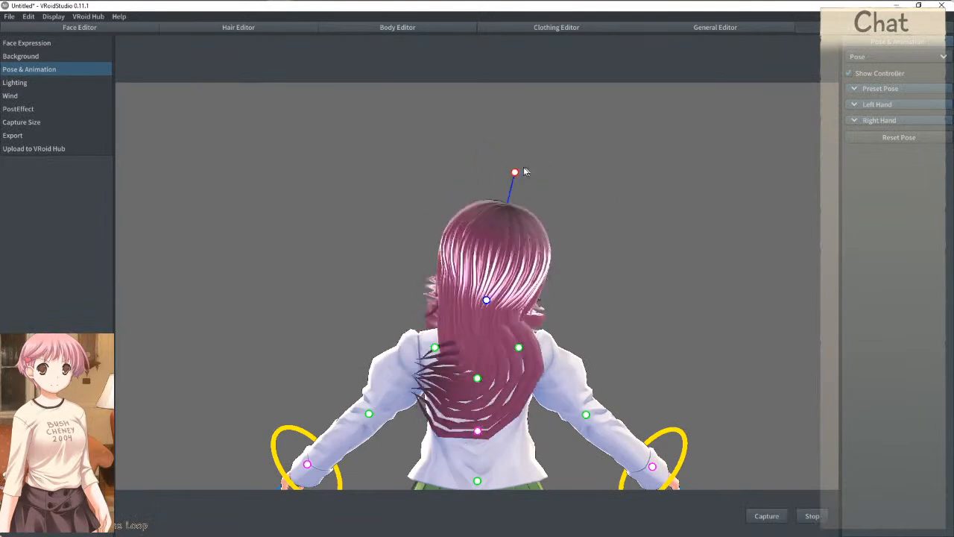
pyautogui.moveTo(486, 300); pyautogui.dragTo(607, 298)
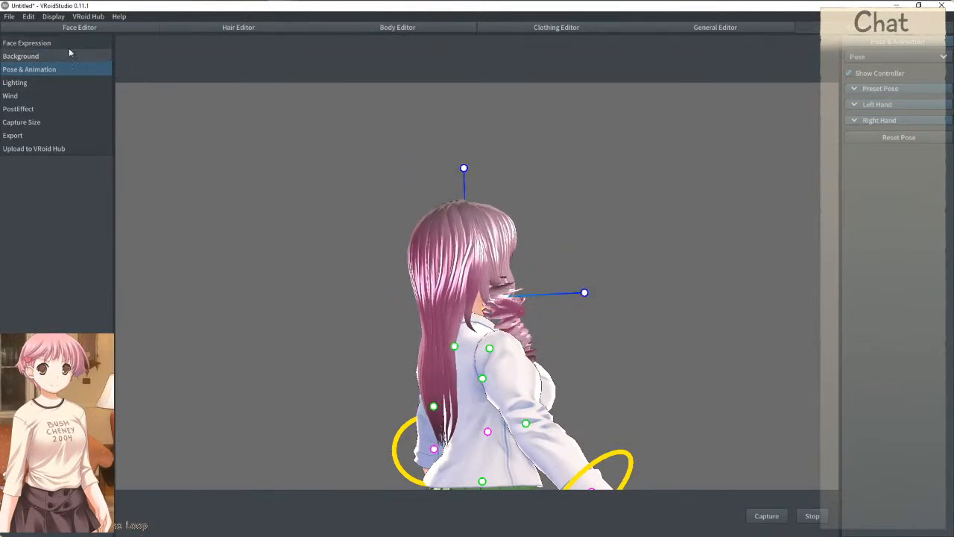
pyautogui.click(350, 26)
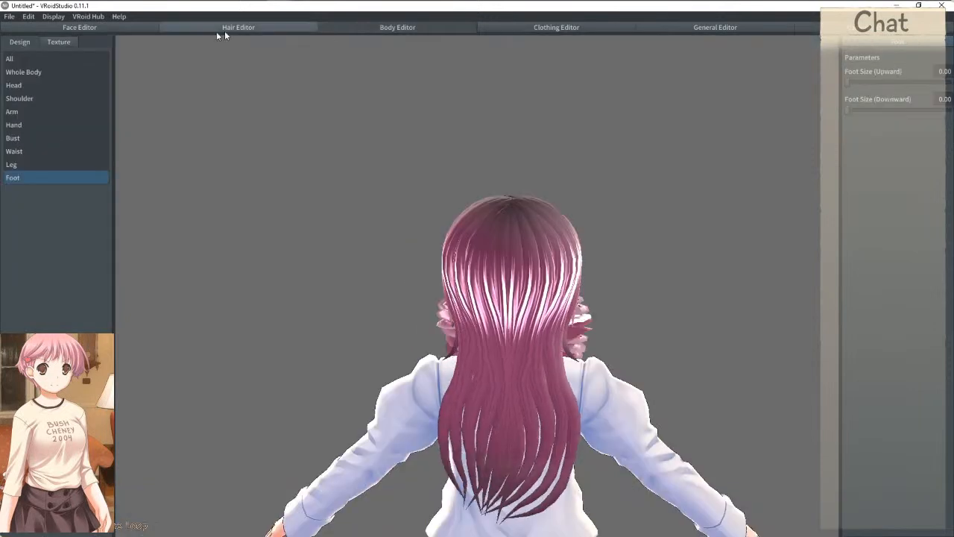
# Step: Lower the stiffness of Bone Group 19 while viewing the rear hair from the side
pyautogui.click(54, 46)
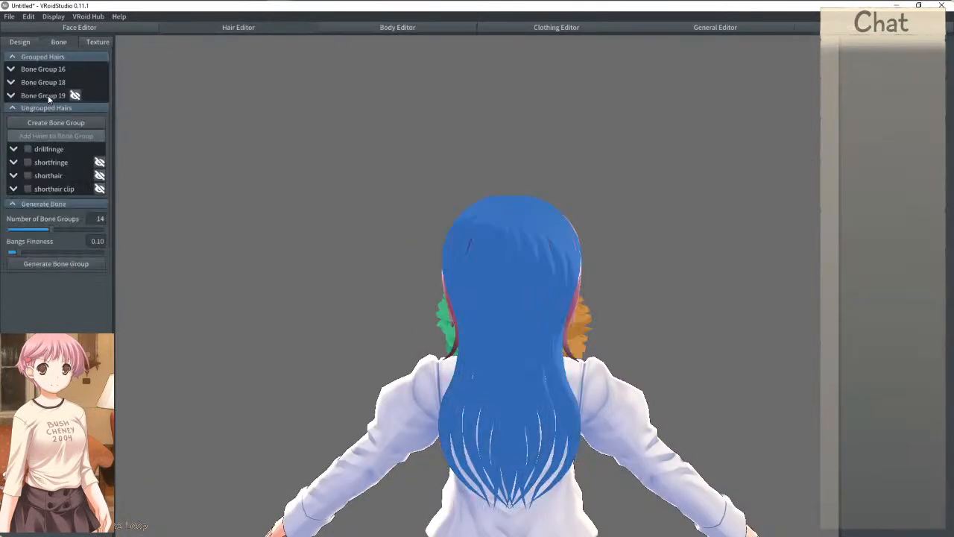
pyautogui.click(46, 95)
pyautogui.moveTo(616, 213); pyautogui.dragTo(563, 215, button='right')
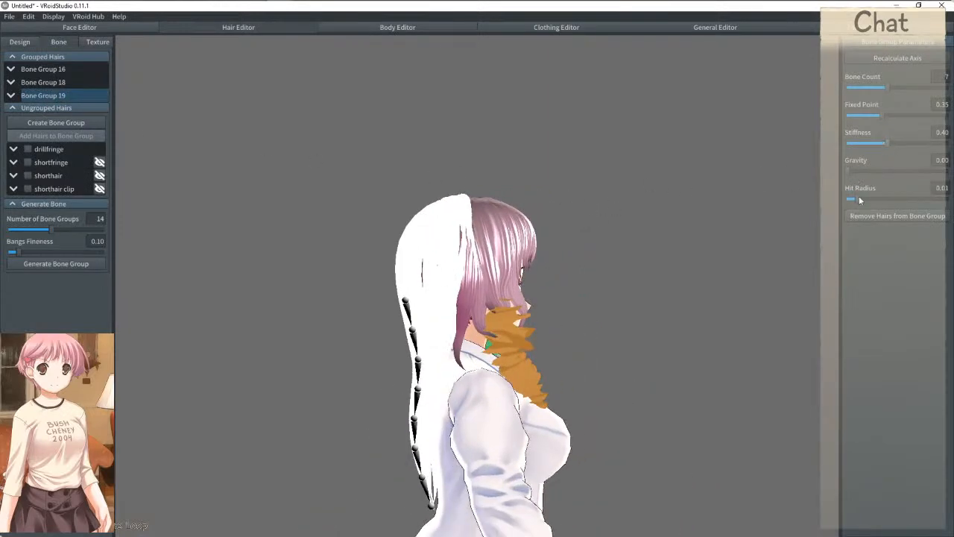
pyautogui.moveTo(888, 145); pyautogui.dragTo(862, 148)
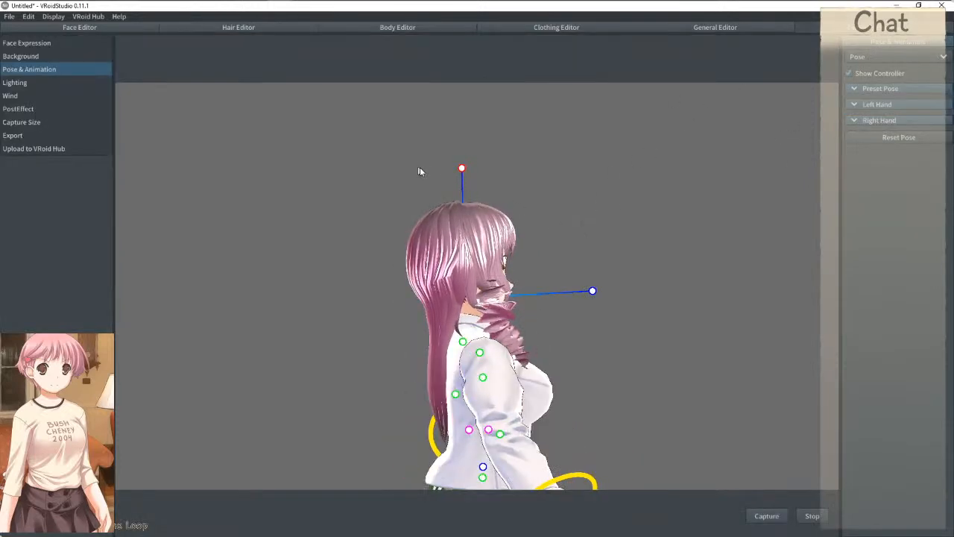
# Step: Move the posed character's head again from the side to test the rear hair with its lower stiffness
pyautogui.moveTo(593, 291); pyautogui.dragTo(649, 290)
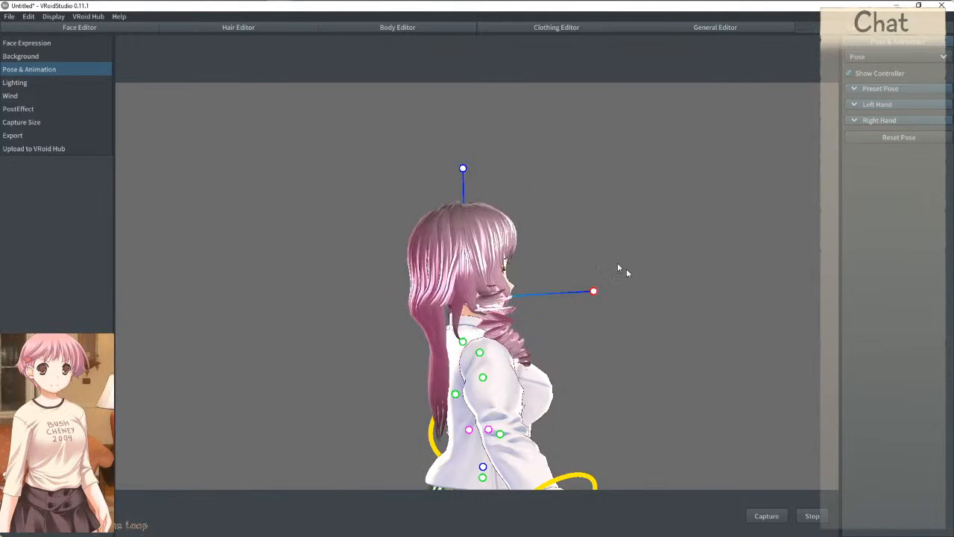
pyautogui.moveTo(650, 290); pyautogui.dragTo(577, 213, button='right')
pyautogui.moveTo(488, 168); pyautogui.dragTo(487, 210)
pyautogui.moveTo(487, 210); pyautogui.dragTo(489, 217, button='right')
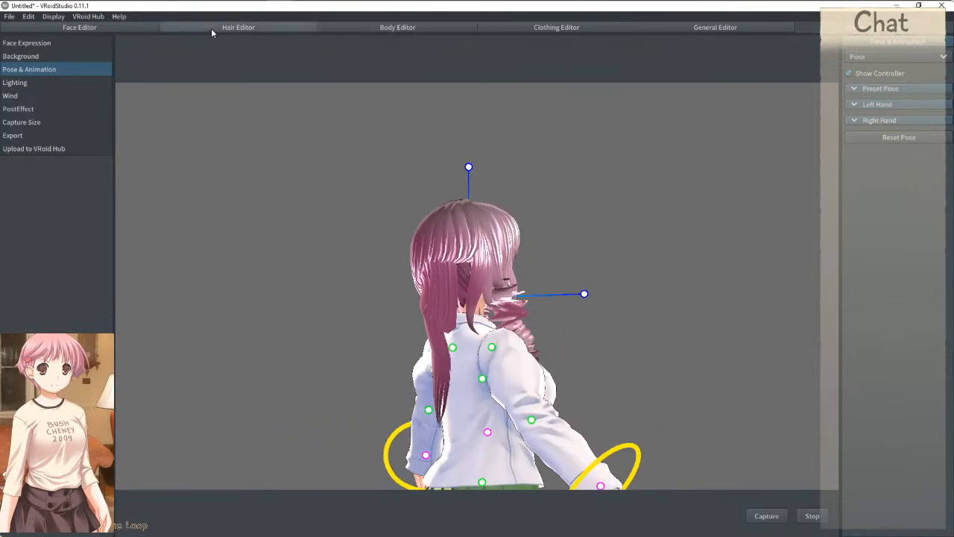
# Step: Set Bone Group 19's stiffness to 0.03, gravity to 0.06 and fixed point to 0.10, and recalculate its axis
pyautogui.click(67, 42)
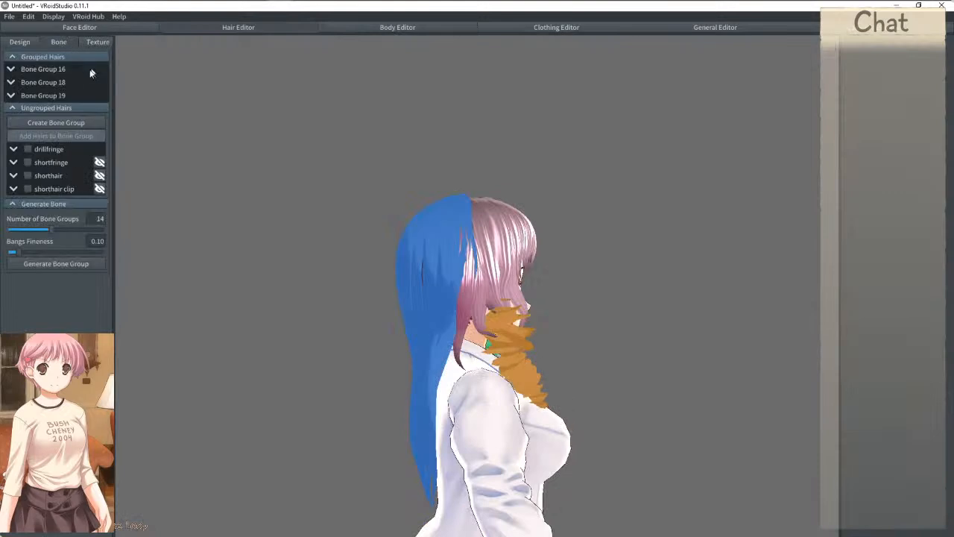
pyautogui.click(48, 95)
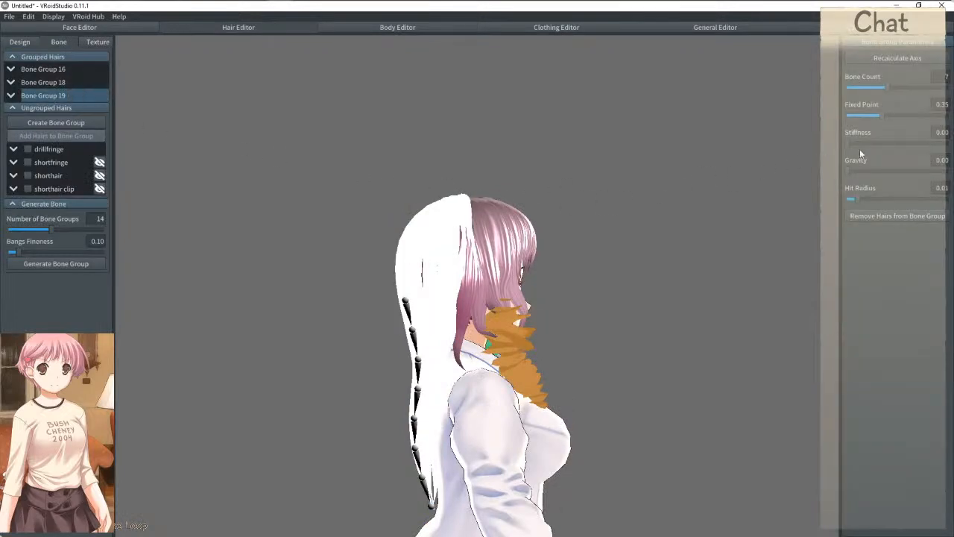
pyautogui.moveTo(849, 170); pyautogui.dragTo(854, 173)
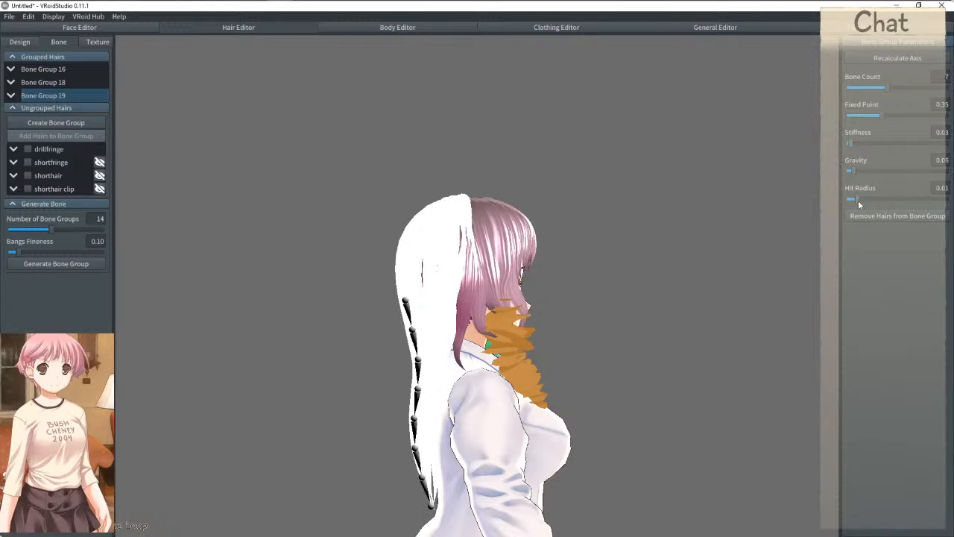
pyautogui.moveTo(882, 117); pyautogui.dragTo(858, 127)
pyautogui.click(887, 58)
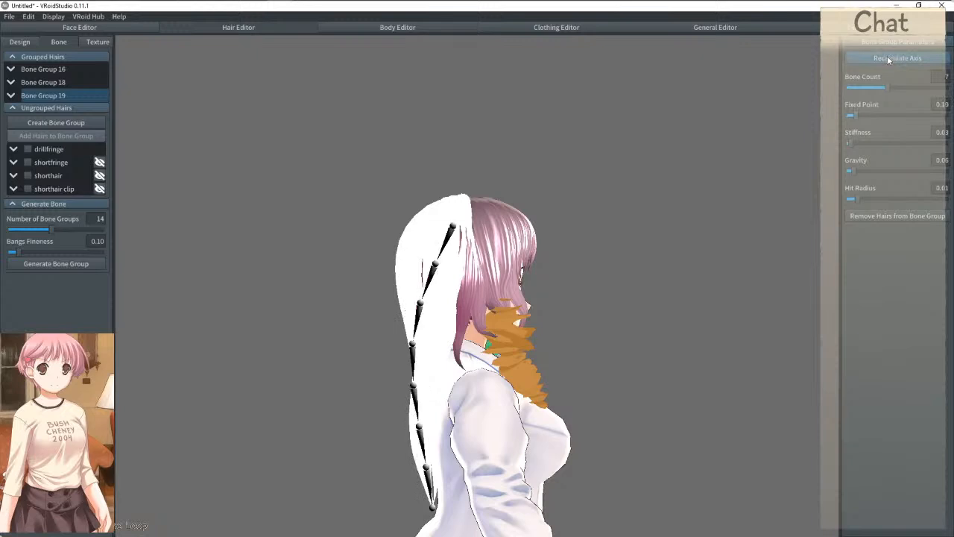
# Step: Make the central rear strand Hair 88 the axis of Bone Group 19 again
pyautogui.moveTo(417, 172); pyautogui.dragTo(481, 259, button='right')
pyautogui.click(481, 261)
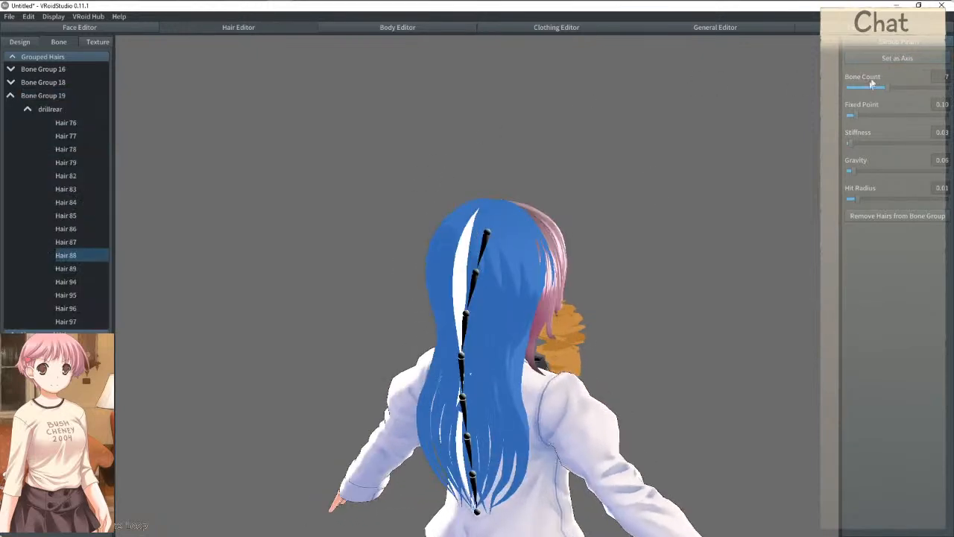
pyautogui.click(884, 58)
# Step: Turn and tilt the posed character's head from the side and back to test the rear hair's higher bone chain
pyautogui.moveTo(716, 139); pyautogui.dragTo(600, 158, button='right')
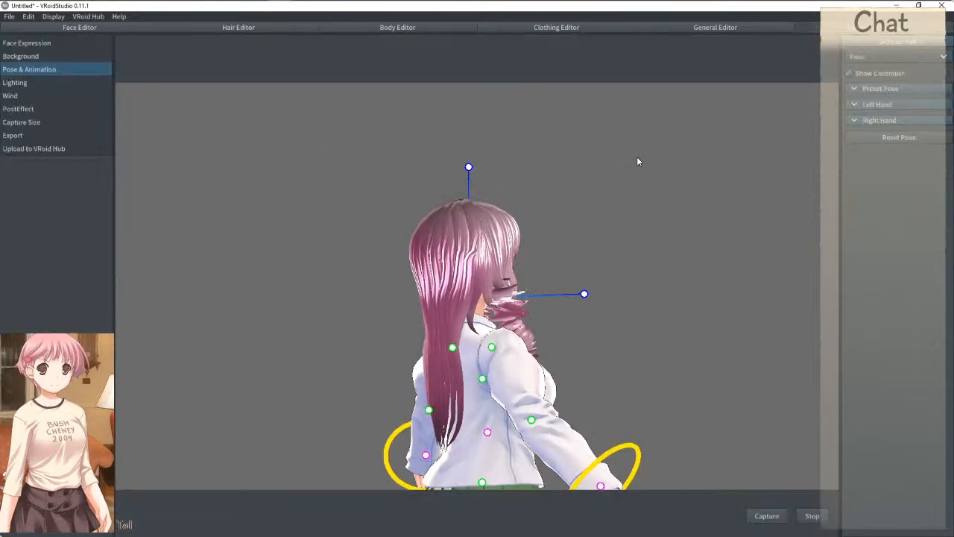
pyautogui.moveTo(601, 297); pyautogui.dragTo(588, 196)
pyautogui.moveTo(622, 272); pyautogui.dragTo(659, 309)
pyautogui.moveTo(659, 304); pyautogui.dragTo(619, 307, button='right')
pyautogui.moveTo(460, 171); pyautogui.dragTo(557, 192)
pyautogui.moveTo(552, 213); pyautogui.dragTo(627, 216, button='right')
pyautogui.moveTo(428, 195); pyautogui.dragTo(515, 197)
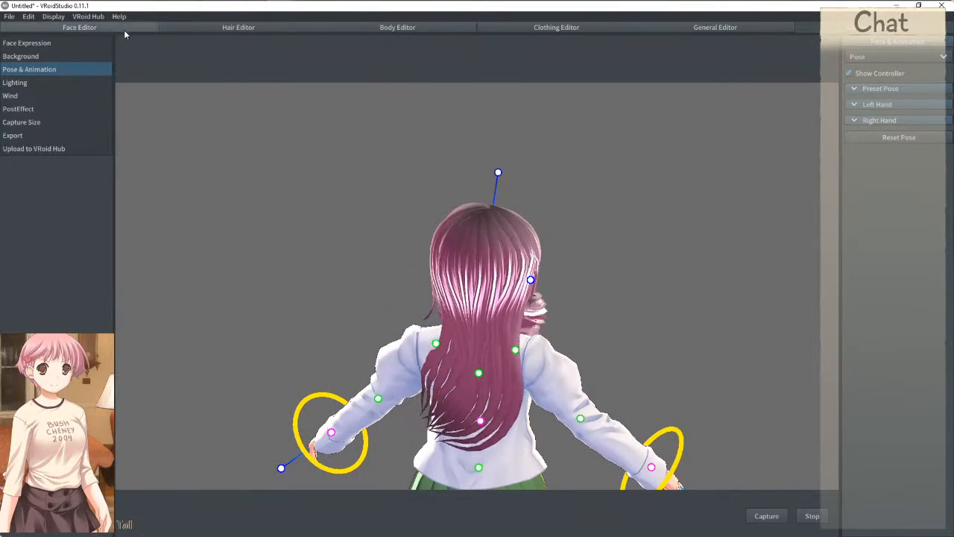
# Step: Compare the physics parameters of Bone Group 19 with those of Bone Group 18
pyautogui.click(246, 28)
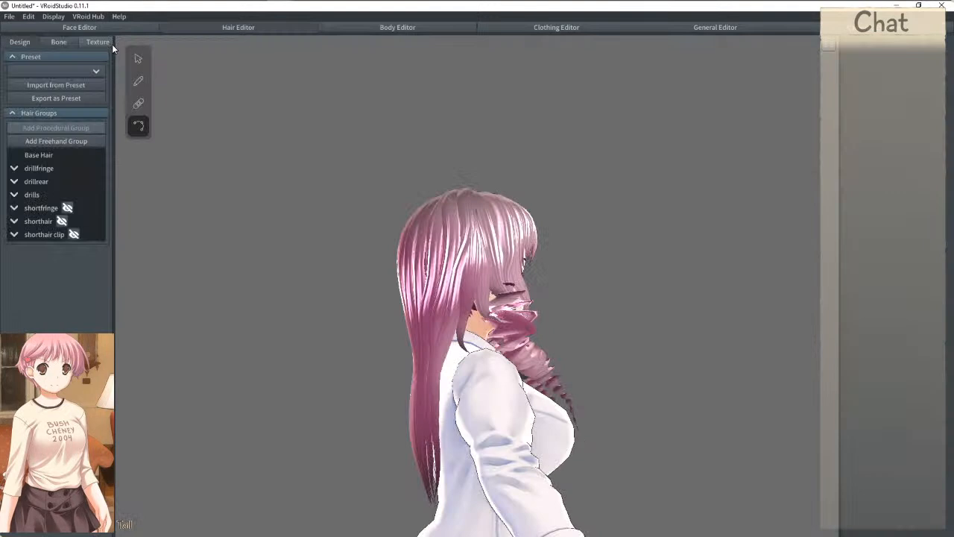
pyautogui.click(57, 42)
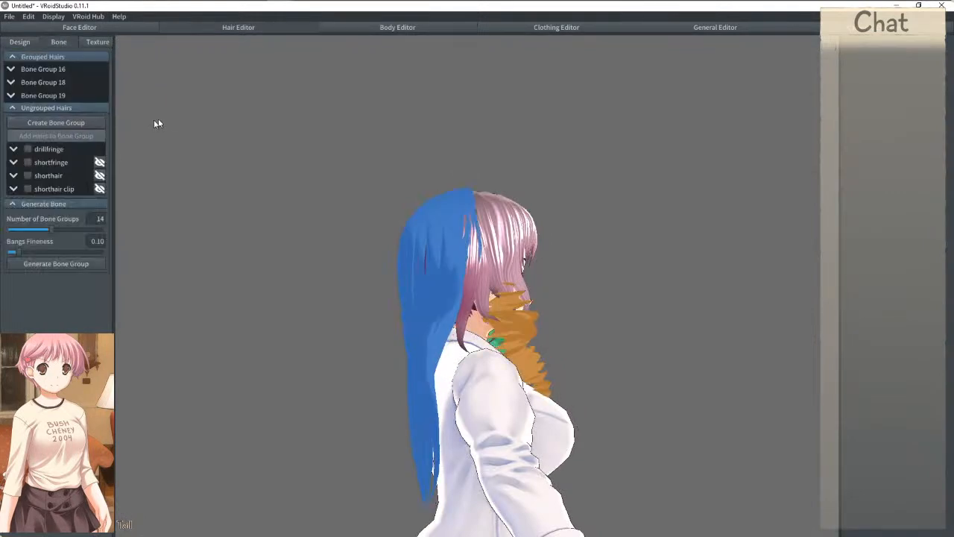
pyautogui.click(58, 108)
pyautogui.click(58, 107)
pyautogui.click(53, 96)
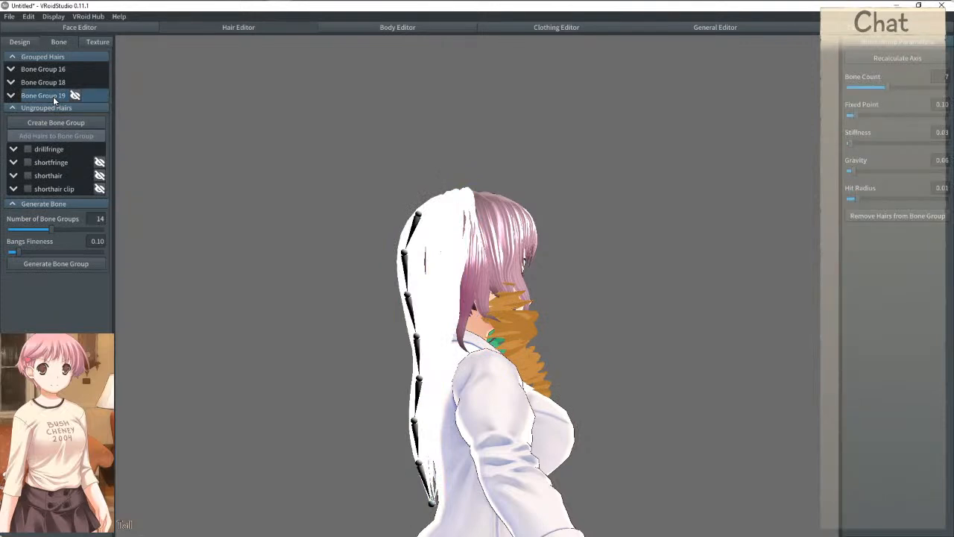
pyautogui.click(49, 84)
pyautogui.click(49, 93)
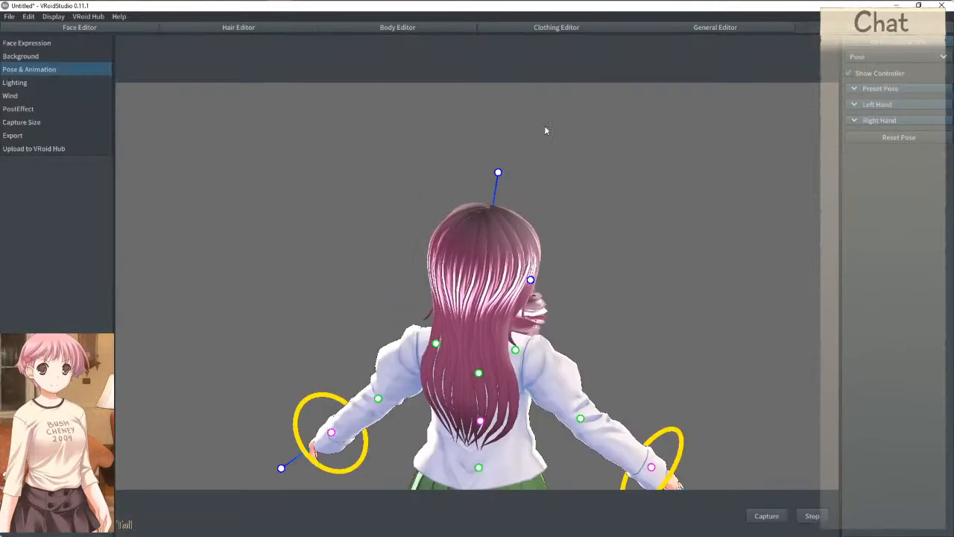
# Step: Move the posed character's head and upper torso from several angles to test the rear hair's movement
pyautogui.moveTo(502, 175); pyautogui.dragTo(467, 170)
pyautogui.moveTo(509, 276); pyautogui.dragTo(463, 265, button='right')
pyautogui.moveTo(472, 171); pyautogui.dragTo(574, 224)
pyautogui.moveTo(574, 225)
pyautogui.mouseDown(button='right')
pyautogui.moveTo(525, 214)
pyautogui.moveTo(577, 220)
pyautogui.mouseUp(button='right')
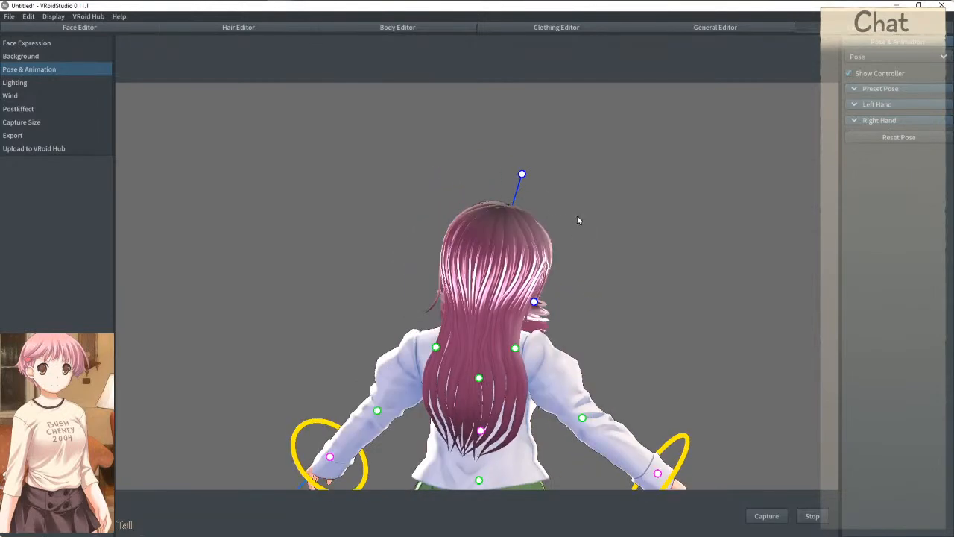
pyautogui.moveTo(509, 169); pyautogui.dragTo(536, 174)
pyautogui.moveTo(483, 381); pyautogui.dragTo(473, 379)
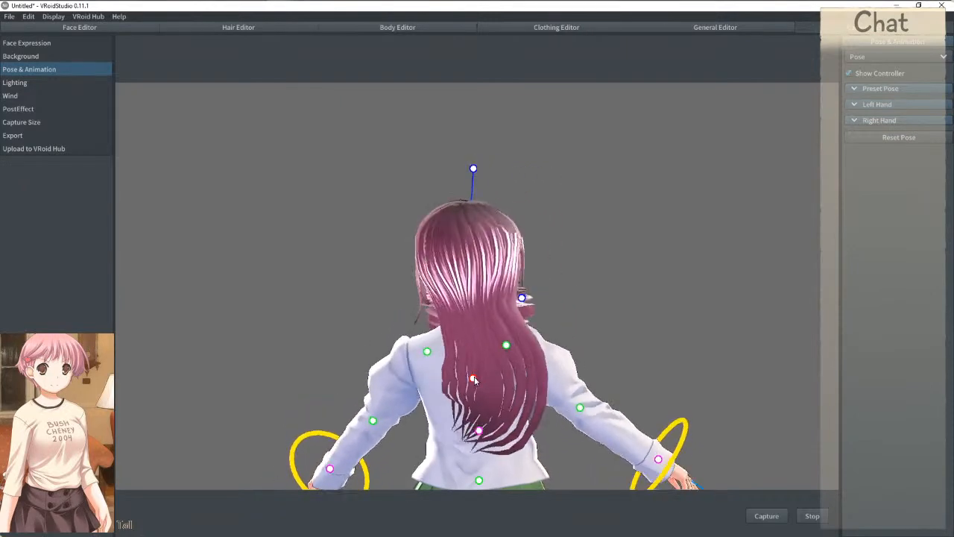
pyautogui.moveTo(473, 379); pyautogui.dragTo(449, 377, button='right')
pyautogui.moveTo(563, 301); pyautogui.dragTo(590, 274)
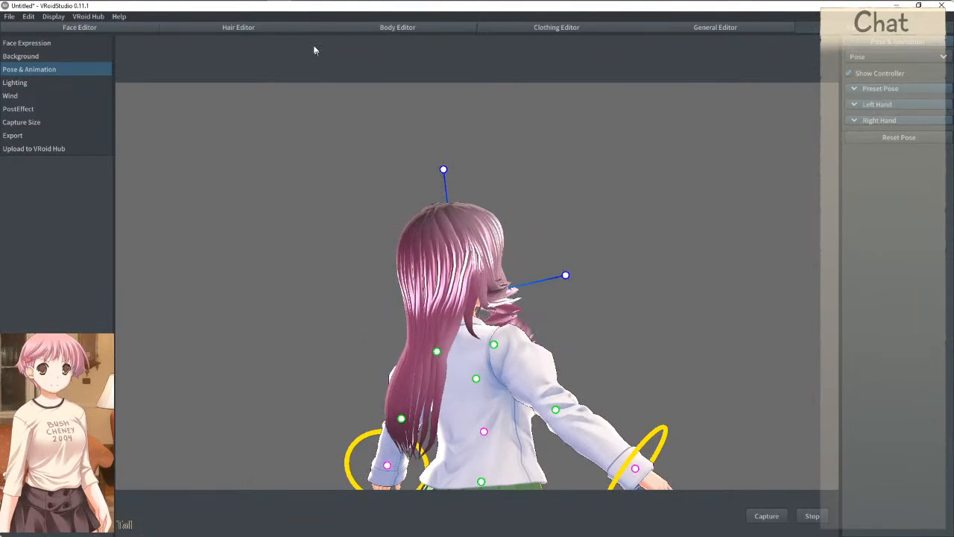
# Step: Set Bone Group 19's fixed point to 0.25, keeping its bone count at 7
pyautogui.click(261, 27)
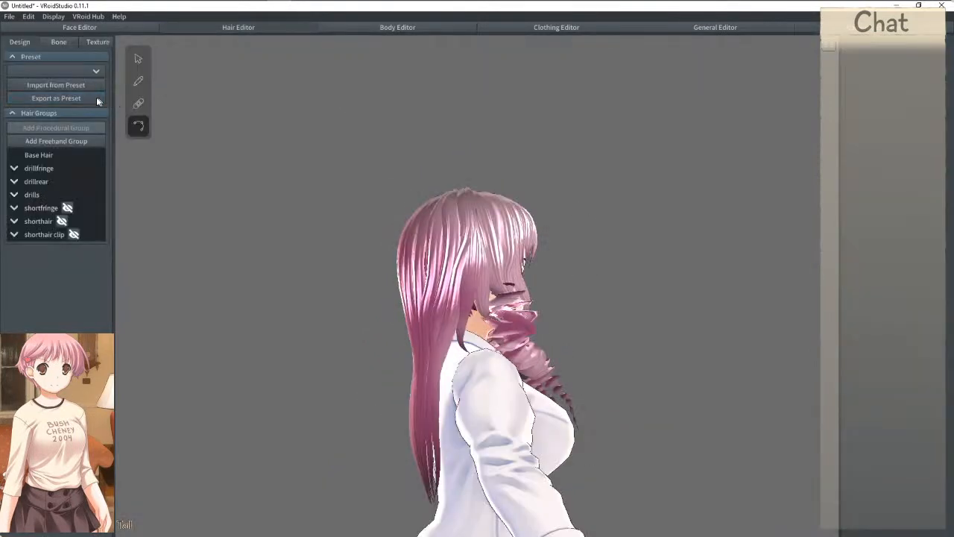
pyautogui.click(58, 41)
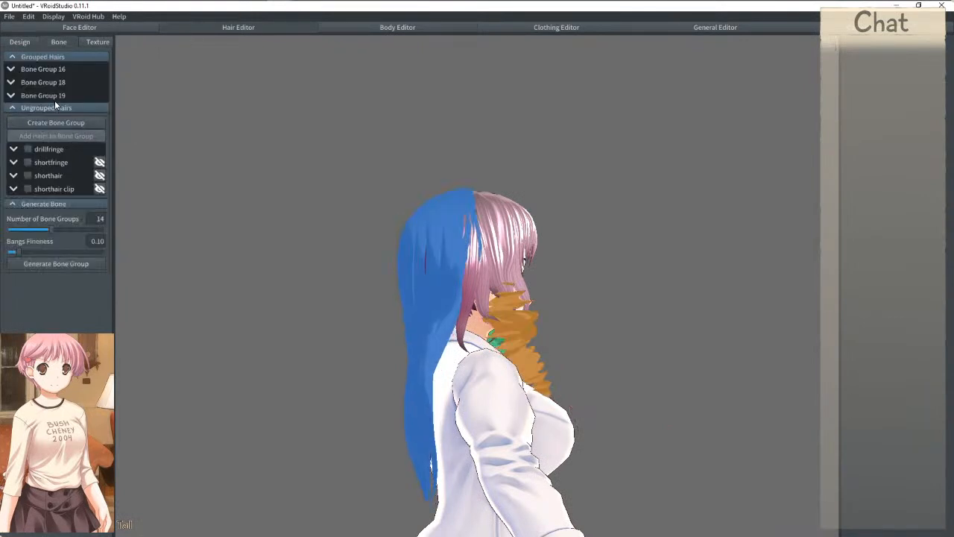
pyautogui.click(43, 96)
pyautogui.moveTo(889, 88); pyautogui.dragTo(891, 88)
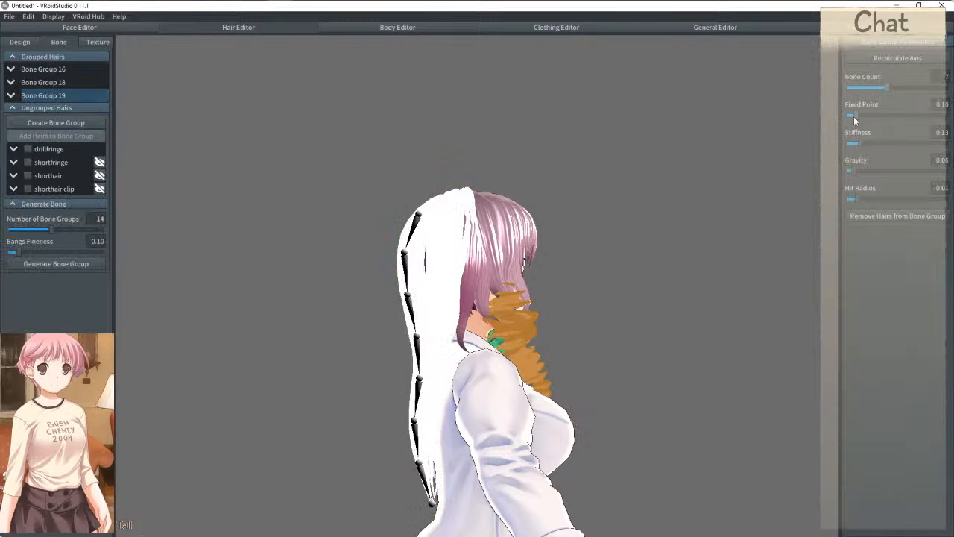
pyautogui.moveTo(852, 116); pyautogui.dragTo(870, 117)
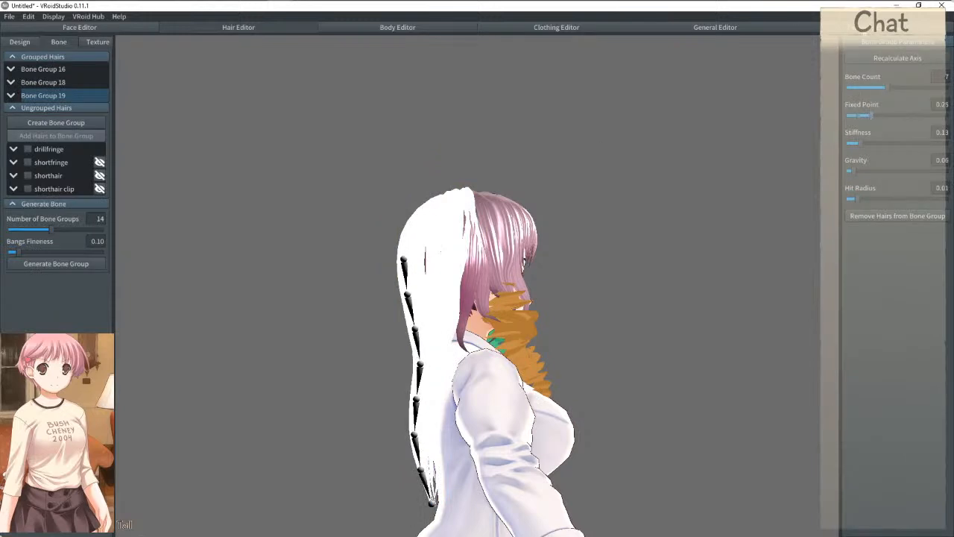
# Step: Tilt and turn the posed character's head from several angles to test the rear hair's movement with the new fixed point
pyautogui.moveTo(486, 166); pyautogui.dragTo(527, 216, button='right')
pyautogui.moveTo(521, 288); pyautogui.dragTo(539, 288)
pyautogui.moveTo(471, 164); pyautogui.dragTo(555, 217)
pyautogui.moveTo(555, 217); pyautogui.dragTo(469, 214, button='right')
pyautogui.moveTo(422, 185); pyautogui.dragTo(461, 174)
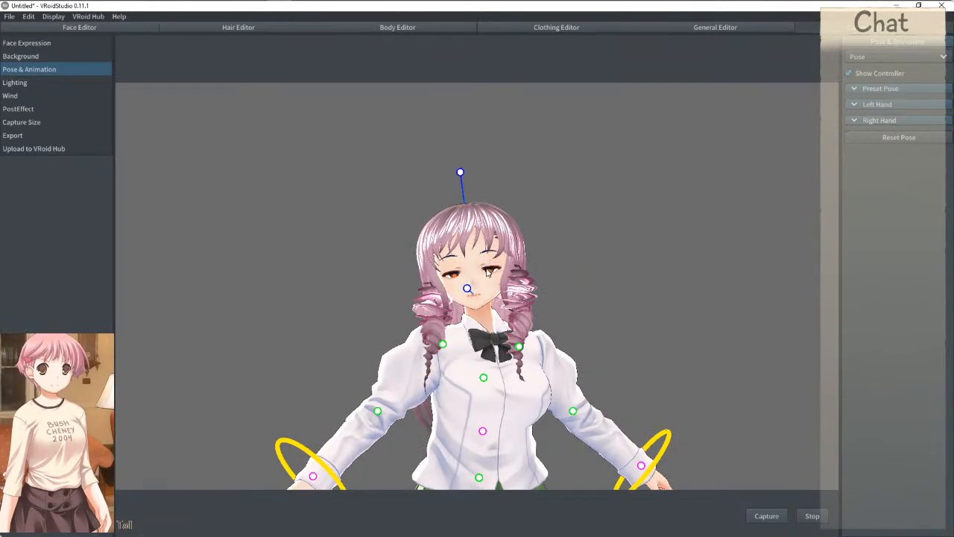
pyautogui.moveTo(469, 289); pyautogui.dragTo(517, 311)
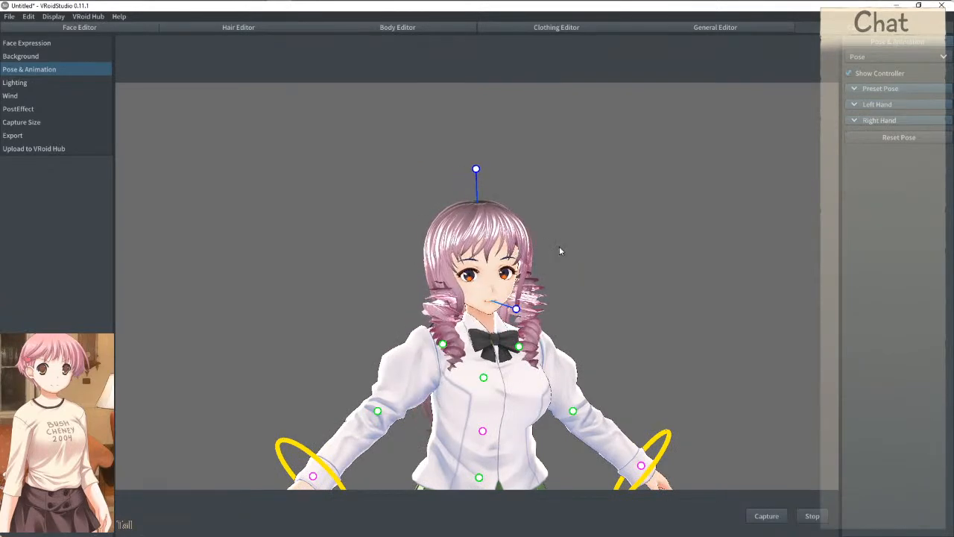
pyautogui.scroll(-3, 562, 253)
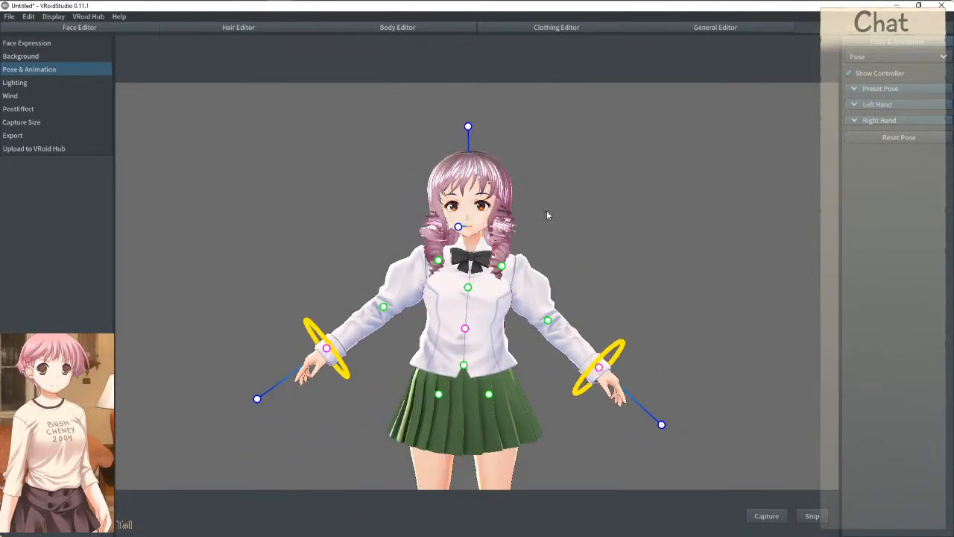
# Step: Test the hair in the Greeting preset pose, and return the character to the Default pose
pyautogui.click(880, 89)
pyautogui.click(880, 102)
pyautogui.click(867, 126)
pyautogui.click(876, 103)
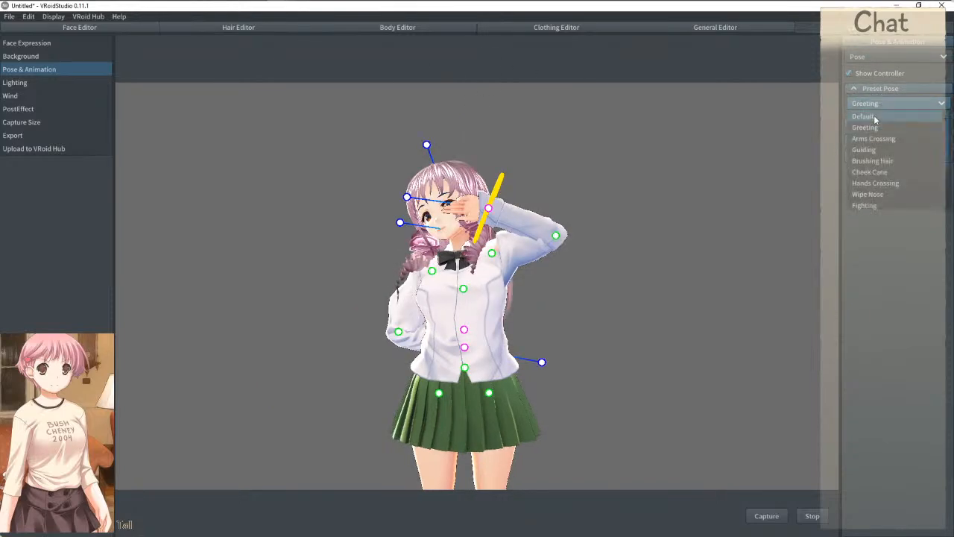
pyautogui.click(872, 117)
# Step: Set the eye shape's downward outer eye slant to 0.41 and downward inner eye slant to 0.33
pyautogui.click(67, 27)
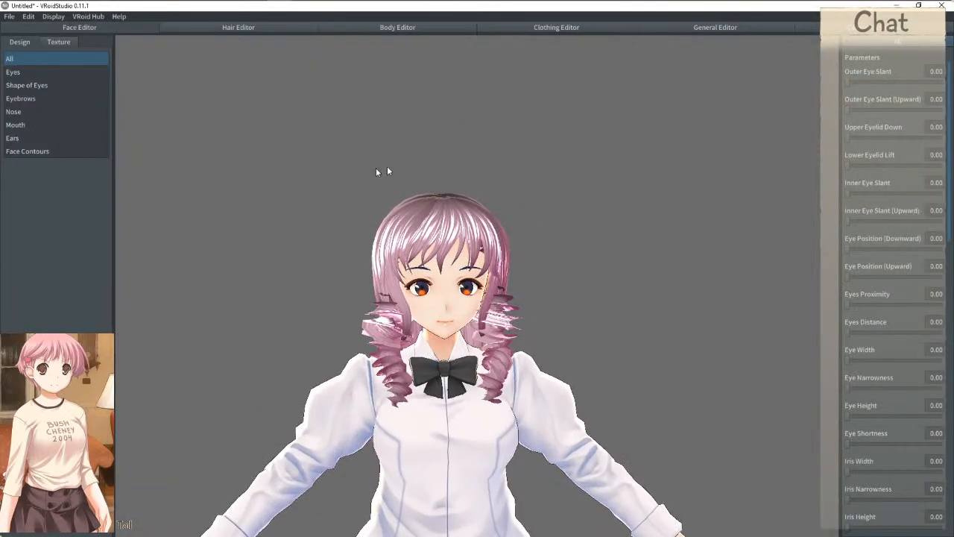
pyautogui.scroll(5, 358, 255)
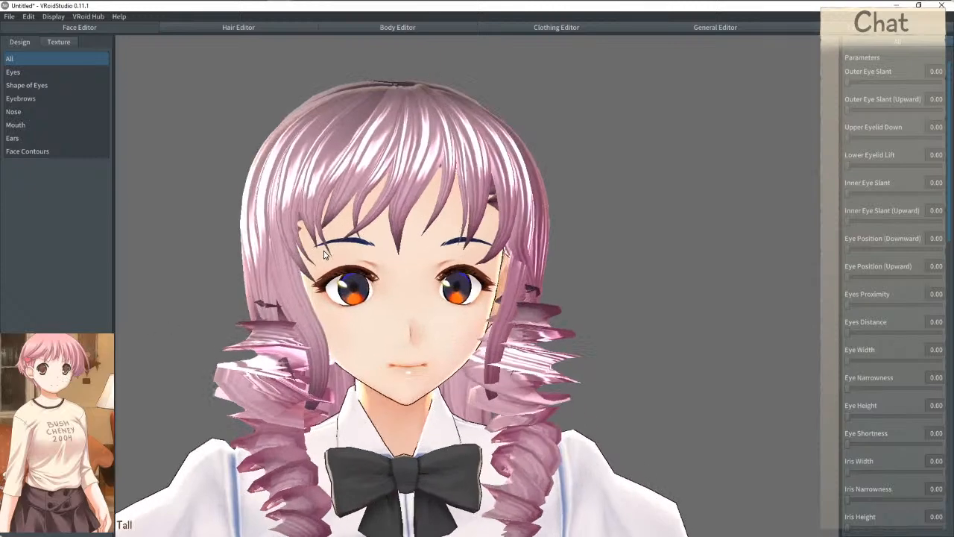
pyautogui.click(28, 85)
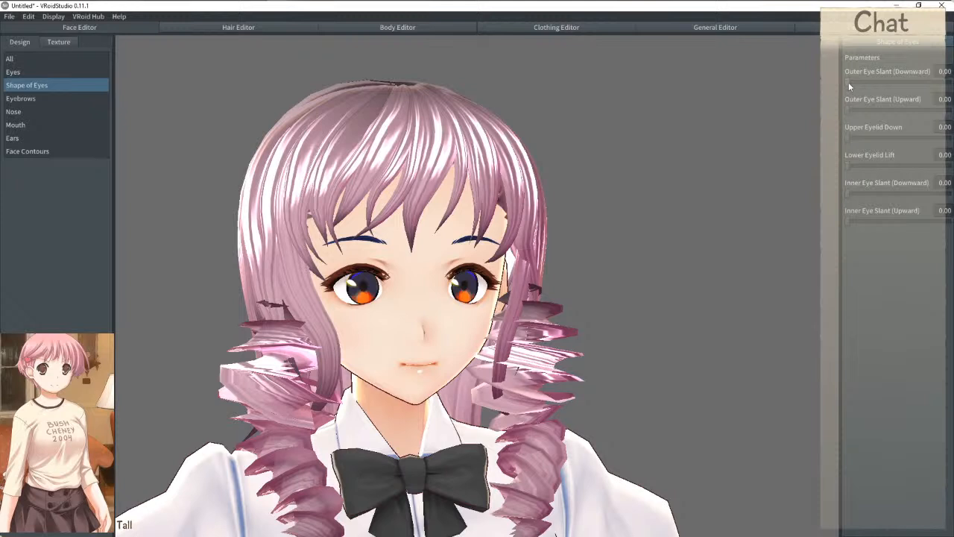
pyautogui.moveTo(849, 84); pyautogui.dragTo(889, 90)
pyautogui.moveTo(851, 140); pyautogui.dragTo(883, 195)
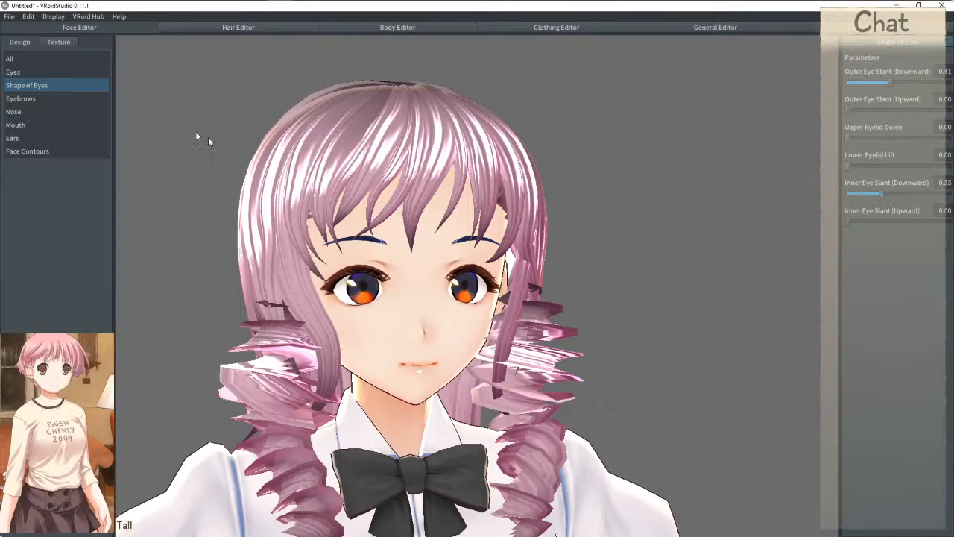
# Step: Set the eye height to 1.00 and iris width to 0.29, and slightly raise the eye width and eyes proximity
pyautogui.click(32, 97)
pyautogui.click(47, 72)
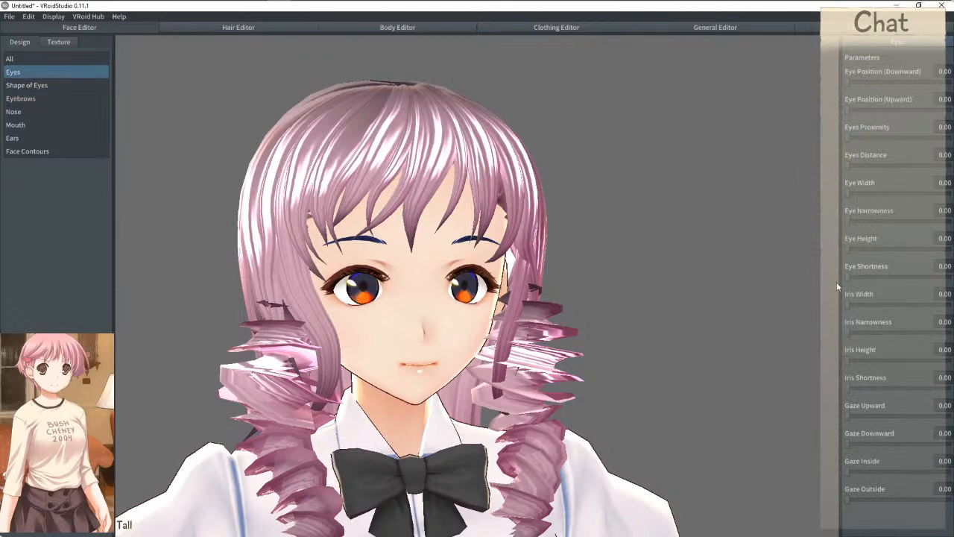
pyautogui.moveTo(853, 247); pyautogui.dragTo(952, 248)
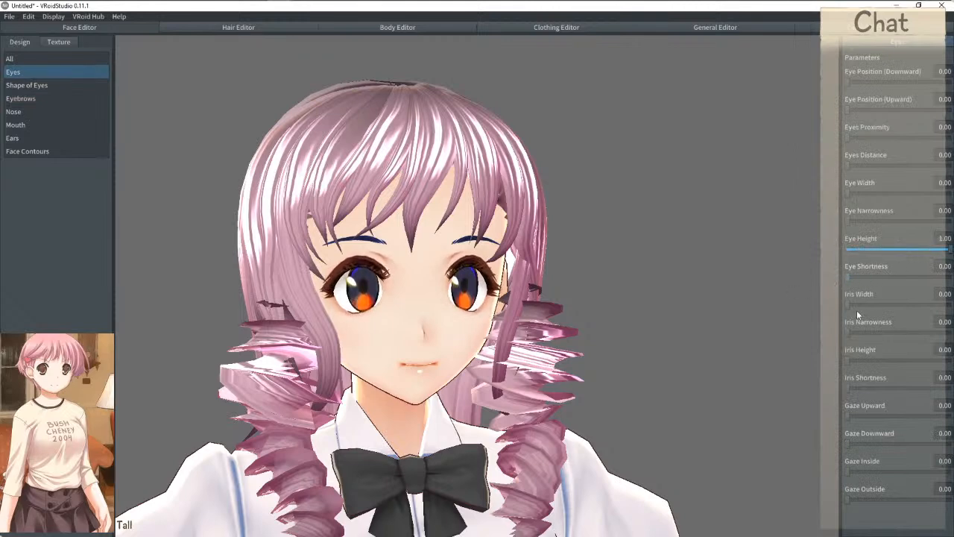
pyautogui.moveTo(855, 319); pyautogui.dragTo(878, 322)
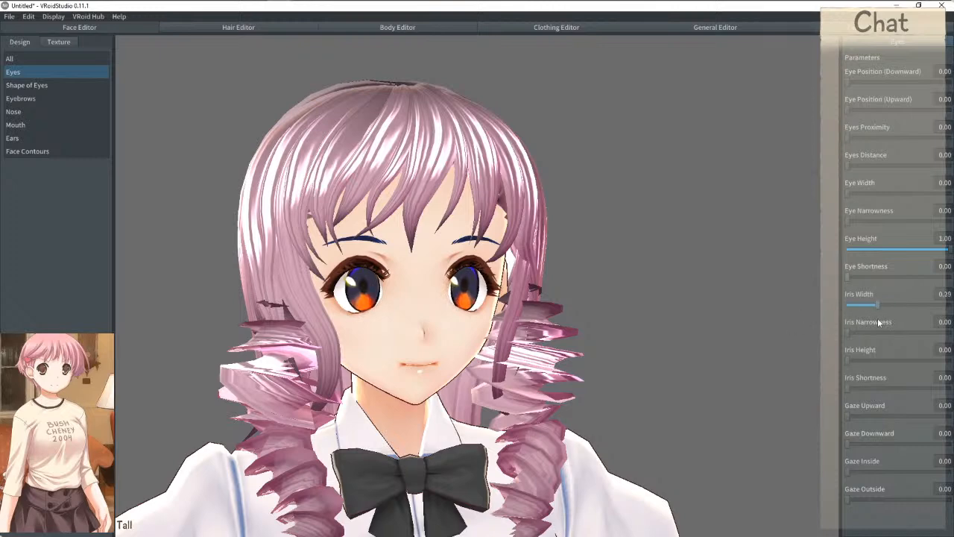
pyautogui.click(856, 194)
pyautogui.moveTo(850, 139); pyautogui.dragTo(865, 139)
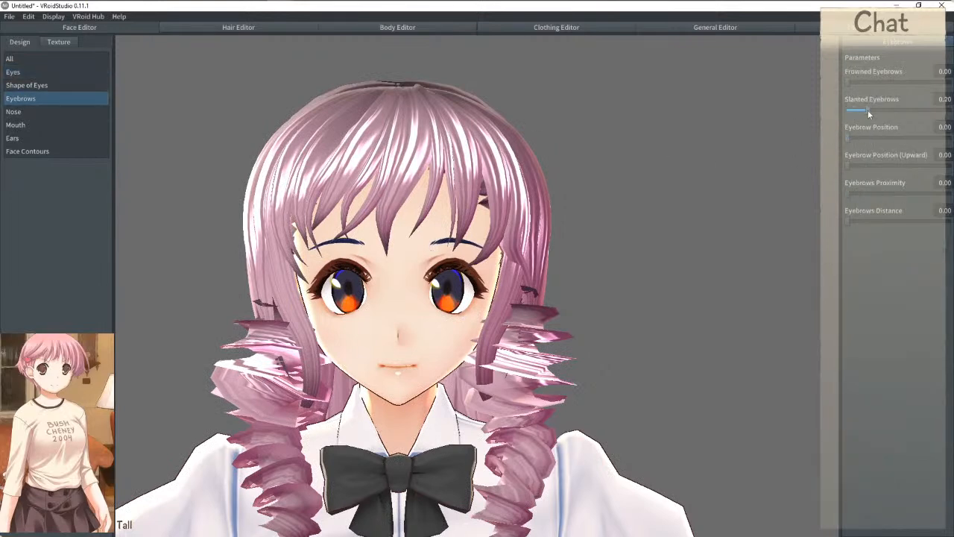
# Step: Set the eyebrows' frown to 0.13, upward position to 0.19 and proximity to 0.19, leaving slant and distance at 0.00
pyautogui.moveTo(851, 82)
pyautogui.mouseDown()
pyautogui.moveTo(880, 84)
pyautogui.moveTo(860, 88)
pyautogui.mouseUp()
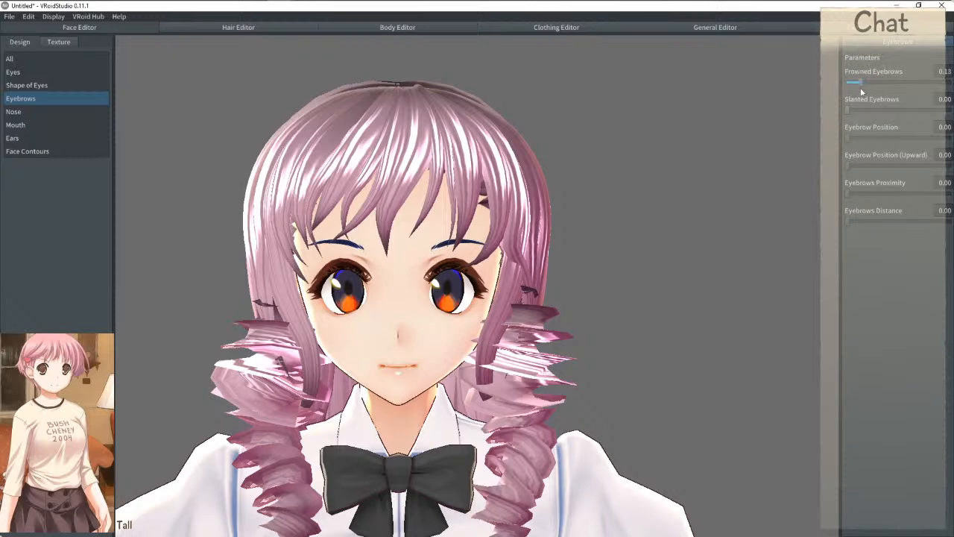
pyautogui.moveTo(866, 222); pyautogui.dragTo(812, 220)
pyautogui.moveTo(850, 194)
pyautogui.mouseDown()
pyautogui.moveTo(880, 195)
pyautogui.moveTo(865, 198)
pyautogui.mouseUp()
pyautogui.moveTo(846, 166); pyautogui.dragTo(867, 170)
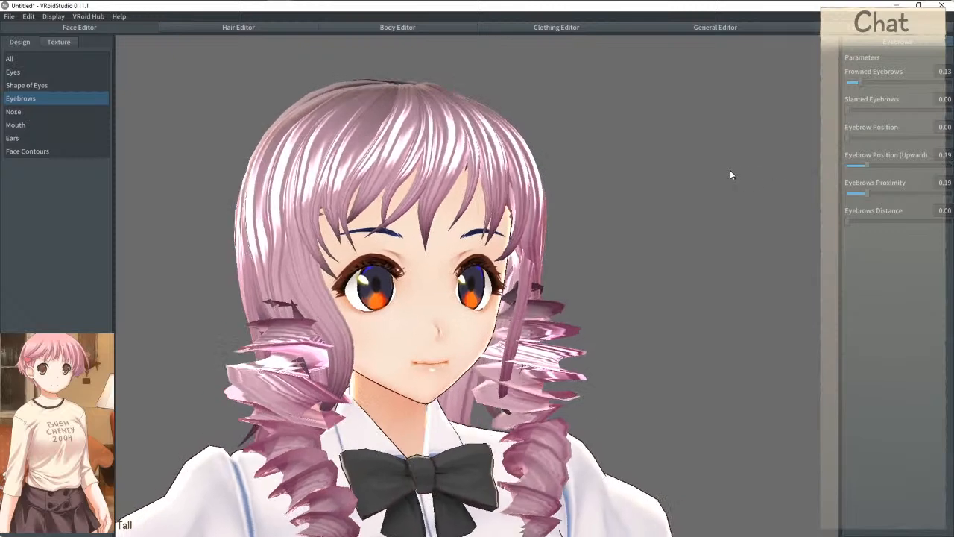